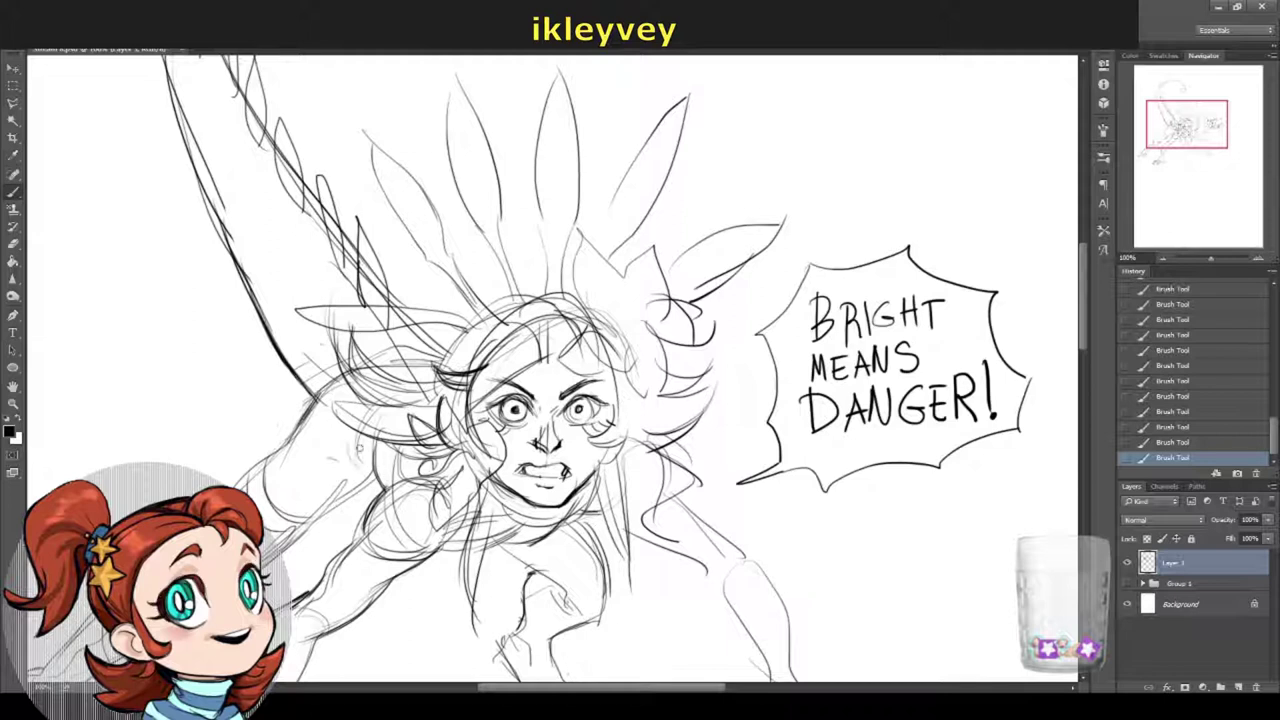
# Step: Sketch a pointed collar beneath the creature's chin and darken the outline of the arm and hand below the speech bubble
pyautogui.scroll(-2, 552, 370)
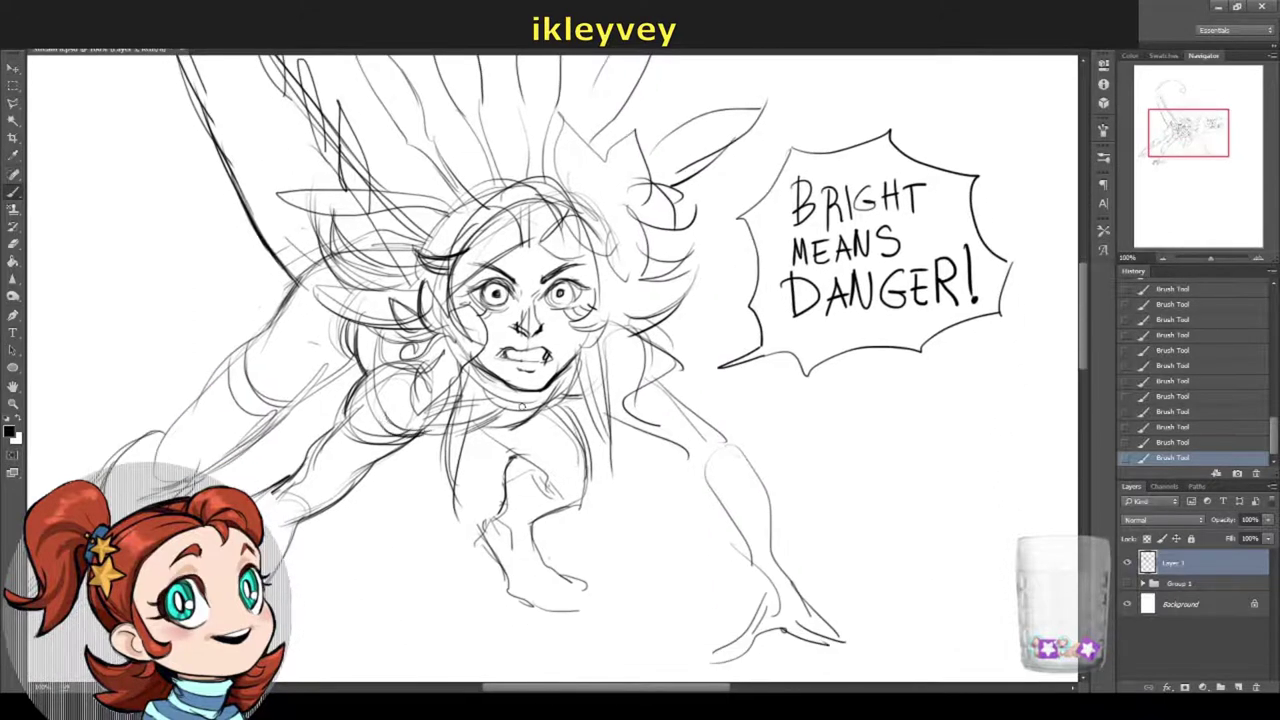
pyautogui.moveTo(532, 402); pyautogui.dragTo(558, 408)
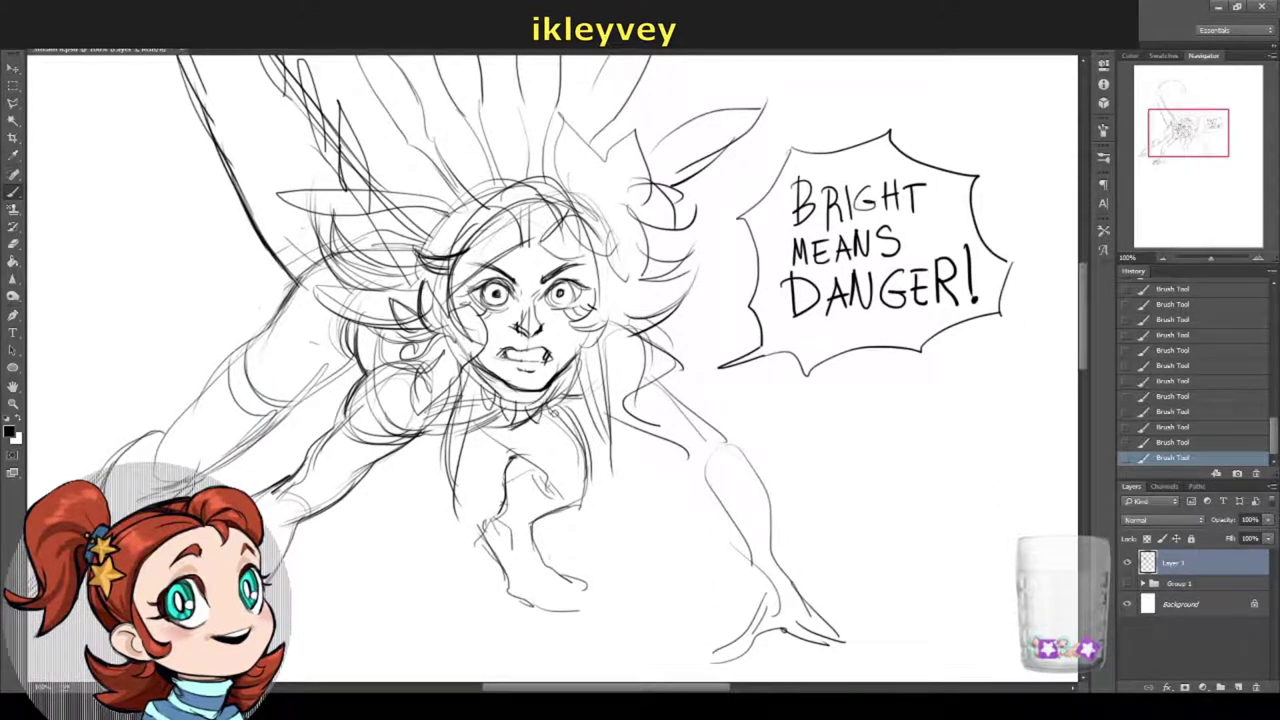
pyautogui.hscroll(3, 668, 383)
pyautogui.moveTo(512, 340)
pyautogui.mouseDown()
pyautogui.moveTo(538, 390)
pyautogui.moveTo(566, 404)
pyautogui.mouseUp()
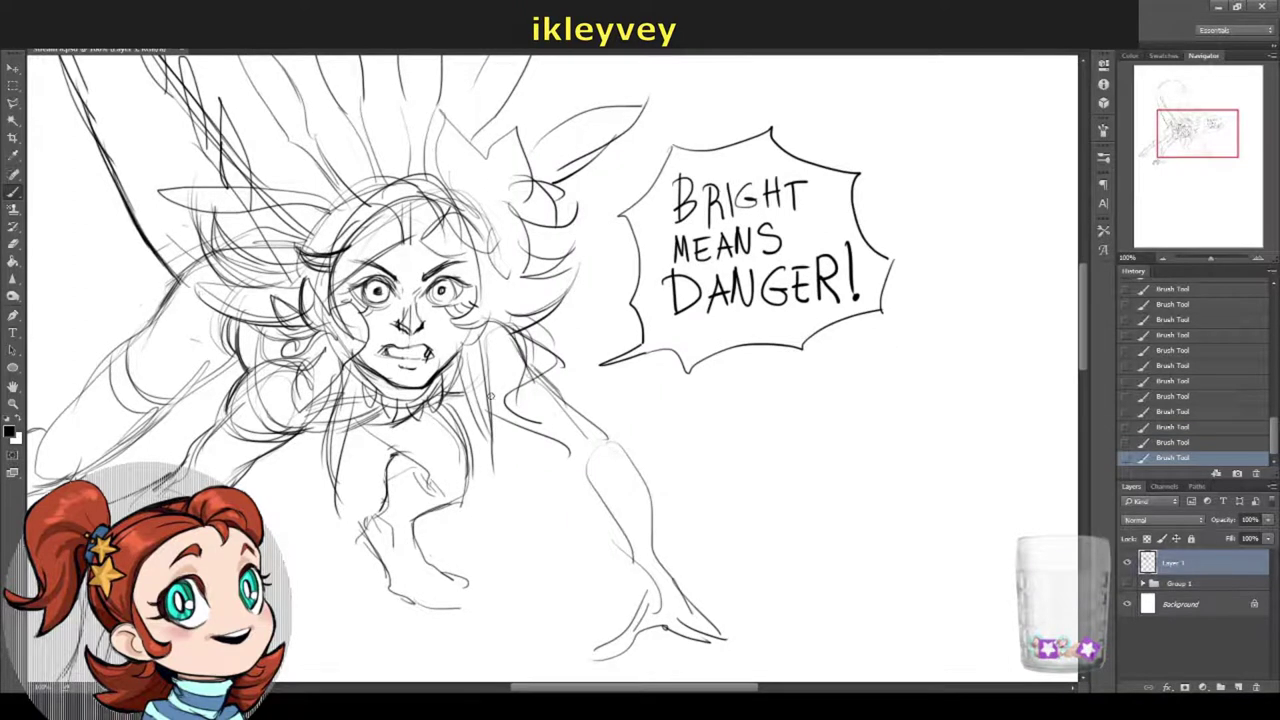
pyautogui.moveTo(488, 396)
pyautogui.mouseDown()
pyautogui.moveTo(671, 435)
pyautogui.moveTo(683, 412)
pyautogui.moveTo(735, 502)
pyautogui.moveTo(735, 538)
pyautogui.moveTo(691, 595)
pyautogui.moveTo(703, 578)
pyautogui.moveTo(685, 584)
pyautogui.moveTo(748, 577)
pyautogui.moveTo(779, 557)
pyautogui.moveTo(854, 600)
pyautogui.mouseUp()
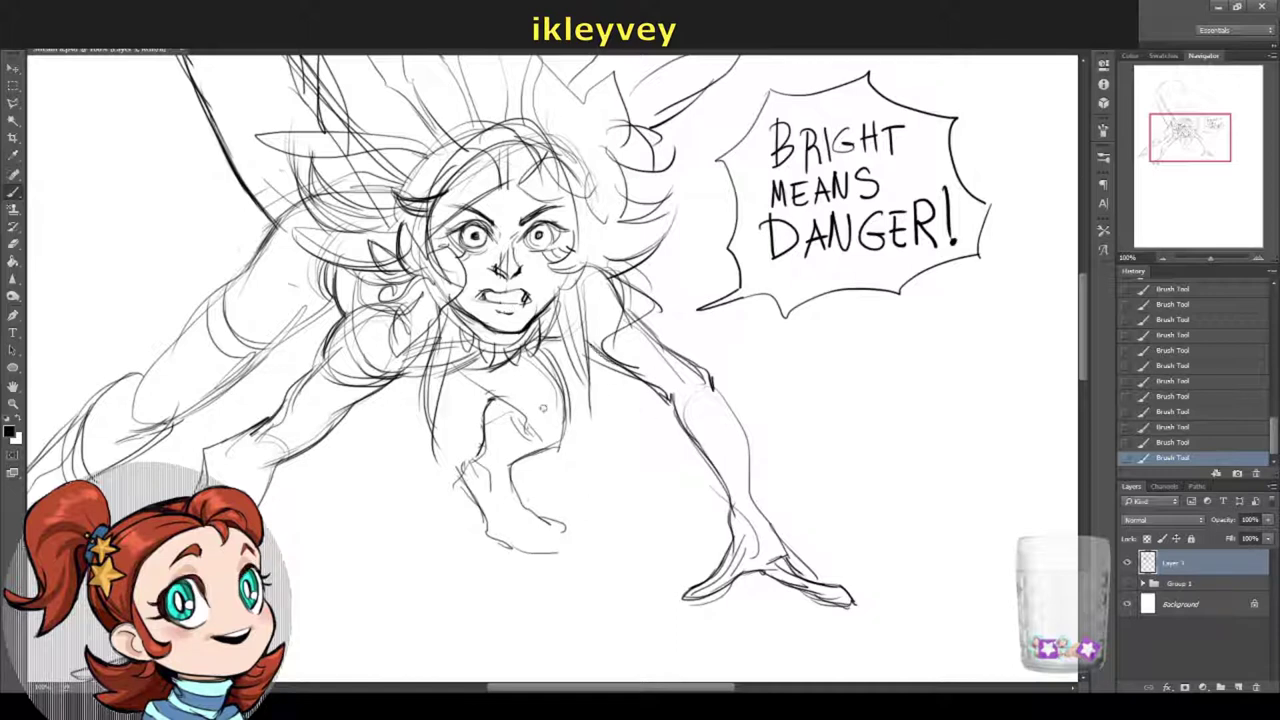
# Step: Darken the outline of the bent middle leg and draw the toes on its foot
pyautogui.hscroll(-2, 547, 370)
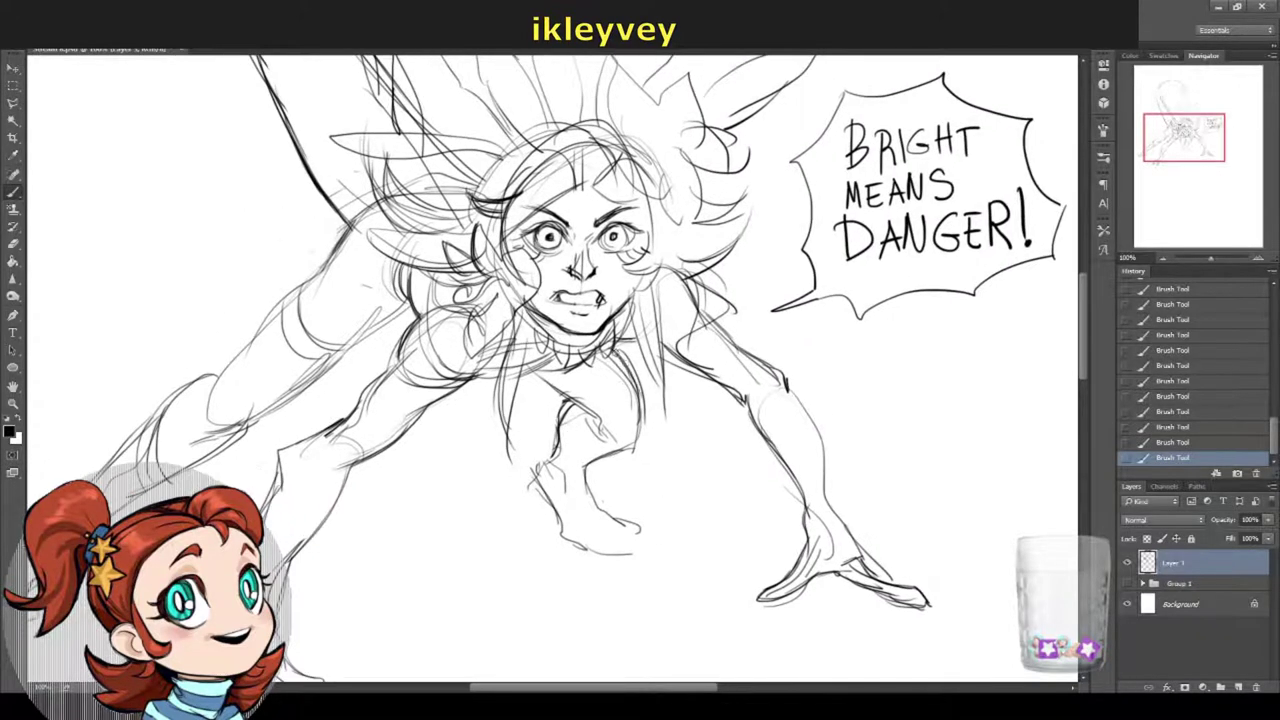
pyautogui.moveTo(645, 352); pyautogui.dragTo(630, 444)
pyautogui.moveTo(552, 450)
pyautogui.mouseDown()
pyautogui.moveTo(531, 482)
pyautogui.moveTo(548, 502)
pyautogui.moveTo(530, 502)
pyautogui.mouseUp()
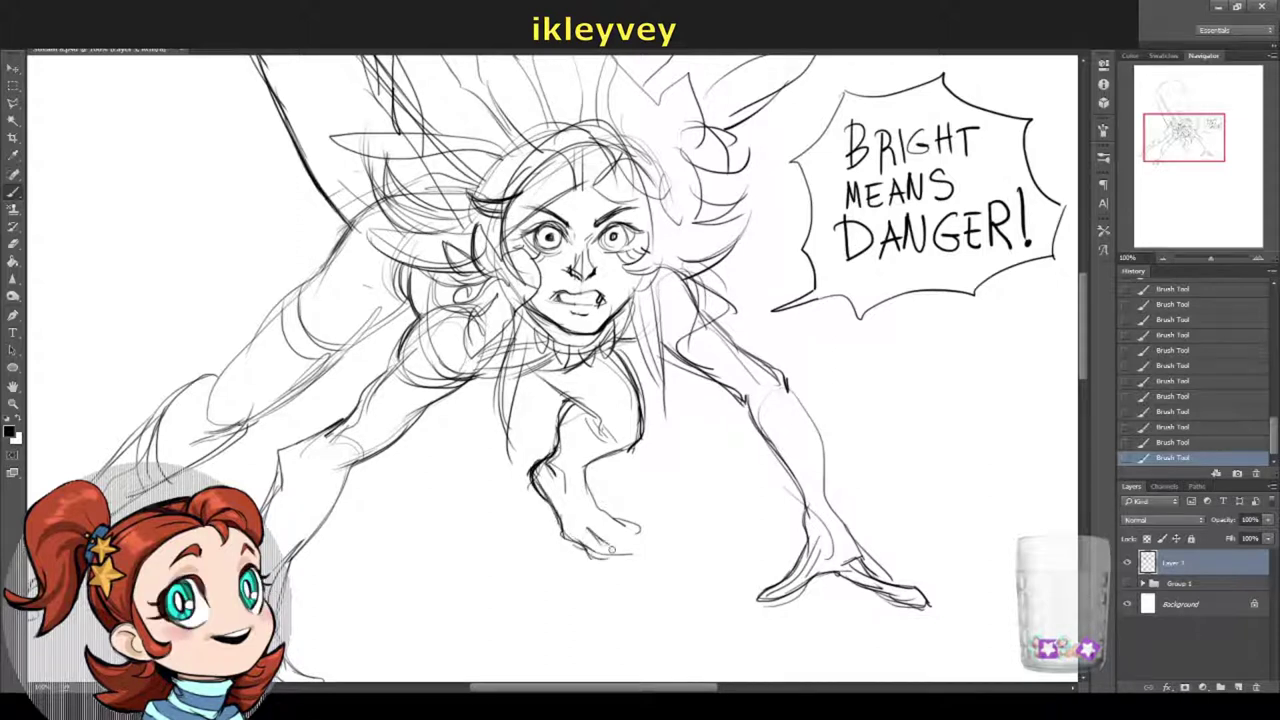
pyautogui.moveTo(604, 534); pyautogui.dragTo(648, 556)
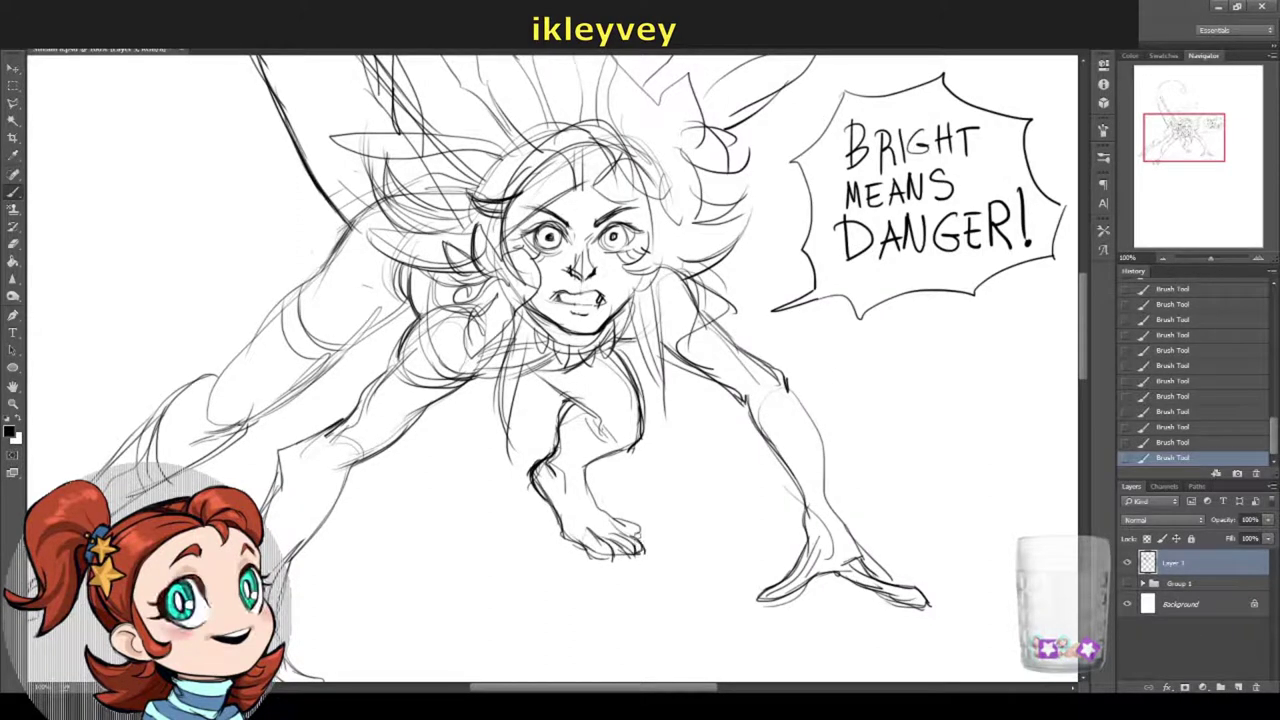
pyautogui.moveTo(572, 528)
pyautogui.mouseDown()
pyautogui.moveTo(604, 546)
pyautogui.moveTo(650, 525)
pyautogui.moveTo(625, 562)
pyautogui.moveTo(598, 552)
pyautogui.mouseUp()
# Step: Erase stray construction lines around the middle leg and along the forearm and splayed hand on the drawing's left side
pyautogui.press('e')
pyautogui.moveTo(520, 470)
pyautogui.mouseDown()
pyautogui.moveTo(555, 505)
pyautogui.moveTo(610, 380)
pyautogui.mouseUp()
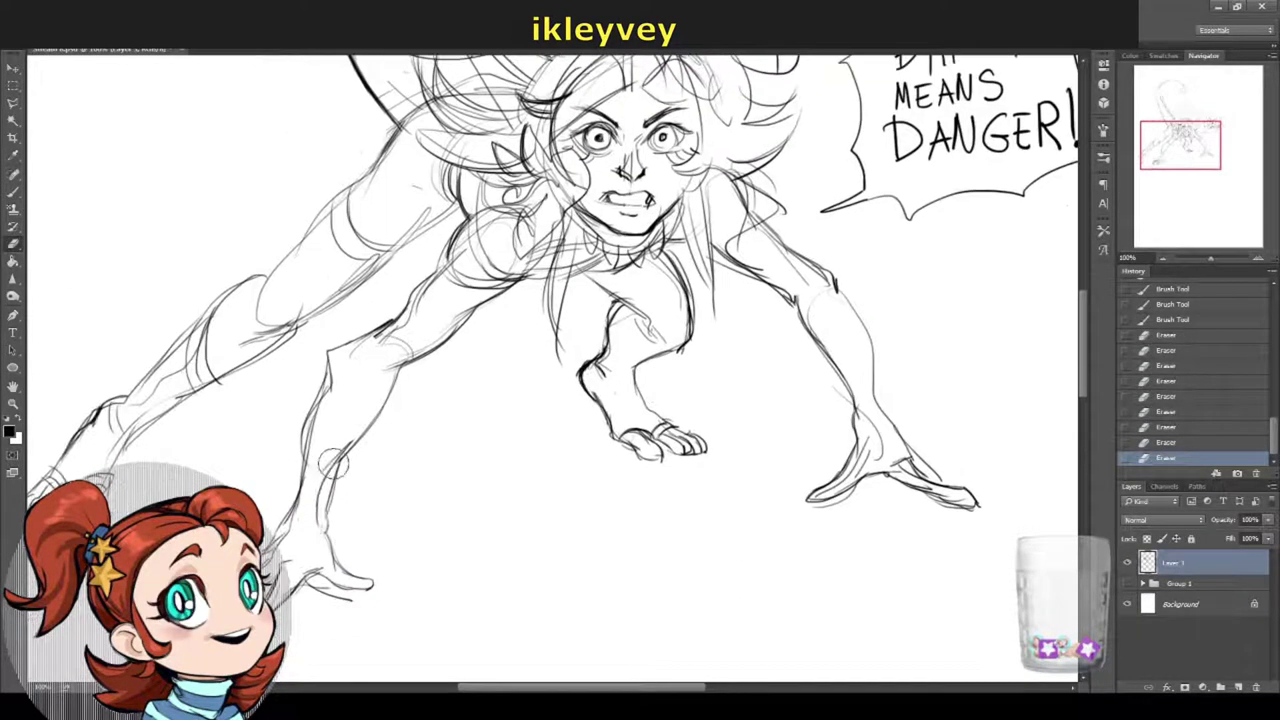
pyautogui.moveTo(330, 470); pyautogui.dragTo(300, 530)
pyautogui.moveTo(232, 640); pyautogui.dragTo(457, 566)
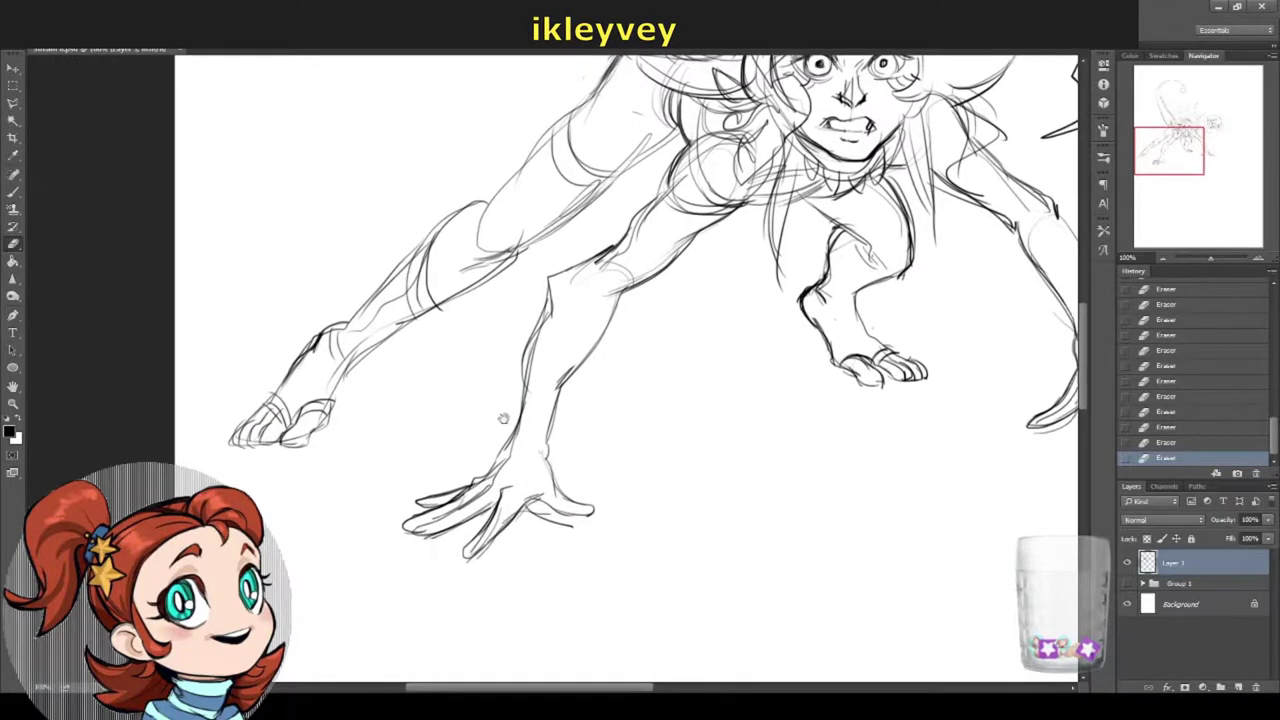
pyautogui.moveTo(500, 420); pyautogui.dragTo(387, 535)
# Step: Redraw the outline of the stretched back leg around the knee with darker strokes
pyautogui.press('b')
pyautogui.moveTo(236, 482); pyautogui.dragTo(340, 420)
pyautogui.moveTo(298, 446); pyautogui.dragTo(400, 380)
pyautogui.moveTo(400, 380); pyautogui.dragTo(321, 477)
pyautogui.moveTo(290, 437); pyautogui.dragTo(259, 461)
pyautogui.moveTo(277, 445); pyautogui.dragTo(241, 465)
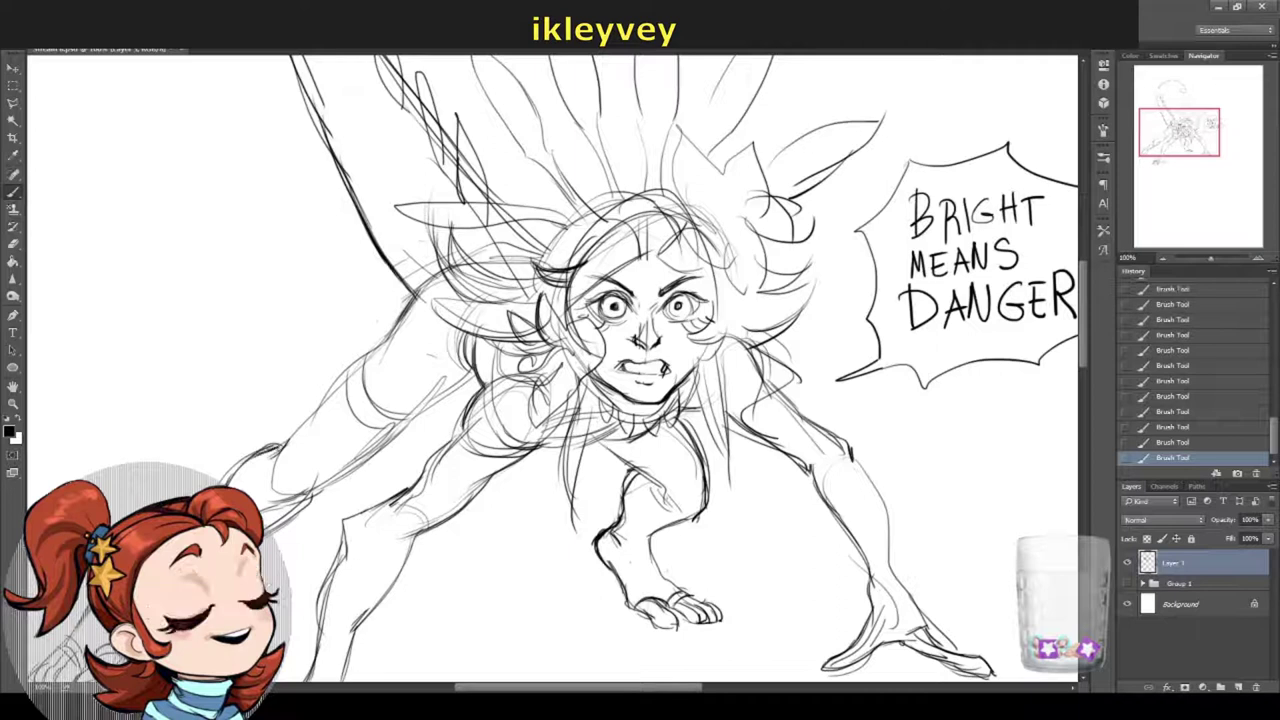
# Step: Erase the leftover sketch lines beside the back leg's knee
pyautogui.press('e')
pyautogui.rightClick(330, 446)
pyautogui.moveTo(292, 430); pyautogui.dragTo(254, 452)
pyautogui.moveTo(248, 442); pyautogui.dragTo(230, 458)
pyautogui.press('b')
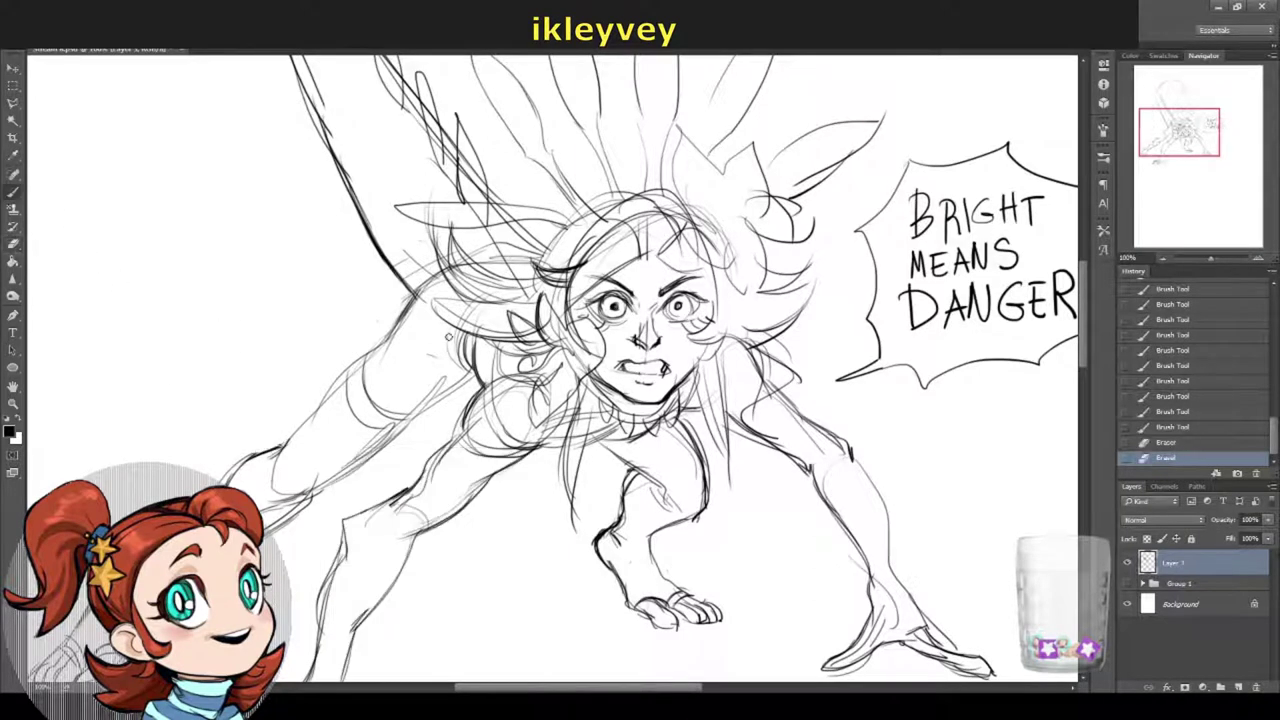
# Step: Add contour strokes at the back leg's hip and define the middle leg's knee with a curved line
pyautogui.moveTo(466, 356)
pyautogui.mouseDown()
pyautogui.moveTo(432, 372)
pyautogui.moveTo(436, 388)
pyautogui.mouseUp()
pyautogui.moveTo(600, 440)
pyautogui.mouseDown()
pyautogui.moveTo(505, 375)
pyautogui.moveTo(500, 398)
pyautogui.moveTo(446, 386)
pyautogui.moveTo(521, 368)
pyautogui.mouseUp()
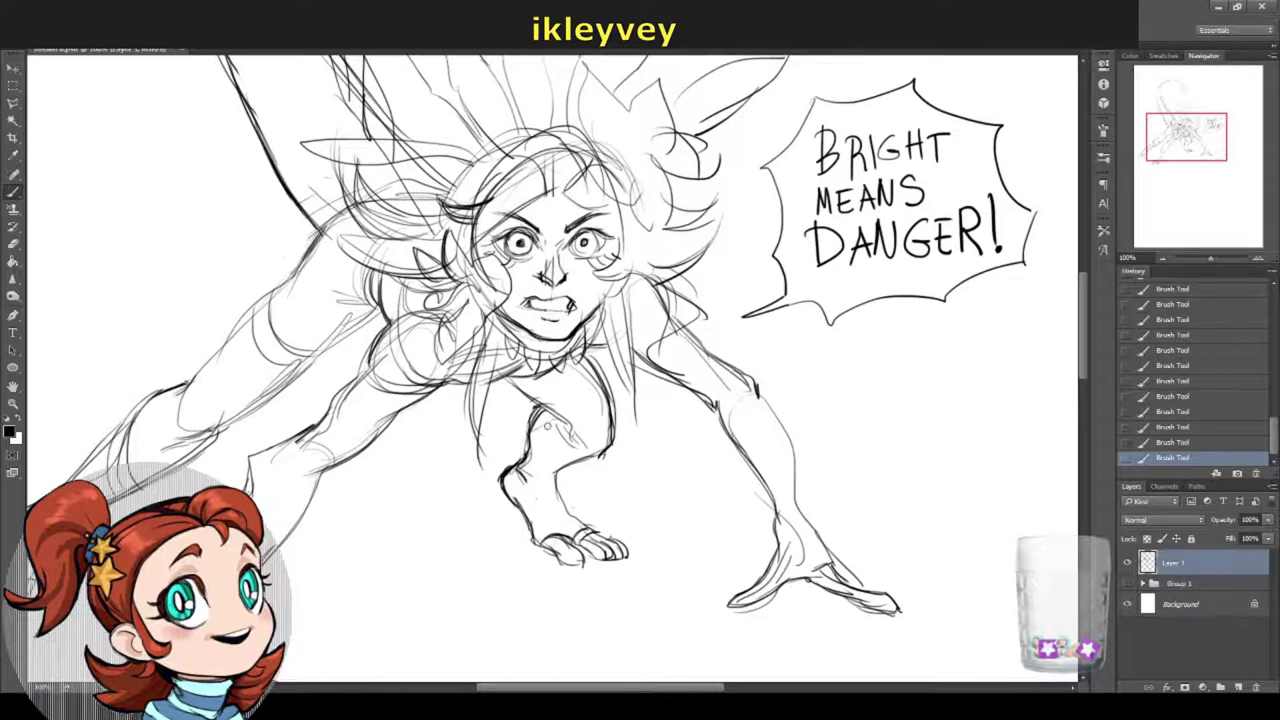
pyautogui.moveTo(594, 364)
pyautogui.mouseDown()
pyautogui.moveTo(491, 398)
pyautogui.moveTo(520, 390)
pyautogui.mouseUp()
# Step: Erase the overlapping sketch lines in the hair around the face and above the shoulder
pyautogui.press('e')
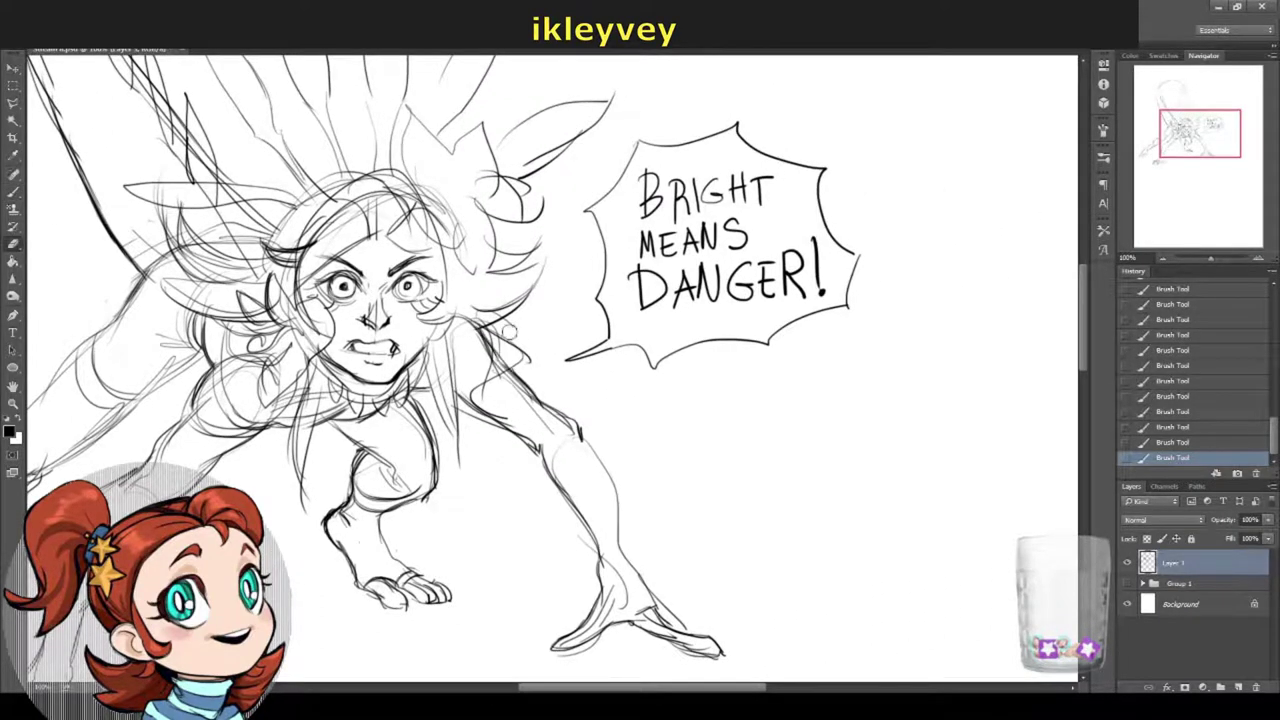
pyautogui.moveTo(493, 333)
pyautogui.mouseDown()
pyautogui.moveTo(517, 348)
pyautogui.moveTo(472, 384)
pyautogui.moveTo(492, 380)
pyautogui.moveTo(520, 402)
pyautogui.moveTo(530, 336)
pyautogui.mouseUp()
pyautogui.moveTo(400, 250)
pyautogui.mouseDown()
pyautogui.moveTo(440, 365)
pyautogui.moveTo(430, 385)
pyautogui.mouseUp()
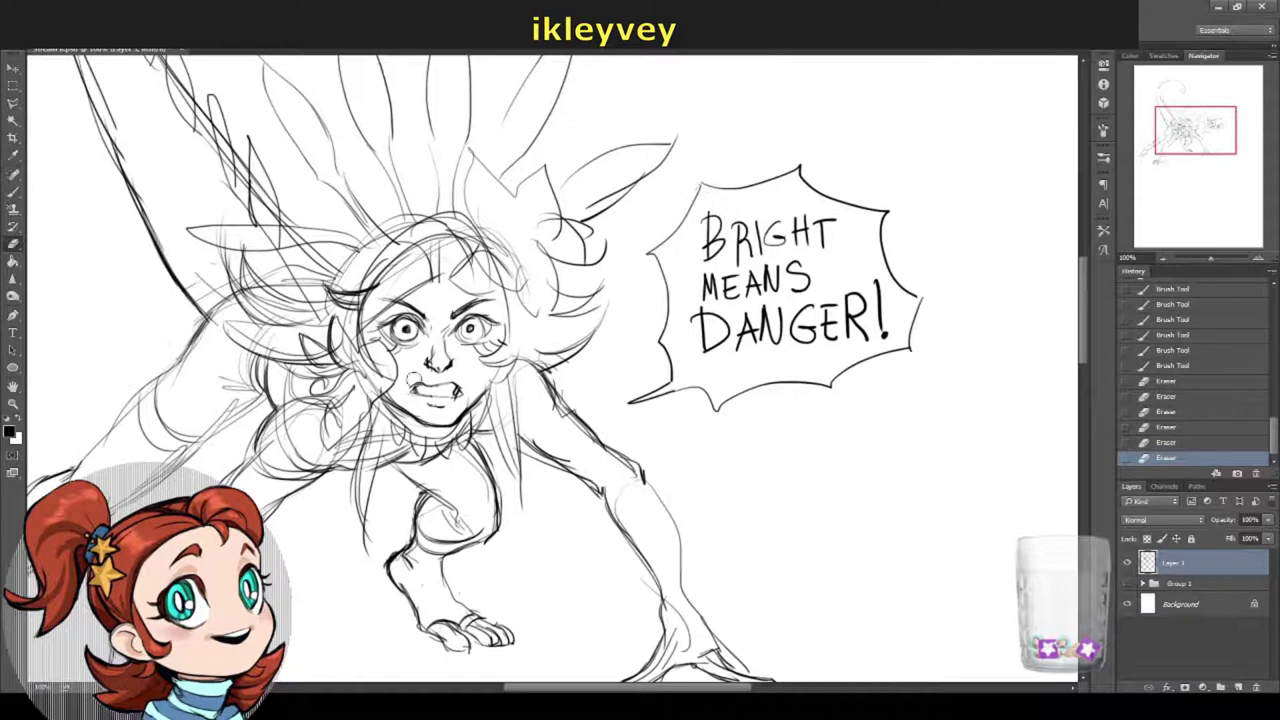
pyautogui.moveTo(390, 340)
pyautogui.mouseDown()
pyautogui.moveTo(432, 350)
pyautogui.moveTo(426, 402)
pyautogui.moveTo(362, 370)
pyautogui.moveTo(370, 405)
pyautogui.moveTo(402, 412)
pyautogui.mouseUp()
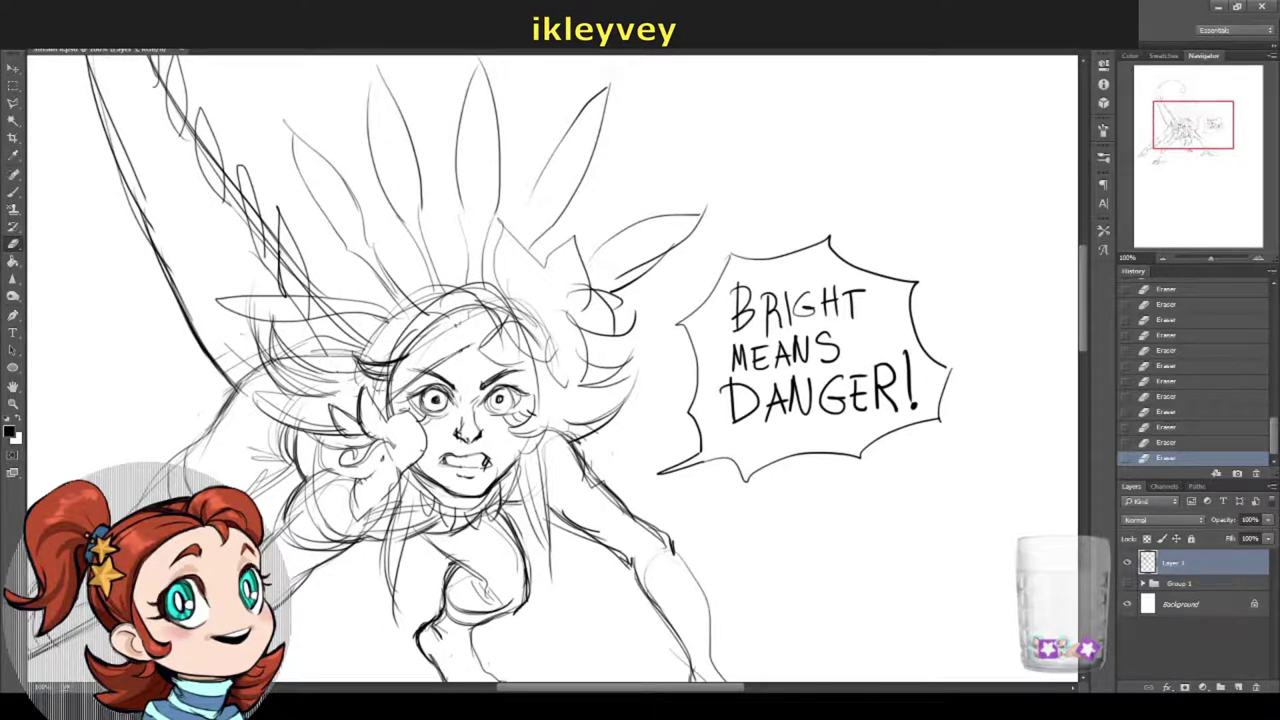
pyautogui.moveTo(395, 277); pyautogui.dragTo(317, 312)
# Step: Draw a flower with a curled stamen in the creature's hair on the side facing the speech bubble
pyautogui.press('b')
pyautogui.moveTo(466, 318); pyautogui.dragTo(472, 346)
pyautogui.moveTo(468, 300)
pyautogui.mouseDown()
pyautogui.moveTo(484, 340)
pyautogui.moveTo(515, 266)
pyautogui.mouseUp()
pyautogui.moveTo(464, 350); pyautogui.dragTo(512, 270)
pyautogui.moveTo(512, 270)
pyautogui.mouseDown()
pyautogui.moveTo(522, 300)
pyautogui.moveTo(462, 330)
pyautogui.mouseUp()
pyautogui.moveTo(458, 312); pyautogui.dragTo(496, 428)
pyautogui.moveTo(490, 402); pyautogui.dragTo(508, 424)
pyautogui.moveTo(416, 272); pyautogui.dragTo(442, 352)
pyautogui.moveTo(540, 400); pyautogui.dragTo(610, 350)
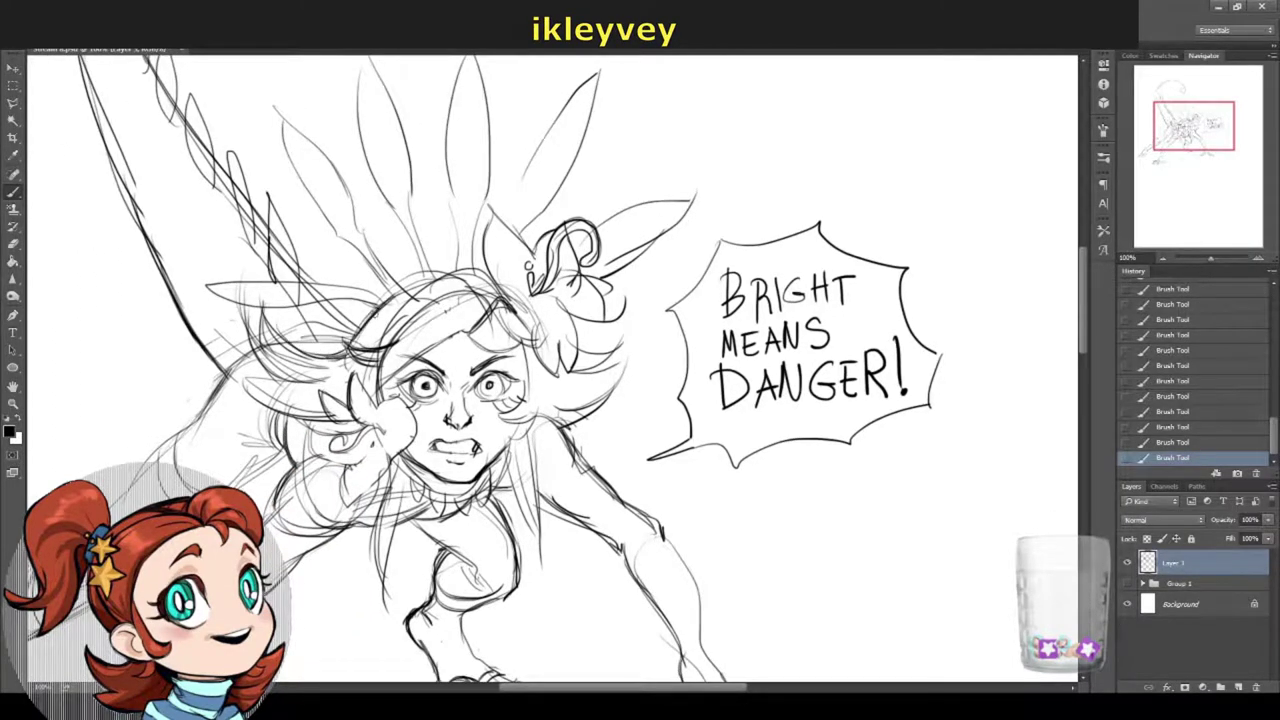
# Step: Darken the hair's upper outline and clean up the eyes and face contour
pyautogui.moveTo(374, 316); pyautogui.dragTo(438, 278)
pyautogui.moveTo(540, 400); pyautogui.dragTo(670, 362)
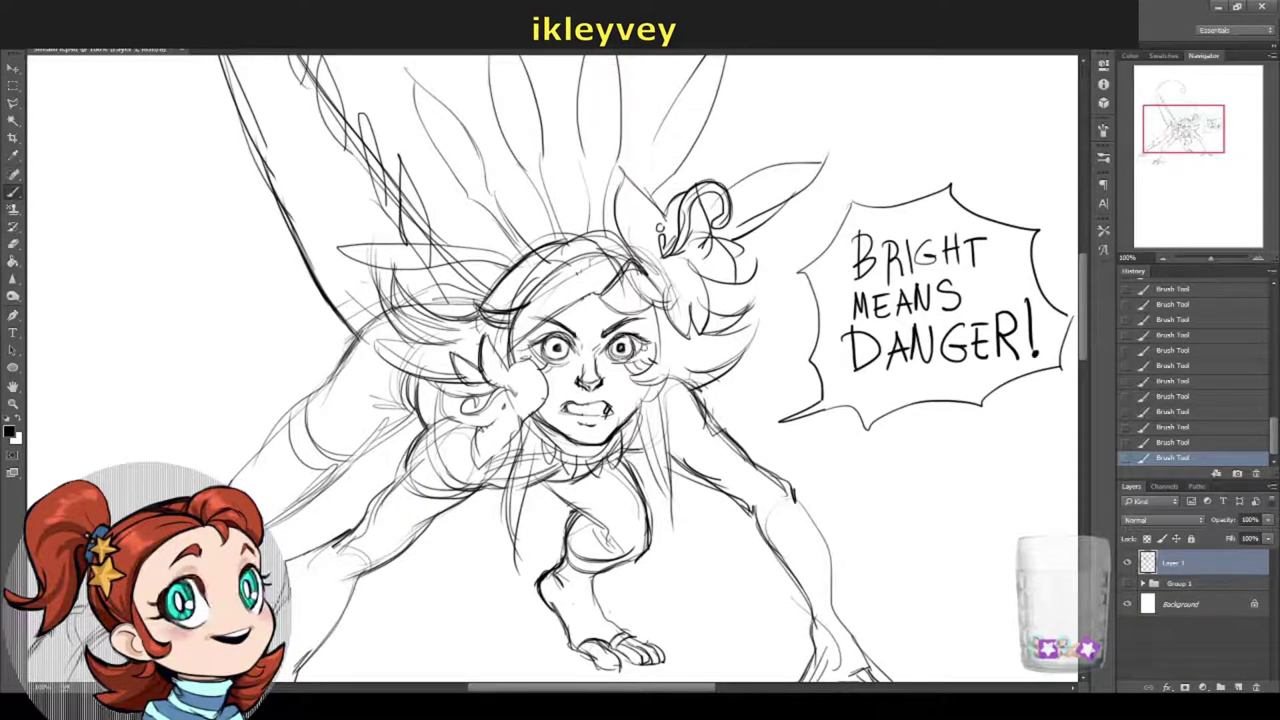
pyautogui.moveTo(540, 358); pyautogui.dragTo(634, 350)
pyautogui.press('e')
pyautogui.moveTo(554, 320)
pyautogui.mouseDown()
pyautogui.moveTo(578, 340)
pyautogui.moveTo(646, 320)
pyautogui.moveTo(660, 364)
pyautogui.moveTo(652, 414)
pyautogui.mouseUp()
pyautogui.press('b')
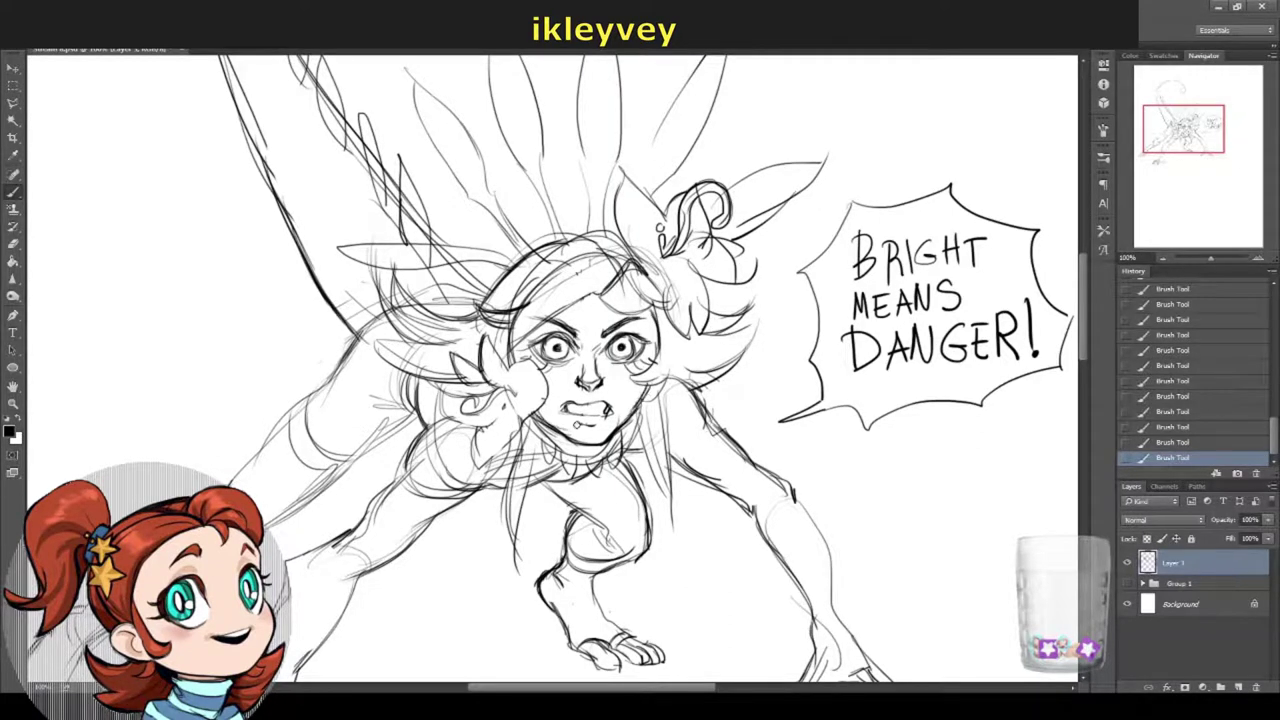
# Step: Refine the lines around the mouth and jaw and the hair strands beside the neck
pyautogui.moveTo(546, 426); pyautogui.dragTo(578, 414)
pyautogui.click(10, 248)
pyautogui.moveTo(635, 385); pyautogui.dragTo(515, 390)
pyautogui.moveTo(562, 342); pyautogui.dragTo(570, 348)
pyautogui.moveTo(520, 414); pyautogui.dragTo(550, 508)
pyautogui.moveTo(500, 450)
pyautogui.mouseDown()
pyautogui.moveTo(580, 356)
pyautogui.moveTo(578, 280)
pyautogui.mouseUp()
# Step: Darken the outline of the forearm and fingers of the hand below the speech bubble
pyautogui.moveTo(756, 352); pyautogui.dragTo(816, 500)
pyautogui.moveTo(792, 444); pyautogui.dragTo(826, 510)
pyautogui.moveTo(838, 522); pyautogui.dragTo(916, 554)
pyautogui.moveTo(892, 546); pyautogui.dragTo(916, 560)
pyautogui.moveTo(550, 350); pyautogui.dragTo(574, 270)
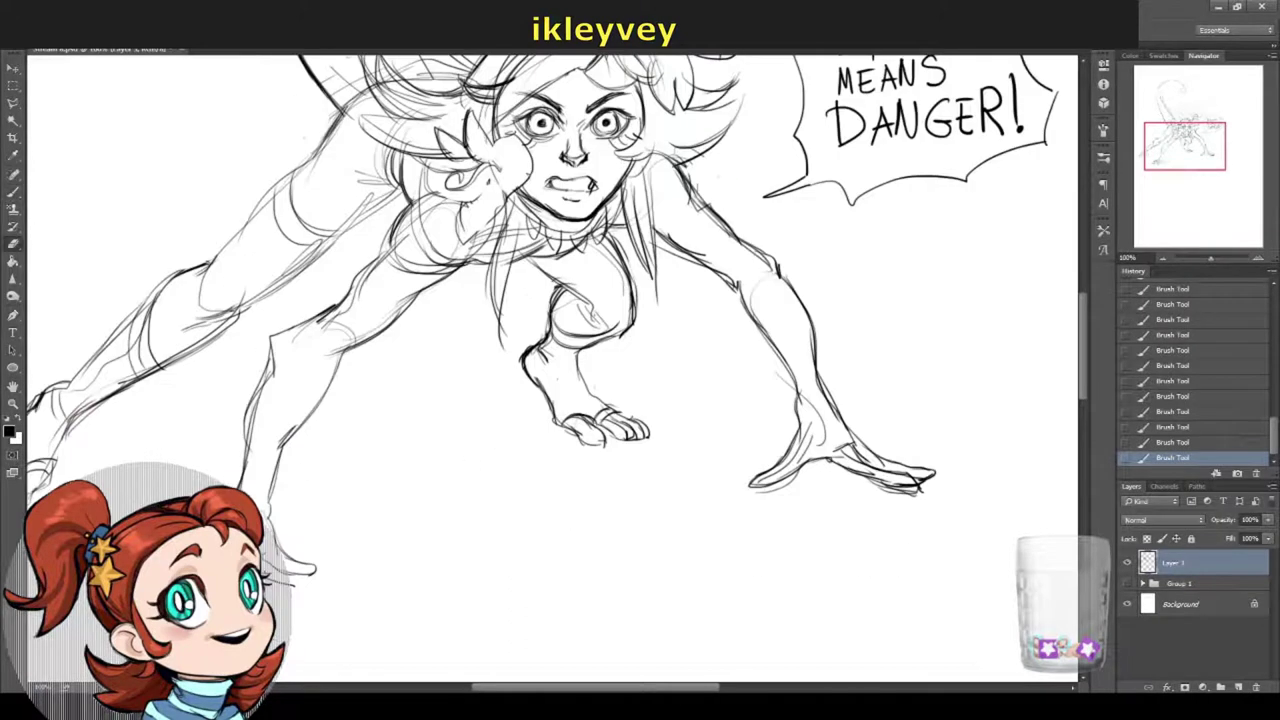
# Step: Erase the duplicate sketch lines on the fingers and wrist of the hand below the speech bubble
pyautogui.press('e')
pyautogui.moveTo(819, 481); pyautogui.dragTo(840, 470)
pyautogui.moveTo(850, 462)
pyautogui.mouseDown()
pyautogui.moveTo(871, 486)
pyautogui.moveTo(860, 470)
pyautogui.moveTo(878, 476)
pyautogui.mouseUp()
pyautogui.moveTo(870, 466); pyautogui.dragTo(906, 480)
pyautogui.moveTo(802, 384); pyautogui.dragTo(818, 446)
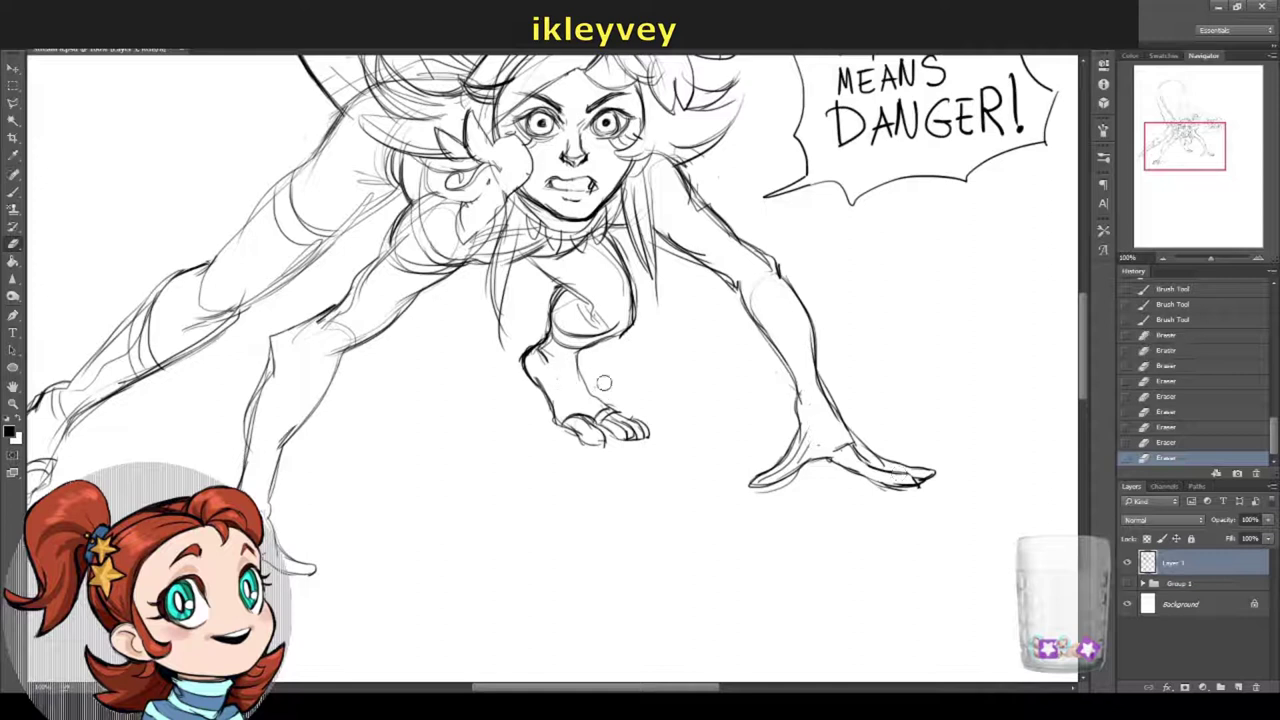
pyautogui.moveTo(604, 382); pyautogui.dragTo(599, 557)
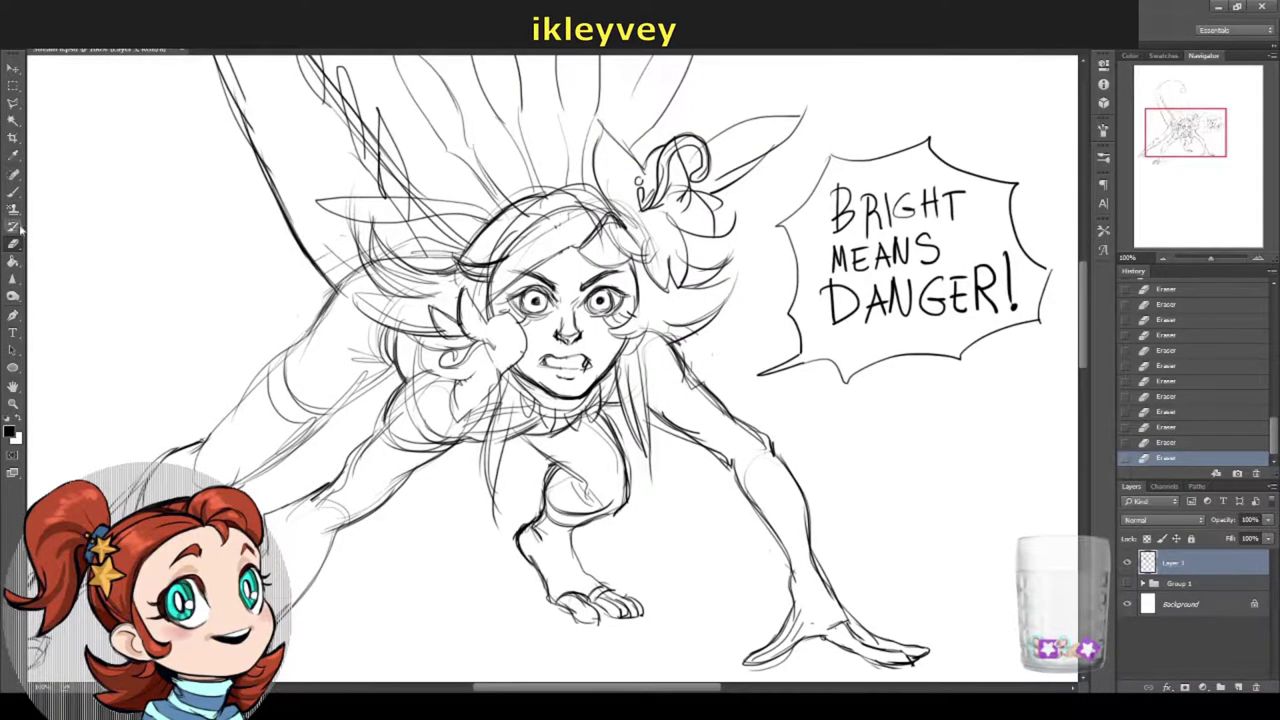
# Step: Draw the inner edge of the tail's upper curl and round out its coiled tip
pyautogui.hotkey('ctrl', '-')
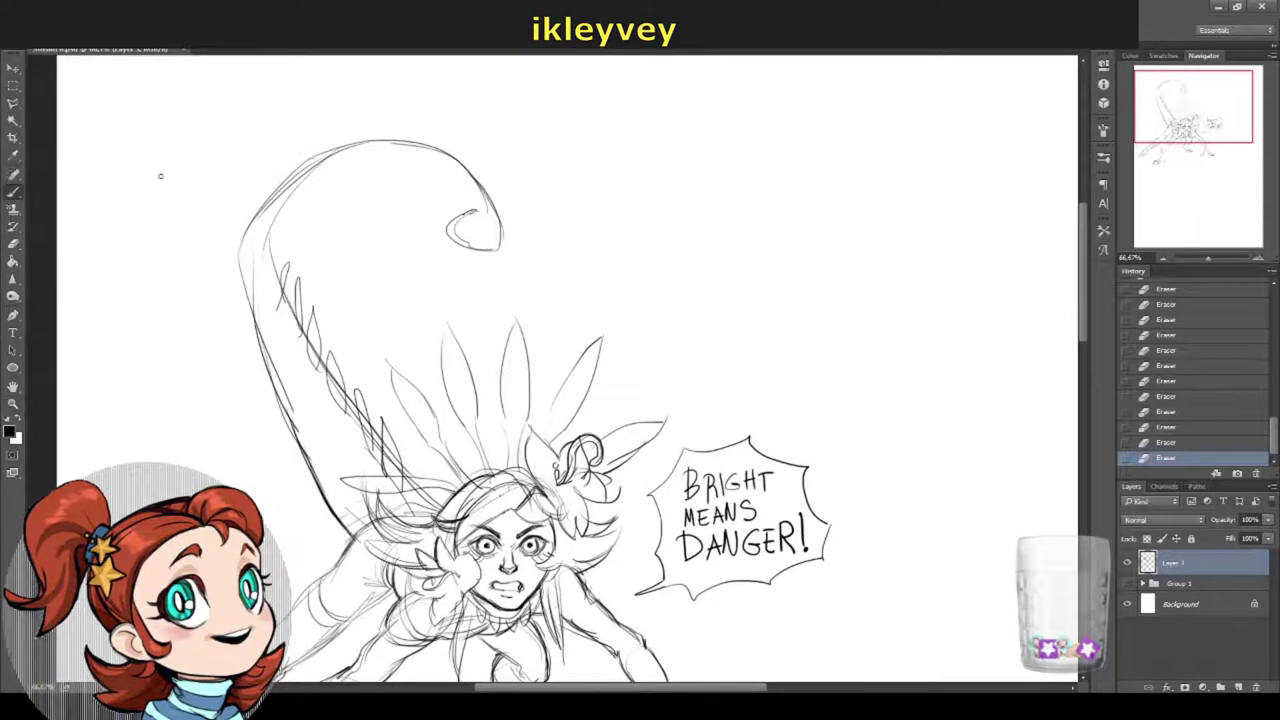
pyautogui.press('b')
pyautogui.moveTo(280, 214)
pyautogui.mouseDown()
pyautogui.moveTo(318, 172)
pyautogui.moveTo(416, 154)
pyautogui.mouseUp()
pyautogui.moveTo(384, 150)
pyautogui.mouseDown()
pyautogui.moveTo(474, 180)
pyautogui.moveTo(498, 236)
pyautogui.mouseUp()
pyautogui.moveTo(450, 214); pyautogui.dragTo(488, 240)
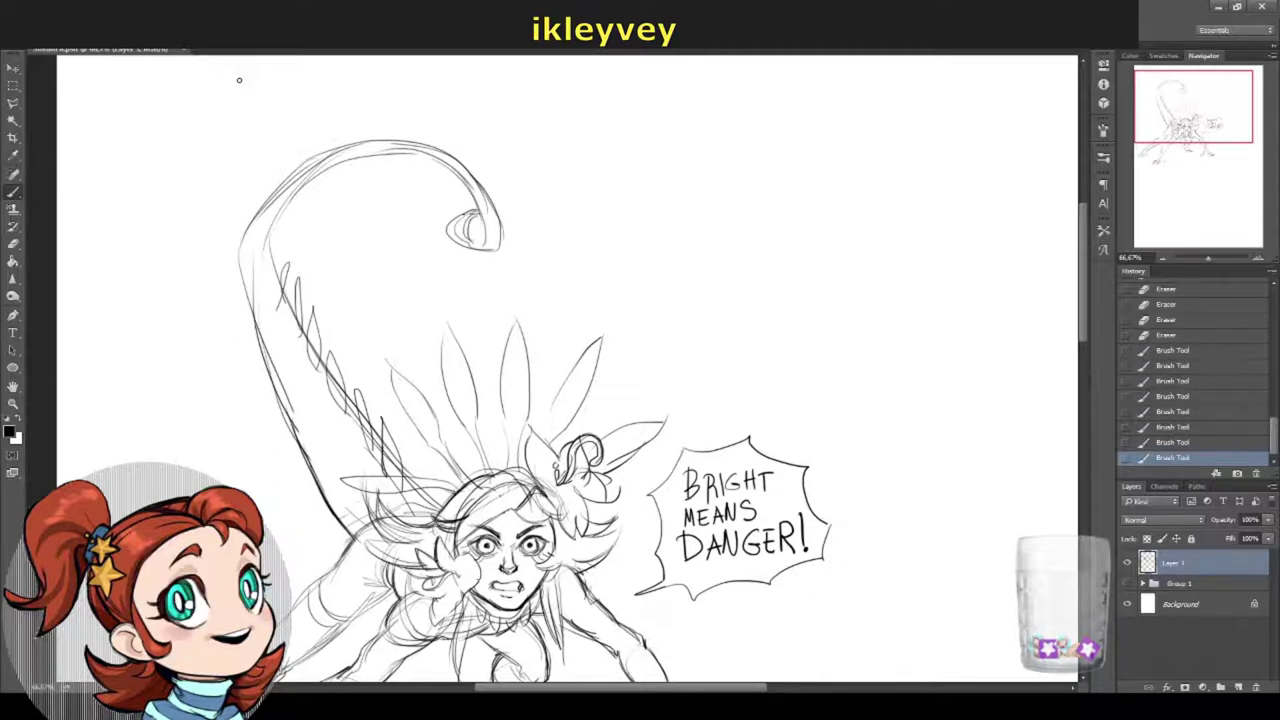
pyautogui.moveTo(466, 214); pyautogui.dragTo(494, 244)
# Step: Strengthen the tail's contour where it bends down toward the body
pyautogui.moveTo(284, 214); pyautogui.dragTo(268, 262)
pyautogui.moveTo(276, 224); pyautogui.dragTo(240, 336)
pyautogui.moveTo(272, 326); pyautogui.dragTo(258, 362)
# Step: Sketch light marking and muscle lines on the back leg and the front arm
pyautogui.moveTo(560, 370); pyautogui.dragTo(605, 265)
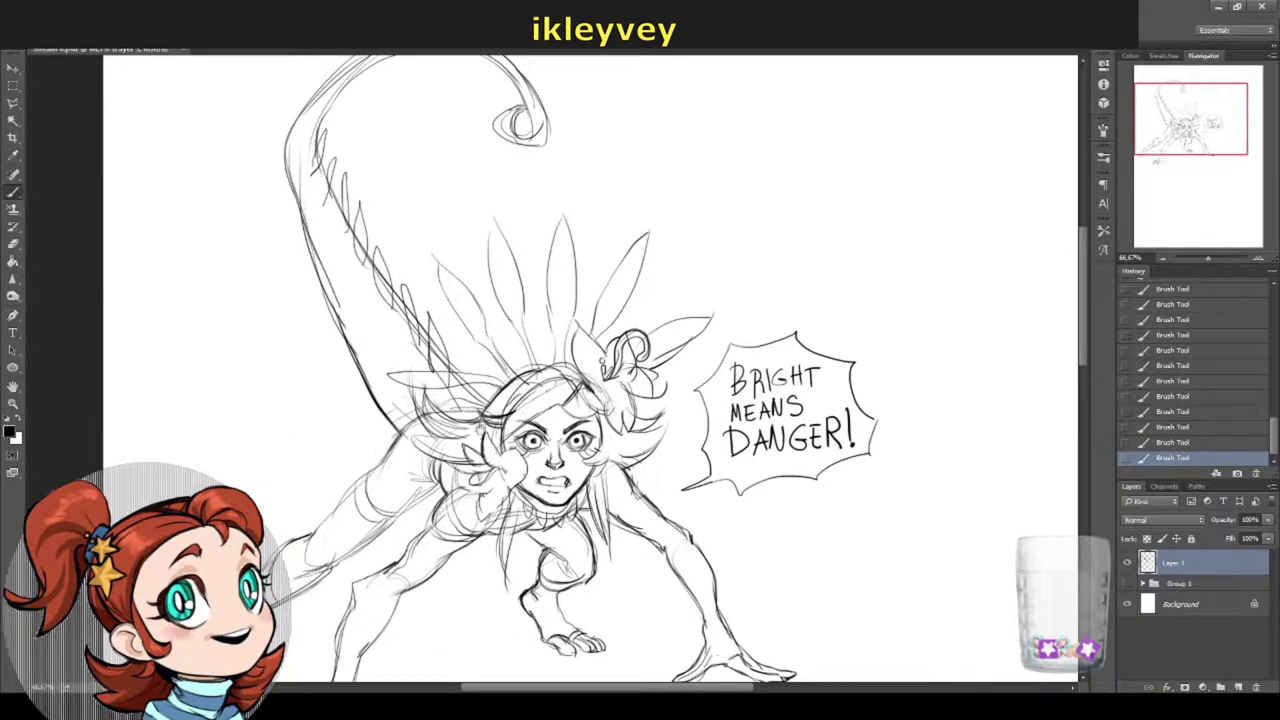
pyautogui.moveTo(560, 370); pyautogui.dragTo(547, 302)
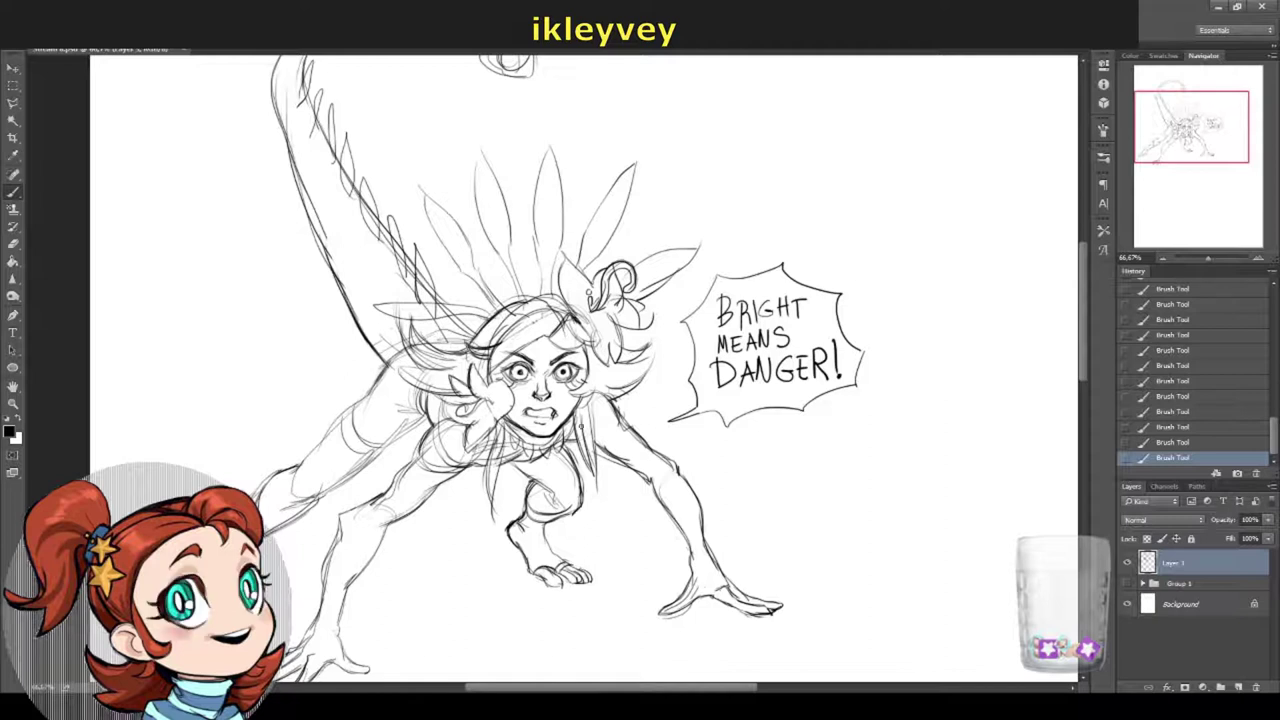
pyautogui.moveTo(382, 461); pyautogui.dragTo(384, 391)
pyautogui.moveTo(369, 466); pyautogui.dragTo(415, 403)
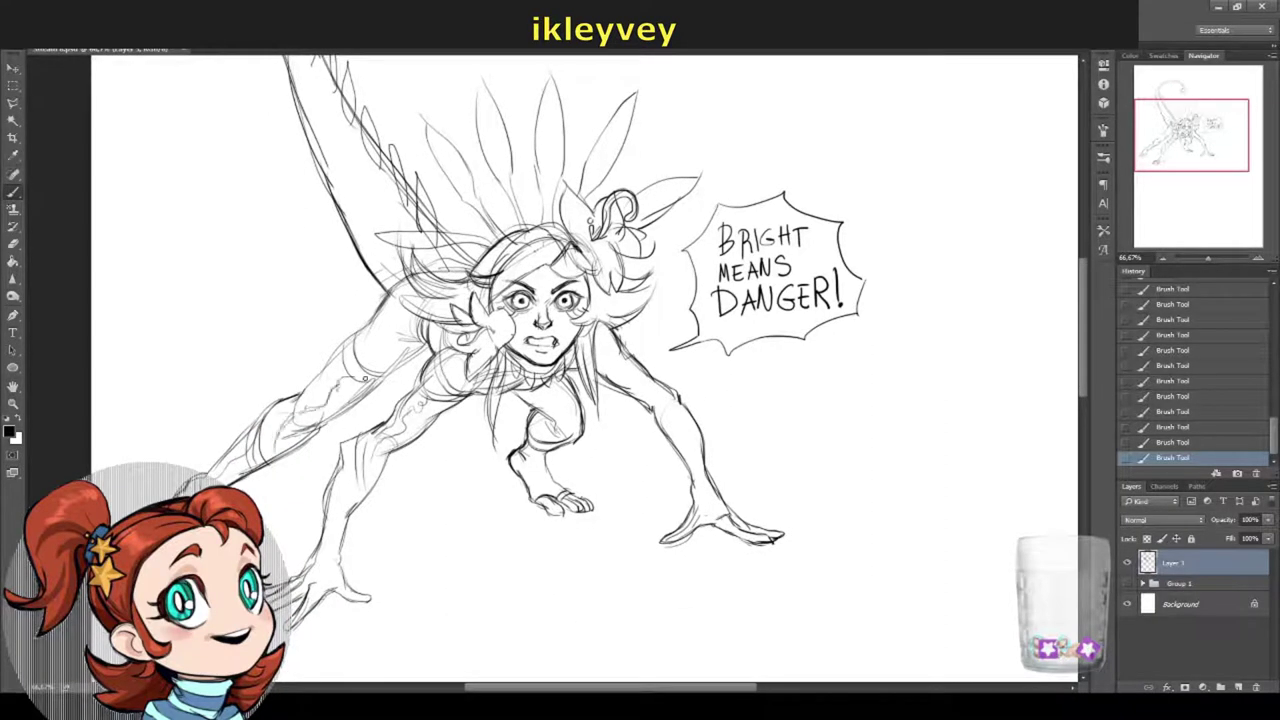
pyautogui.moveTo(628, 375); pyautogui.dragTo(606, 346)
# Step: Create a new layer and sketch a smiling head with a face, neck and shoulder line in the empty space above the speech bubble
pyautogui.moveTo(1190, 135); pyautogui.dragTo(1224, 107)
pyautogui.click(1238, 687)
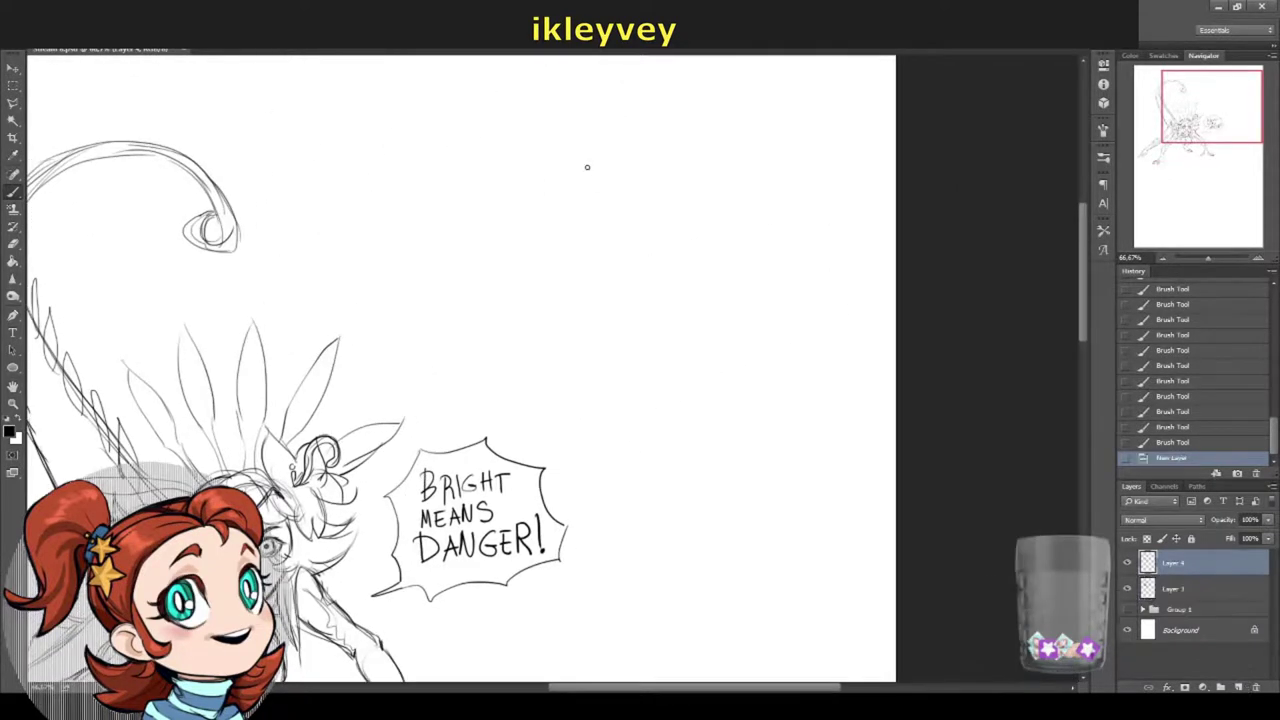
pyautogui.moveTo(587, 167)
pyautogui.mouseDown()
pyautogui.moveTo(598, 214)
pyautogui.moveTo(604, 186)
pyautogui.moveTo(657, 168)
pyautogui.mouseUp()
pyautogui.moveTo(563, 228)
pyautogui.mouseDown()
pyautogui.moveTo(578, 332)
pyautogui.moveTo(664, 378)
pyautogui.mouseUp()
pyautogui.moveTo(616, 188)
pyautogui.mouseDown()
pyautogui.moveTo(706, 222)
pyautogui.moveTo(676, 378)
pyautogui.moveTo(650, 418)
pyautogui.moveTo(610, 437)
pyautogui.mouseUp()
pyautogui.moveTo(708, 328)
pyautogui.mouseDown()
pyautogui.moveTo(724, 422)
pyautogui.moveTo(770, 430)
pyautogui.mouseUp()
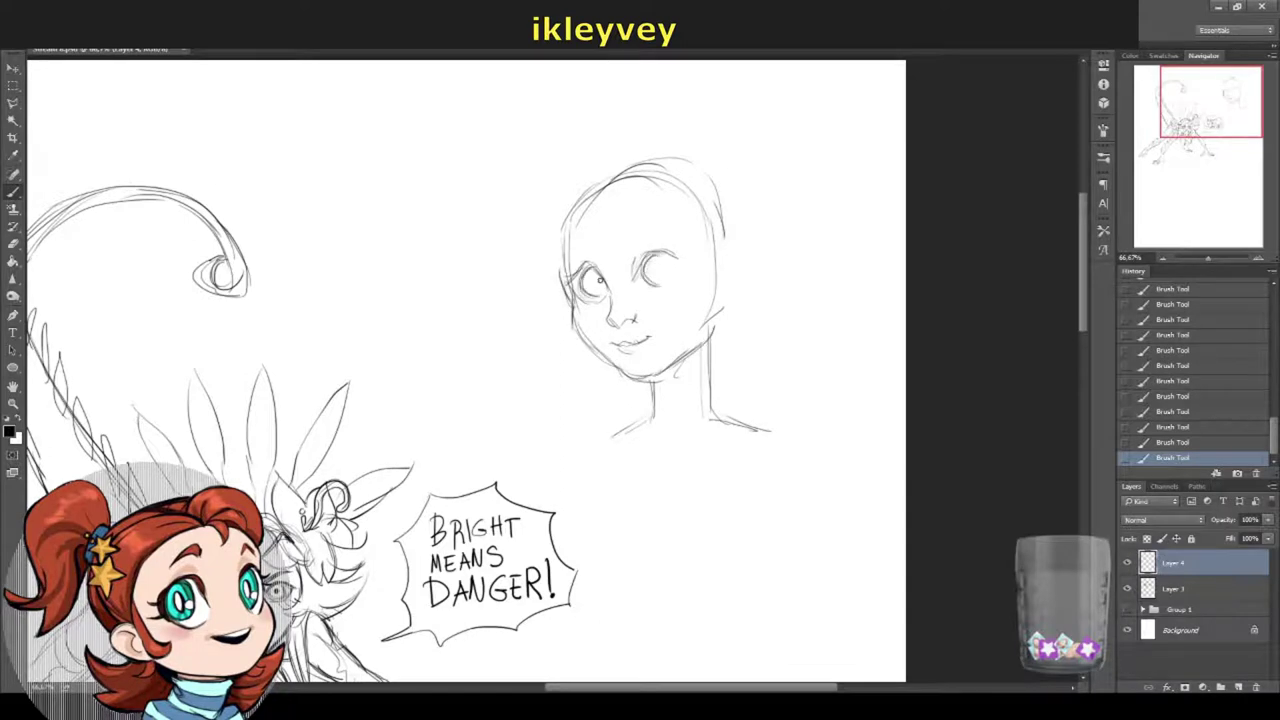
# Step: Detail the new head's eyes and sketch the fringe with hair strands sweeping out to the left of the face
pyautogui.moveTo(662, 262); pyautogui.dragTo(650, 283)
pyautogui.moveTo(632, 190)
pyautogui.mouseDown()
pyautogui.moveTo(576, 252)
pyautogui.moveTo(554, 252)
pyautogui.mouseUp()
pyautogui.moveTo(590, 196)
pyautogui.mouseDown()
pyautogui.moveTo(546, 298)
pyautogui.moveTo(472, 320)
pyautogui.mouseUp()
pyautogui.moveTo(536, 232); pyautogui.dragTo(468, 306)
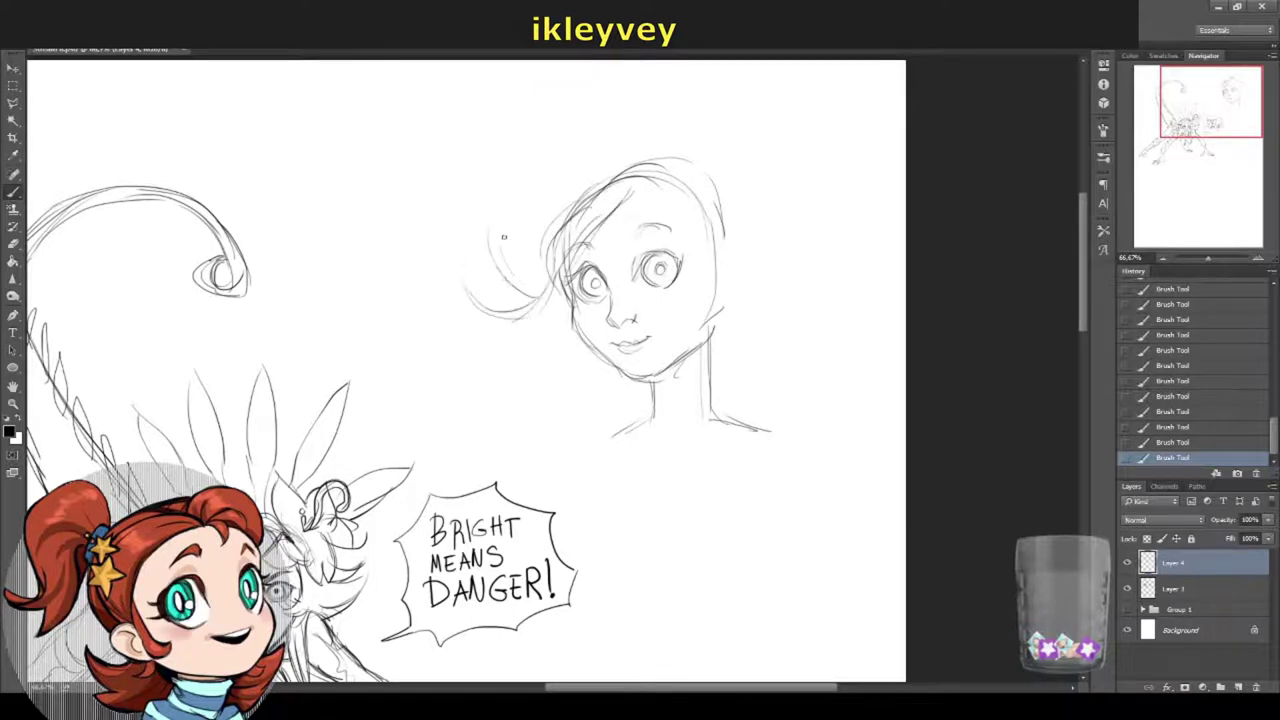
# Step: Extend the outer hair strands and sketch a flower with a curled stamen beside the new head's jaw
pyautogui.moveTo(530, 268); pyautogui.dragTo(510, 288)
pyautogui.moveTo(576, 368); pyautogui.dragTo(500, 340)
pyautogui.moveTo(598, 334)
pyautogui.mouseDown()
pyautogui.moveTo(536, 378)
pyautogui.moveTo(585, 412)
pyautogui.moveTo(590, 342)
pyautogui.mouseUp()
pyautogui.moveTo(600, 395); pyautogui.dragTo(556, 438)
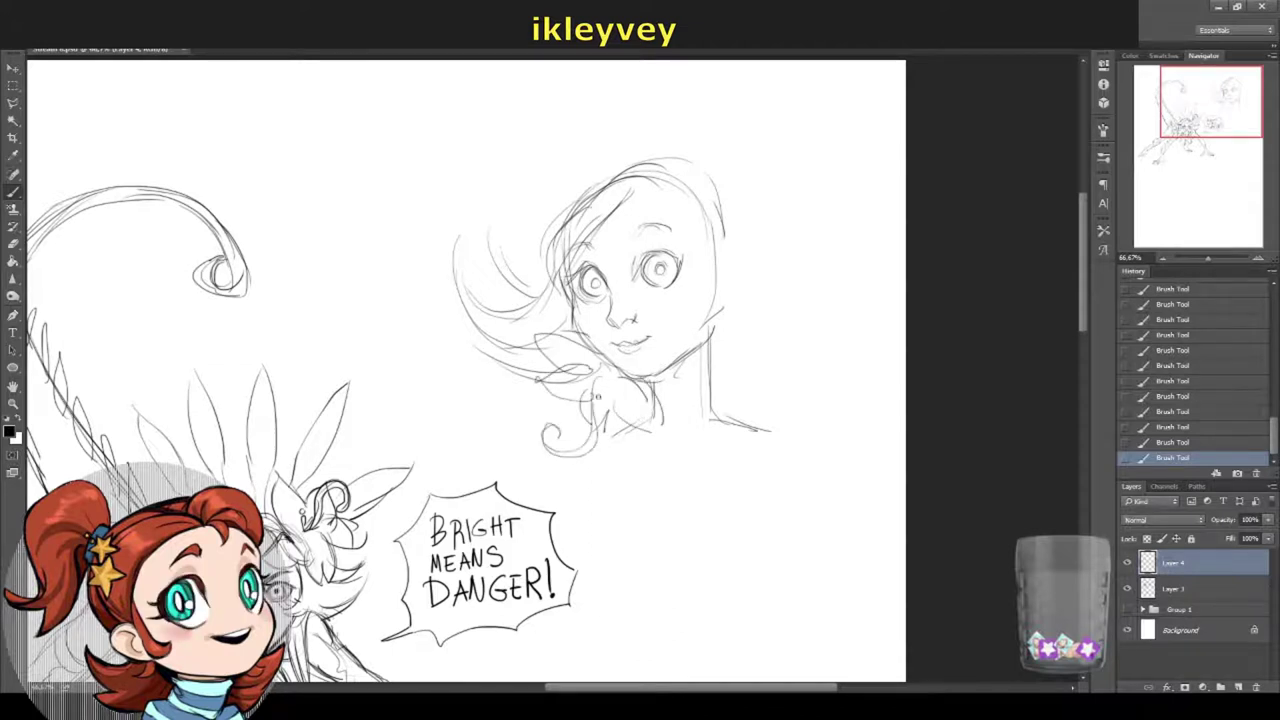
# Step: Sketch the flipped-out hair on the head's right side, the long strands along the neck and the shoulder lines
pyautogui.moveTo(722, 204); pyautogui.dragTo(786, 252)
pyautogui.moveTo(586, 182); pyautogui.dragTo(558, 220)
pyautogui.moveTo(682, 157)
pyautogui.mouseDown()
pyautogui.moveTo(733, 197)
pyautogui.moveTo(836, 240)
pyautogui.mouseUp()
pyautogui.moveTo(710, 330); pyautogui.dragTo(700, 523)
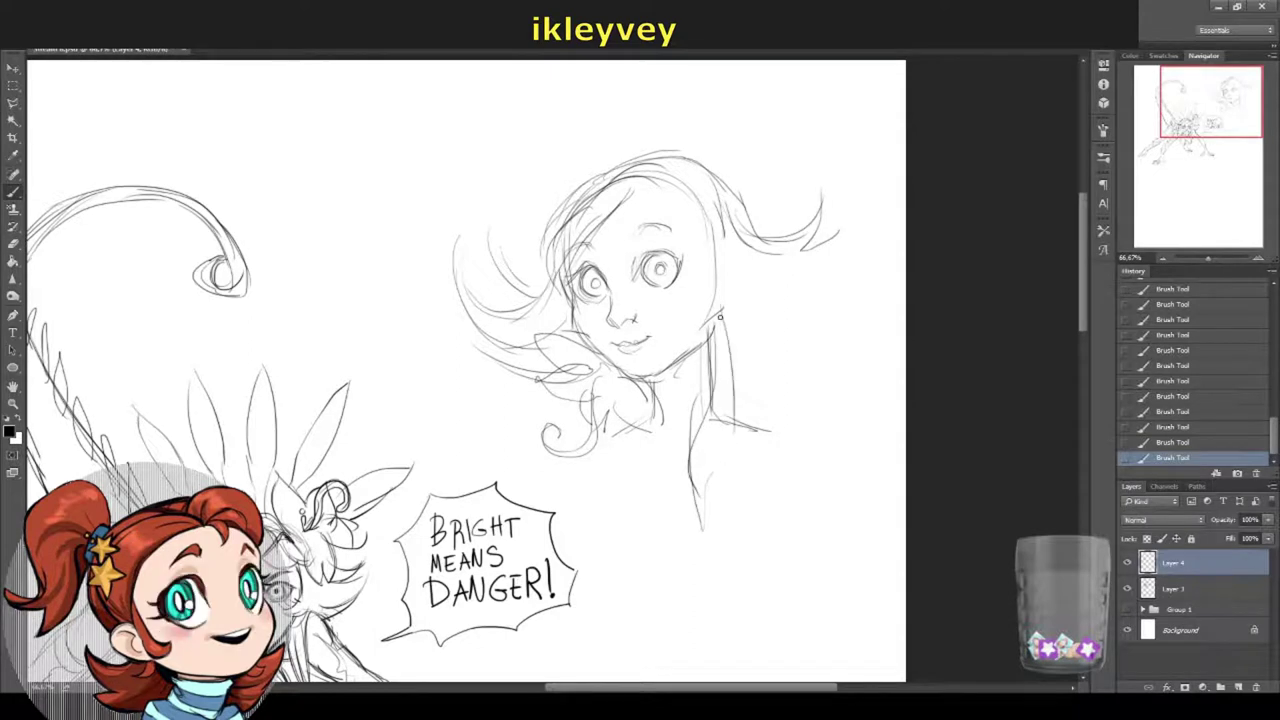
pyautogui.moveTo(718, 318); pyautogui.dragTo(728, 526)
pyautogui.moveTo(718, 342); pyautogui.dragTo(712, 545)
pyautogui.moveTo(606, 432); pyautogui.dragTo(604, 524)
pyautogui.moveTo(636, 430); pyautogui.dragTo(612, 450)
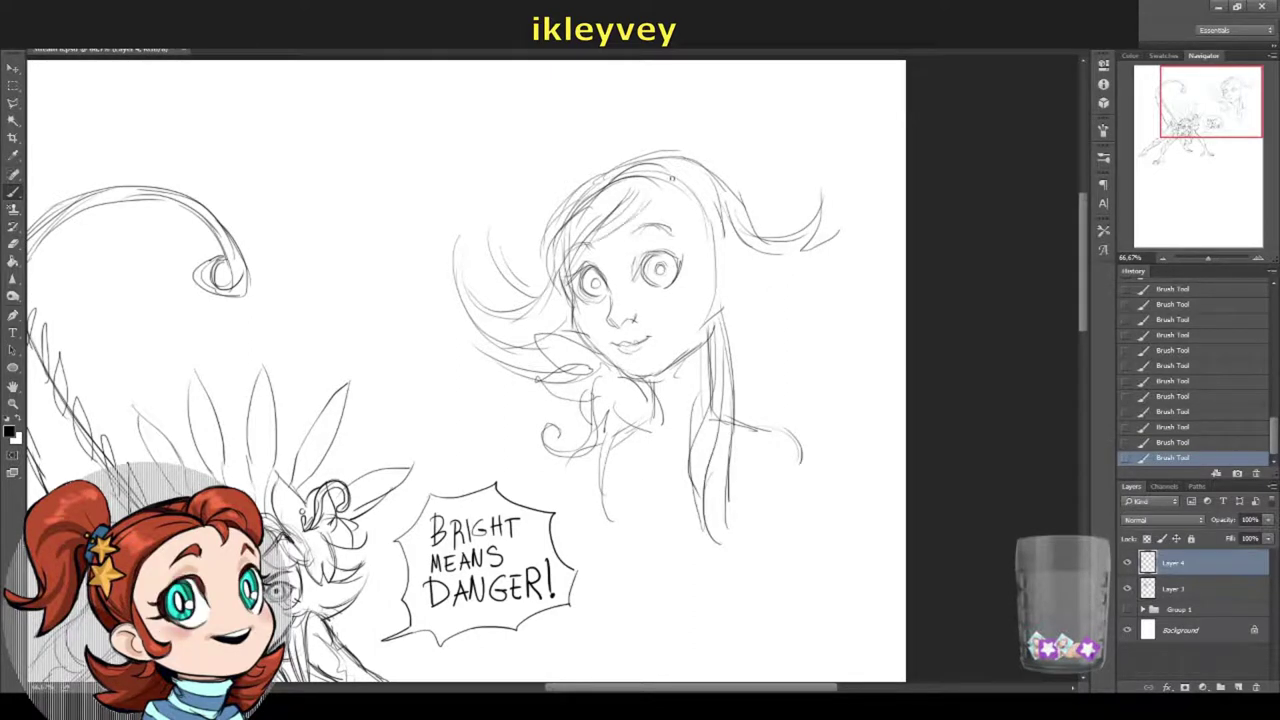
# Step: Add a cheek-framing lock and a second, fuller layer of flipped-out hair on the head's right side
pyautogui.moveTo(682, 226); pyautogui.dragTo(700, 312)
pyautogui.moveTo(664, 320); pyautogui.dragTo(710, 302)
pyautogui.moveTo(672, 258); pyautogui.dragTo(714, 318)
pyautogui.moveTo(714, 300)
pyautogui.mouseDown()
pyautogui.moveTo(772, 334)
pyautogui.moveTo(804, 282)
pyautogui.mouseUp()
pyautogui.moveTo(842, 218); pyautogui.dragTo(768, 358)
pyautogui.moveTo(828, 294); pyautogui.dragTo(738, 362)
pyautogui.moveTo(760, 330); pyautogui.dragTo(779, 447)
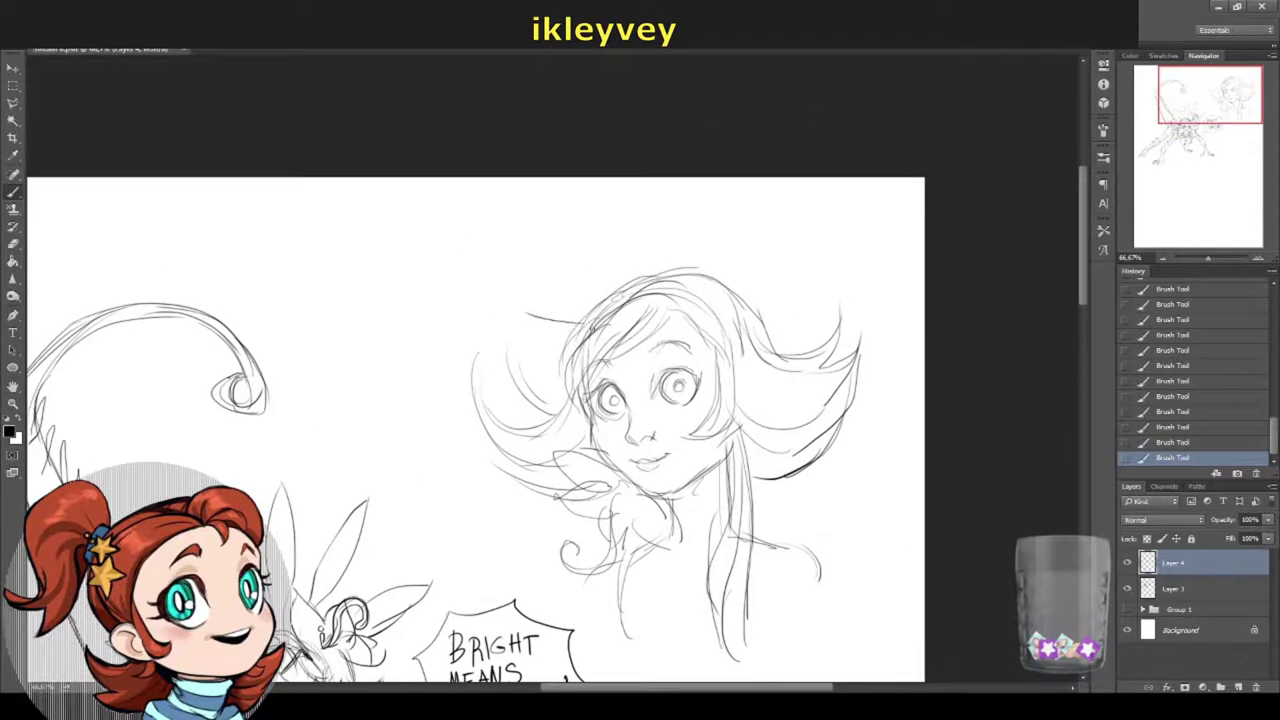
# Step: Draw the first pointed leaf extending from the top left of the hair and reposition the head sketch on the canvas
pyautogui.moveTo(590, 325)
pyautogui.mouseDown()
pyautogui.moveTo(450, 271)
pyautogui.moveTo(562, 216)
pyautogui.mouseUp()
pyautogui.hotkey('ctrl', 't')
pyautogui.moveTo(457, 251); pyautogui.dragTo(466, 293)
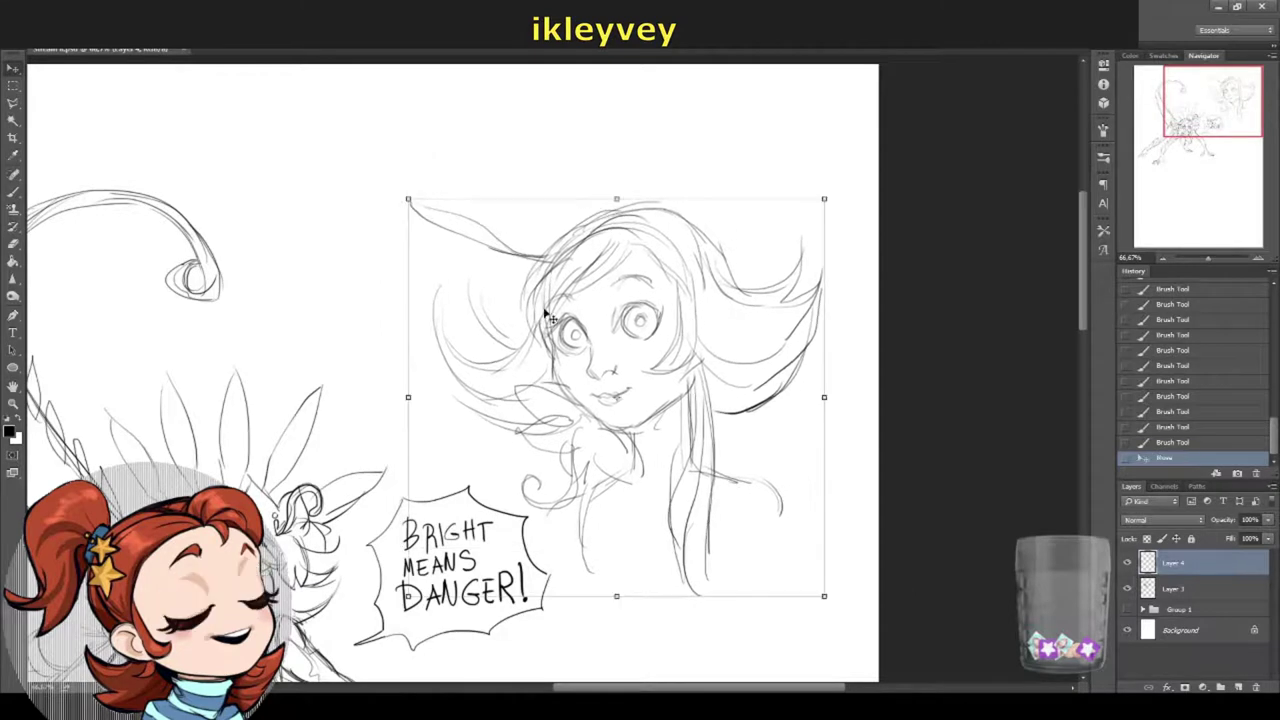
pyautogui.press('Return')
# Step: Sketch the remaining long pointed leaves fanning out as a crown around the top of the new head
pyautogui.moveTo(440, 146); pyautogui.dragTo(552, 234)
pyautogui.moveTo(506, 102)
pyautogui.mouseDown()
pyautogui.moveTo(574, 218)
pyautogui.moveTo(594, 223)
pyautogui.moveTo(606, 100)
pyautogui.moveTo(614, 205)
pyautogui.moveTo(695, 70)
pyautogui.mouseUp()
pyautogui.moveTo(712, 82); pyautogui.dragTo(655, 222)
pyautogui.moveTo(708, 190)
pyautogui.mouseDown()
pyautogui.moveTo(822, 128)
pyautogui.moveTo(708, 205)
pyautogui.mouseUp()
pyautogui.moveTo(505, 292); pyautogui.dragTo(478, 350)
pyautogui.moveTo(697, 227); pyautogui.dragTo(630, 197)
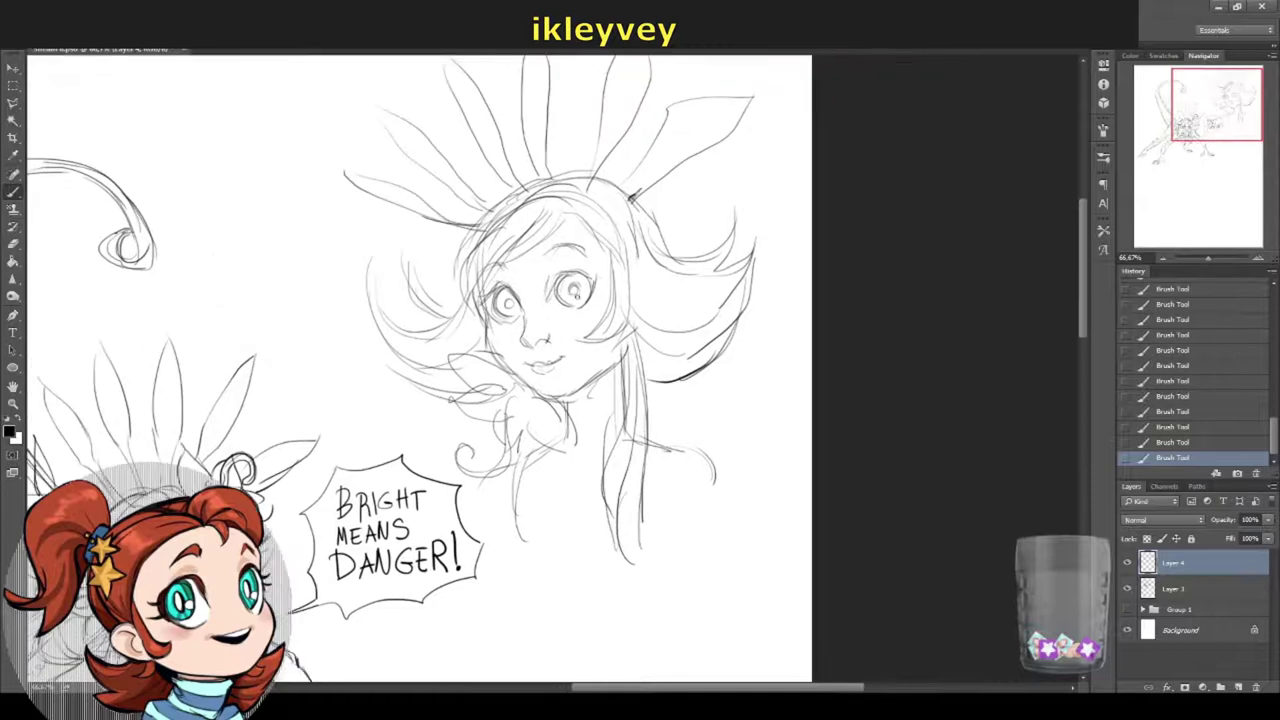
# Step: Sketch the new figure's neck, a necklace of pointed petals, the chest neckline and the crease where the arm meets the torso
pyautogui.moveTo(587, 445); pyautogui.dragTo(596, 458)
pyautogui.moveTo(568, 460)
pyautogui.mouseDown()
pyautogui.moveTo(536, 466)
pyautogui.moveTo(546, 502)
pyautogui.mouseUp()
pyautogui.moveTo(542, 486); pyautogui.dragTo(559, 520)
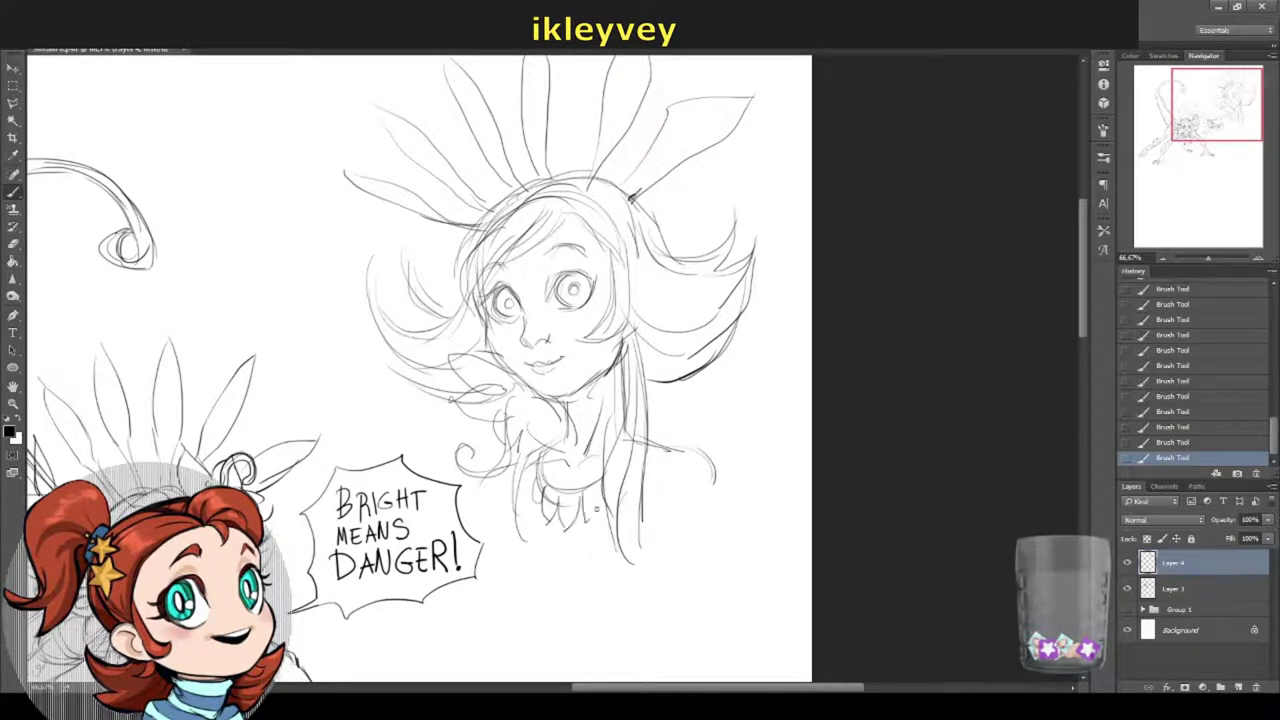
pyautogui.moveTo(490, 476); pyautogui.dragTo(474, 530)
pyautogui.moveTo(472, 492); pyautogui.dragTo(558, 560)
pyautogui.moveTo(650, 444); pyautogui.dragTo(664, 556)
# Step: Sketch the torso sides and both slender arms reaching down in front of the body
pyautogui.scroll(-3, 560, 480)
pyautogui.moveTo(462, 424); pyautogui.dragTo(467, 598)
pyautogui.moveTo(620, 400)
pyautogui.mouseDown()
pyautogui.moveTo(524, 566)
pyautogui.moveTo(512, 620)
pyautogui.mouseUp()
pyautogui.moveTo(688, 390); pyautogui.dragTo(553, 656)
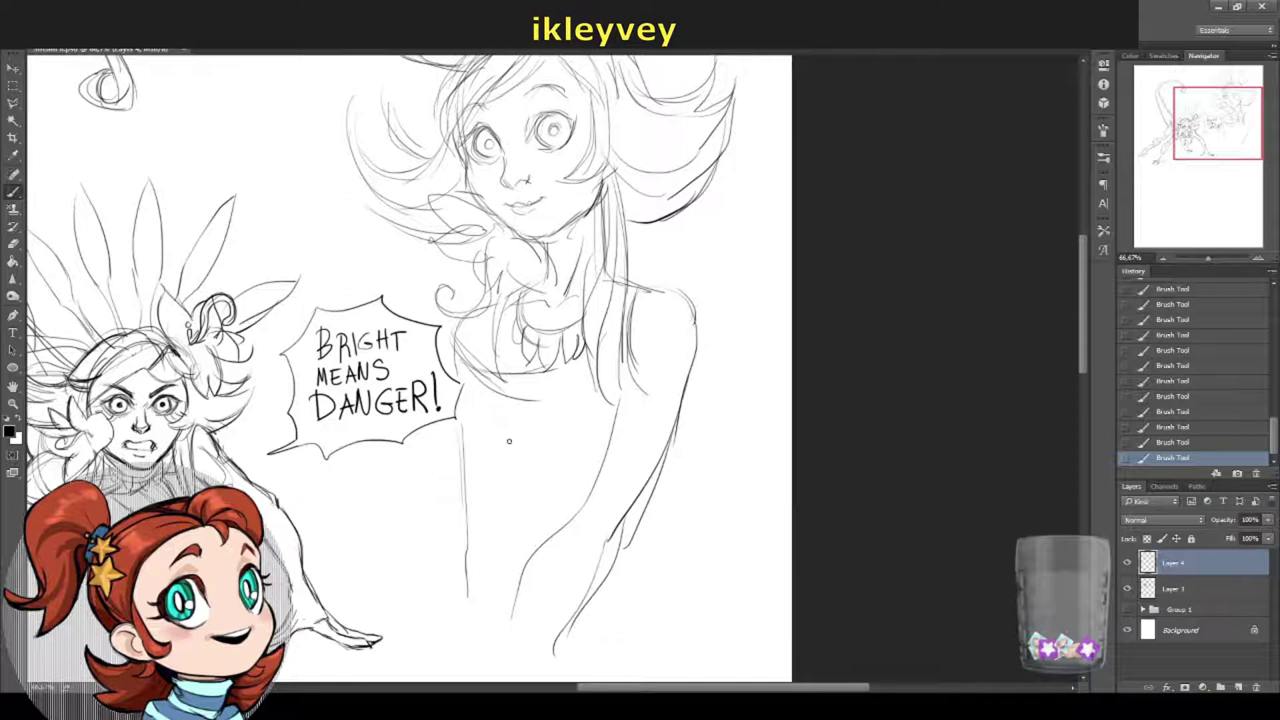
pyautogui.moveTo(460, 526); pyautogui.dragTo(480, 650)
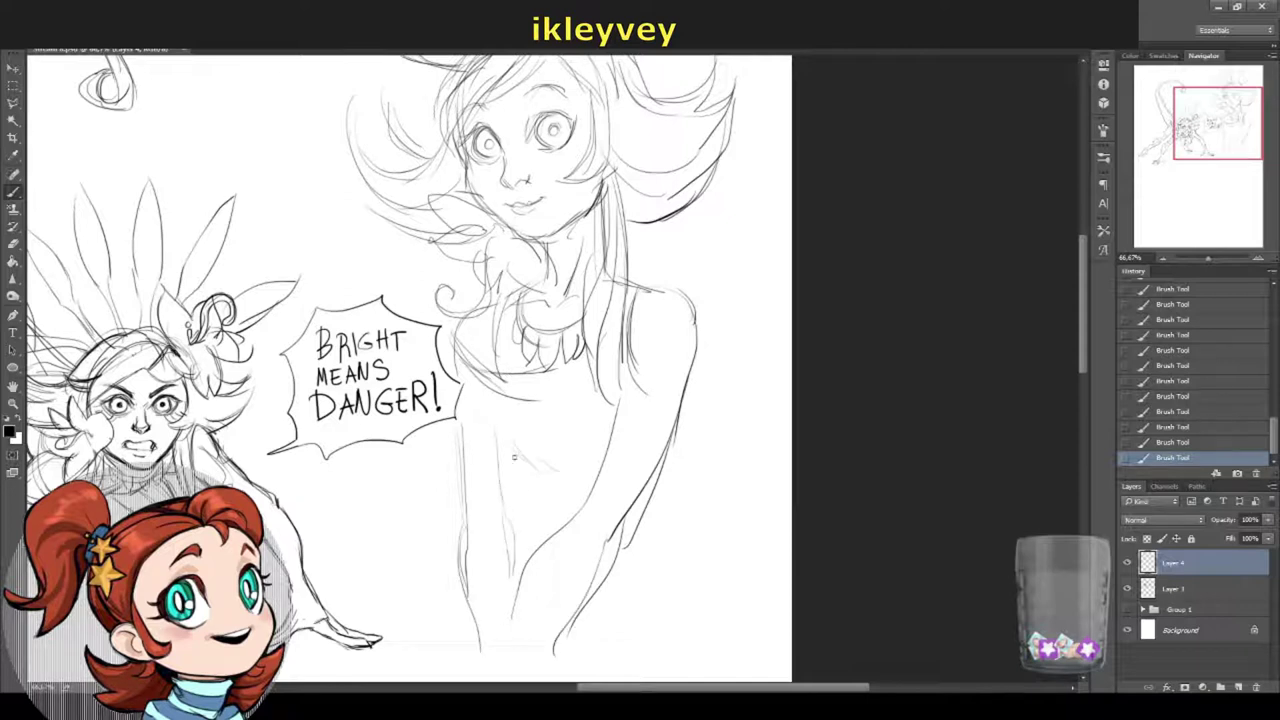
pyautogui.moveTo(489, 410)
pyautogui.mouseDown()
pyautogui.moveTo(522, 478)
pyautogui.moveTo(504, 504)
pyautogui.mouseUp()
pyautogui.moveTo(470, 406); pyautogui.dragTo(458, 500)
pyautogui.moveTo(470, 428); pyautogui.dragTo(458, 506)
# Step: Add darker strands inside the flipped-out hair on the right side of the head
pyautogui.scroll(1, 501, 379)
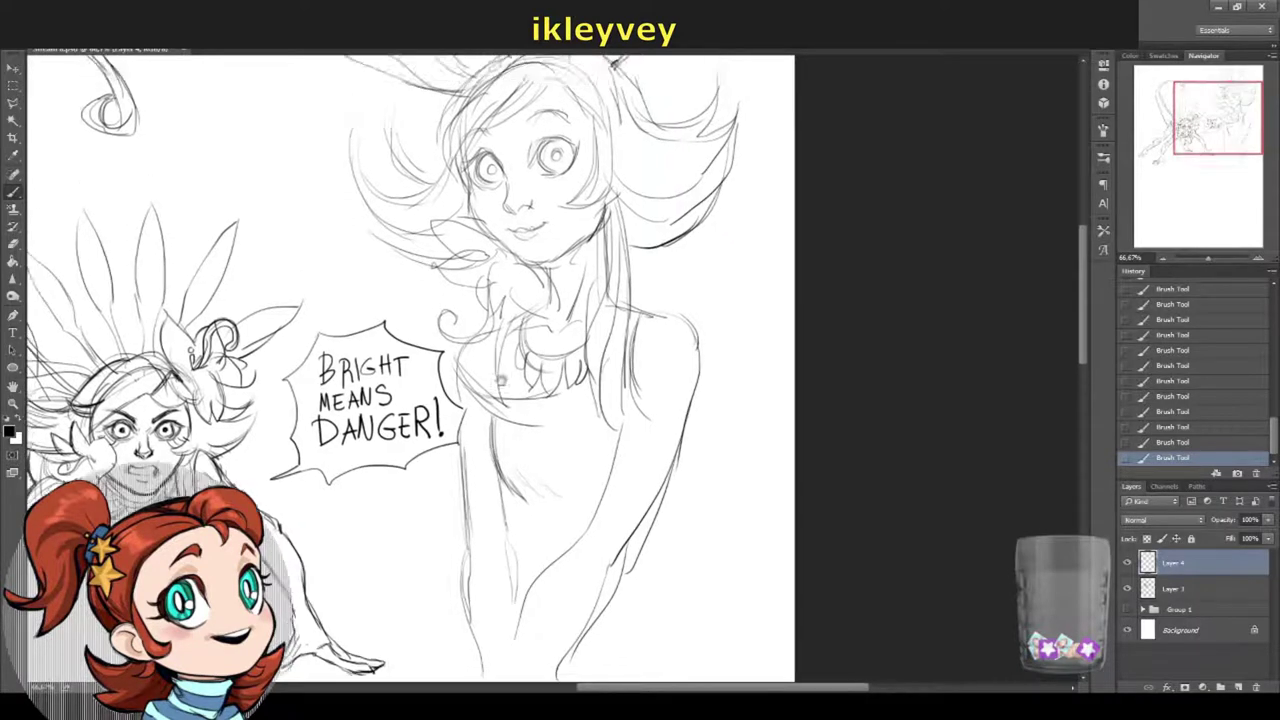
pyautogui.scroll(5, 400, 370)
pyautogui.moveTo(616, 314)
pyautogui.mouseDown()
pyautogui.moveTo(718, 284)
pyautogui.moveTo(740, 228)
pyautogui.moveTo(742, 350)
pyautogui.mouseUp()
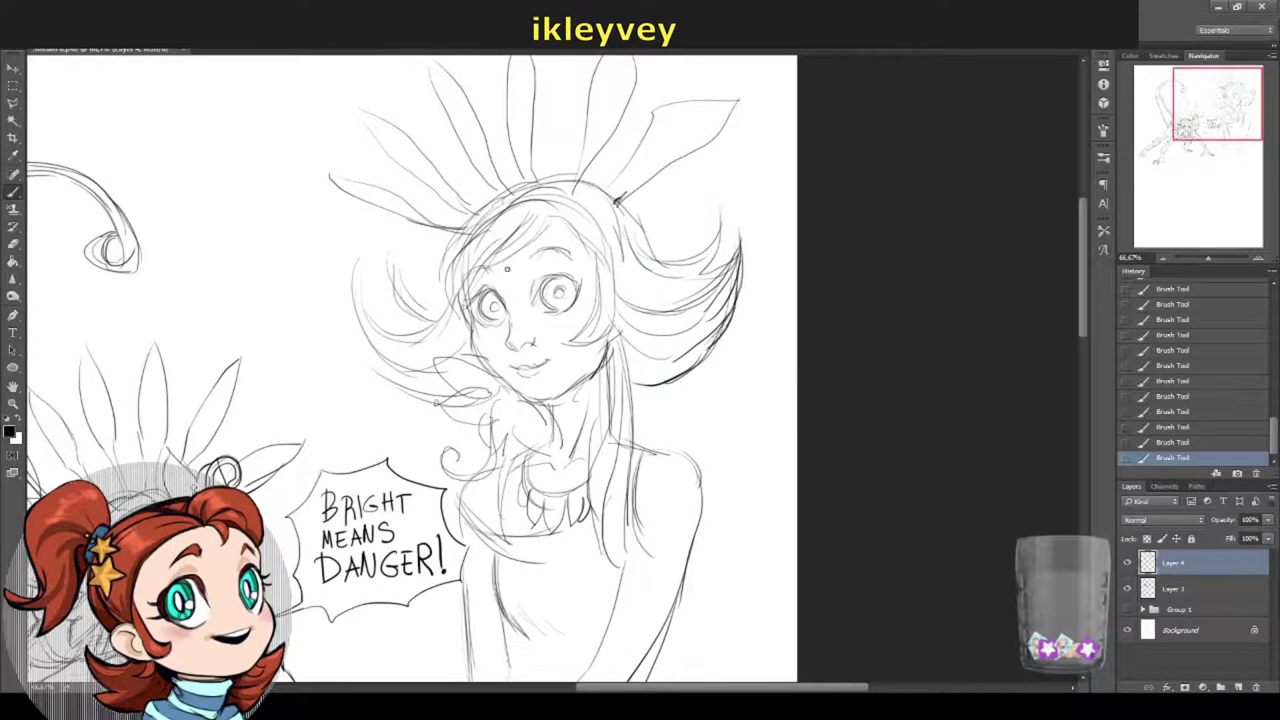
# Step: Sketch a large petalled flower with stamens and a curled tendril on the upper right of the hair
pyautogui.moveTo(476, 305); pyautogui.dragTo(527, 259)
pyautogui.moveTo(542, 208); pyautogui.dragTo(520, 323)
pyautogui.moveTo(575, 380); pyautogui.dragTo(546, 346)
pyautogui.moveTo(562, 298); pyautogui.dragTo(516, 266)
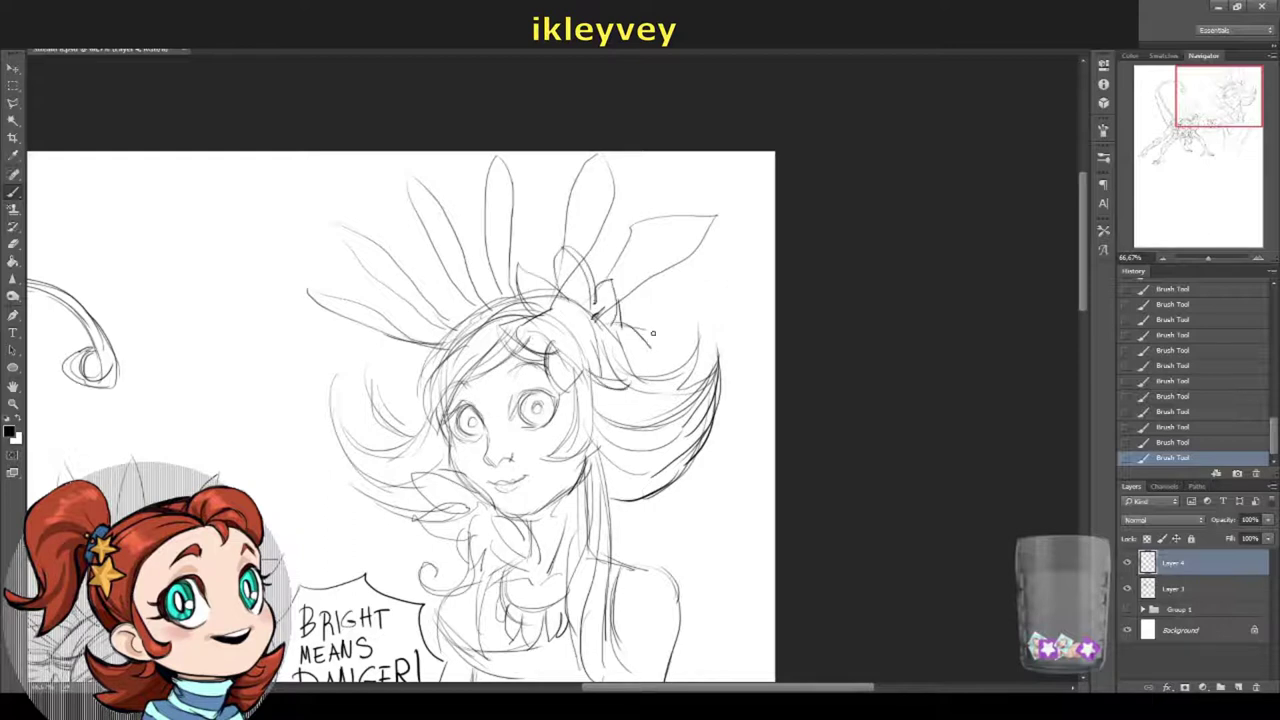
pyautogui.moveTo(653, 333); pyautogui.dragTo(632, 370)
pyautogui.moveTo(628, 232)
pyautogui.mouseDown()
pyautogui.moveTo(585, 330)
pyautogui.moveTo(576, 306)
pyautogui.mouseUp()
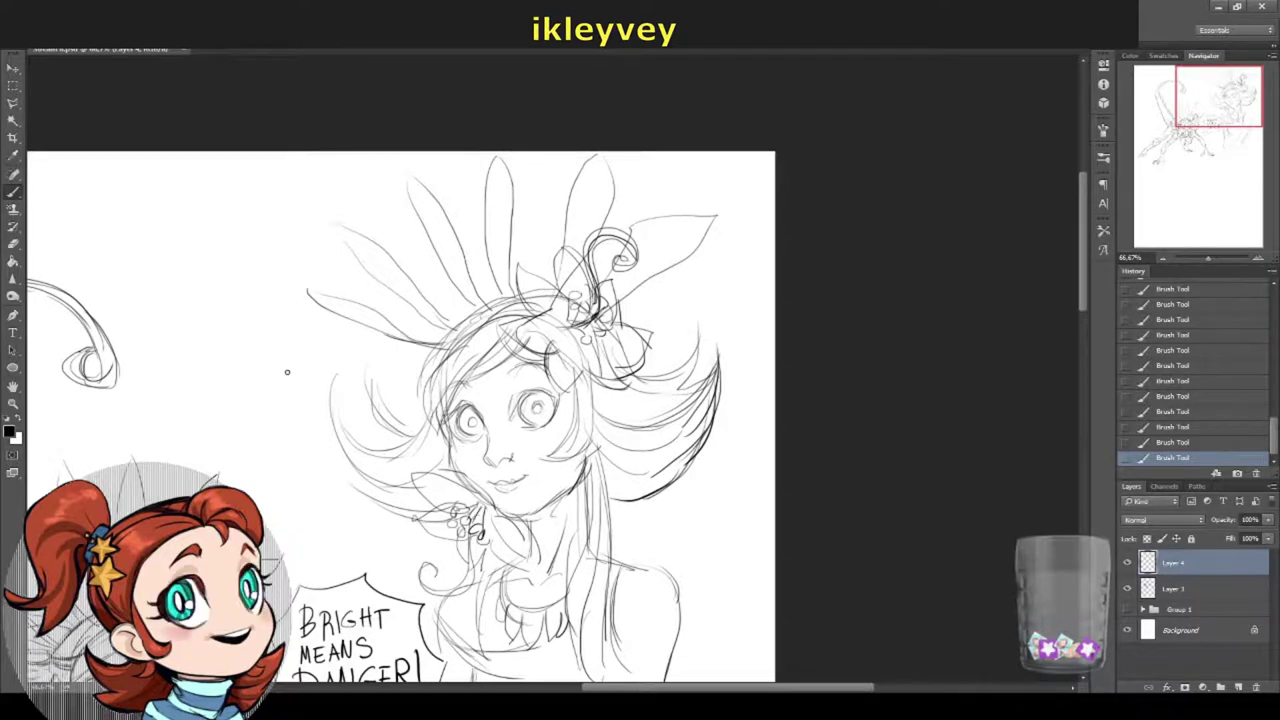
# Step: Add inner strands to the left flipped-out hair and short tie marks where the crown leaves meet the head
pyautogui.moveTo(388, 330); pyautogui.dragTo(456, 296)
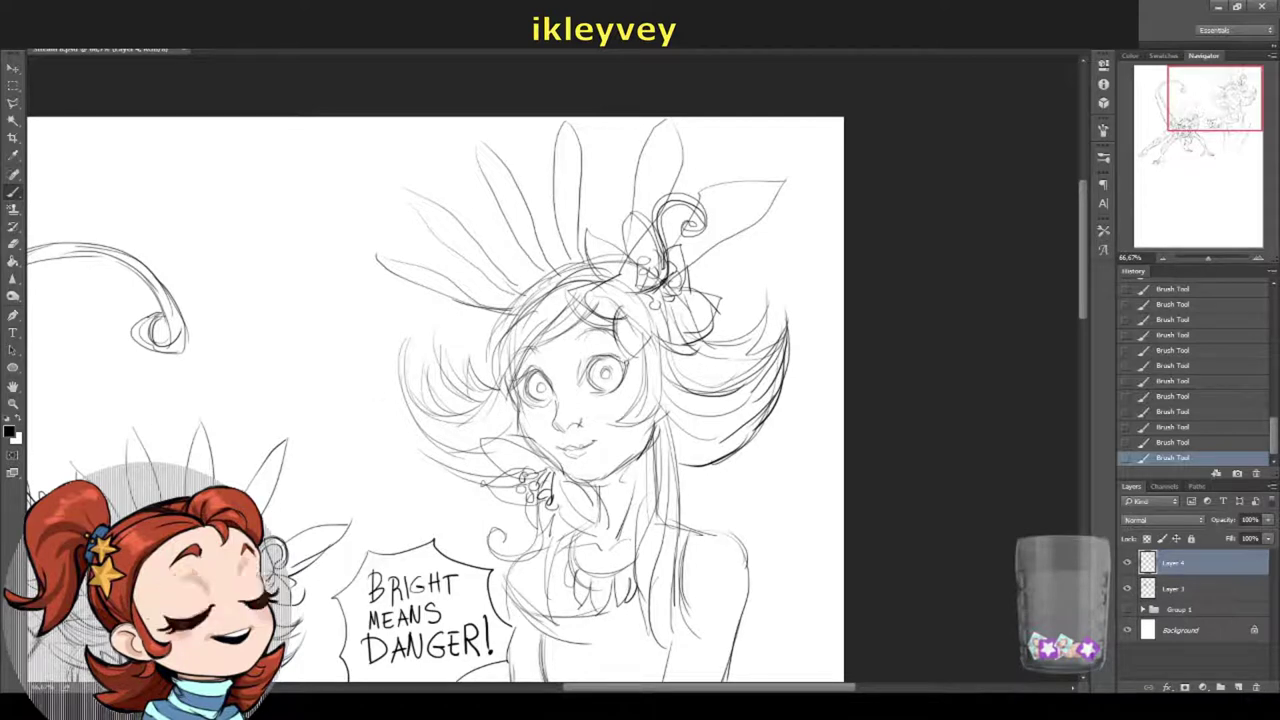
pyautogui.scroll(-2, 518, 270)
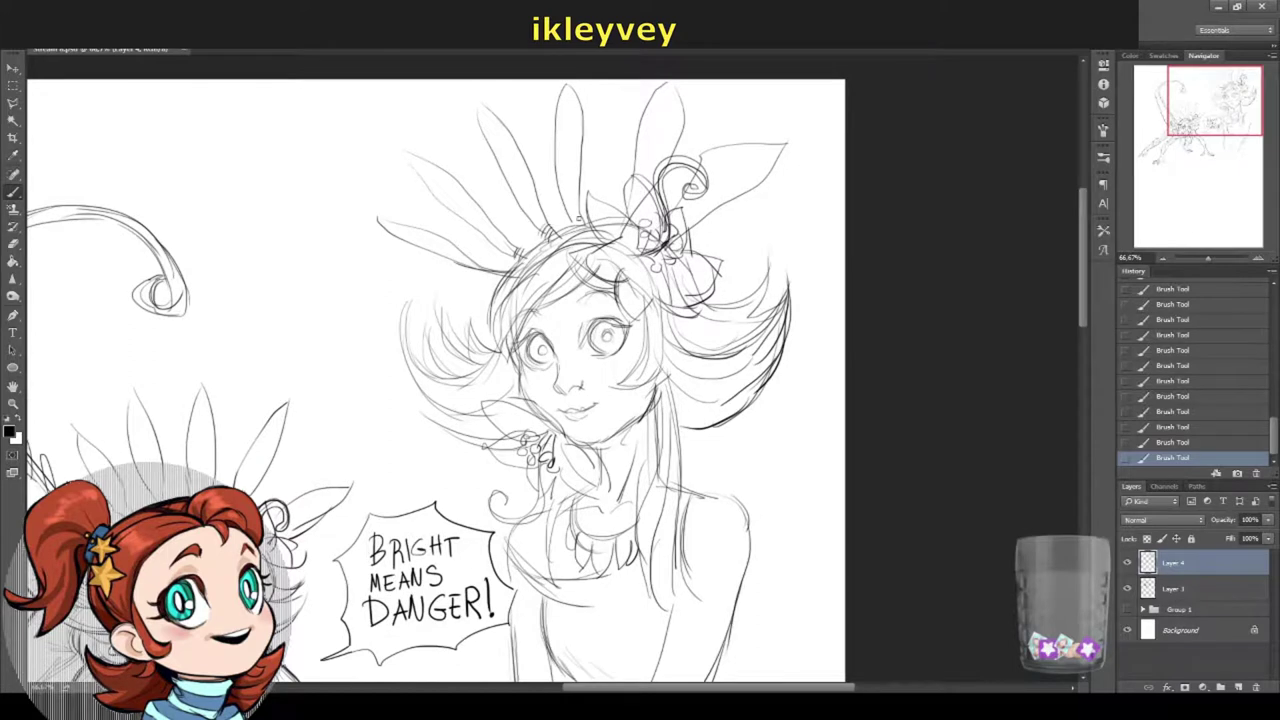
pyautogui.moveTo(637, 625); pyautogui.dragTo(622, 500)
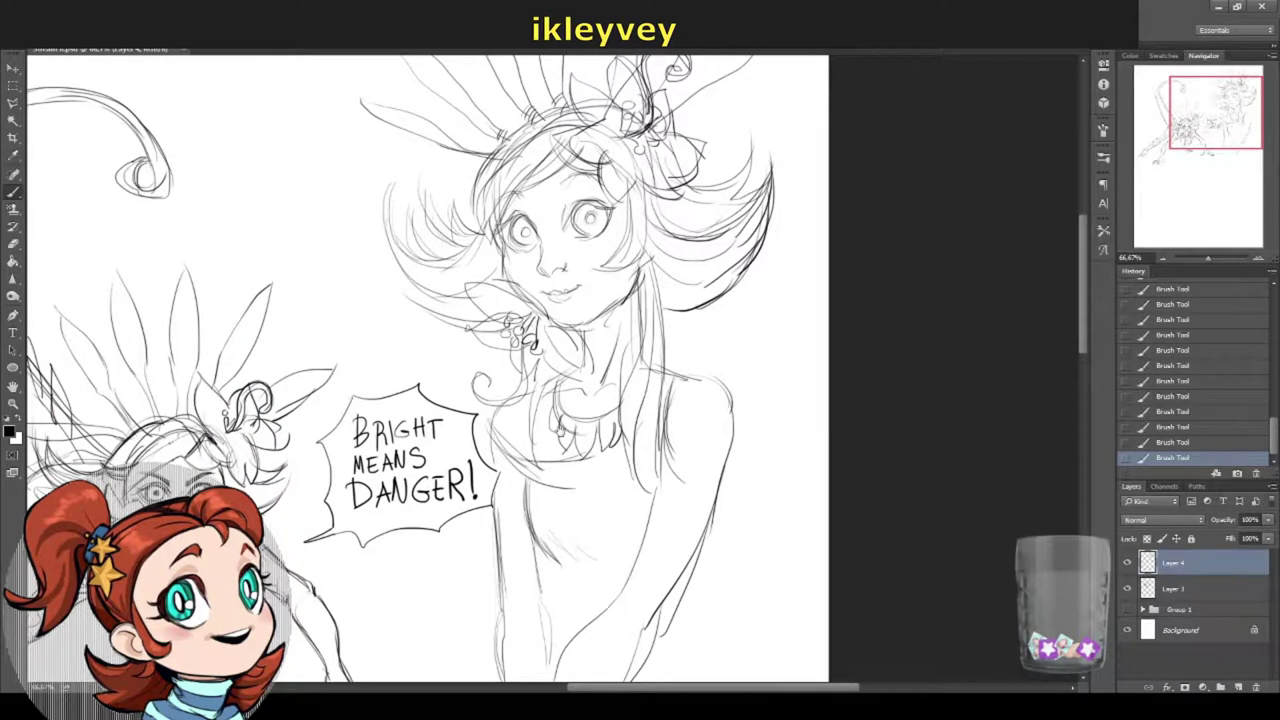
pyautogui.moveTo(588, 335); pyautogui.dragTo(589, 424)
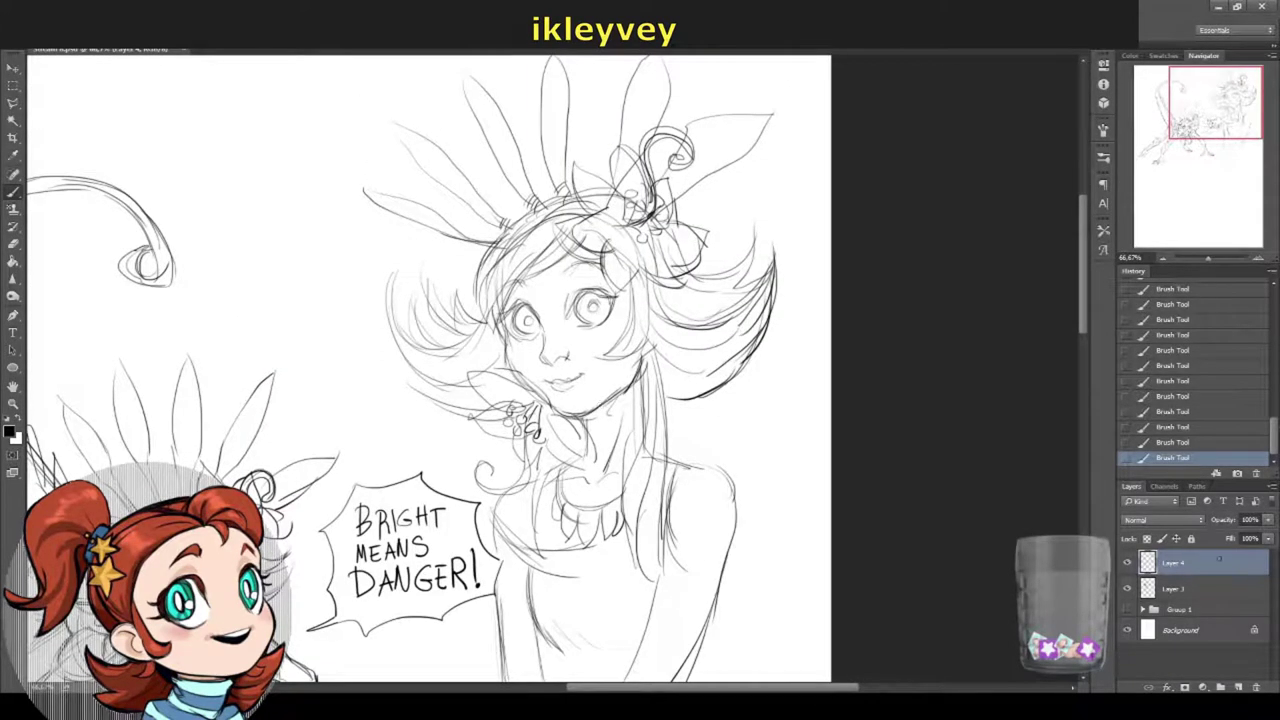
# Step: Add a new layer beneath the new figure's sketch layer and set the foreground colour to pale beige #ebddcd
pyautogui.click(1172, 588)
pyautogui.click(1238, 687)
pyautogui.click(12, 431)
pyautogui.click(473, 317)
pyautogui.click(637, 459)
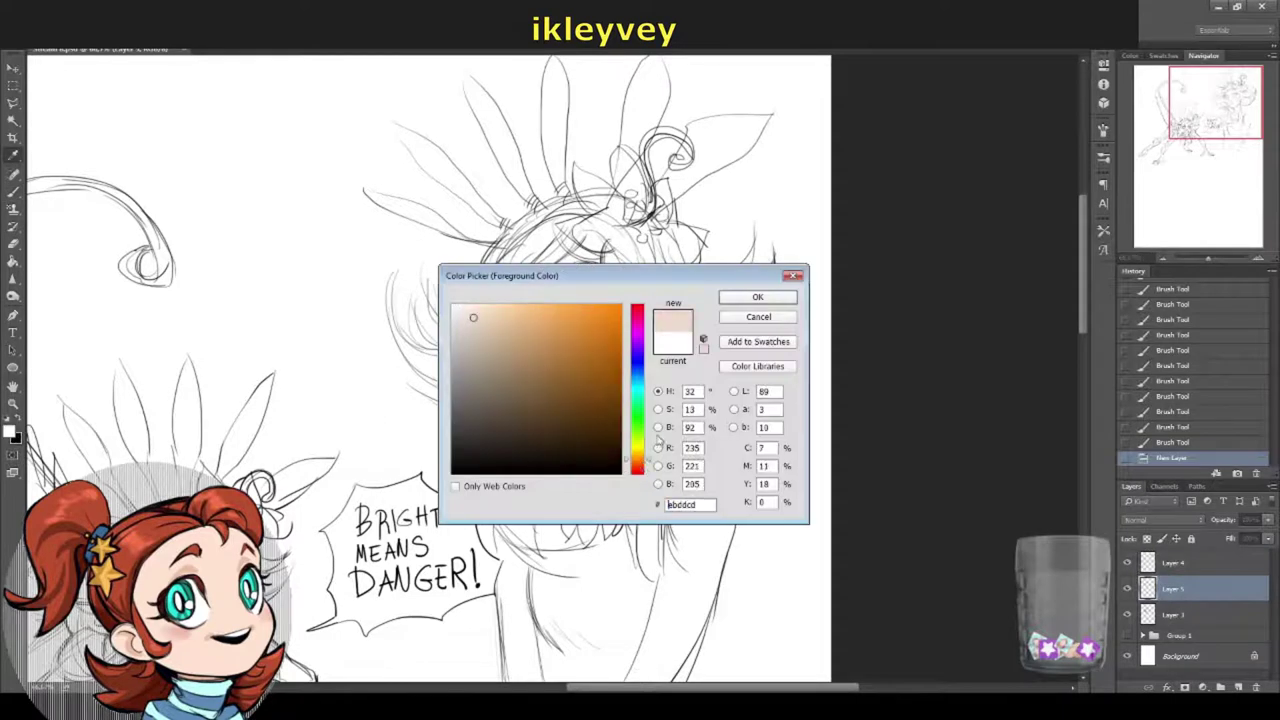
pyautogui.press('Return')
# Step: Block in the flat skin colour over the face, neck, shoulders and arms with a round brush
pyautogui.press('F5')
pyautogui.rightClick(690, 318)
pyautogui.press('Escape')
pyautogui.moveTo(600, 250)
pyautogui.mouseDown()
pyautogui.moveTo(540, 330)
pyautogui.moveTo(570, 385)
pyautogui.moveTo(600, 265)
pyautogui.moveTo(595, 495)
pyautogui.moveTo(523, 499)
pyautogui.moveTo(530, 540)
pyautogui.moveTo(512, 408)
pyautogui.moveTo(505, 660)
pyautogui.mouseUp()
pyautogui.moveTo(600, 440)
pyautogui.mouseDown()
pyautogui.moveTo(652, 368)
pyautogui.moveTo(600, 315)
pyautogui.moveTo(677, 400)
pyautogui.moveTo(591, 665)
pyautogui.moveTo(577, 635)
pyautogui.moveTo(600, 700)
pyautogui.mouseUp()
# Step: Set the foreground colour to the darker skin tone #d7bba8 and the brush size to 32 px
pyautogui.click(12, 432)
pyautogui.click(586, 403)
pyautogui.click(488, 330)
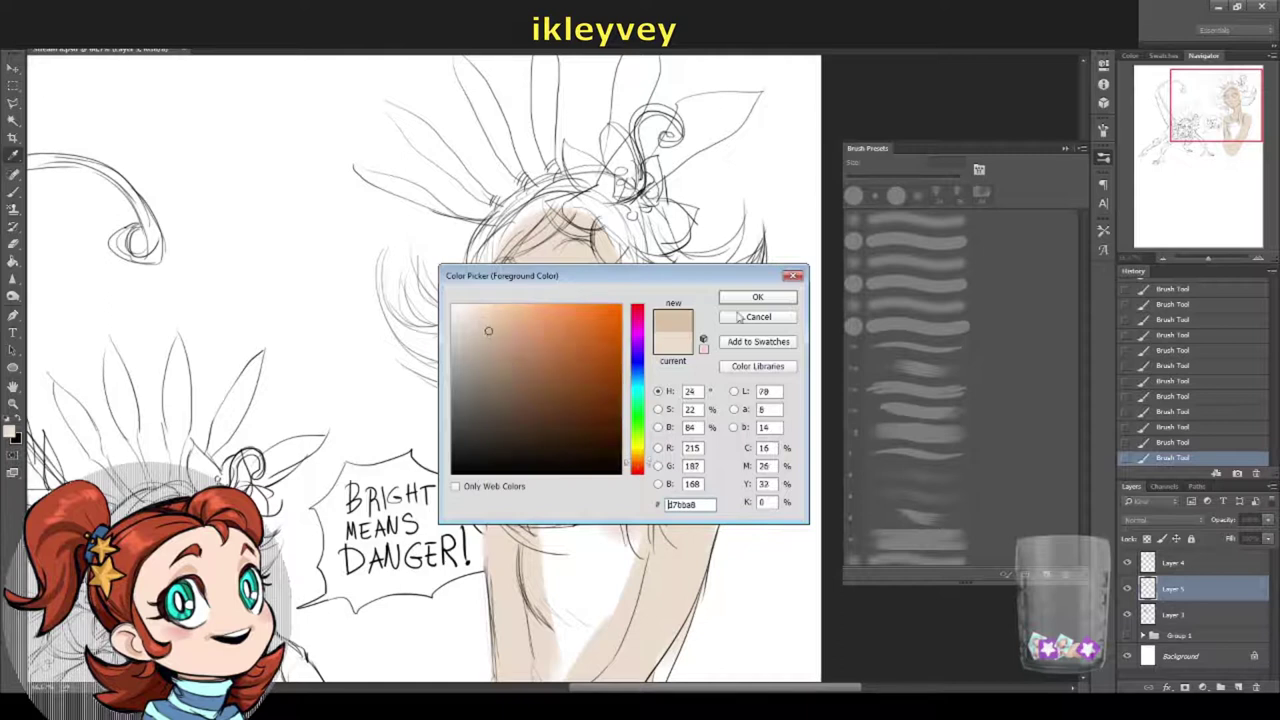
pyautogui.click(757, 297)
pyautogui.rightClick(566, 286)
pyautogui.click(600, 420)
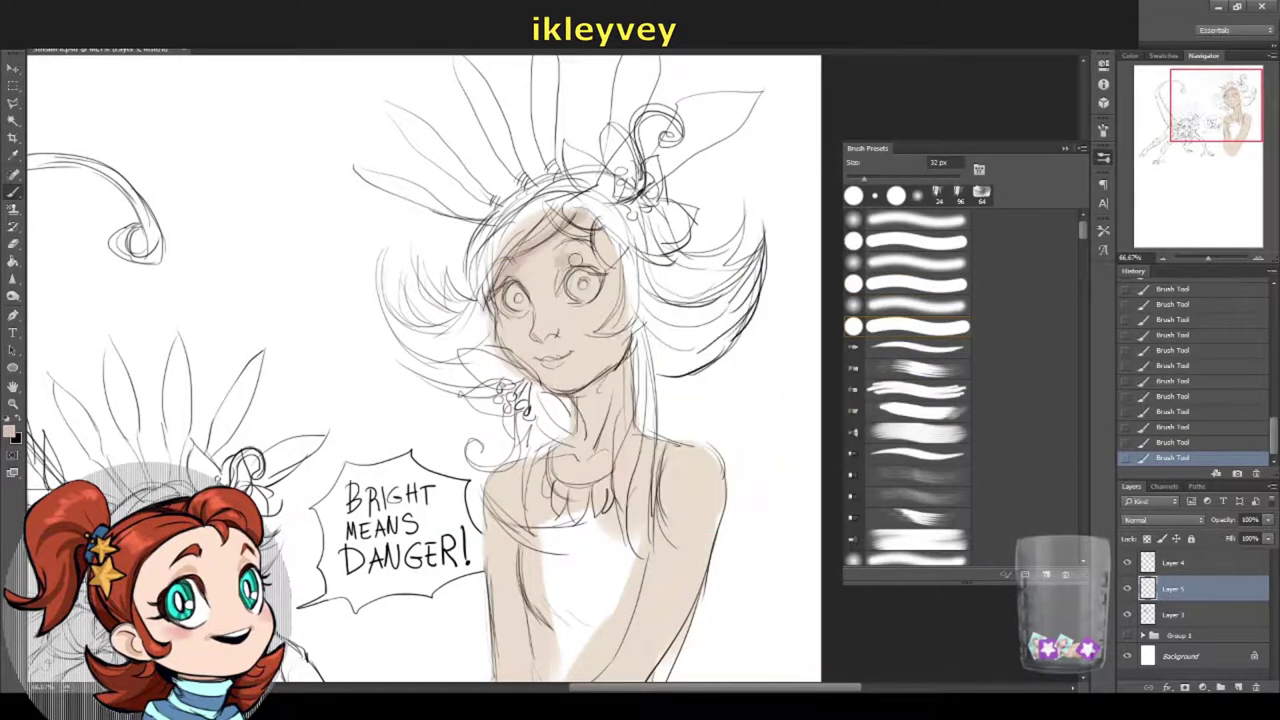
# Step: Shade the skin around the eyes, nose and neck, varying the brush size between 15 and 41 px
pyautogui.rightClick(581, 313)
pyautogui.press('Return')
pyautogui.rightClick(543, 337)
pyautogui.press('Return')
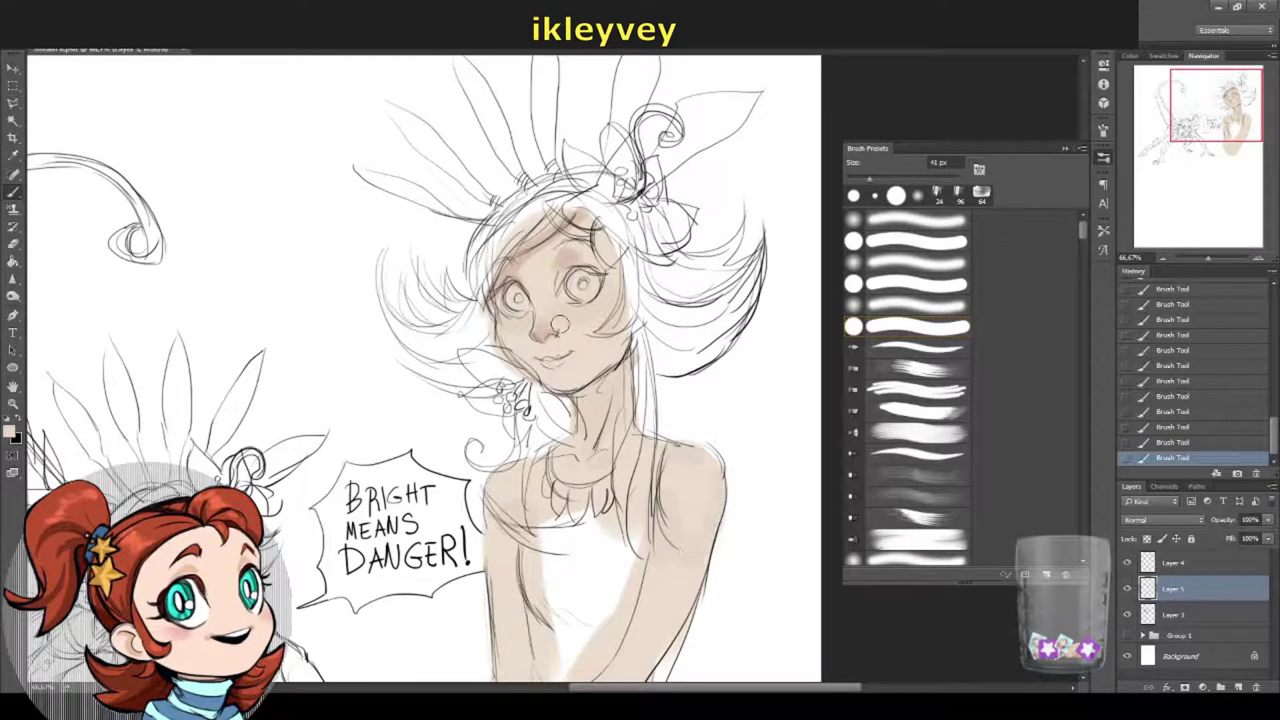
pyautogui.rightClick(610, 336)
pyautogui.press('Return')
pyautogui.moveTo(568, 350); pyautogui.dragTo(574, 356)
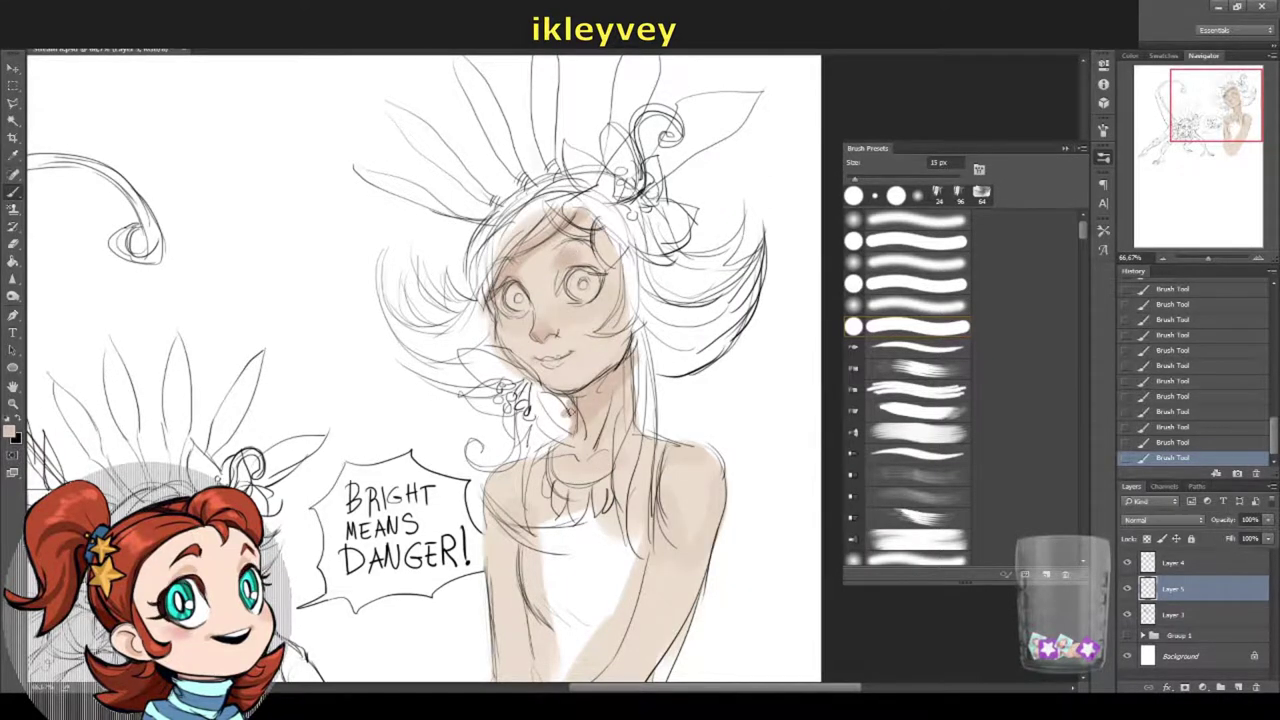
# Step: Shade the shoulders and the edges of both arms with a 41 px brush
pyautogui.moveTo(635, 543); pyautogui.dragTo(595, 423)
pyautogui.rightClick(528, 420)
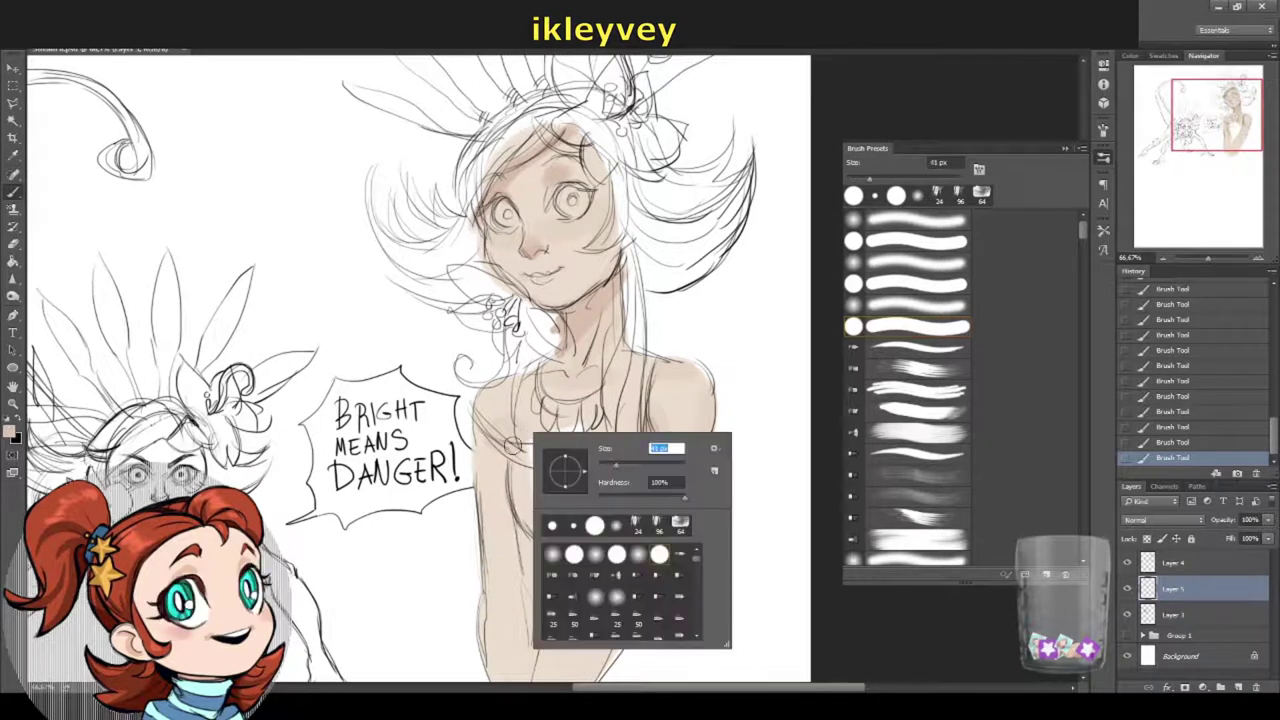
pyautogui.press('Return')
pyautogui.moveTo(512, 446)
pyautogui.mouseDown()
pyautogui.moveTo(496, 401)
pyautogui.moveTo(512, 524)
pyautogui.mouseUp()
pyautogui.moveTo(636, 532); pyautogui.dragTo(580, 644)
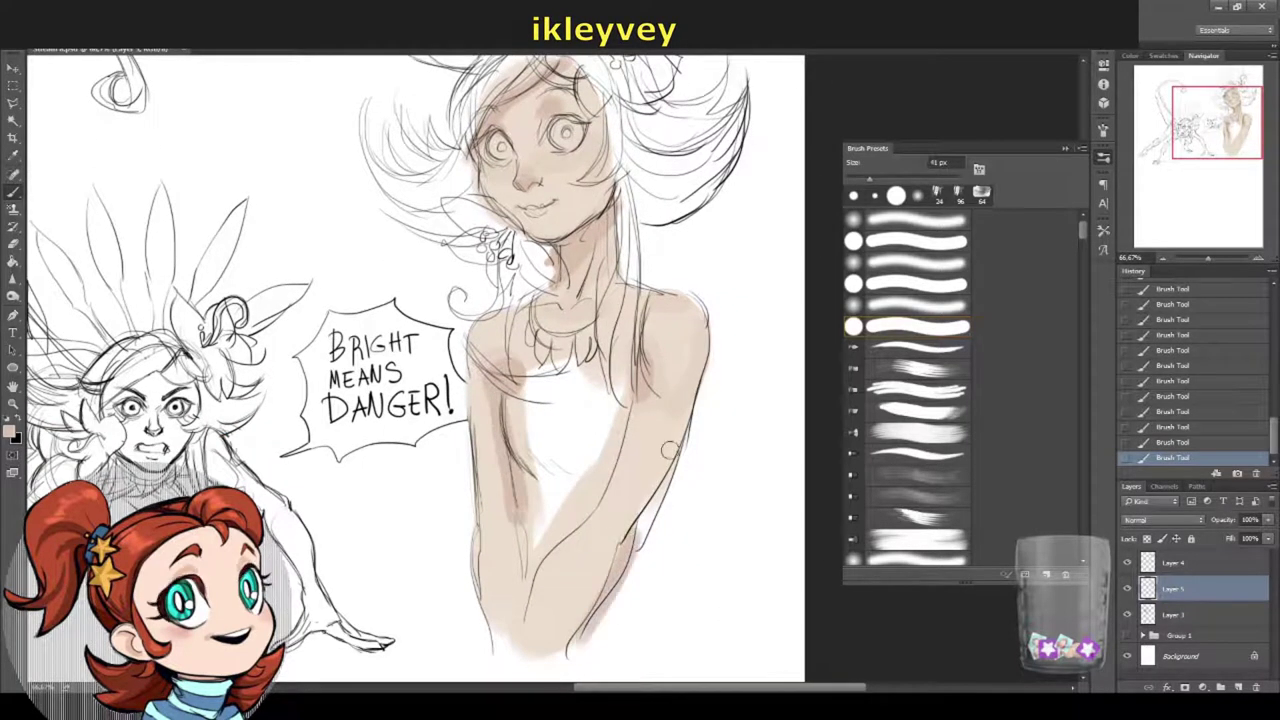
pyautogui.moveTo(688, 418); pyautogui.dragTo(638, 560)
pyautogui.moveTo(591, 367); pyautogui.dragTo(576, 522)
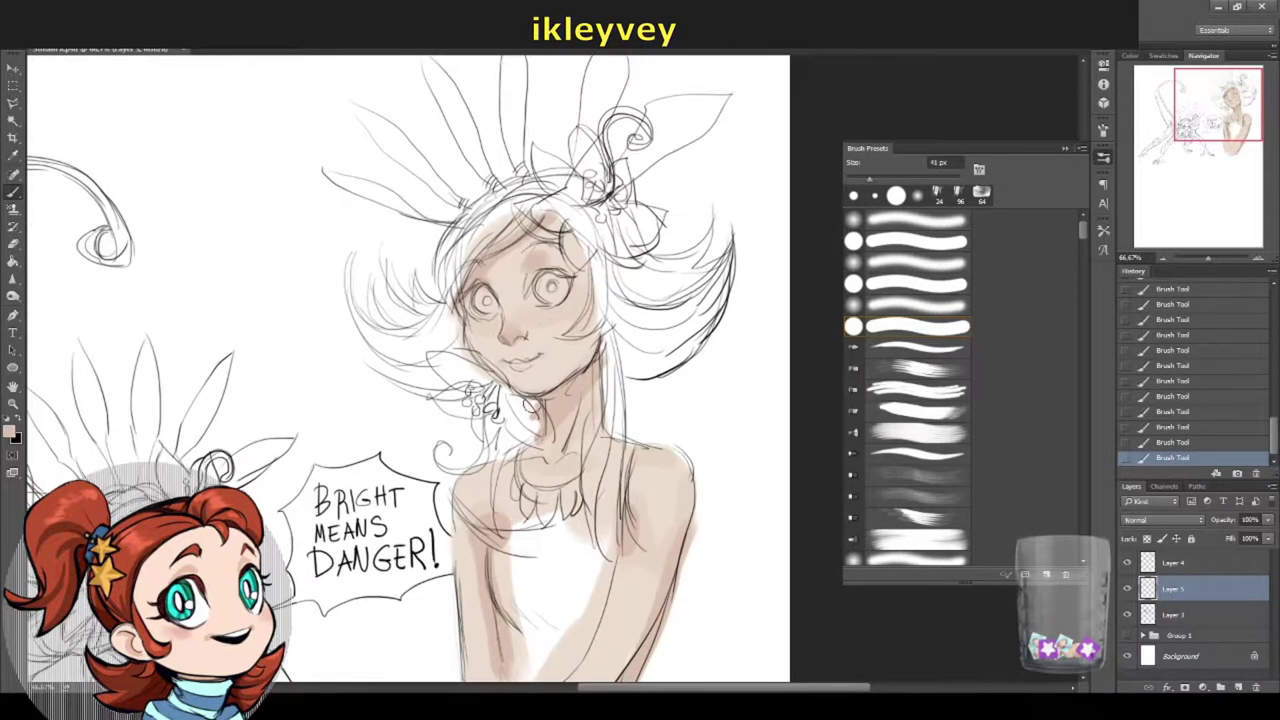
# Step: Choose a deeper reddish skin tone and turn on Shape Dynamics with brush size controlled by Pen Pressure
pyautogui.click(12, 432)
pyautogui.click(503, 343)
pyautogui.click(757, 294)
pyautogui.click(979, 169)
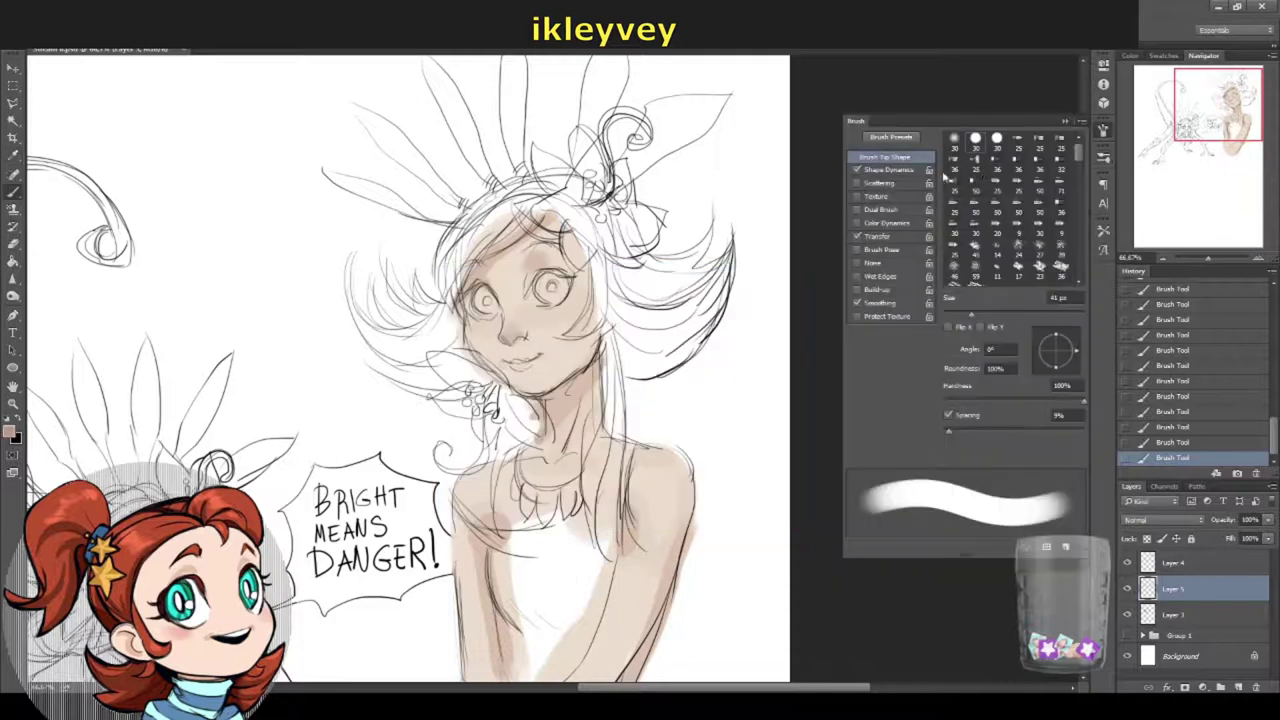
pyautogui.click(889, 169)
pyautogui.click(1013, 167)
pyautogui.click(1010, 186)
# Step: Paint deeper shadows under the fringe, around the eyes, beneath the nose and along the jawline
pyautogui.moveTo(480, 246); pyautogui.dragTo(490, 268)
pyautogui.moveTo(525, 228)
pyautogui.mouseDown()
pyautogui.moveTo(548, 276)
pyautogui.moveTo(576, 272)
pyautogui.mouseUp()
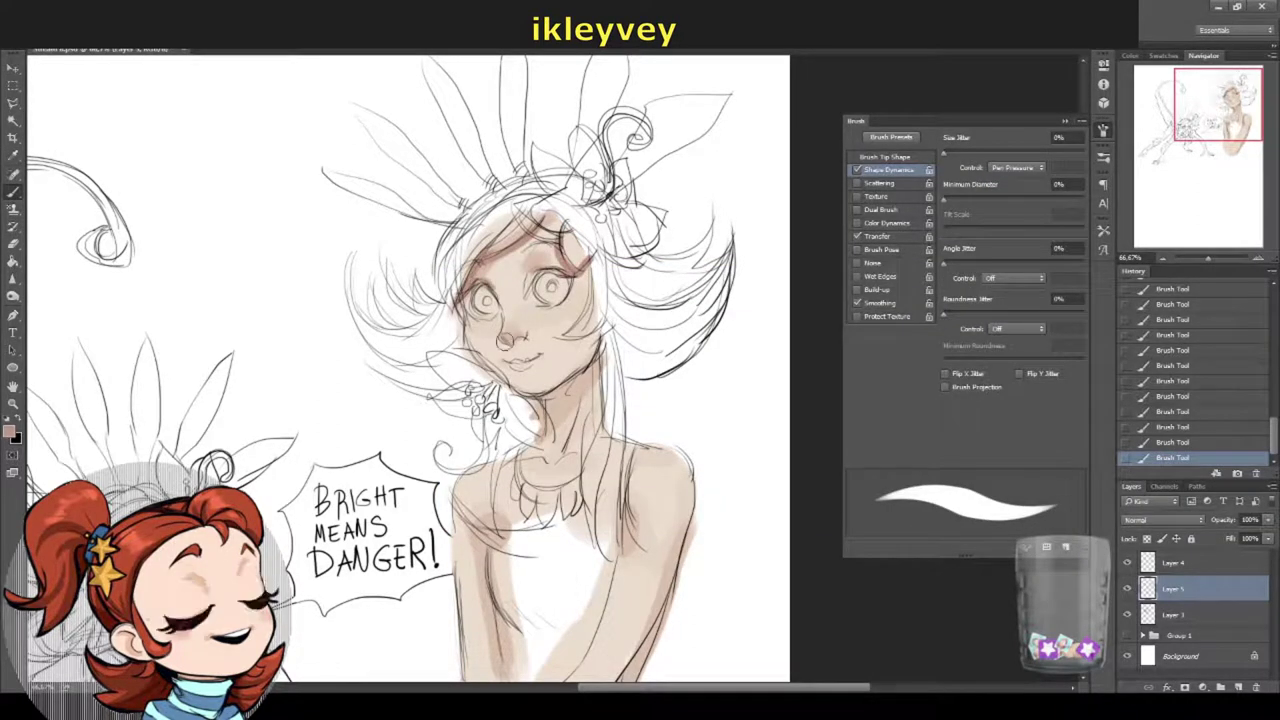
pyautogui.rightClick(516, 340)
pyautogui.click(516, 340)
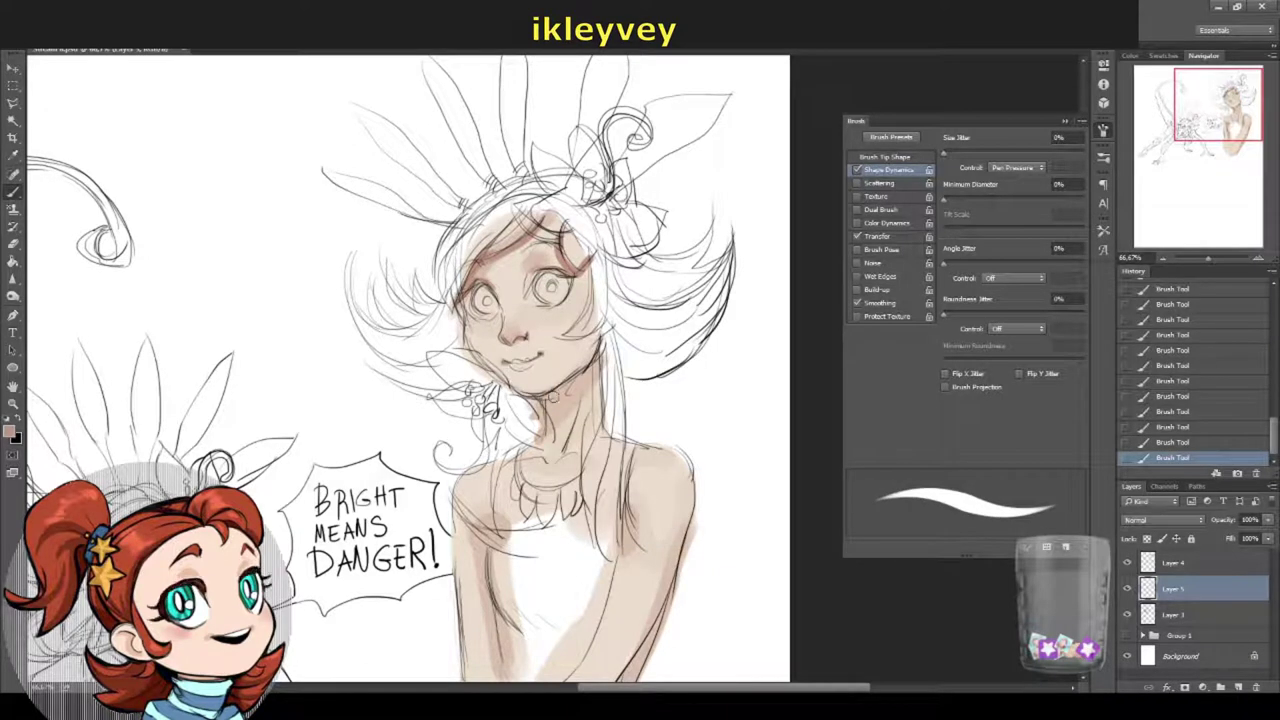
pyautogui.moveTo(599, 345)
pyautogui.mouseDown()
pyautogui.moveTo(581, 288)
pyautogui.moveTo(580, 360)
pyautogui.mouseUp()
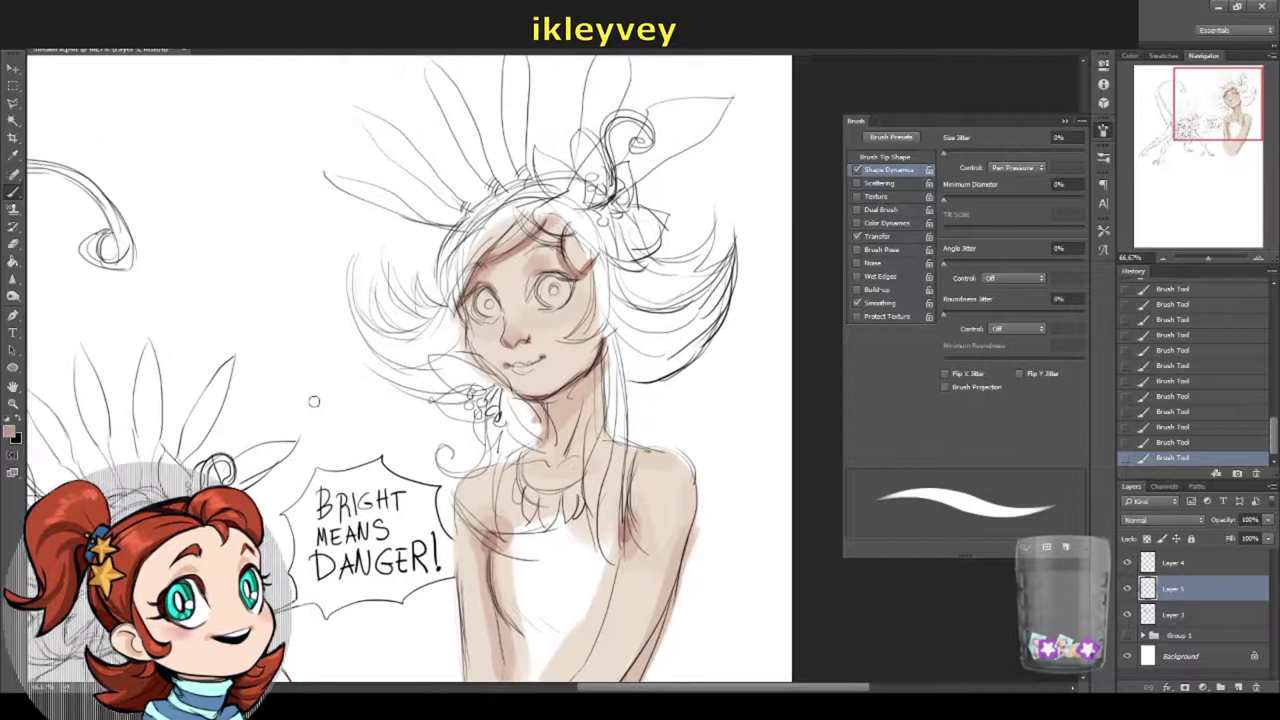
# Step: Set the foreground colour to purple #4e4095 and paint the first strands of the left flipped-out hair
pyautogui.click(10, 432)
pyautogui.moveTo(637, 460); pyautogui.dragTo(637, 355)
pyautogui.click(757, 297)
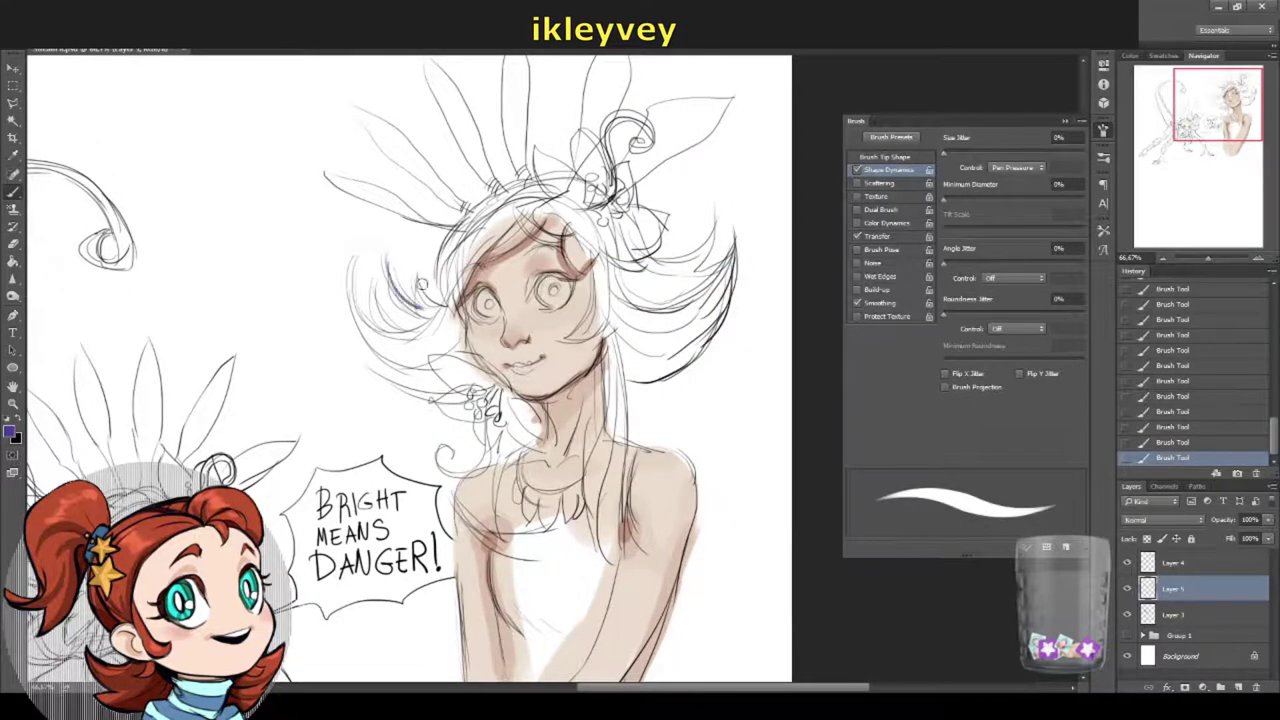
pyautogui.moveTo(386, 258); pyautogui.dragTo(440, 313)
pyautogui.moveTo(346, 262); pyautogui.dragTo(437, 354)
# Step: Pick a slightly darker purple, set the brush's minimum diameter to 71% and fill in the swept fringe
pyautogui.click(10, 432)
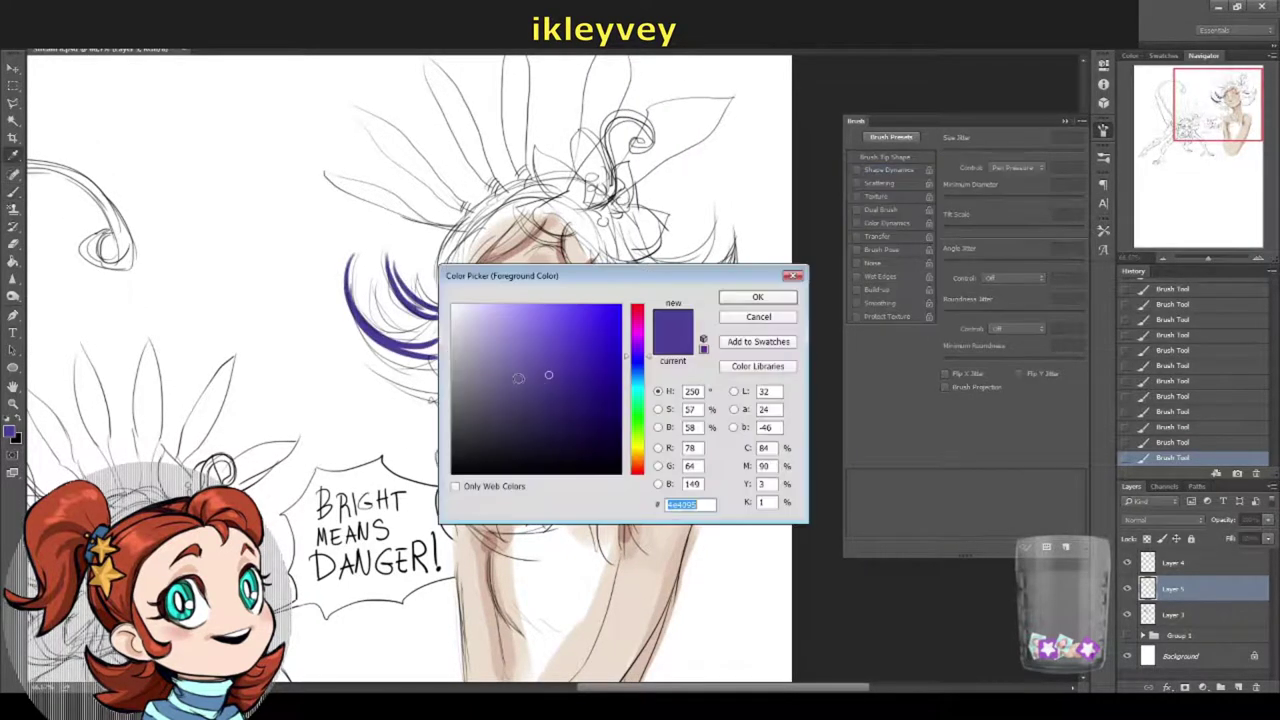
pyautogui.click(757, 297)
pyautogui.moveTo(462, 248)
pyautogui.mouseDown()
pyautogui.moveTo(441, 282)
pyautogui.moveTo(510, 200)
pyautogui.moveTo(532, 216)
pyautogui.moveTo(552, 204)
pyautogui.mouseUp()
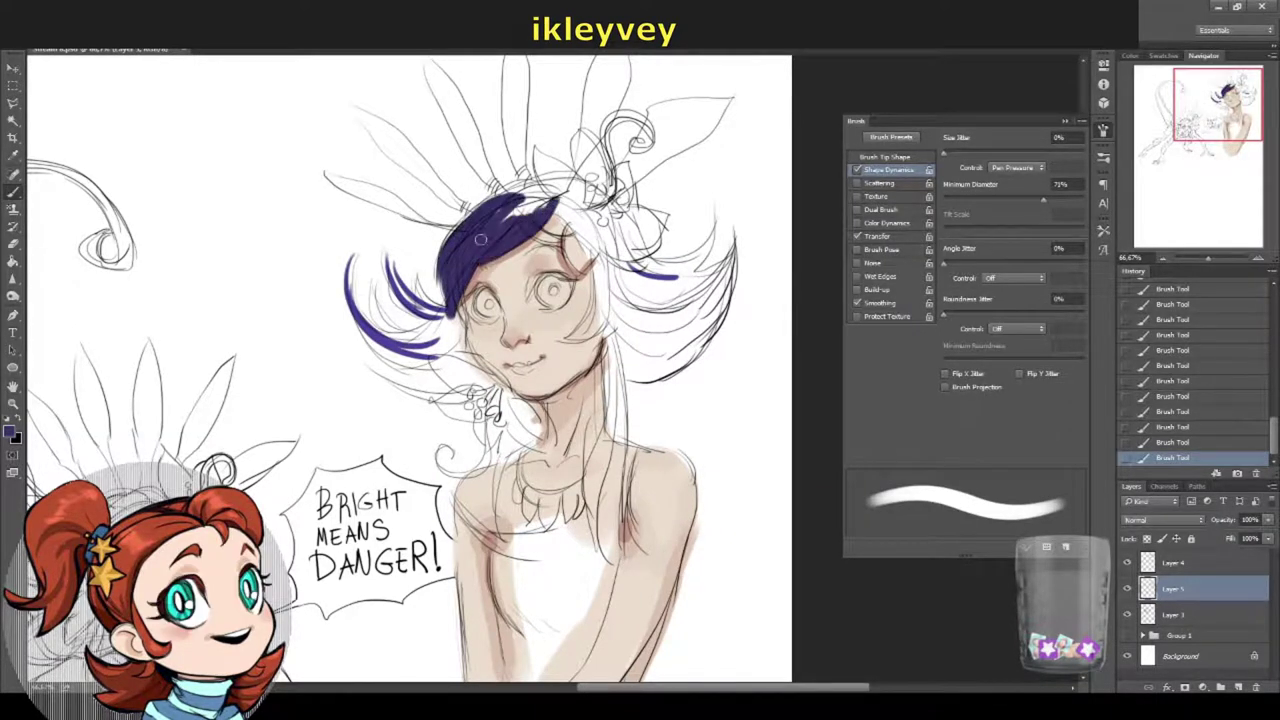
pyautogui.moveTo(480, 240); pyautogui.dragTo(531, 202)
# Step: Fill the flipped-out hair on the left side of the head with dark purple down to its lower tips
pyautogui.moveTo(412, 292)
pyautogui.mouseDown()
pyautogui.moveTo(462, 324)
pyautogui.moveTo(368, 330)
pyautogui.mouseUp()
pyautogui.moveTo(448, 326)
pyautogui.mouseDown()
pyautogui.moveTo(364, 342)
pyautogui.moveTo(378, 350)
pyautogui.moveTo(370, 366)
pyautogui.mouseUp()
pyautogui.moveTo(450, 360)
pyautogui.mouseDown()
pyautogui.moveTo(454, 326)
pyautogui.moveTo(528, 334)
pyautogui.moveTo(548, 392)
pyautogui.mouseUp()
pyautogui.click(20, 38)
pyautogui.click(80, 106)
pyautogui.rightClick(590, 334)
pyautogui.moveTo(480, 356); pyautogui.dragTo(556, 396)
pyautogui.rightClick(588, 336)
pyautogui.moveTo(540, 322)
pyautogui.mouseDown()
pyautogui.moveTo(530, 350)
pyautogui.moveTo(546, 384)
pyautogui.moveTo(524, 388)
pyautogui.mouseUp()
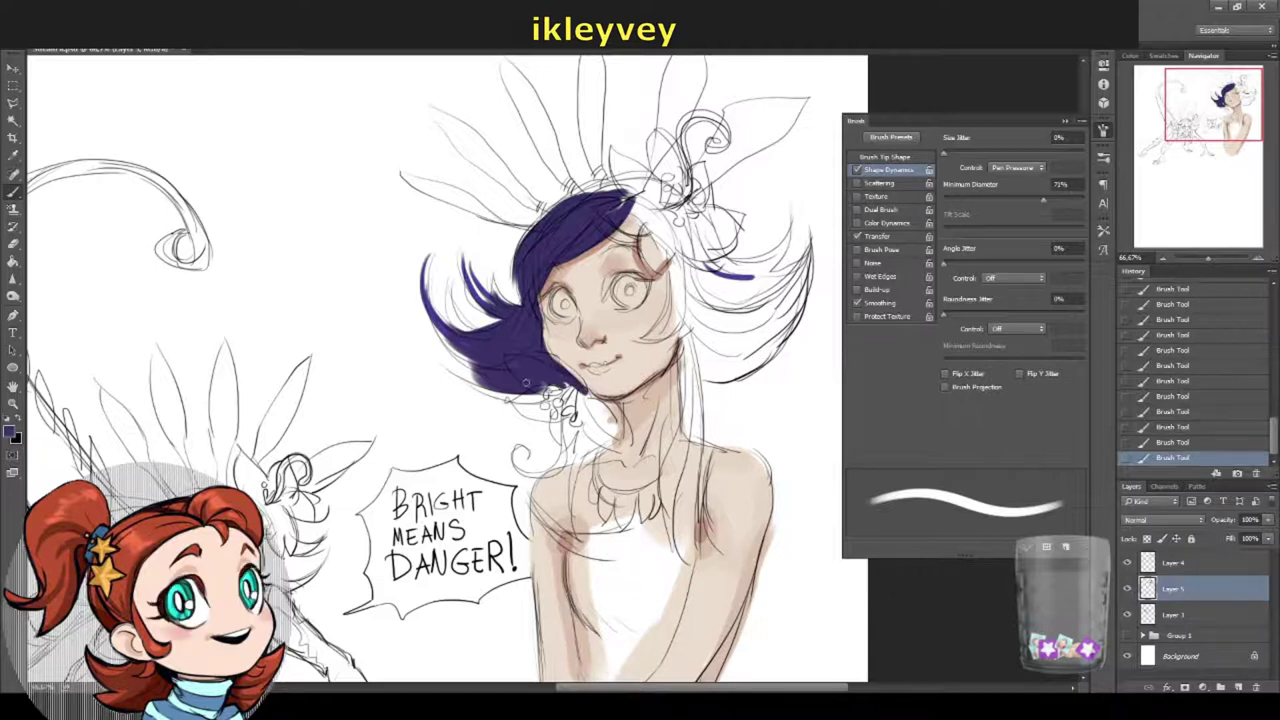
pyautogui.moveTo(460, 364)
pyautogui.mouseDown()
pyautogui.moveTo(562, 402)
pyautogui.moveTo(536, 405)
pyautogui.moveTo(470, 490)
pyautogui.mouseUp()
pyautogui.moveTo(440, 288); pyautogui.dragTo(510, 272)
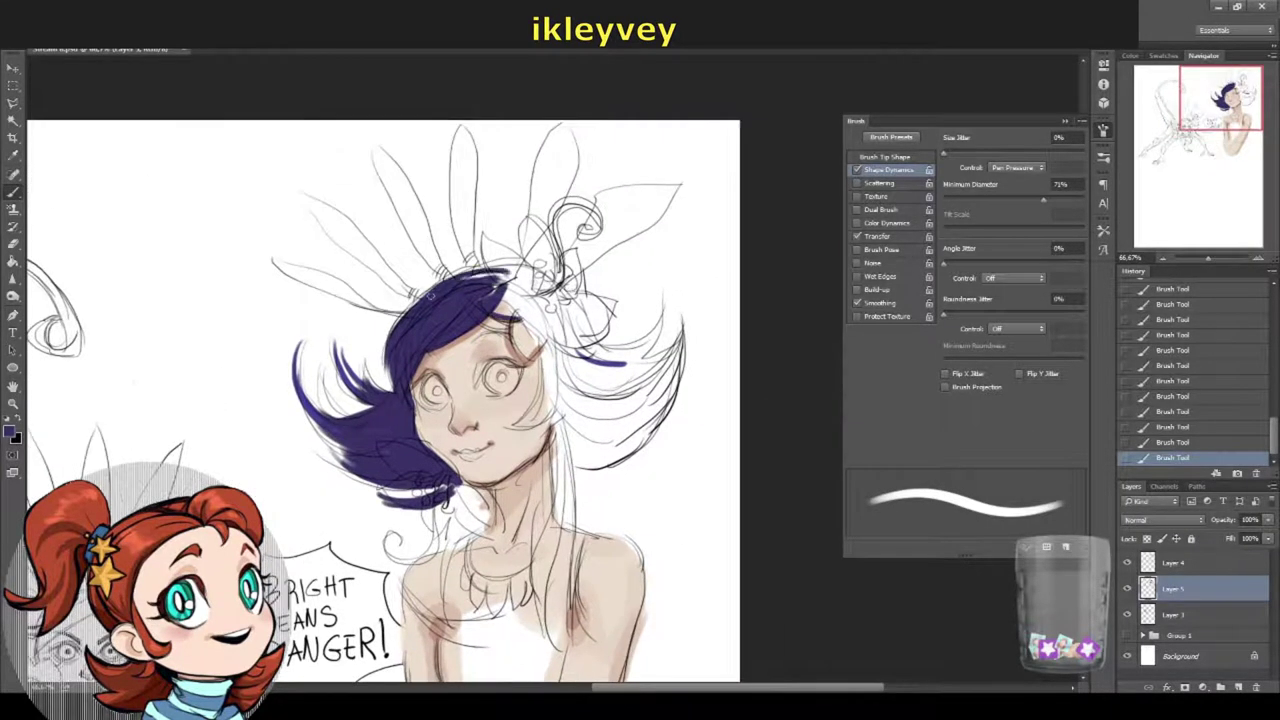
# Step: Fill the crown and the upper part of the right flipped-out hair with dark purple using a larger brush
pyautogui.rightClick(540, 290)
pyautogui.click(600, 440)
pyautogui.moveTo(490, 330)
pyautogui.mouseDown()
pyautogui.moveTo(565, 285)
pyautogui.moveTo(560, 370)
pyautogui.moveTo(525, 275)
pyautogui.mouseUp()
pyautogui.moveTo(475, 265); pyautogui.dragTo(585, 300)
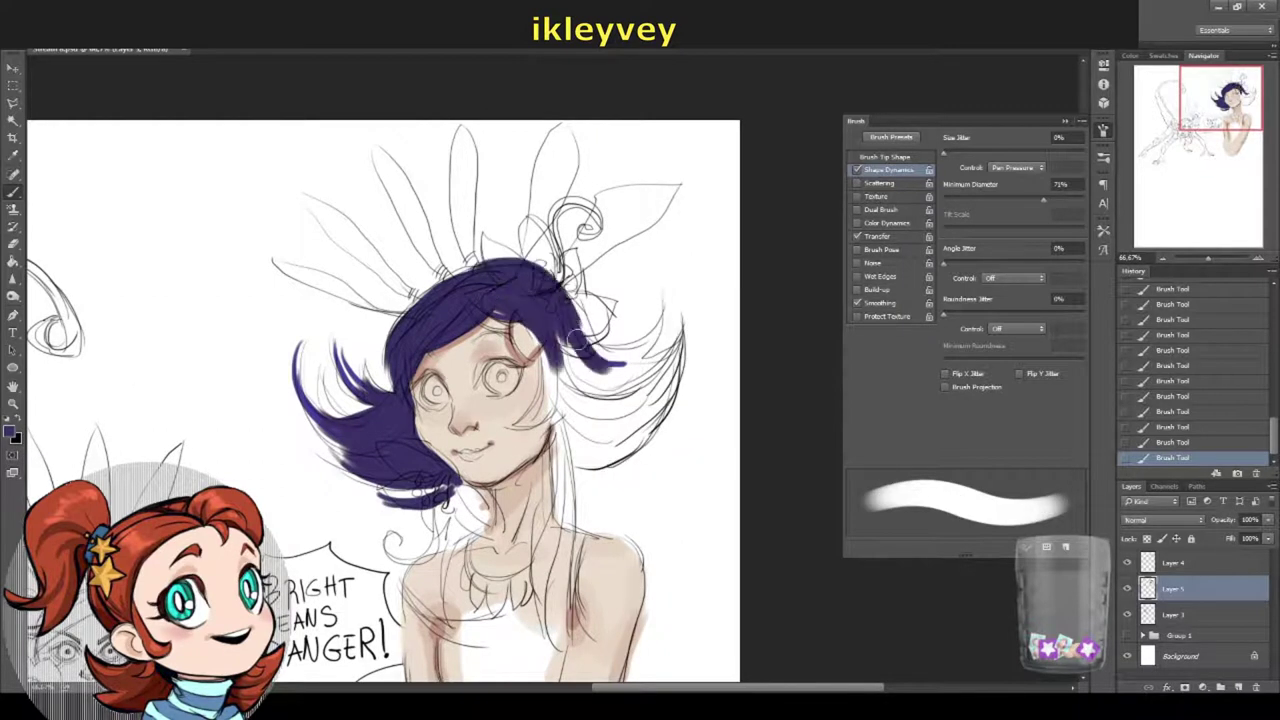
pyautogui.moveTo(400, 330); pyautogui.dragTo(480, 265)
pyautogui.moveTo(545, 345)
pyautogui.mouseDown()
pyautogui.moveTo(560, 385)
pyautogui.moveTo(645, 385)
pyautogui.mouseUp()
# Step: Reduce the brush size and refine the thin strand tips of the left flipped-out hair
pyautogui.rightClick(396, 392)
pyautogui.moveTo(500, 417); pyautogui.dragTo(494, 417)
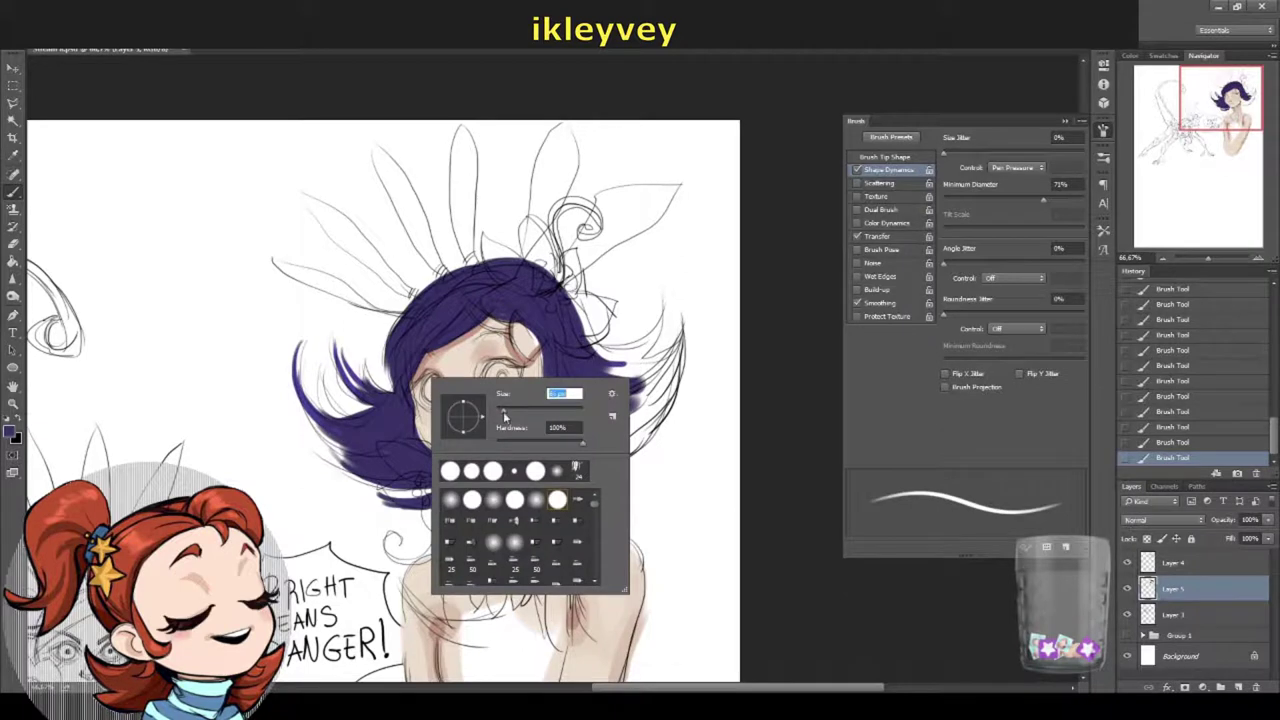
pyautogui.click(395, 388)
pyautogui.moveTo(339, 390); pyautogui.dragTo(322, 383)
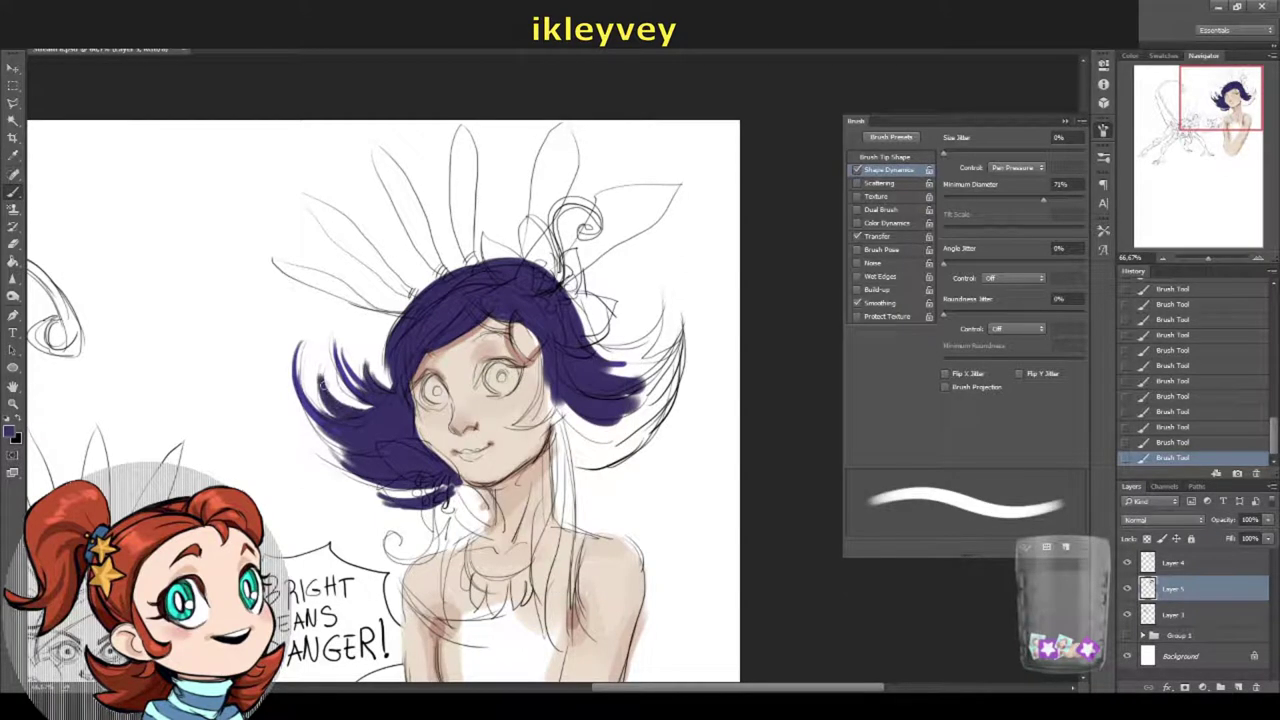
# Step: Paint the long purple strands hanging down on both sides of the neck
pyautogui.moveTo(565, 398); pyautogui.dragTo(538, 572)
pyautogui.moveTo(500, 450); pyautogui.dragTo(483, 385)
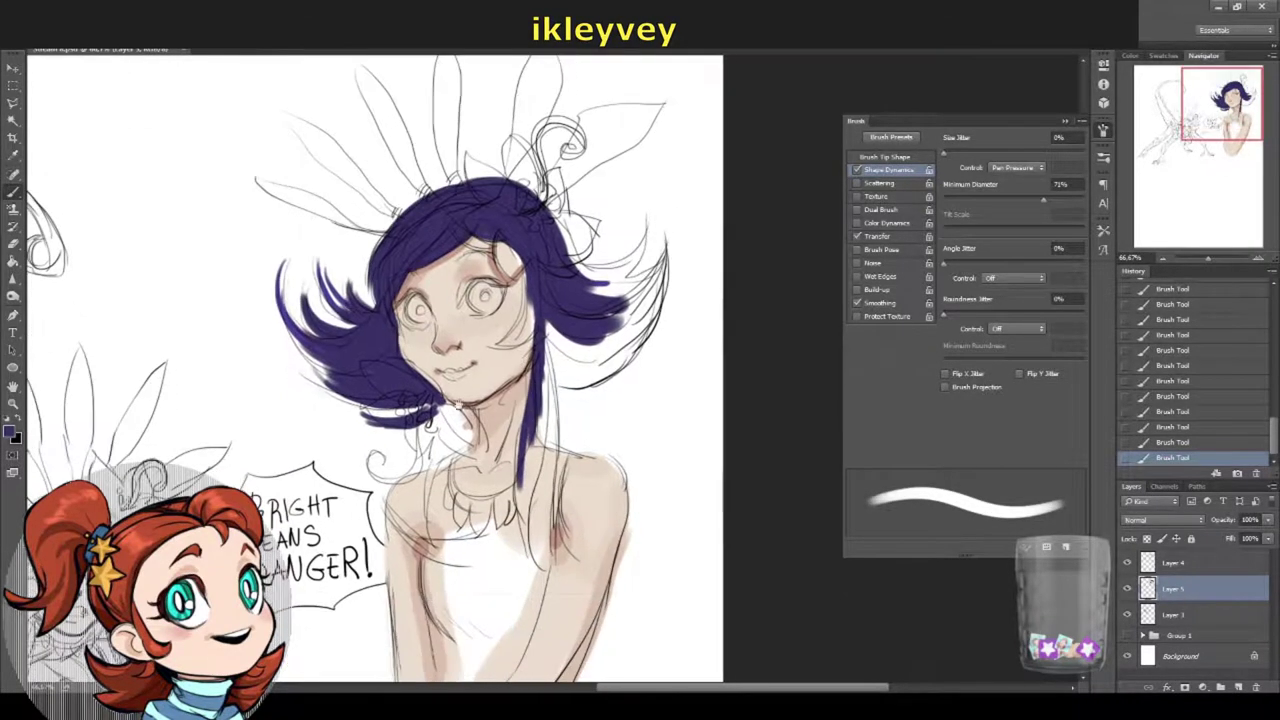
pyautogui.moveTo(466, 500); pyautogui.dragTo(442, 592)
pyautogui.moveTo(452, 436); pyautogui.dragTo(426, 536)
pyautogui.moveTo(520, 438); pyautogui.dragTo(522, 546)
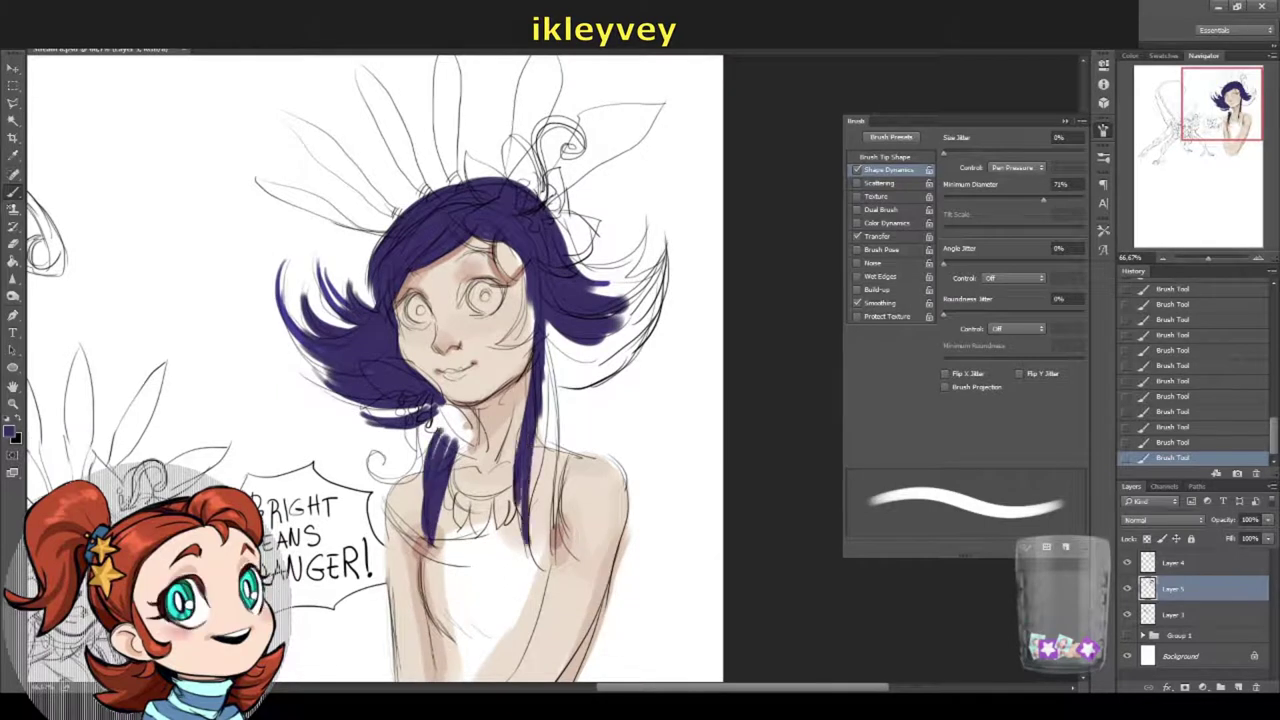
# Step: Thicken and lengthen the long strand on the right side of the neck down over the chest
pyautogui.moveTo(548, 380); pyautogui.dragTo(530, 576)
pyautogui.moveTo(546, 460); pyautogui.dragTo(532, 580)
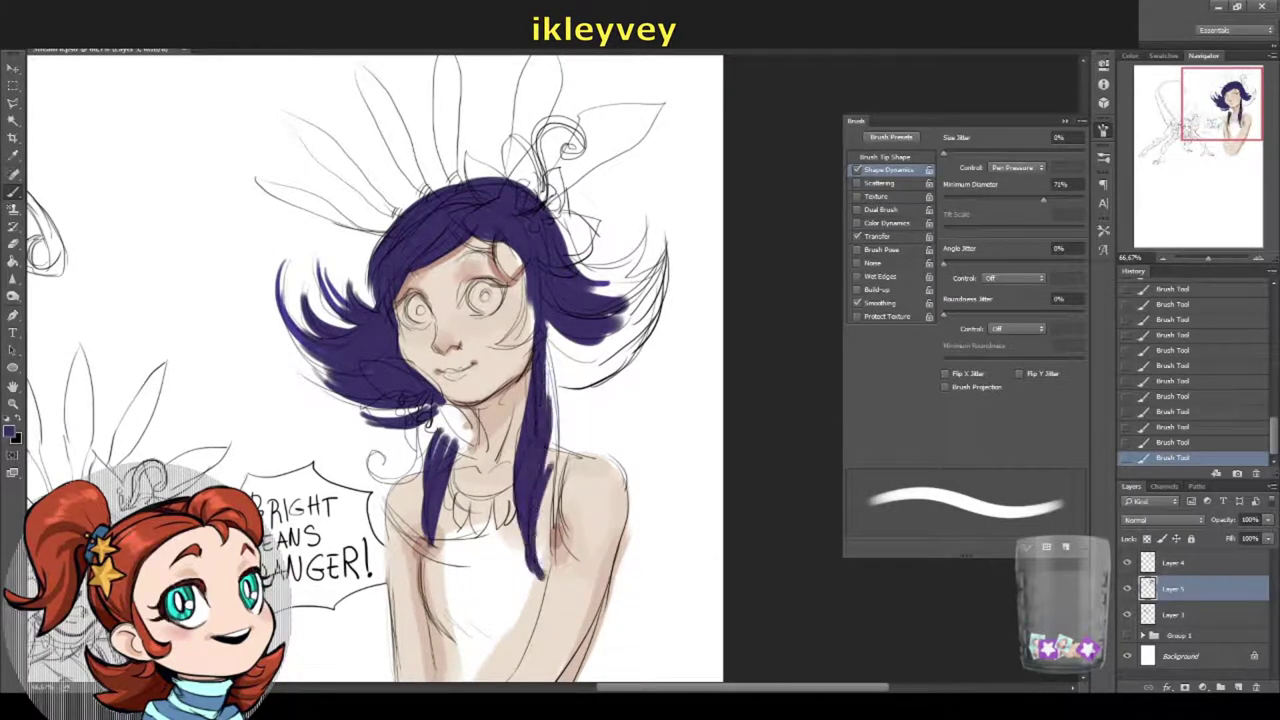
pyautogui.moveTo(550, 380); pyautogui.dragTo(542, 450)
pyautogui.moveTo(549, 322); pyautogui.dragTo(551, 438)
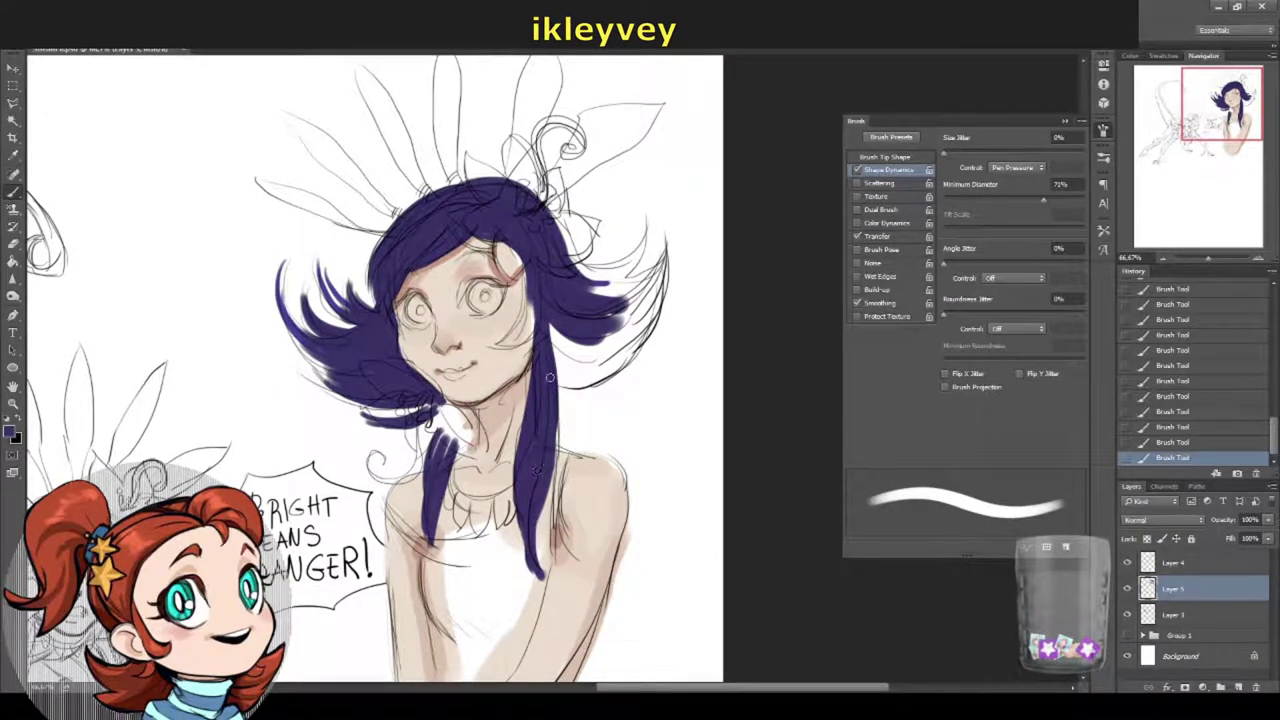
# Step: Extend the strand beside the right of the neck and paint the upper tips of the right flipped-out hair dark purple
pyautogui.moveTo(548, 334); pyautogui.dragTo(560, 370)
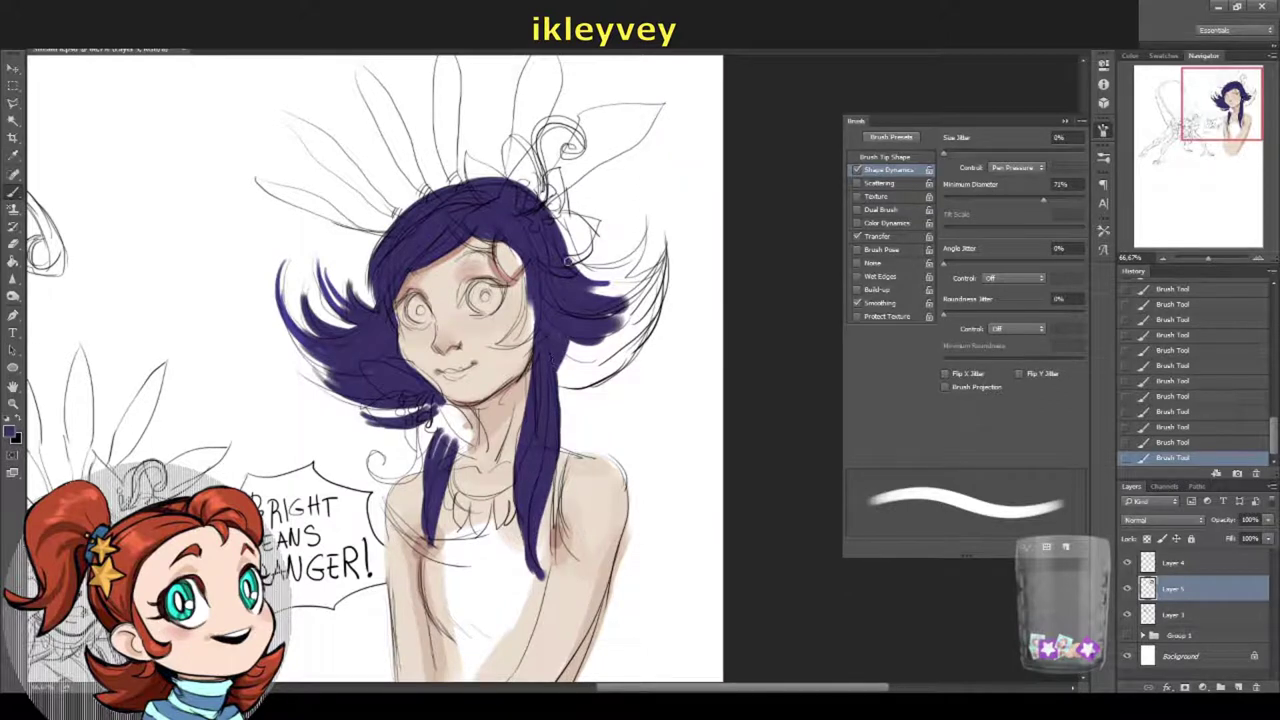
pyautogui.moveTo(592, 278); pyautogui.dragTo(562, 222)
pyautogui.moveTo(590, 290); pyautogui.dragTo(645, 238)
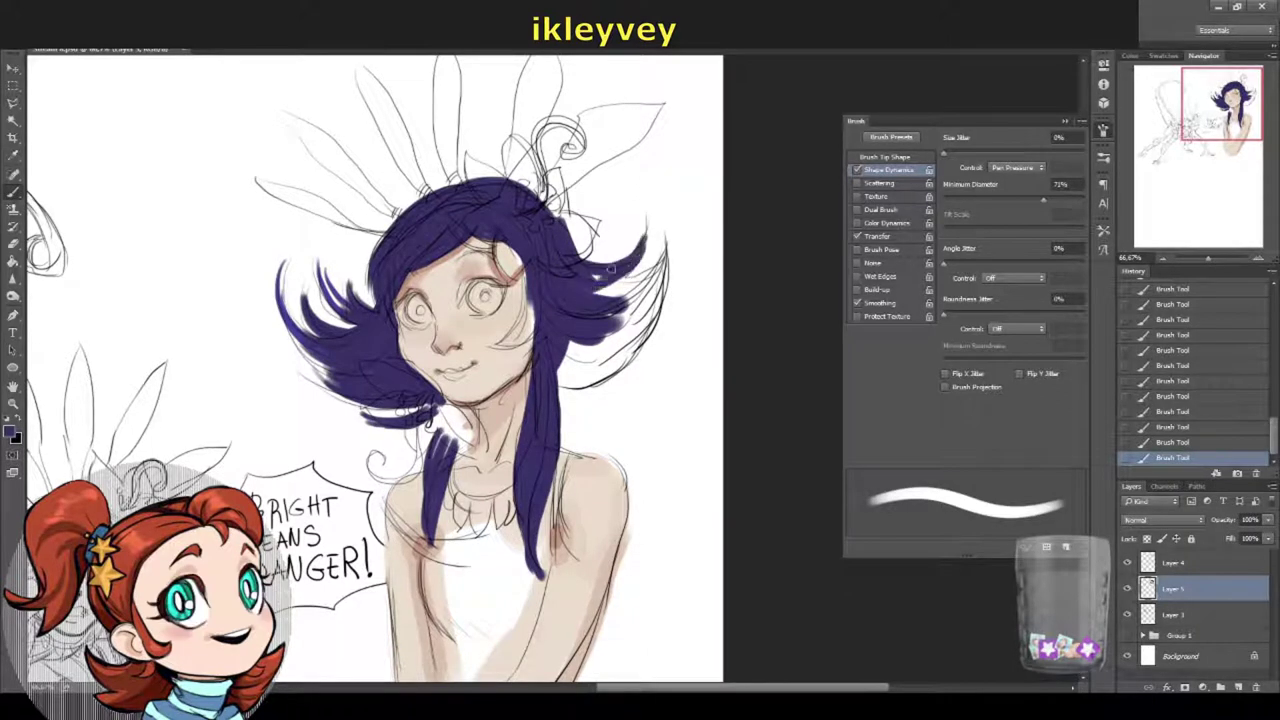
pyautogui.moveTo(612, 288); pyautogui.dragTo(672, 246)
# Step: Enlarge the brush and fill the lower part of the right flipped-out hair with dark purple
pyautogui.rightClick(575, 279)
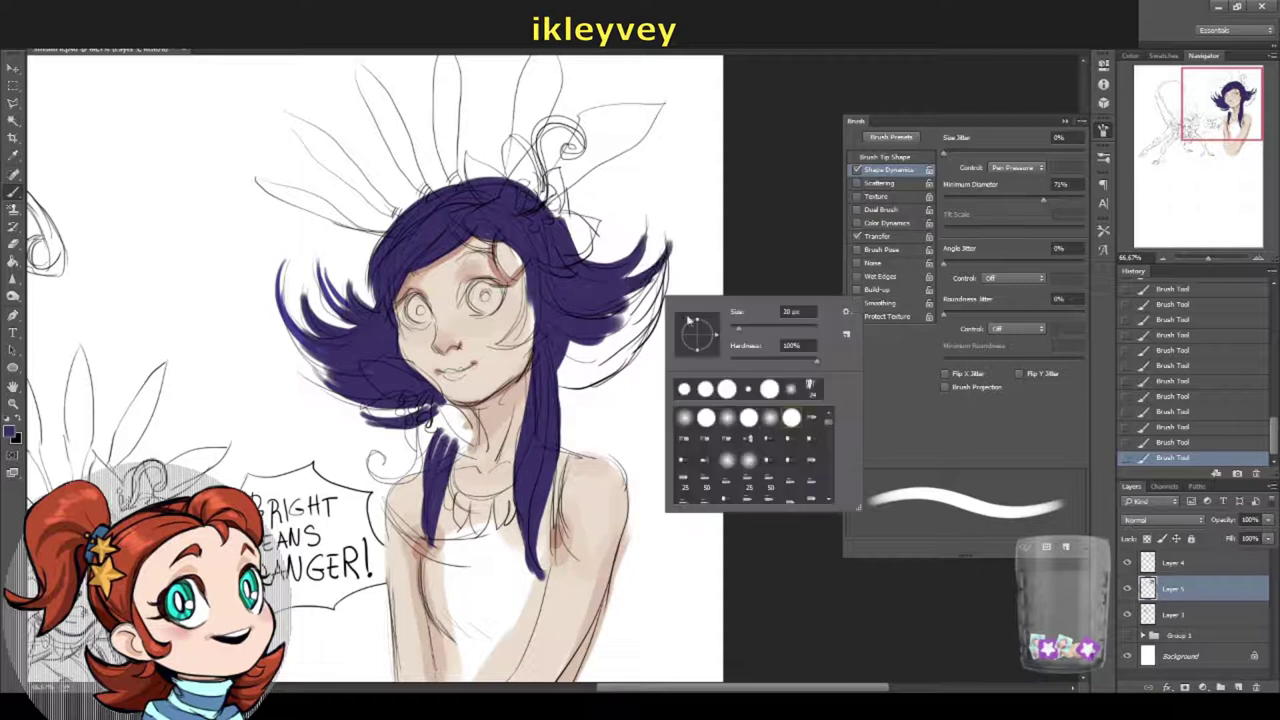
pyautogui.press(']')
pyautogui.press('Return')
pyautogui.moveTo(570, 334)
pyautogui.mouseDown()
pyautogui.moveTo(560, 351)
pyautogui.moveTo(623, 348)
pyautogui.mouseUp()
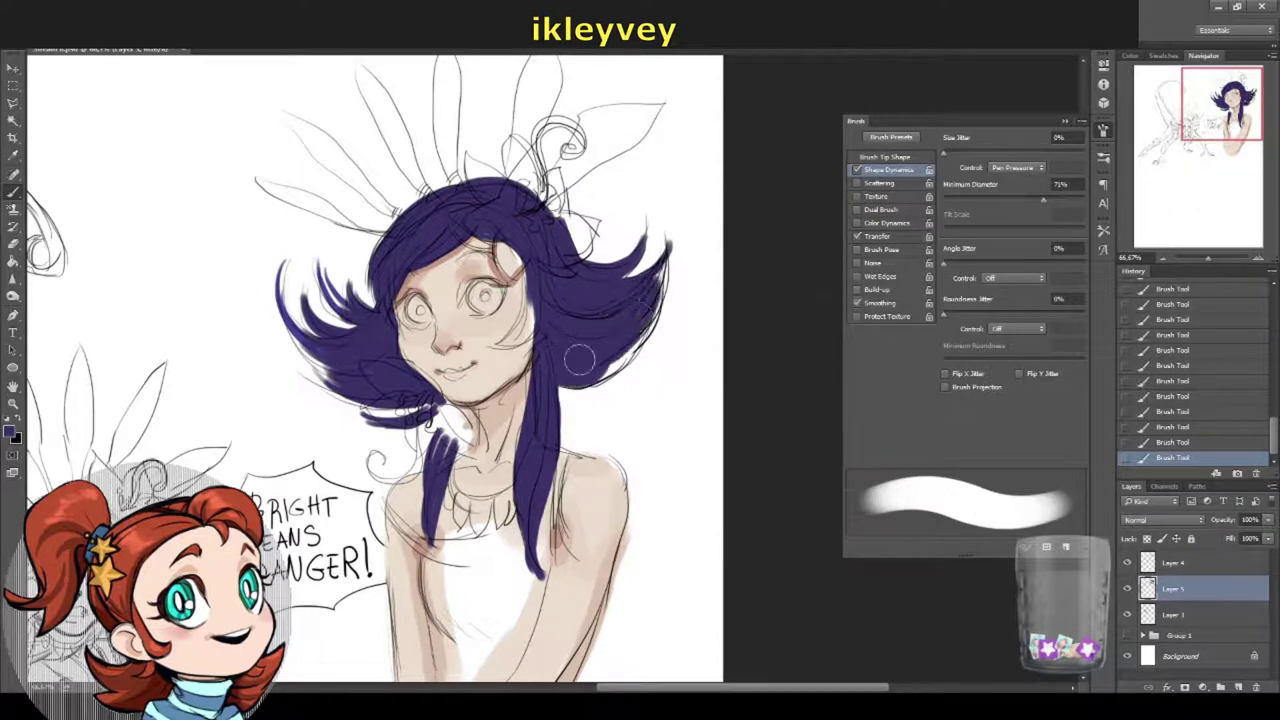
# Step: Set the brush's minimum diameter to 0% and paint tapered dark purple locks along the sides of the face
pyautogui.rightClick(622, 347)
pyautogui.doubleClick(660, 370)
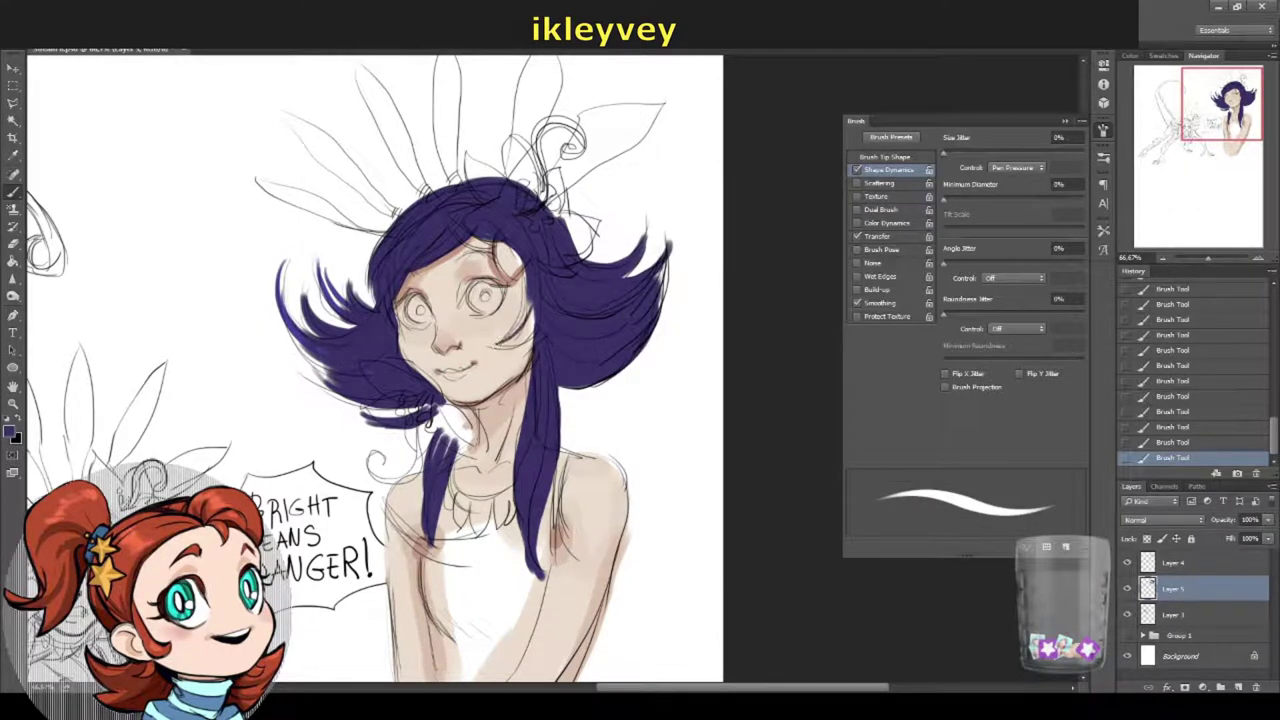
pyautogui.moveTo(524, 302); pyautogui.dragTo(498, 344)
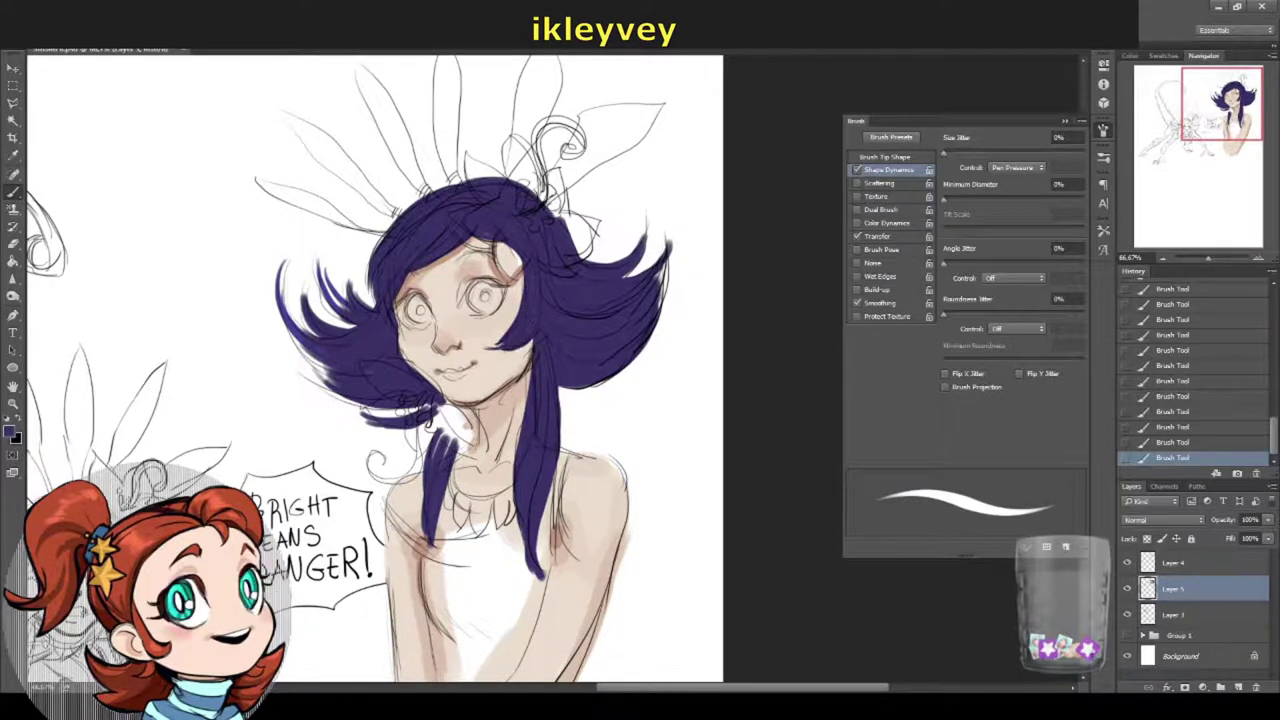
pyautogui.moveTo(400, 330); pyautogui.dragTo(410, 379)
# Step: Enlarge the brush and add a pointed dark purple strand at the outer edge of the right flipped-out hair
pyautogui.rightClick(690, 260)
pyautogui.moveTo(770, 281); pyautogui.dragTo(795, 281)
pyautogui.press('Return')
pyautogui.moveTo(684, 242)
pyautogui.mouseDown()
pyautogui.moveTo(660, 300)
pyautogui.moveTo(660, 276)
pyautogui.mouseUp()
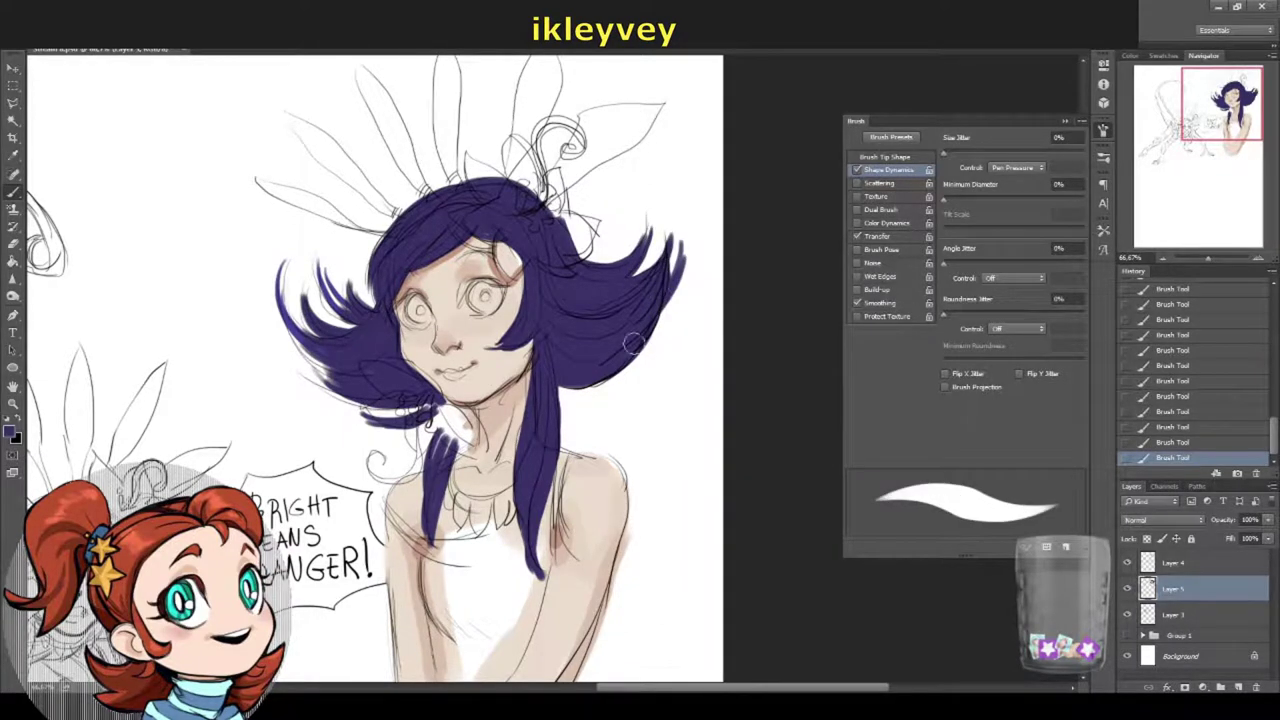
# Step: Set the minimum diameter to 60% and brush lighter purple highlights over the fringe and both flipped-out sides of the hair
pyautogui.moveTo(943, 199); pyautogui.dragTo(1027, 199)
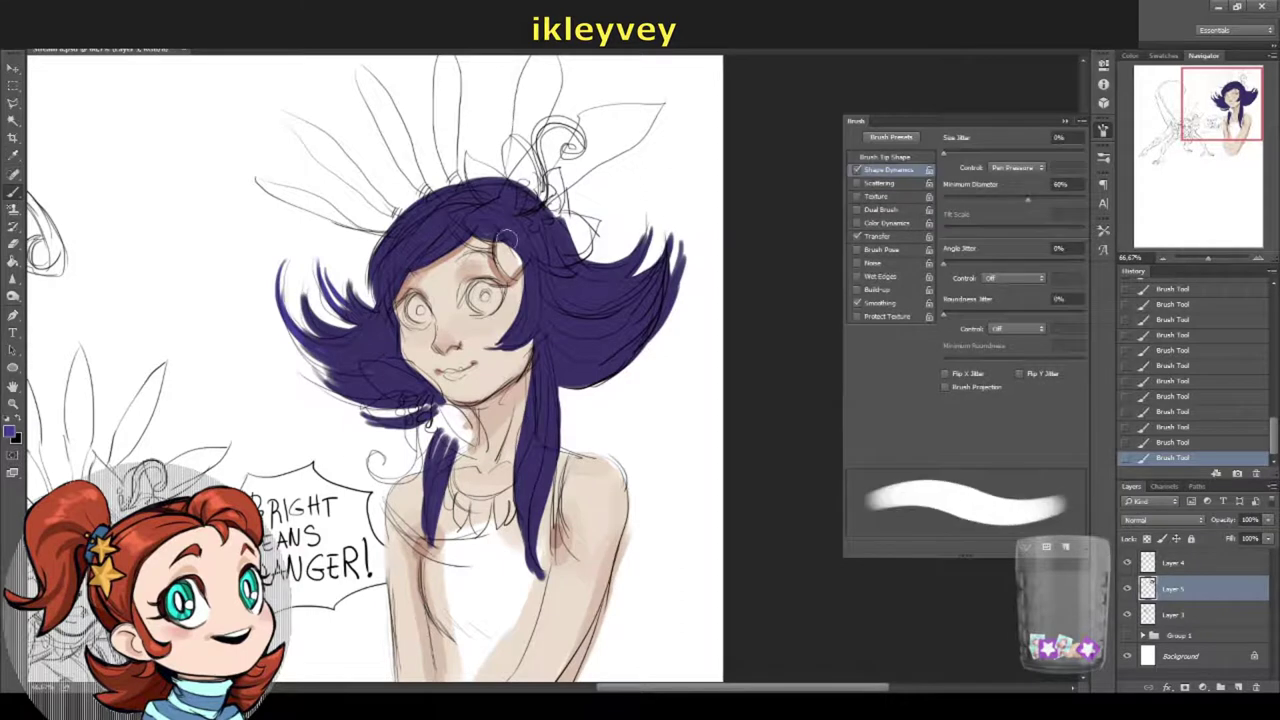
pyautogui.moveTo(408, 252); pyautogui.dragTo(432, 237)
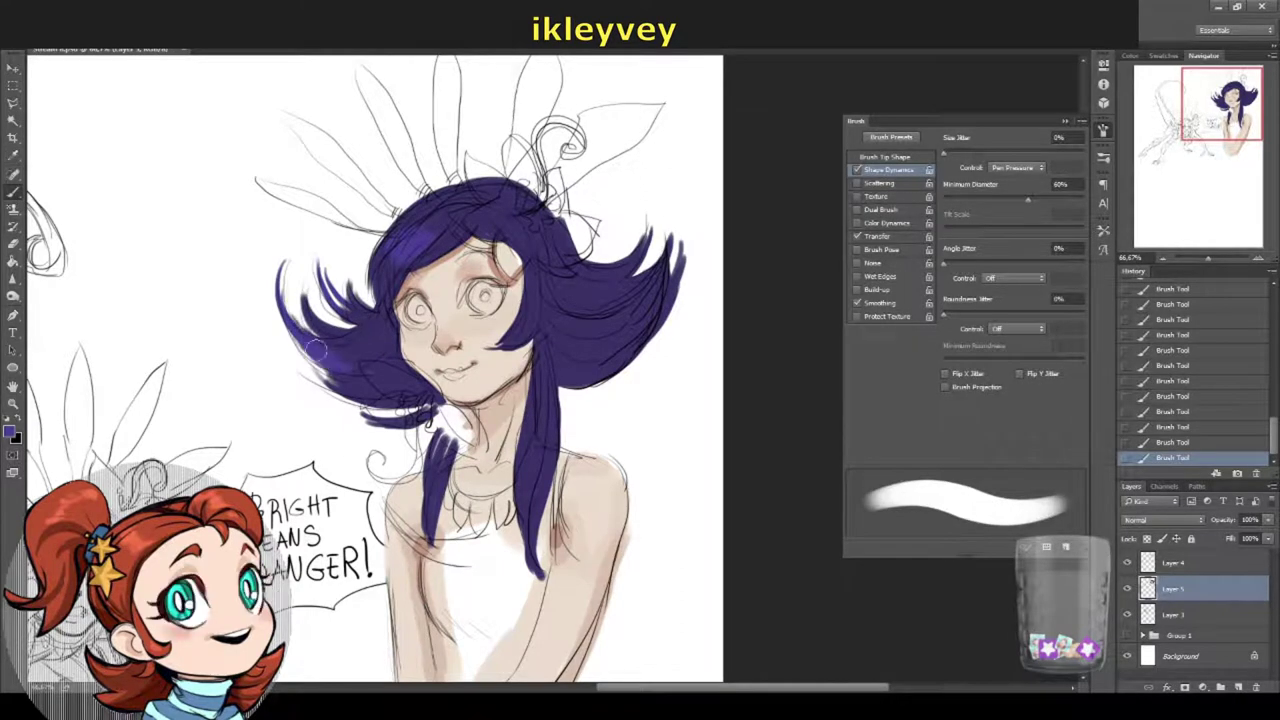
pyautogui.moveTo(355, 392)
pyautogui.mouseDown()
pyautogui.moveTo(302, 345)
pyautogui.moveTo(305, 292)
pyautogui.mouseUp()
pyautogui.moveTo(366, 328); pyautogui.dragTo(326, 290)
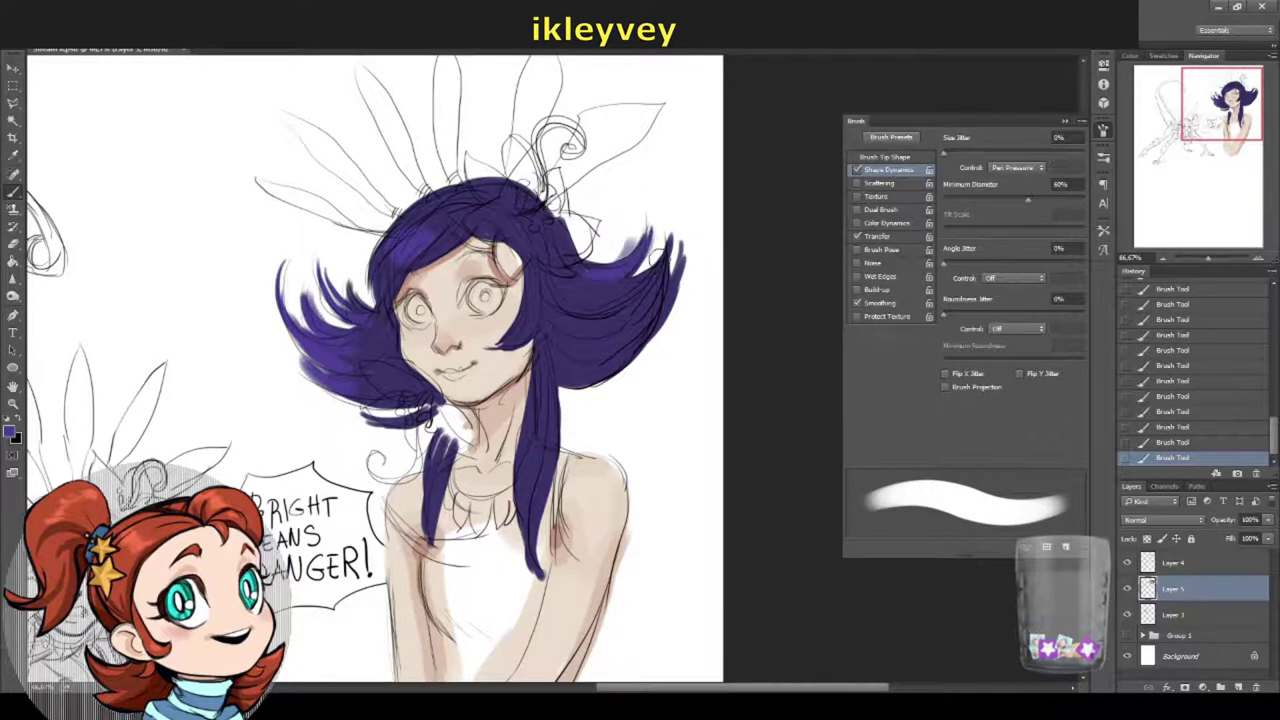
pyautogui.moveTo(656, 256); pyautogui.dragTo(612, 262)
pyautogui.moveTo(584, 306); pyautogui.dragTo(636, 281)
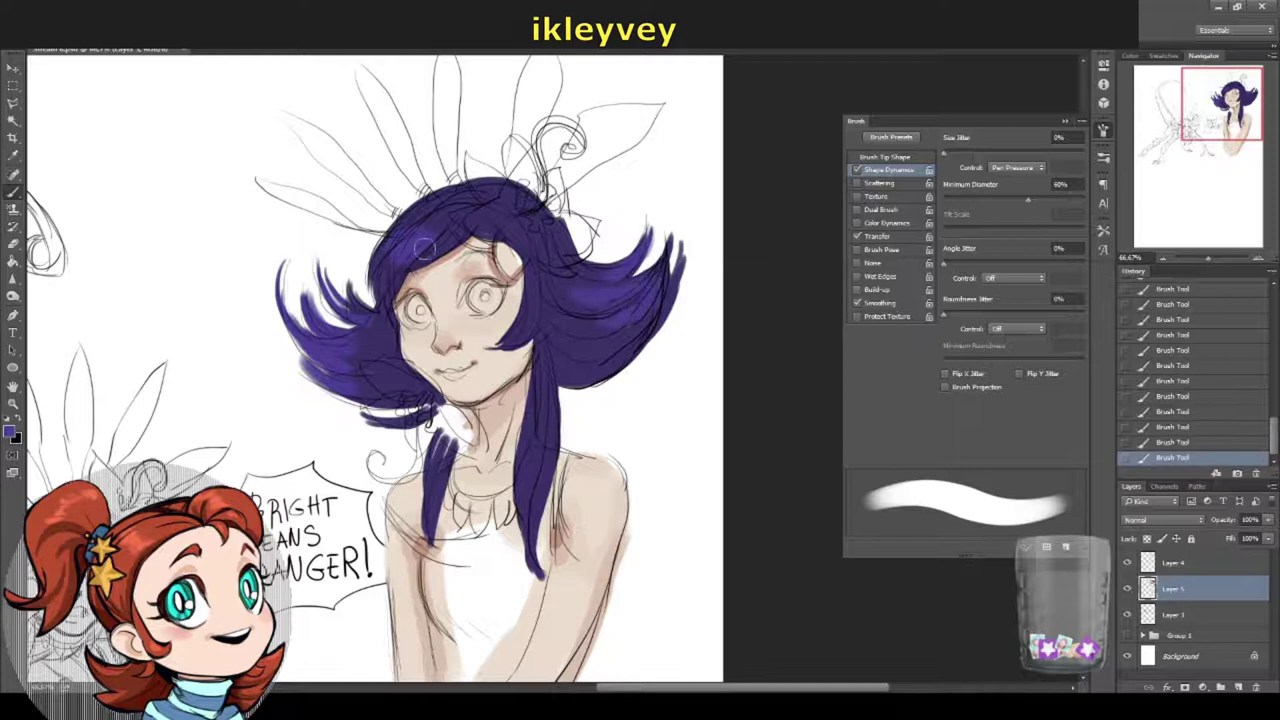
pyautogui.moveTo(628, 275); pyautogui.dragTo(640, 330)
# Step: Pick a brighter purple, set the minimum diameter to 0%, and paint thin highlight strands in the hair with a smaller brush
pyautogui.click(12, 432)
pyautogui.click(757, 292)
pyautogui.moveTo(1027, 200); pyautogui.dragTo(948, 200)
pyautogui.rightClick(395, 296)
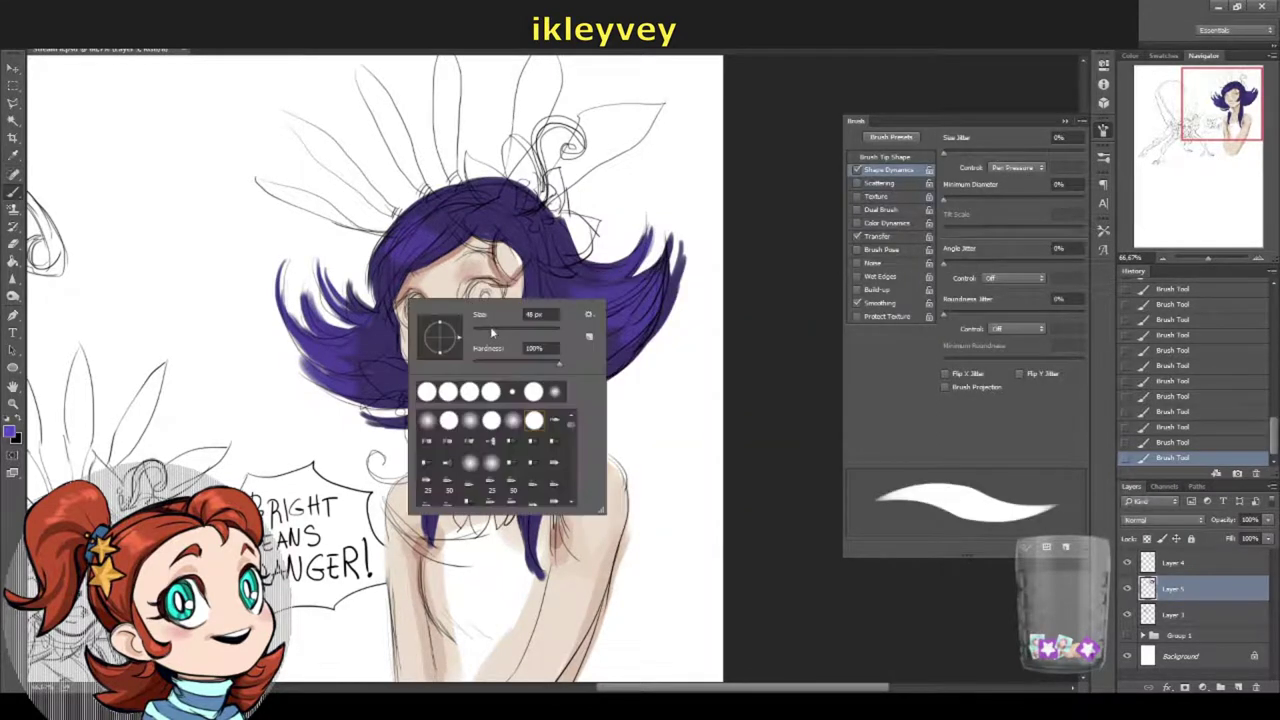
pyautogui.press('Return')
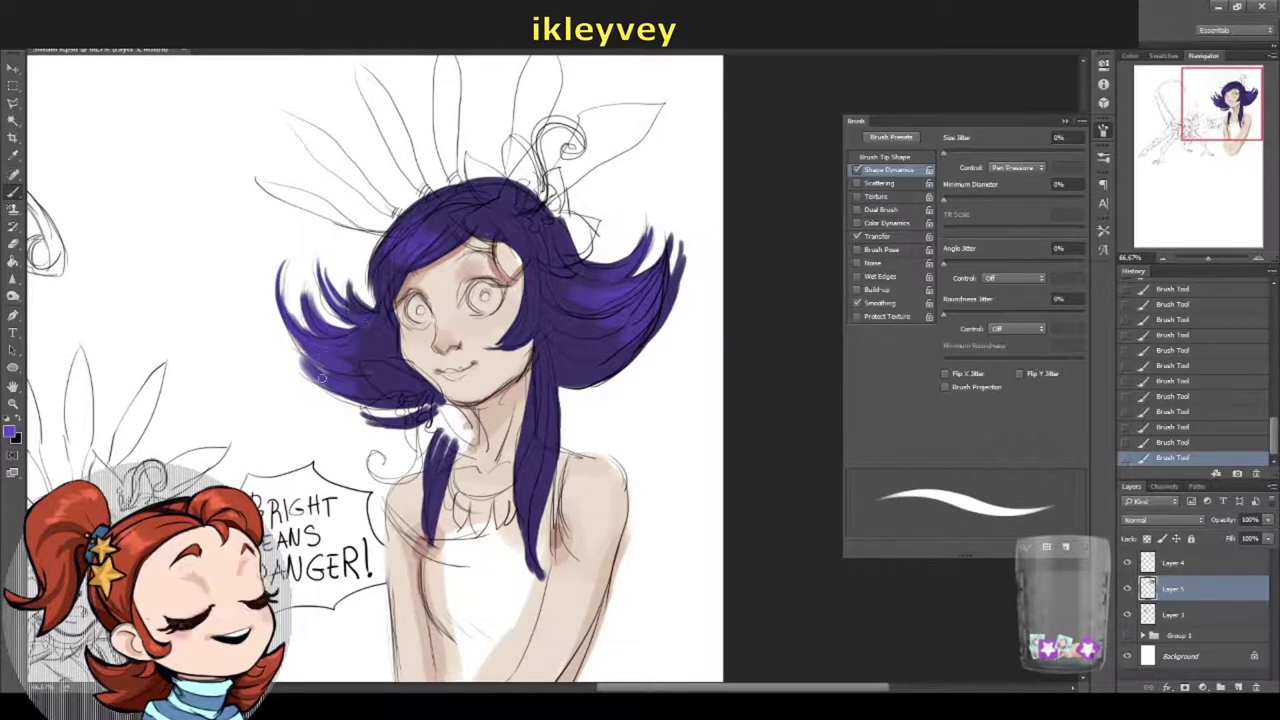
pyautogui.moveTo(322, 355)
pyautogui.mouseDown()
pyautogui.moveTo(300, 312)
pyautogui.moveTo(352, 322)
pyautogui.mouseUp()
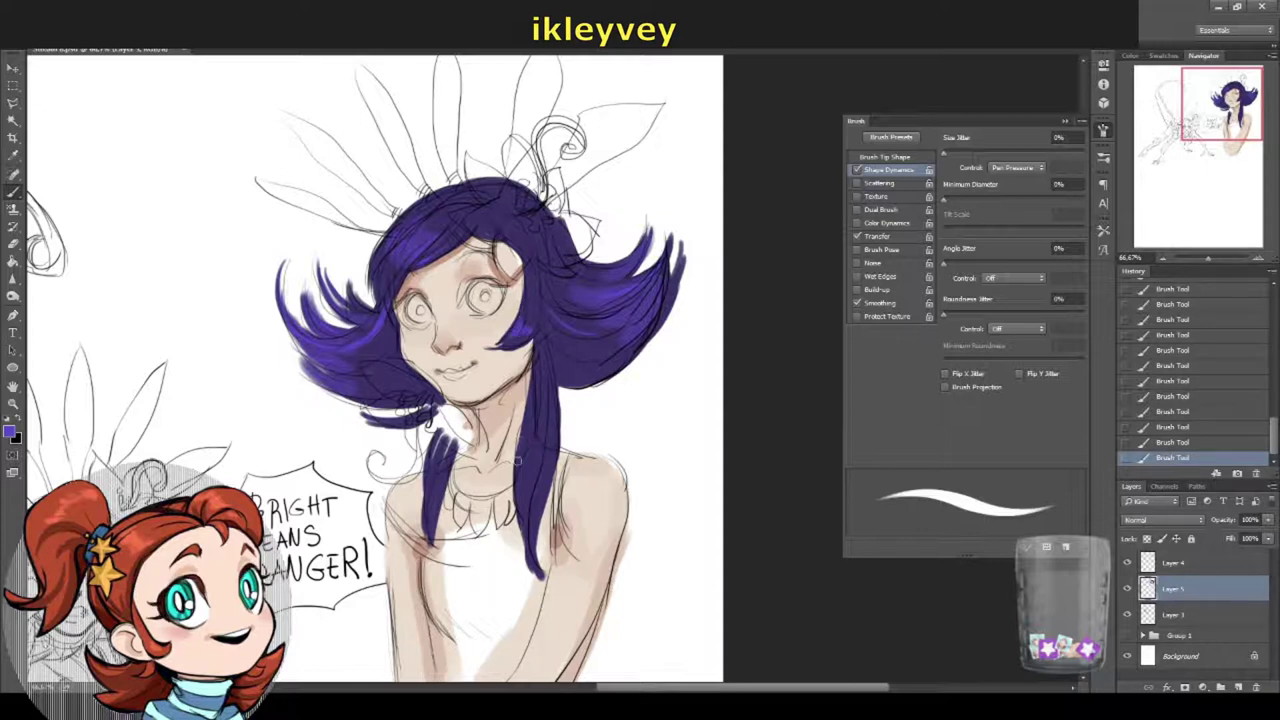
# Step: Sample the dark purple, set the minimum diameter to 58%, and touch up the lower tips of the left flipped-out hair
pyautogui.keyDown('alt'); pyautogui.click(384, 345); pyautogui.keyUp('alt')
pyautogui.press('Return')
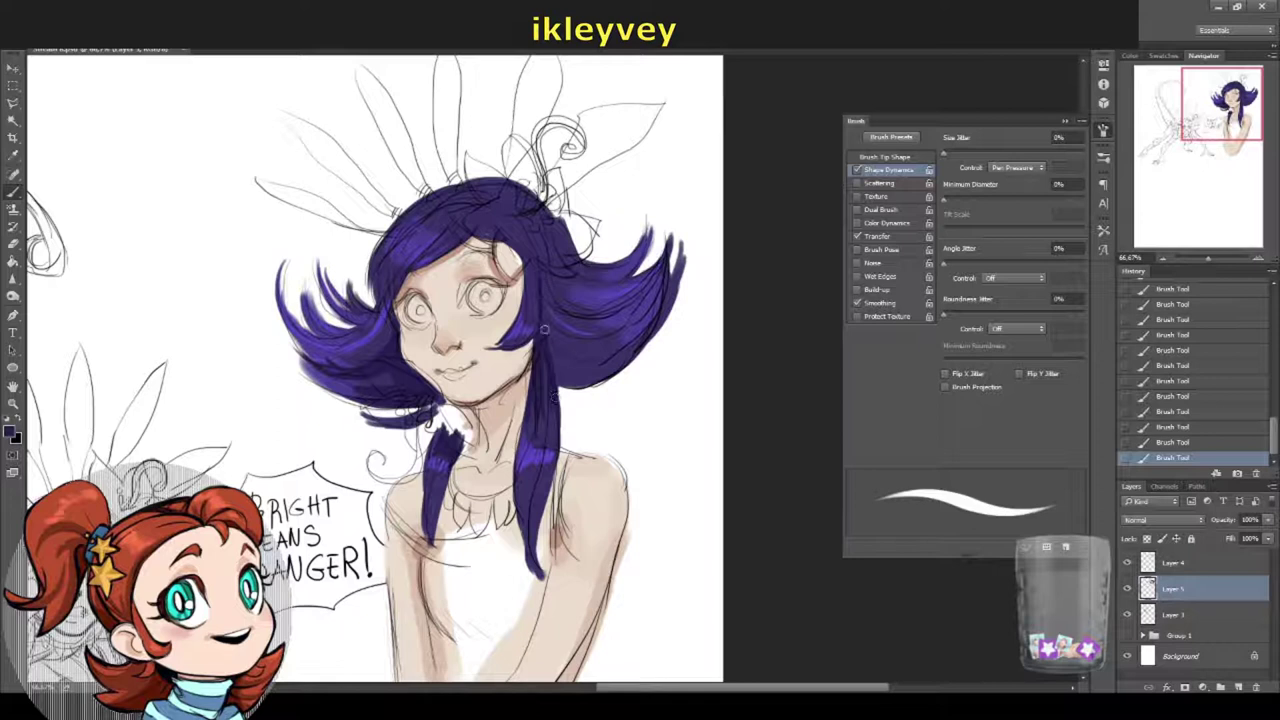
pyautogui.moveTo(943, 199); pyautogui.dragTo(1025, 199)
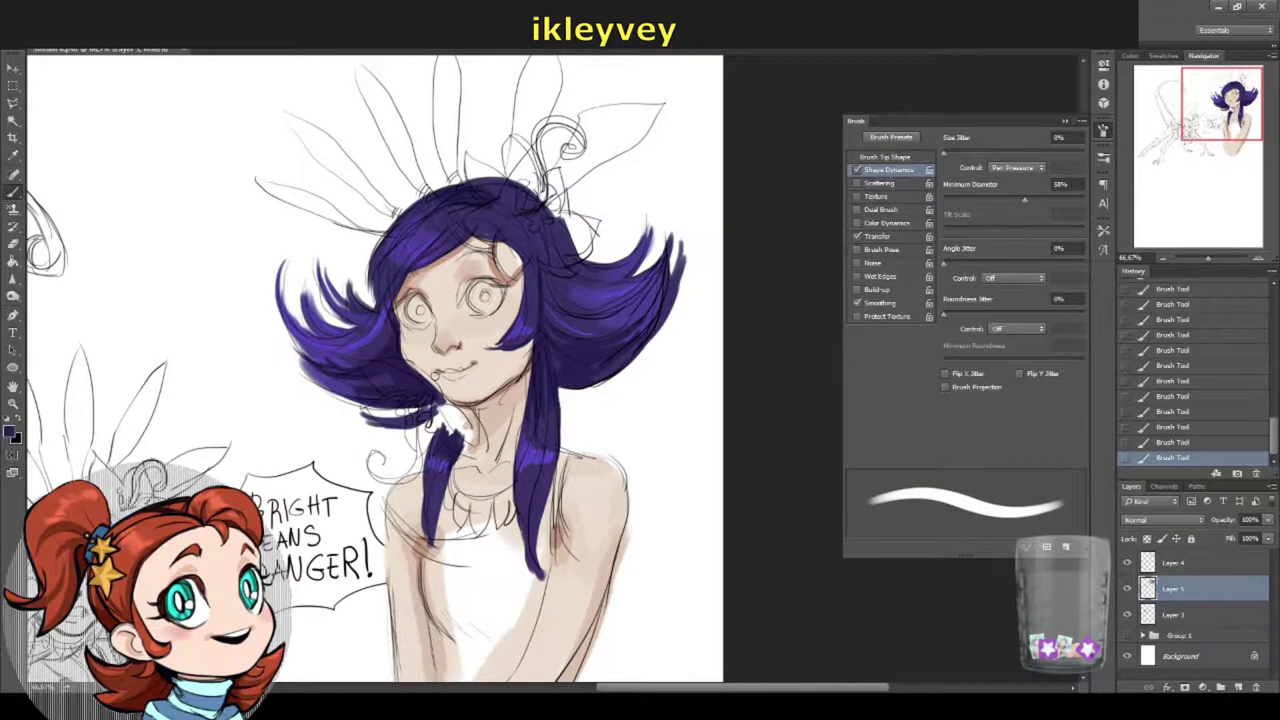
pyautogui.moveTo(417, 431); pyautogui.dragTo(445, 415)
# Step: Choose a leaf green, lower the minimum diameter to 7%, and paint green patches down the right shoulder and upper arm
pyautogui.click(12, 432)
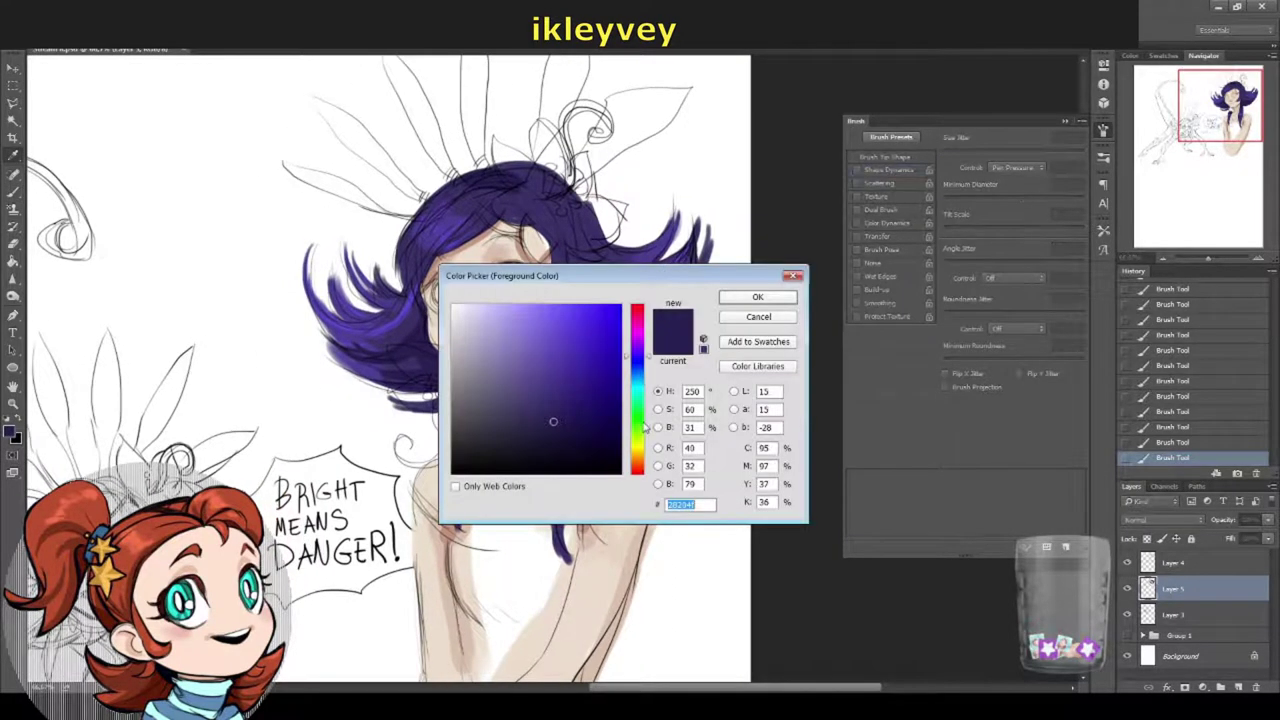
pyautogui.click(642, 427)
pyautogui.press('Return')
pyautogui.rightClick(640, 450)
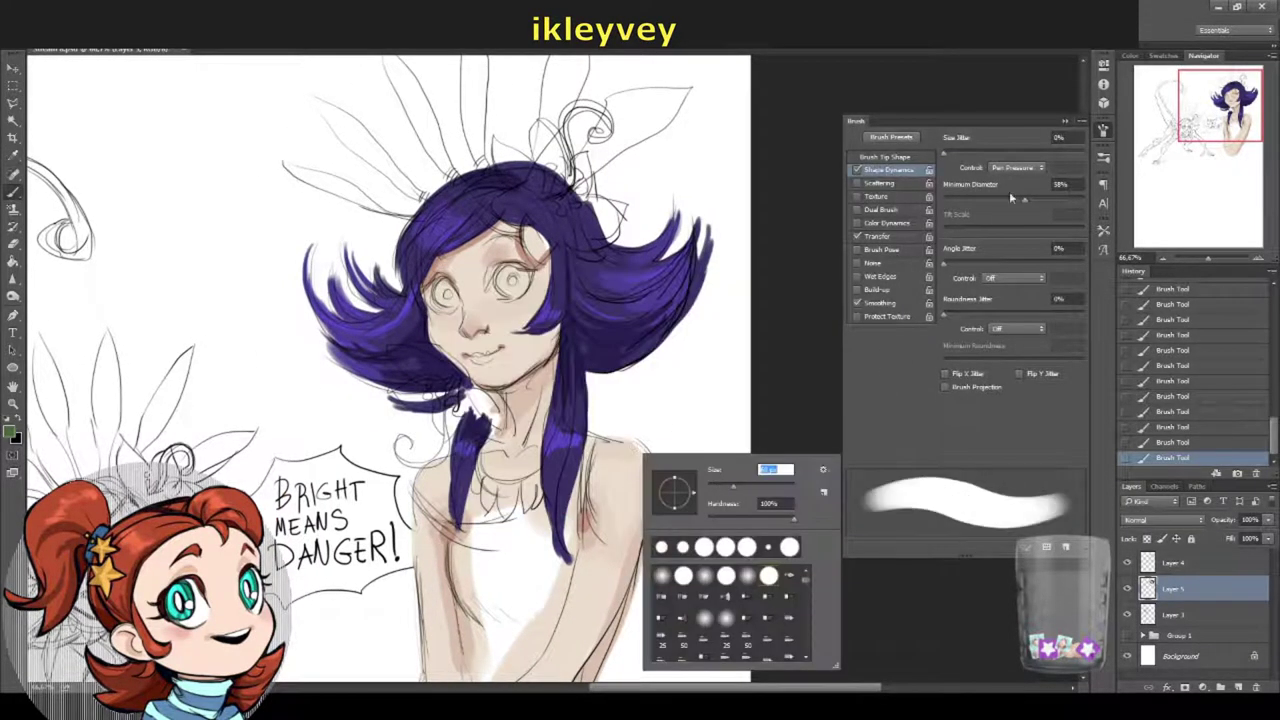
pyautogui.press('Return')
pyautogui.moveTo(606, 440)
pyautogui.mouseDown()
pyautogui.moveTo(648, 520)
pyautogui.moveTo(612, 552)
pyautogui.moveTo(628, 625)
pyautogui.mouseUp()
pyautogui.moveTo(440, 478)
pyautogui.mouseDown()
pyautogui.moveTo(415, 540)
pyautogui.moveTo(475, 352)
pyautogui.moveTo(458, 415)
pyautogui.mouseUp()
pyautogui.hotkey('ctrl', 'z')
pyautogui.hotkey('ctrl', 'z')
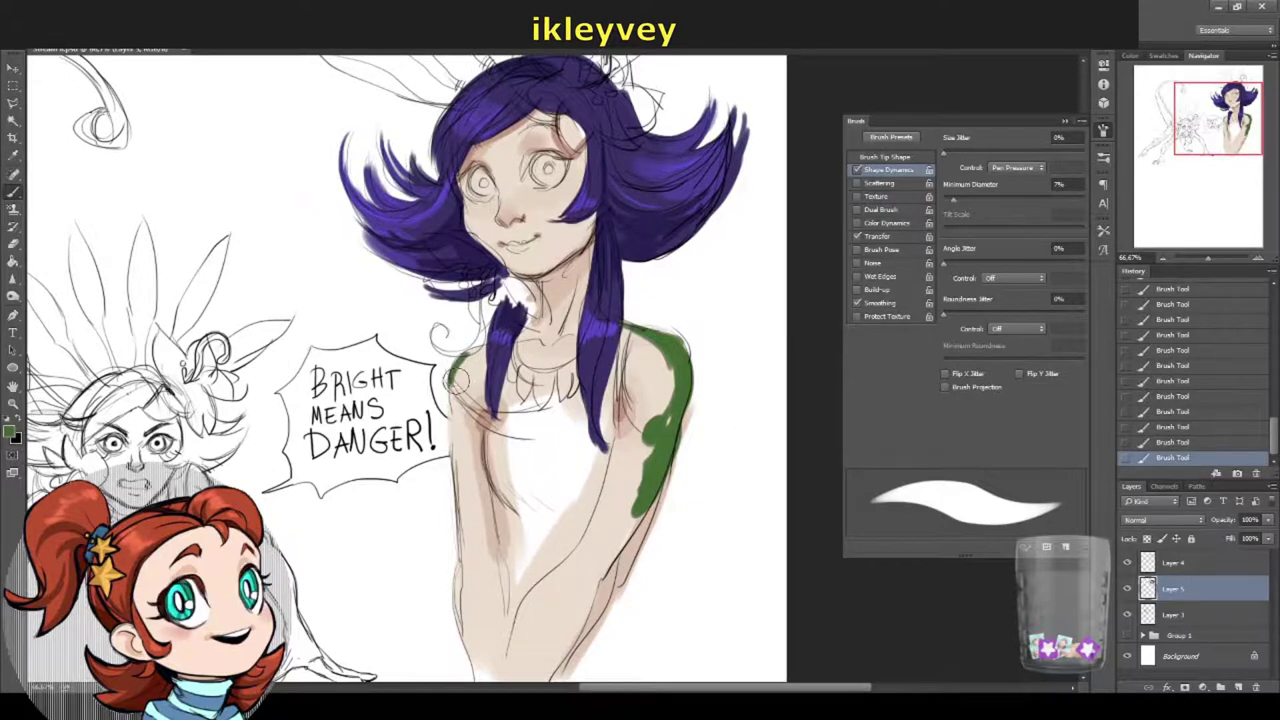
# Step: Paint green along the outer left arm and fill both forearms with green, leaving ragged upper edges
pyautogui.moveTo(455, 365); pyautogui.dragTo(470, 625)
pyautogui.scroll(-3, 490, 560)
pyautogui.moveTo(508, 534)
pyautogui.mouseDown()
pyautogui.moveTo(600, 428)
pyautogui.moveTo(515, 540)
pyautogui.mouseUp()
pyautogui.moveTo(458, 425); pyautogui.dragTo(482, 572)
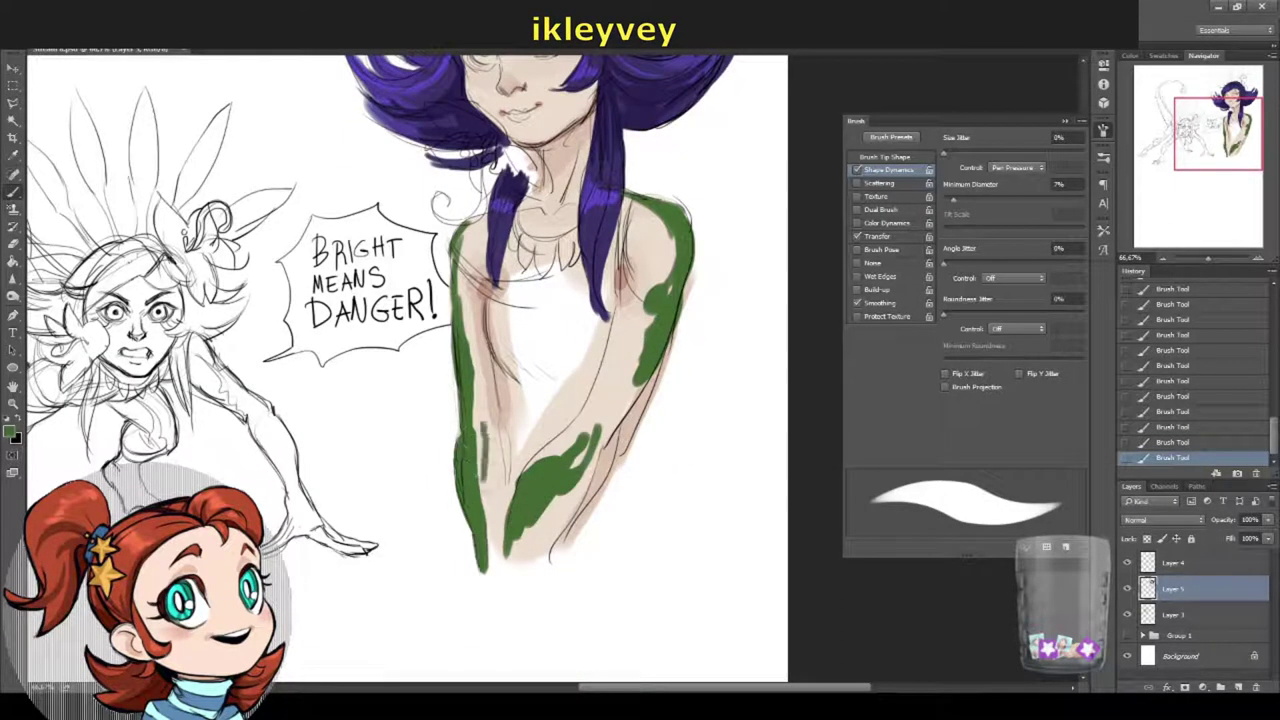
pyautogui.moveTo(470, 435); pyautogui.dragTo(490, 585)
pyautogui.moveTo(485, 455); pyautogui.dragTo(505, 585)
pyautogui.moveTo(585, 455); pyautogui.dragTo(510, 570)
pyautogui.moveTo(575, 480); pyautogui.dragTo(500, 585)
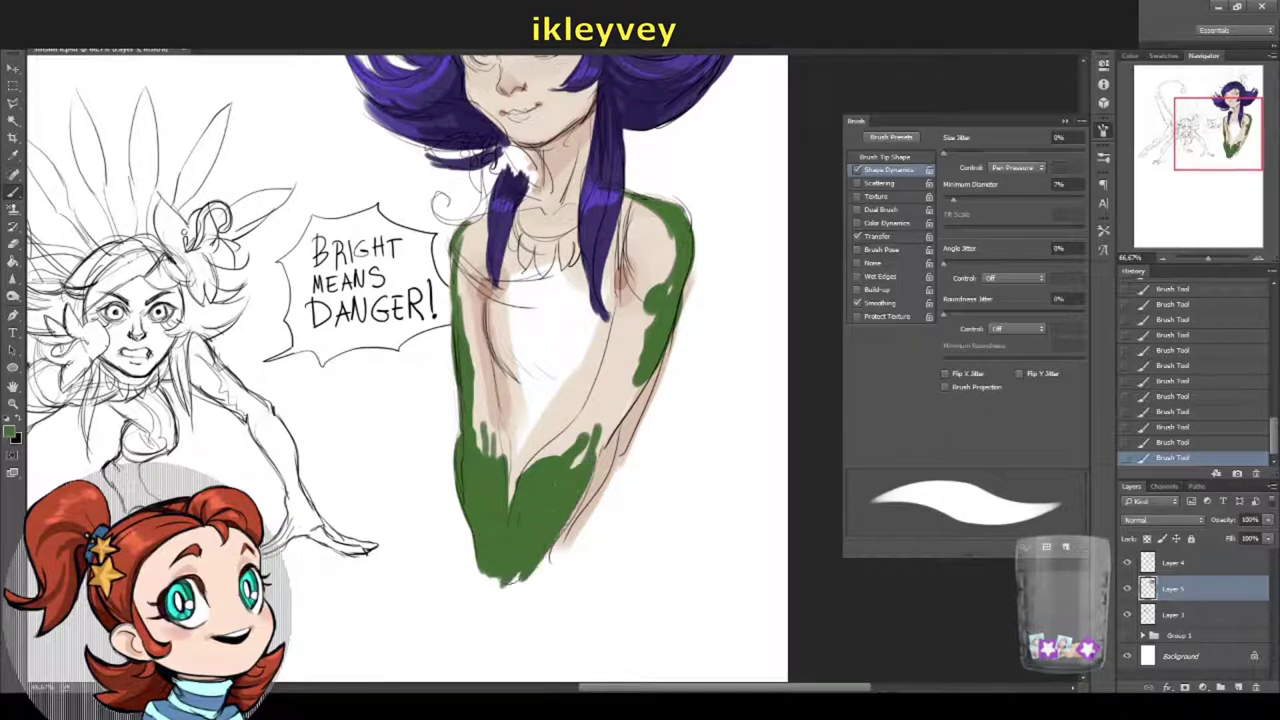
pyautogui.moveTo(520, 520); pyautogui.dragTo(495, 585)
# Step: Paint green patches with small freckle-like spots on both cheeks, using a smaller brush
pyautogui.moveTo(450, 300); pyautogui.dragTo(388, 525)
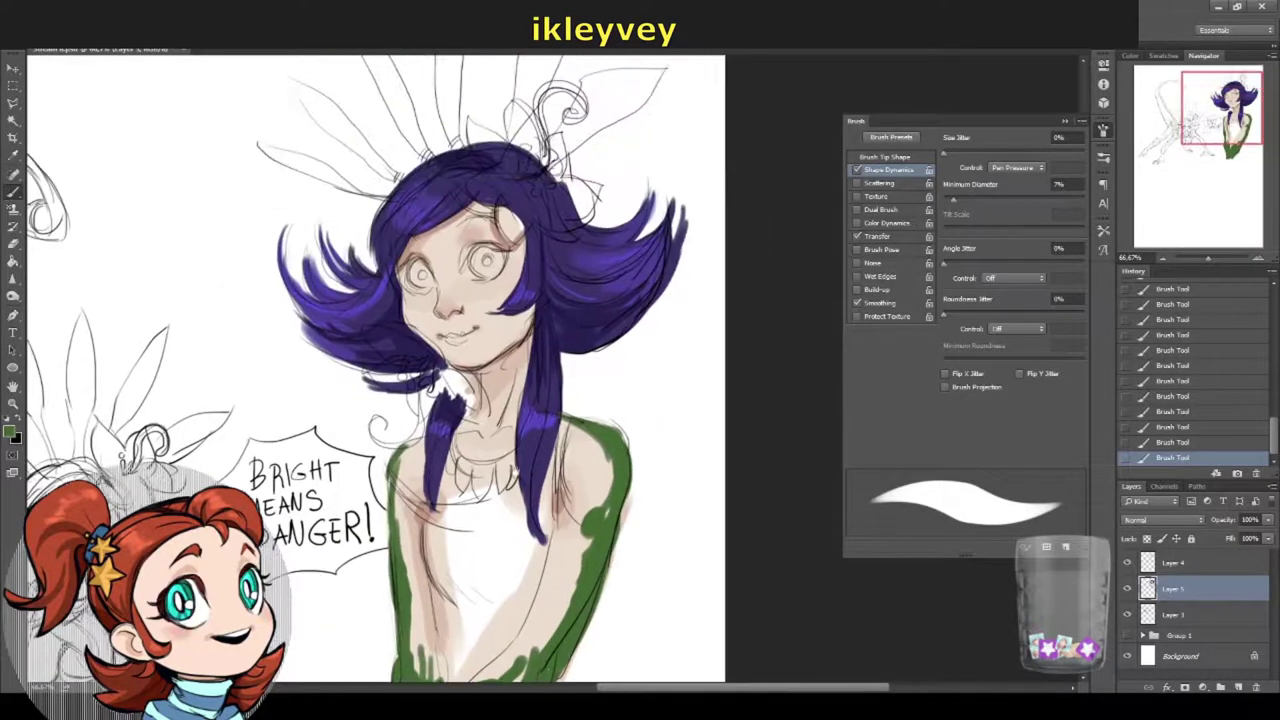
pyautogui.hotkey('ctrl', '+')
pyautogui.rightClick(748, 304)
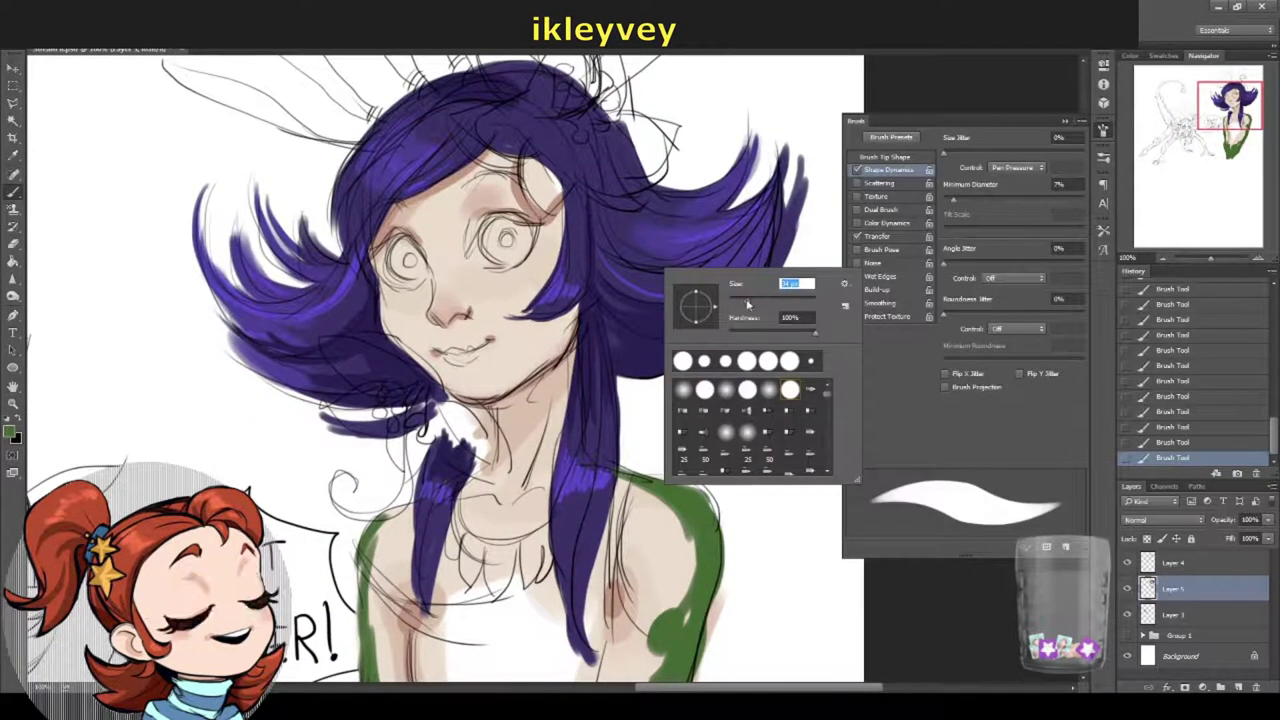
pyautogui.press('Return')
pyautogui.moveTo(505, 260)
pyautogui.mouseDown()
pyautogui.moveTo(530, 290)
pyautogui.moveTo(510, 298)
pyautogui.mouseUp()
pyautogui.moveTo(558, 242)
pyautogui.mouseDown()
pyautogui.moveTo(525, 295)
pyautogui.moveTo(535, 268)
pyautogui.mouseUp()
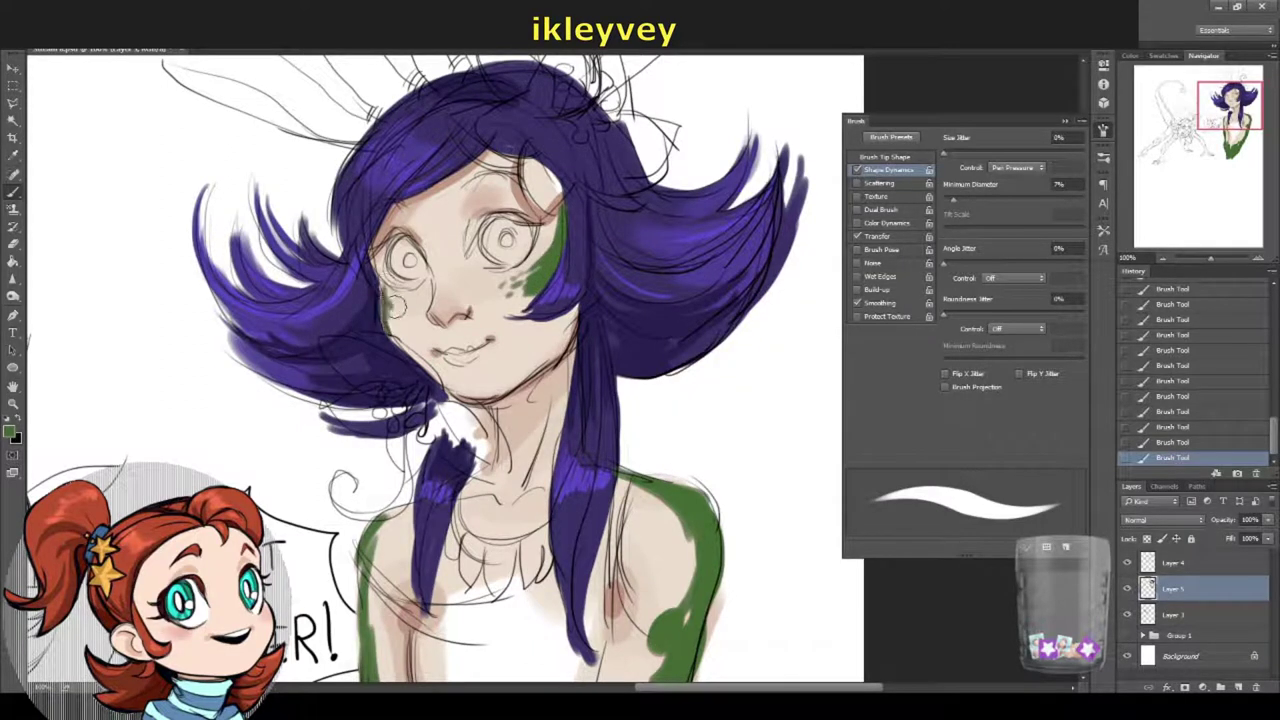
# Step: Reduce the brush size, ring both eyes with green, and paint the eyebrows dark purple
pyautogui.rightClick(446, 237)
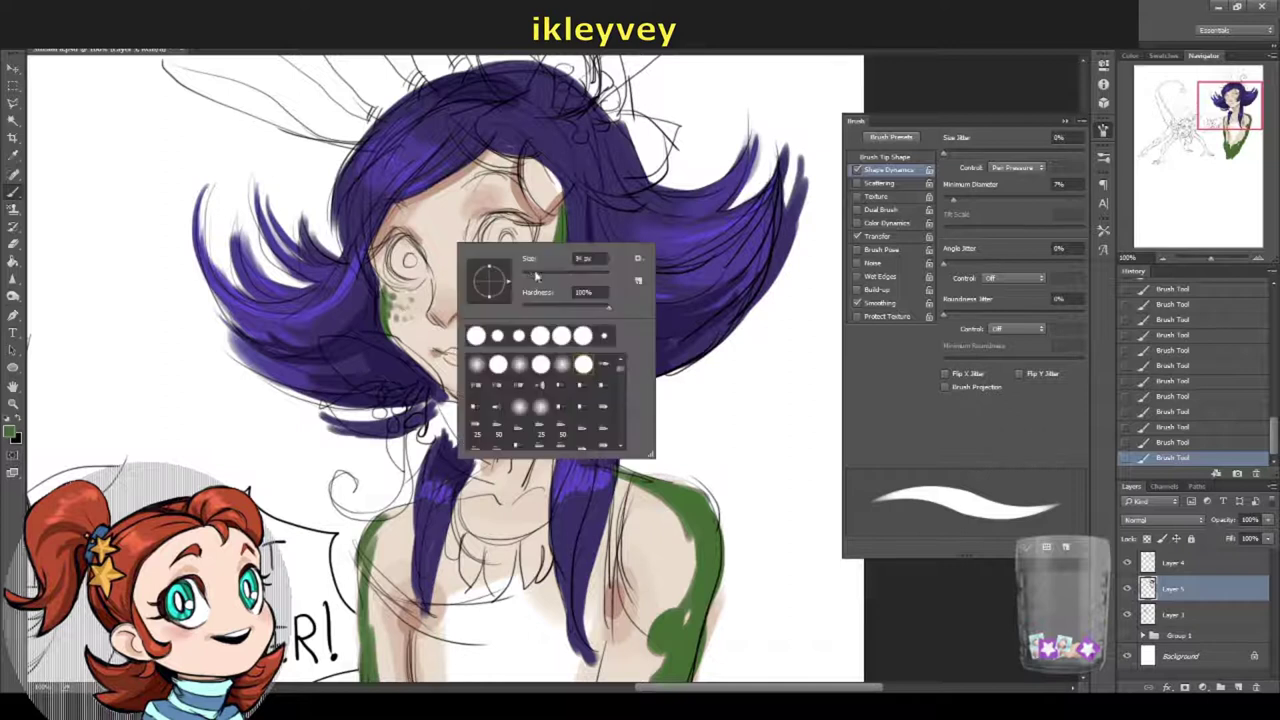
pyautogui.press('Return')
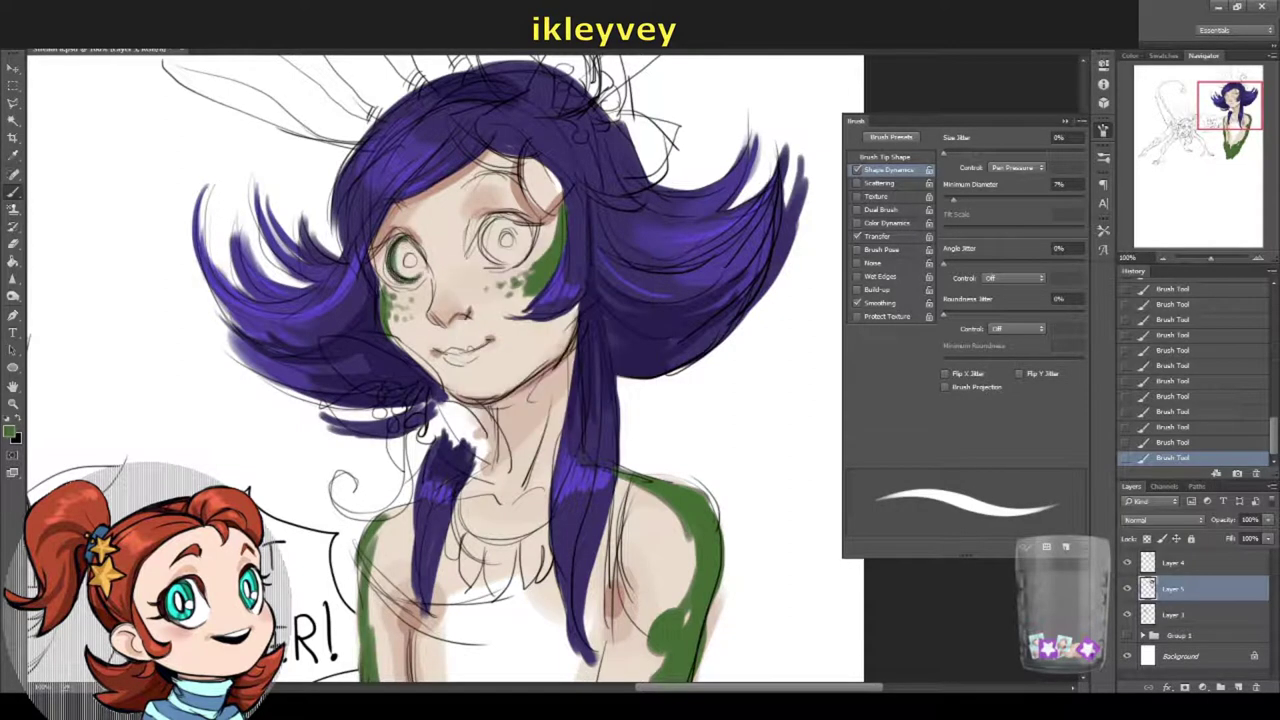
pyautogui.moveTo(486, 222); pyautogui.dragTo(512, 254)
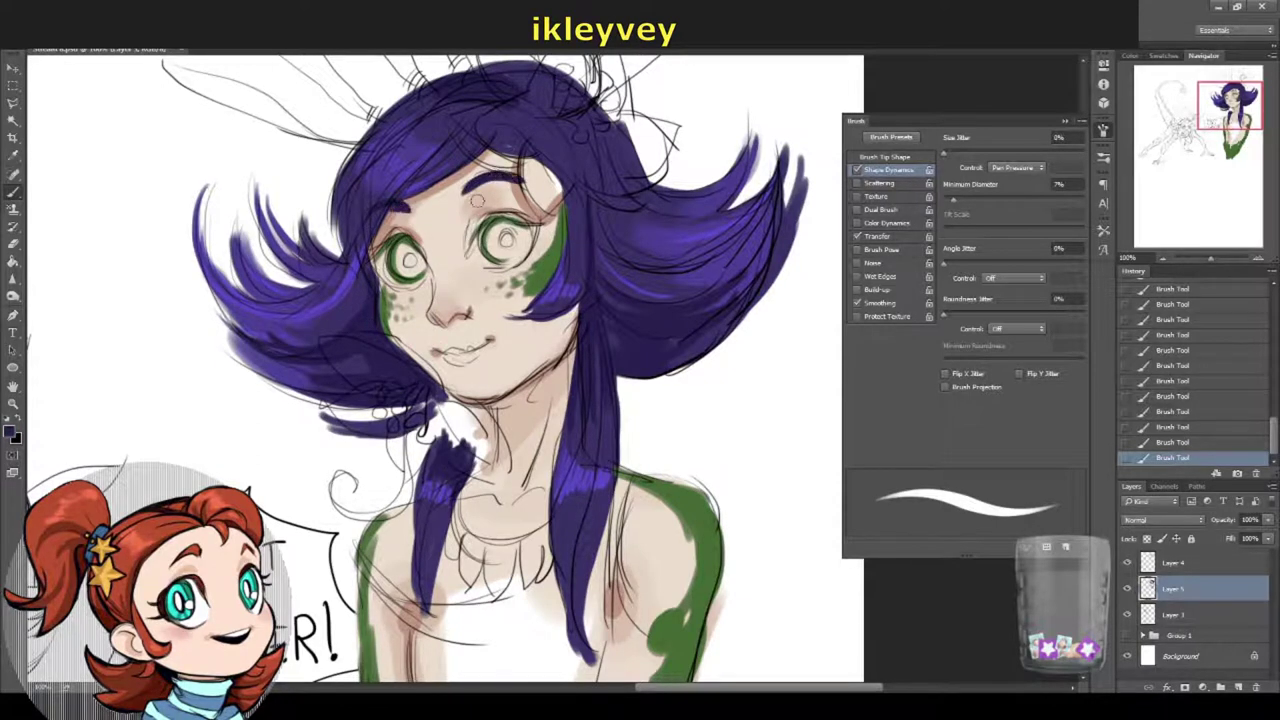
pyautogui.moveTo(403, 215); pyautogui.dragTo(399, 238)
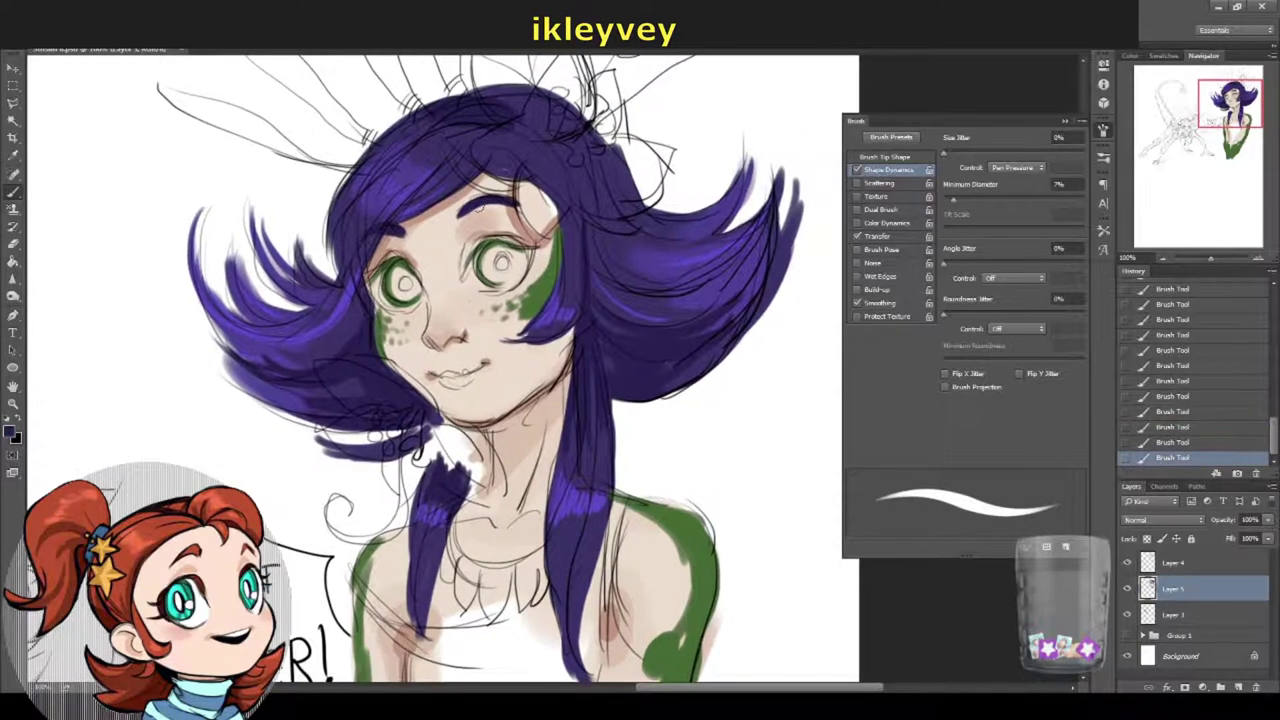
# Step: Pick a rose red and paint the lips with a fine brush, adding a pale pink highlight on the lower lip
pyautogui.moveTo(71, 416); pyautogui.dragTo(67, 385)
pyautogui.click(12, 432)
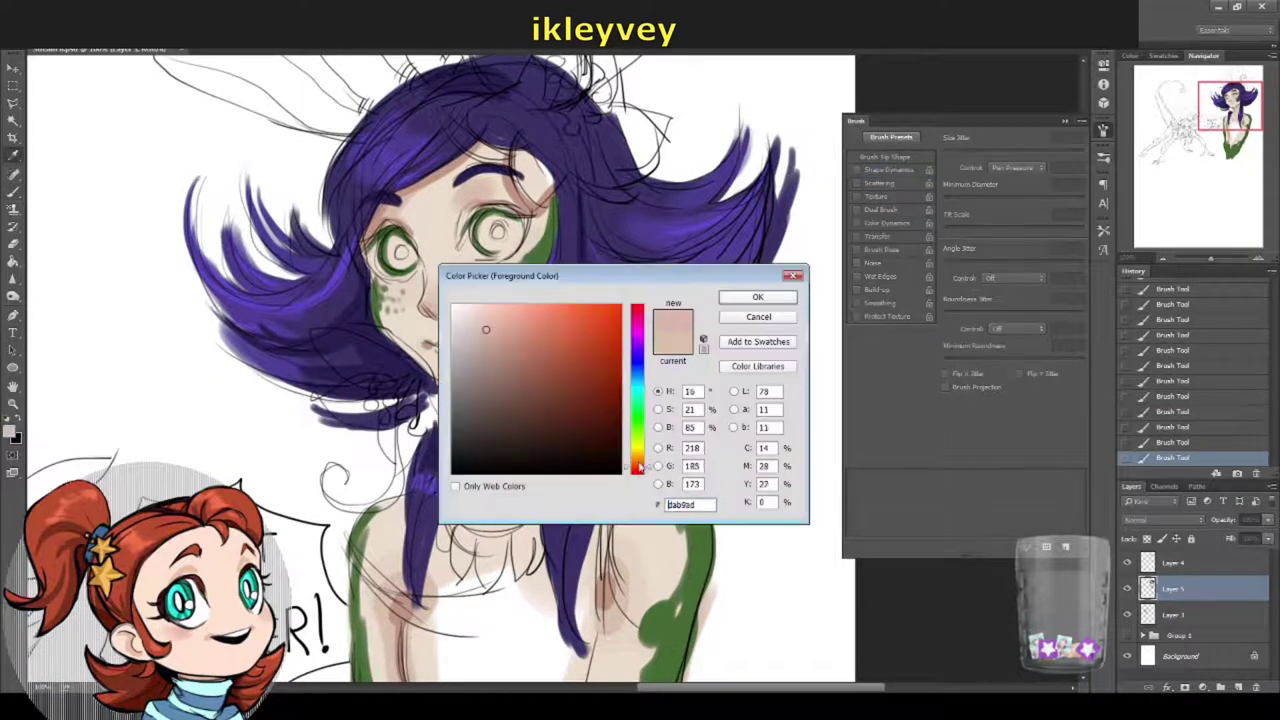
pyautogui.moveTo(637, 465); pyautogui.dragTo(637, 307)
pyautogui.click(532, 352)
pyautogui.click(757, 297)
pyautogui.scroll(2, 415, 380)
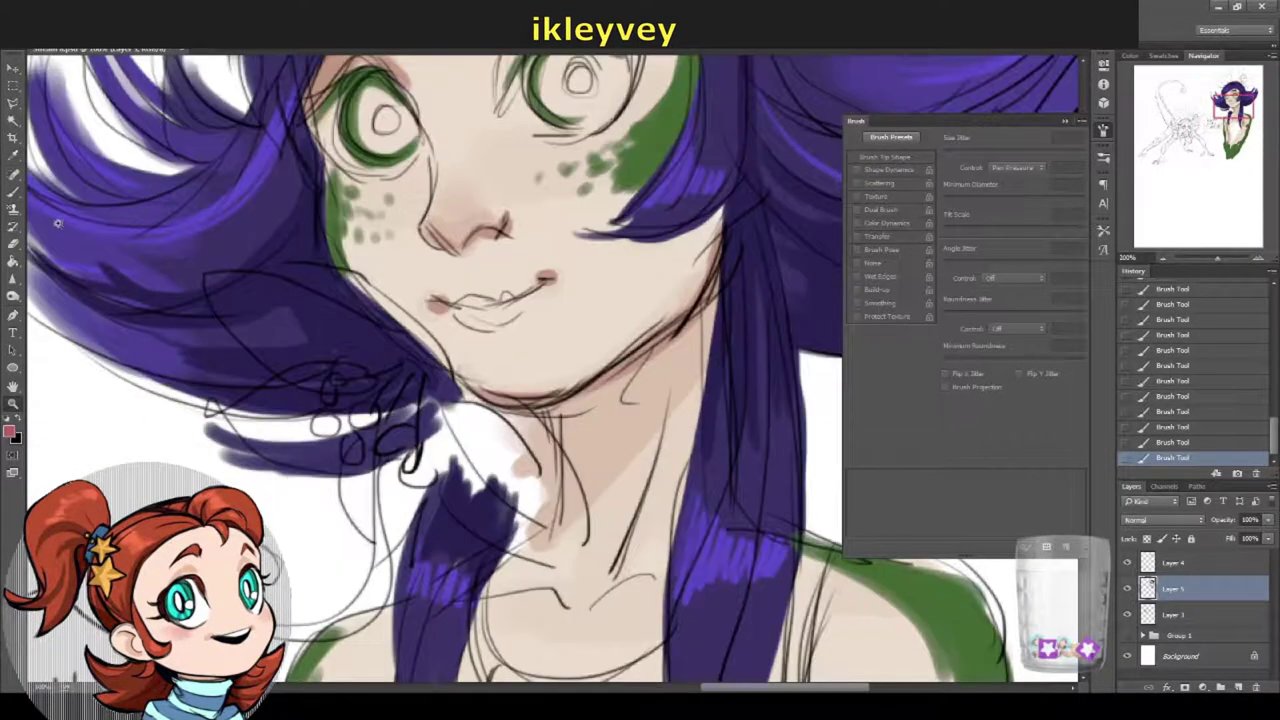
pyautogui.rightClick(560, 286)
pyautogui.click(460, 309)
pyautogui.moveTo(458, 305)
pyautogui.mouseDown()
pyautogui.moveTo(495, 317)
pyautogui.moveTo(457, 311)
pyautogui.moveTo(519, 290)
pyautogui.moveTo(537, 404)
pyautogui.moveTo(486, 302)
pyautogui.mouseUp()
pyautogui.click(12, 432)
pyautogui.click(757, 297)
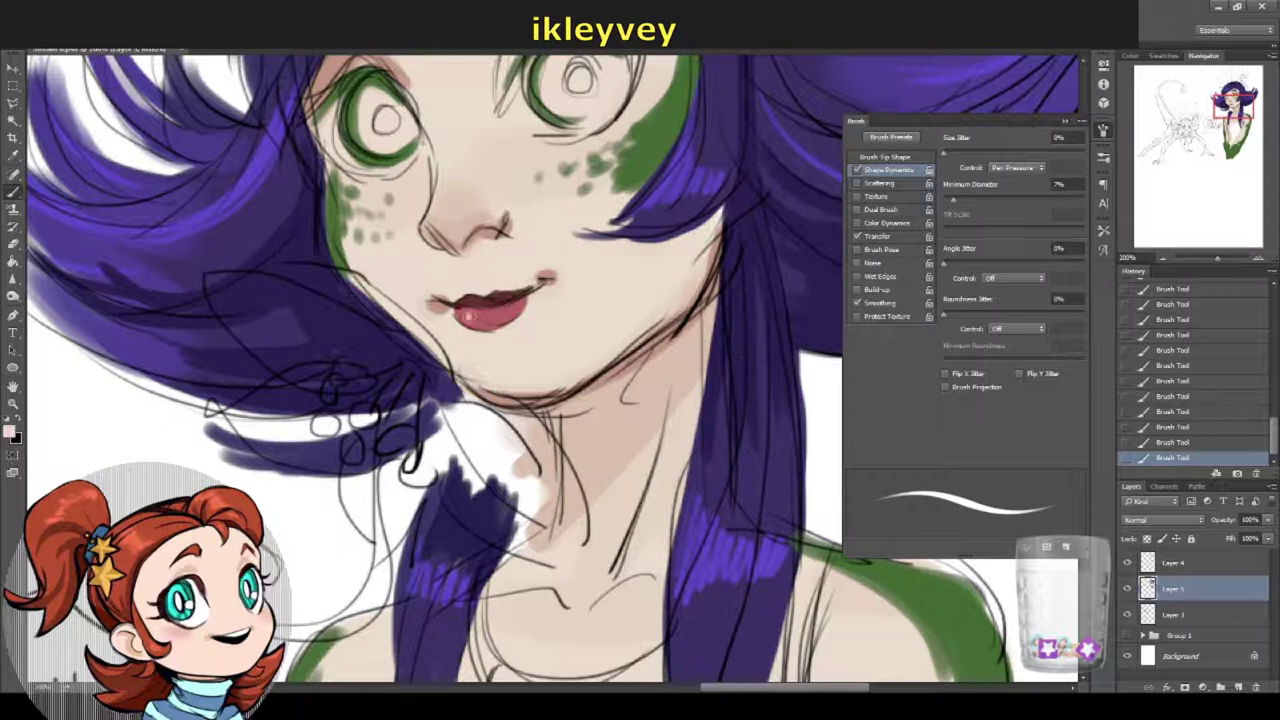
# Step: Choose a warm golden yellow and fill both irises with it
pyautogui.scroll(5, 430, 305)
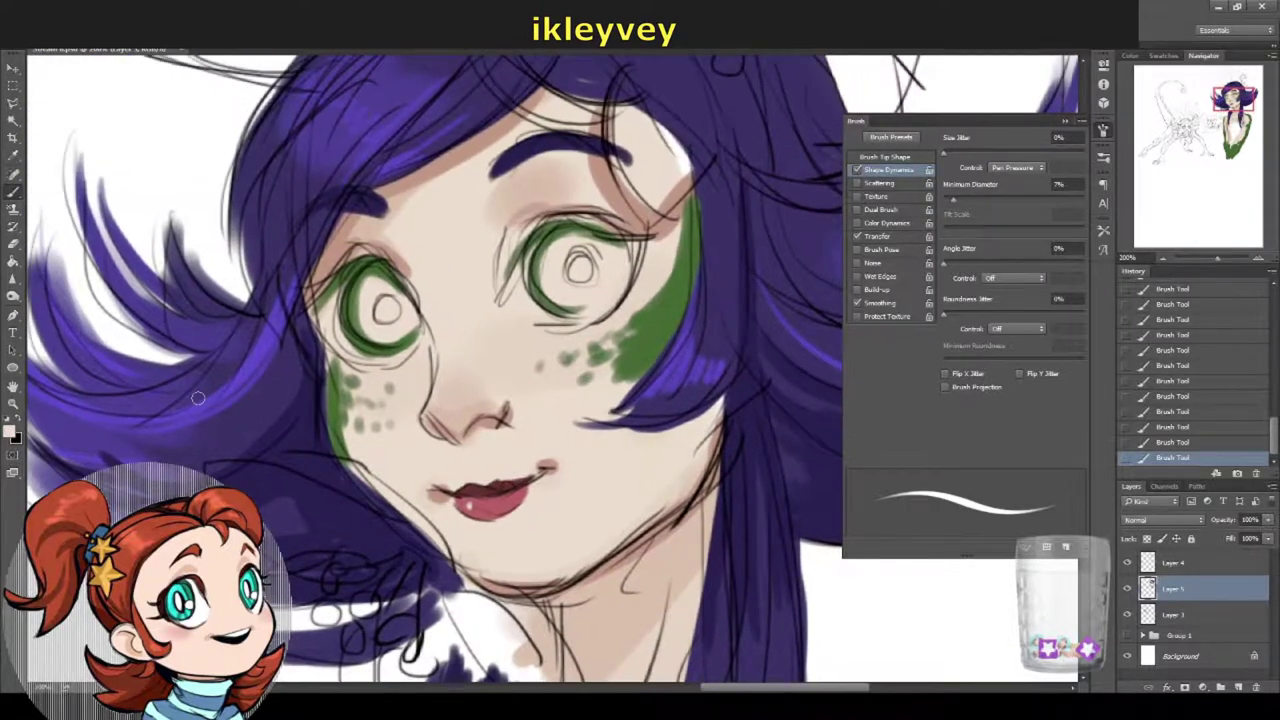
pyautogui.click(12, 432)
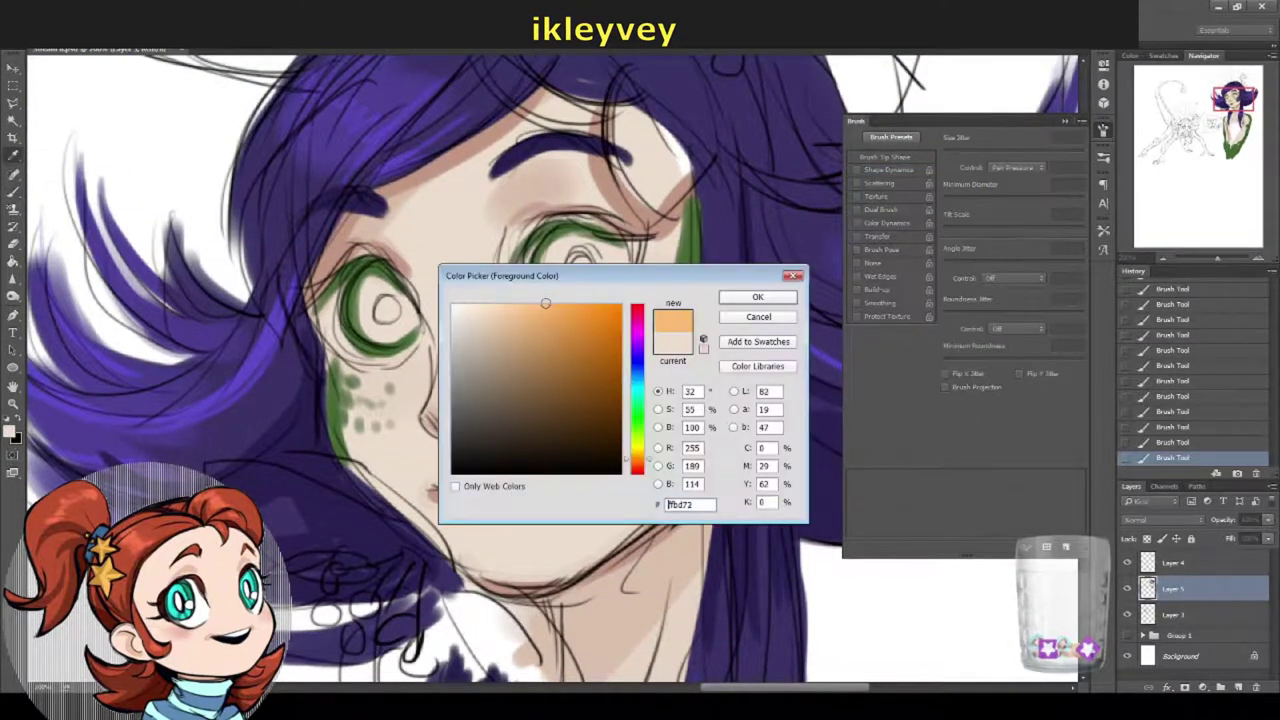
pyautogui.click(650, 462)
pyautogui.click(757, 294)
pyautogui.rightClick(543, 309)
pyautogui.doubleClick(614, 429)
pyautogui.moveTo(362, 300)
pyautogui.mouseDown()
pyautogui.moveTo(398, 322)
pyautogui.moveTo(385, 312)
pyautogui.mouseUp()
pyautogui.moveTo(580, 268); pyautogui.dragTo(585, 275)
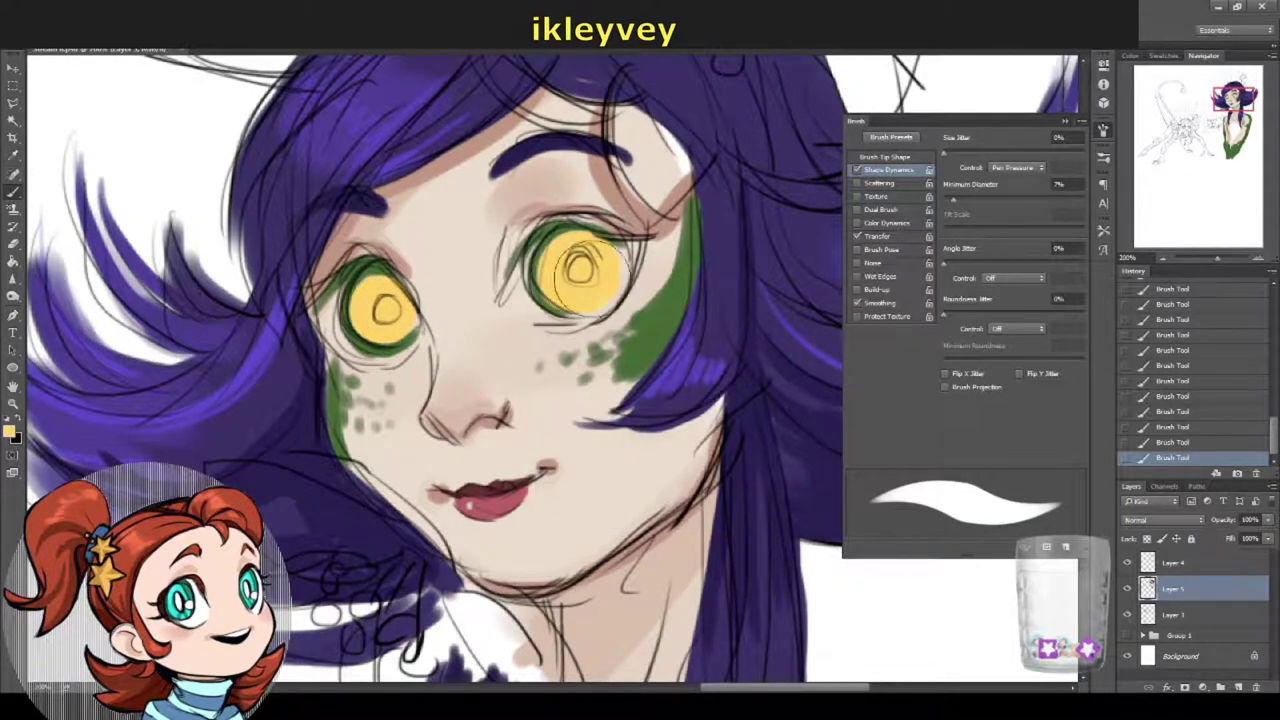
# Step: Pick an off-white colour and paint the whites of the eyes around the yellow irises
pyautogui.rightClick(452, 332)
pyautogui.press('Down')
pyautogui.press('Down')
pyautogui.press('Down')
pyautogui.click(9, 432)
pyautogui.press('Return')
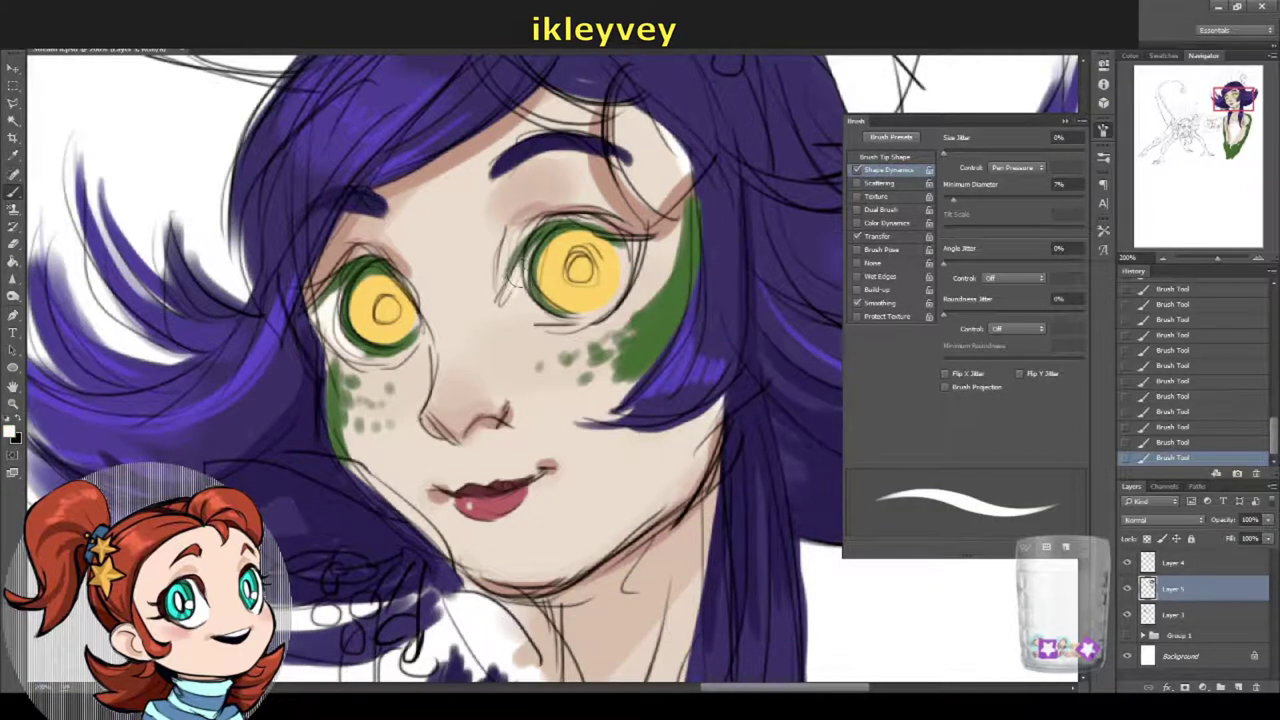
pyautogui.moveTo(512, 280)
pyautogui.mouseDown()
pyautogui.moveTo(526, 312)
pyautogui.moveTo(552, 322)
pyautogui.mouseUp()
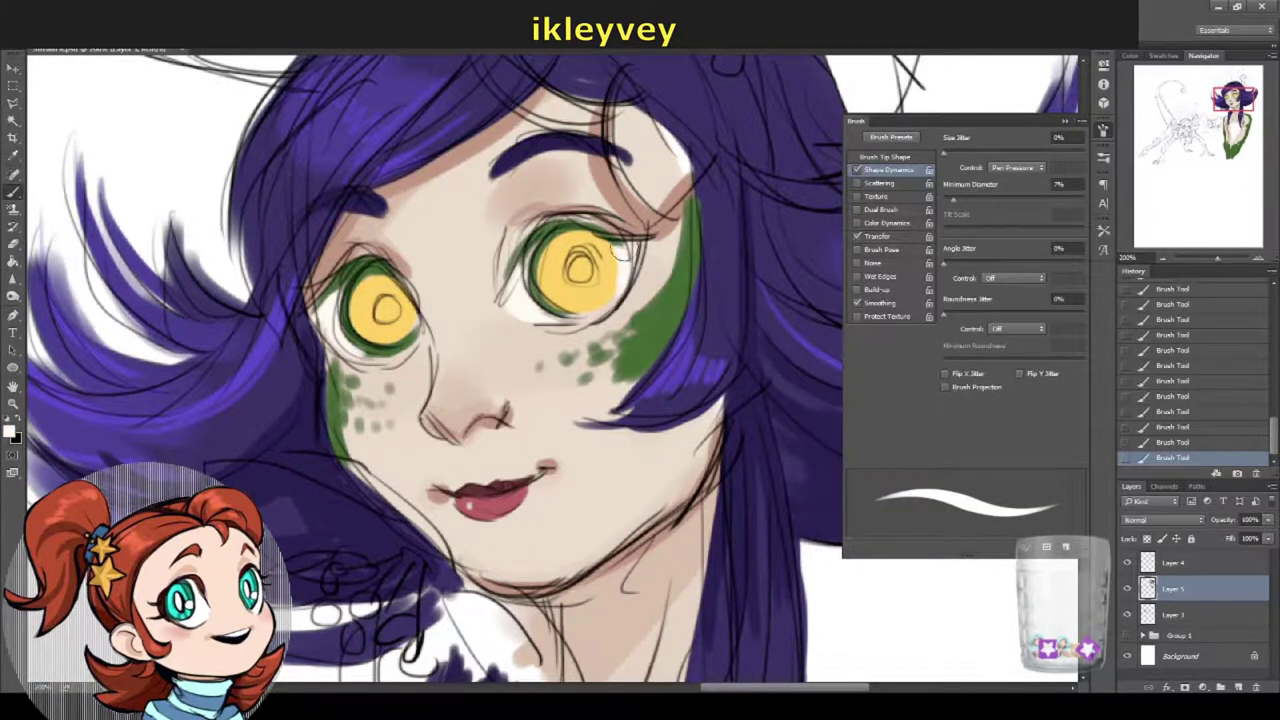
# Step: Switch to a near-black tone and fill the round pupils in both eyes
pyautogui.rightClick(634, 258)
pyautogui.doubleClick(660, 349)
pyautogui.press('d')
pyautogui.moveTo(576, 264); pyautogui.dragTo(582, 272)
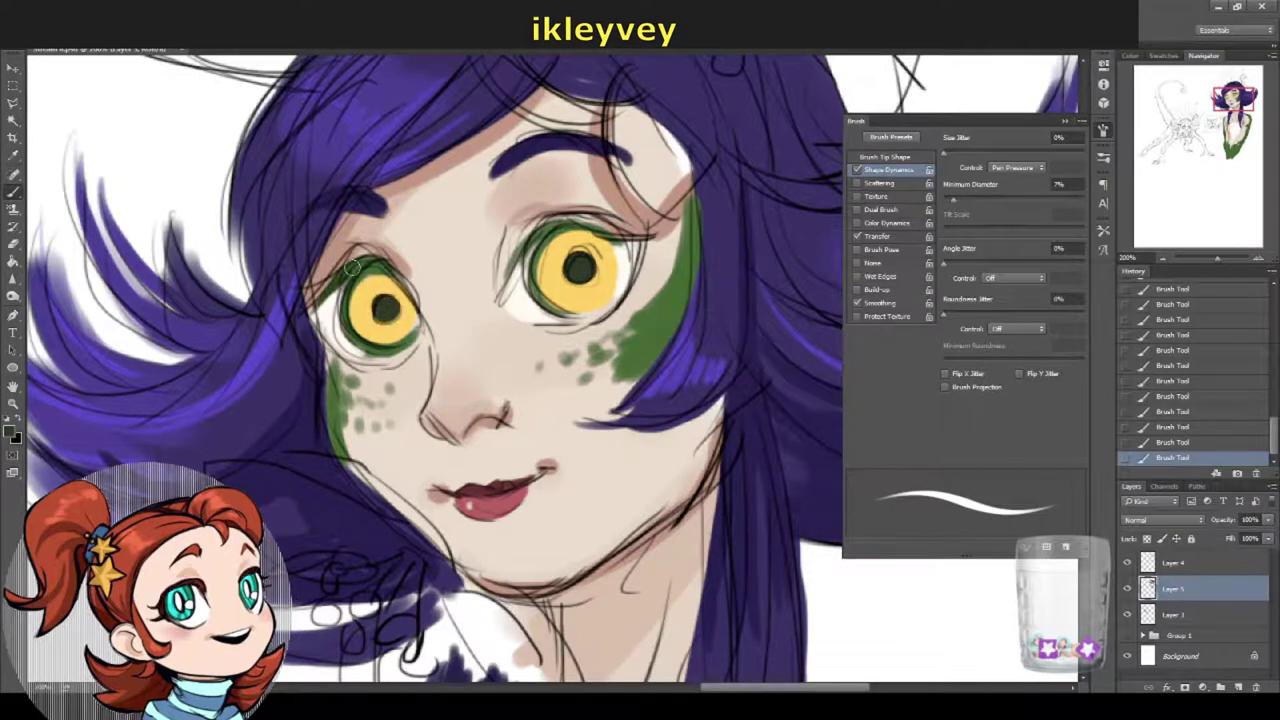
# Step: Sample the skin tones around the nose, refine its shading, and add off-white highlights on the nose tip and between the brows
pyautogui.keyDown('alt'); pyautogui.click(484, 422); pyautogui.keyUp('alt')
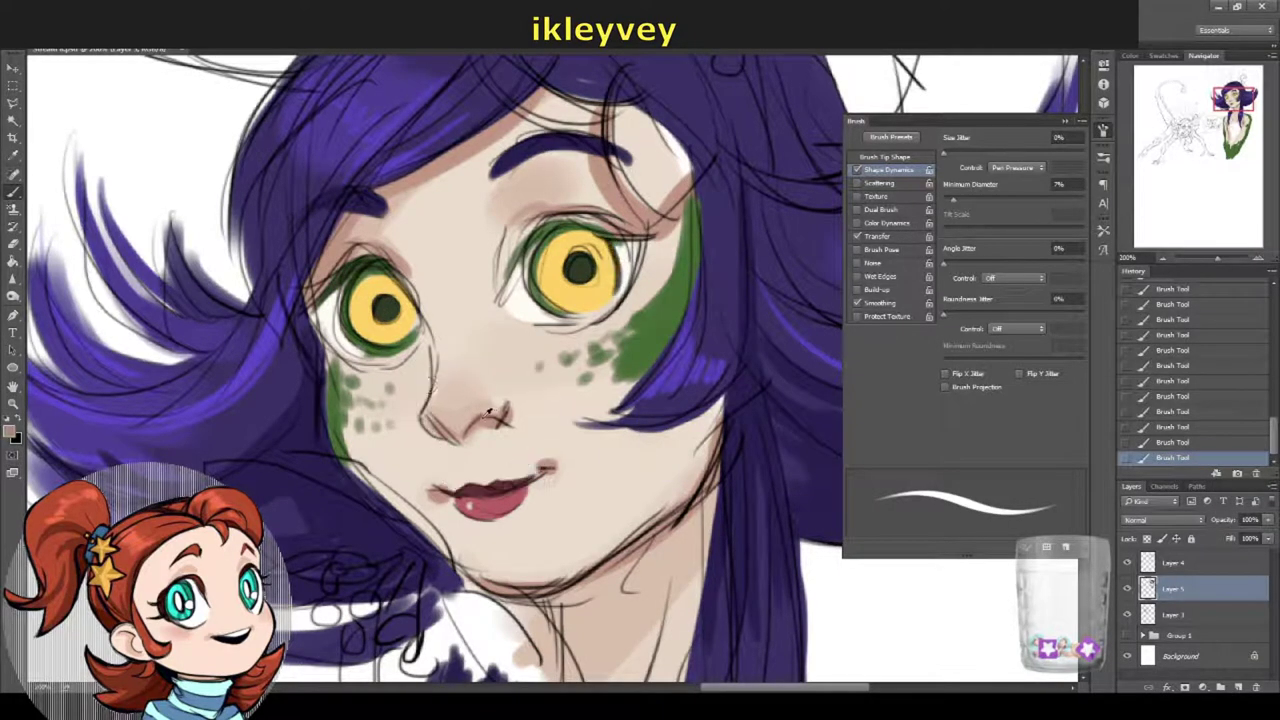
pyautogui.keyDown('alt'); pyautogui.click(529, 421); pyautogui.keyUp('alt')
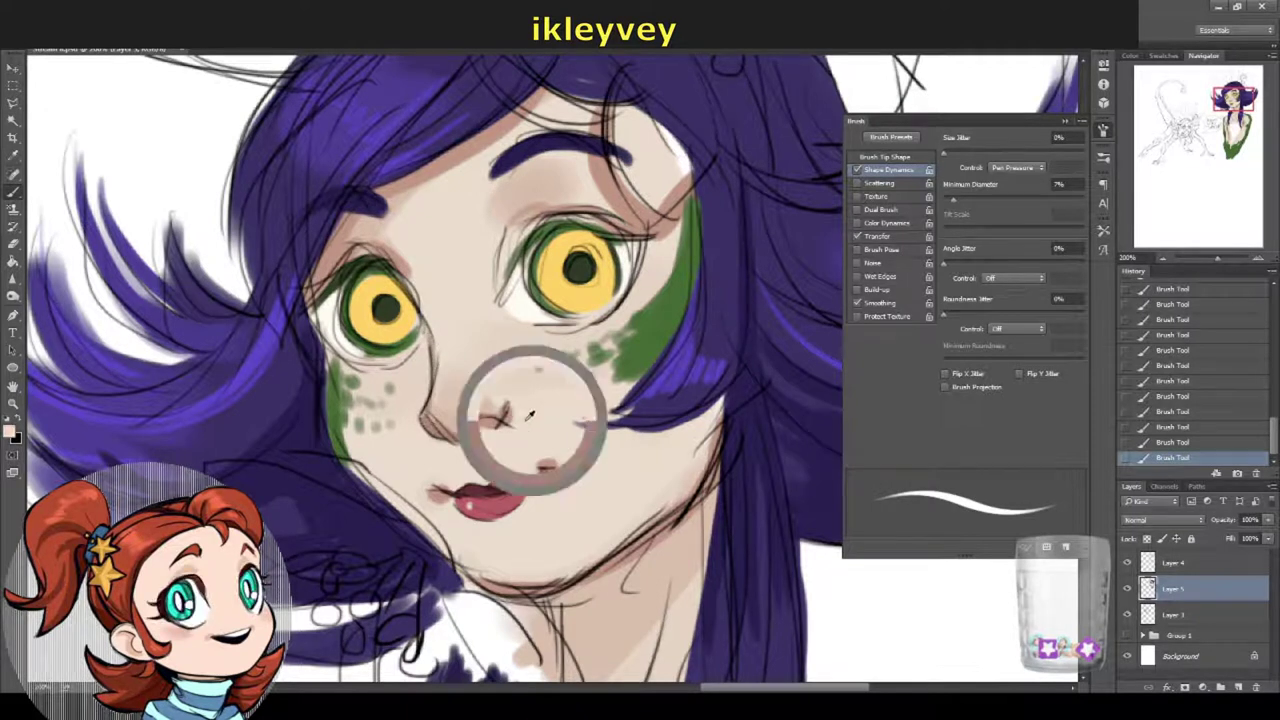
pyautogui.click(12, 432)
pyautogui.press('Return')
pyautogui.moveTo(462, 410); pyautogui.dragTo(452, 455)
pyautogui.moveTo(465, 252); pyautogui.dragTo(448, 305)
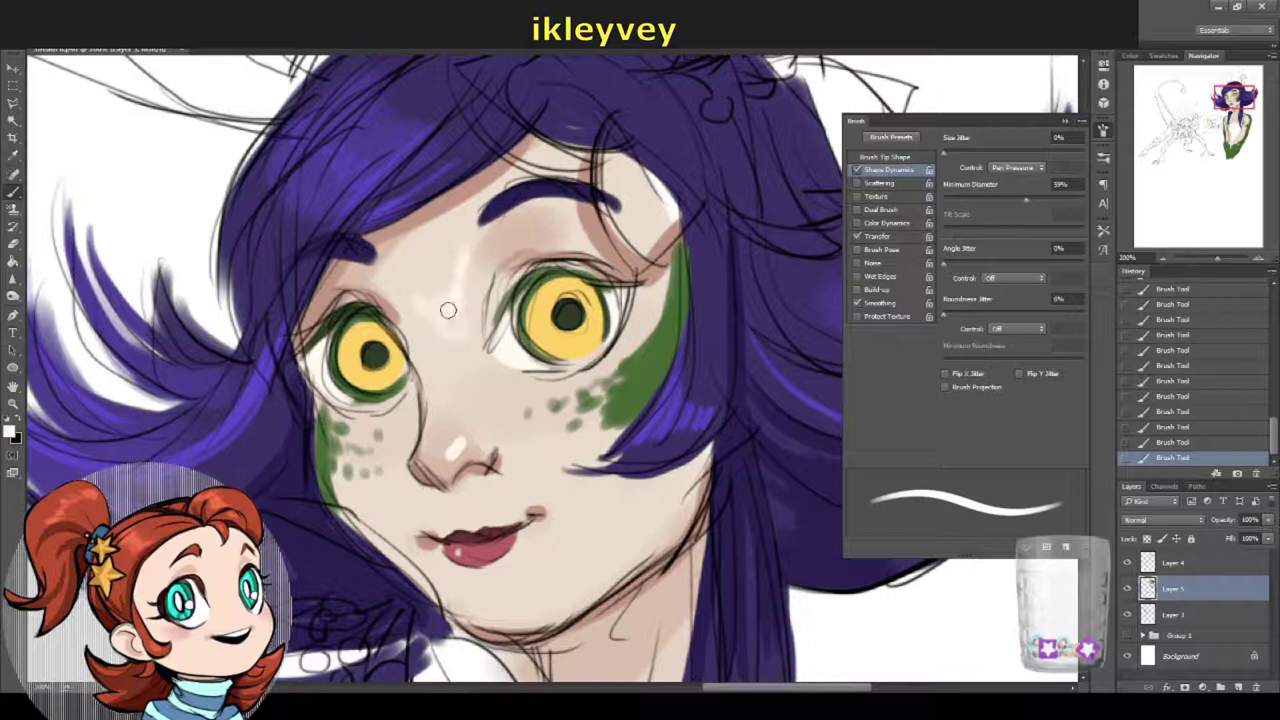
pyautogui.moveTo(632, 328); pyautogui.dragTo(615, 345)
pyautogui.moveTo(390, 420); pyautogui.dragTo(405, 405)
pyautogui.scroll(-2, 482, 441)
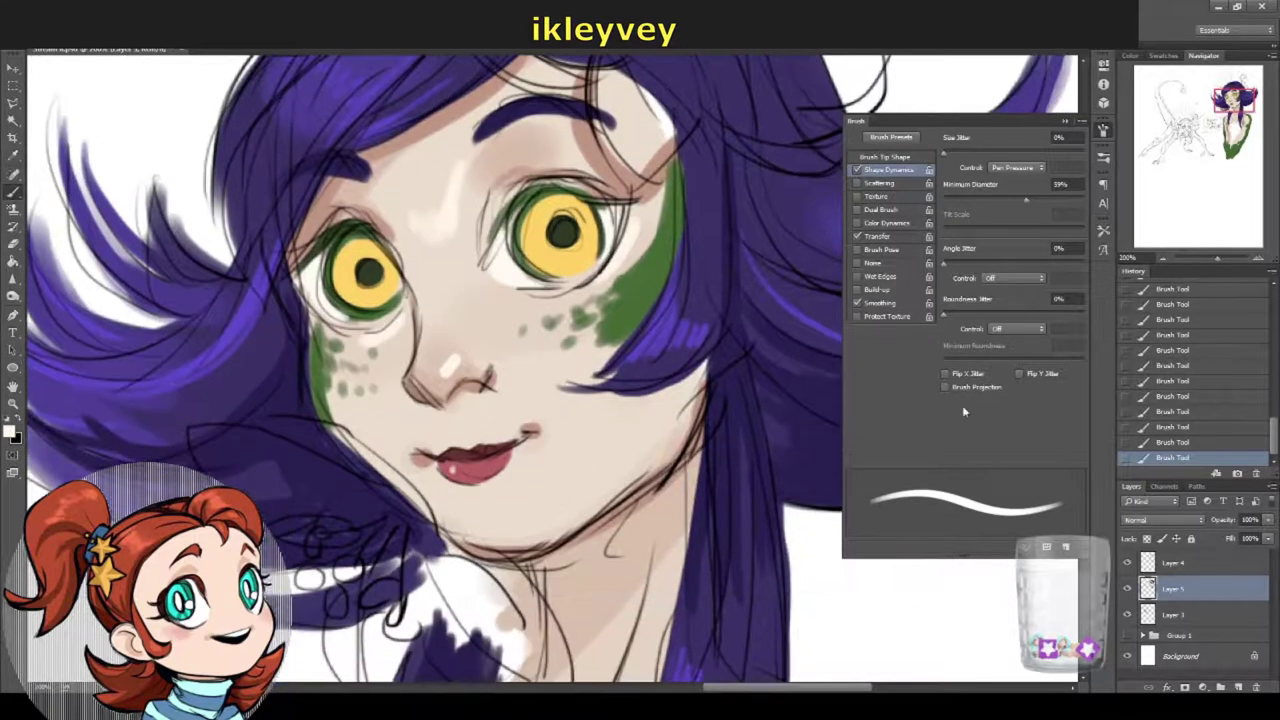
# Step: Set the brush's minimum diameter to 4% and dab a small pale highlight below the lower lip
pyautogui.click(1165, 425)
pyautogui.moveTo(1025, 199); pyautogui.dragTo(949, 198)
pyautogui.moveTo(341, 358); pyautogui.dragTo(358, 346)
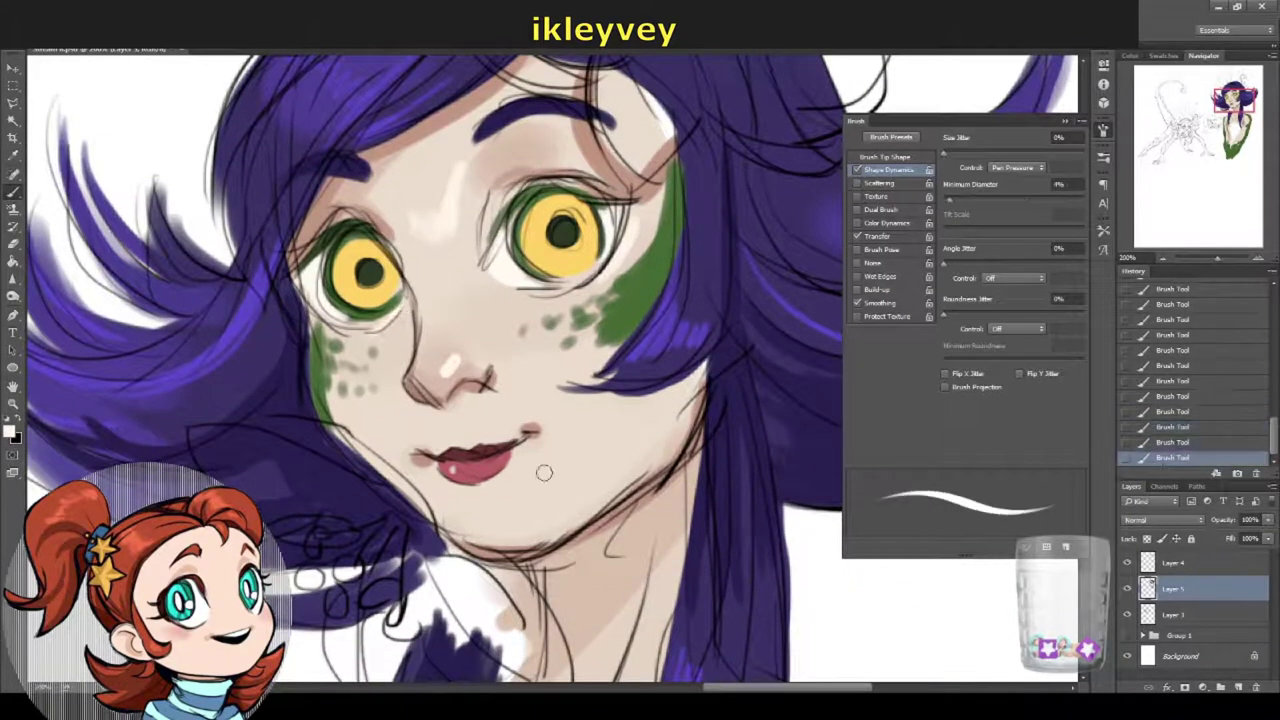
pyautogui.moveTo(468, 330)
pyautogui.mouseDown()
pyautogui.moveTo(465, 431)
pyautogui.moveTo(446, 463)
pyautogui.mouseUp()
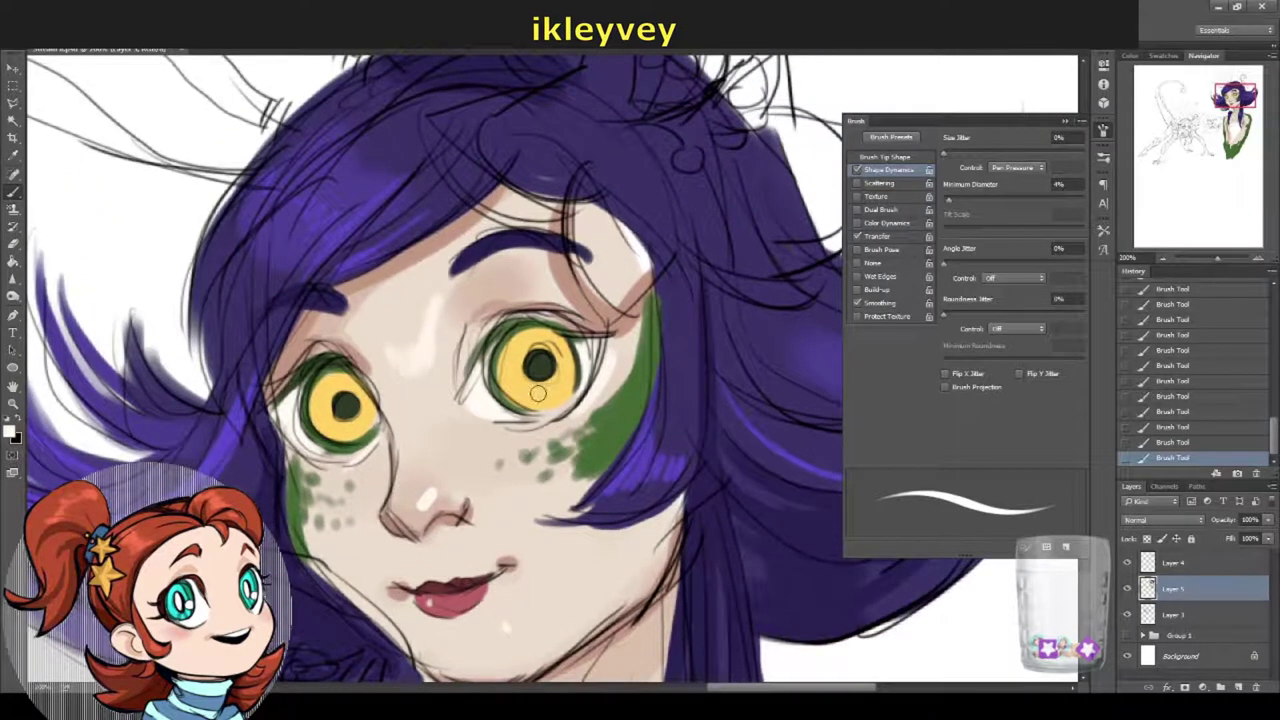
# Step: Choose pure white and add small catchlights beside the pupils in both eyes
pyautogui.click(10, 430)
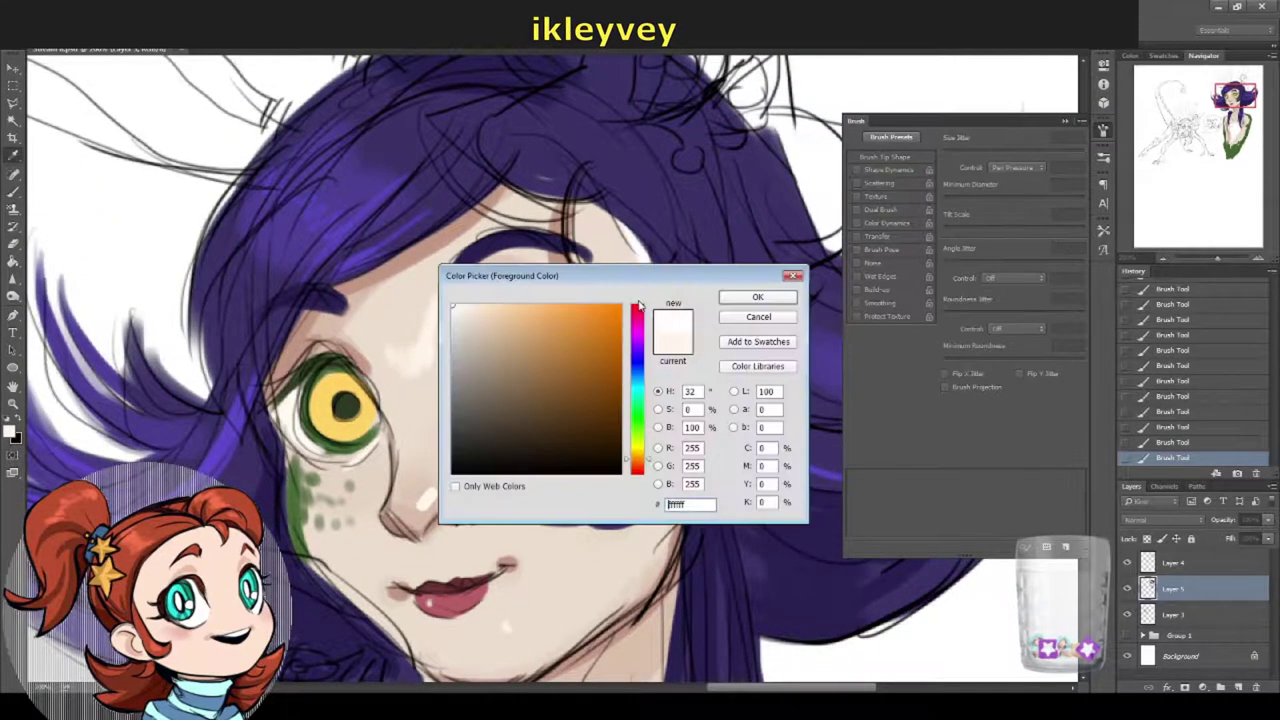
pyautogui.press('Escape')
pyautogui.hotkey('ctrl', 'z')
pyautogui.click(551, 345)
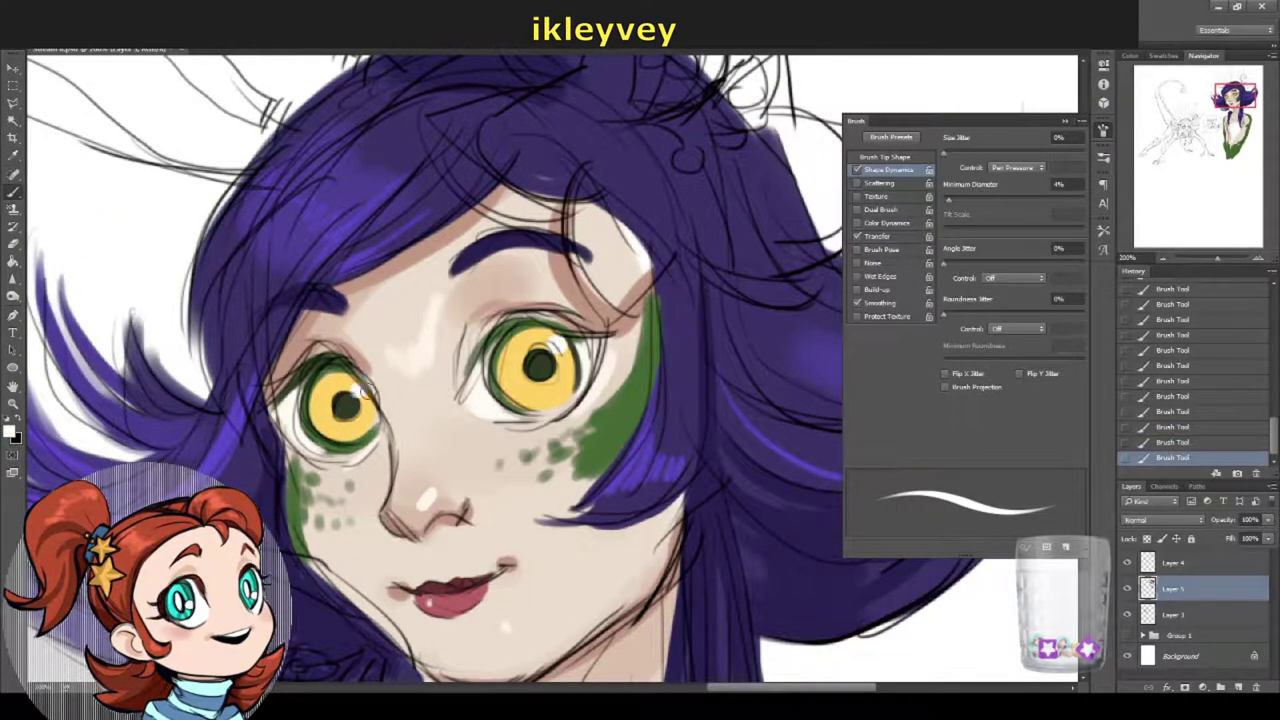
# Step: Try duplicating Layer 4, and undo the duplication
pyautogui.moveTo(434, 350)
pyautogui.mouseDown()
pyautogui.moveTo(414, 315)
pyautogui.moveTo(414, 273)
pyautogui.mouseUp()
pyautogui.rightClick(1176, 566)
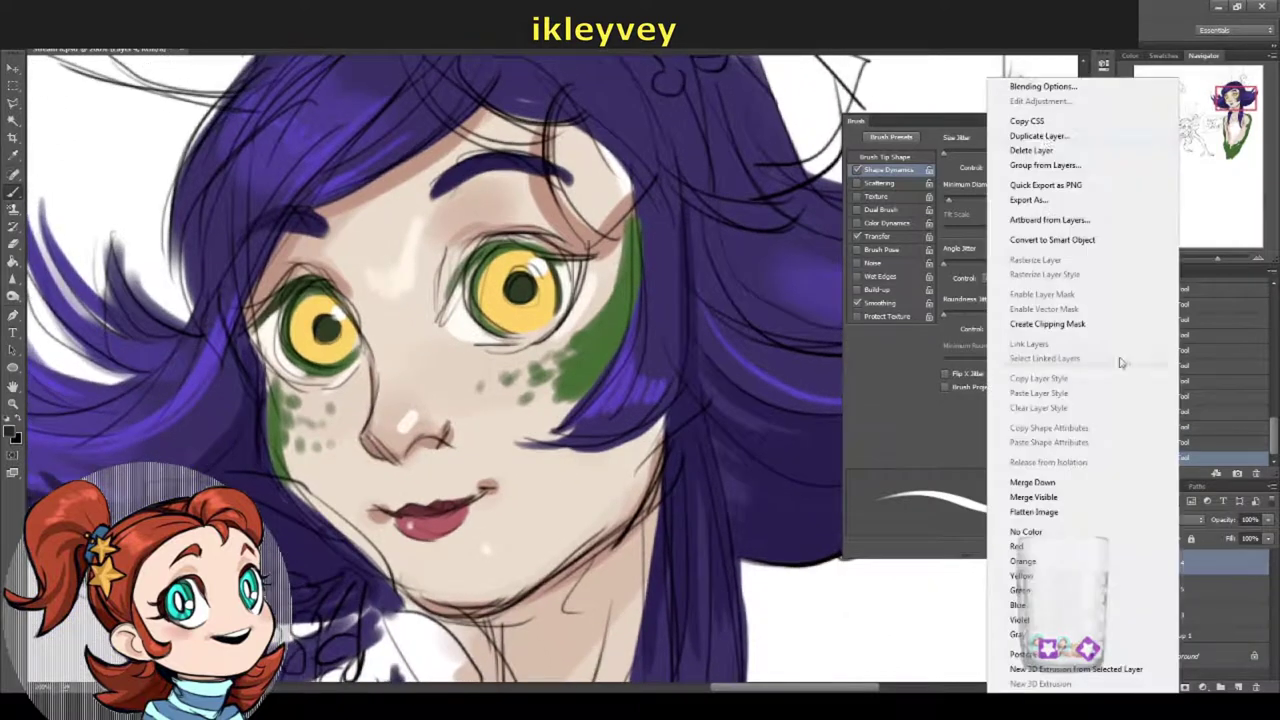
pyautogui.click(1040, 134)
pyautogui.press('Return')
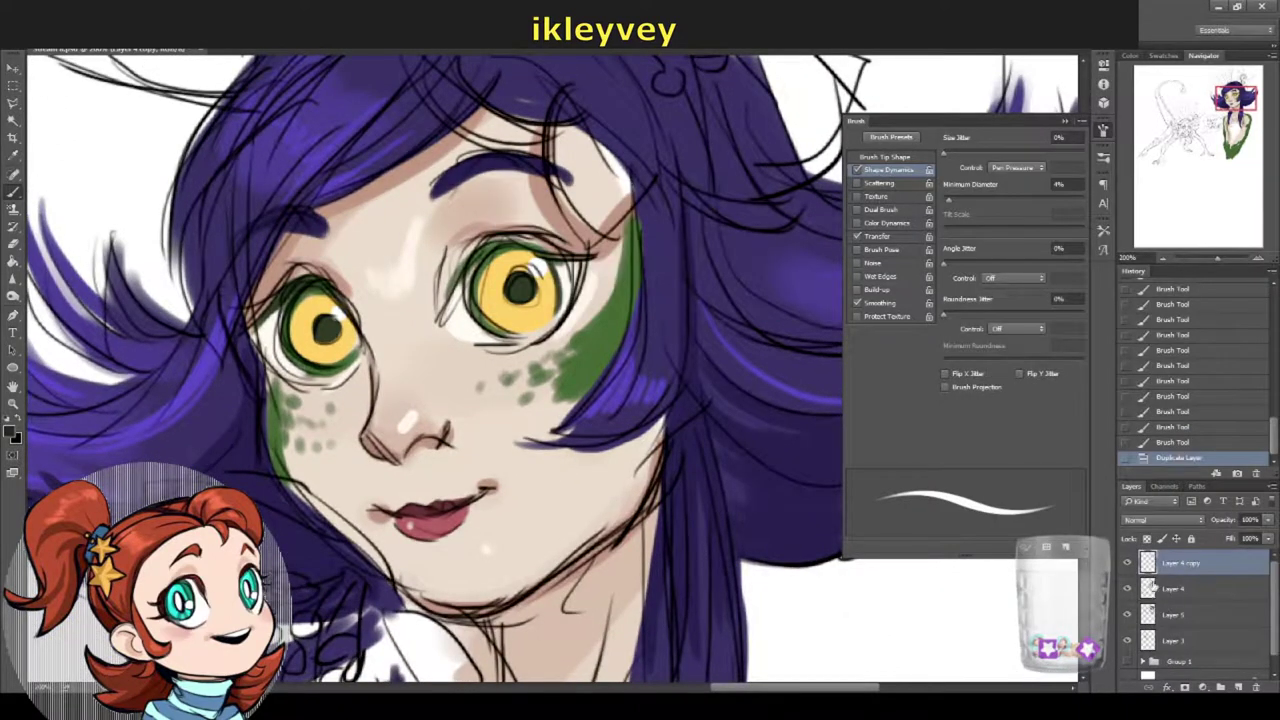
pyautogui.hotkey('ctrl', 'z')
# Step: Strengthen the upper lash lines of both eyes with dark green
pyautogui.moveTo(491, 257); pyautogui.dragTo(520, 258)
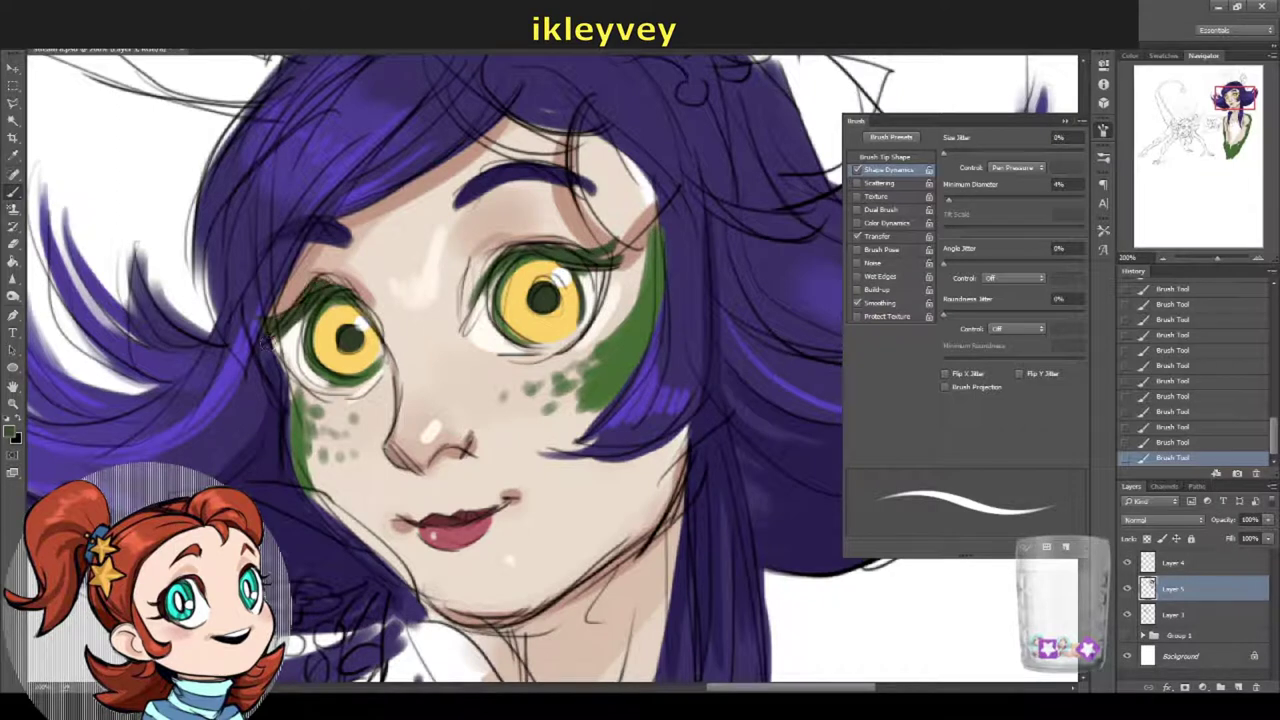
# Step: Pick a vivid magenta and paint the first petal of the flower beside the cheek
pyautogui.moveTo(265, 340); pyautogui.dragTo(268, 472)
pyautogui.click(12, 432)
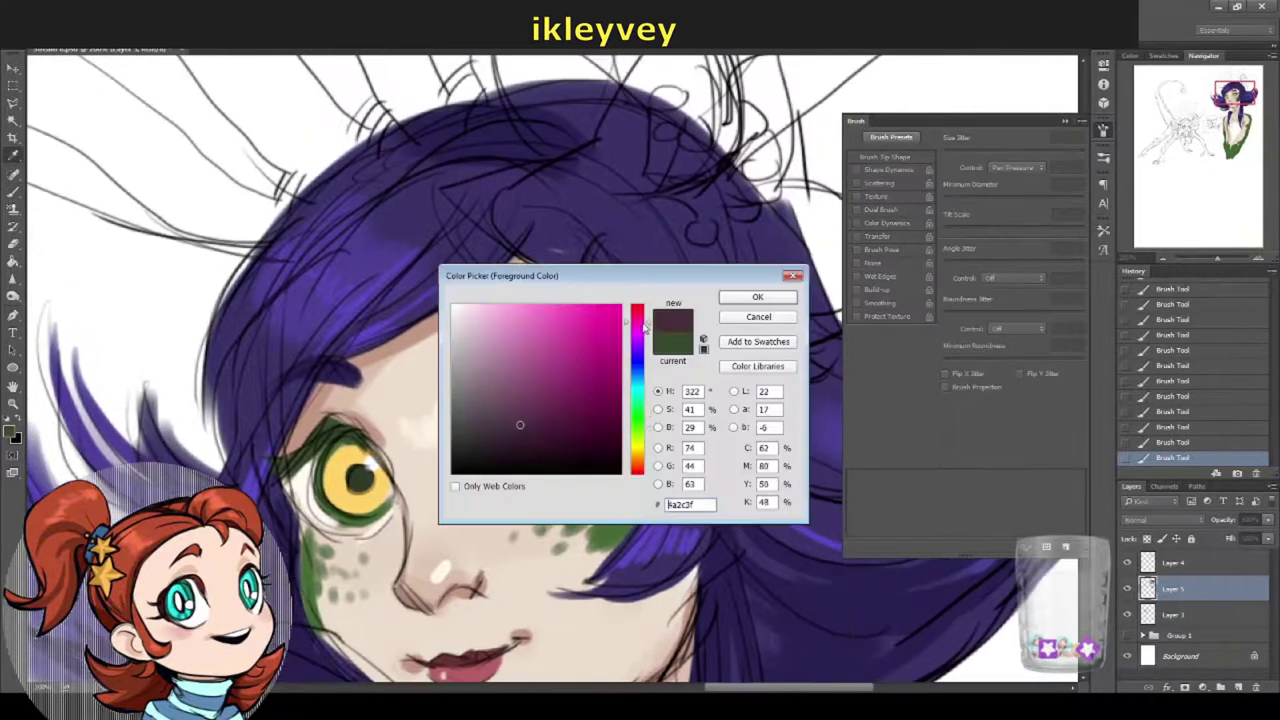
pyautogui.click(584, 339)
pyautogui.click(637, 323)
pyautogui.click(757, 297)
pyautogui.press('z')
pyautogui.keyDown('alt'); pyautogui.click(81, 235); pyautogui.keyUp('alt')
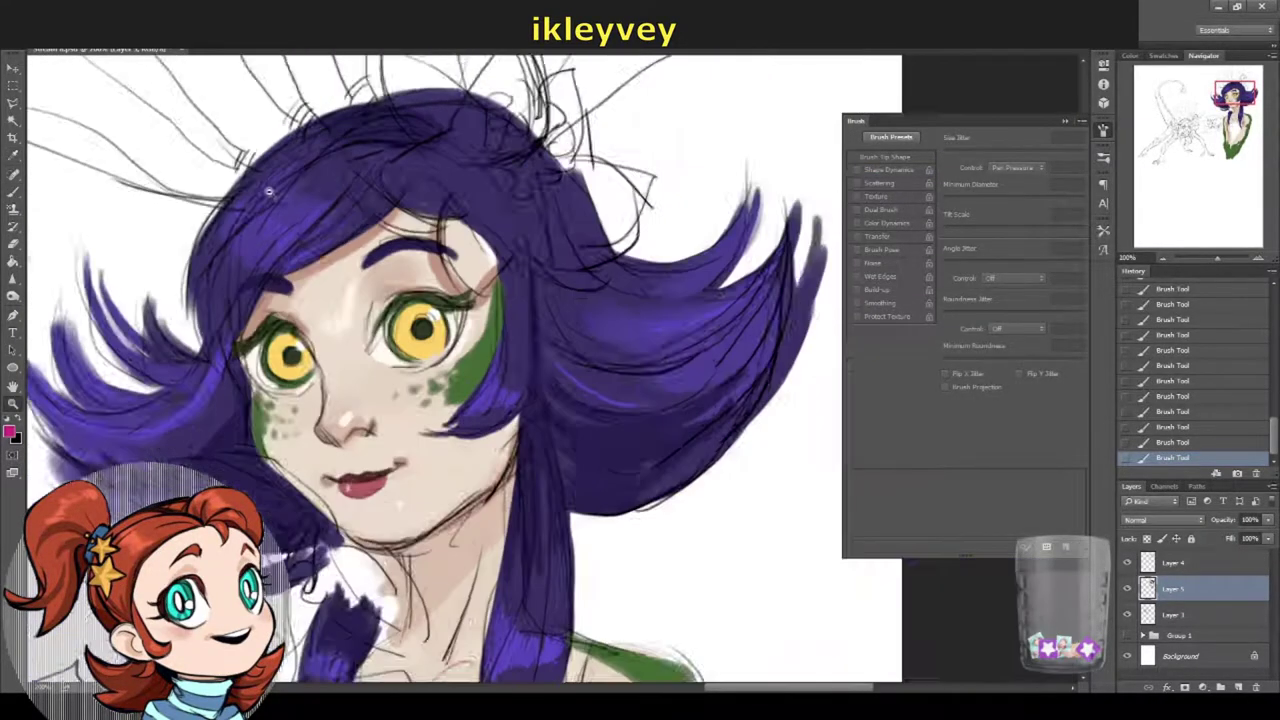
pyautogui.press('b')
pyautogui.moveTo(282, 380); pyautogui.dragTo(354, 430)
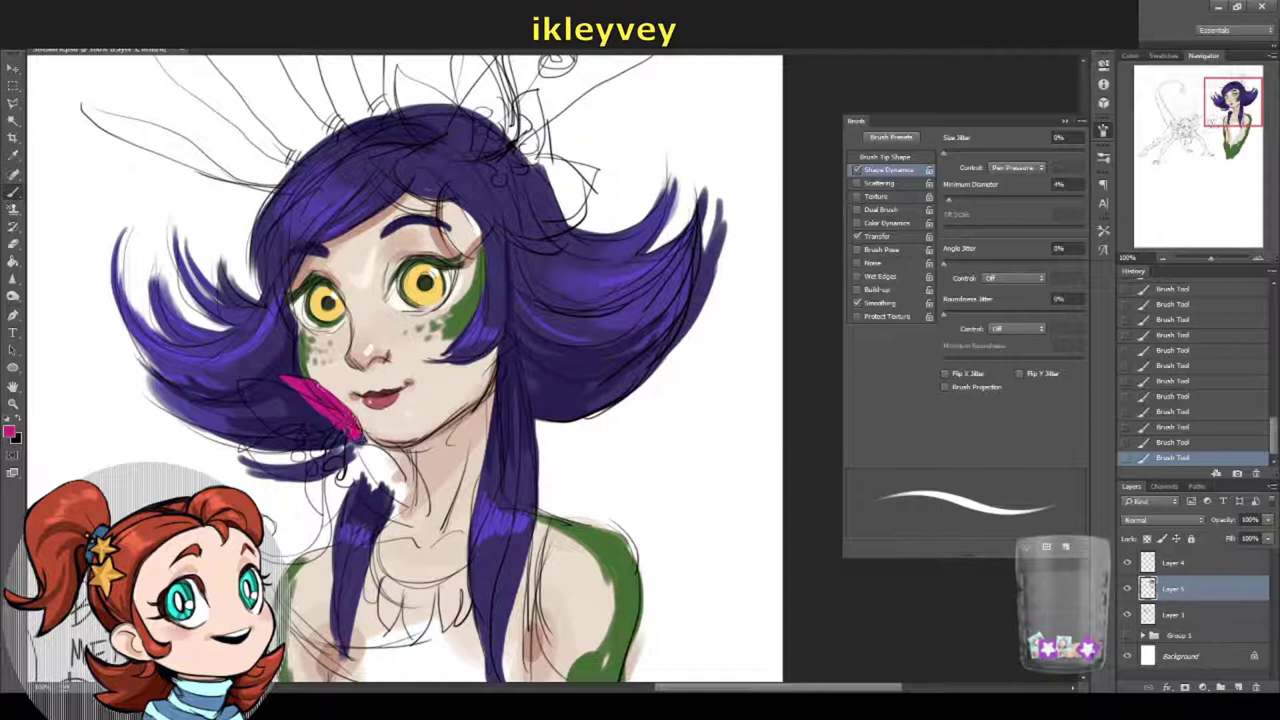
# Step: Fill the remaining petals of the flower beneath the jaw with magenta, adjusting the brush size
pyautogui.moveTo(245, 386); pyautogui.dragTo(298, 430)
pyautogui.moveTo(248, 394)
pyautogui.mouseDown()
pyautogui.moveTo(287, 410)
pyautogui.moveTo(249, 382)
pyautogui.moveTo(320, 440)
pyautogui.moveTo(300, 452)
pyautogui.moveTo(335, 440)
pyautogui.moveTo(310, 438)
pyautogui.moveTo(315, 505)
pyautogui.moveTo(322, 430)
pyautogui.moveTo(440, 402)
pyautogui.moveTo(520, 480)
pyautogui.moveTo(485, 420)
pyautogui.mouseUp()
pyautogui.rightClick(320, 423)
pyautogui.click(380, 500)
pyautogui.rightClick(380, 452)
pyautogui.click(430, 580)
pyautogui.moveTo(530, 488)
pyautogui.mouseDown()
pyautogui.moveTo(495, 420)
pyautogui.moveTo(490, 592)
pyautogui.mouseUp()
# Step: Fill all petals of the large flower on top of the hair with magenta
pyautogui.moveTo(470, 290)
pyautogui.mouseDown()
pyautogui.moveTo(541, 290)
pyautogui.moveTo(560, 320)
pyautogui.moveTo(555, 385)
pyautogui.moveTo(563, 322)
pyautogui.moveTo(588, 362)
pyautogui.mouseUp()
pyautogui.moveTo(492, 200)
pyautogui.mouseDown()
pyautogui.moveTo(531, 278)
pyautogui.moveTo(530, 250)
pyautogui.moveTo(565, 290)
pyautogui.mouseUp()
pyautogui.moveTo(548, 172); pyautogui.dragTo(590, 285)
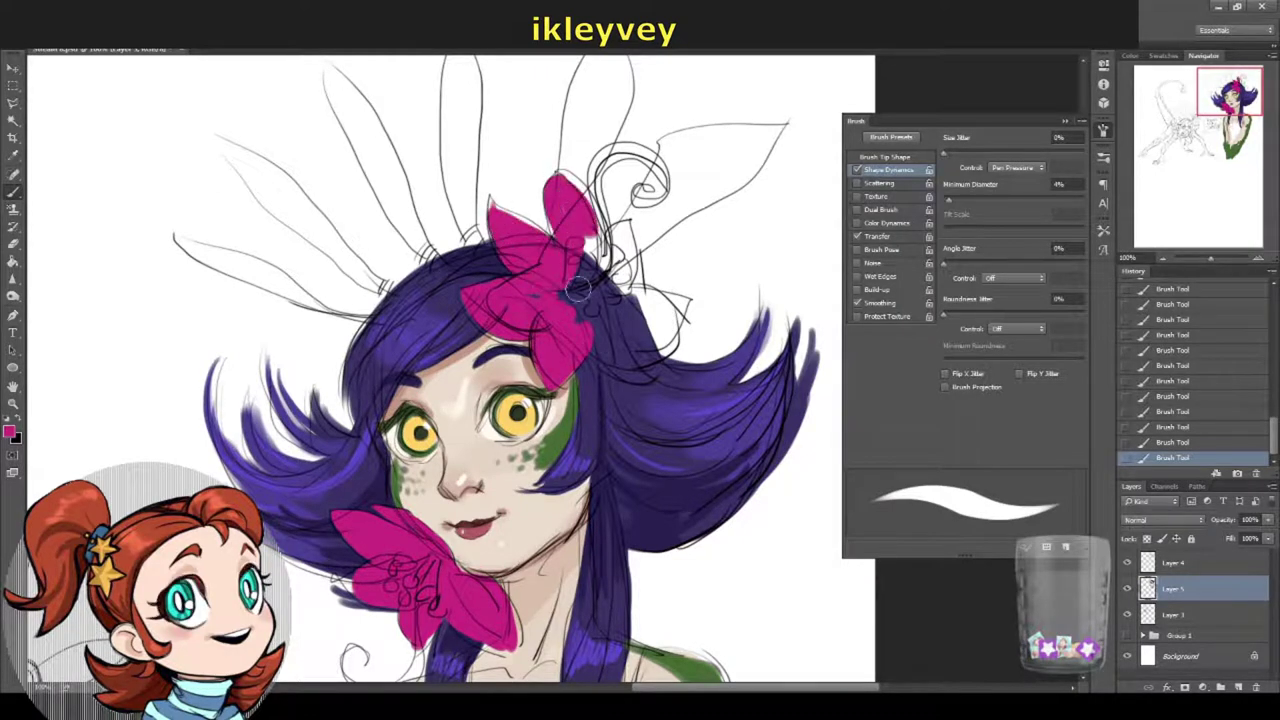
pyautogui.moveTo(565, 225); pyautogui.dragTo(595, 300)
pyautogui.moveTo(594, 241); pyautogui.dragTo(604, 235)
pyautogui.moveTo(578, 162); pyautogui.dragTo(612, 285)
pyautogui.moveTo(595, 225); pyautogui.dragTo(615, 300)
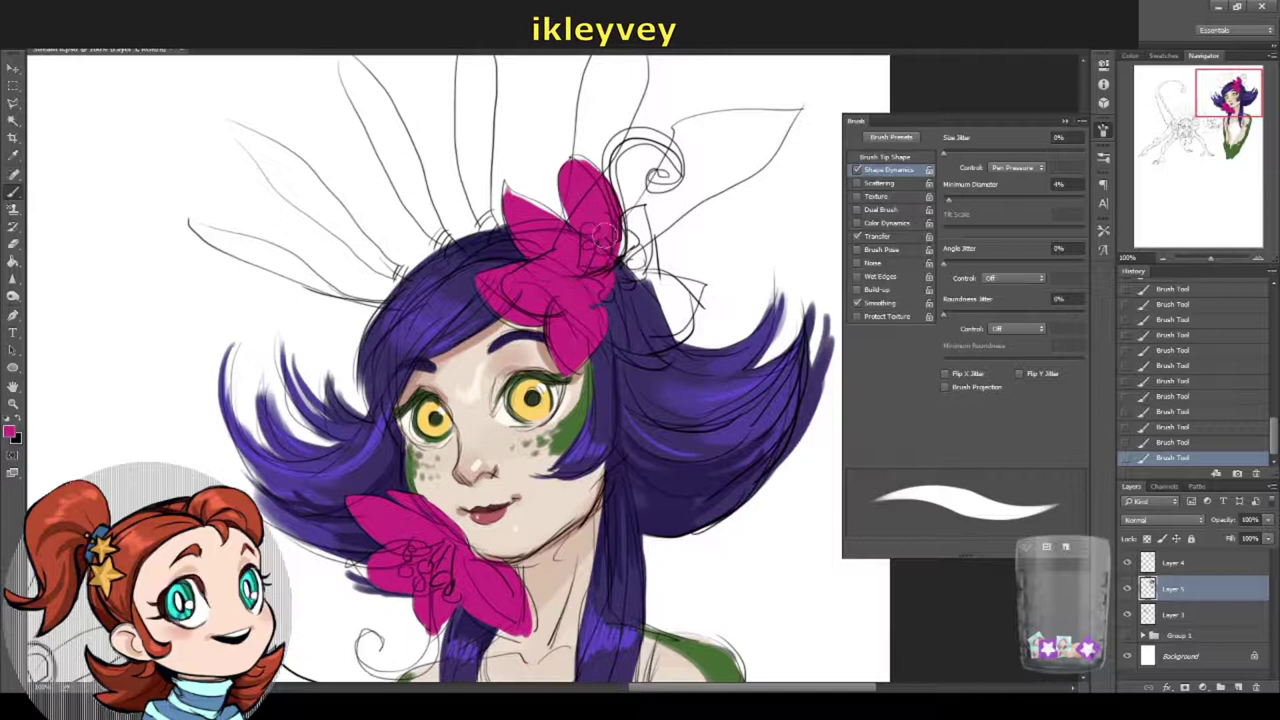
pyautogui.moveTo(625, 205)
pyautogui.mouseDown()
pyautogui.moveTo(612, 262)
pyautogui.moveTo(617, 297)
pyautogui.moveTo(665, 355)
pyautogui.mouseUp()
pyautogui.moveTo(590, 295); pyautogui.dragTo(678, 340)
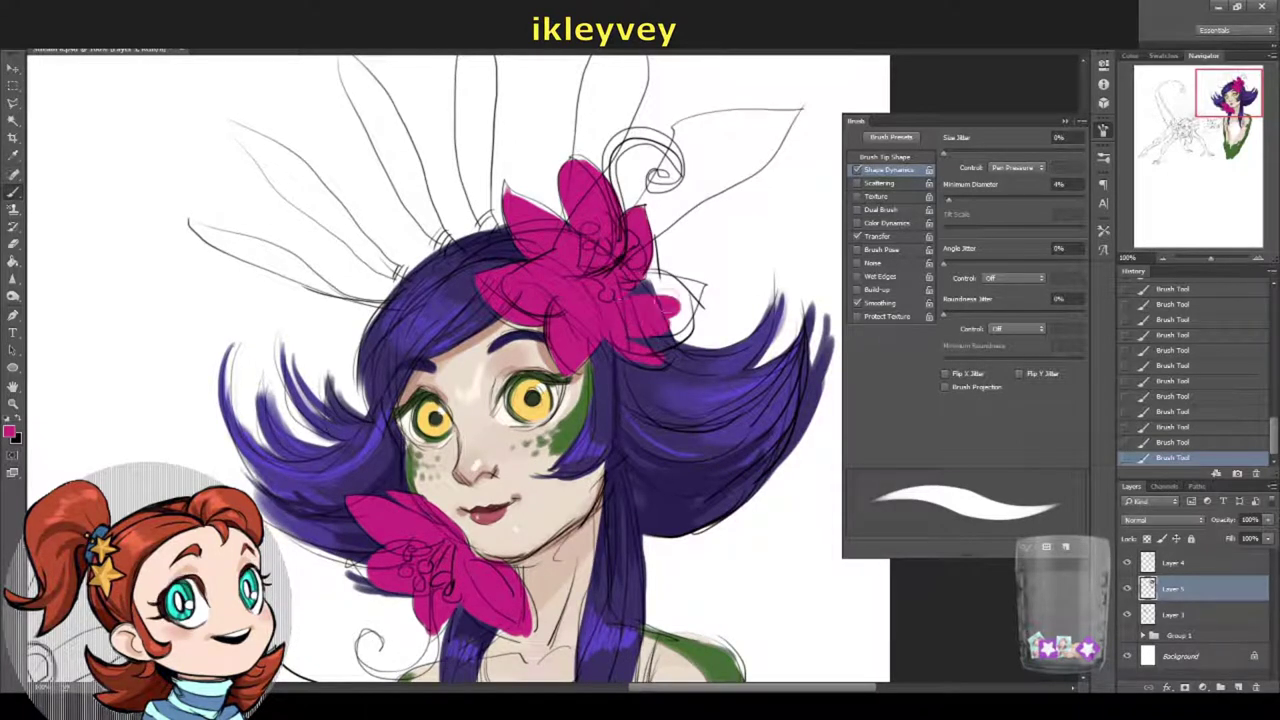
pyautogui.moveTo(675, 278)
pyautogui.mouseDown()
pyautogui.moveTo(623, 282)
pyautogui.moveTo(690, 330)
pyautogui.moveTo(635, 345)
pyautogui.moveTo(622, 290)
pyautogui.mouseUp()
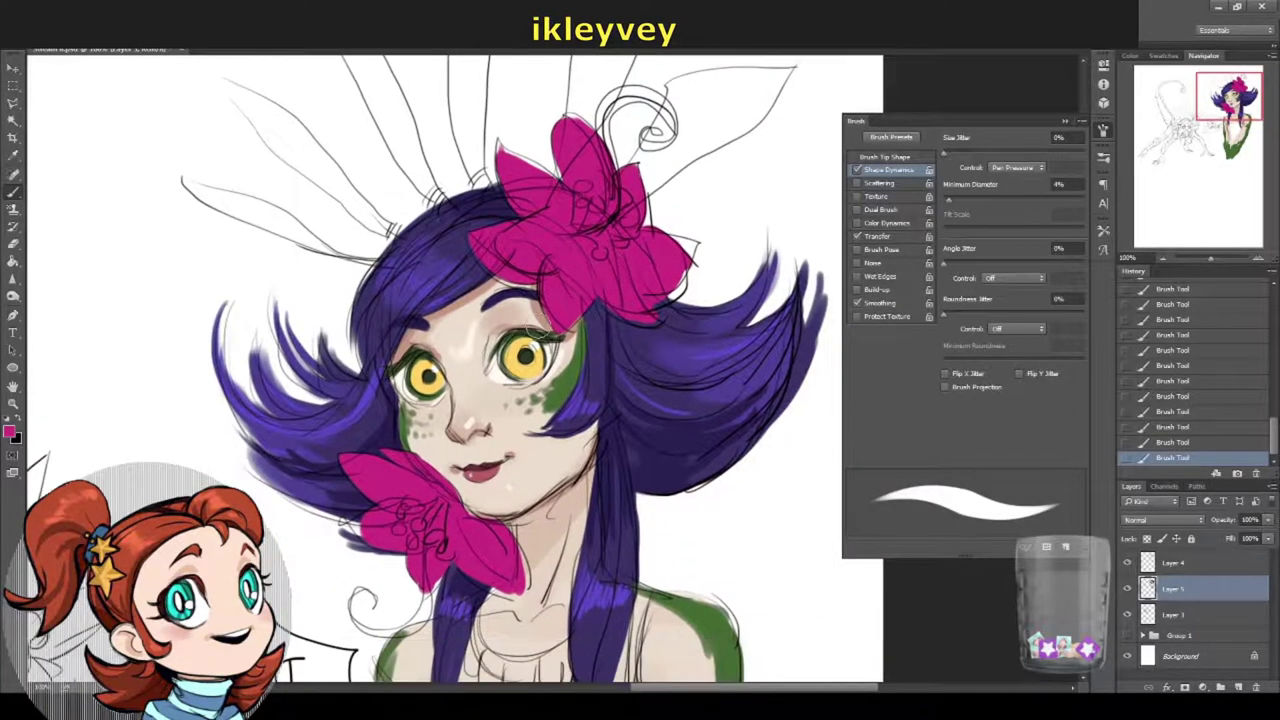
# Step: Switch to golden yellow with a fine brush and paint the lower flower's curled tendril and stamen dots
pyautogui.rightClick(540, 458)
pyautogui.click(668, 472)
pyautogui.click(369, 600)
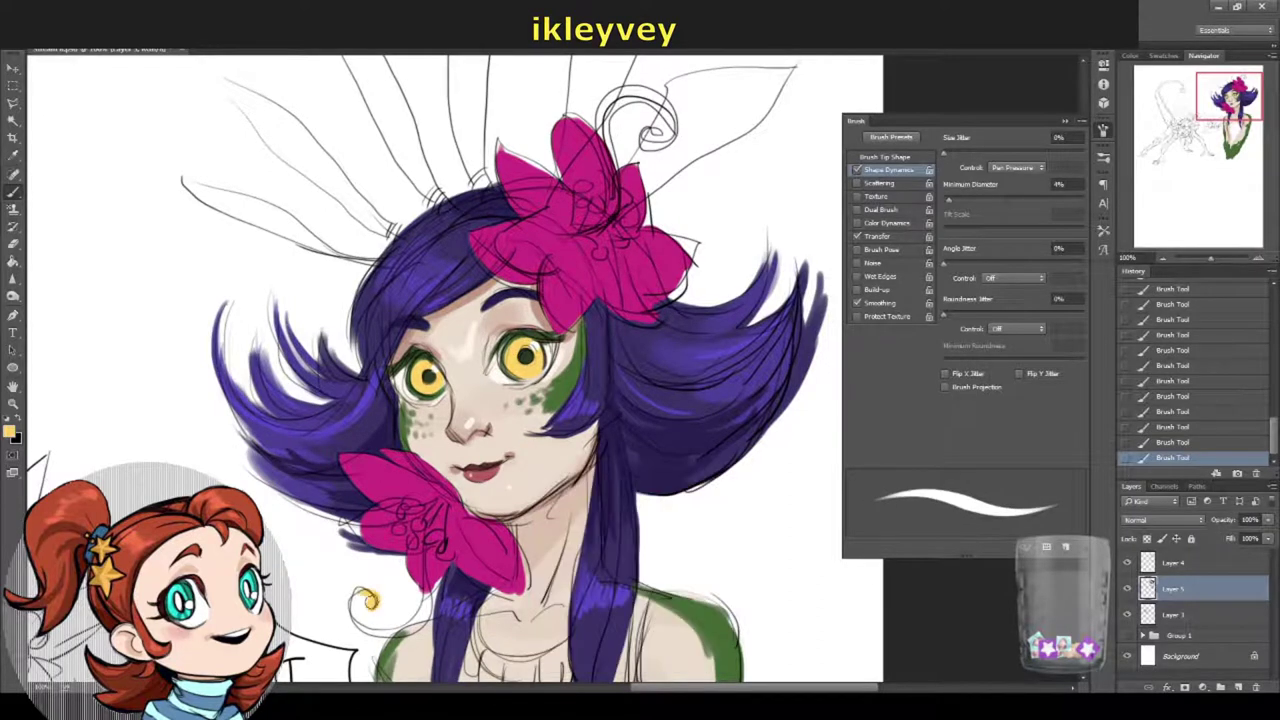
pyautogui.moveTo(365, 598); pyautogui.dragTo(367, 614)
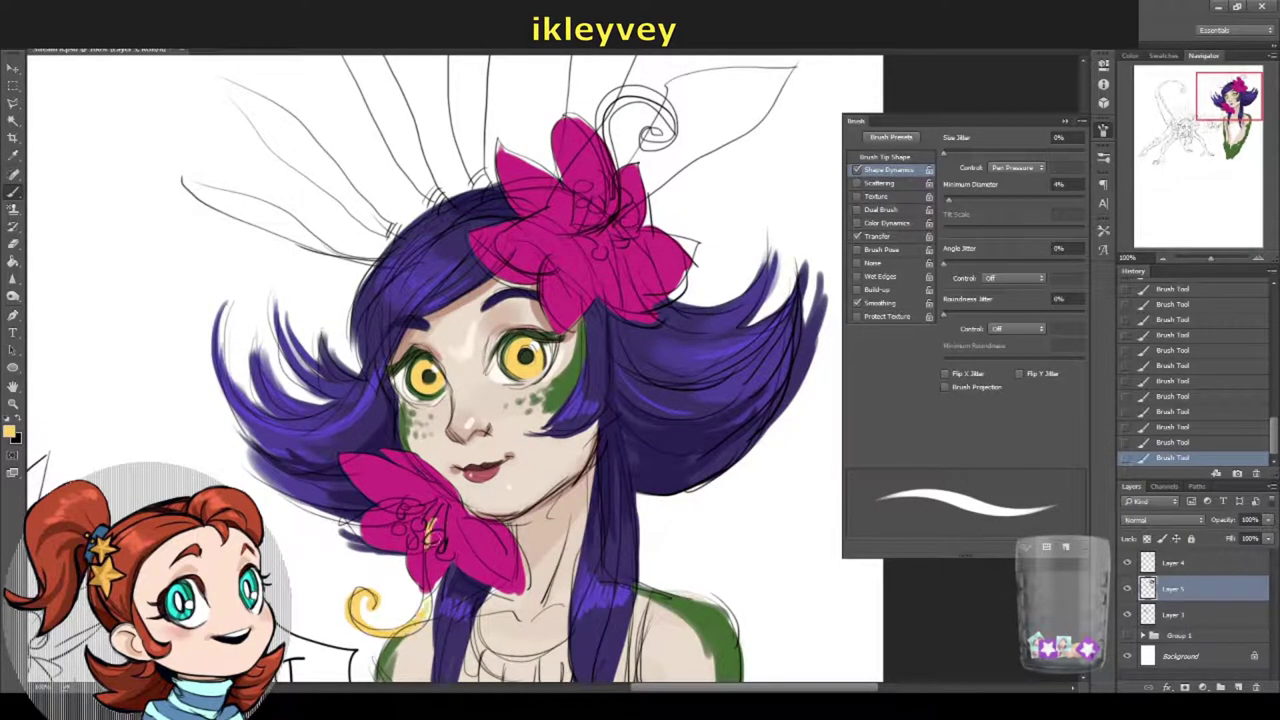
pyautogui.moveTo(424, 569); pyautogui.dragTo(417, 526)
pyautogui.click(407, 513)
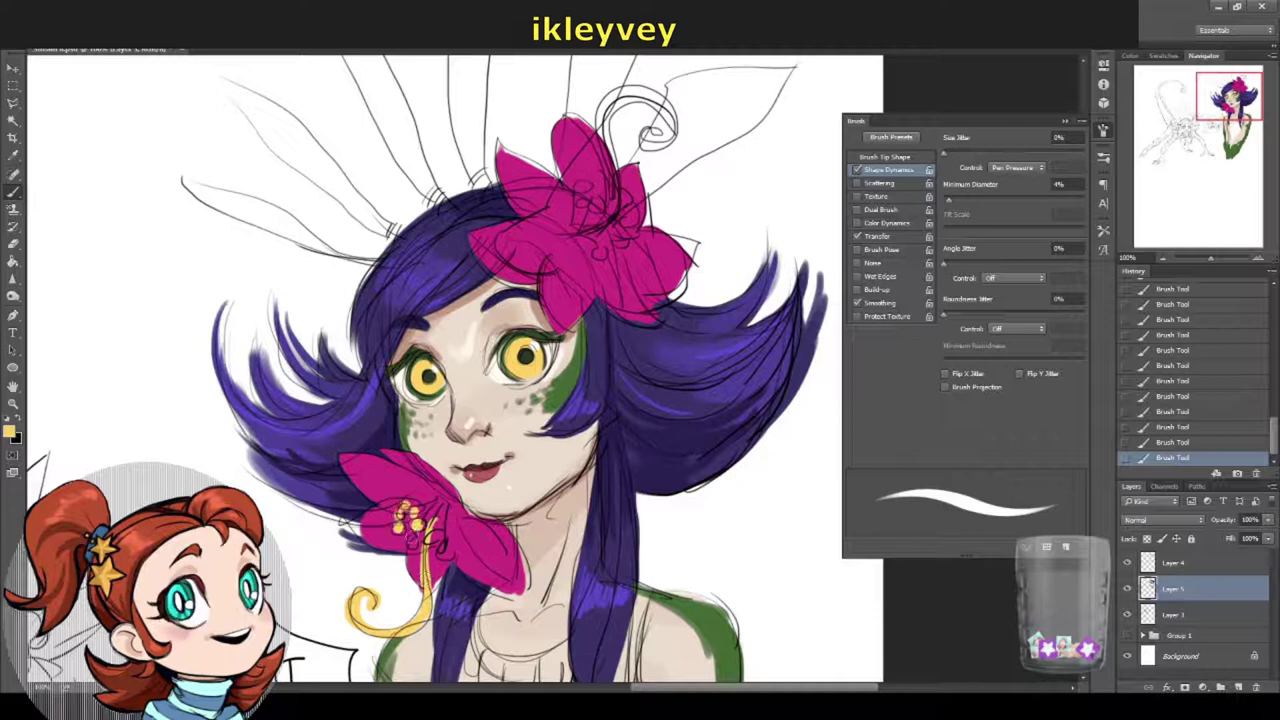
# Step: Paint the hair flower's stamen dots and spiral tendril golden yellow
pyautogui.moveTo(475, 389); pyautogui.dragTo(440, 484)
pyautogui.click(545, 285)
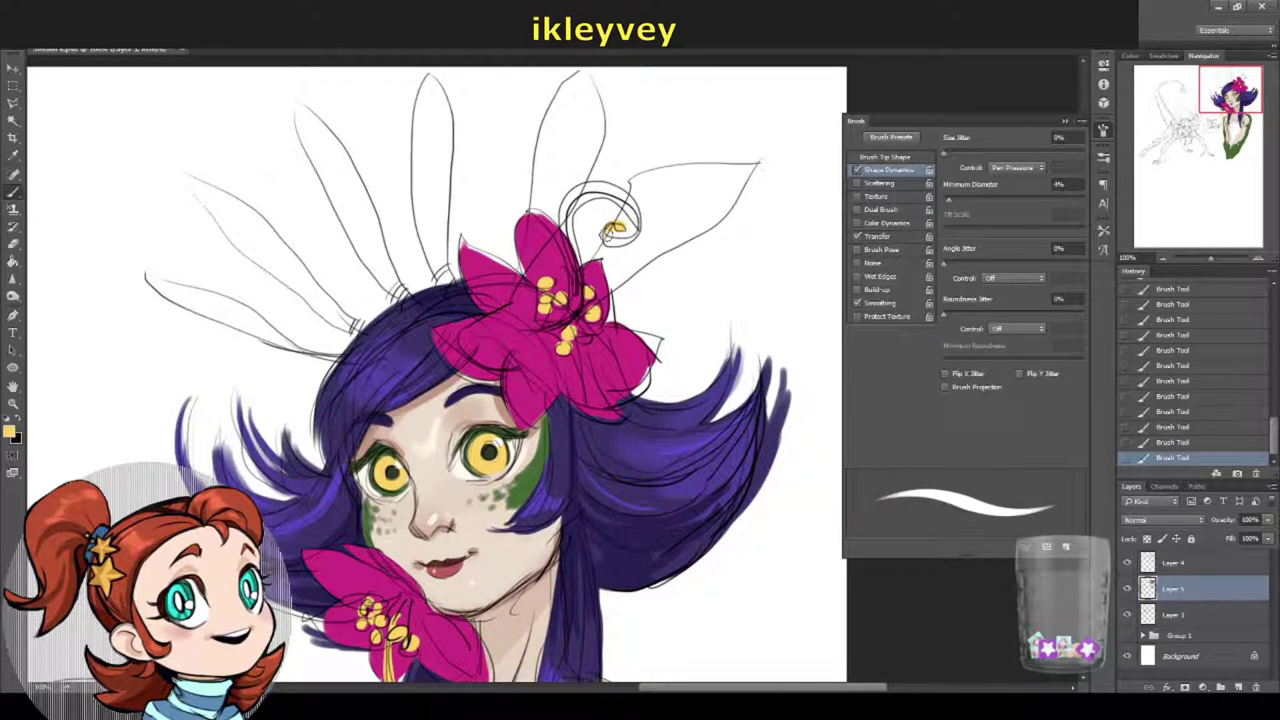
pyautogui.moveTo(615, 230)
pyautogui.mouseDown()
pyautogui.moveTo(570, 200)
pyautogui.moveTo(566, 242)
pyautogui.mouseUp()
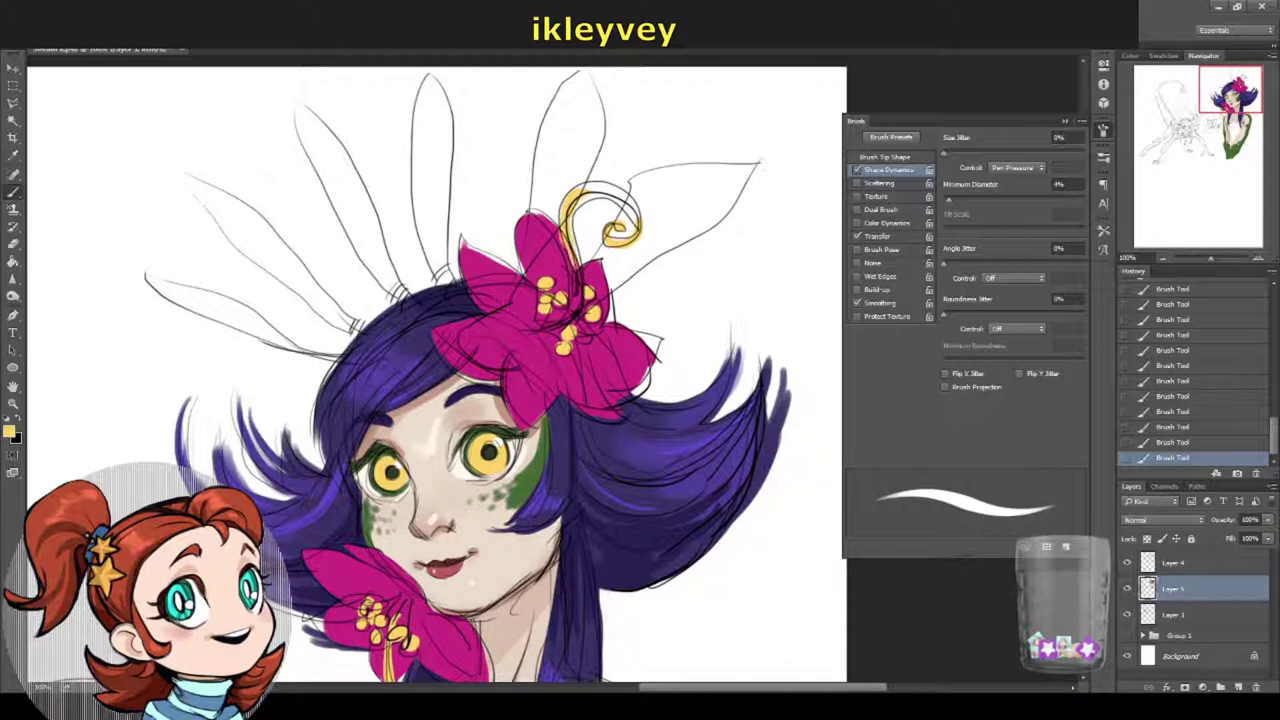
pyautogui.moveTo(604, 188); pyautogui.dragTo(566, 200)
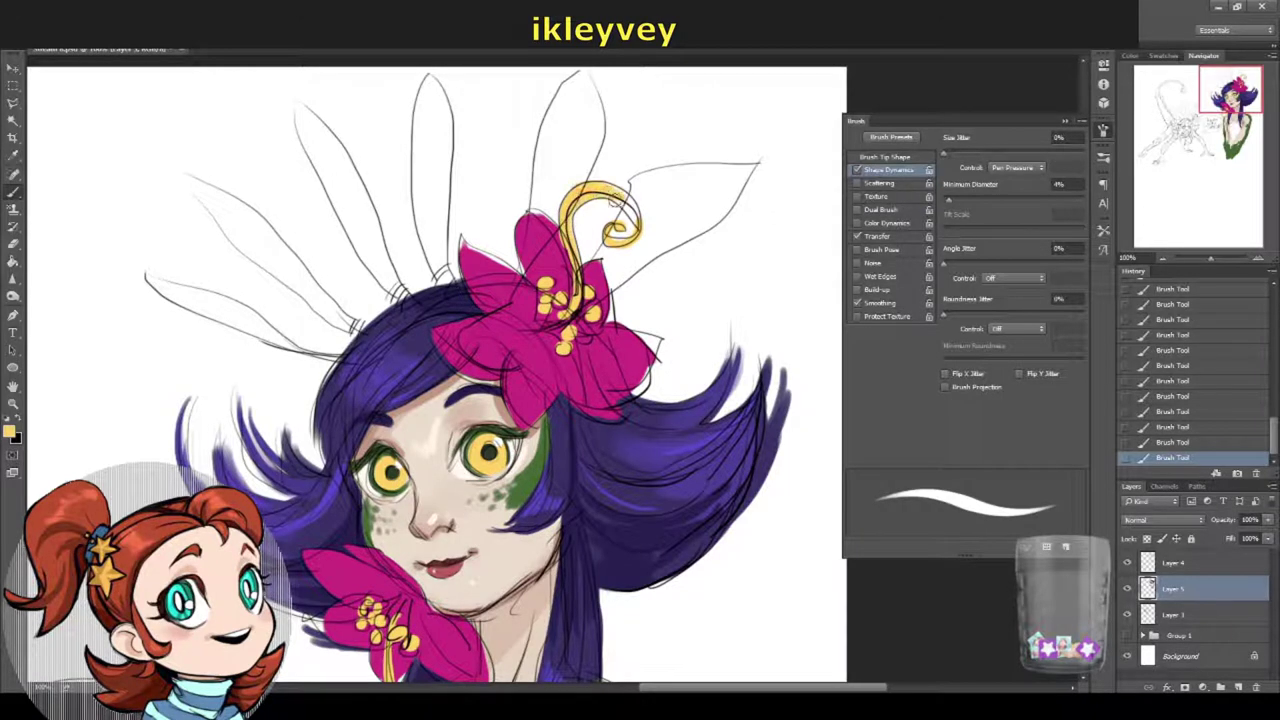
# Step: Choose a dark brown and paint the top's straps, neckline edge and looped collar
pyautogui.scroll(-4, 626, 234)
pyautogui.click(10, 432)
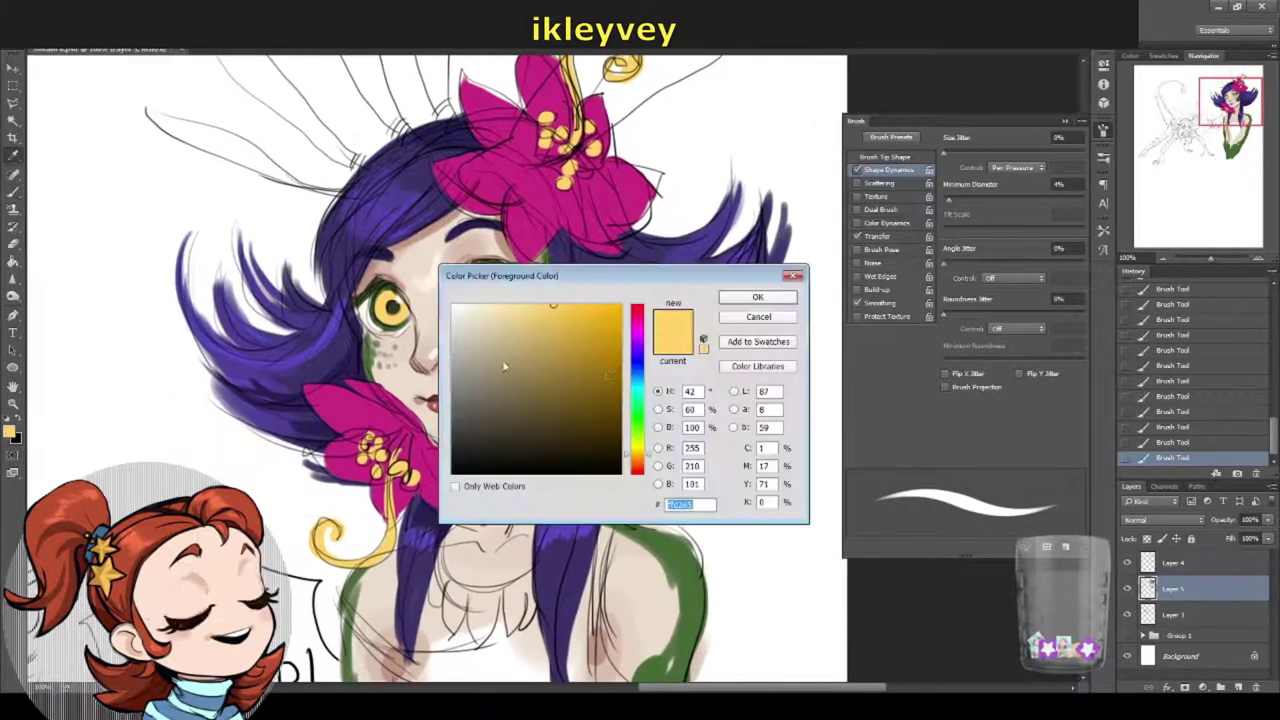
pyautogui.moveTo(638, 462); pyautogui.dragTo(638, 470)
pyautogui.click(757, 296)
pyautogui.scroll(-3, 450, 400)
pyautogui.moveTo(283, 484); pyautogui.dragTo(350, 552)
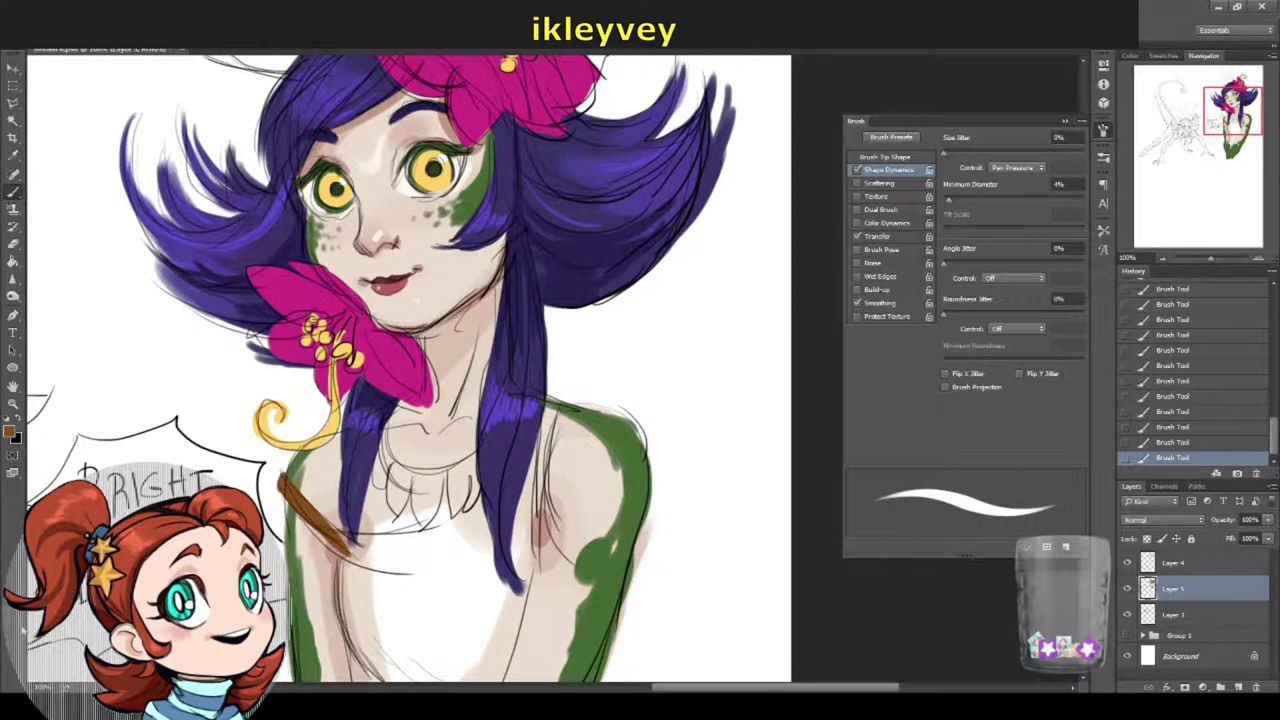
pyautogui.scroll(-3, 408, 370)
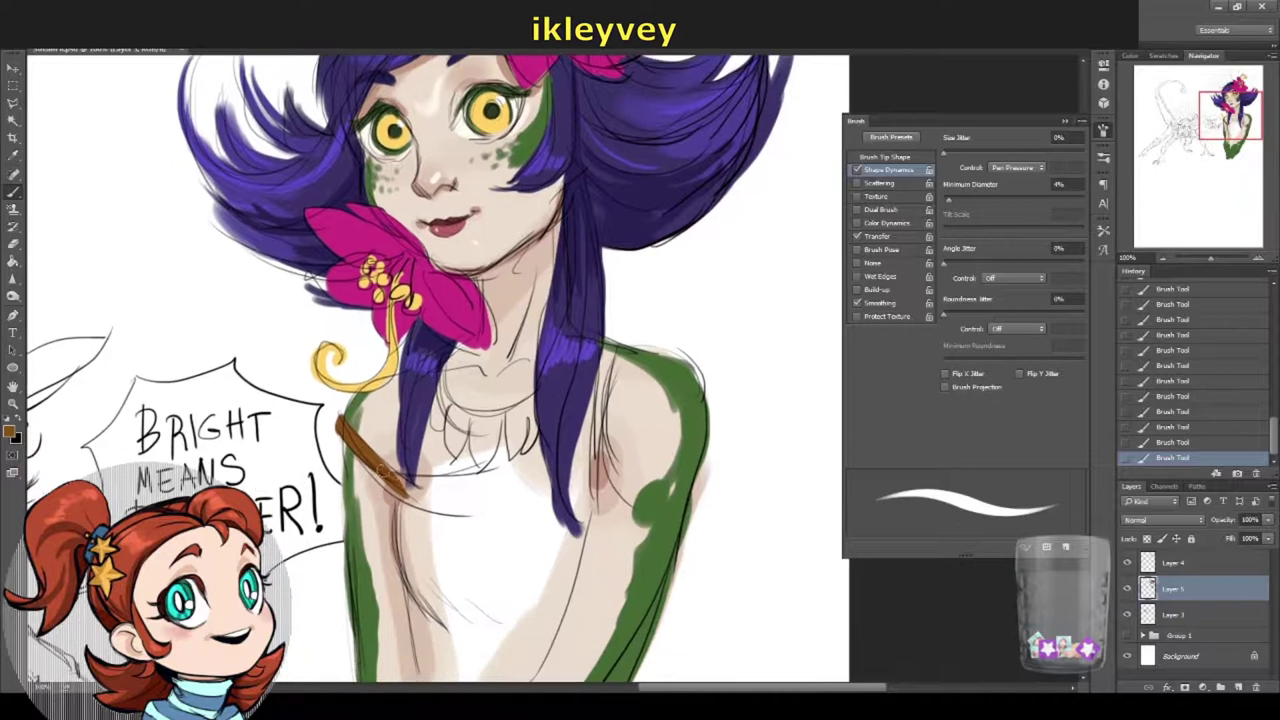
pyautogui.moveTo(380, 476)
pyautogui.mouseDown()
pyautogui.moveTo(505, 464)
pyautogui.moveTo(522, 444)
pyautogui.moveTo(453, 472)
pyautogui.moveTo(602, 364)
pyautogui.moveTo(592, 500)
pyautogui.mouseUp()
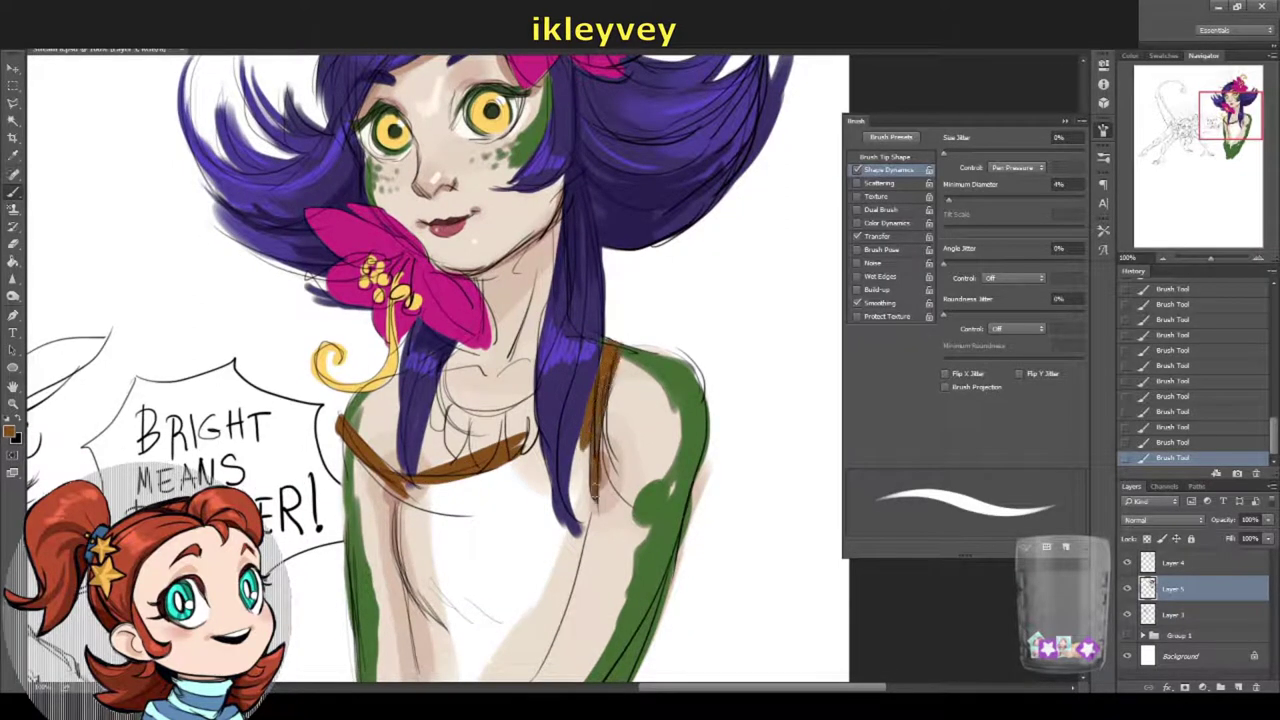
pyautogui.moveTo(438, 366)
pyautogui.mouseDown()
pyautogui.moveTo(500, 414)
pyautogui.moveTo(534, 402)
pyautogui.mouseUp()
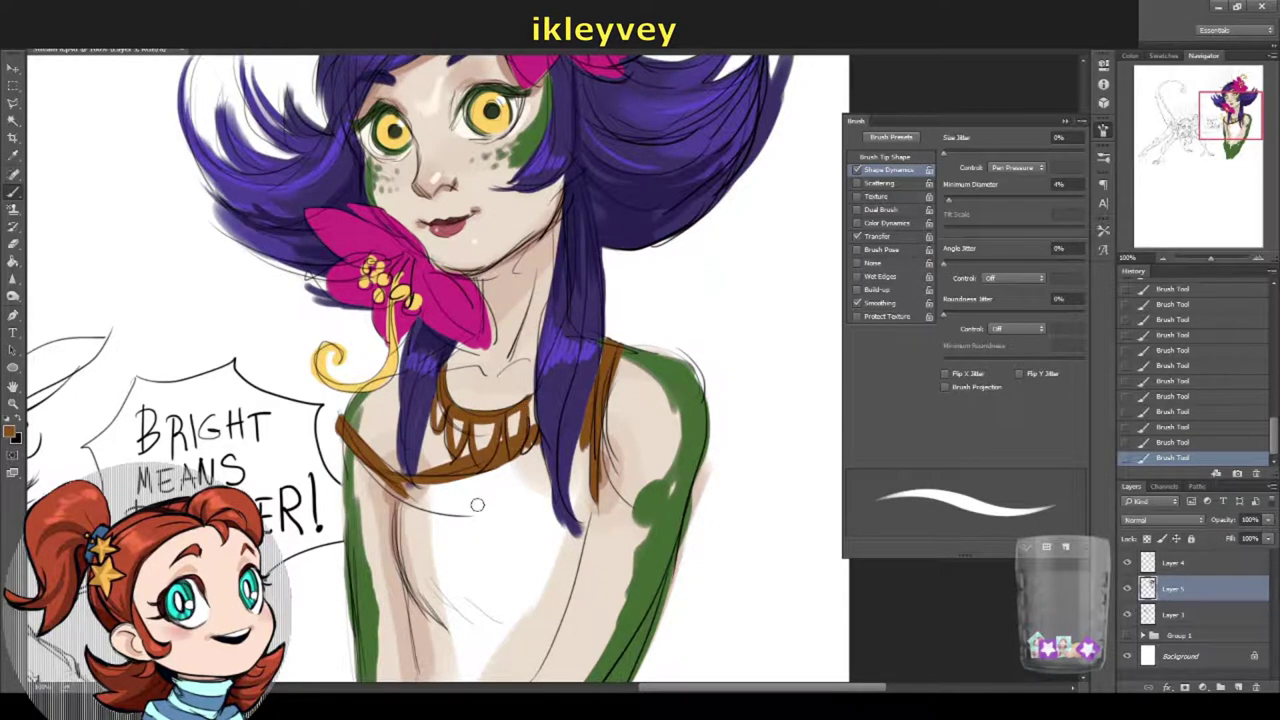
# Step: Pick a lighter brown and fill the body of the top, including the area behind the long hair lock
pyautogui.moveTo(405, 475)
pyautogui.mouseDown()
pyautogui.moveTo(400, 437)
pyautogui.moveTo(406, 522)
pyautogui.moveTo(455, 580)
pyautogui.moveTo(449, 564)
pyautogui.moveTo(518, 442)
pyautogui.moveTo(505, 520)
pyautogui.moveTo(432, 575)
pyautogui.moveTo(462, 602)
pyautogui.moveTo(545, 520)
pyautogui.moveTo(521, 514)
pyautogui.mouseUp()
pyautogui.click(12, 432)
pyautogui.click(757, 294)
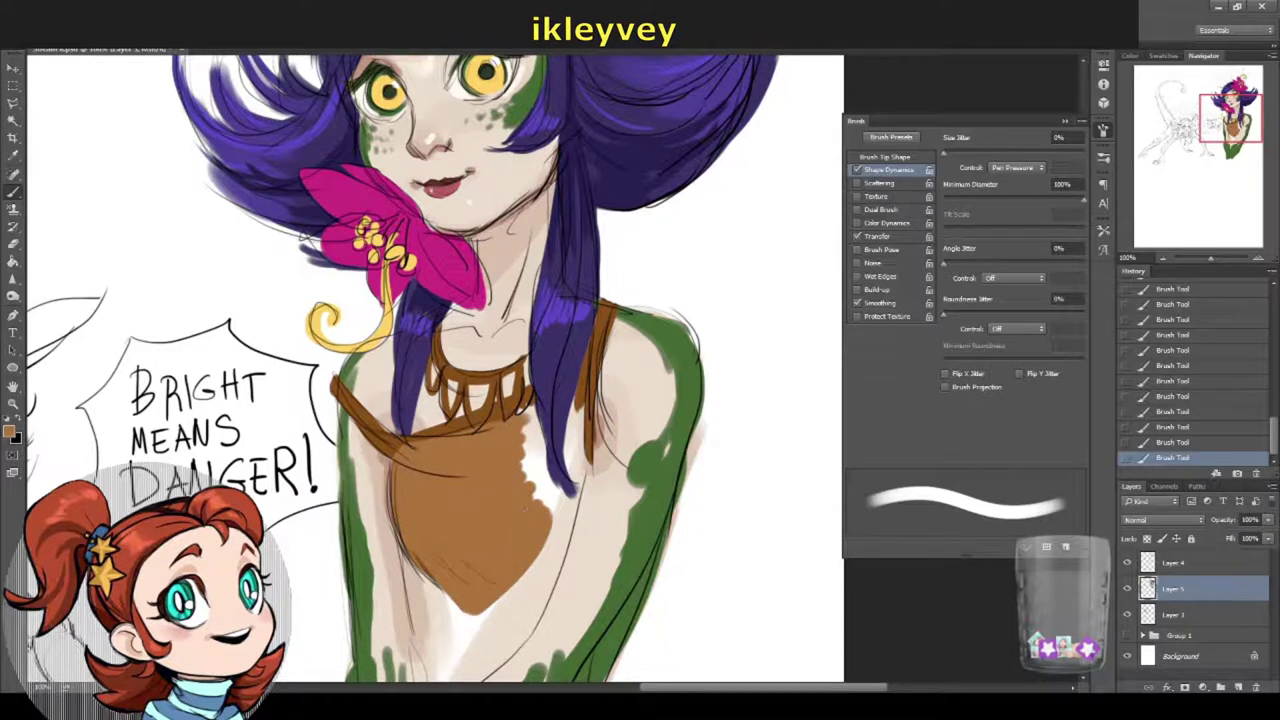
pyautogui.moveTo(528, 410)
pyautogui.mouseDown()
pyautogui.moveTo(555, 522)
pyautogui.moveTo(545, 440)
pyautogui.moveTo(586, 403)
pyautogui.mouseUp()
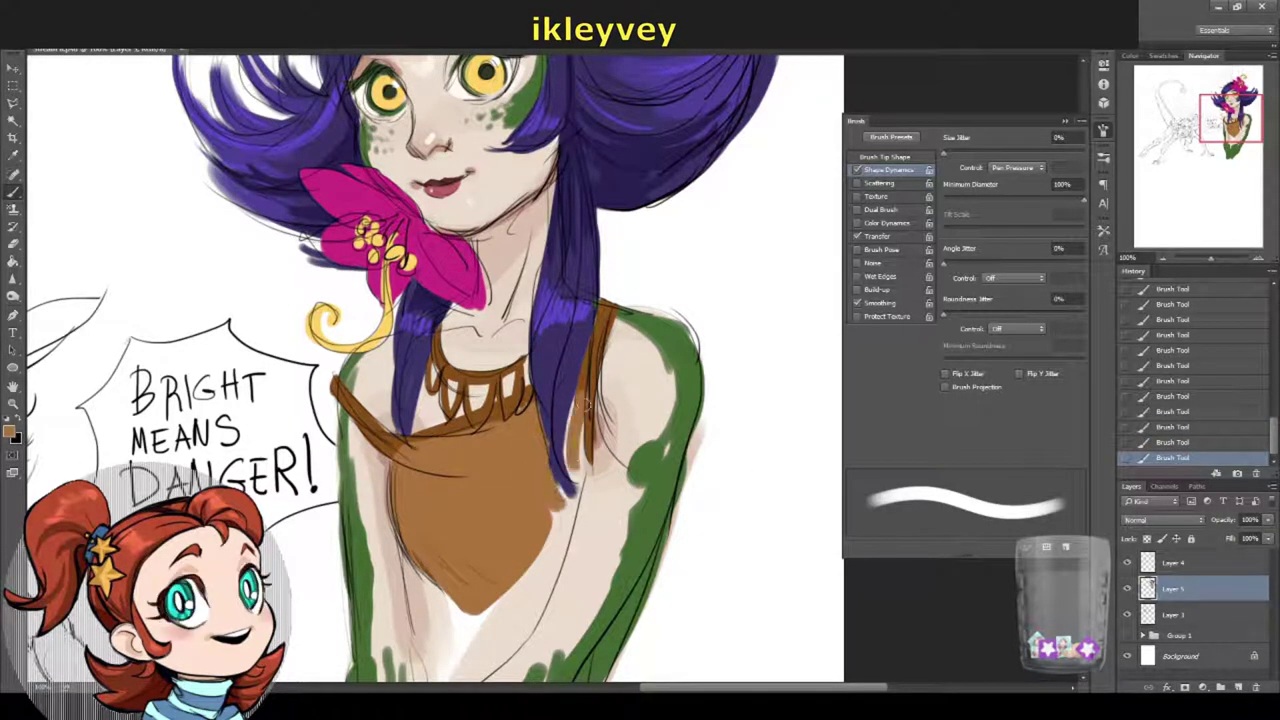
pyautogui.moveTo(575, 490); pyautogui.dragTo(548, 535)
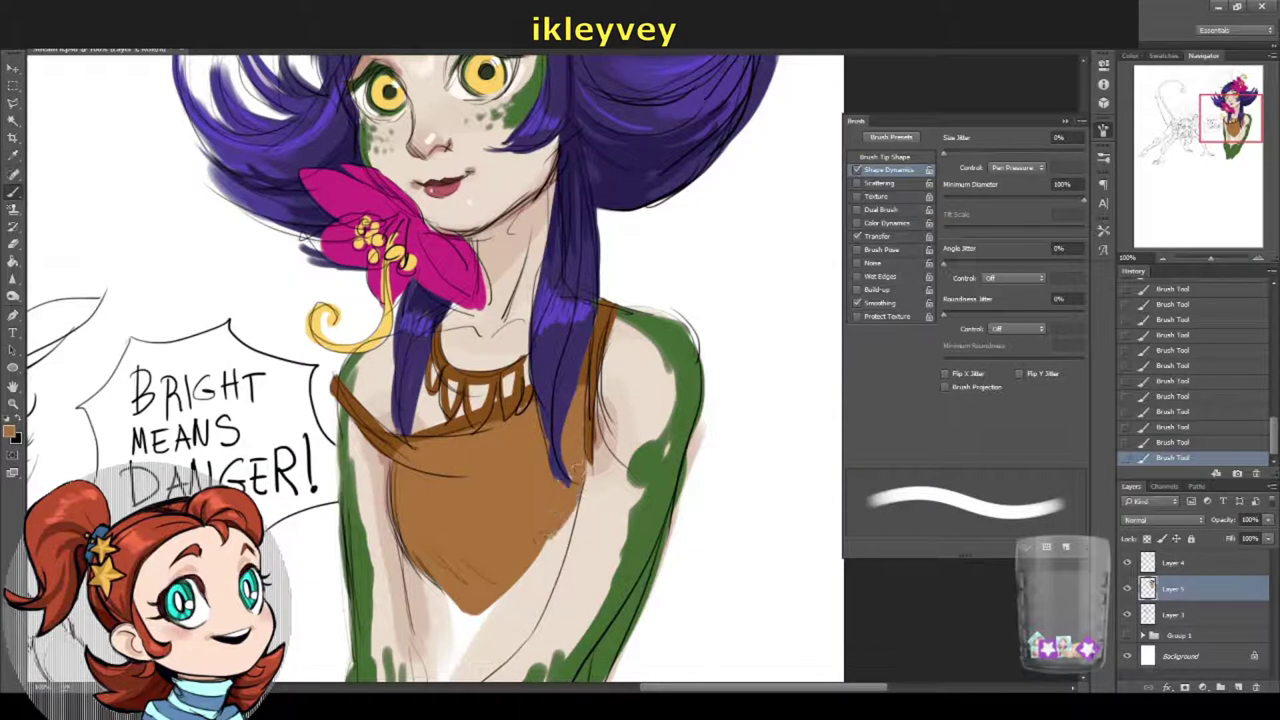
# Step: Sample the hair colour, pick a brighter blue-purple, set the brush's minimum diameter to 0% and paint the bases of the three leftmost head feathers
pyautogui.scroll(5, 78, 410)
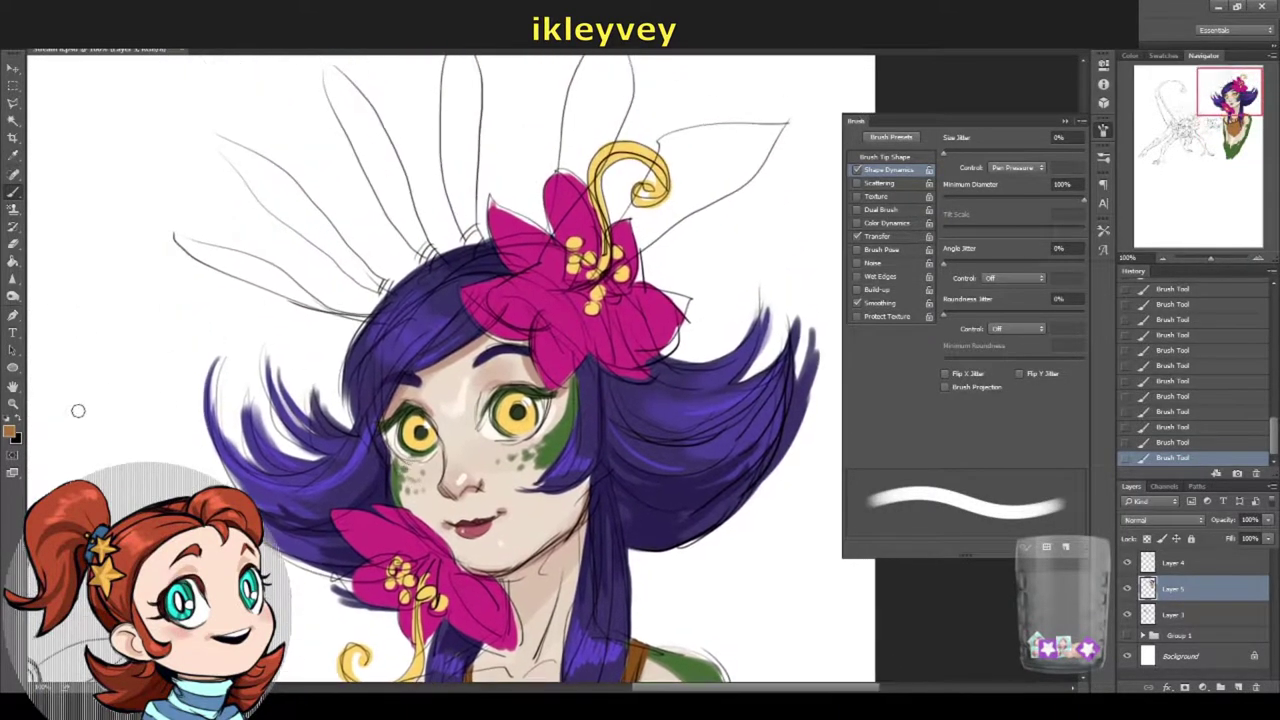
pyautogui.keyDown('alt'); pyautogui.click(460, 379); pyautogui.keyUp('alt')
pyautogui.moveTo(440, 420); pyautogui.dragTo(454, 444)
pyautogui.keyDown('alt'); pyautogui.click(379, 371); pyautogui.keyUp('alt')
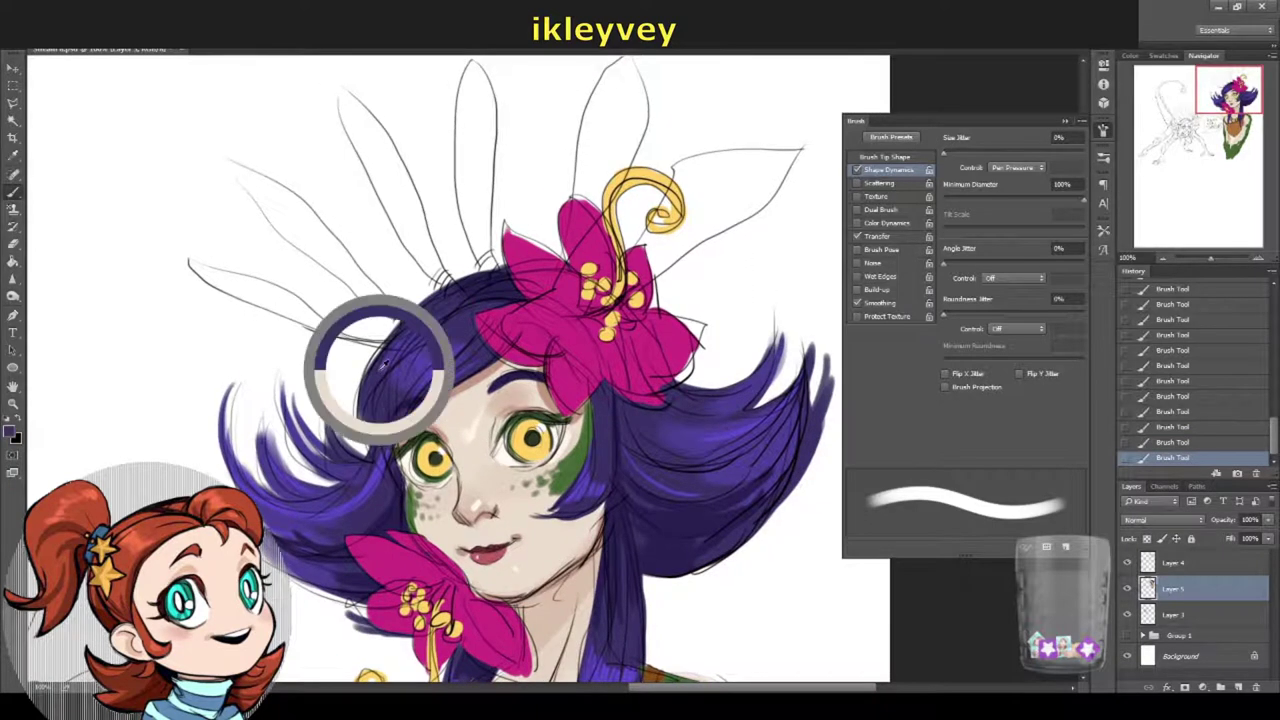
pyautogui.press('F6')
pyautogui.click(552, 371)
pyautogui.click(757, 297)
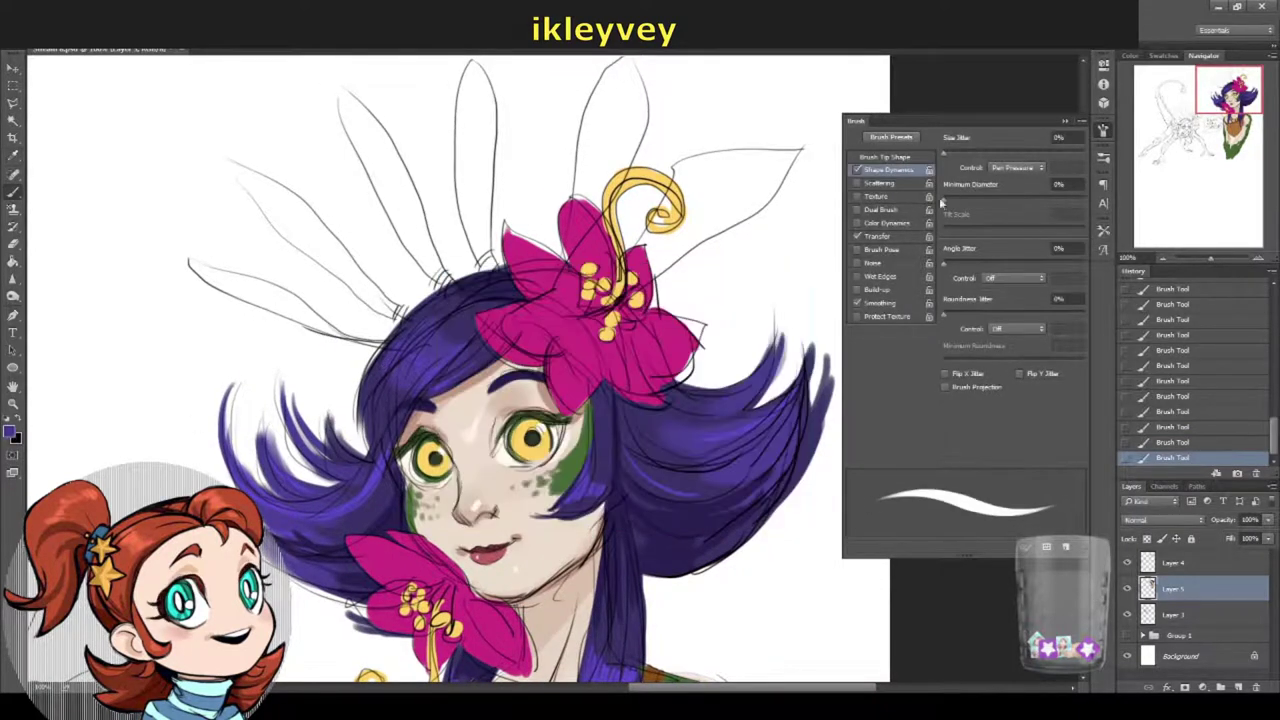
pyautogui.moveTo(293, 316); pyautogui.dragTo(382, 349)
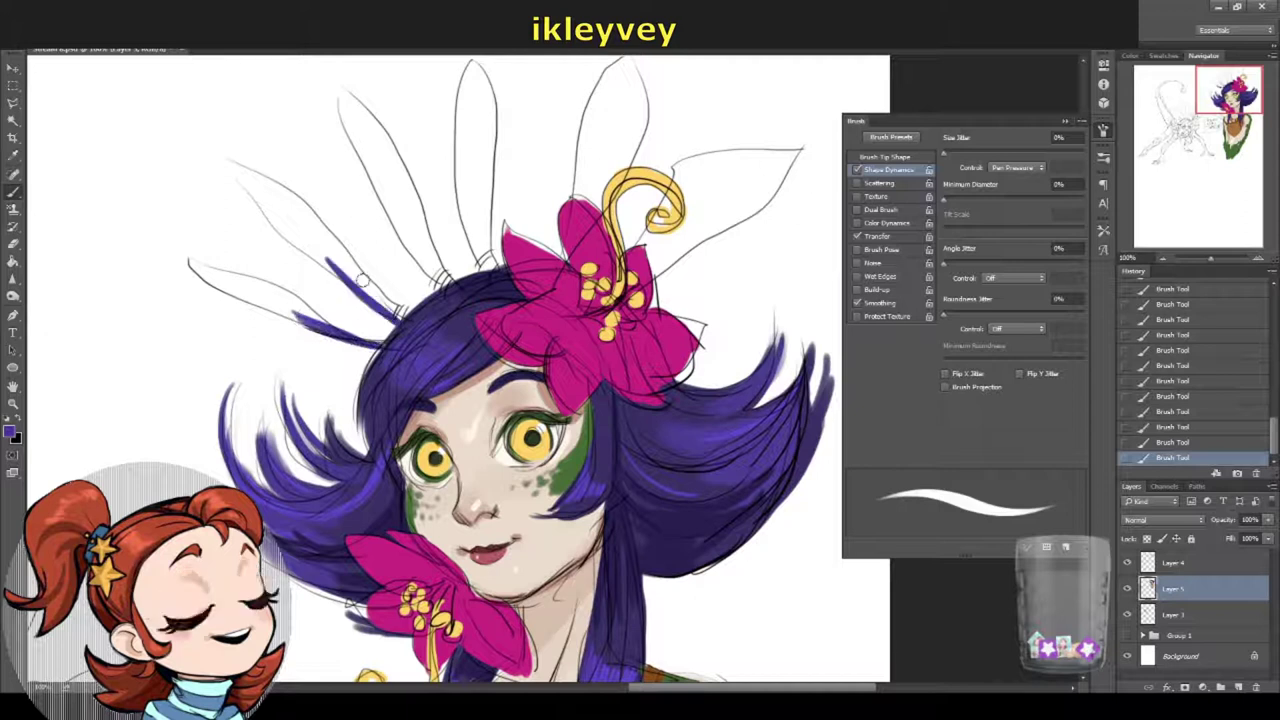
pyautogui.moveTo(326, 260); pyautogui.dragTo(404, 316)
pyautogui.moveTo(384, 195); pyautogui.dragTo(445, 288)
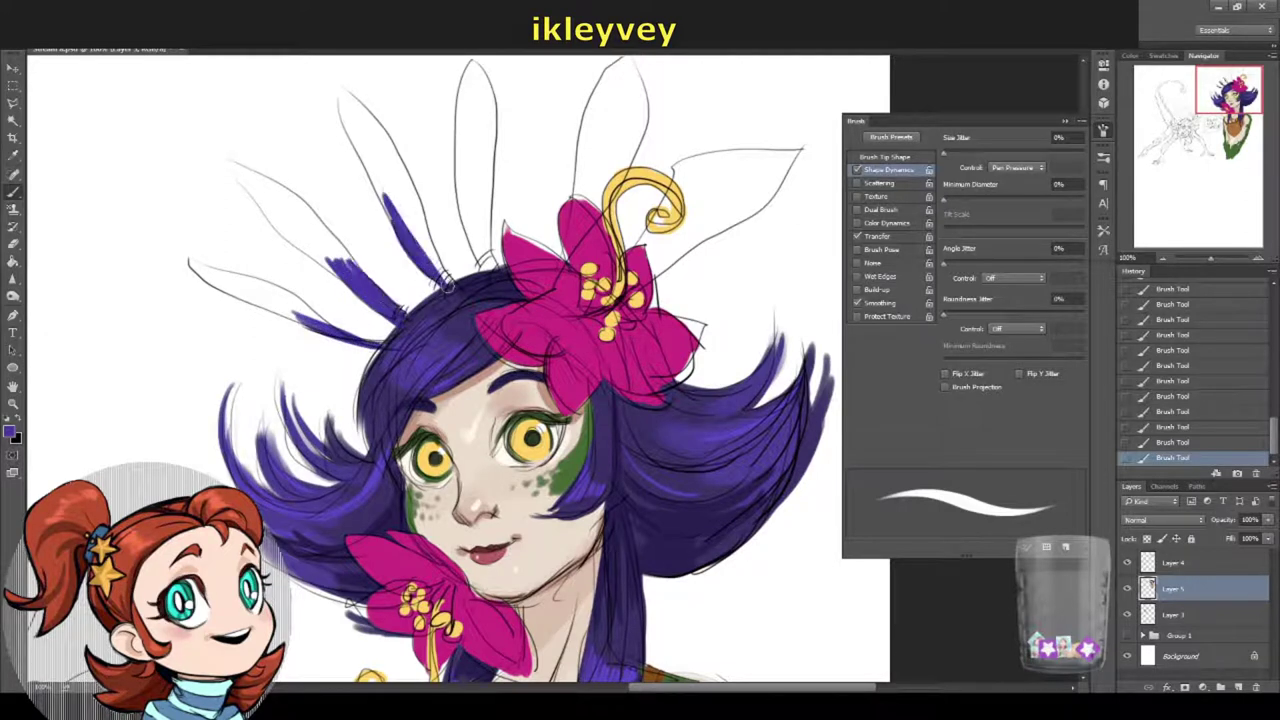
# Step: Paint jagged blue-purple bases on the tall central feather and the two feathers behind the hair flower
pyautogui.moveTo(410, 212)
pyautogui.mouseDown()
pyautogui.moveTo(452, 290)
pyautogui.moveTo(410, 192)
pyautogui.moveTo(490, 266)
pyautogui.moveTo(482, 182)
pyautogui.mouseUp()
pyautogui.hotkey('ctrl', 'z')
pyautogui.moveTo(466, 166)
pyautogui.mouseDown()
pyautogui.moveTo(490, 258)
pyautogui.moveTo(480, 168)
pyautogui.mouseUp()
pyautogui.moveTo(602, 210)
pyautogui.mouseDown()
pyautogui.moveTo(584, 160)
pyautogui.moveTo(600, 186)
pyautogui.mouseUp()
pyautogui.moveTo(658, 252); pyautogui.dragTo(660, 282)
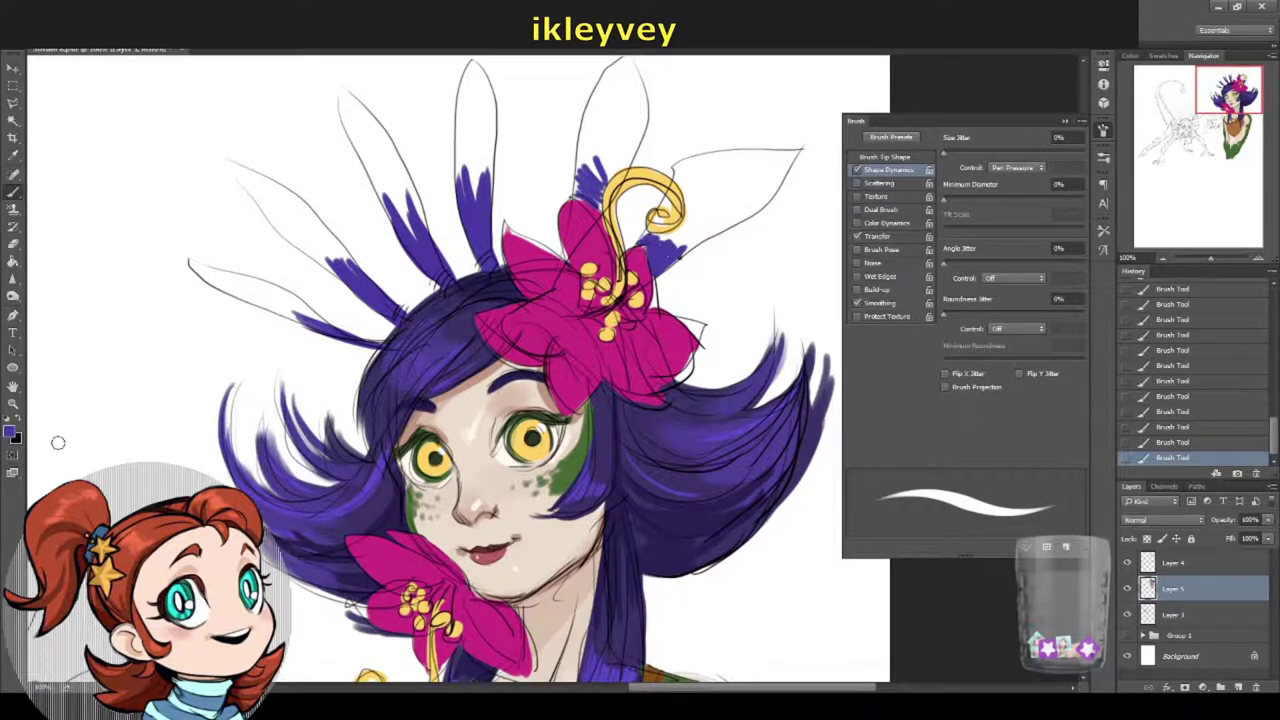
# Step: Choose a brighter violet and fill the two tall feathers above the forehead up to their tips
pyautogui.click(12, 432)
pyautogui.click(600, 330)
pyautogui.click(757, 300)
pyautogui.moveTo(405, 226)
pyautogui.mouseDown()
pyautogui.moveTo(340, 92)
pyautogui.moveTo(382, 180)
pyautogui.mouseUp()
pyautogui.moveTo(346, 96); pyautogui.dragTo(422, 242)
pyautogui.moveTo(474, 81)
pyautogui.mouseDown()
pyautogui.moveTo(494, 119)
pyautogui.moveTo(482, 222)
pyautogui.mouseUp()
pyautogui.moveTo(486, 120)
pyautogui.mouseDown()
pyautogui.moveTo(492, 245)
pyautogui.moveTo(504, 183)
pyautogui.mouseUp()
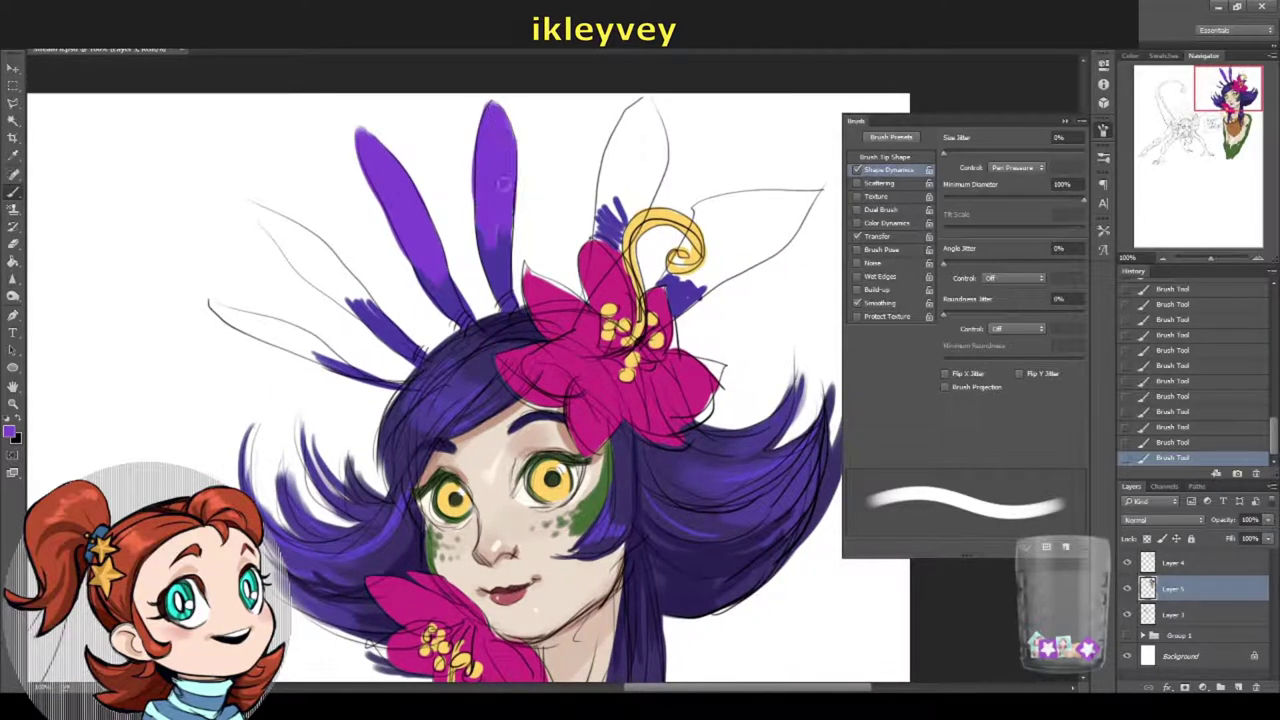
# Step: Fill the feather directly above the hair flower and the second-lowest feather on the opposite side with violet
pyautogui.moveTo(640, 100); pyautogui.dragTo(612, 195)
pyautogui.moveTo(604, 140); pyautogui.dragTo(610, 222)
pyautogui.moveTo(644, 110)
pyautogui.mouseDown()
pyautogui.moveTo(622, 220)
pyautogui.moveTo(645, 178)
pyautogui.mouseUp()
pyautogui.moveTo(645, 170); pyautogui.dragTo(650, 115)
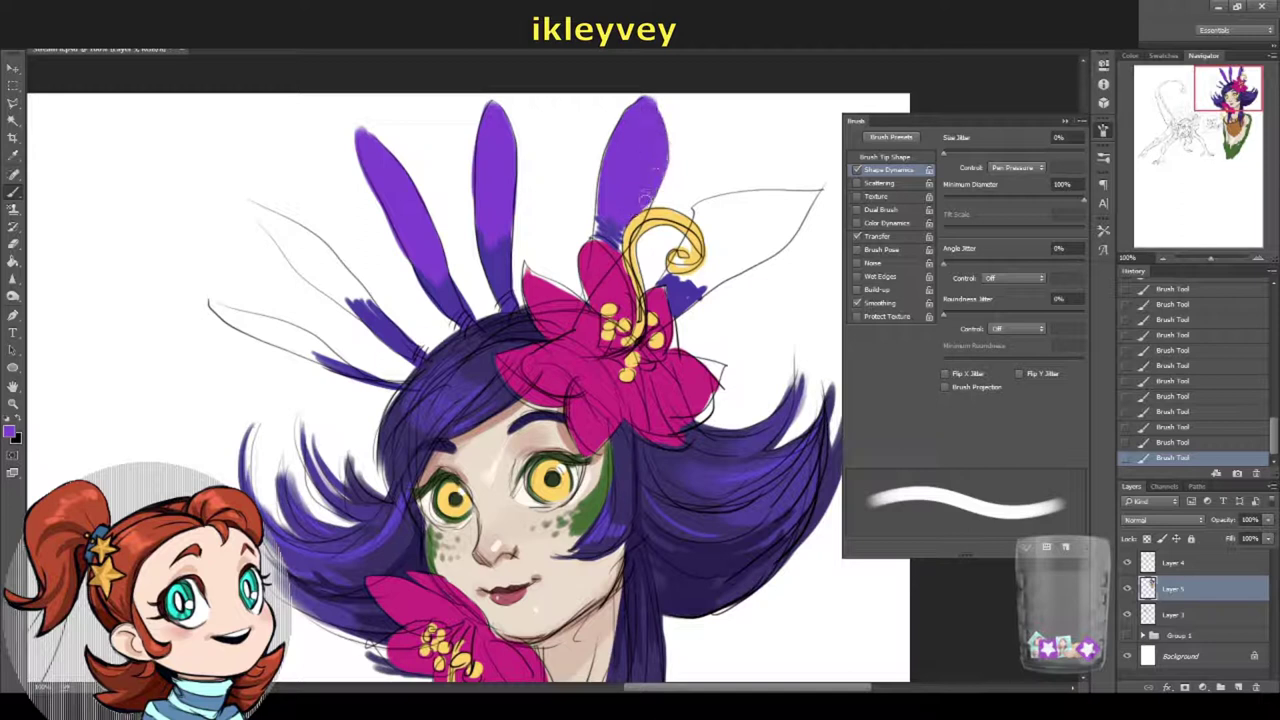
pyautogui.moveTo(316, 292); pyautogui.dragTo(378, 273)
pyautogui.moveTo(322, 182)
pyautogui.mouseDown()
pyautogui.moveTo(410, 284)
pyautogui.moveTo(345, 205)
pyautogui.moveTo(428, 282)
pyautogui.mouseUp()
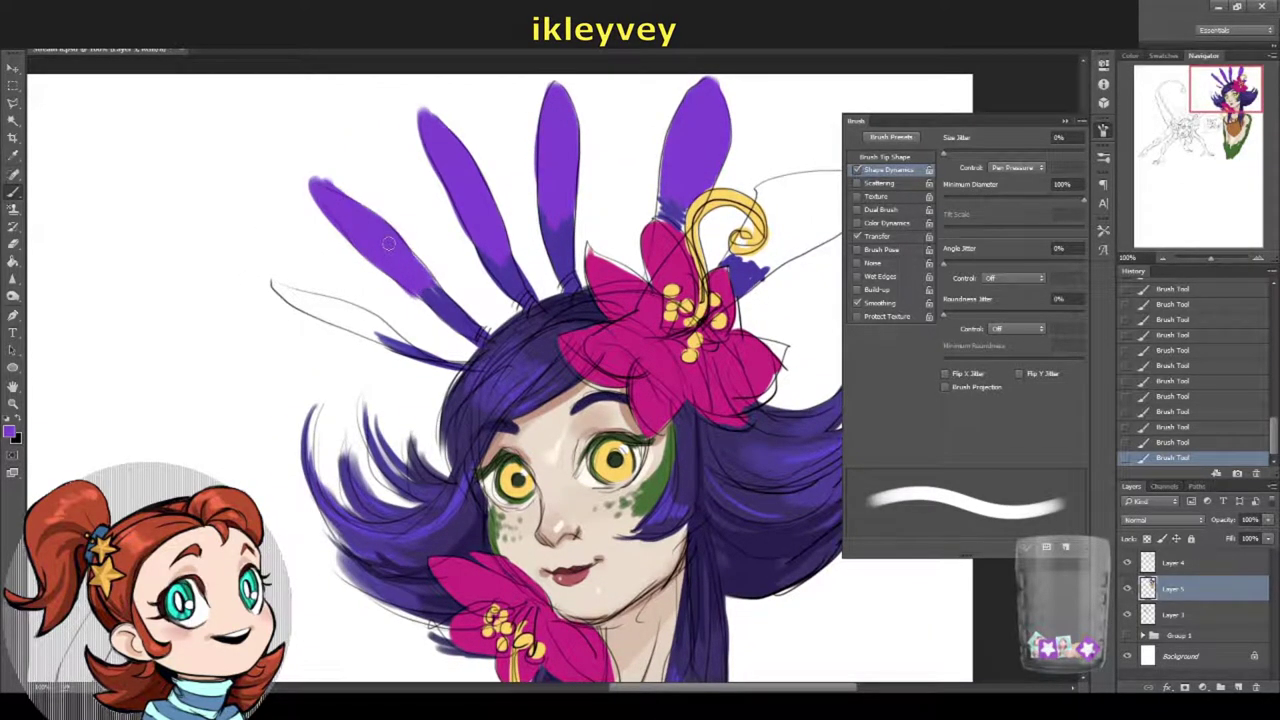
# Step: Paint the lowest feather and the feather behind the golden tendril violet
pyautogui.moveTo(276, 286); pyautogui.dragTo(372, 344)
pyautogui.moveTo(275, 288); pyautogui.dragTo(410, 350)
pyautogui.moveTo(690, 320); pyautogui.dragTo(555, 380)
pyautogui.moveTo(628, 318); pyautogui.dragTo(730, 232)
pyautogui.moveTo(632, 294); pyautogui.dragTo(730, 234)
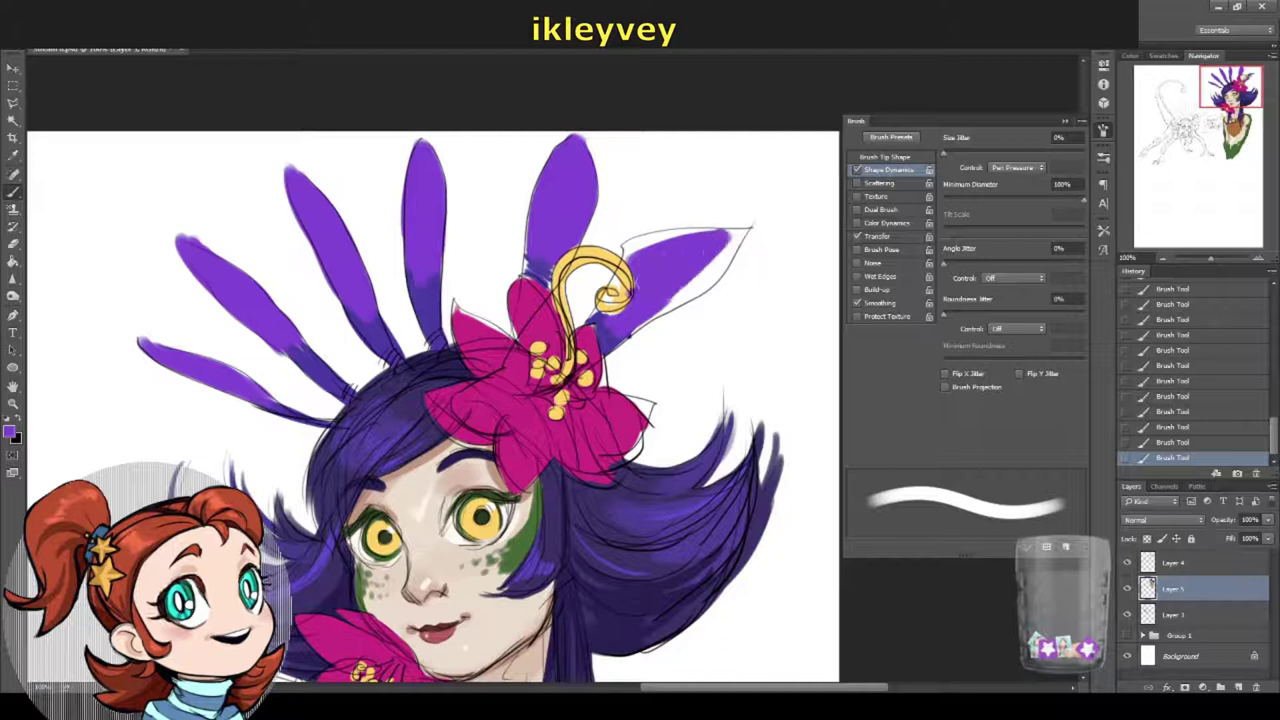
# Step: Sample the flower's magenta, lock the transparent pixels of Layer 5 and paint magenta bands and spots on the violet feathers
pyautogui.keyDown('alt'); pyautogui.click(490, 358); pyautogui.keyUp('alt')
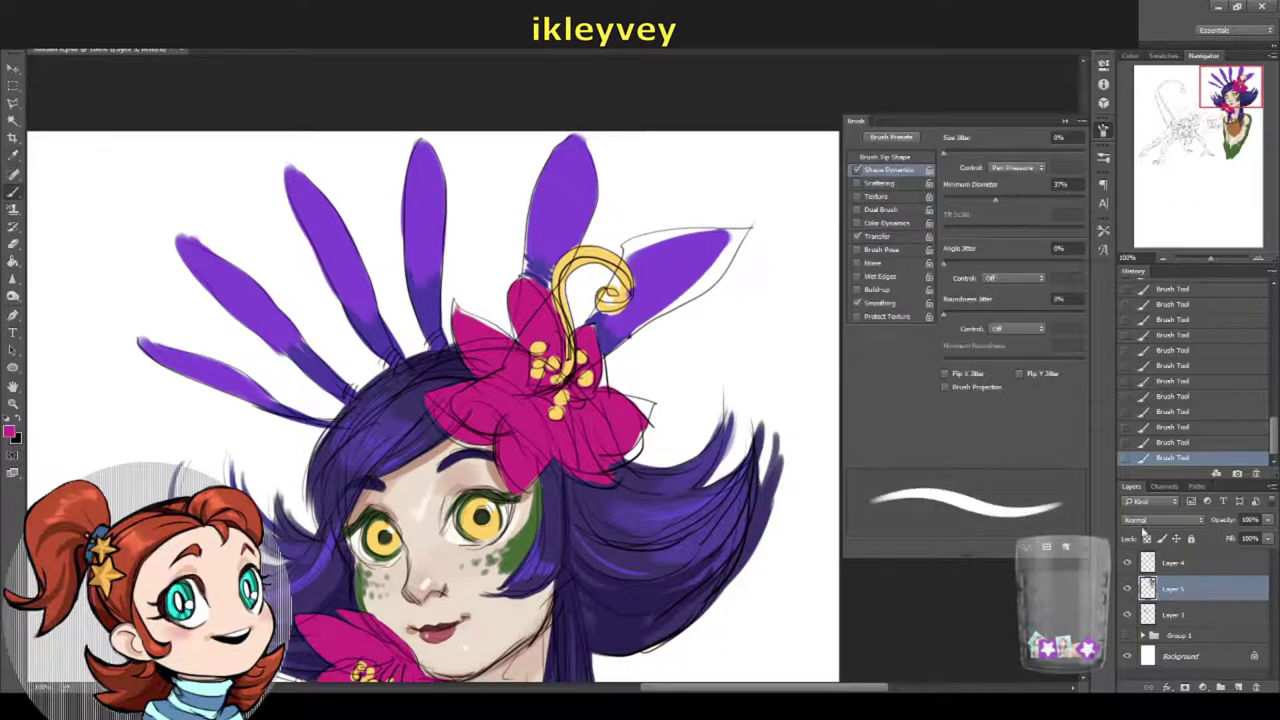
pyautogui.click(1147, 538)
pyautogui.rightClick(530, 252)
pyautogui.moveTo(410, 192)
pyautogui.mouseDown()
pyautogui.moveTo(440, 242)
pyautogui.moveTo(397, 170)
pyautogui.mouseUp()
pyautogui.rightClick(500, 194)
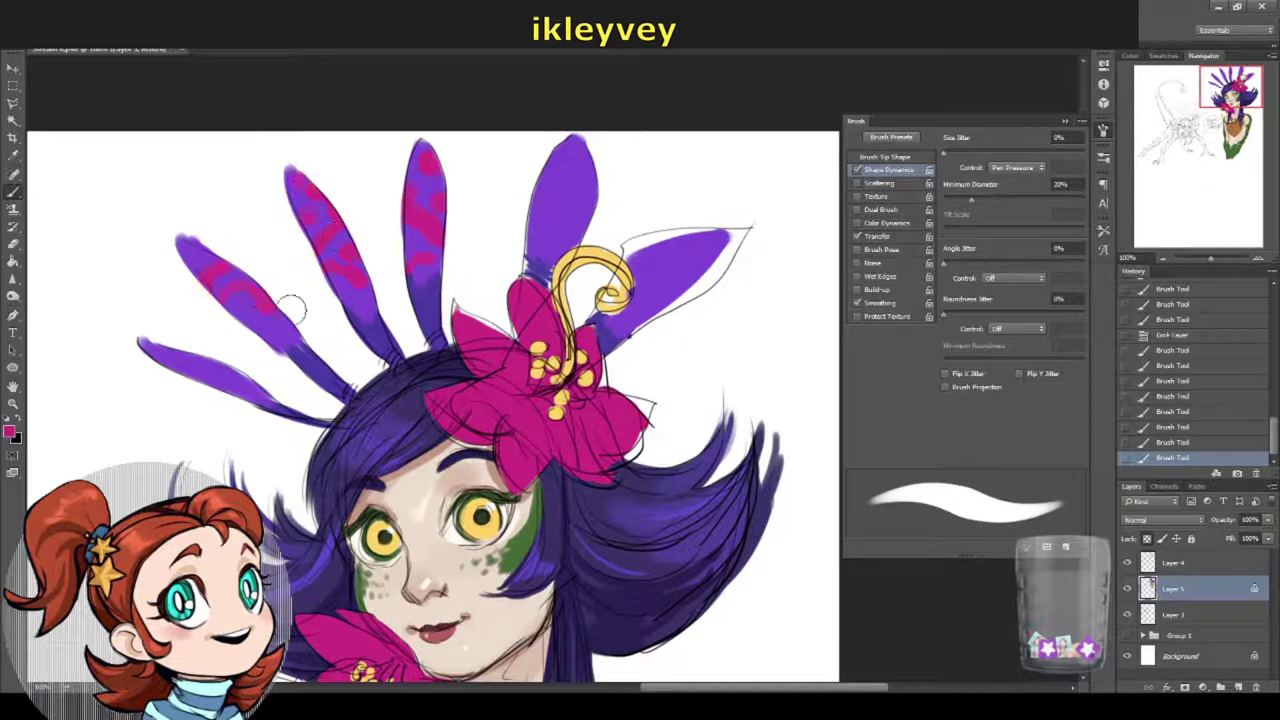
pyautogui.moveTo(291, 310); pyautogui.dragTo(215, 265)
pyautogui.moveTo(165, 352); pyautogui.dragTo(237, 380)
# Step: Save the document with the patterned feathers
pyautogui.scroll(-5, 249, 277)
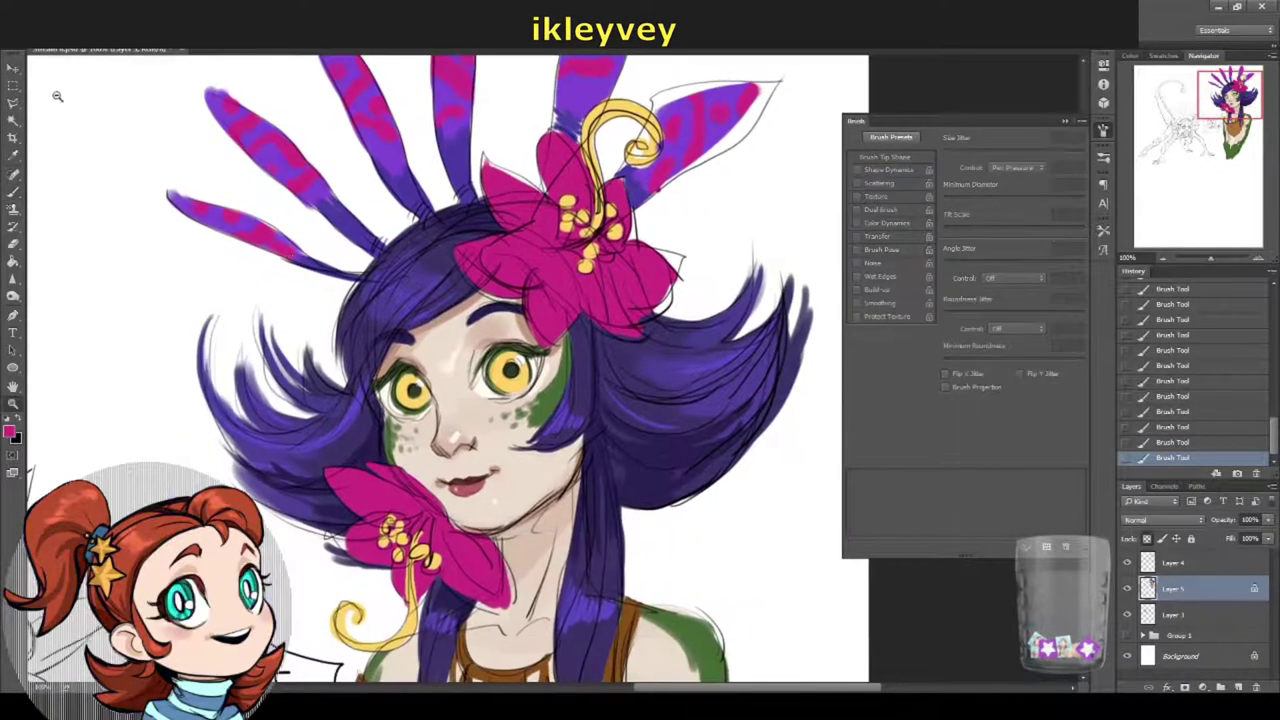
pyautogui.moveTo(57, 91)
pyautogui.mouseDown()
pyautogui.moveTo(141, 171)
pyautogui.moveTo(148, 159)
pyautogui.mouseUp()
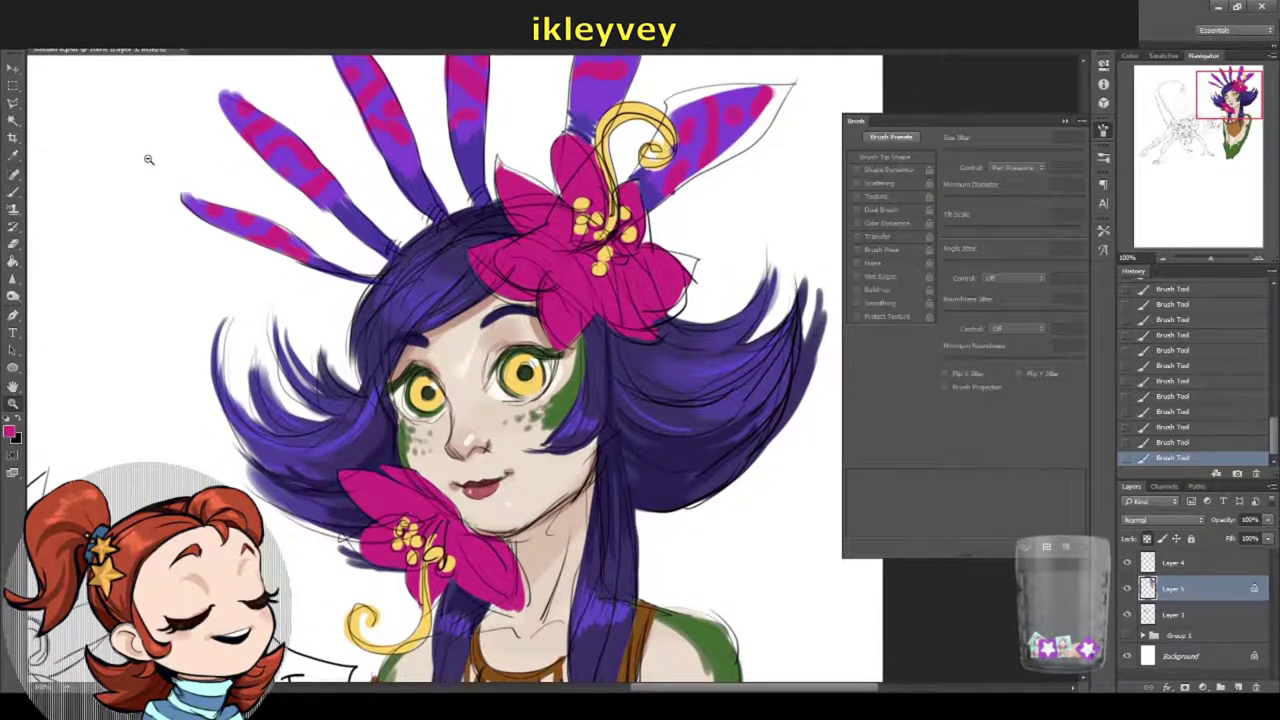
pyautogui.hotkey('alt', 'f')
pyautogui.press('Escape')
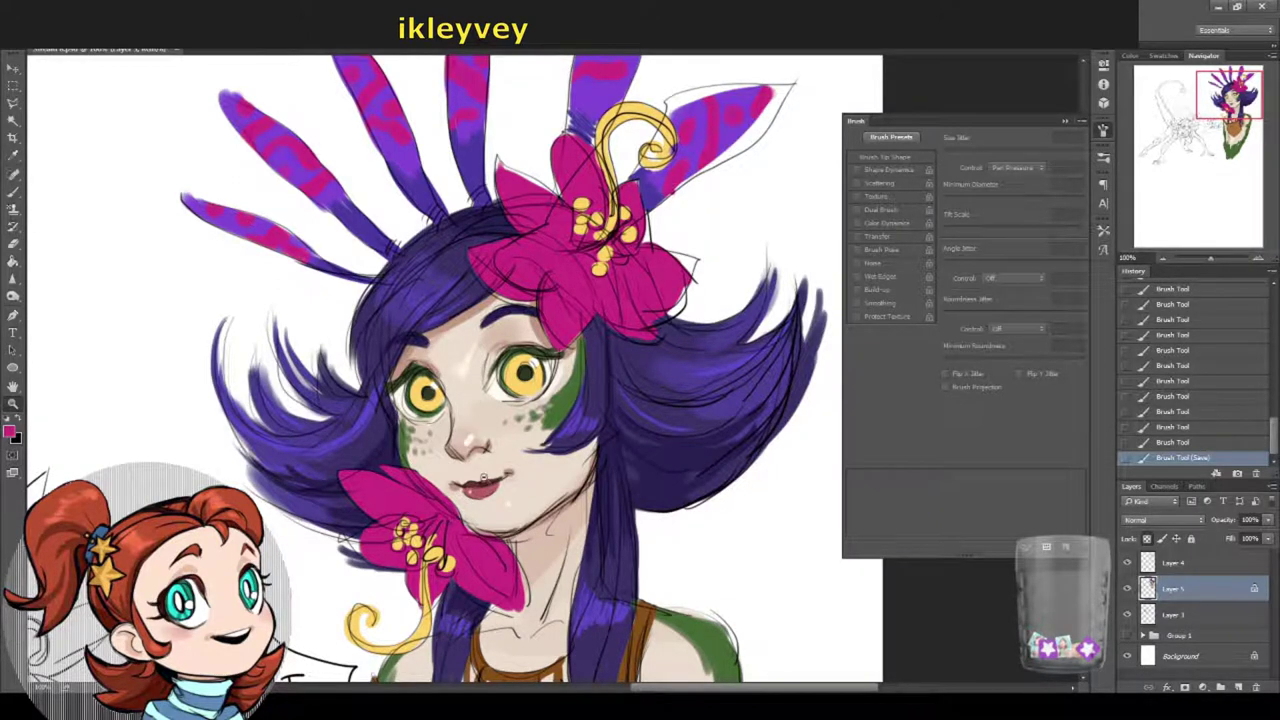
# Step: Duplicate Layer 4 and Layer 5 together and merge the copies into one layer, leaving the originals hidden
pyautogui.moveTo(500, 400); pyautogui.dragTo(495, 380)
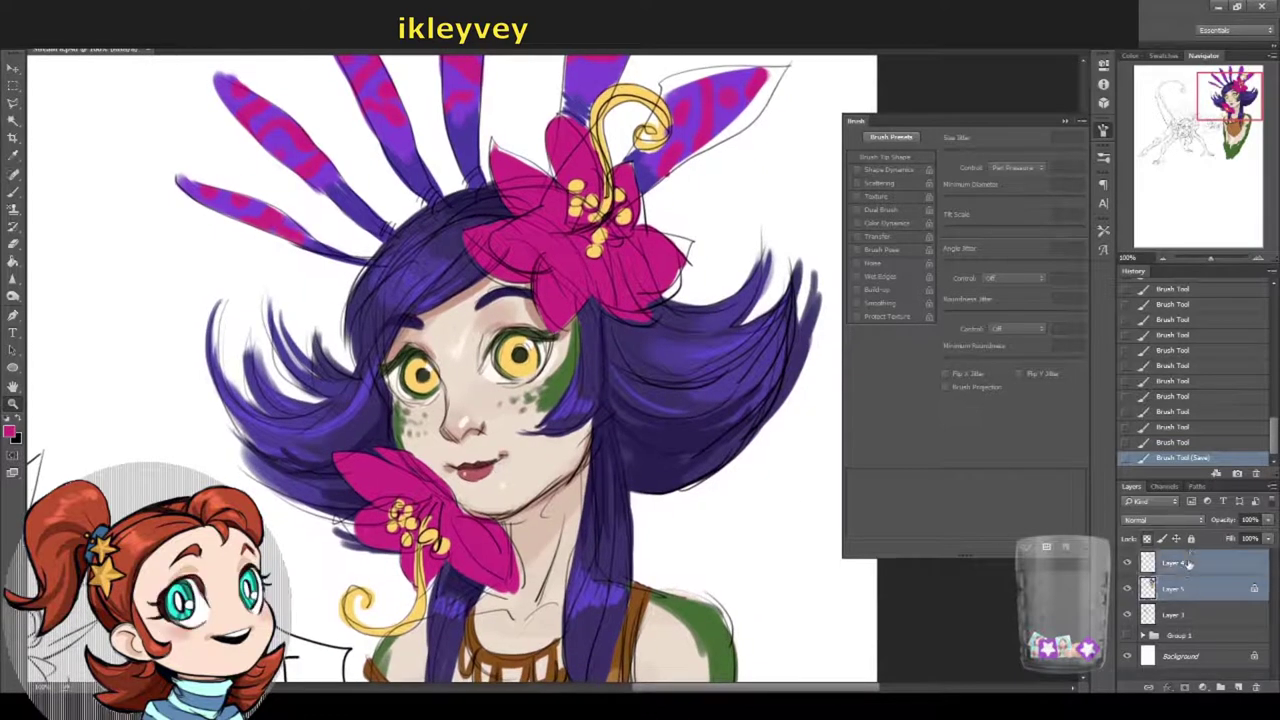
pyautogui.rightClick(1188, 564)
pyautogui.click(1050, 140)
pyautogui.press('Return')
pyautogui.rightClick(1185, 570)
pyautogui.click(1077, 506)
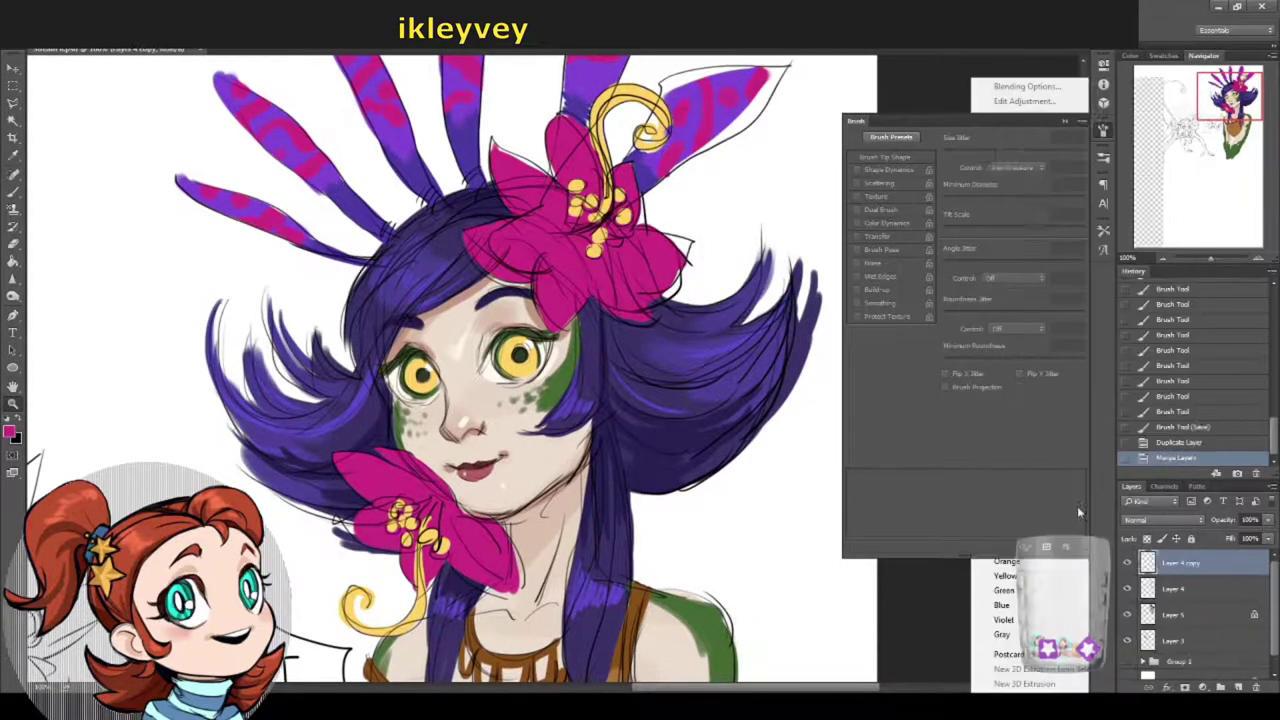
# Step: Erase the leftover sketch outlines around the feather behind the tendril and beside the hair flower's outer petal
pyautogui.scroll(3, 450, 370)
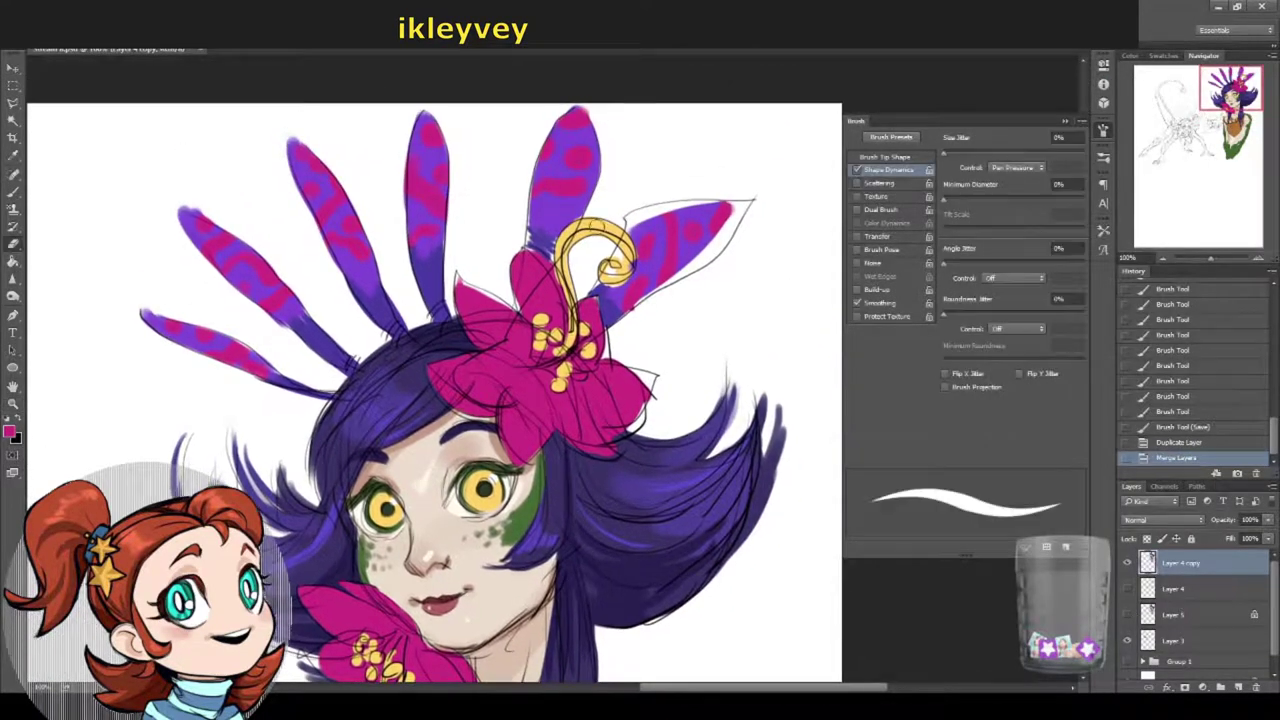
pyautogui.press('e')
pyautogui.moveTo(711, 194); pyautogui.dragTo(755, 200)
pyautogui.moveTo(640, 300); pyautogui.dragTo(750, 240)
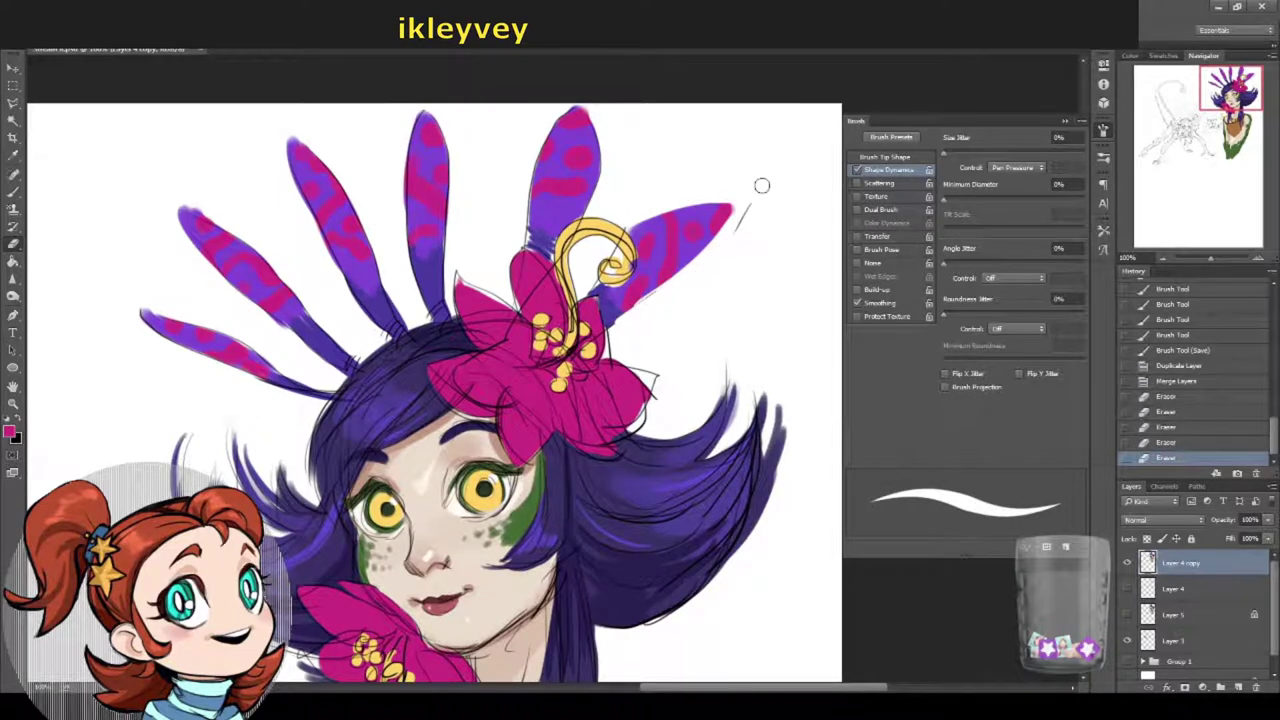
pyautogui.moveTo(763, 183); pyautogui.dragTo(740, 232)
pyautogui.moveTo(628, 362)
pyautogui.mouseDown()
pyautogui.moveTo(660, 405)
pyautogui.moveTo(696, 362)
pyautogui.mouseUp()
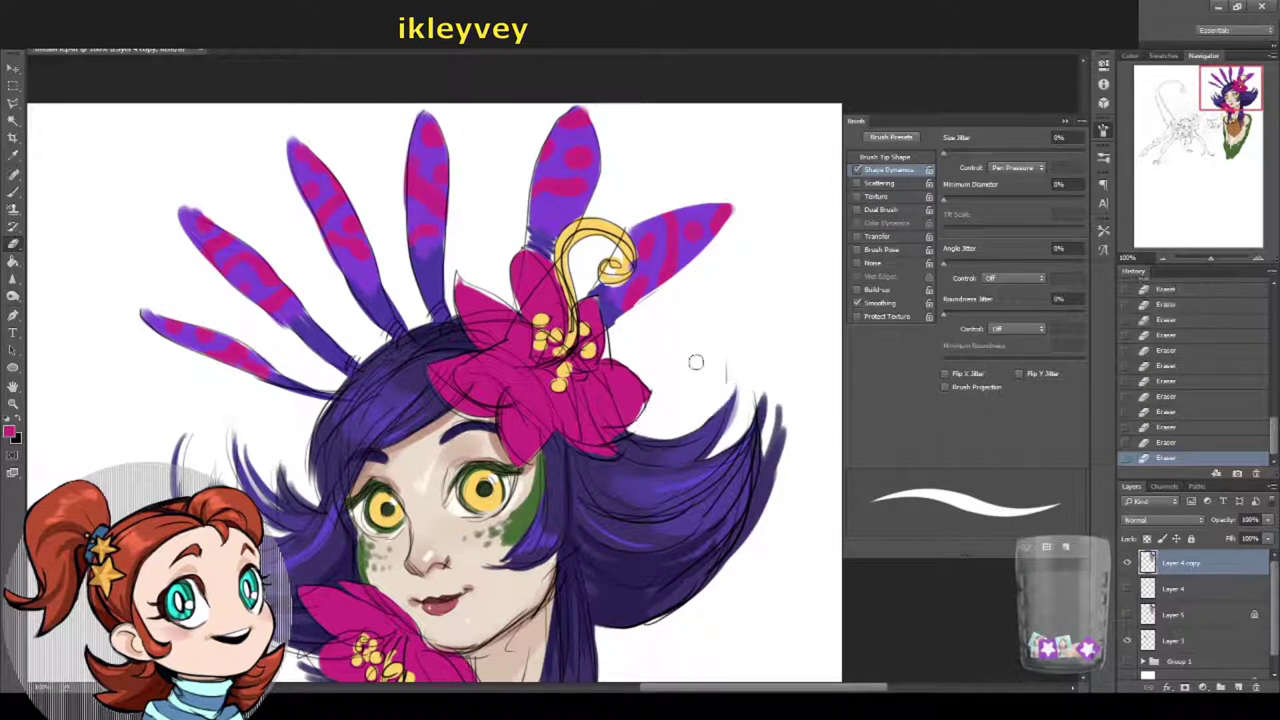
# Step: Switch to a fine hard brush and refine the nose's underside, nostril and lower lip with sampled browns and pinks
pyautogui.scroll(-4, 731, 357)
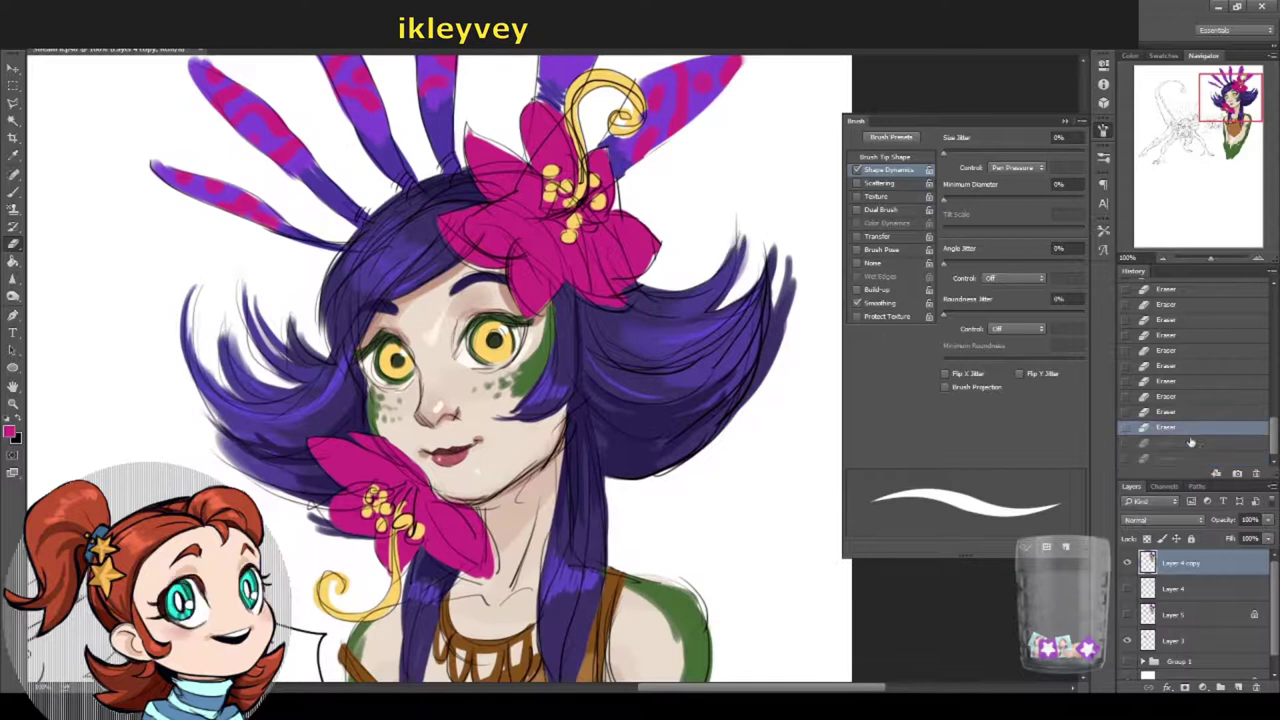
pyautogui.moveTo(493, 460); pyautogui.dragTo(507, 336)
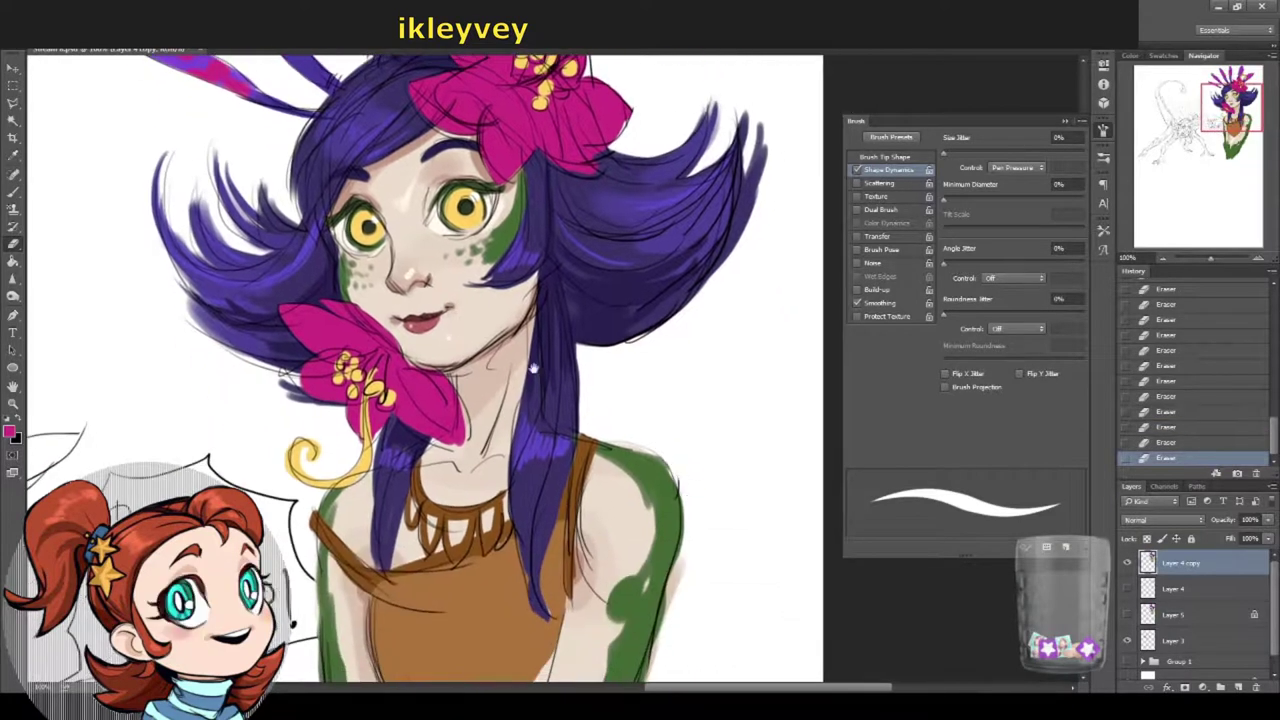
pyautogui.scroll(1, 277, 361)
pyautogui.press('l')
pyautogui.scroll(3, 440, 300)
pyautogui.press('b')
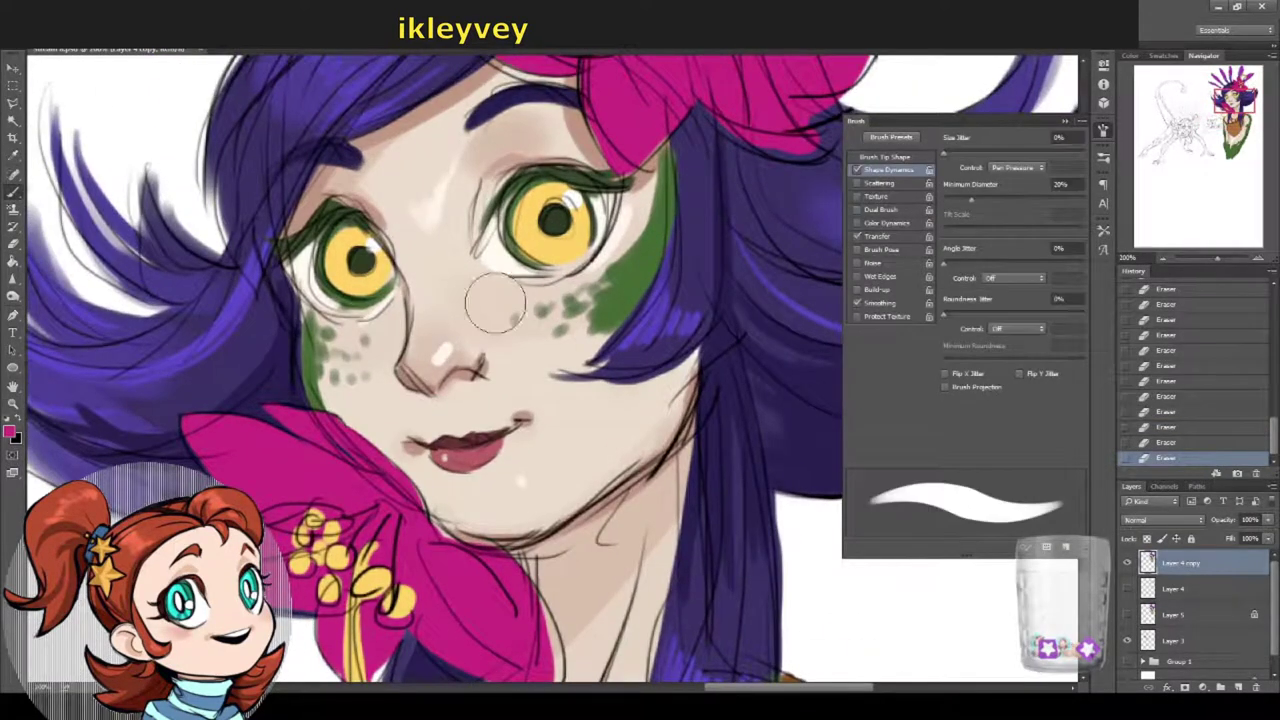
pyautogui.rightClick(602, 318)
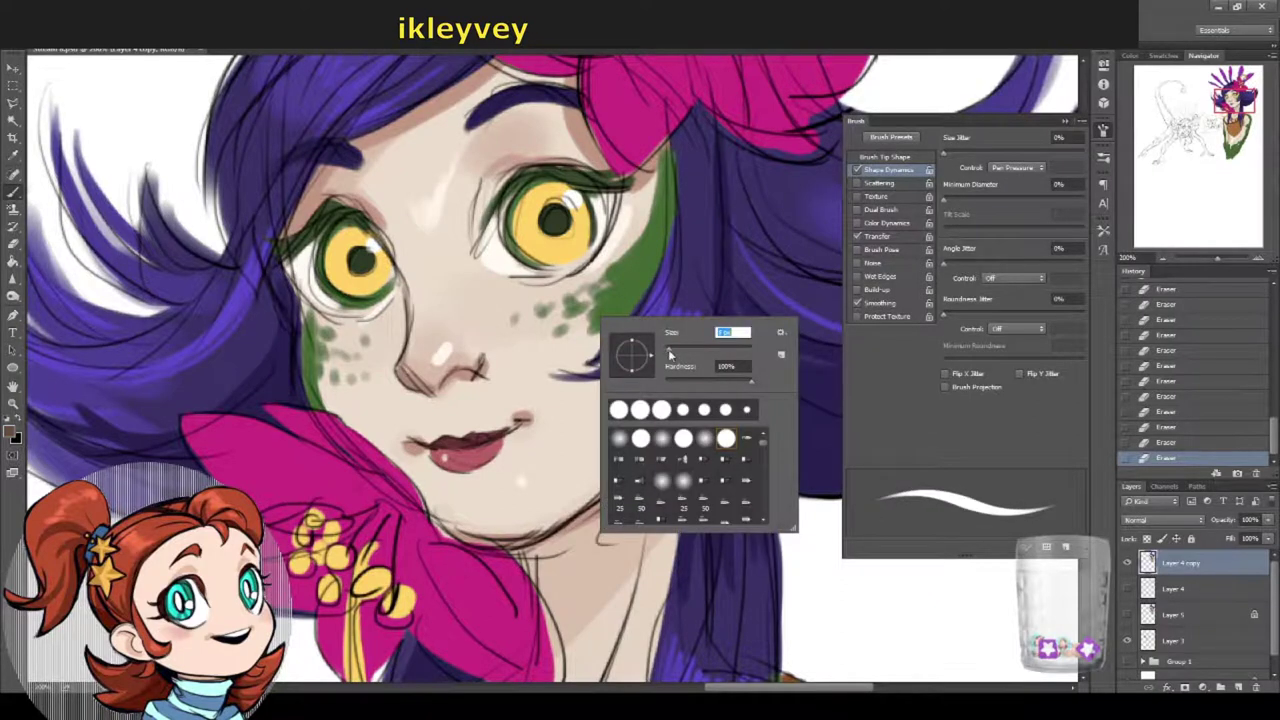
pyautogui.press('Return')
pyautogui.moveTo(460, 370)
pyautogui.mouseDown()
pyautogui.moveTo(486, 378)
pyautogui.moveTo(450, 380)
pyautogui.mouseUp()
pyautogui.moveTo(446, 382)
pyautogui.mouseDown()
pyautogui.moveTo(428, 396)
pyautogui.moveTo(446, 394)
pyautogui.mouseUp()
pyautogui.moveTo(458, 370); pyautogui.dragTo(432, 394)
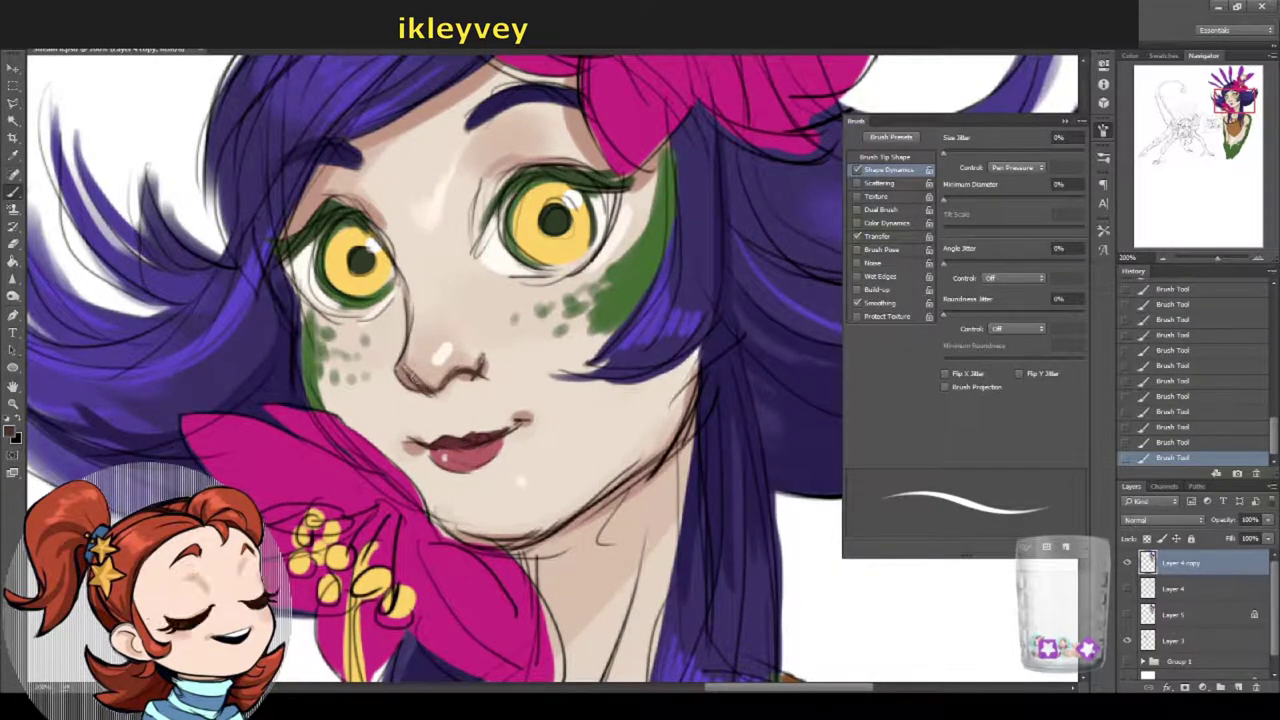
pyautogui.keyDown('alt'); pyautogui.click(449, 388); pyautogui.keyUp('alt')
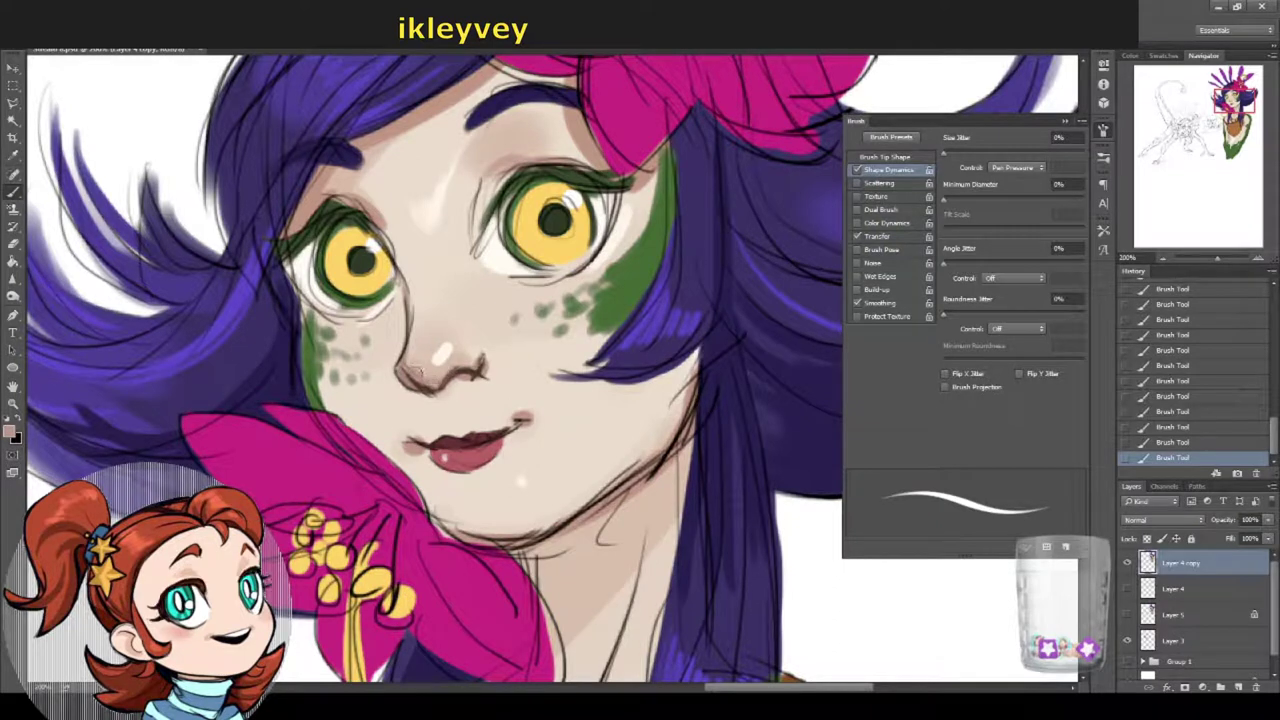
pyautogui.keyDown('alt'); pyautogui.click(462, 453); pyautogui.keyUp('alt')
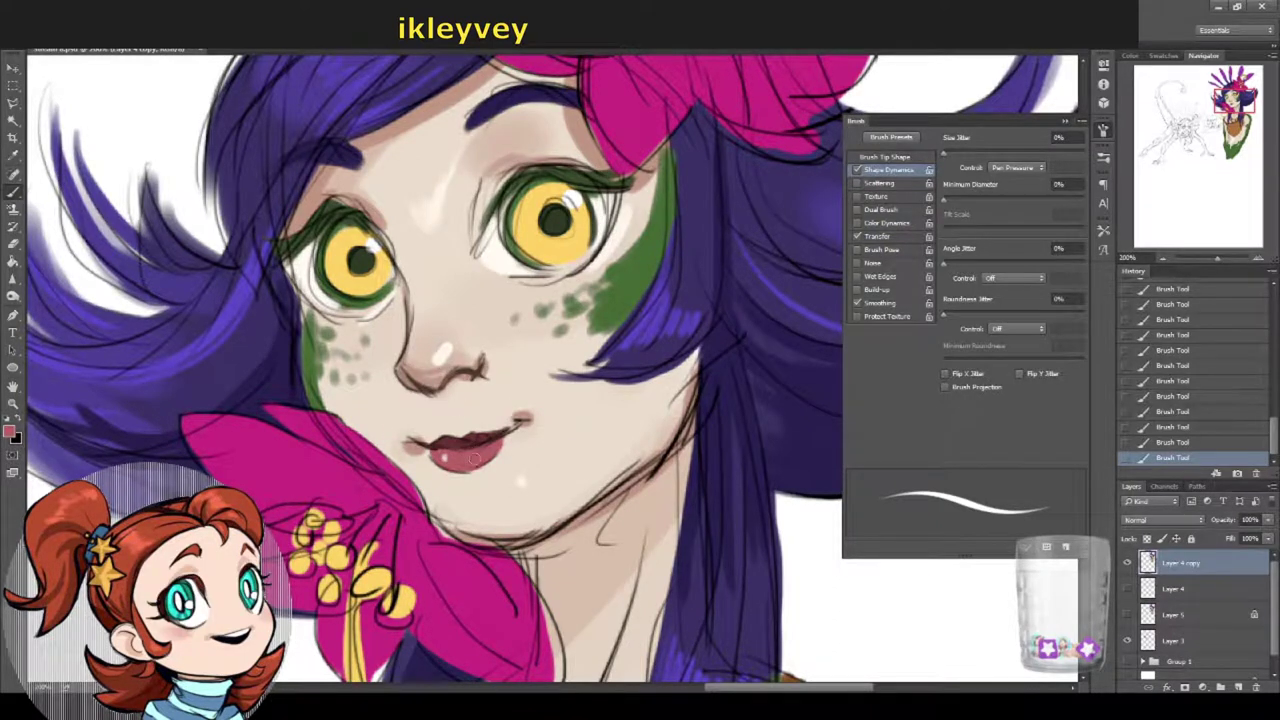
# Step: Redraw the jawline with a sampled dark tone and clean up the chin's edge with the skin colour
pyautogui.keyDown('alt'); pyautogui.click(586, 500); pyautogui.keyUp('alt')
pyautogui.moveTo(548, 530); pyautogui.dragTo(660, 455)
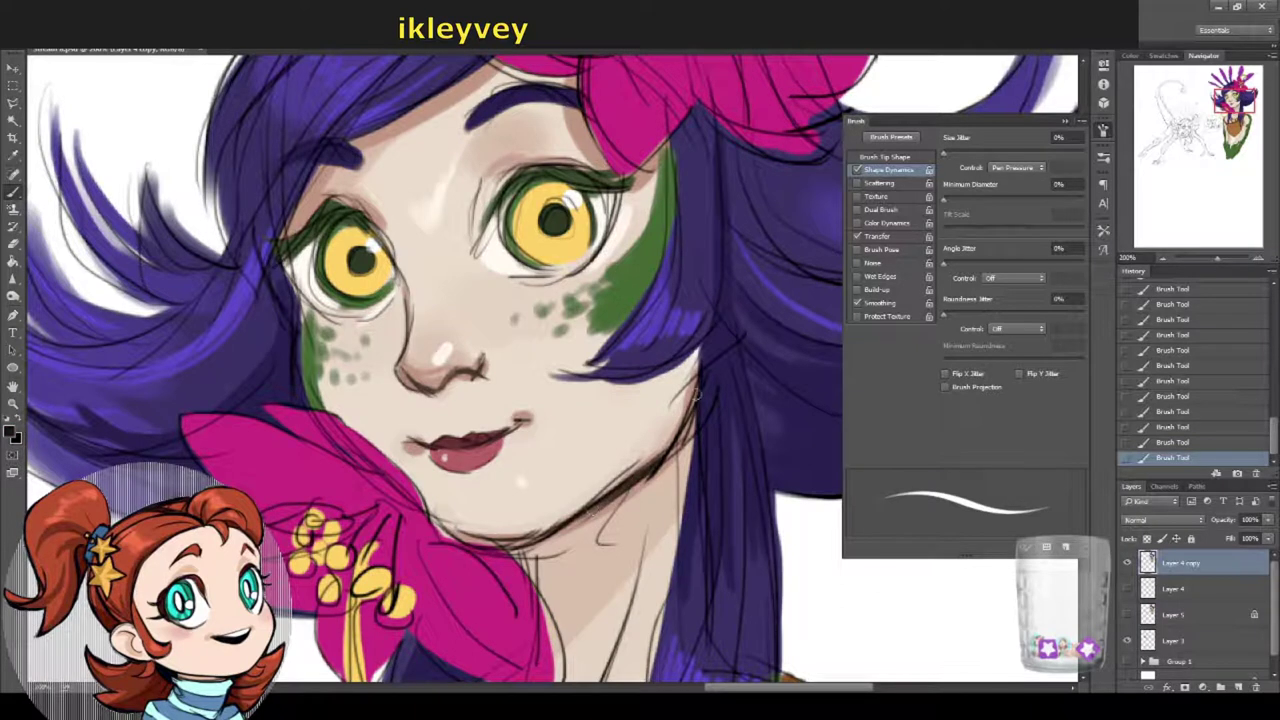
pyautogui.keyDown('alt'); pyautogui.click(505, 532); pyautogui.keyUp('alt')
pyautogui.moveTo(470, 528)
pyautogui.mouseDown()
pyautogui.moveTo(503, 533)
pyautogui.moveTo(600, 498)
pyautogui.moveTo(549, 528)
pyautogui.moveTo(475, 532)
pyautogui.moveTo(540, 533)
pyautogui.mouseUp()
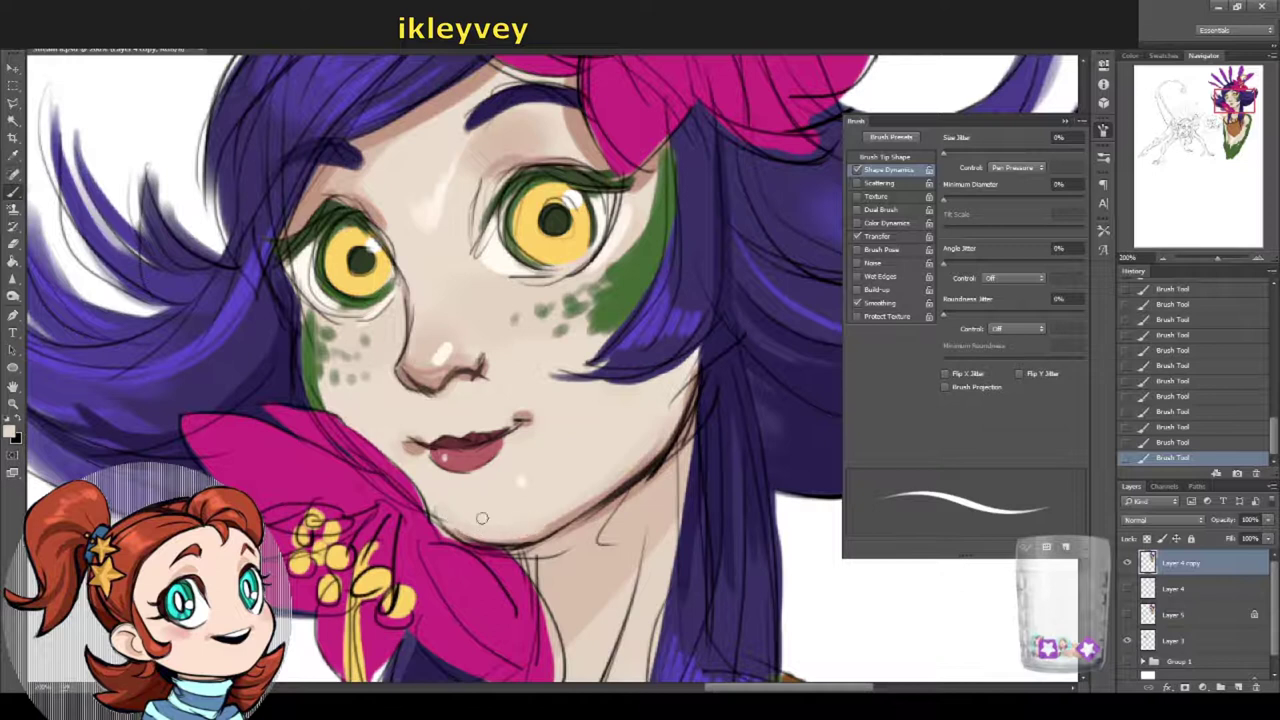
# Step: Repaint the white of the smaller eye and tidy the lower rims of both eyes with sampled colours
pyautogui.moveTo(472, 503); pyautogui.dragTo(436, 528)
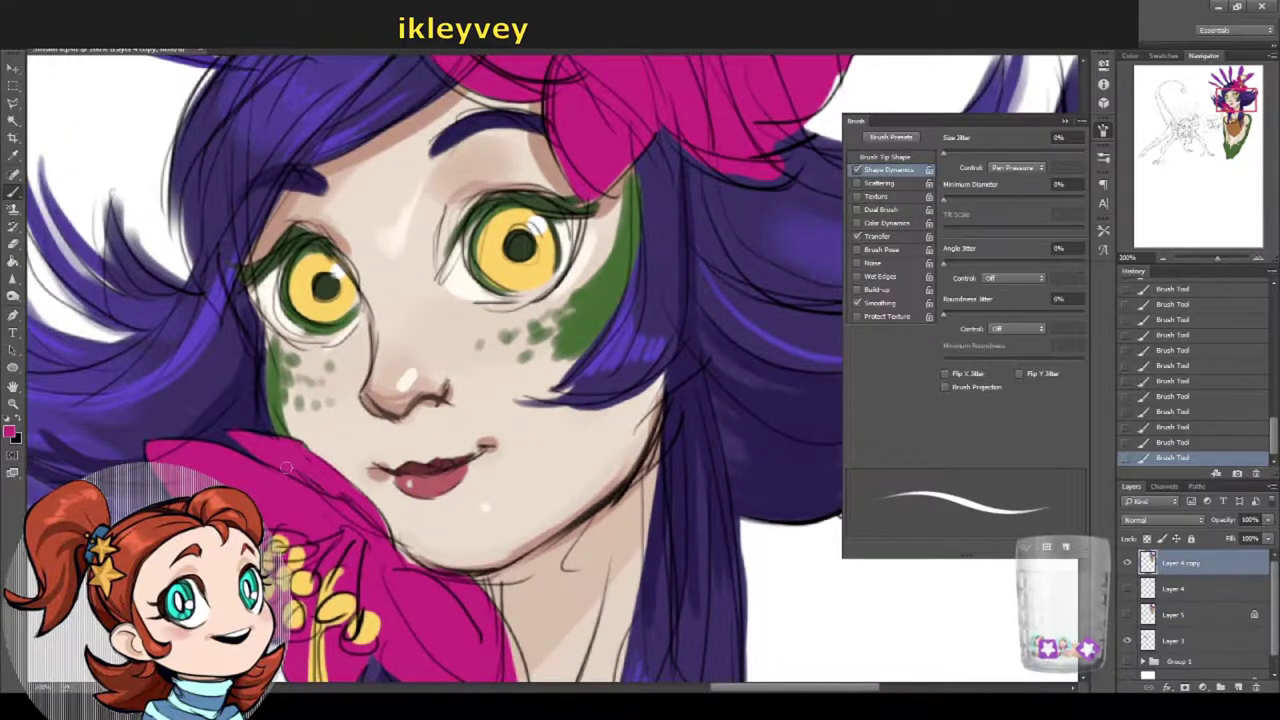
pyautogui.moveTo(328, 380); pyautogui.dragTo(413, 445)
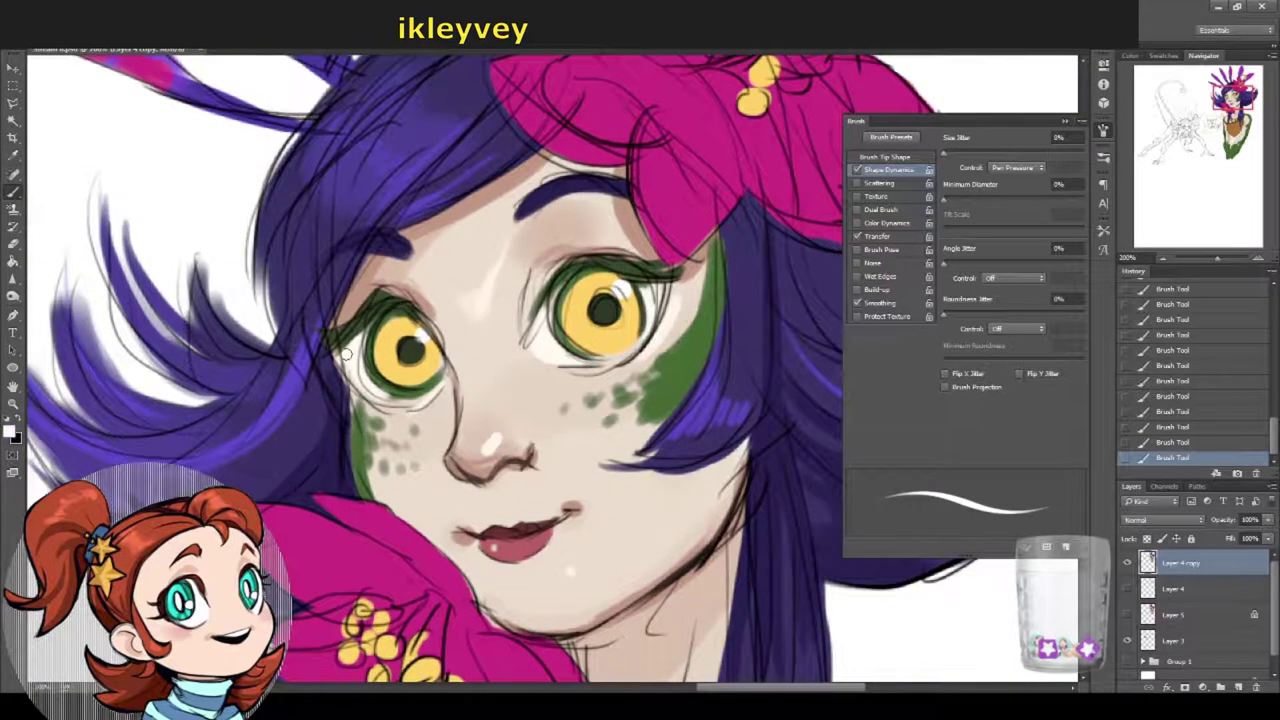
pyautogui.moveTo(364, 380)
pyautogui.mouseDown()
pyautogui.moveTo(382, 396)
pyautogui.moveTo(428, 398)
pyautogui.mouseUp()
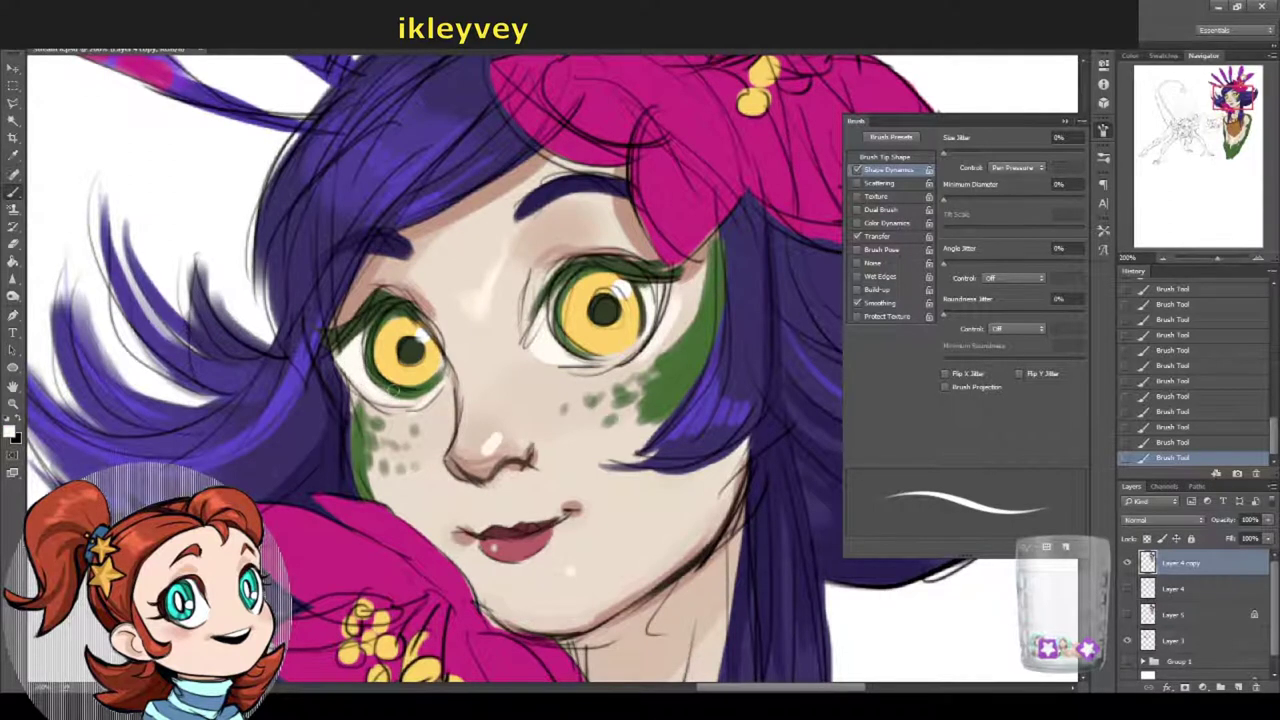
pyautogui.keyDown('alt'); pyautogui.click(417, 387); pyautogui.keyUp('alt')
pyautogui.moveTo(586, 354); pyautogui.dragTo(650, 332)
# Step: Sample dark tones and redraw the larger eye's upper lash line and inner corner, the smaller eye's lashes and the adjoining cheek contour
pyautogui.keyDown('alt'); pyautogui.click(633, 283); pyautogui.keyUp('alt')
pyautogui.moveTo(636, 272)
pyautogui.mouseDown()
pyautogui.moveTo(648, 342)
pyautogui.moveTo(624, 394)
pyautogui.mouseUp()
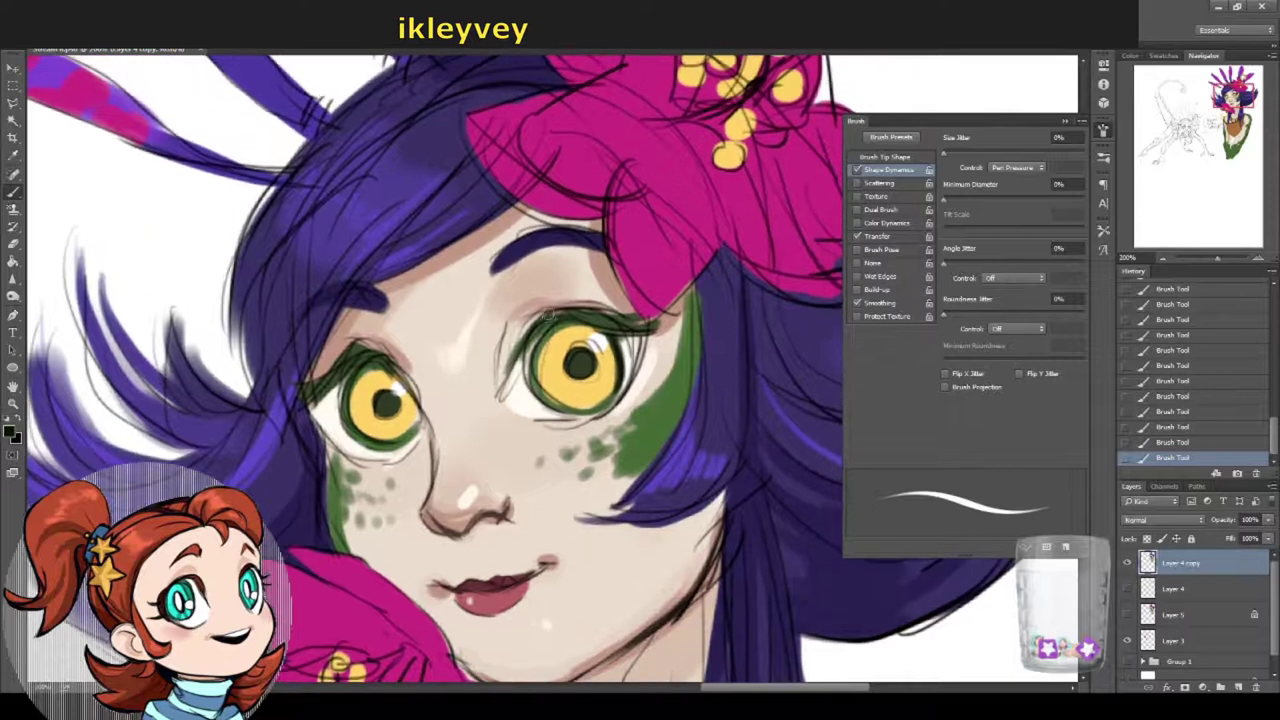
pyautogui.moveTo(526, 334); pyautogui.dragTo(554, 310)
pyautogui.moveTo(508, 382); pyautogui.dragTo(530, 328)
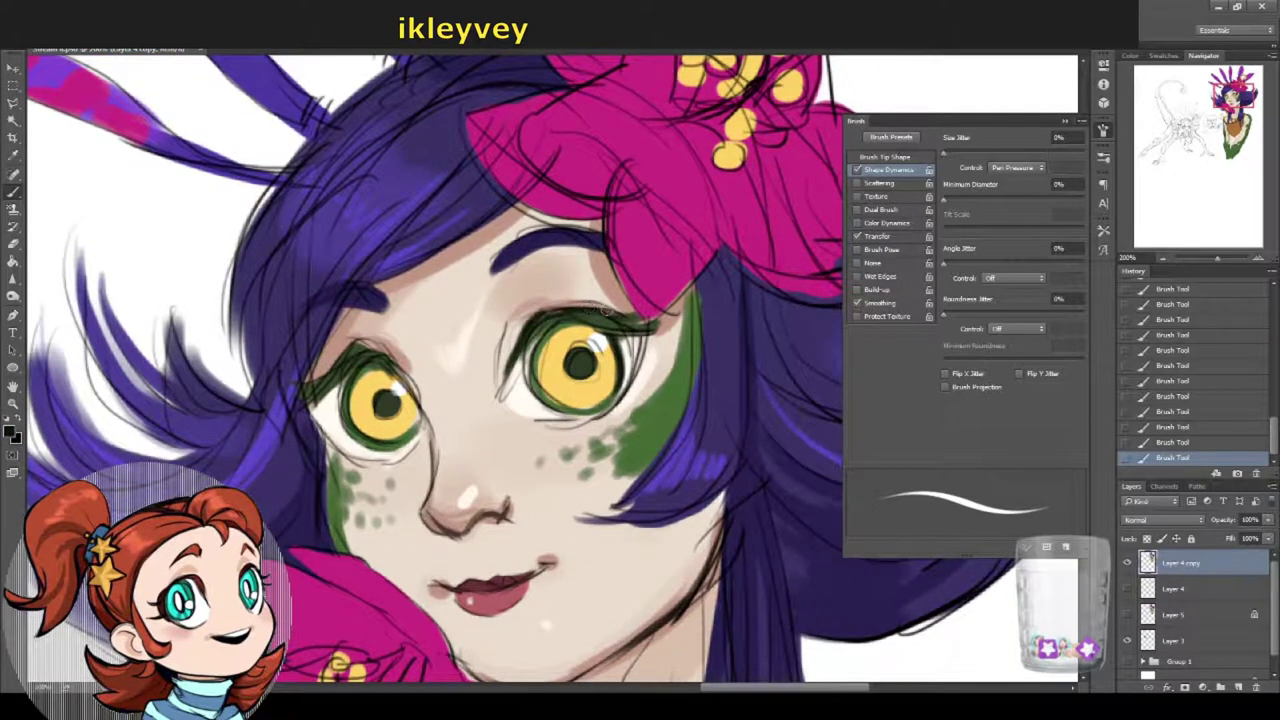
pyautogui.moveTo(606, 311); pyautogui.dragTo(544, 319)
pyautogui.moveTo(338, 364)
pyautogui.mouseDown()
pyautogui.moveTo(278, 412)
pyautogui.moveTo(306, 406)
pyautogui.moveTo(306, 428)
pyautogui.moveTo(320, 412)
pyautogui.moveTo(337, 532)
pyautogui.moveTo(279, 452)
pyautogui.mouseUp()
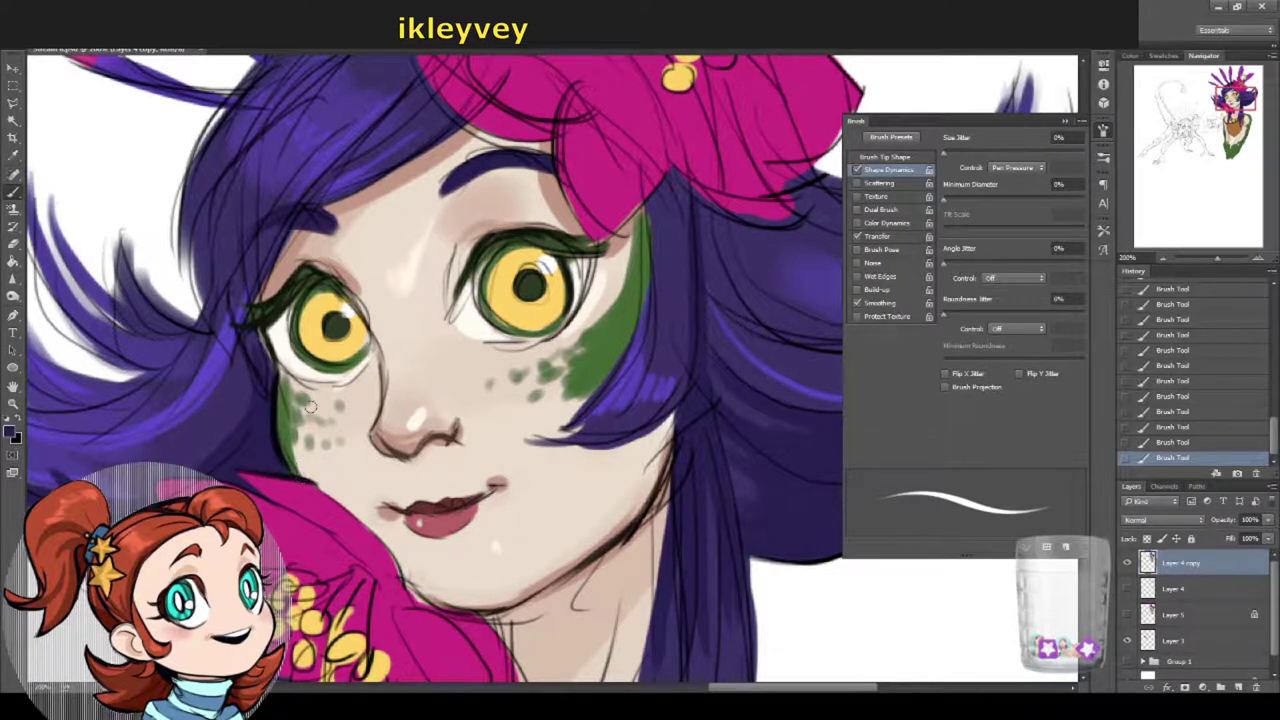
# Step: Refine the smaller eye's cheek contour and clean up the nostril and the nose's underside with sampled dark and pinkish tones
pyautogui.keyDown('alt'); pyautogui.click(298, 480); pyautogui.keyUp('alt')
pyautogui.moveTo(490, 424); pyautogui.dragTo(478, 390)
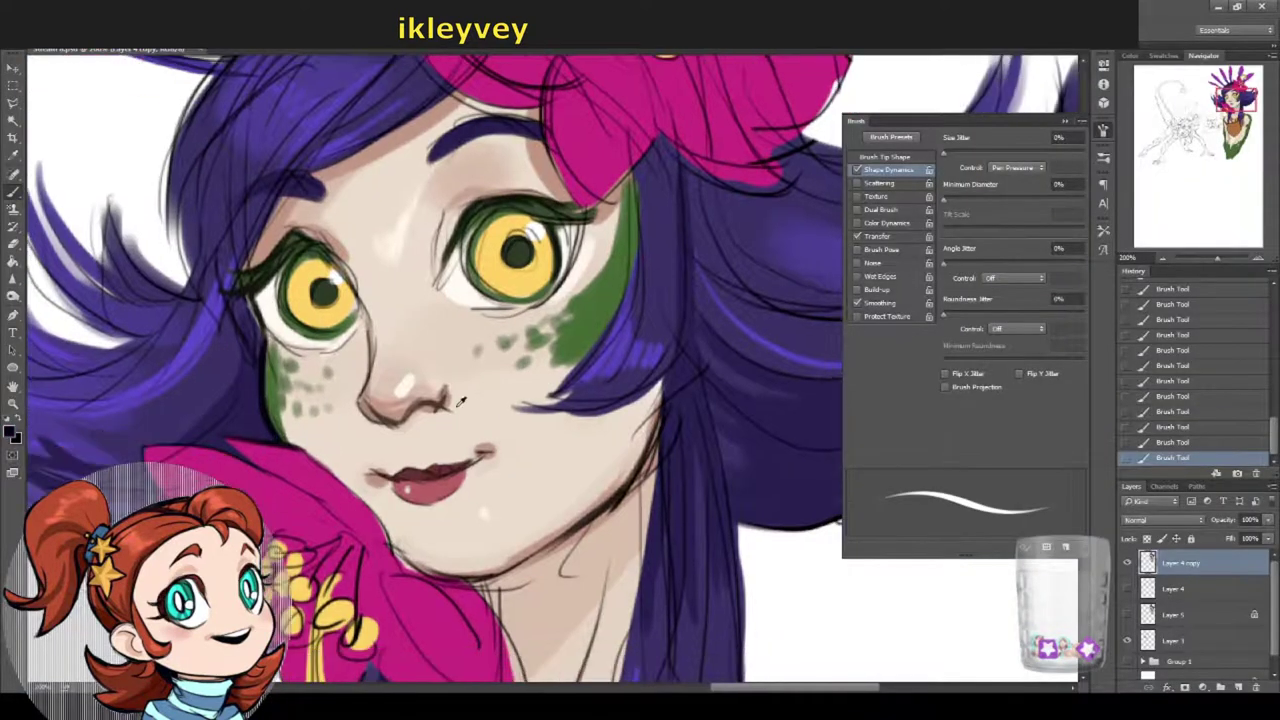
pyautogui.keyDown('alt'); pyautogui.click(453, 405); pyautogui.keyUp('alt')
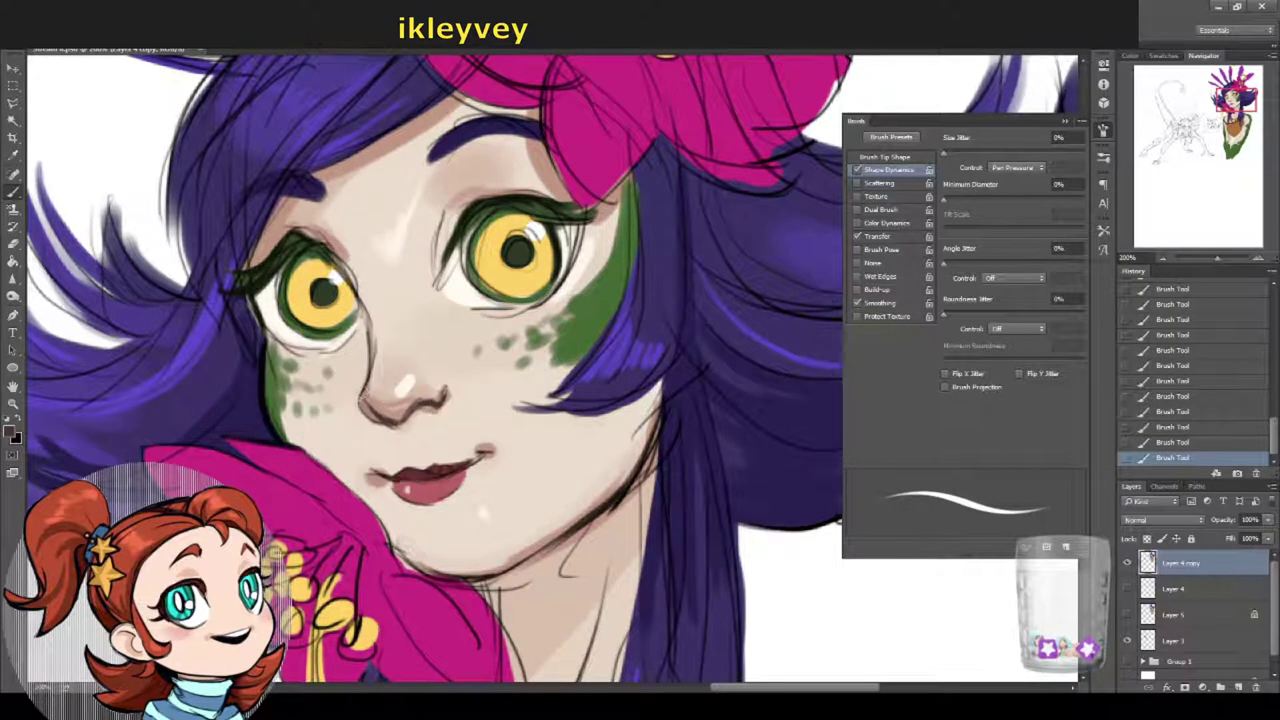
pyautogui.keyDown('alt'); pyautogui.click(376, 416); pyautogui.keyUp('alt')
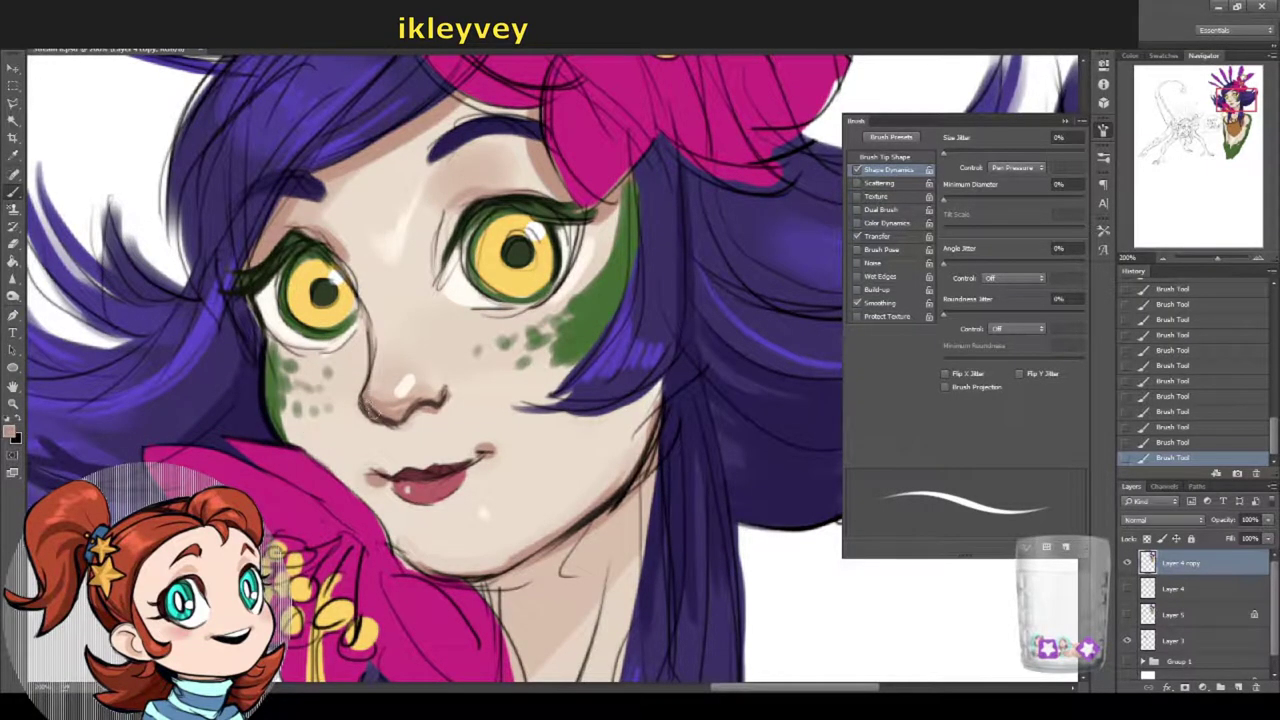
pyautogui.moveTo(450, 380); pyautogui.dragTo(508, 366)
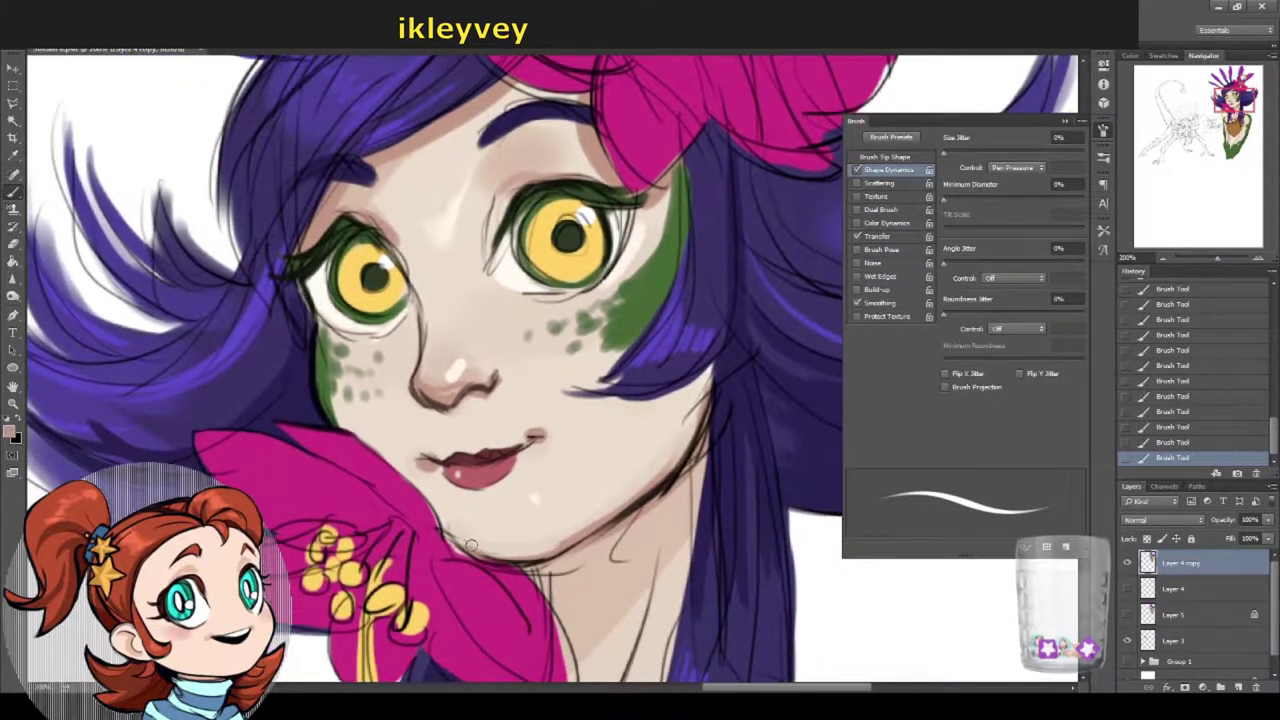
# Step: Choose a pink and blend a soft blush over the cheeks, chin and neck with a soft 26 px brush
pyautogui.keyDown('alt'); pyautogui.click(512, 546); pyautogui.keyUp('alt')
pyautogui.click(1104, 157)
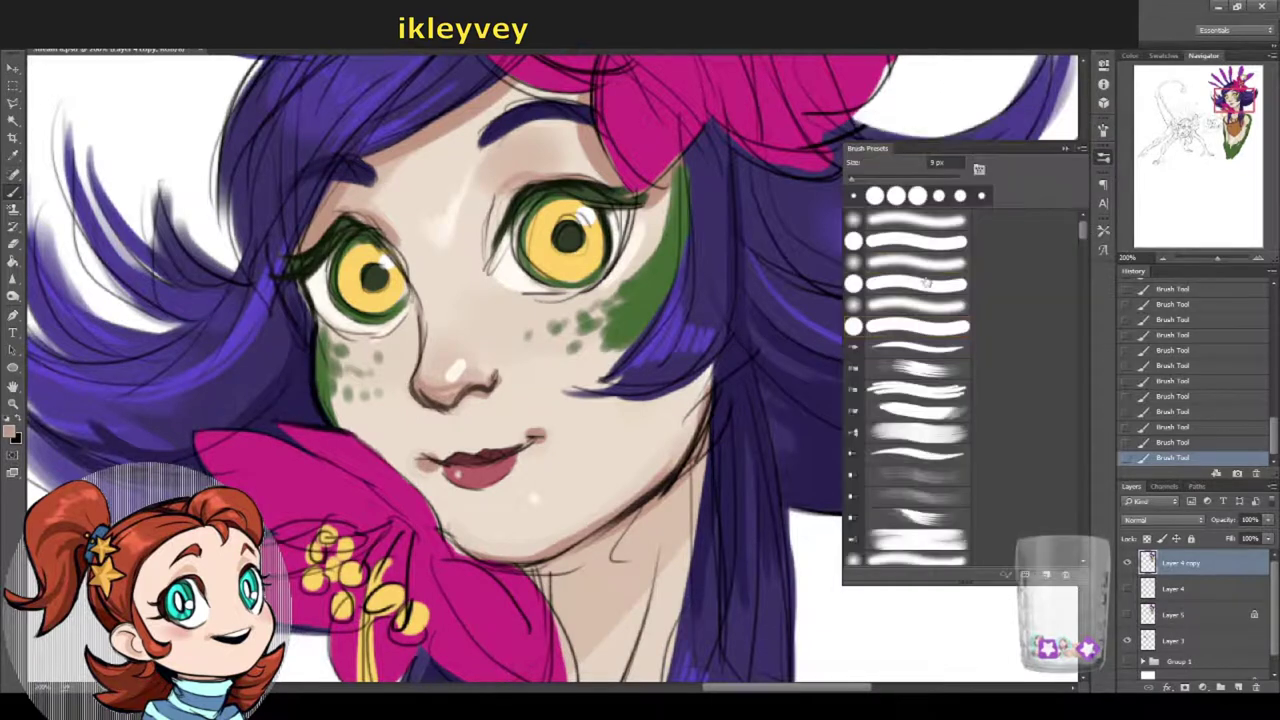
pyautogui.click(10, 430)
pyautogui.click(757, 299)
pyautogui.rightClick(488, 482)
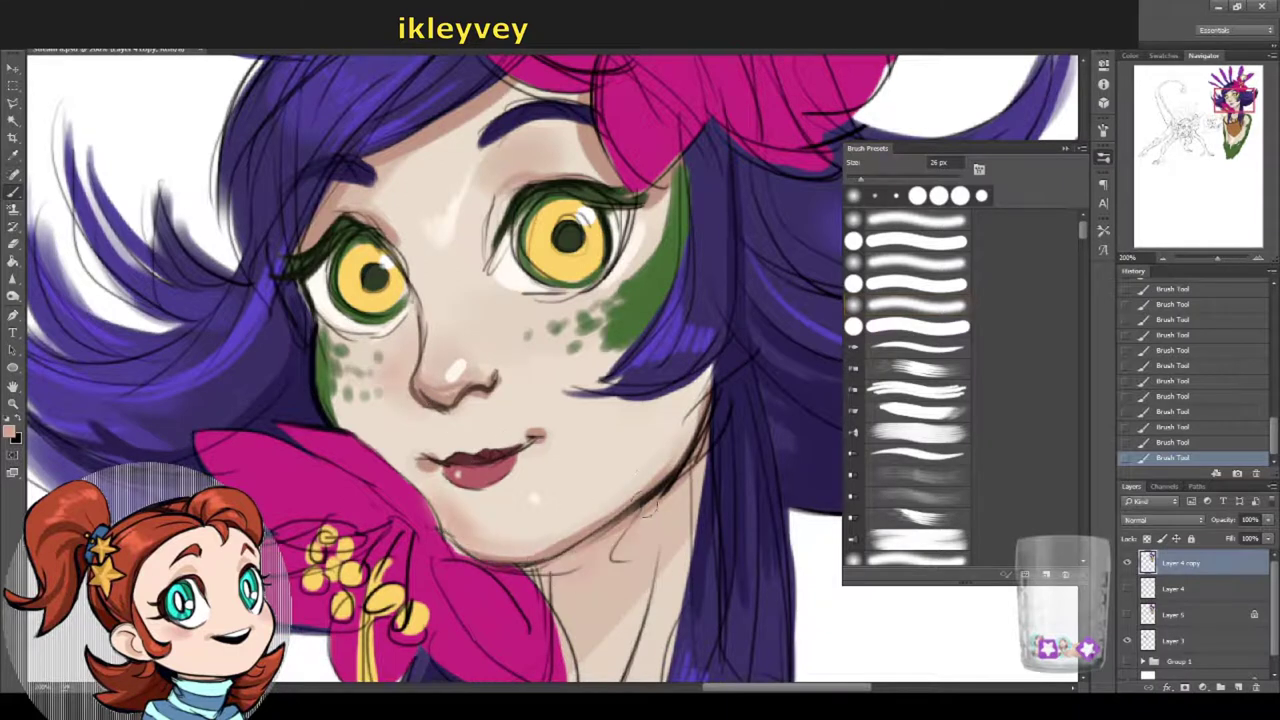
pyautogui.scroll(3, 529, 251)
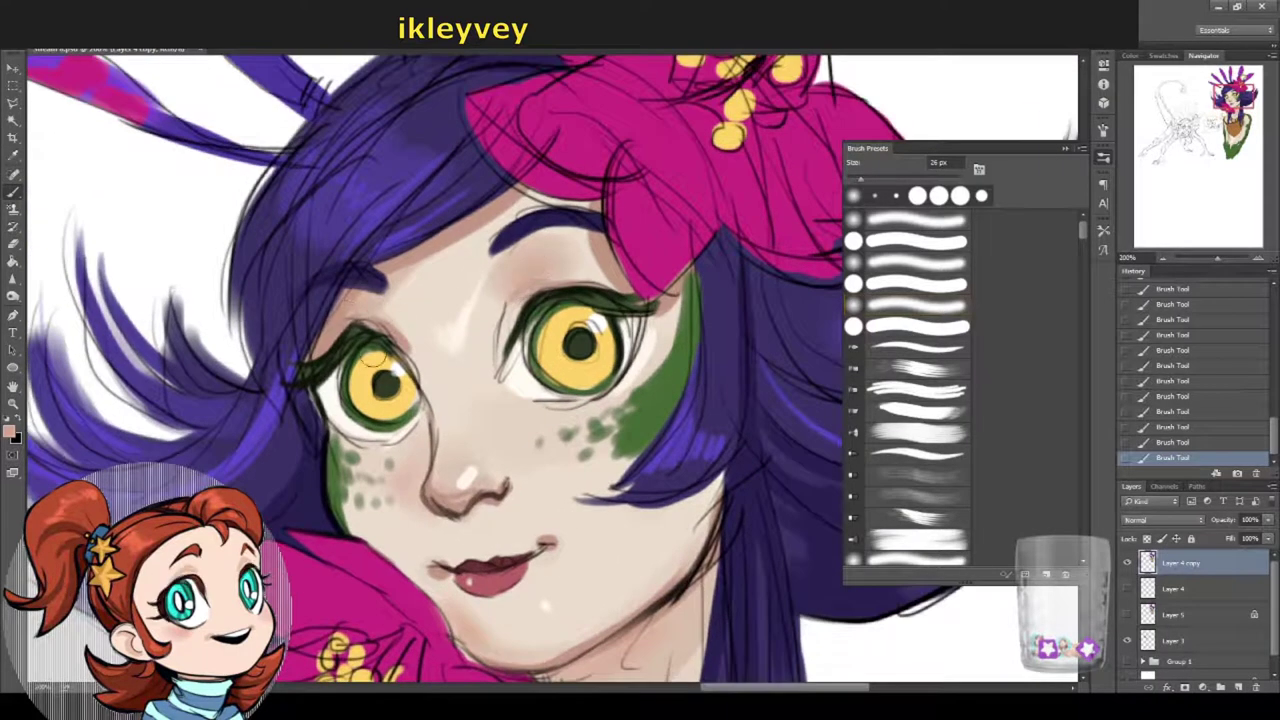
pyautogui.scroll(-2, 374, 360)
pyautogui.scroll(-1, 330, 420)
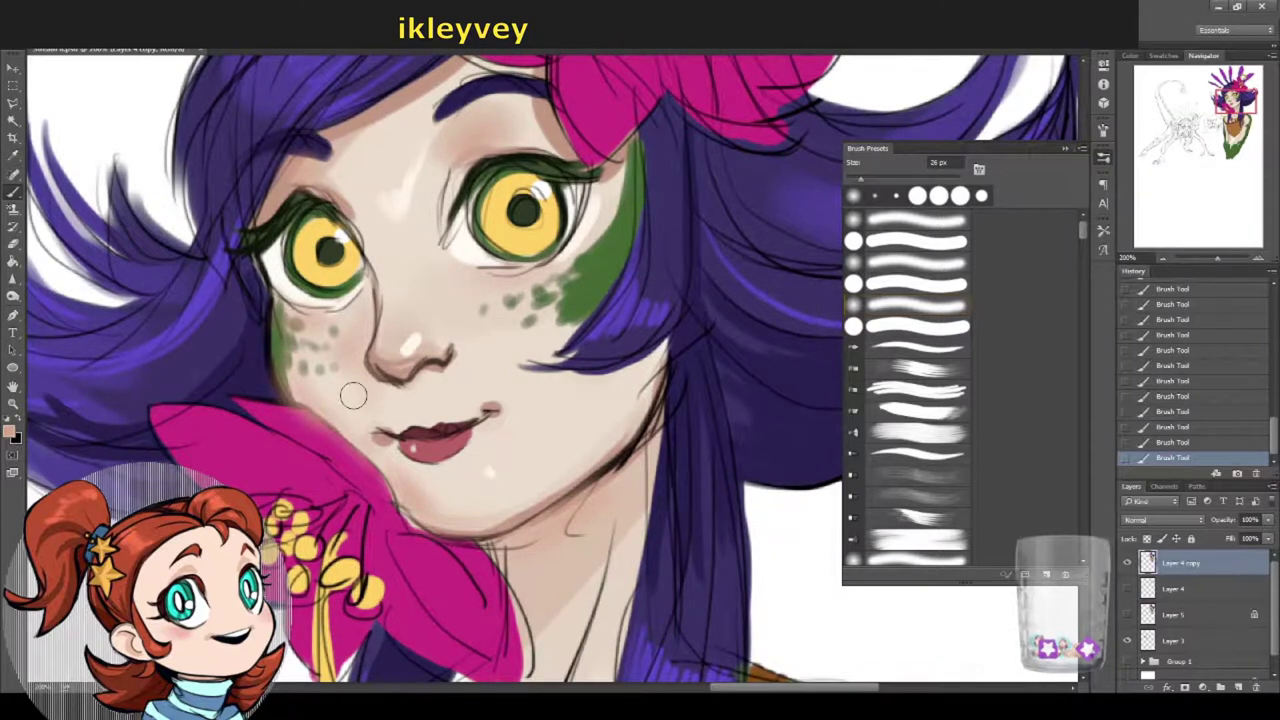
# Step: Compare the blushed face with an earlier history state and step forward to the latest strokes
pyautogui.scroll(1, 351, 417)
pyautogui.click(1210, 381)
pyautogui.hotkey('ctrl', 'shift', 'z')
pyautogui.hotkey('ctrl', 'shift', 'z')
pyautogui.hotkey('ctrl', 'shift', 'z')
pyautogui.hotkey('ctrl', 'shift', 'z')
pyautogui.hotkey('ctrl', 'shift', 'z')
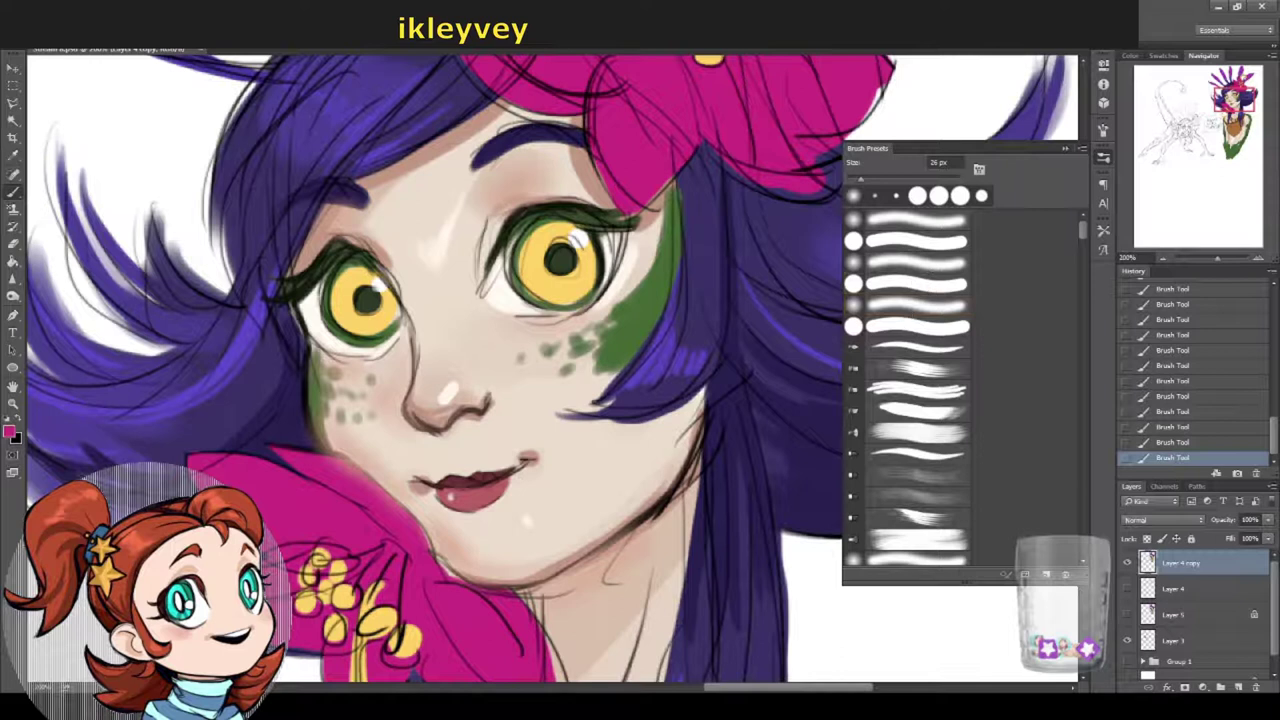
# Step: Switch to a smaller hard brush and repaint the magenta petal's edge along the cheek and chin
pyautogui.rightClick(490, 362)
pyautogui.moveTo(596, 403); pyautogui.dragTo(574, 403)
pyautogui.click(318, 466)
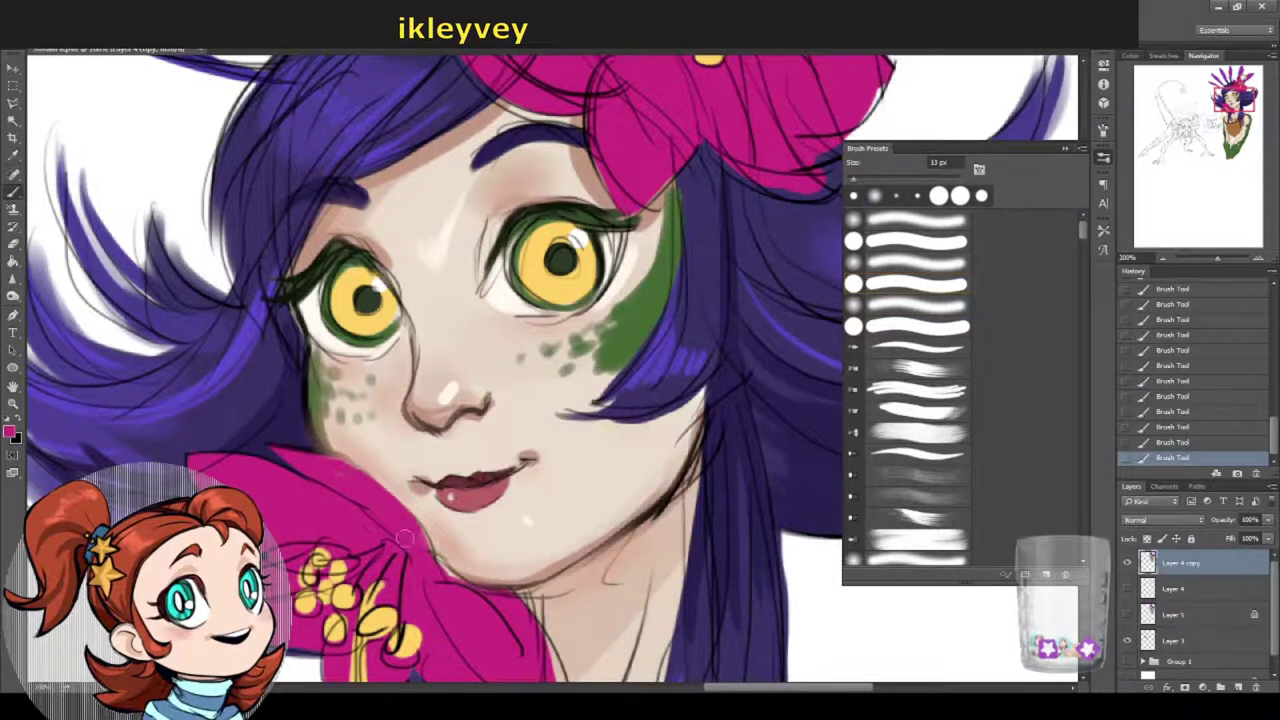
pyautogui.keyDown('alt'); pyautogui.click(315, 445); pyautogui.keyUp('alt')
pyautogui.moveTo(355, 468); pyautogui.dragTo(428, 540)
# Step: Turn on Shape Dynamics for the brush and let pen pressure control its size
pyautogui.moveTo(430, 363)
pyautogui.mouseDown()
pyautogui.moveTo(405, 368)
pyautogui.moveTo(390, 393)
pyautogui.mouseUp()
pyautogui.click(1103, 130)
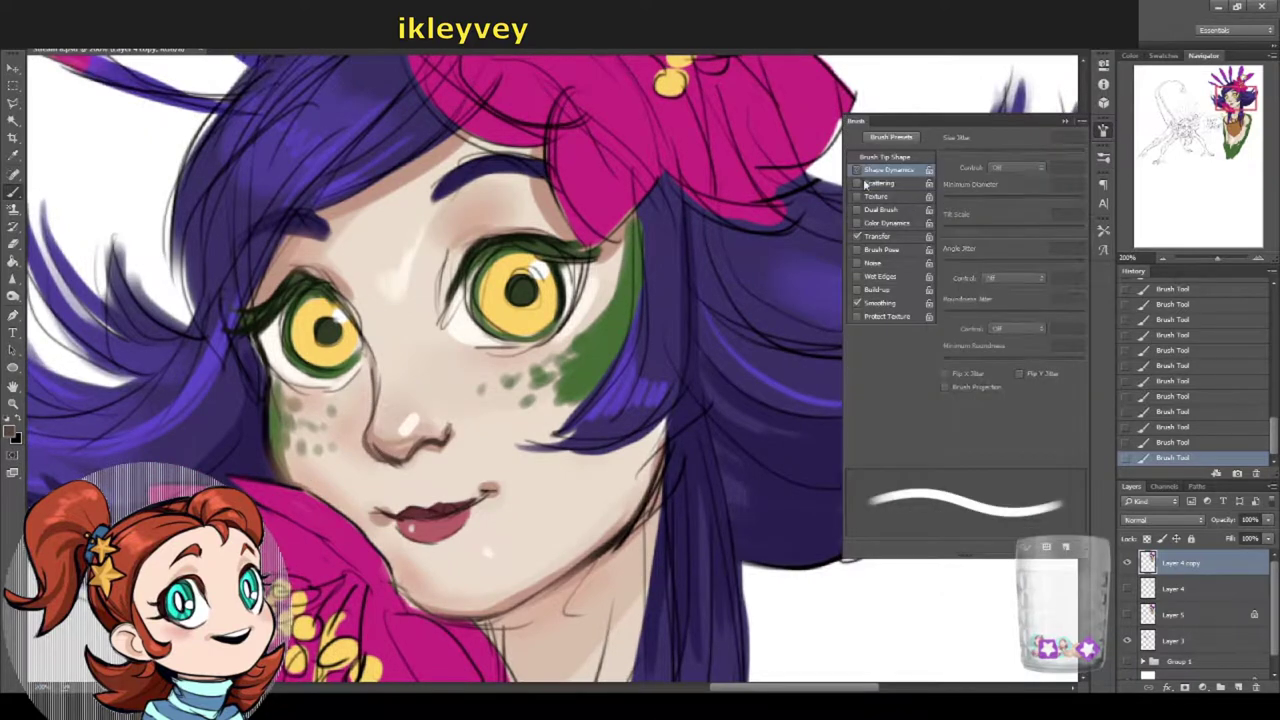
pyautogui.click(888, 170)
pyautogui.click(1015, 167)
pyautogui.click(1005, 177)
# Step: Reduce the brush size and paint pinkish tones along the lower rims and inner corners of both eyes
pyautogui.rightClick(566, 314)
pyautogui.moveTo(716, 332); pyautogui.dragTo(686, 332)
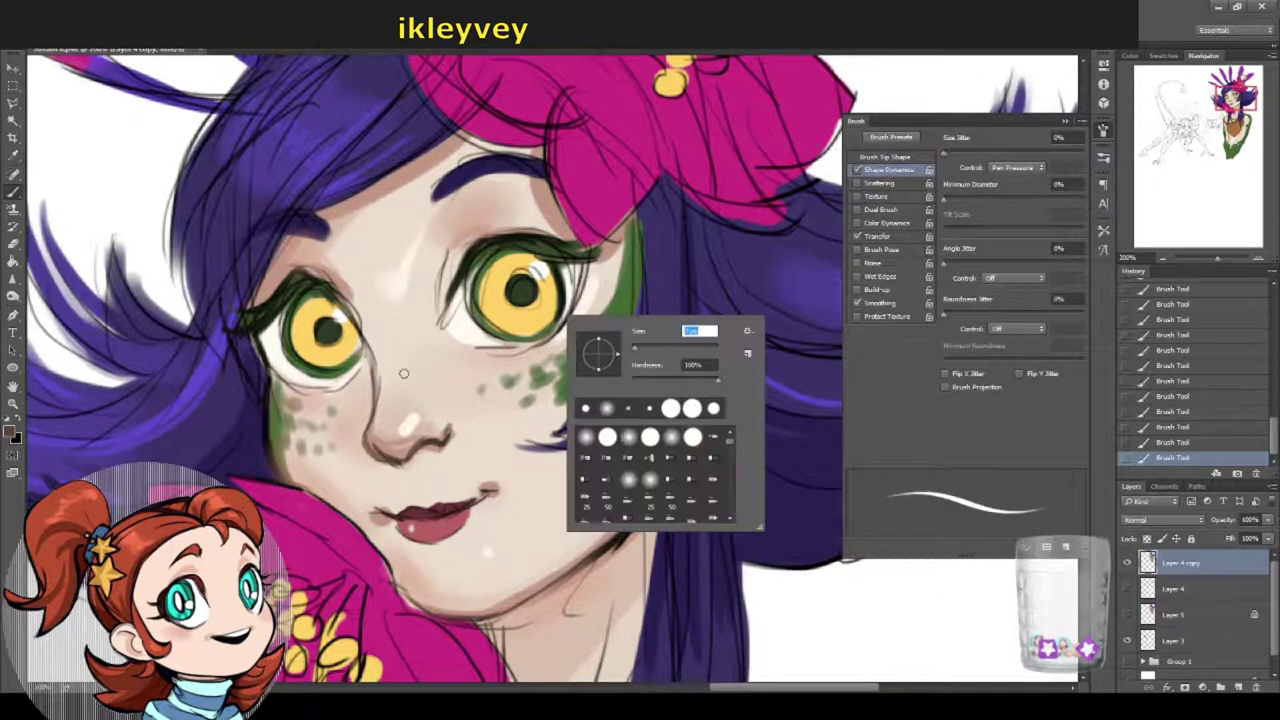
pyautogui.press('Return')
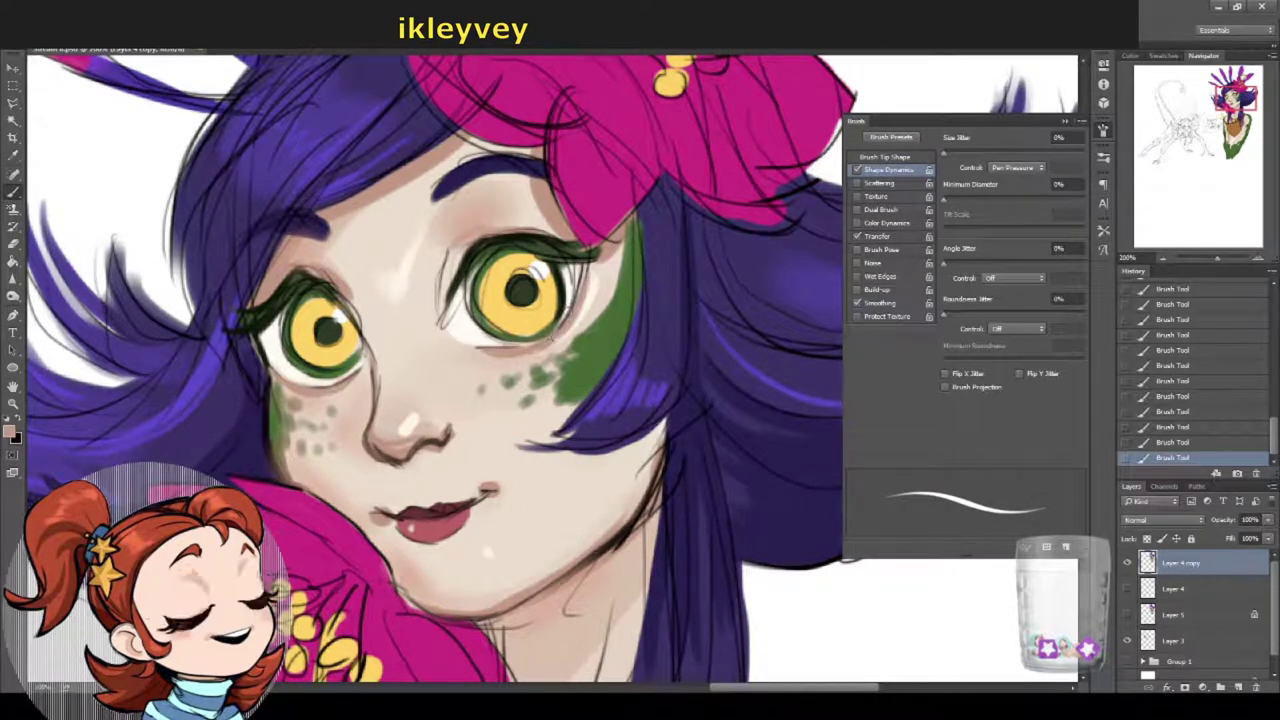
pyautogui.moveTo(458, 288); pyautogui.dragTo(446, 338)
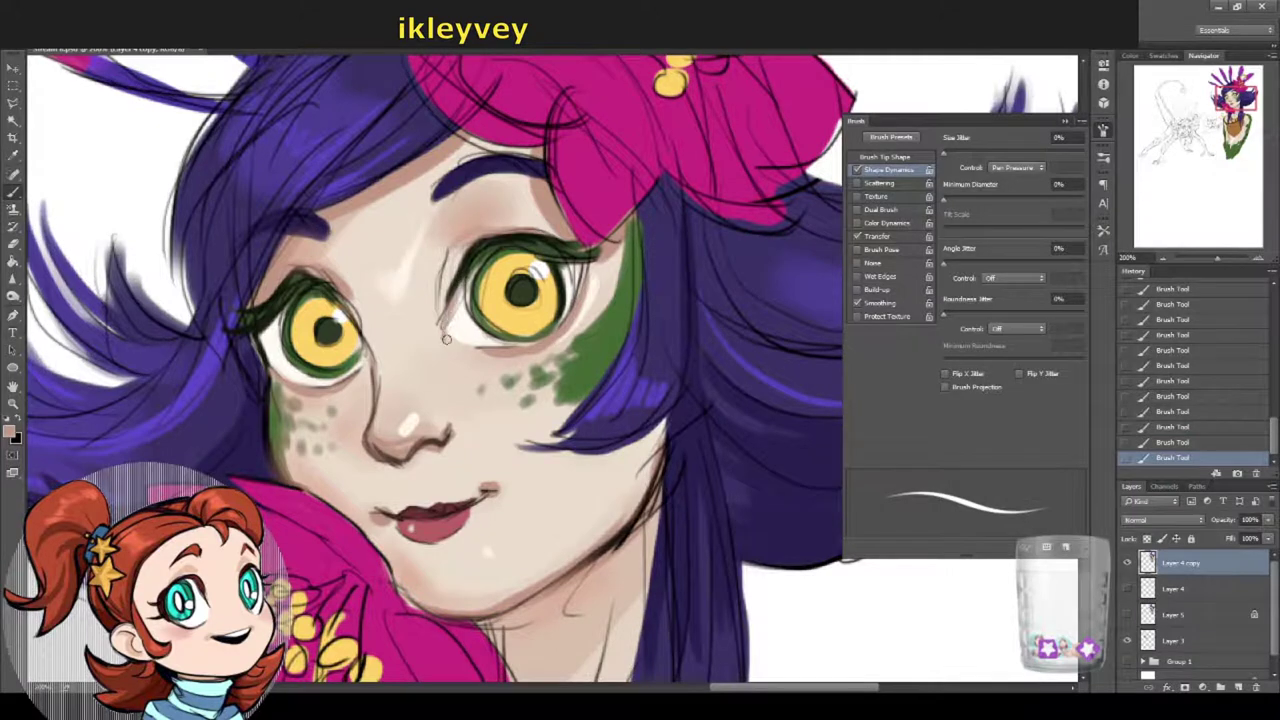
pyautogui.moveTo(366, 352); pyautogui.dragTo(382, 392)
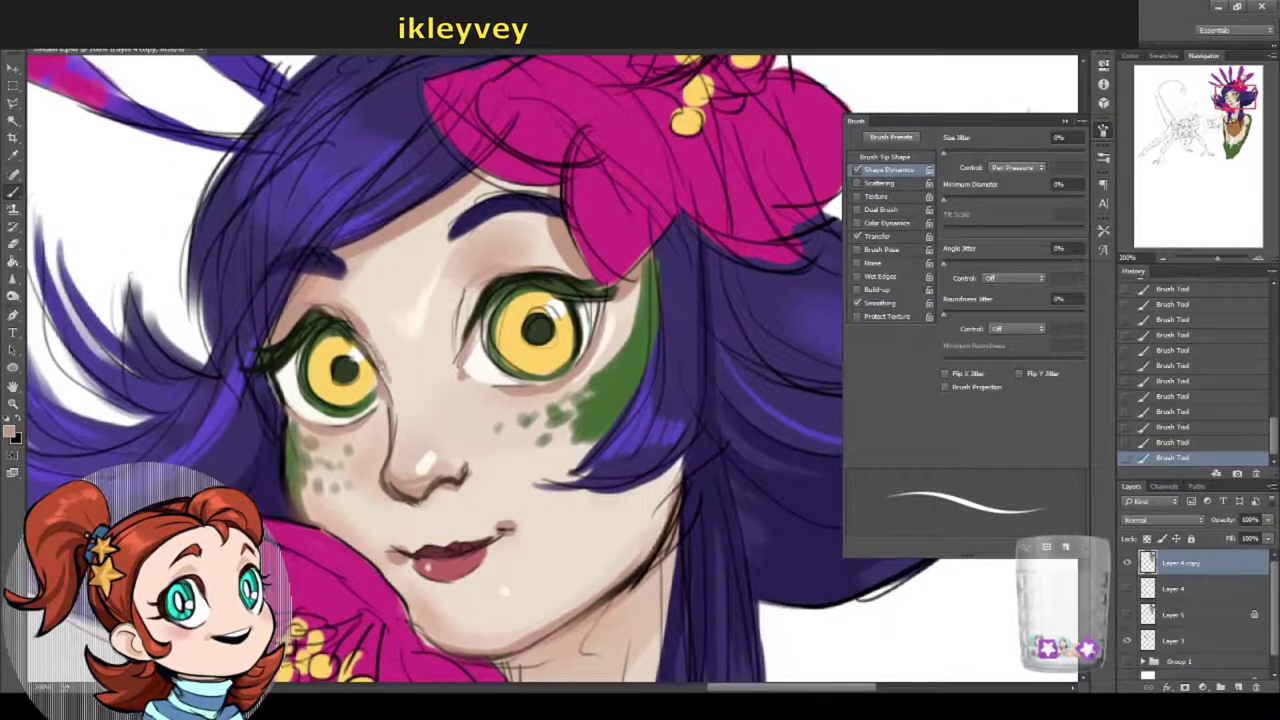
# Step: Set the brush's minimum diameter to 72% and paint light sampled skin tones down the bridge of the nose
pyautogui.keyDown('alt'); pyautogui.click(402, 414); pyautogui.keyUp('alt')
pyautogui.keyDown('alt'); pyautogui.click(418, 326); pyautogui.keyUp('alt')
pyautogui.click(1044, 199)
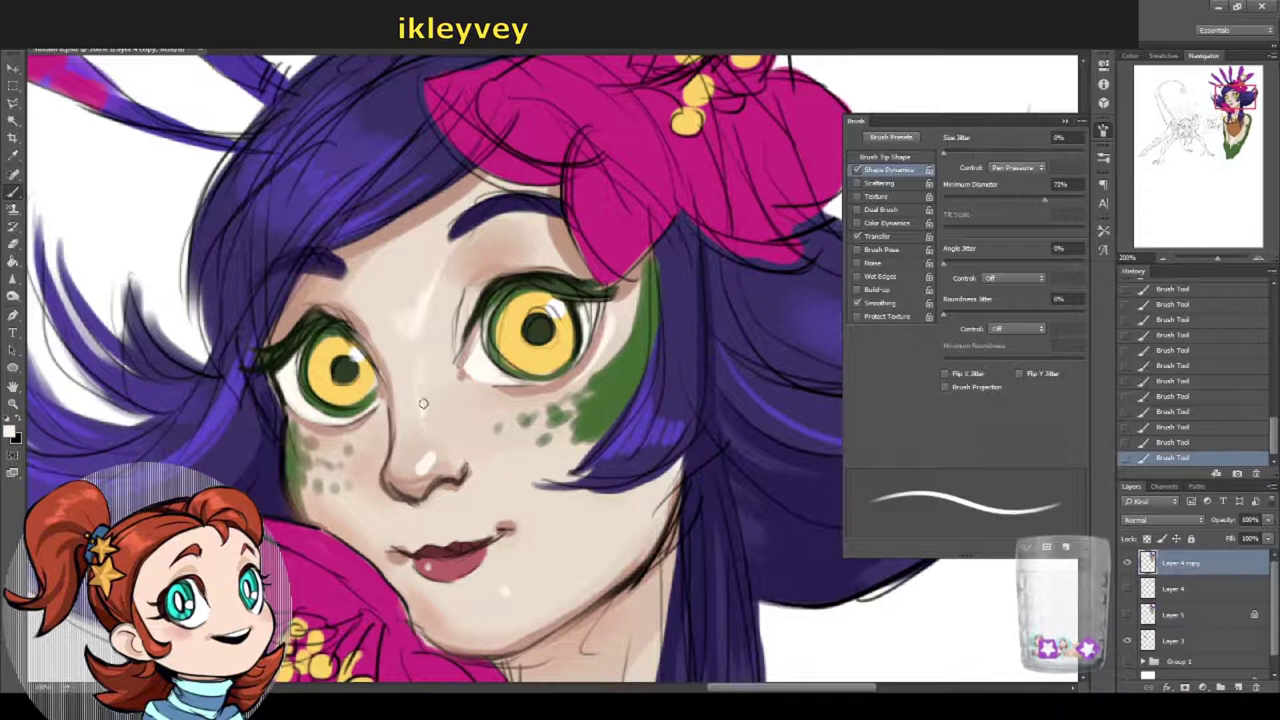
pyautogui.rightClick(462, 368)
pyautogui.press('Escape')
pyautogui.keyDown('alt'); pyautogui.click(430, 342); pyautogui.keyUp('alt')
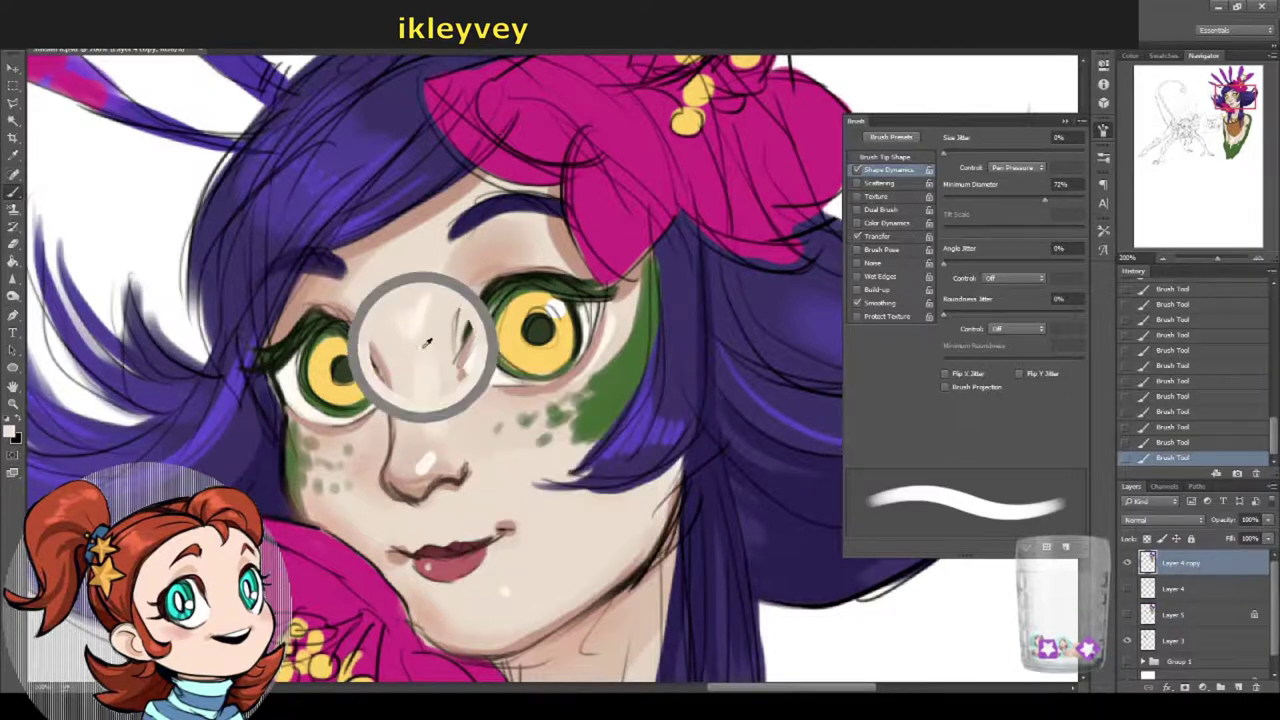
pyautogui.rightClick(452, 355)
pyautogui.press('Escape')
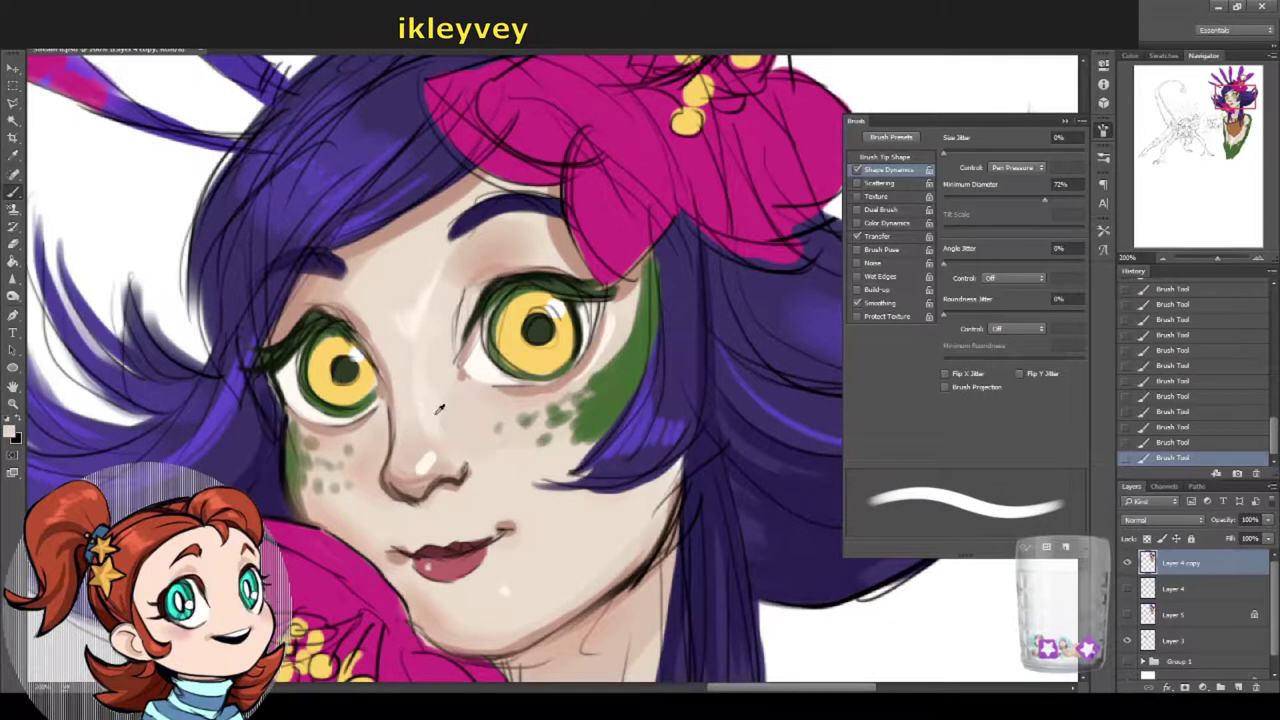
# Step: Extend the nose bridge's light tones and add a small highlight on the nostril wing with a smaller brush
pyautogui.rightClick(472, 431)
pyautogui.press('Escape')
pyautogui.rightClick(453, 440)
pyautogui.press('Escape')
pyautogui.rightClick(476, 428)
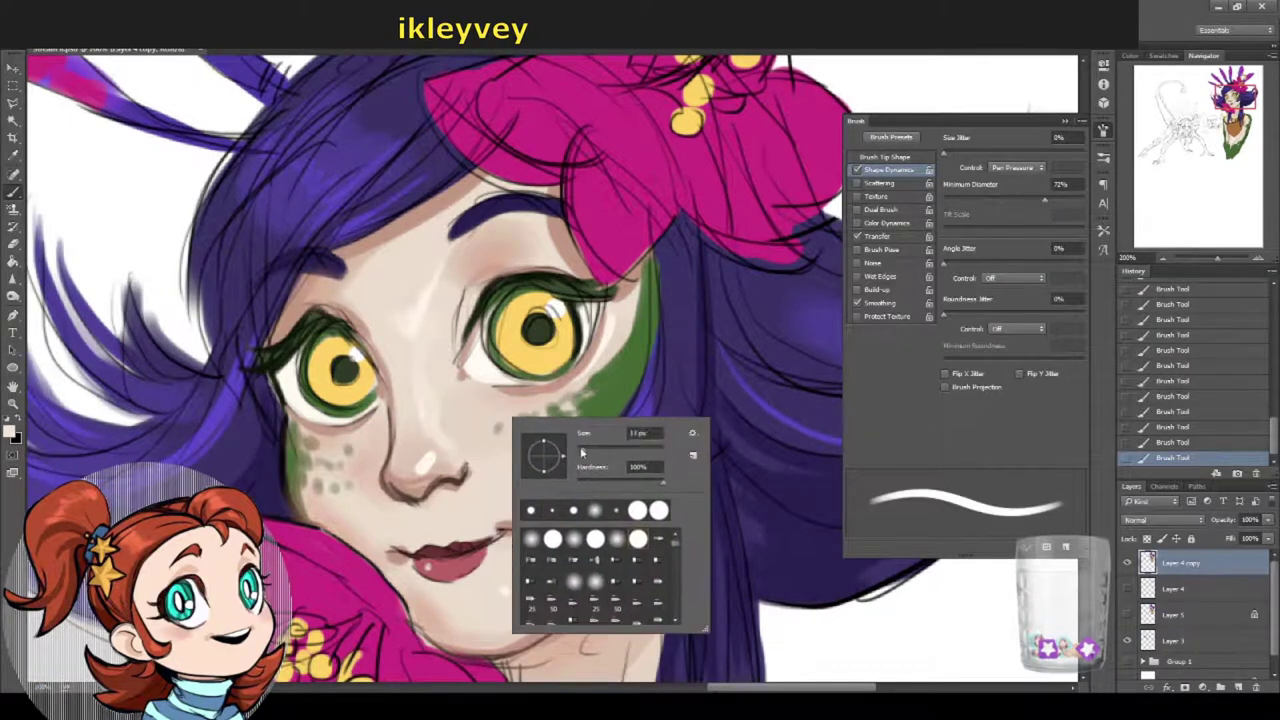
pyautogui.write('10')
pyautogui.press('Return')
pyautogui.hotkey('ctrl', 'z')
pyautogui.click(460, 464)
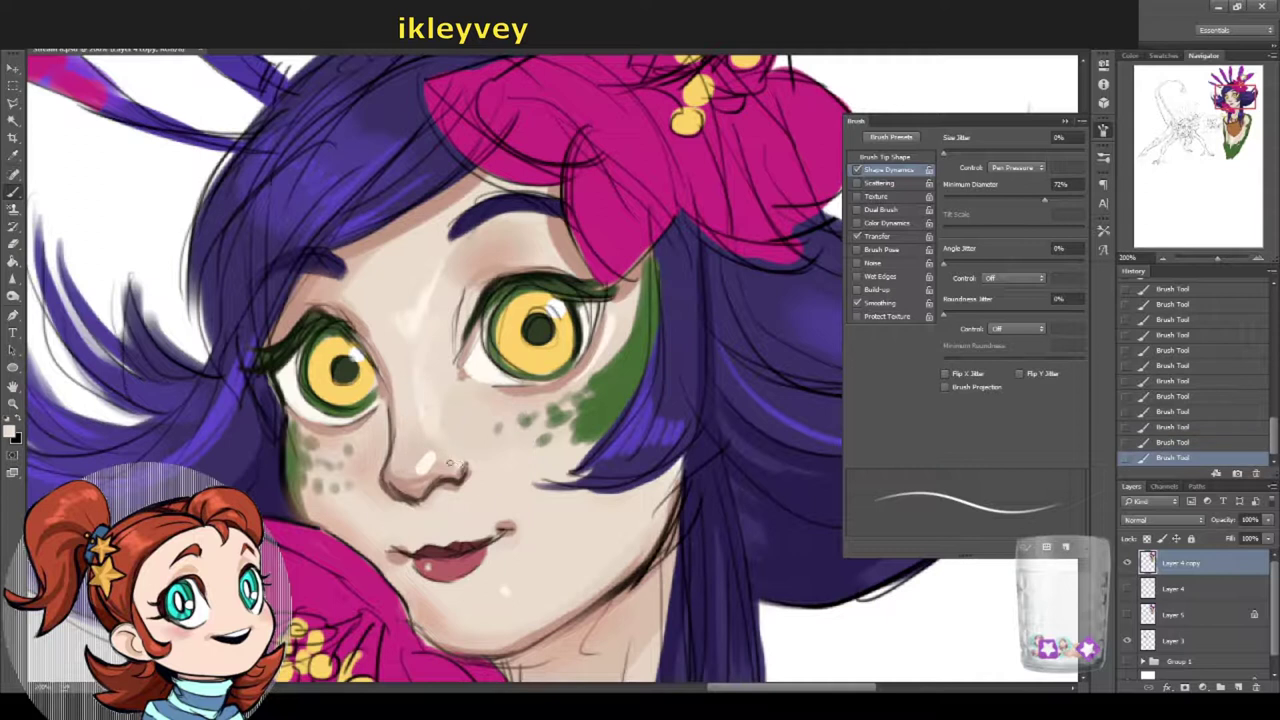
pyautogui.rightClick(472, 405)
pyautogui.press('Escape')
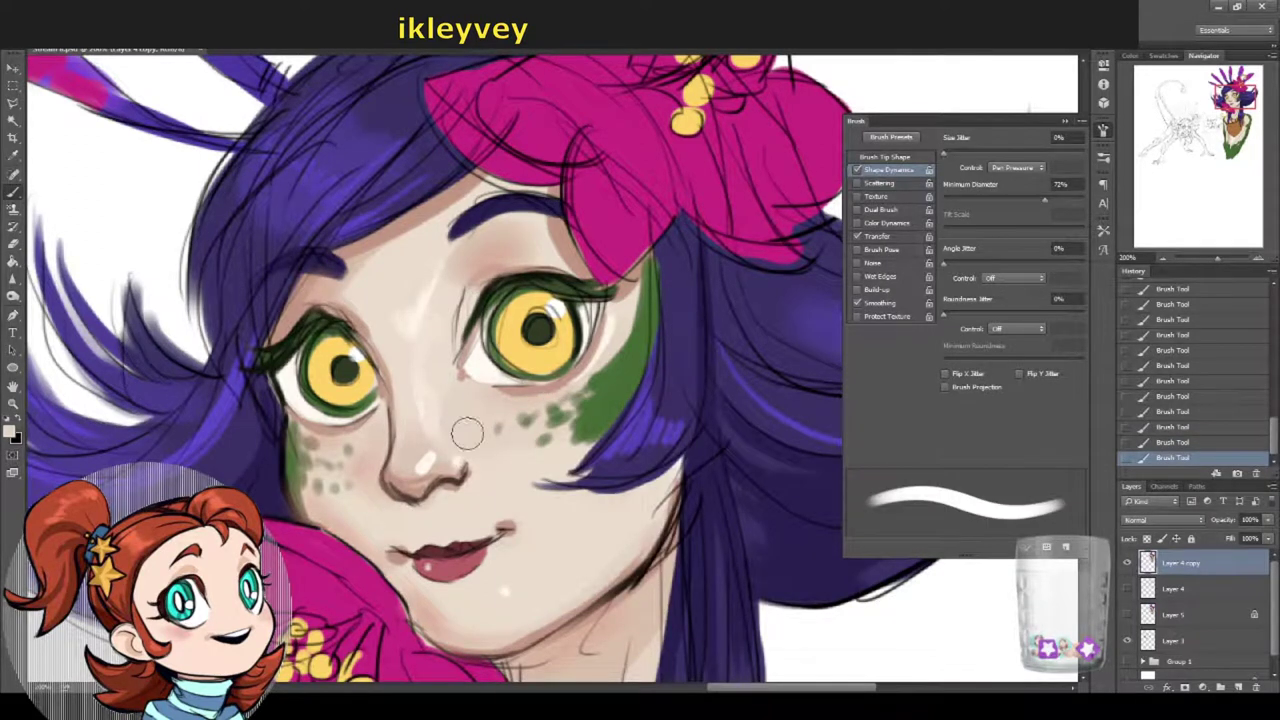
# Step: Shade the mouth corner and shape the philtrum with pinkish tones, setting the brush's minimum diameter to 88%
pyautogui.scroll(-2, 463, 431)
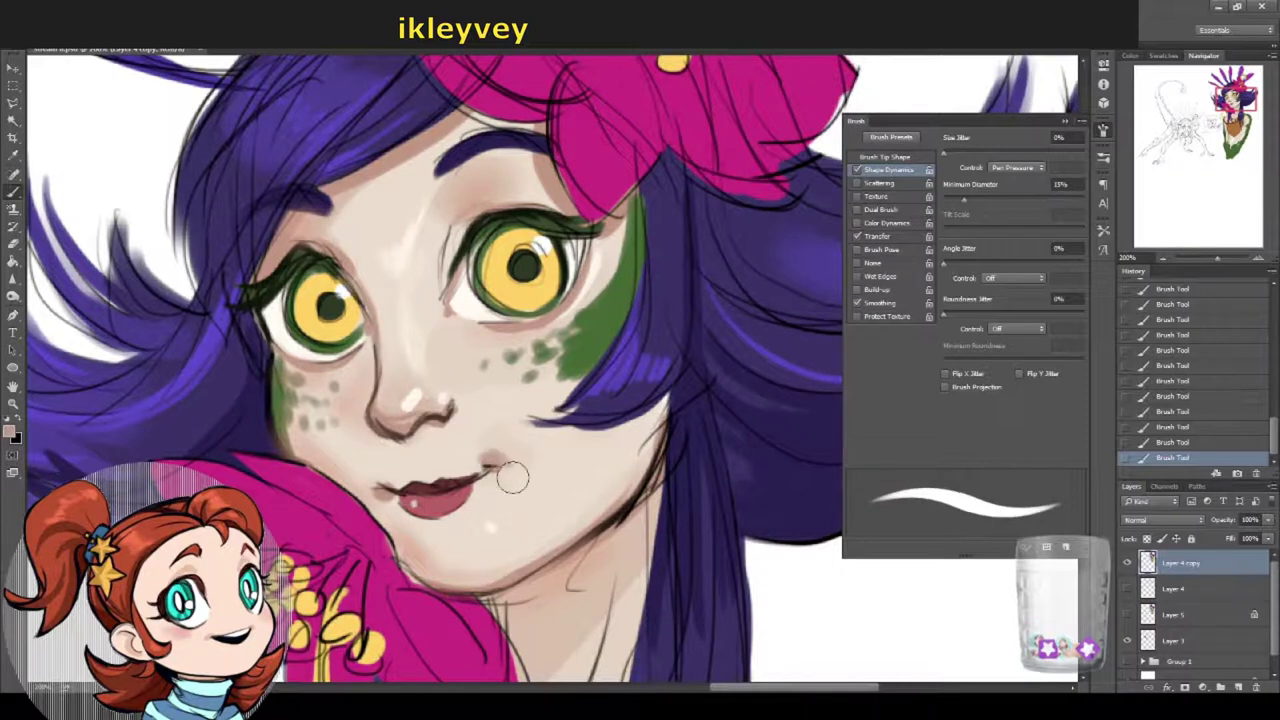
pyautogui.rightClick(522, 445)
pyautogui.moveTo(591, 452); pyautogui.dragTo(612, 452)
pyautogui.press('Return')
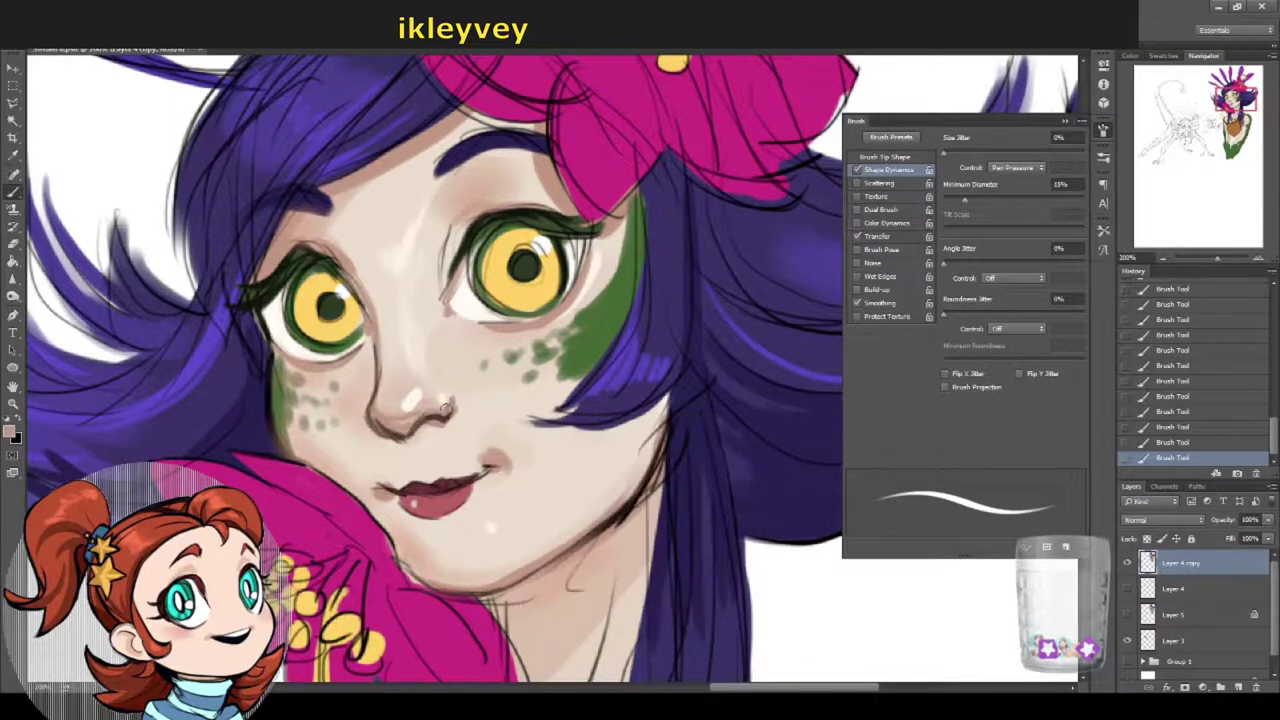
pyautogui.moveTo(400, 418); pyautogui.dragTo(437, 392)
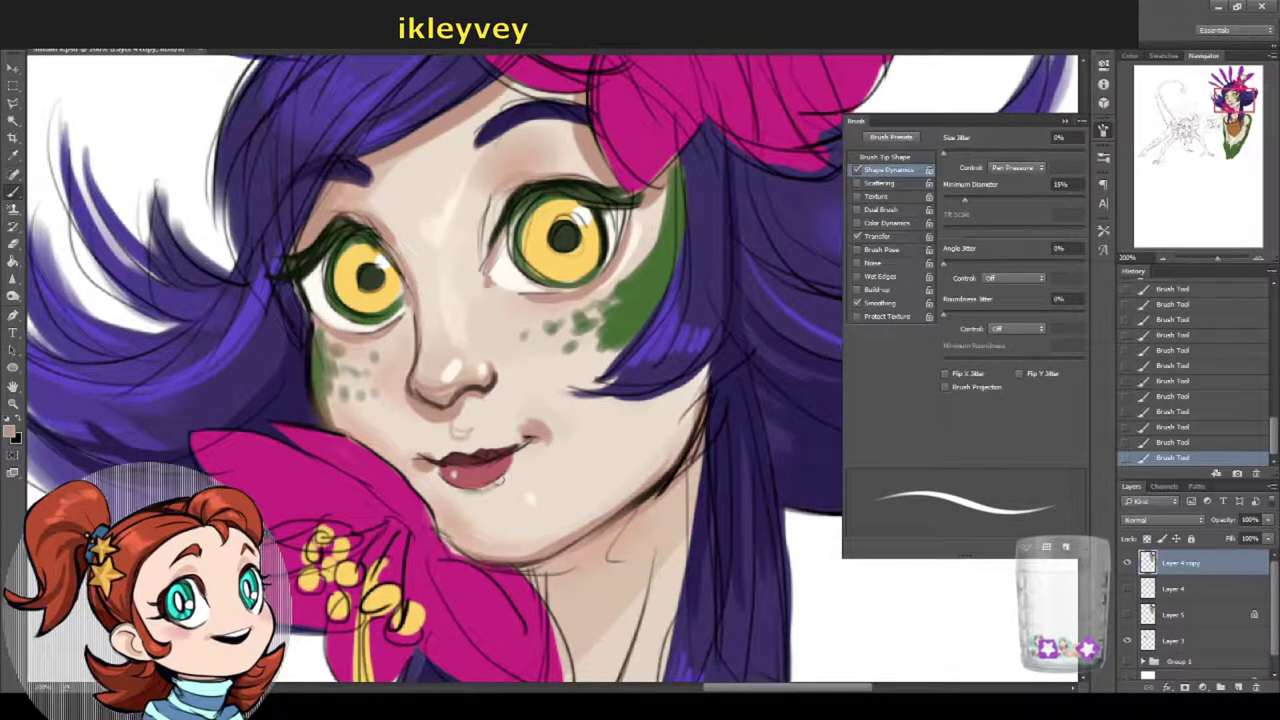
pyautogui.moveTo(964, 199); pyautogui.dragTo(1067, 200)
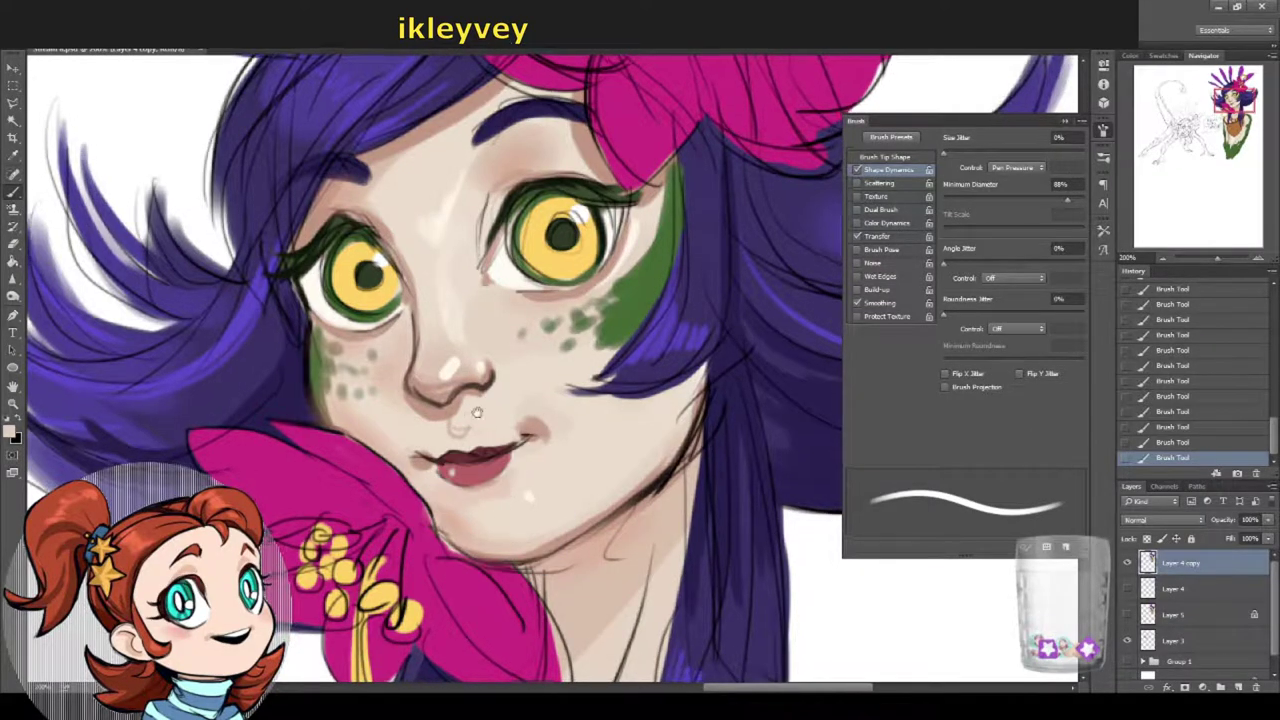
# Step: Set the minimum diameter to 0% and refine the mouth line and lips with sampled dark reds and pinks
pyautogui.moveTo(492, 494); pyautogui.dragTo(468, 469)
pyautogui.keyDown('alt'); pyautogui.click(445, 437); pyautogui.keyUp('alt')
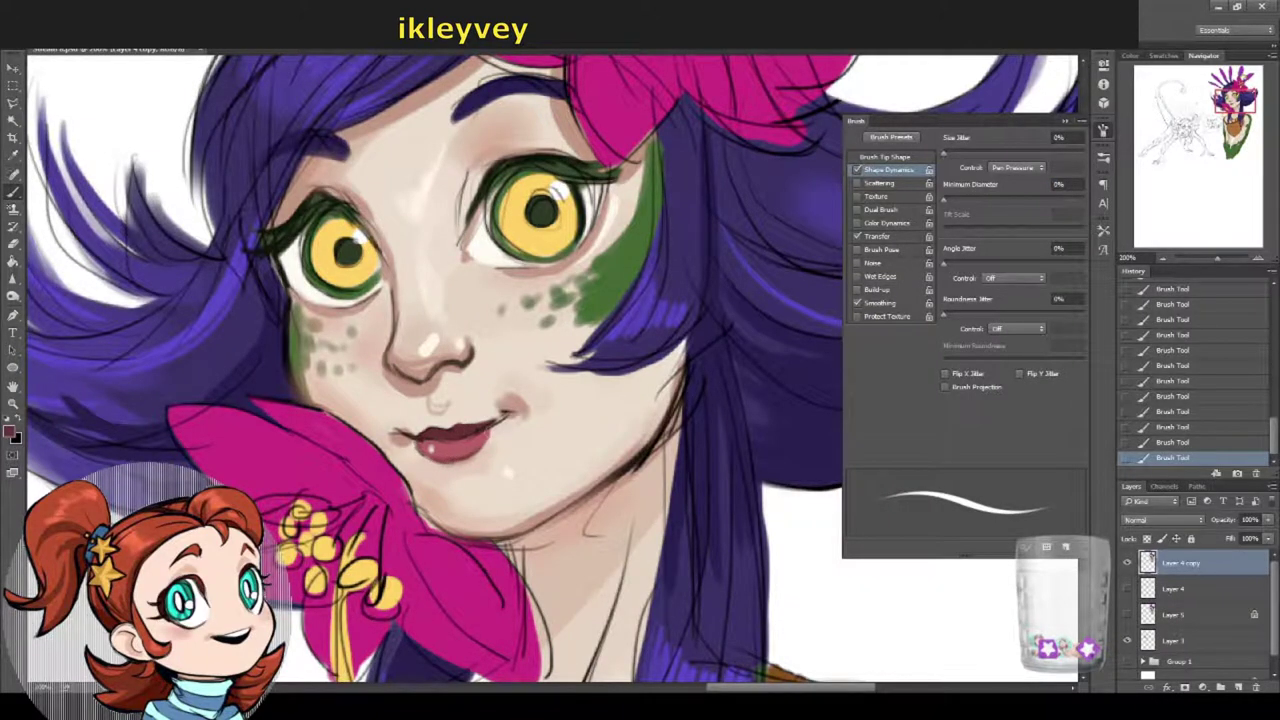
pyautogui.keyDown('alt'); pyautogui.click(492, 428); pyautogui.keyUp('alt')
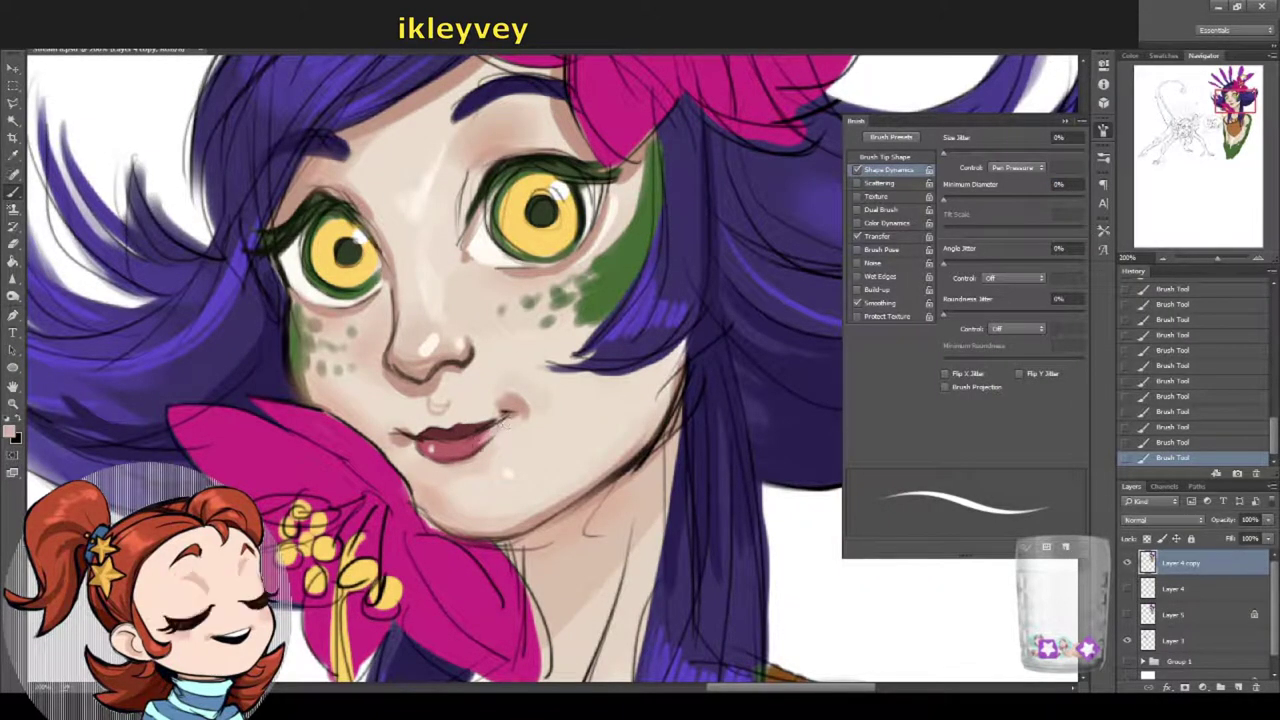
pyautogui.keyDown('alt'); pyautogui.click(482, 440); pyautogui.keyUp('alt')
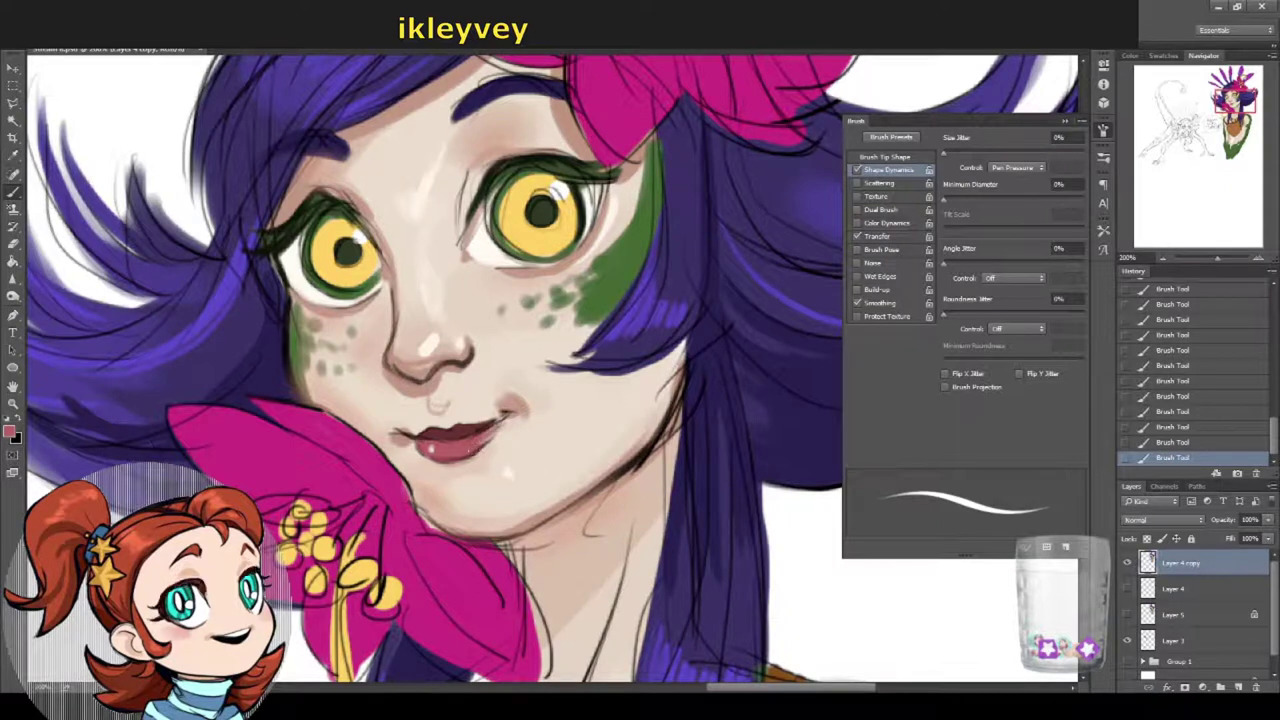
pyautogui.keyDown('alt'); pyautogui.click(422, 435); pyautogui.keyUp('alt')
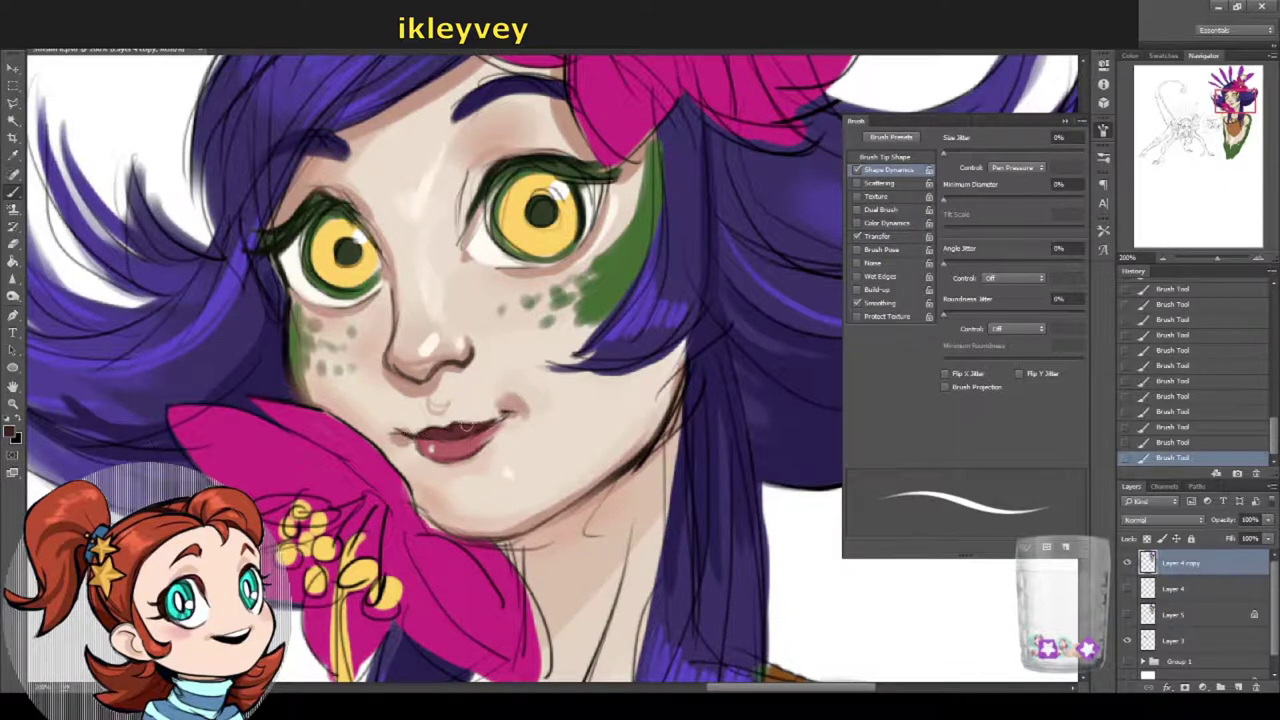
# Step: Touch up the larger eye's iris and upper lash line with sampled yellow and dark tones
pyautogui.moveTo(568, 221); pyautogui.dragTo(588, 306)
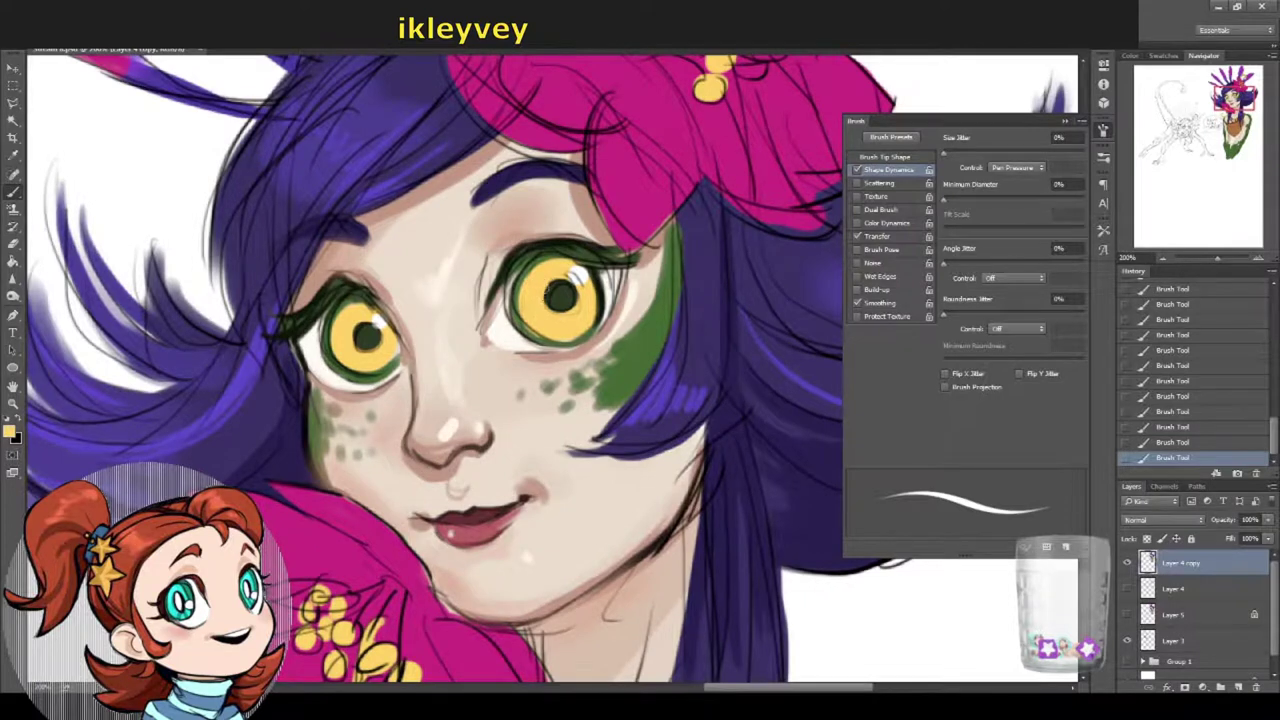
pyautogui.keyDown('alt'); pyautogui.click(541, 337); pyautogui.keyUp('alt')
pyautogui.keyDown('alt'); pyautogui.click(321, 302); pyautogui.keyUp('alt')
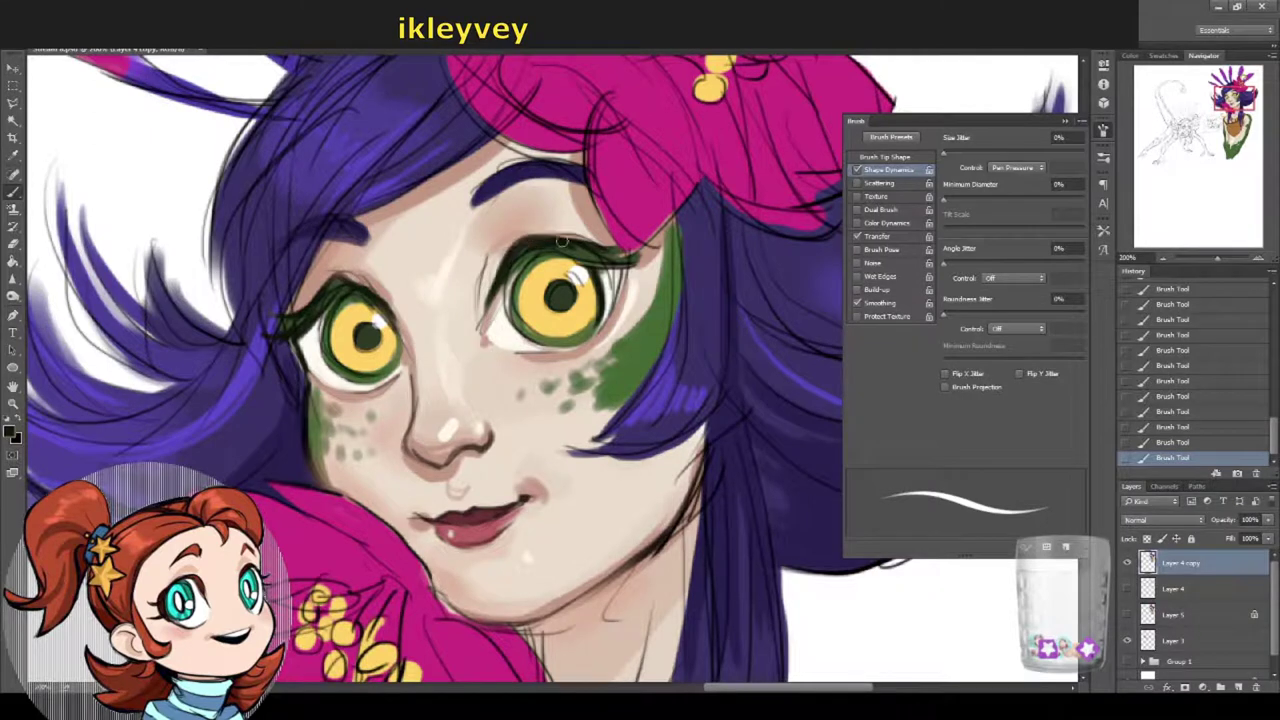
pyautogui.moveTo(545, 255); pyautogui.dragTo(537, 213)
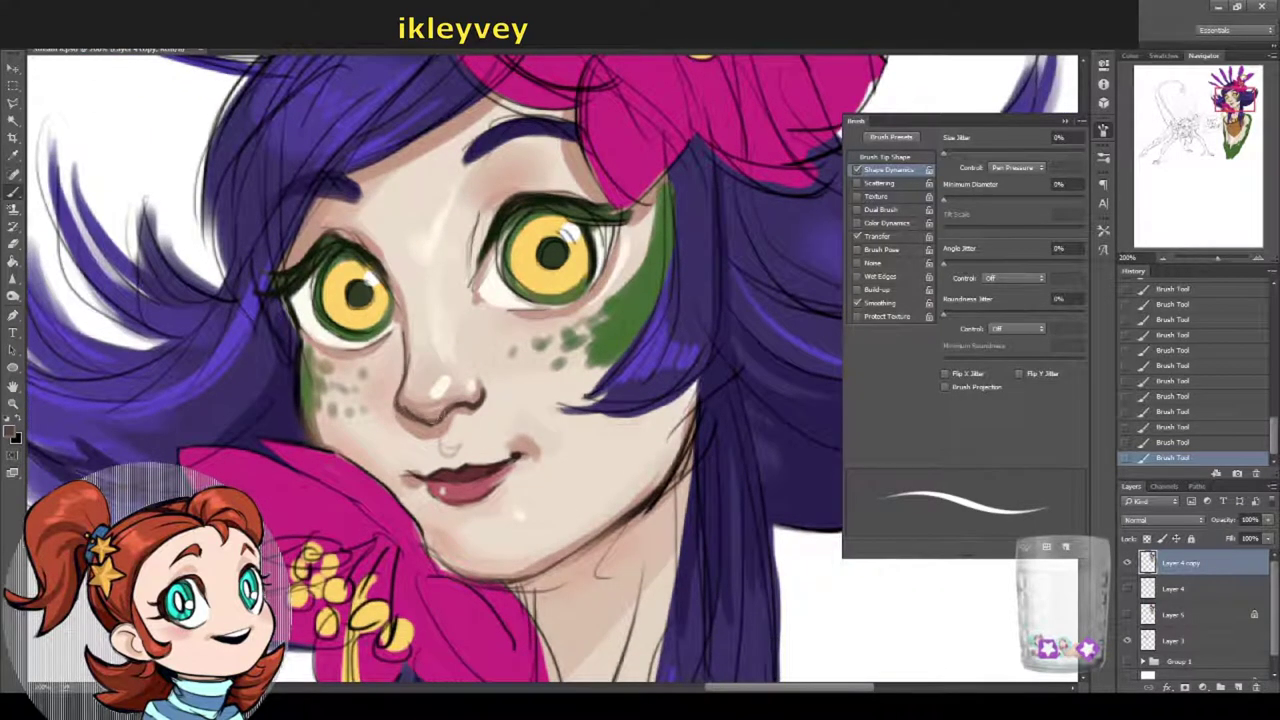
# Step: Pick the brown a57056 and warm the shading on the nose's underside
pyautogui.keyDown('alt'); pyautogui.click(402, 399); pyautogui.keyUp('alt')
pyautogui.keyDown('alt'); pyautogui.click(435, 413); pyautogui.keyUp('alt')
pyautogui.click(10, 432)
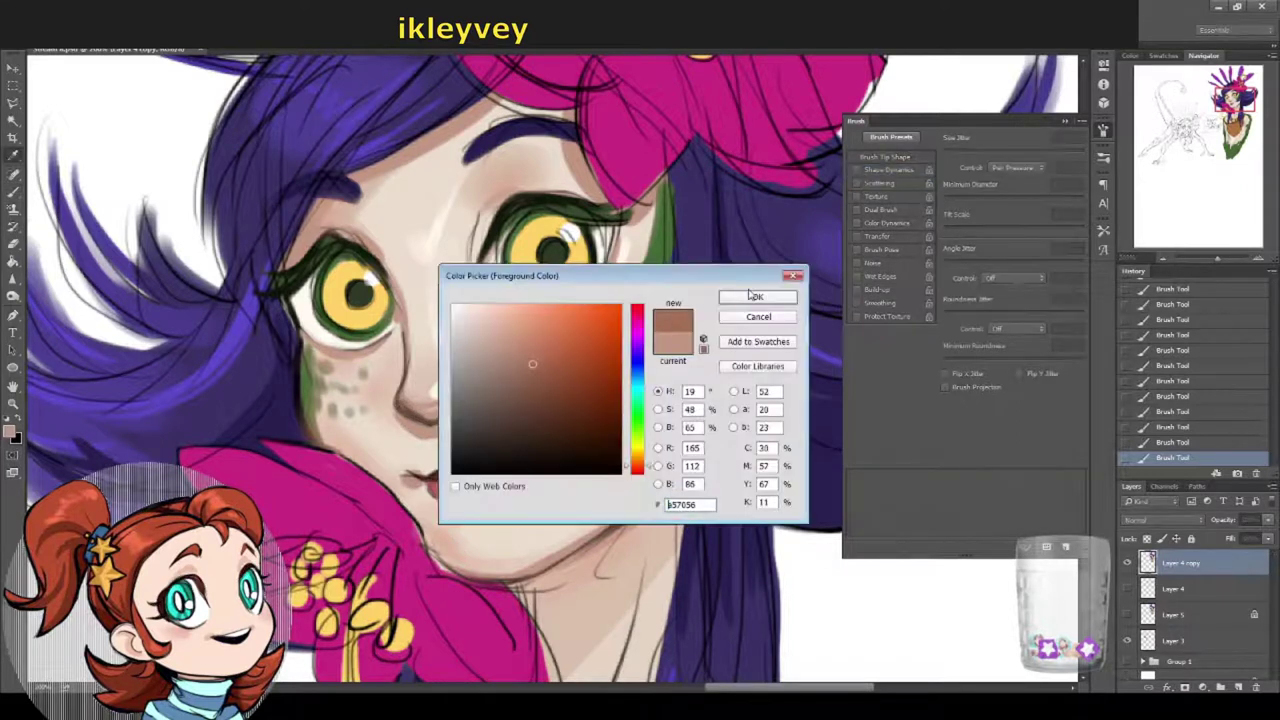
pyautogui.click(760, 294)
pyautogui.rightClick(532, 354)
# Step: Tidy the lower rims of both eyes with sampled brown and skin tones, setting the minimum diameter to 13%
pyautogui.keyDown('alt'); pyautogui.click(407, 403); pyautogui.keyUp('alt')
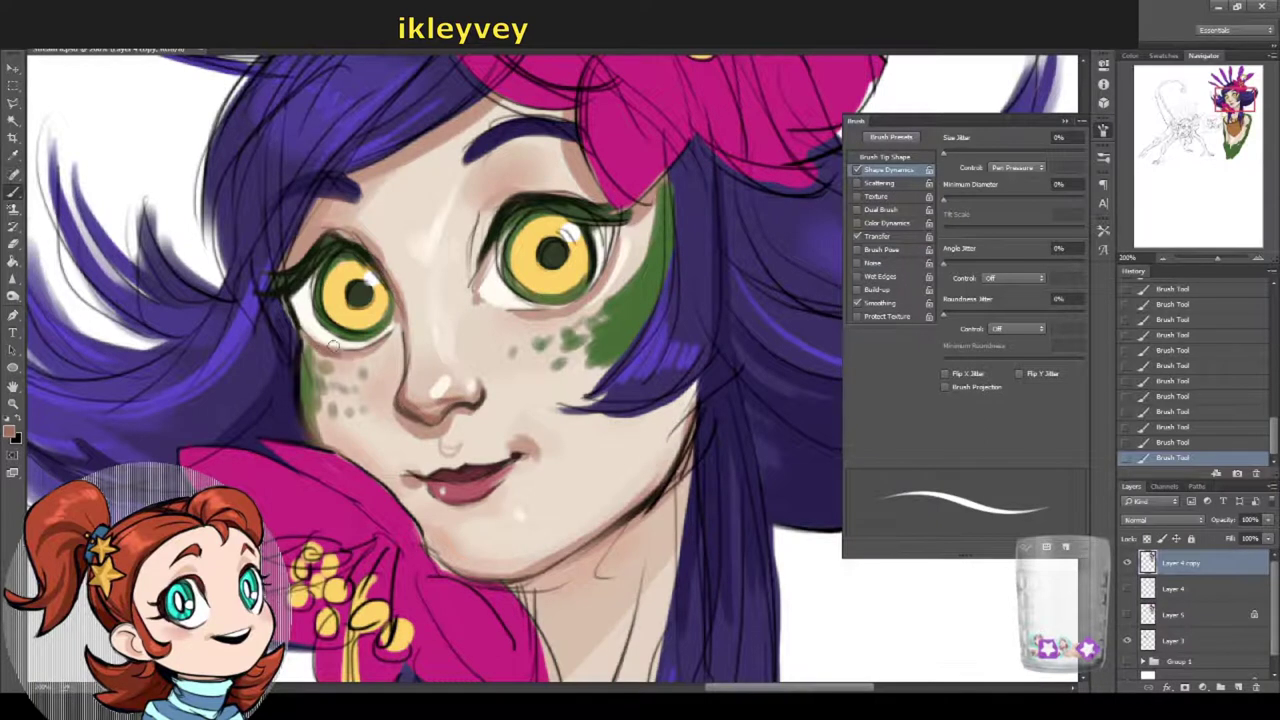
pyautogui.keyDown('alt'); pyautogui.click(535, 326); pyautogui.keyUp('alt')
pyautogui.keyDown('alt'); pyautogui.click(624, 258); pyautogui.keyUp('alt')
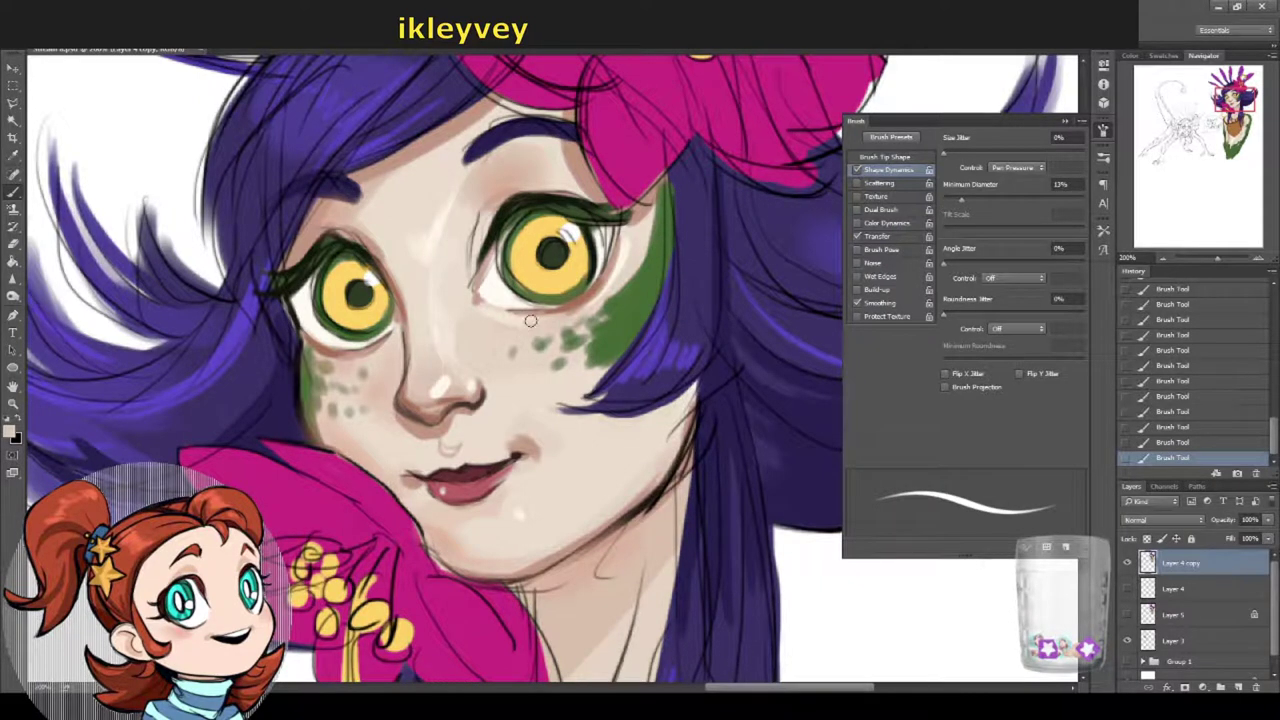
# Step: Clean up the smaller eye's brow and the hairline along the forehead with sampled dark and skin tones
pyautogui.scroll(3, 520, 290)
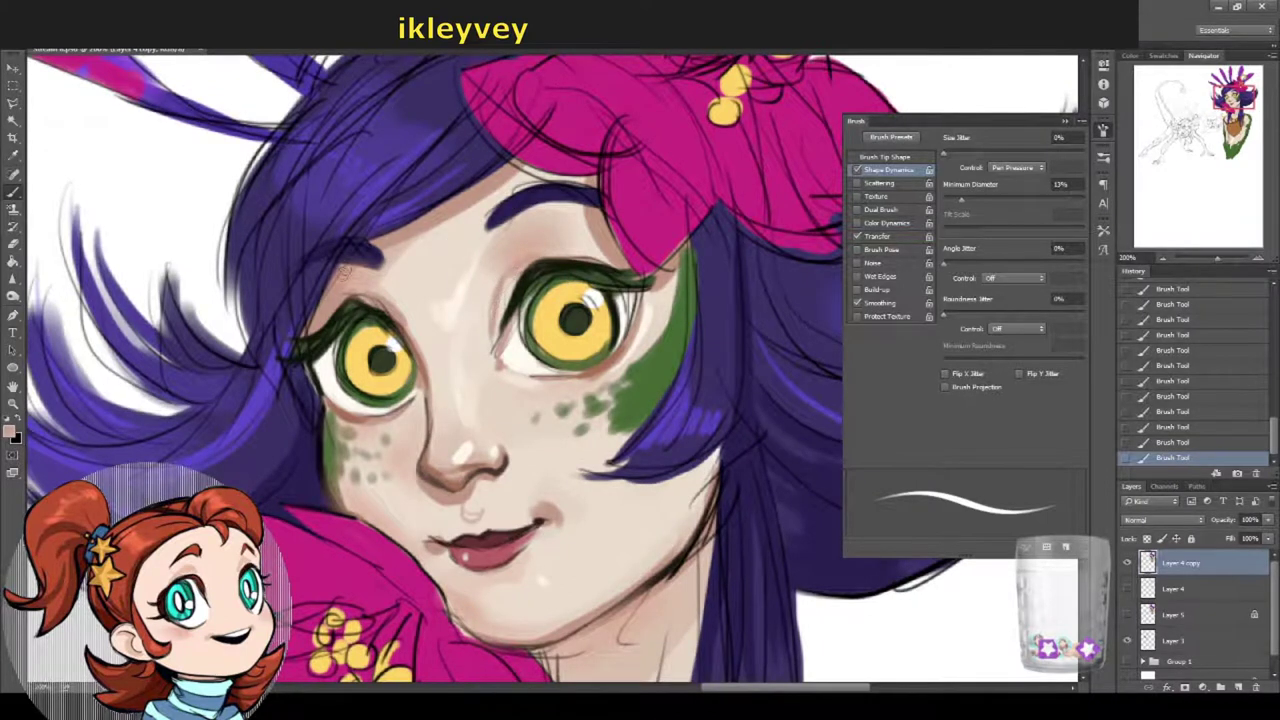
pyautogui.keyDown('alt'); pyautogui.click(329, 275); pyautogui.keyUp('alt')
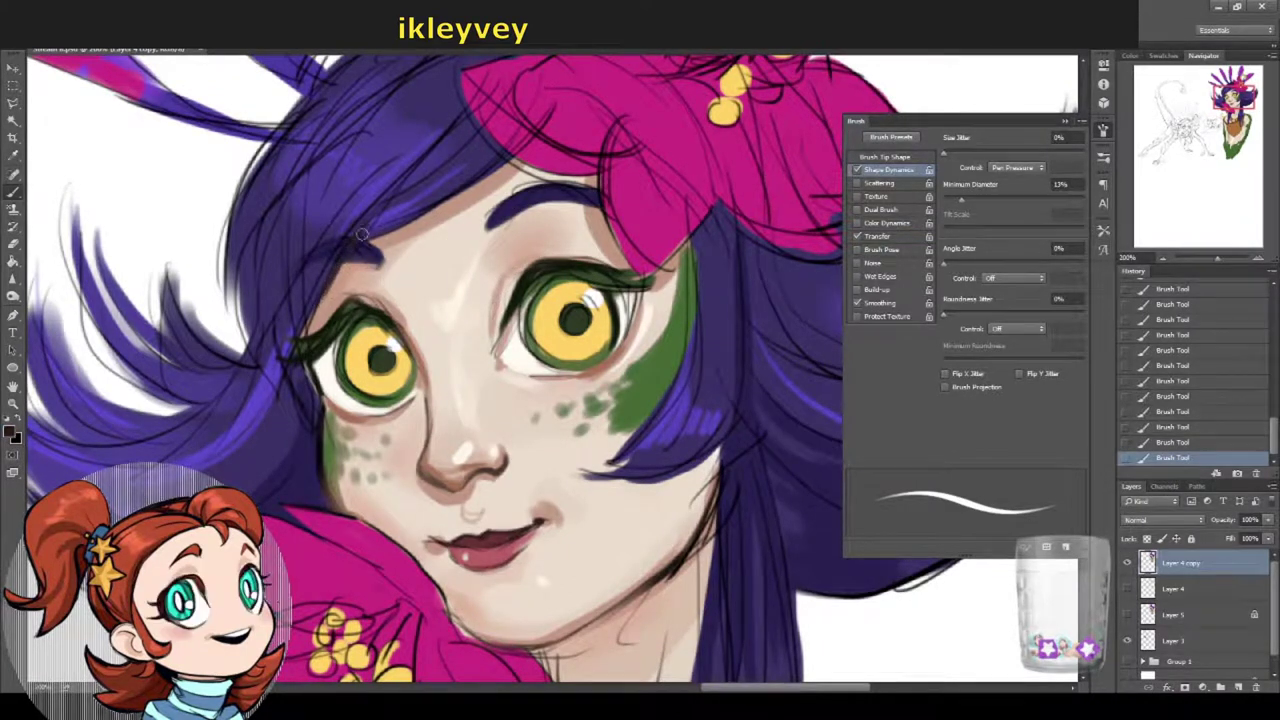
pyautogui.keyDown('alt'); pyautogui.click(339, 255); pyautogui.keyUp('alt')
pyautogui.moveTo(370, 220); pyautogui.dragTo(325, 265)
pyautogui.keyDown('alt'); pyautogui.click(458, 281); pyautogui.keyUp('alt')
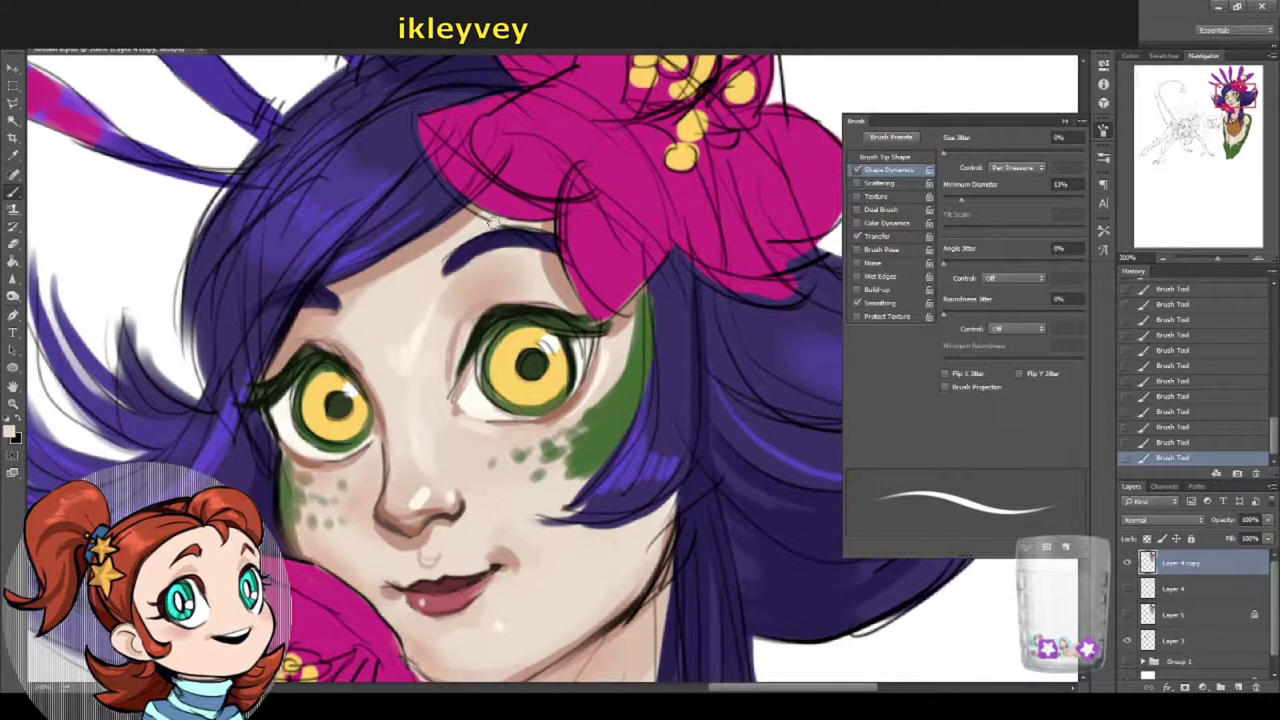
# Step: Refine the skin around the mouth corner and the chin with tones sampled from the face
pyautogui.scroll(-3, 504, 225)
pyautogui.keyDown('alt'); pyautogui.click(393, 467); pyautogui.keyUp('alt')
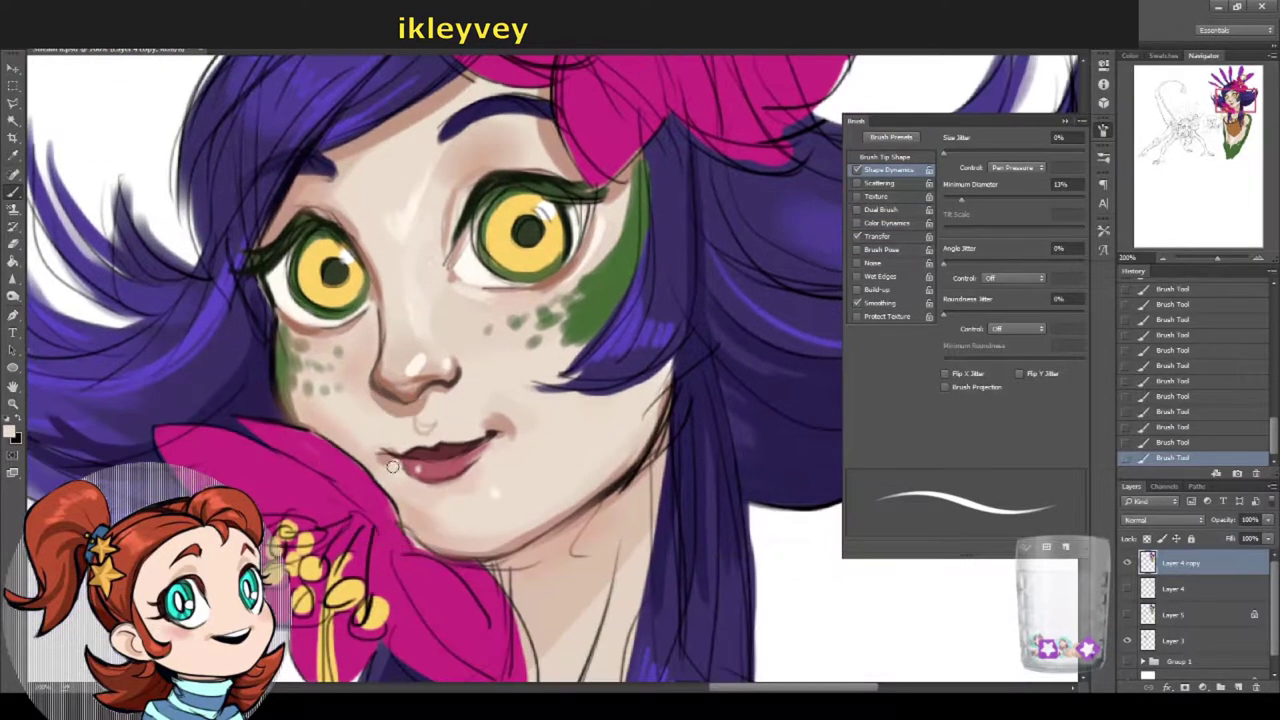
pyautogui.keyDown('alt'); pyautogui.click(391, 446); pyautogui.keyUp('alt')
pyautogui.keyDown('alt'); pyautogui.click(396, 489); pyautogui.keyUp('alt')
pyautogui.moveTo(448, 498)
pyautogui.mouseDown()
pyautogui.moveTo(423, 448)
pyautogui.moveTo(440, 470)
pyautogui.moveTo(375, 482)
pyautogui.mouseUp()
# Step: Redefine the lower flower's petal edge and fold beneath the chin with a sampled dark magenta
pyautogui.keyDown('alt'); pyautogui.click(348, 481); pyautogui.keyUp('alt')
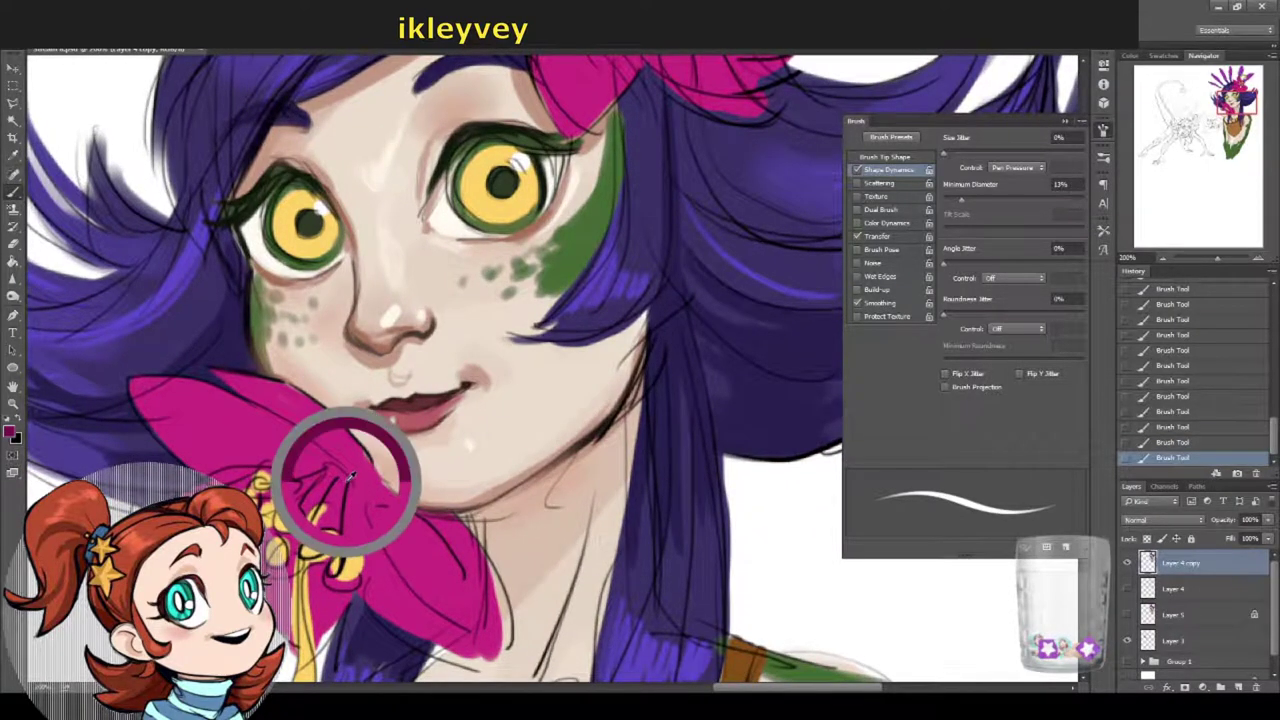
pyautogui.moveTo(440, 549); pyautogui.dragTo(460, 580)
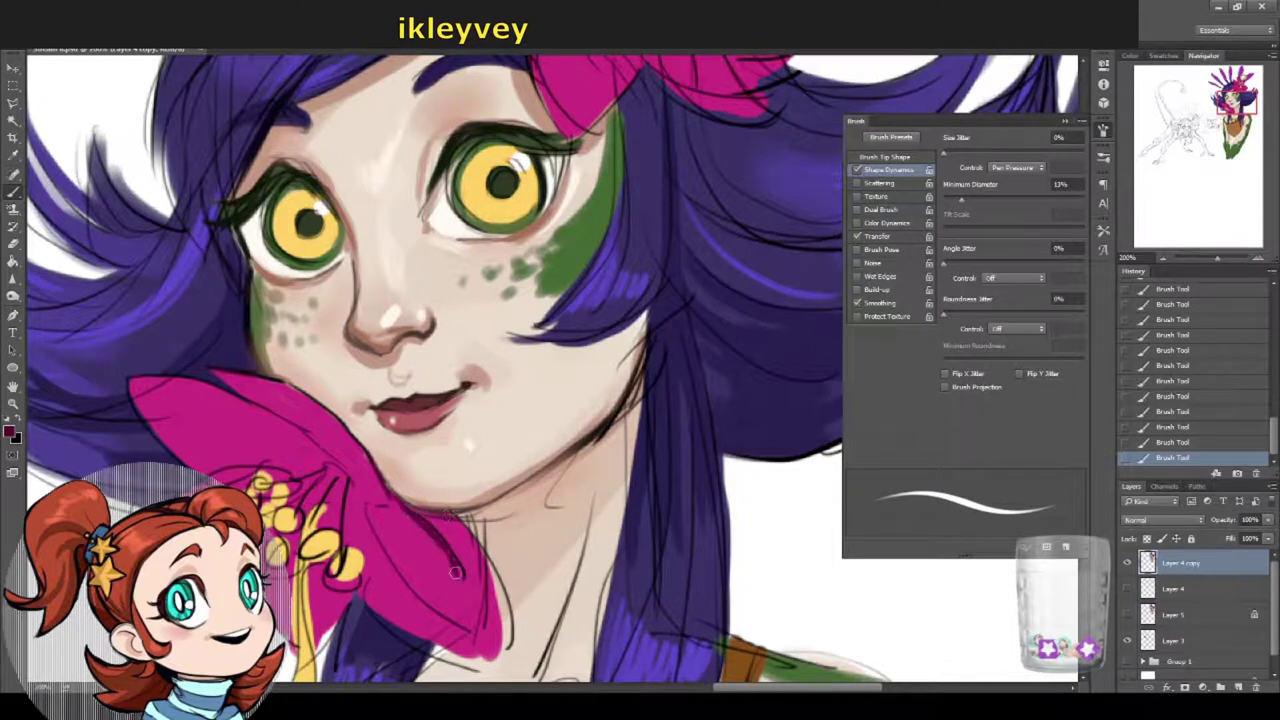
pyautogui.moveTo(458, 518); pyautogui.dragTo(495, 620)
pyautogui.moveTo(485, 560); pyautogui.dragTo(505, 648)
pyautogui.moveTo(412, 575)
pyautogui.mouseDown()
pyautogui.moveTo(380, 490)
pyautogui.moveTo(412, 561)
pyautogui.mouseUp()
# Step: Set the minimum diameter to 45% and paint over the lower petal's sketch lines with flat magenta
pyautogui.click(1006, 200)
pyautogui.moveTo(442, 462); pyautogui.dragTo(468, 578)
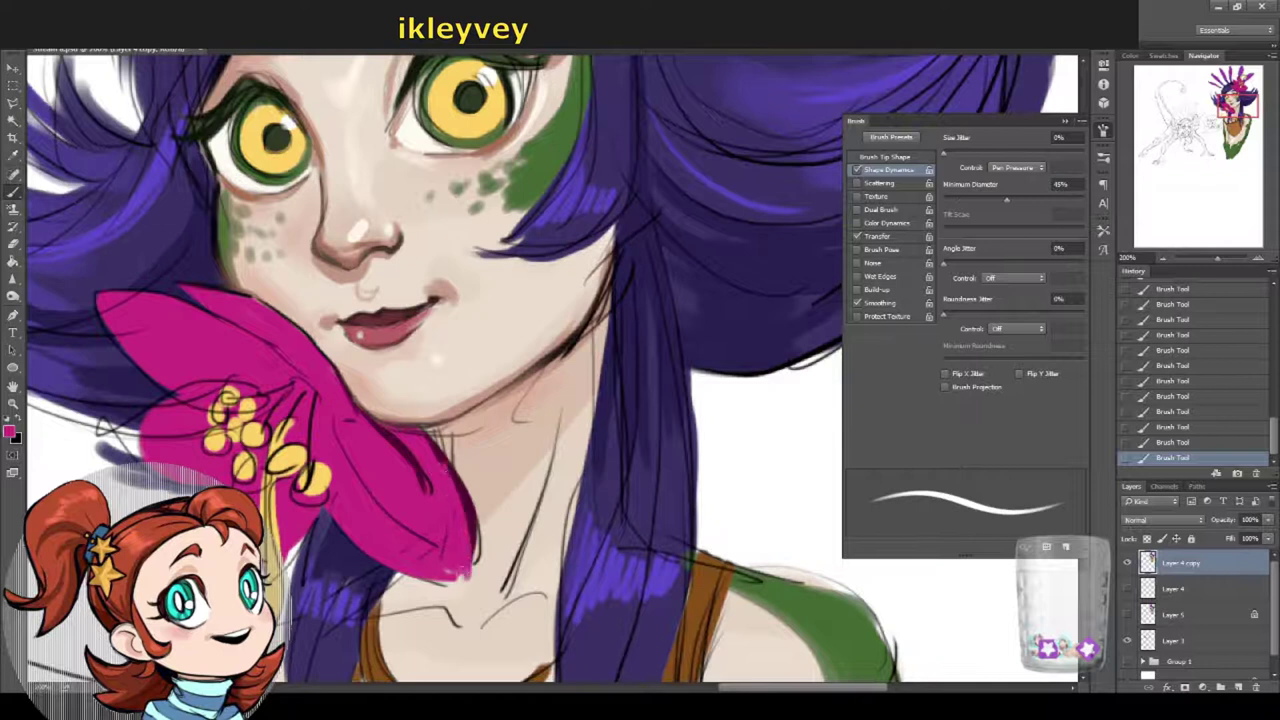
pyautogui.moveTo(434, 455)
pyautogui.mouseDown()
pyautogui.moveTo(455, 509)
pyautogui.moveTo(438, 517)
pyautogui.moveTo(466, 550)
pyautogui.mouseUp()
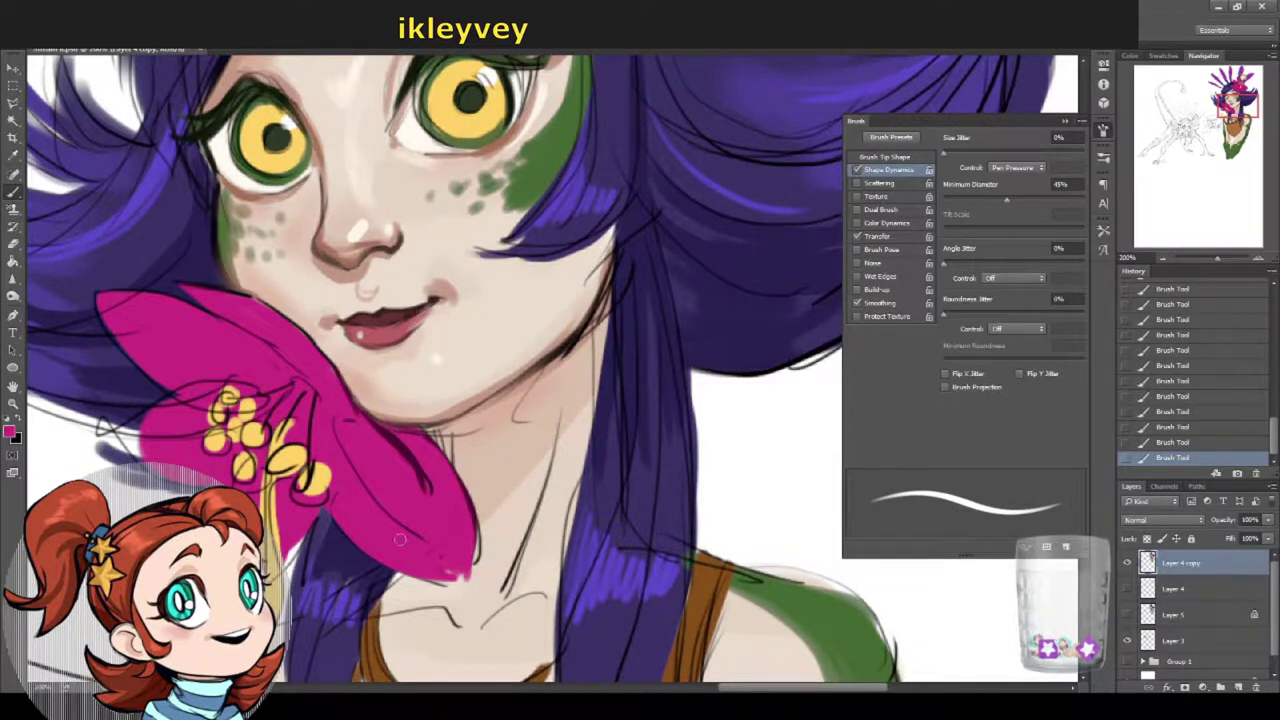
pyautogui.moveTo(388, 345); pyautogui.dragTo(463, 515)
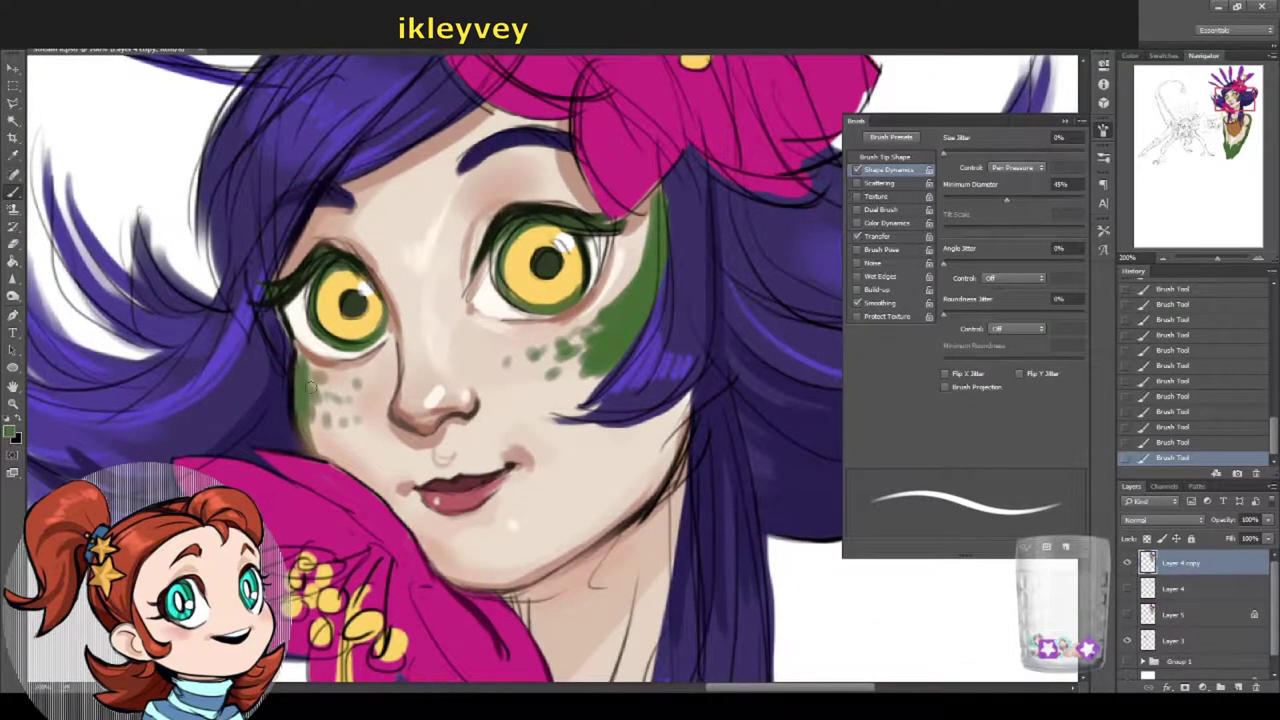
# Step: Strengthen the green patch along the cheek's outer edge, and smooth the hair beside the forehead with dark blue and an enlarged brush
pyautogui.moveTo(312, 388); pyautogui.dragTo(332, 468)
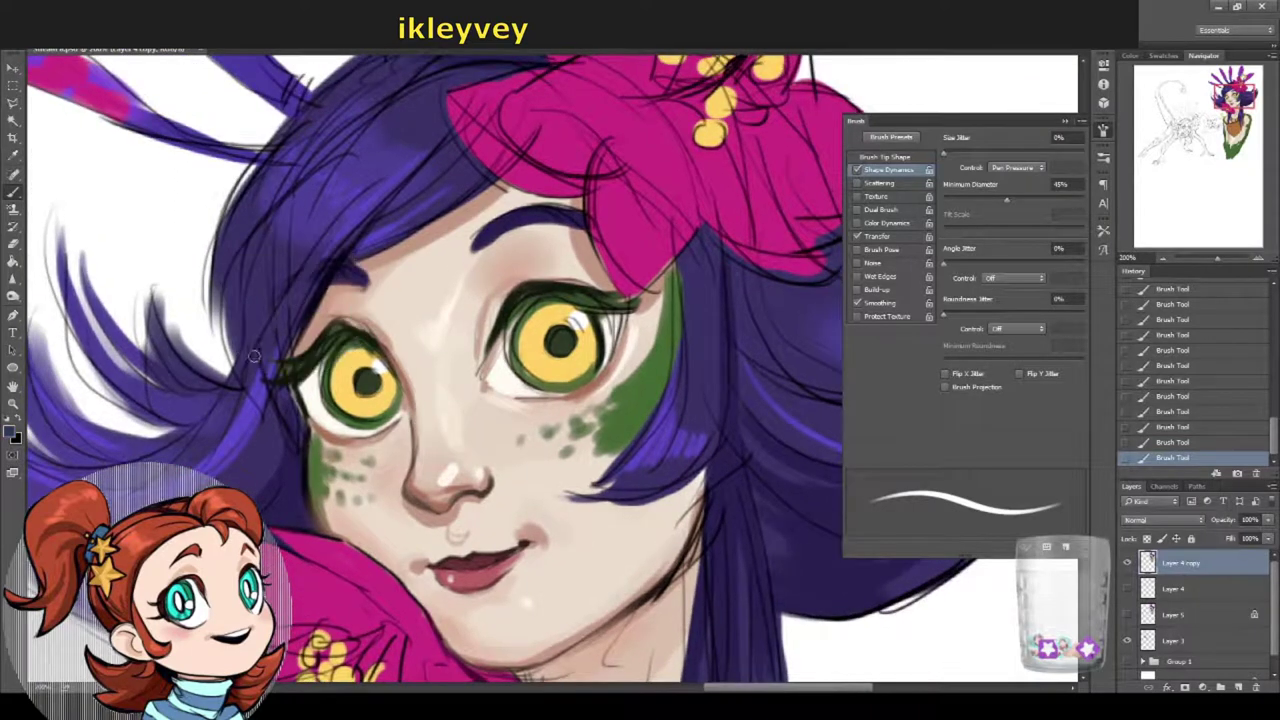
pyautogui.moveTo(275, 262); pyautogui.dragTo(280, 362)
pyautogui.rightClick(320, 337)
pyautogui.moveTo(402, 361); pyautogui.dragTo(420, 361)
pyautogui.press('Return')
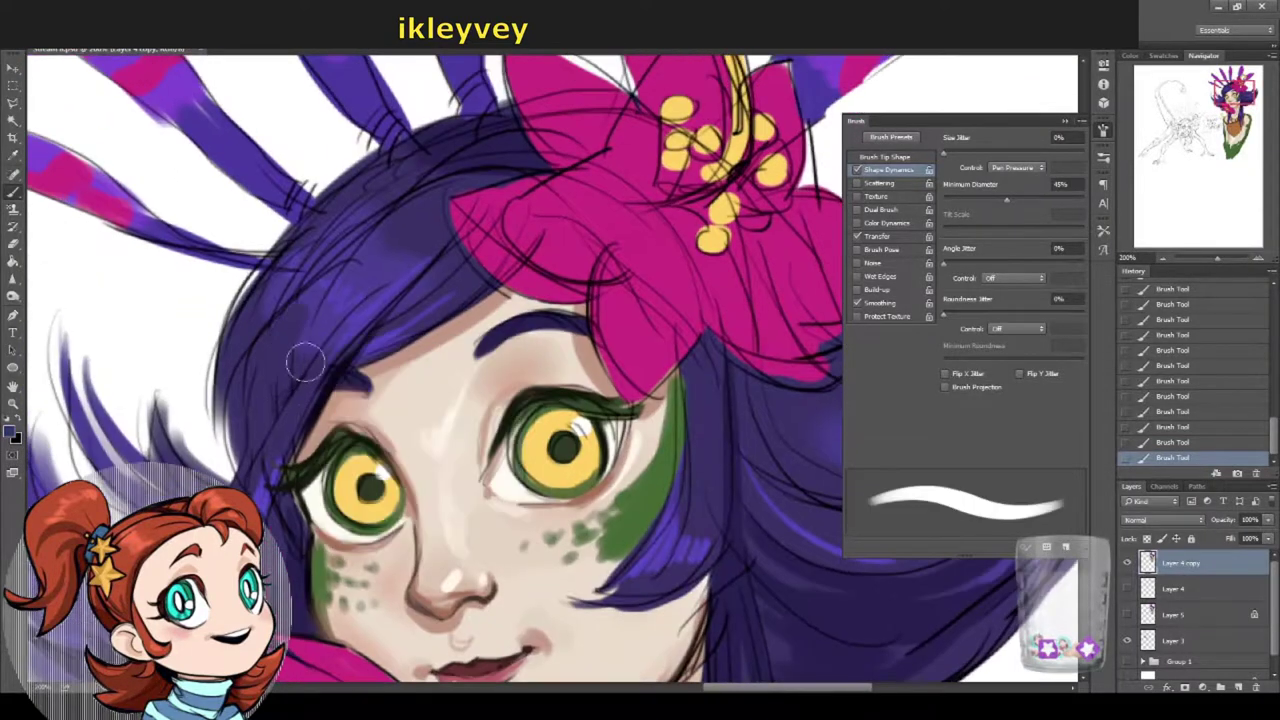
# Step: Paint purple strands over the sketch lines in the fringe and the hair beside the face, adjusting the brush size
pyautogui.moveTo(320, 345); pyautogui.dragTo(255, 410)
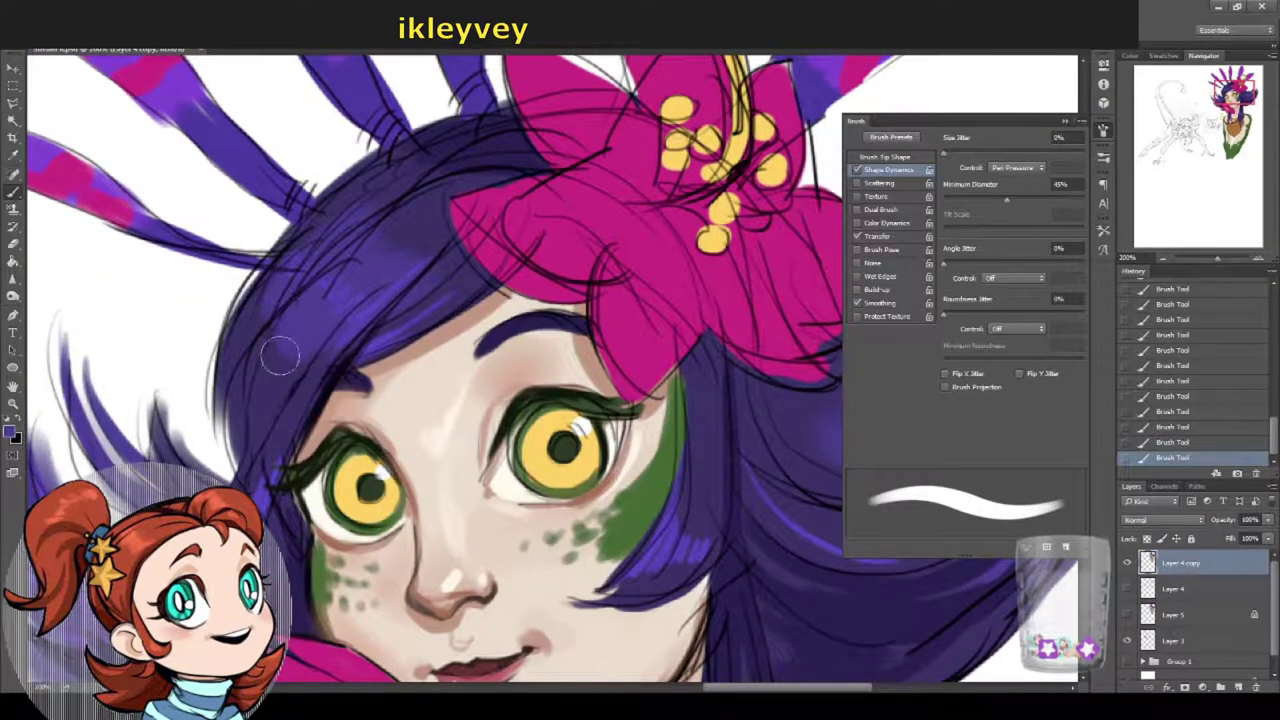
pyautogui.rightClick(390, 245)
pyautogui.moveTo(460, 271); pyautogui.dragTo(478, 271)
pyautogui.press('Return')
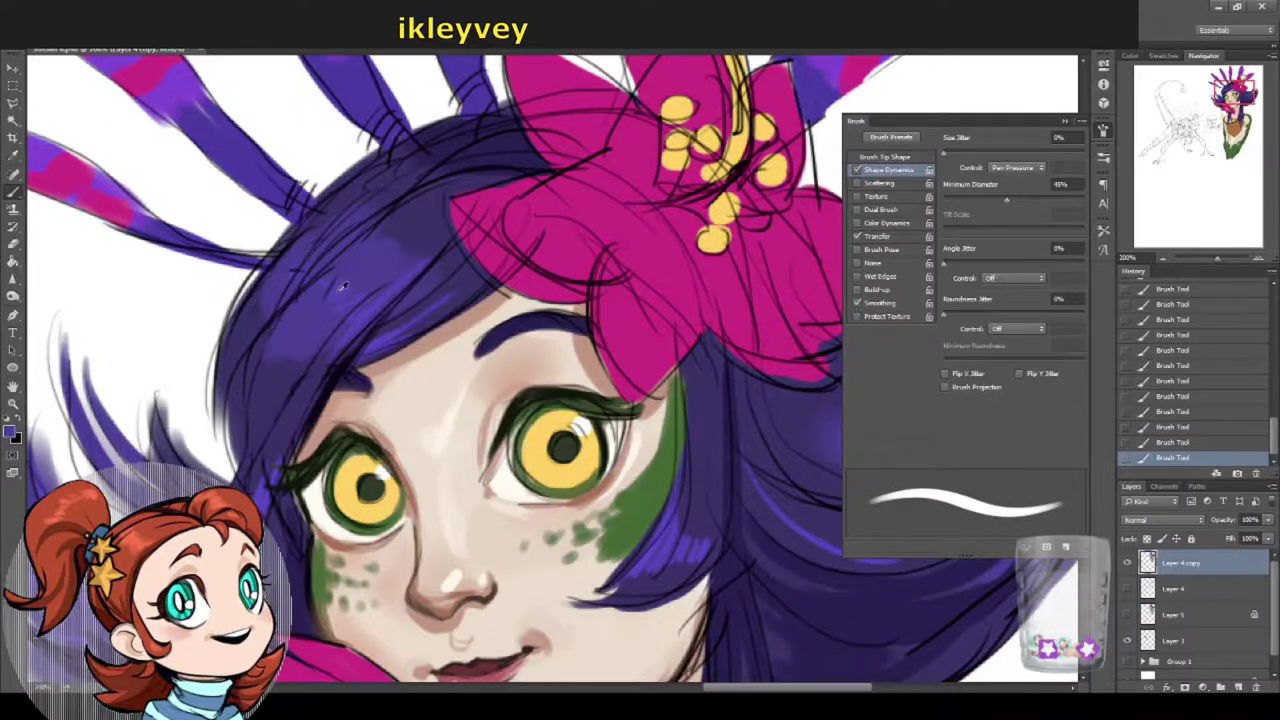
pyautogui.moveTo(205, 439); pyautogui.dragTo(335, 329)
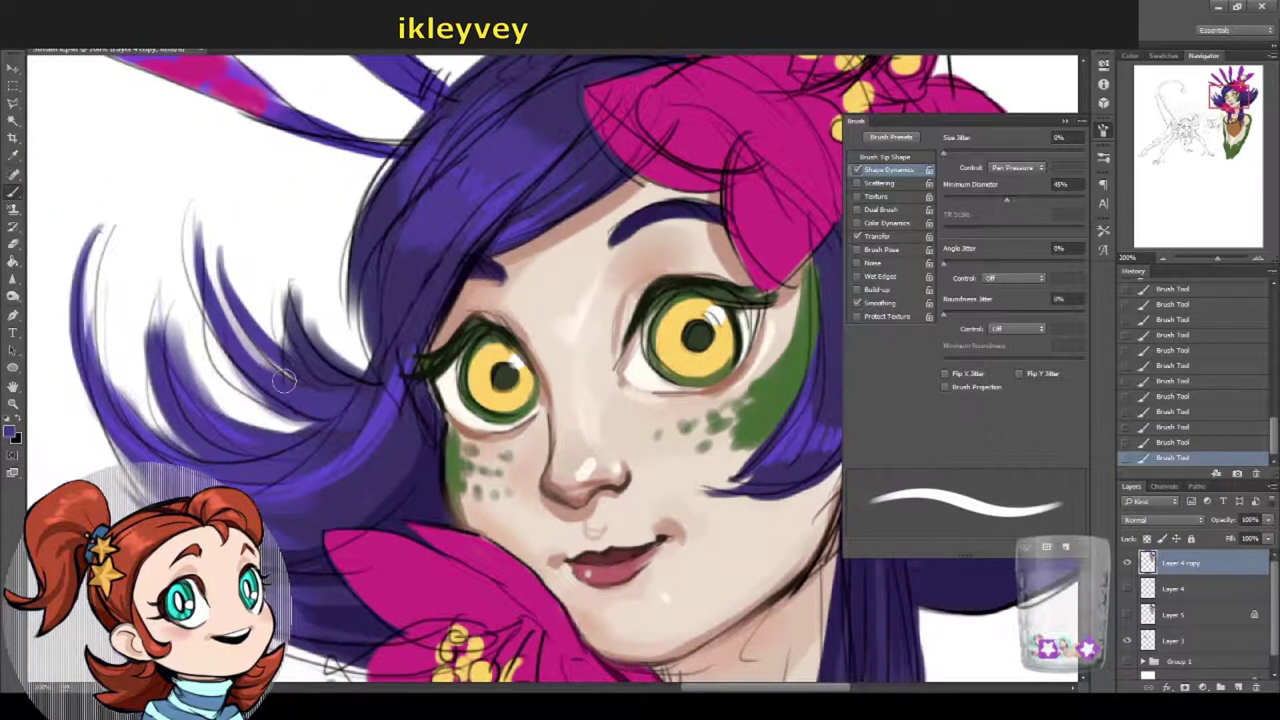
pyautogui.moveTo(386, 460)
pyautogui.mouseDown()
pyautogui.moveTo(305, 505)
pyautogui.moveTo(308, 473)
pyautogui.moveTo(266, 478)
pyautogui.mouseUp()
pyautogui.moveTo(372, 395); pyautogui.dragTo(262, 505)
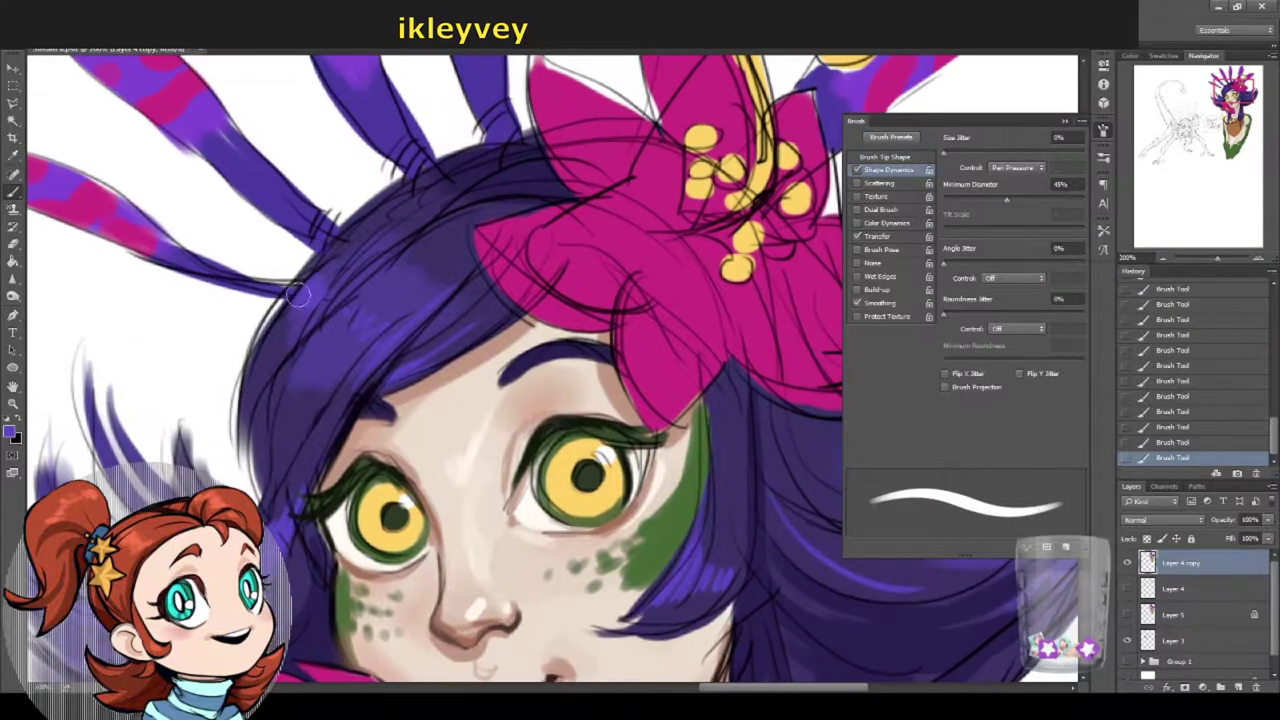
pyautogui.moveTo(273, 310)
pyautogui.mouseDown()
pyautogui.moveTo(270, 360)
pyautogui.moveTo(207, 455)
pyautogui.mouseUp()
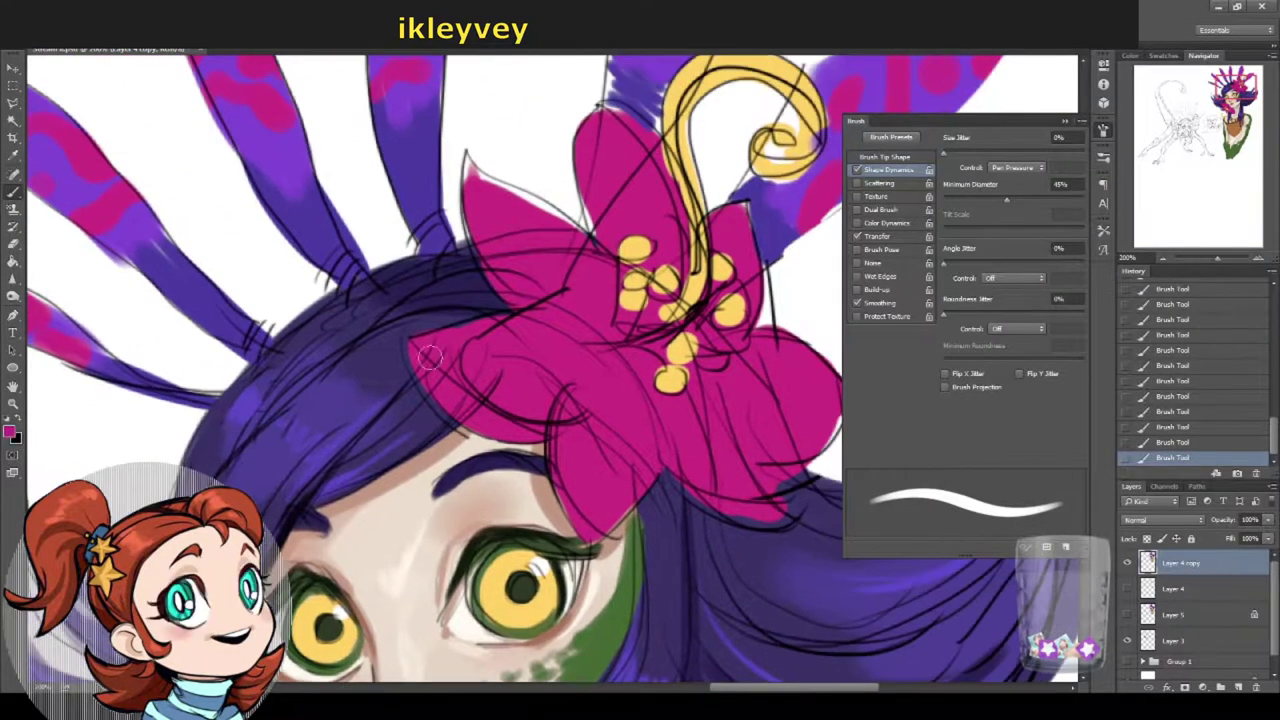
# Step: Paint magenta over the sketch lines on the head flower's front petals and add a white highlight to each eye
pyautogui.keyDown('alt'); pyautogui.click(505, 400); pyautogui.keyUp('alt')
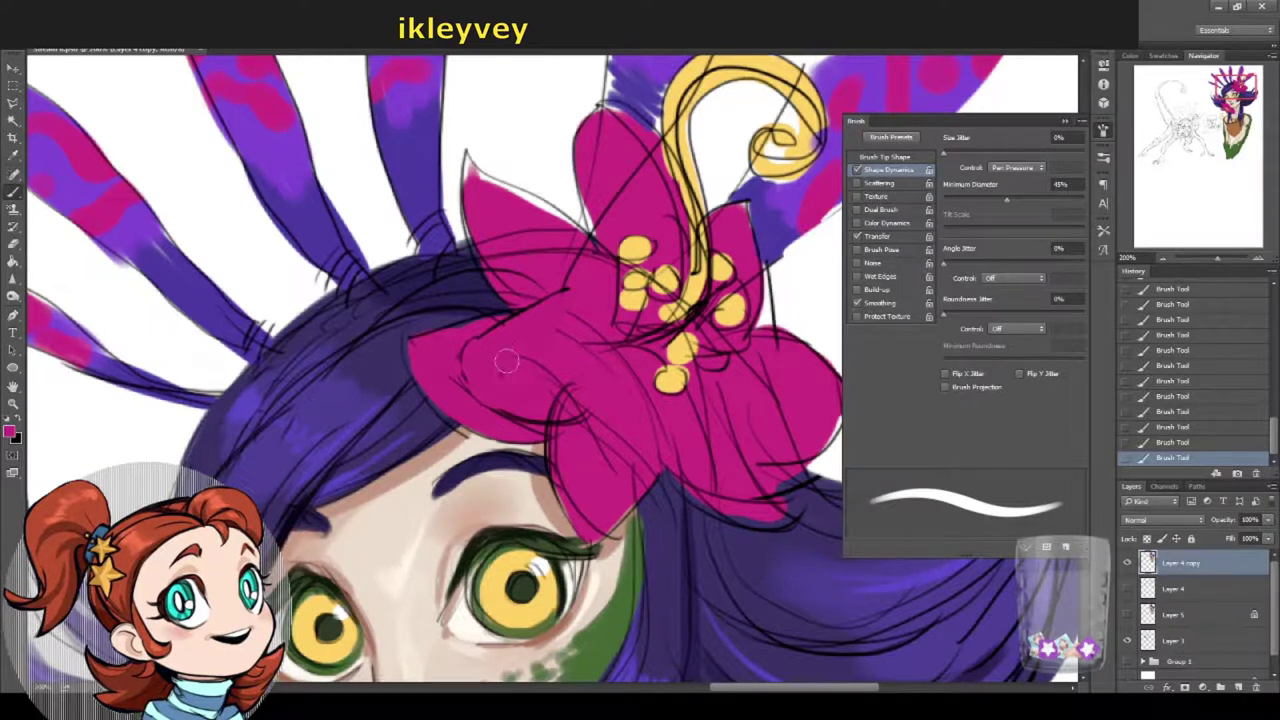
pyautogui.moveTo(604, 418); pyautogui.dragTo(592, 327)
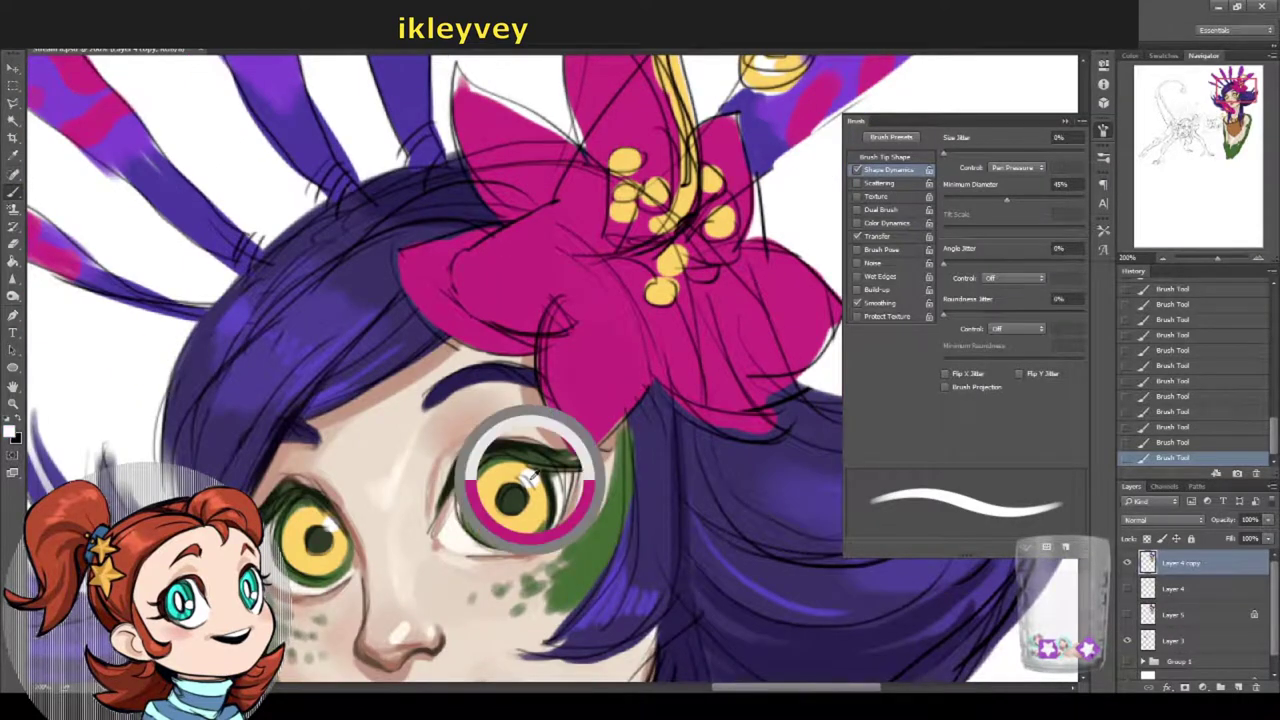
pyautogui.moveTo(328, 515); pyautogui.dragTo(331, 430)
pyautogui.click(330, 437)
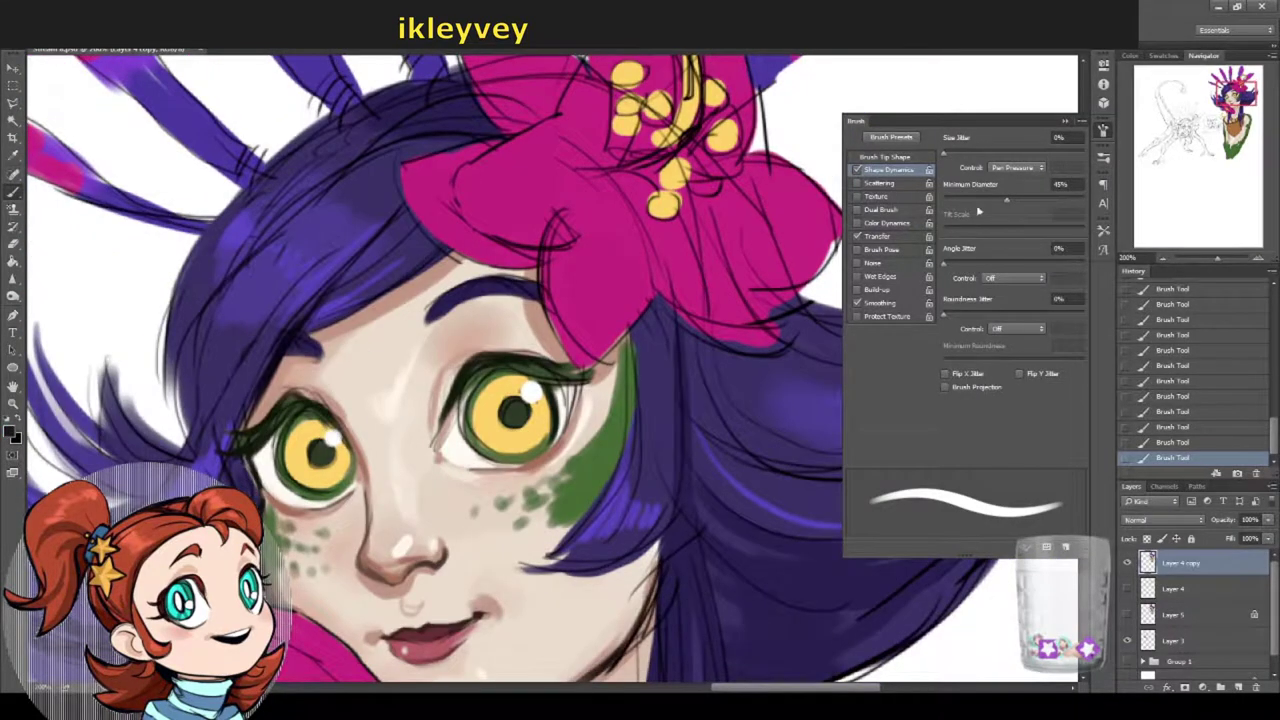
# Step: Set the brush's minimum diameter to 0% and refine the skin around the larger eye's inner corner with a small brush
pyautogui.moveTo(978, 211); pyautogui.dragTo(941, 211)
pyautogui.rightClick(455, 400)
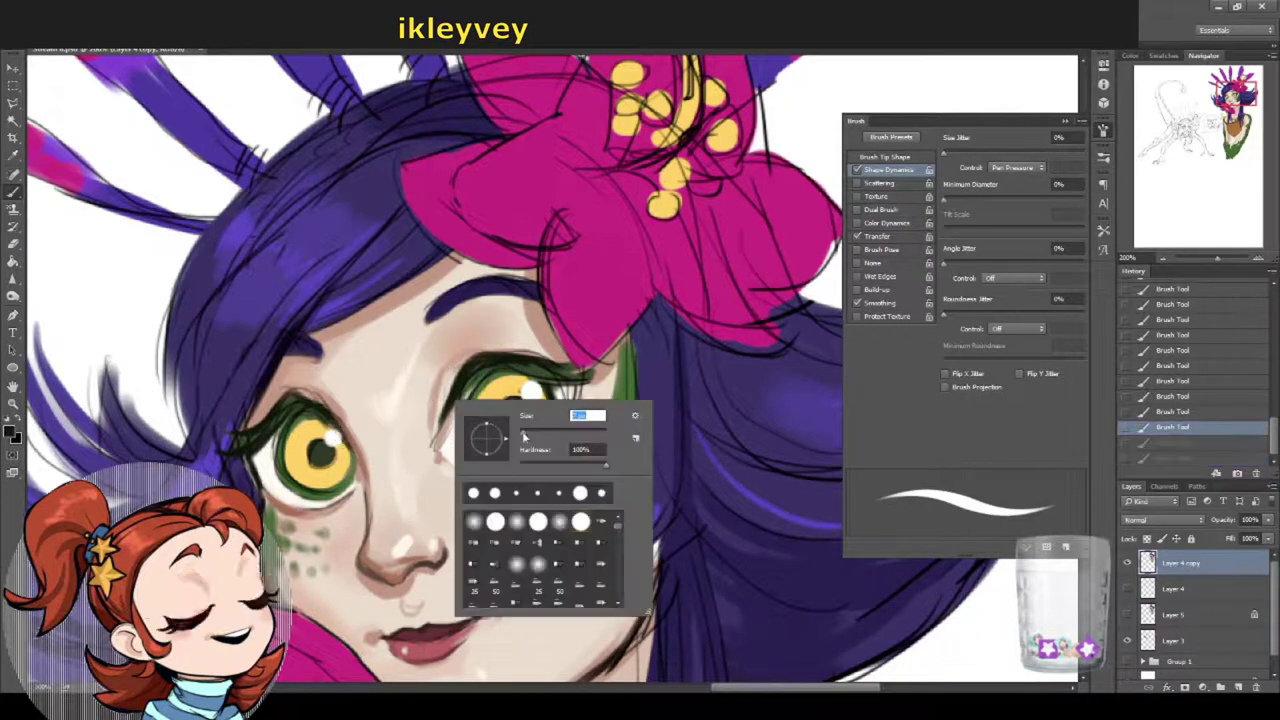
pyautogui.press('Return')
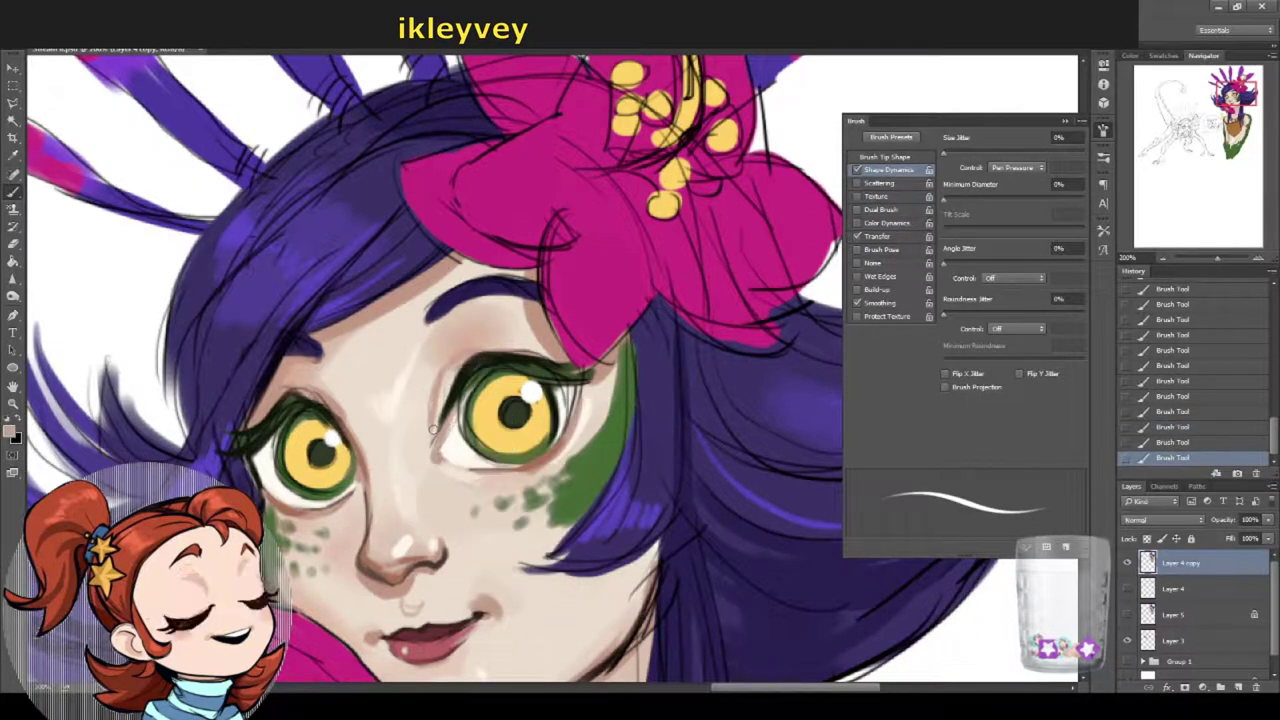
pyautogui.scroll(-5, 437, 383)
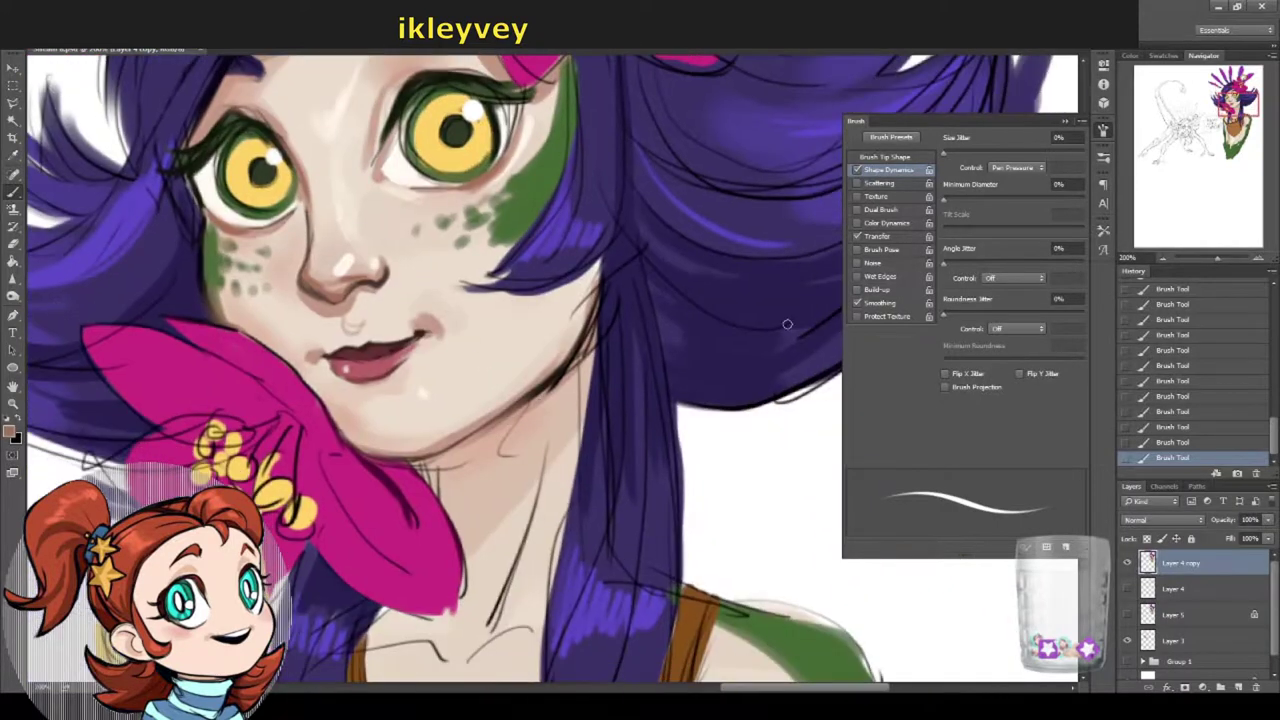
# Step: Raise the brush's minimum diameter to 53% and paint a brown shadow on the neck beneath the jaw, refining it at 14%
pyautogui.moveTo(943, 200); pyautogui.dragTo(1017, 200)
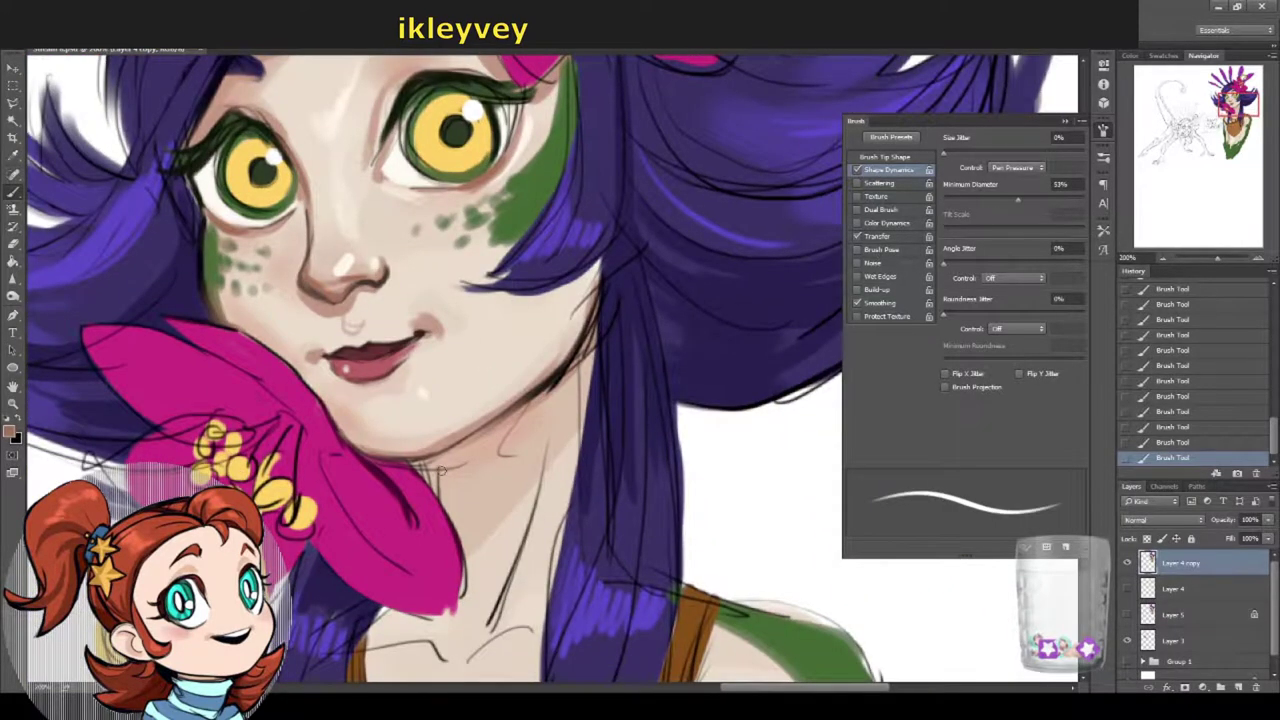
pyautogui.moveTo(440, 465); pyautogui.dragTo(527, 402)
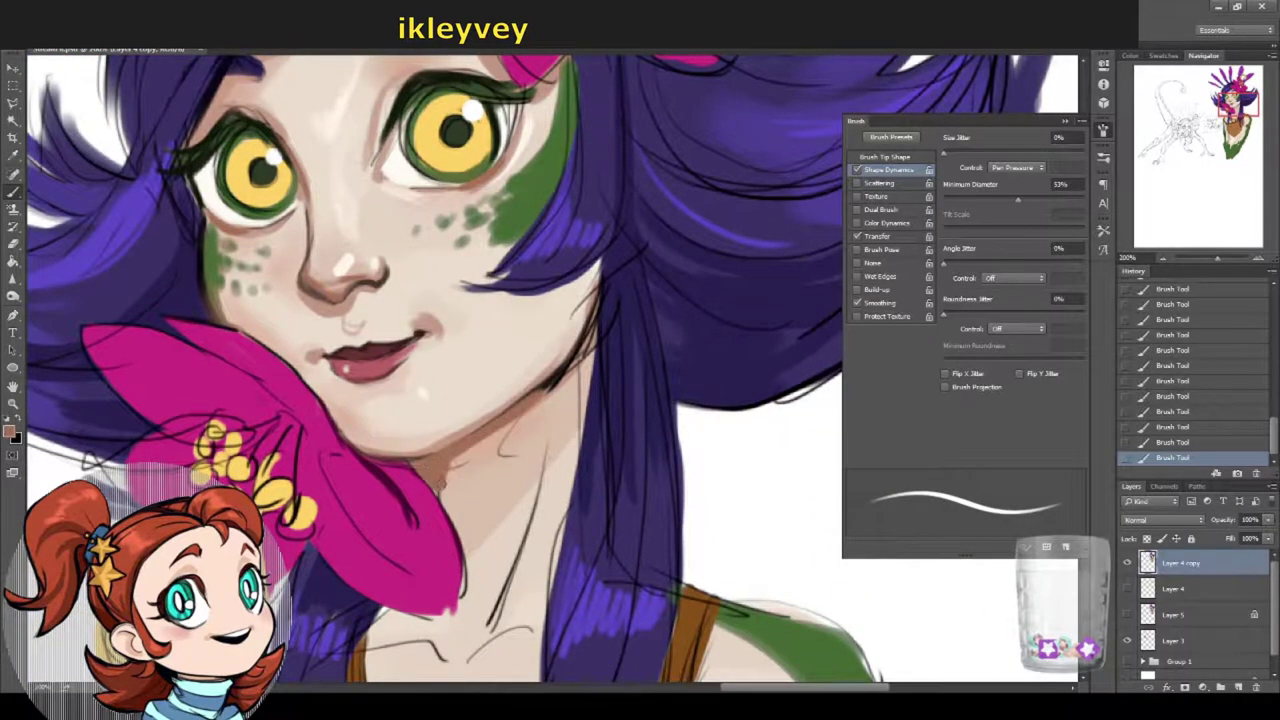
pyautogui.rightClick(455, 473)
pyautogui.press('Return')
pyautogui.rightClick(573, 340)
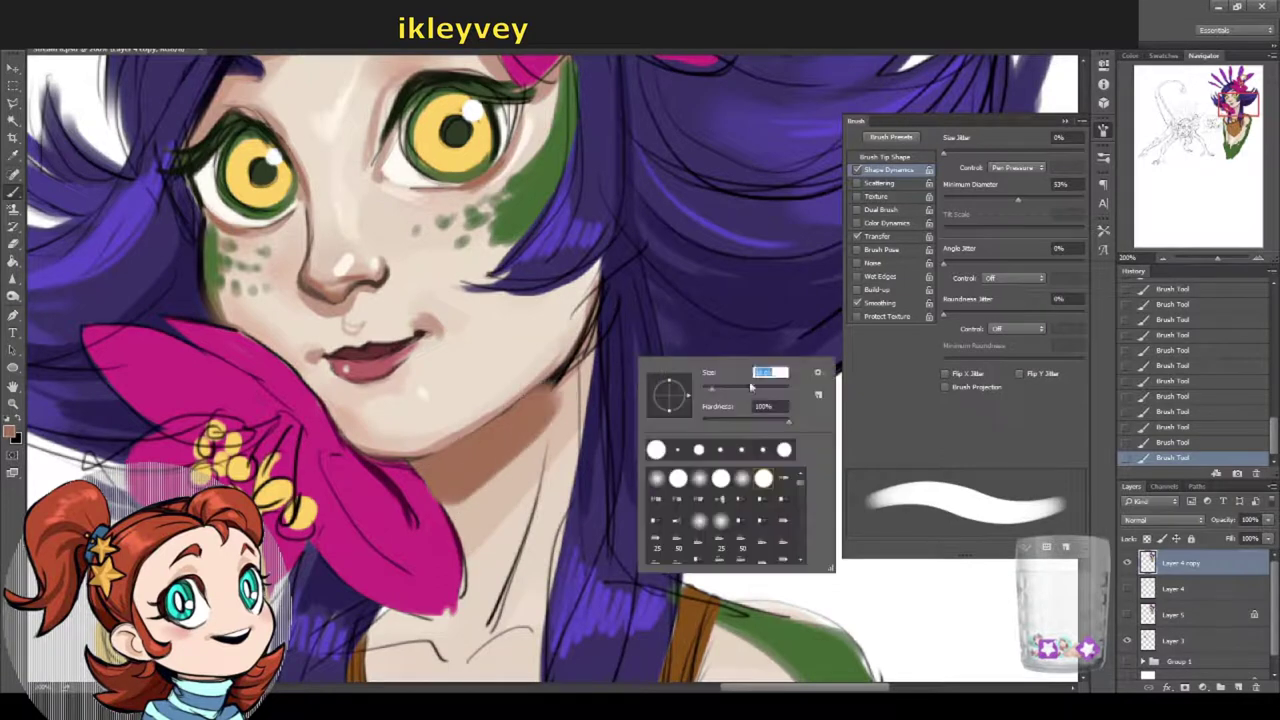
pyautogui.press('Return')
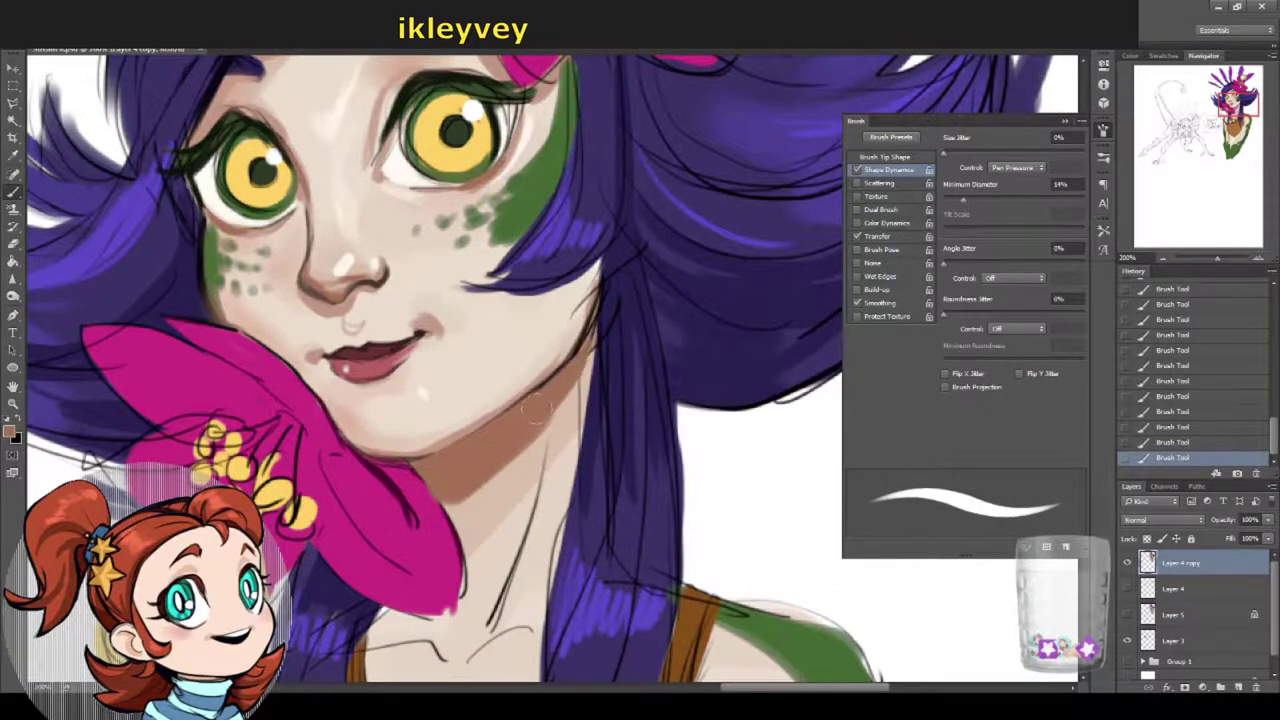
pyautogui.moveTo(535, 408); pyautogui.dragTo(527, 352)
pyautogui.rightClick(497, 413)
pyautogui.press('Return')
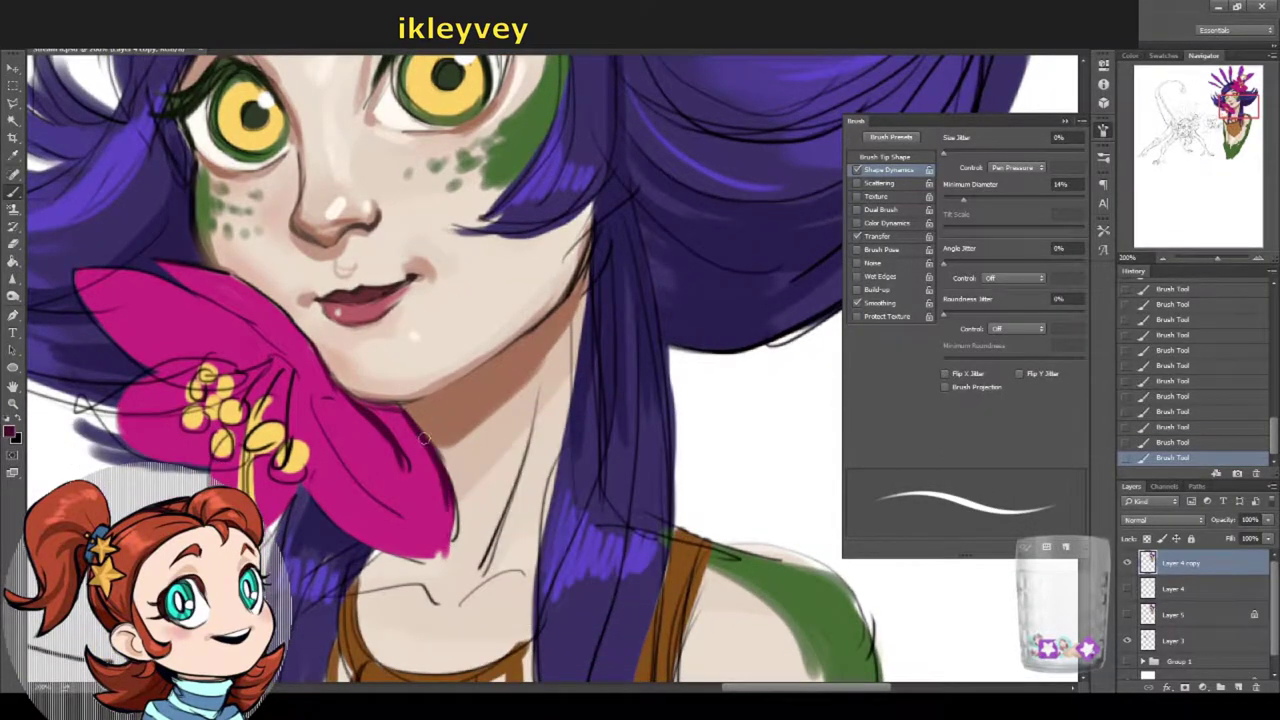
# Step: Darken the lower flower's petal edge against the neck with deep magenta and retouch the larger eye's outer corner in white
pyautogui.moveTo(424, 437); pyautogui.dragTo(455, 548)
pyautogui.scroll(3, 455, 548)
pyautogui.keyDown('alt'); pyautogui.click(566, 266); pyautogui.keyUp('alt')
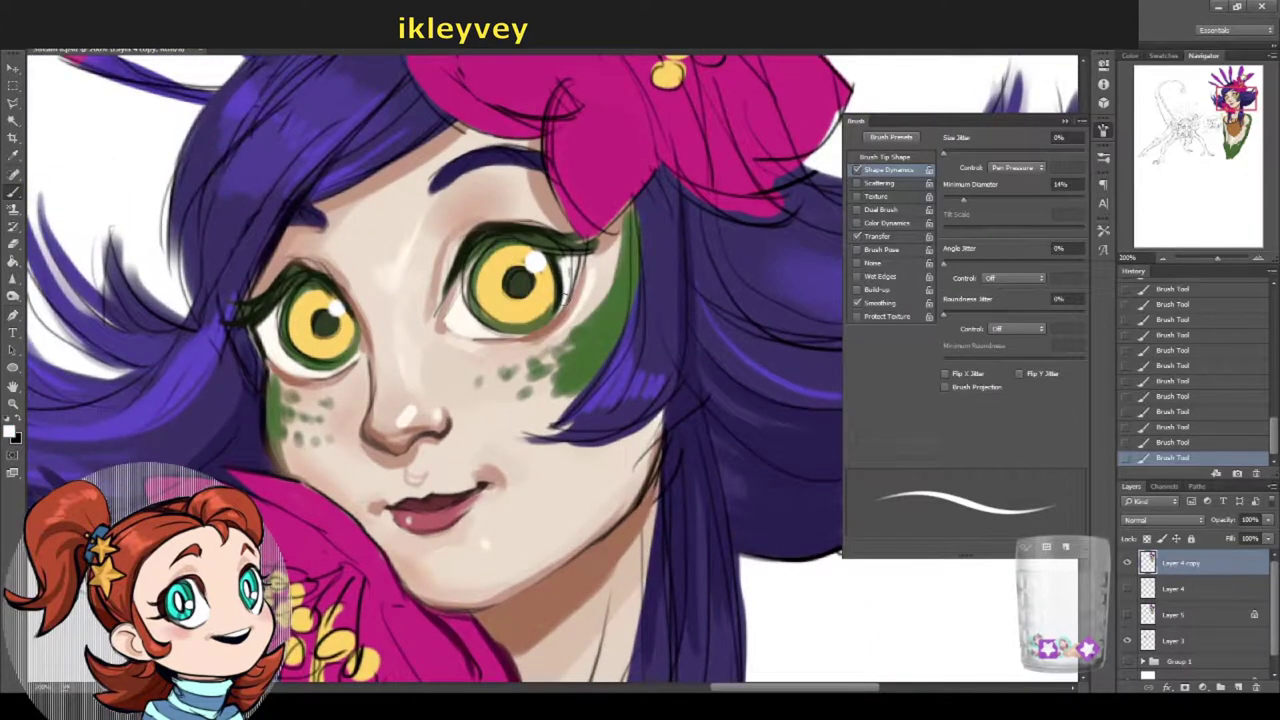
pyautogui.moveTo(570, 280); pyautogui.dragTo(596, 270)
# Step: Clean up the edge between the green-speckled cheek, the hair and the lower flower using colours sampled from the painting
pyautogui.keyDown('alt'); pyautogui.click(286, 390); pyautogui.keyUp('alt')
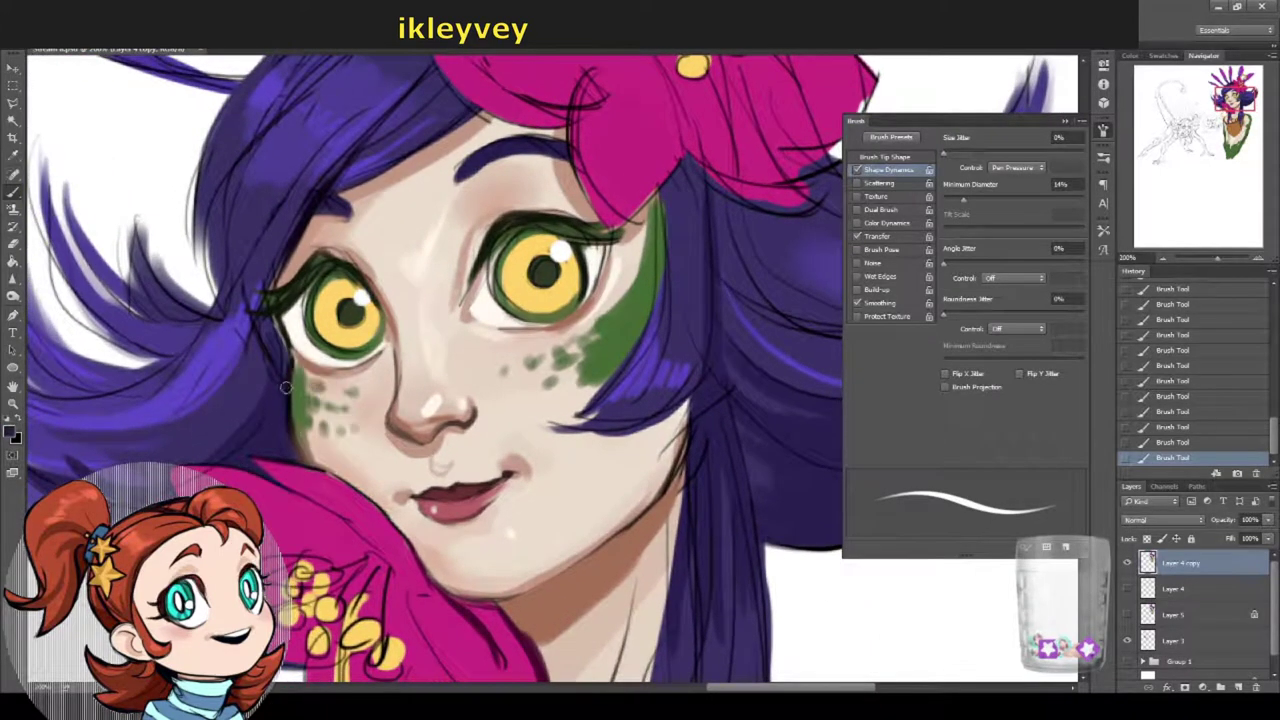
pyautogui.keyDown('alt'); pyautogui.click(292, 421); pyautogui.keyUp('alt')
pyautogui.keyDown('alt'); pyautogui.click(299, 450); pyautogui.keyUp('alt')
pyautogui.keyDown('alt'); pyautogui.click(240, 490); pyautogui.keyUp('alt')
# Step: Save the document
pyautogui.scroll(-1, 410, 339)
pyautogui.scroll(-3, 410, 339)
pyautogui.scroll(1, 410, 339)
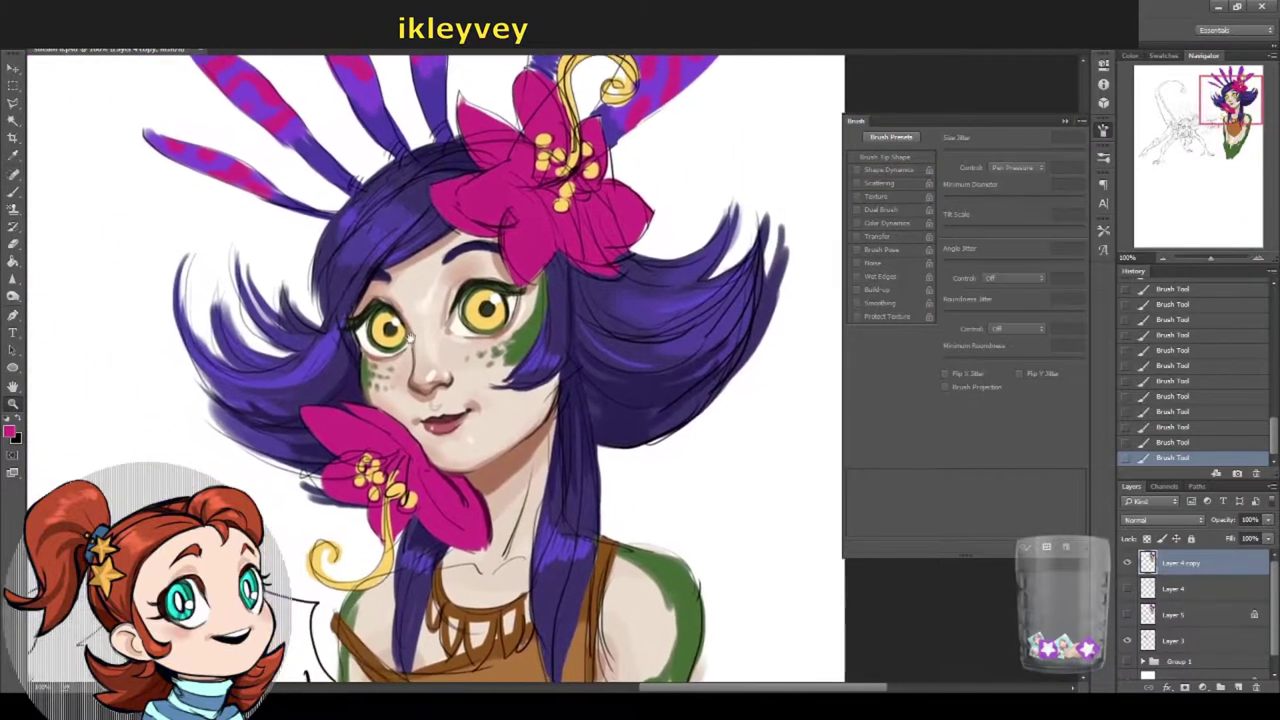
pyautogui.click(34, 44)
pyautogui.click(46, 174)
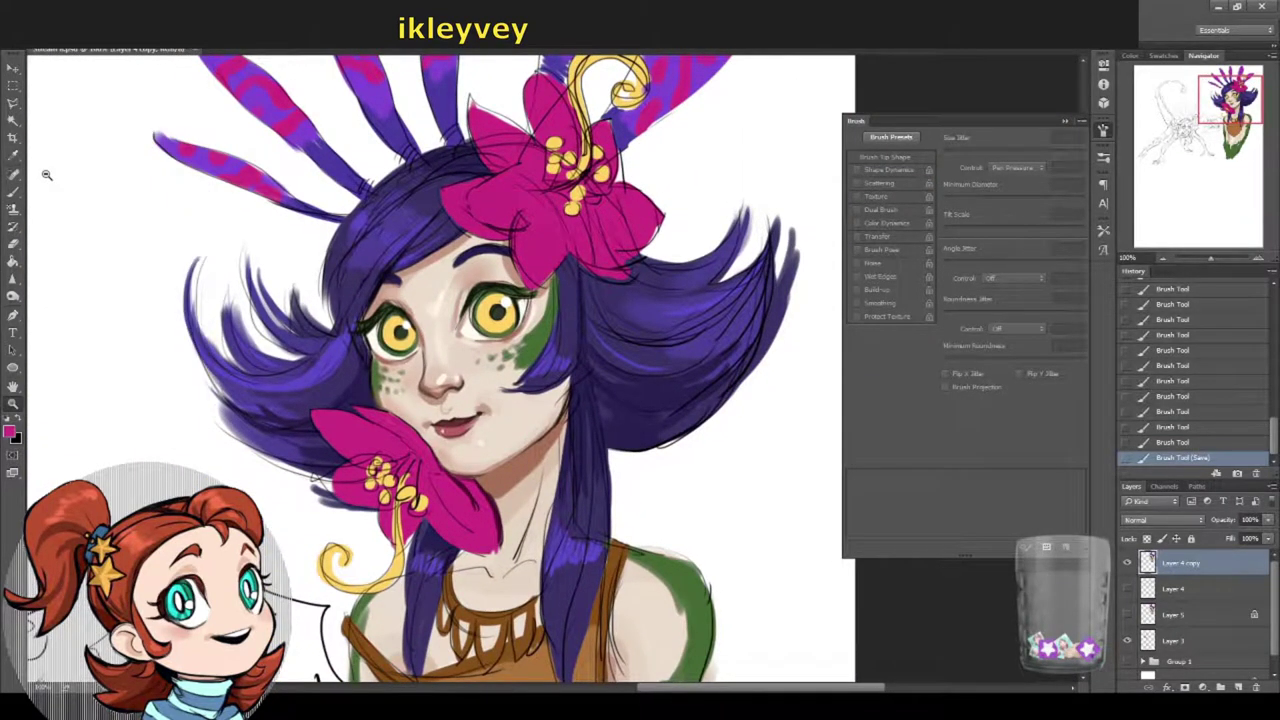
# Step: Paint dark blue shadow strokes into the hair beside the cheek and the large flared section behind the neck
pyautogui.press('b')
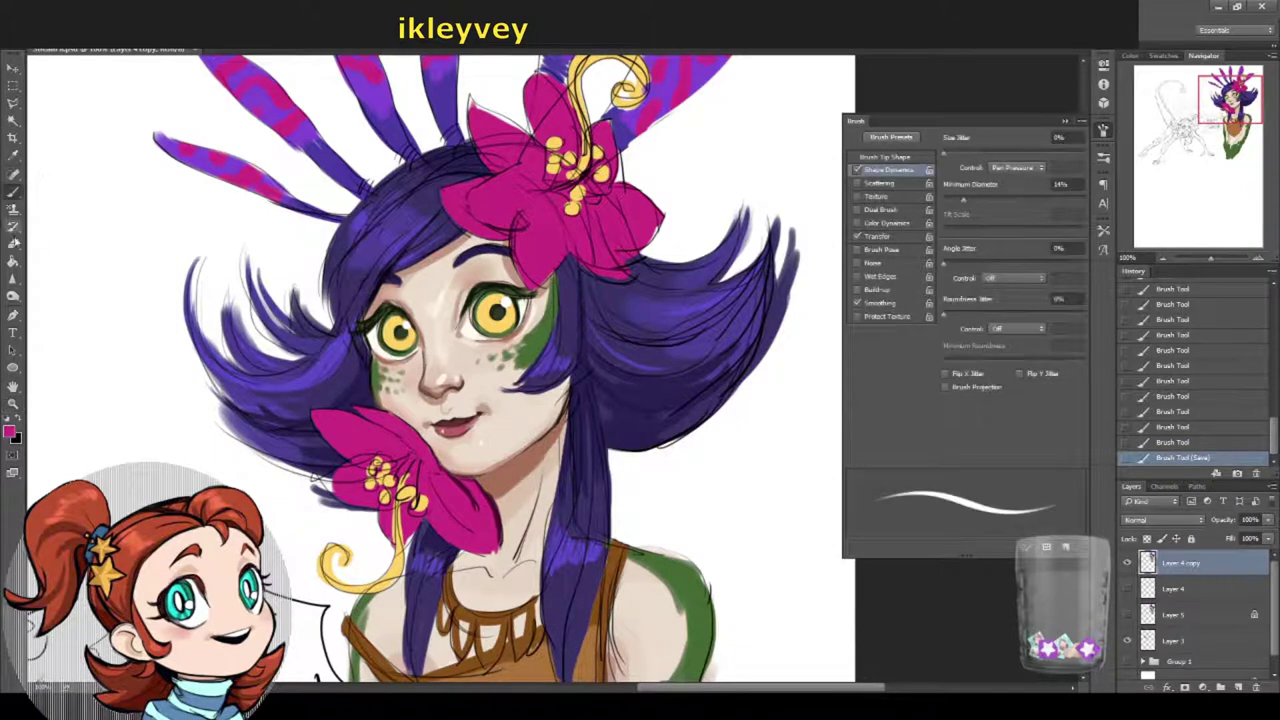
pyautogui.rightClick(598, 382)
pyautogui.press(']')
pyautogui.click(580, 380)
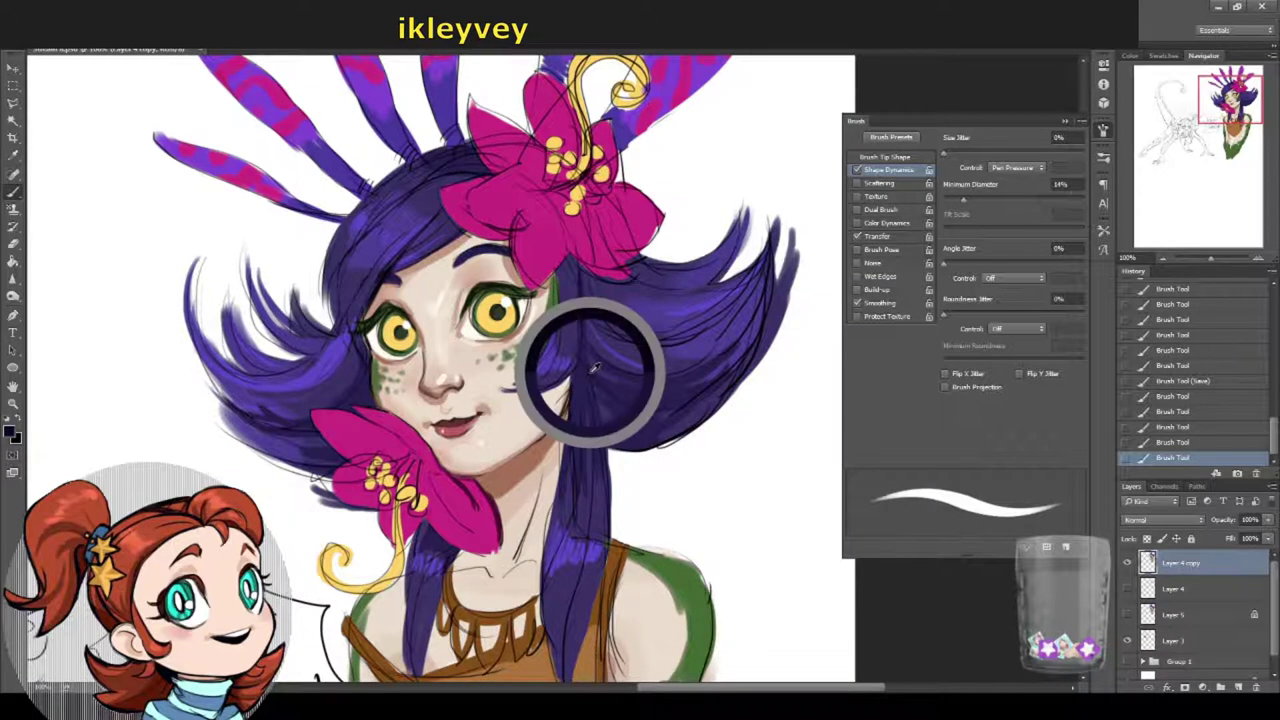
pyautogui.press('[')
pyautogui.press('[')
pyautogui.press('[')
pyautogui.press('[')
pyautogui.press('[')
pyautogui.moveTo(588, 352)
pyautogui.mouseDown()
pyautogui.moveTo(581, 399)
pyautogui.moveTo(586, 384)
pyautogui.mouseUp()
pyautogui.moveTo(600, 304)
pyautogui.mouseDown()
pyautogui.moveTo(582, 418)
pyautogui.moveTo(588, 338)
pyautogui.mouseUp()
pyautogui.moveTo(672, 304); pyautogui.dragTo(600, 316)
pyautogui.moveTo(708, 338); pyautogui.dragTo(614, 316)
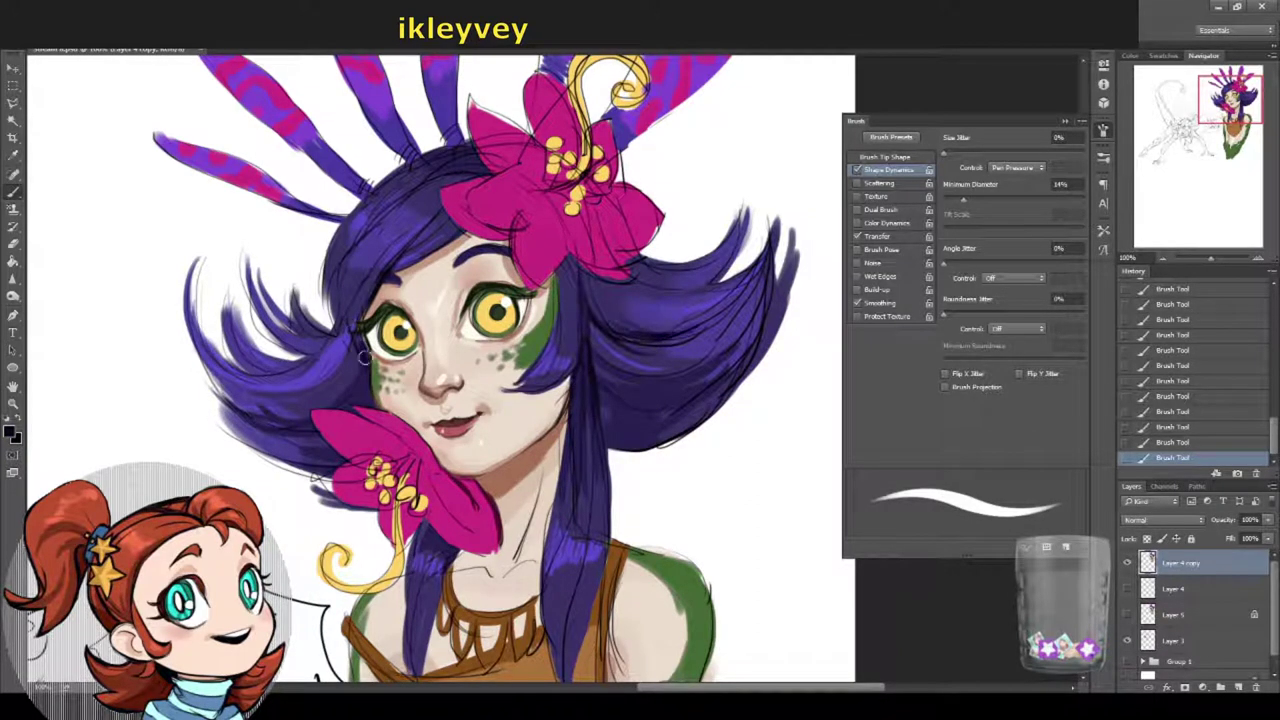
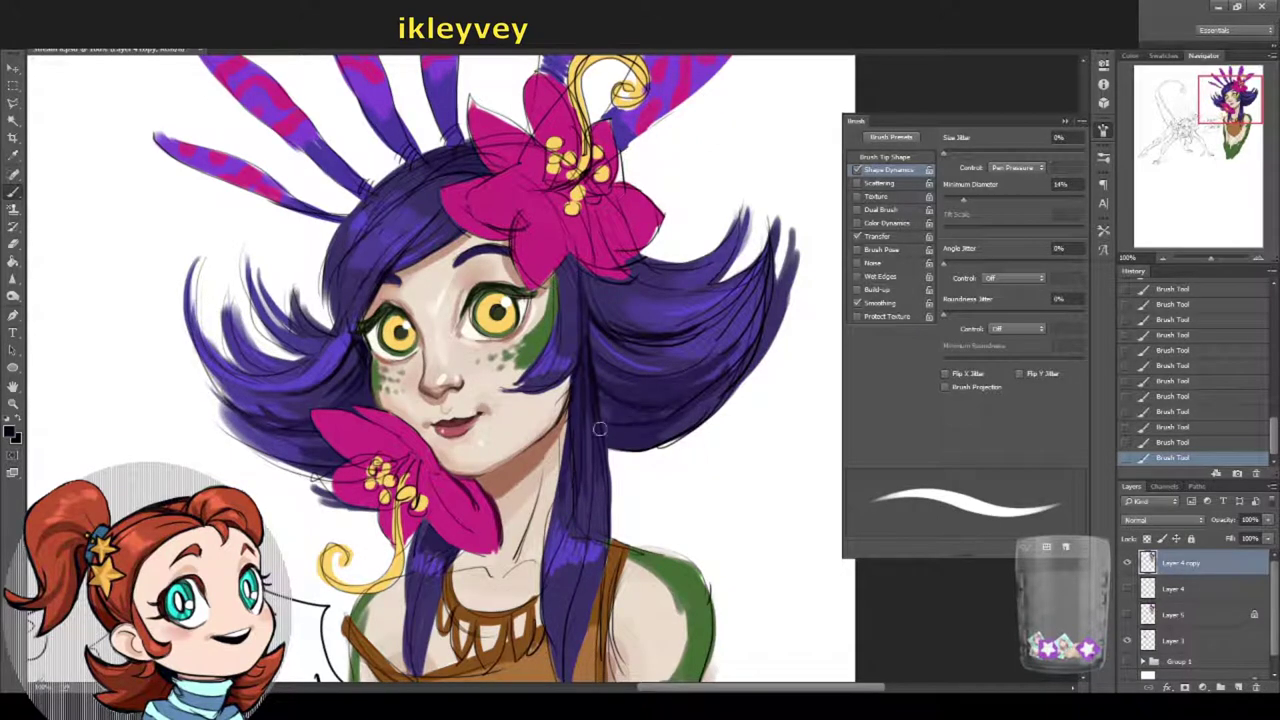
# Step: Extend the lower edge of the flared hair with dark pointed strands and retouch the hair tips beside the lower flower
pyautogui.moveTo(663, 430)
pyautogui.mouseDown()
pyautogui.moveTo(617, 457)
pyautogui.moveTo(601, 446)
pyautogui.moveTo(648, 438)
pyautogui.moveTo(615, 455)
pyautogui.moveTo(671, 434)
pyautogui.moveTo(637, 438)
pyautogui.mouseUp()
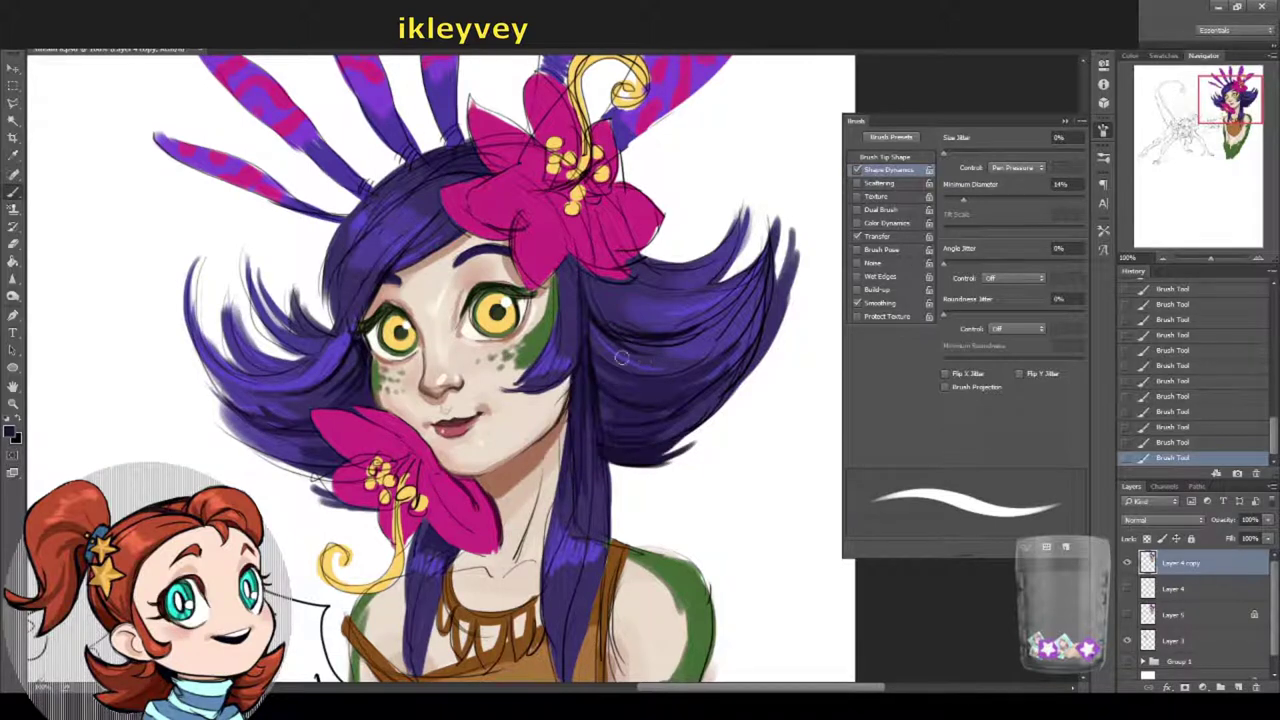
pyautogui.press(']')
pyautogui.press(']')
pyautogui.press(']')
pyautogui.press(']')
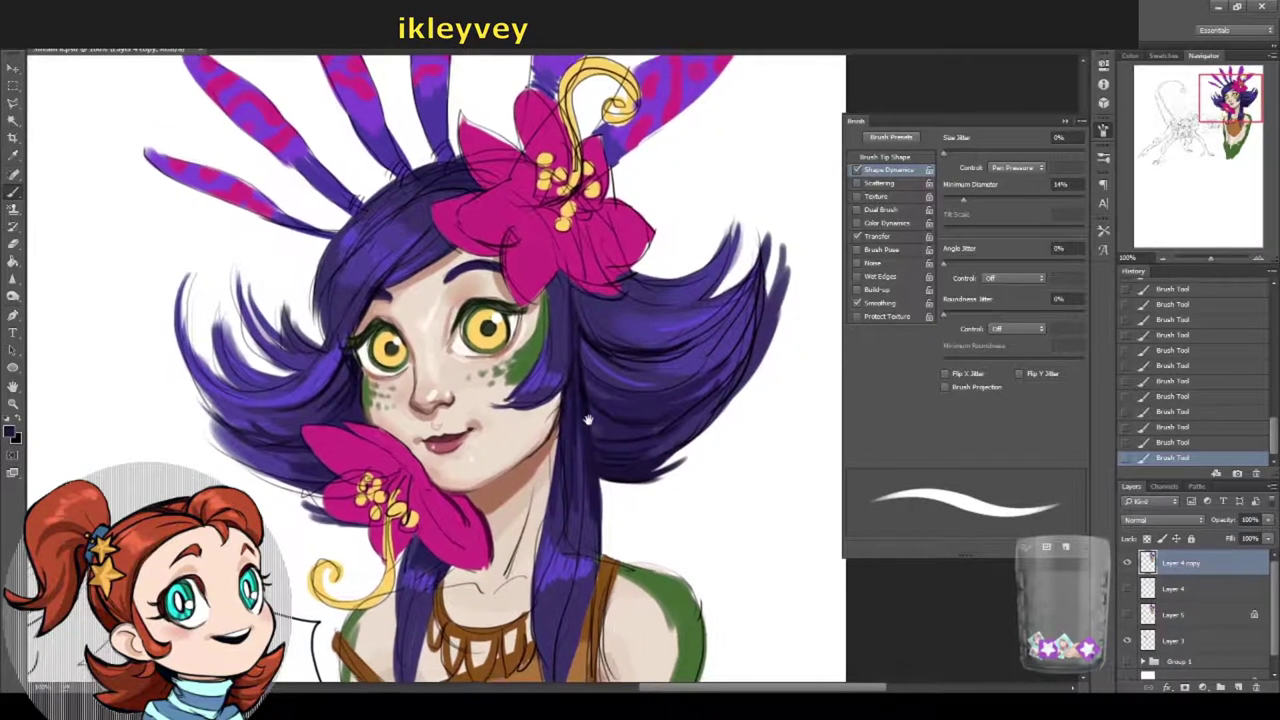
pyautogui.moveTo(337, 481); pyautogui.dragTo(325, 497)
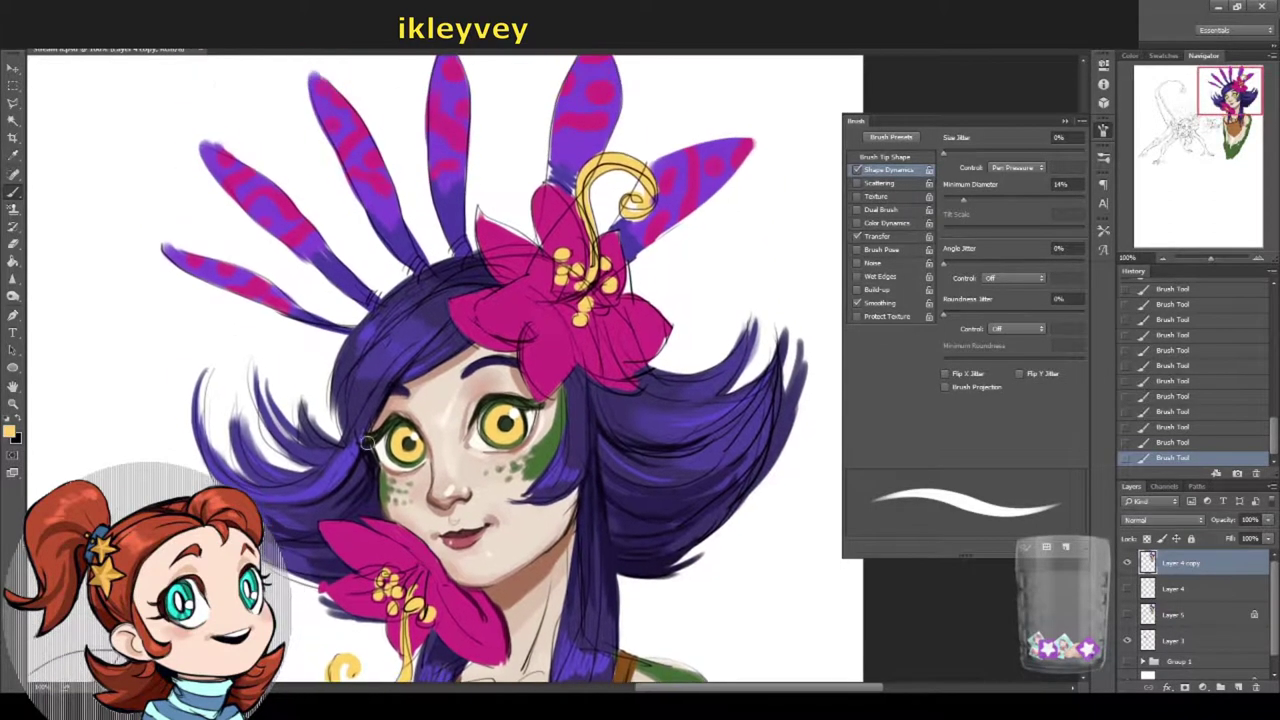
# Step: Fill the white gap between the brown top and the crossed forearms with the pale skin tone
pyautogui.press('z')
pyautogui.keyDown('alt'); pyautogui.click(180, 265); pyautogui.keyUp('alt')
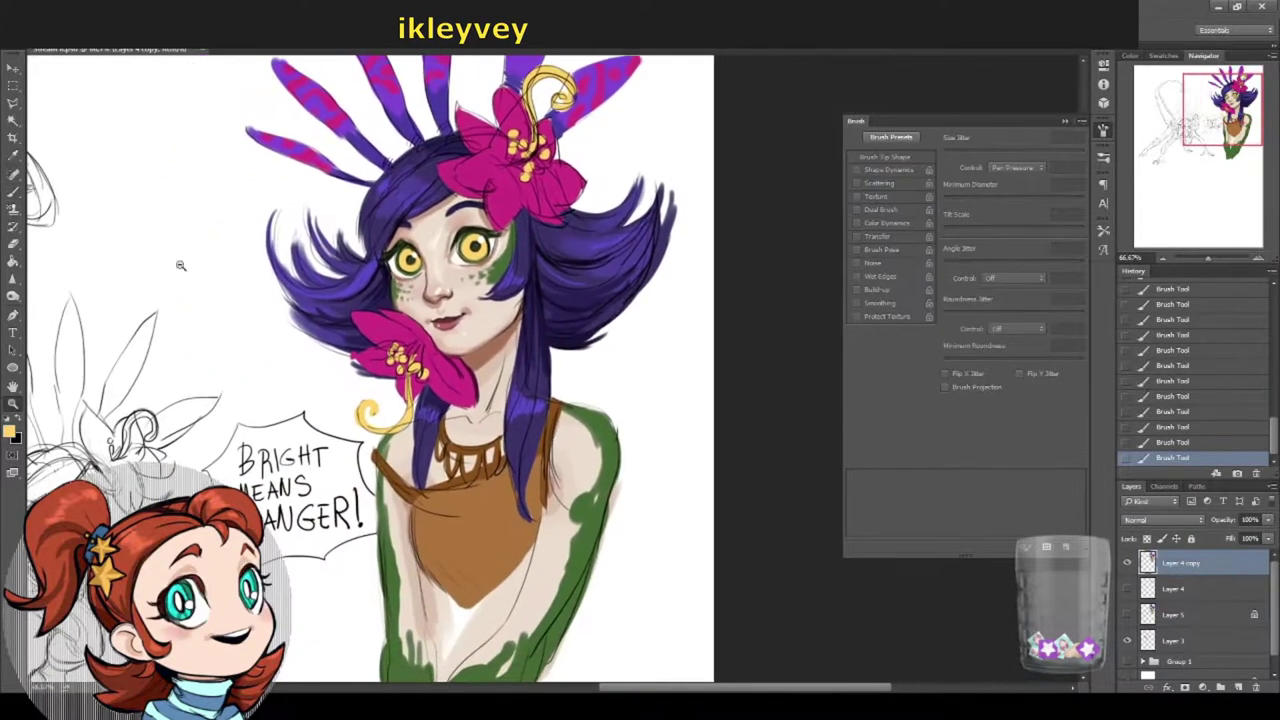
pyautogui.press('b')
pyautogui.rightClick(540, 482)
pyautogui.press('Escape')
pyautogui.keyDown('alt'); pyautogui.click(449, 624); pyautogui.keyUp('alt')
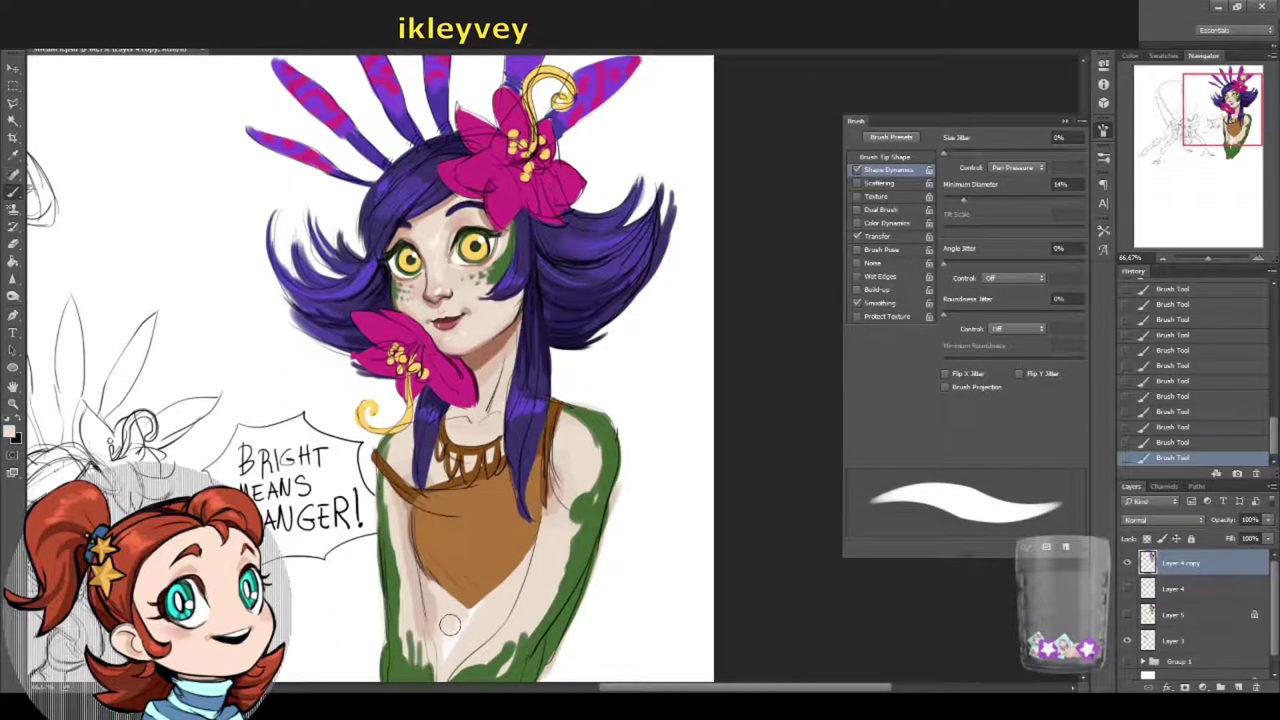
pyautogui.moveTo(440, 625)
pyautogui.mouseDown()
pyautogui.moveTo(455, 650)
pyautogui.moveTo(476, 648)
pyautogui.moveTo(455, 510)
pyautogui.moveTo(430, 615)
pyautogui.mouseUp()
# Step: Paint a brown lower garment between the forearms and add darker brown stitching across the chest of the top
pyautogui.keyDown('alt'); pyautogui.click(465, 600); pyautogui.keyUp('alt')
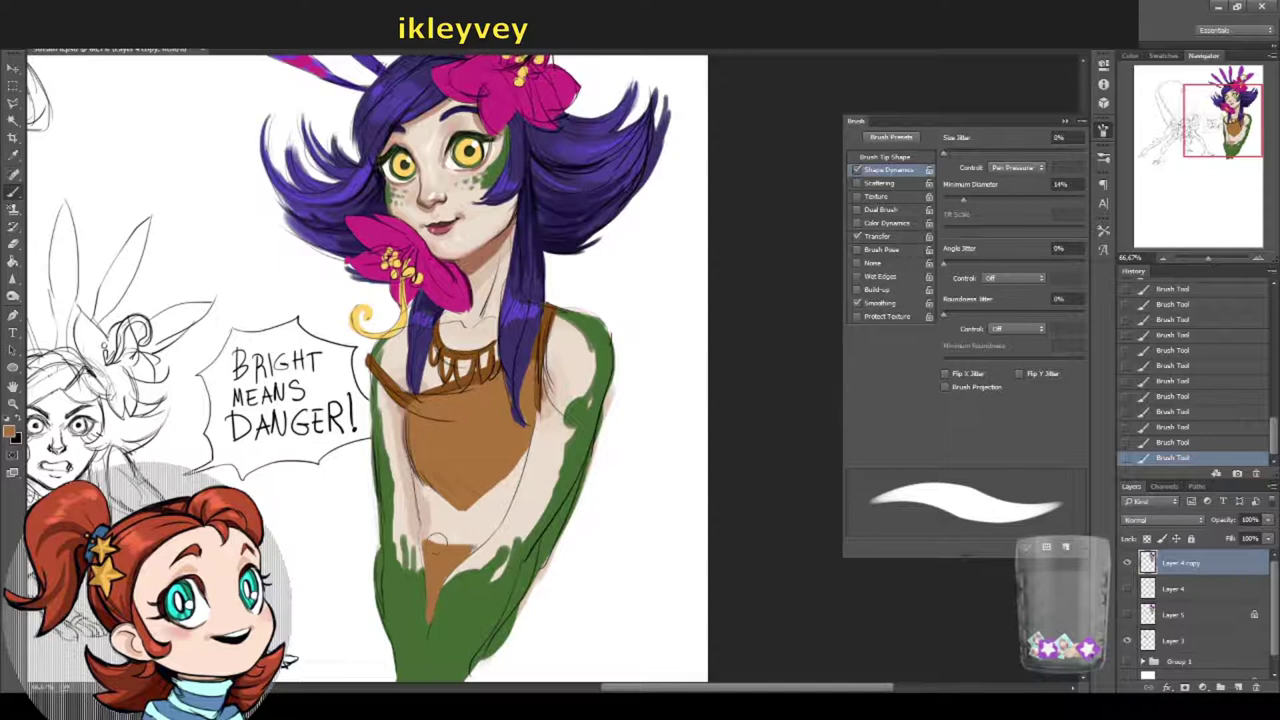
pyautogui.moveTo(437, 540)
pyautogui.mouseDown()
pyautogui.moveTo(472, 548)
pyautogui.moveTo(415, 541)
pyautogui.mouseUp()
pyautogui.rightClick(474, 398)
pyautogui.press('Escape')
pyautogui.moveTo(525, 428); pyautogui.dragTo(455, 410)
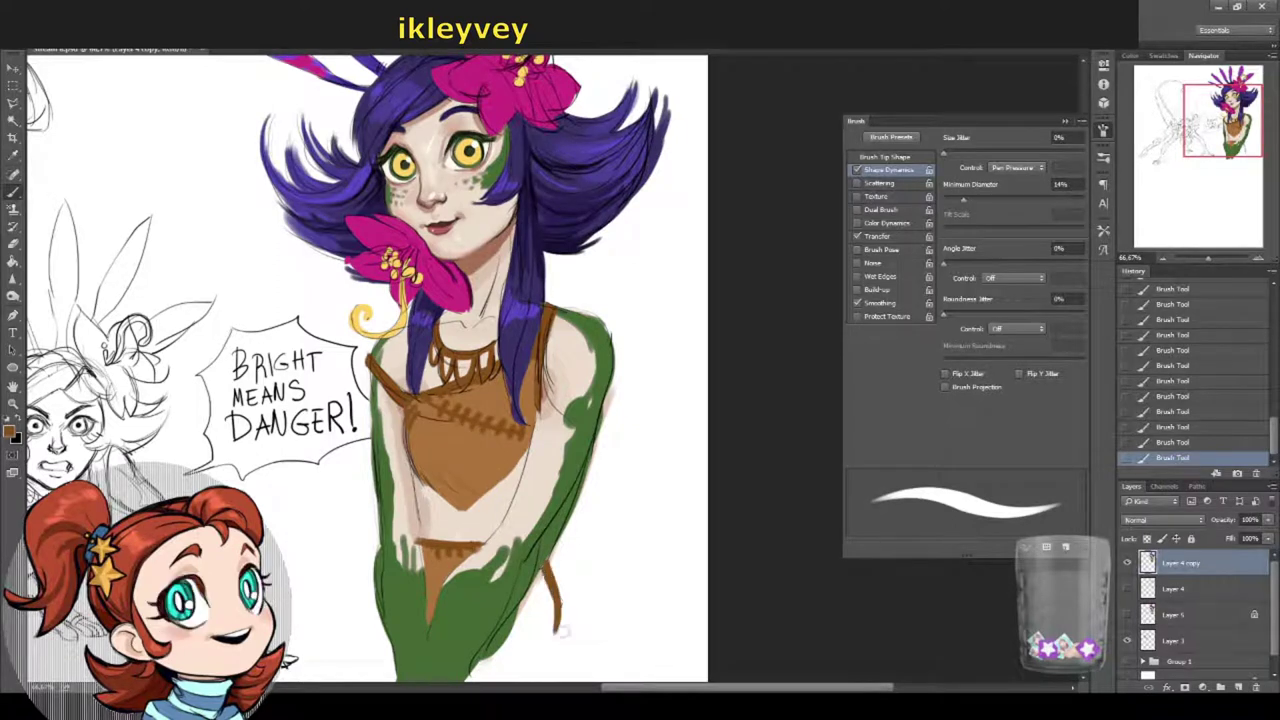
# Step: Paint the brown hip section of the garment behind the forearm and shade it with sampled browns
pyautogui.moveTo(545, 576)
pyautogui.mouseDown()
pyautogui.moveTo(564, 650)
pyautogui.moveTo(496, 656)
pyautogui.mouseUp()
pyautogui.moveTo(548, 568); pyautogui.dragTo(560, 480)
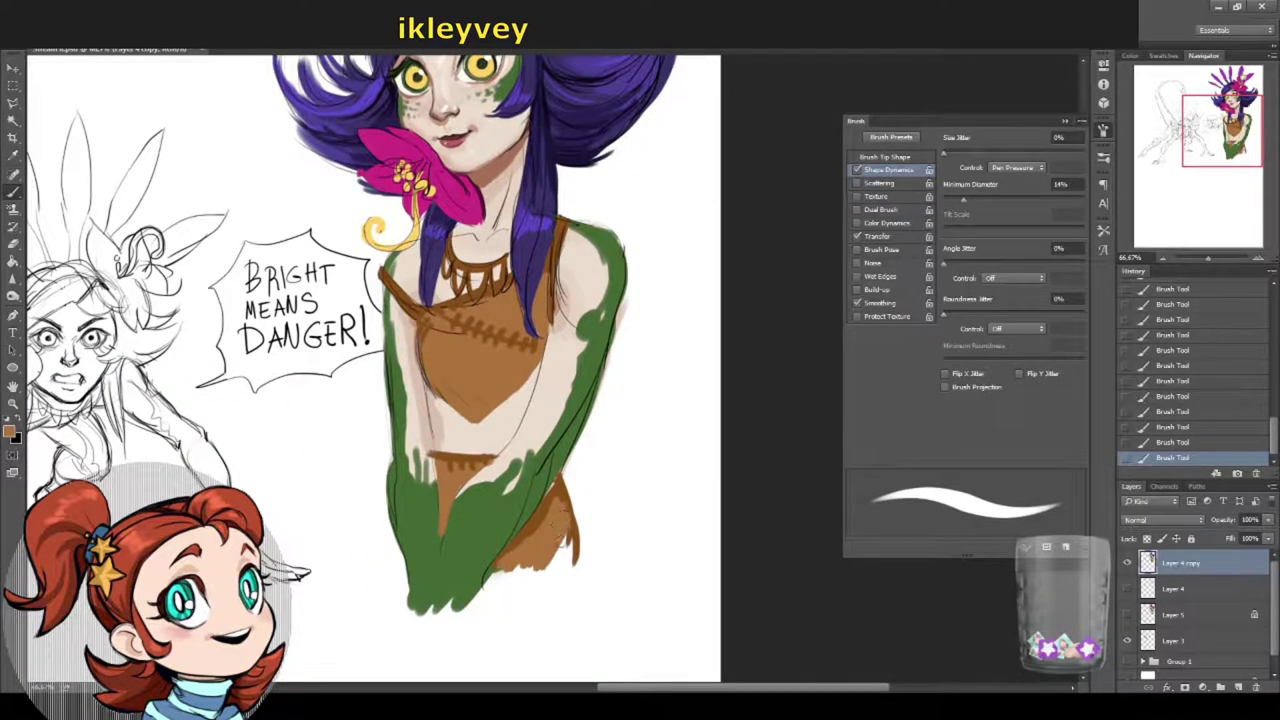
pyautogui.keyDown('alt'); pyautogui.click(554, 478); pyautogui.keyUp('alt')
pyautogui.moveTo(560, 455); pyautogui.dragTo(525, 525)
# Step: Darken the outer contour of the green arm and outline the end of the brown shoulder strap with a fine dark brush
pyautogui.moveTo(618, 250); pyautogui.dragTo(604, 412)
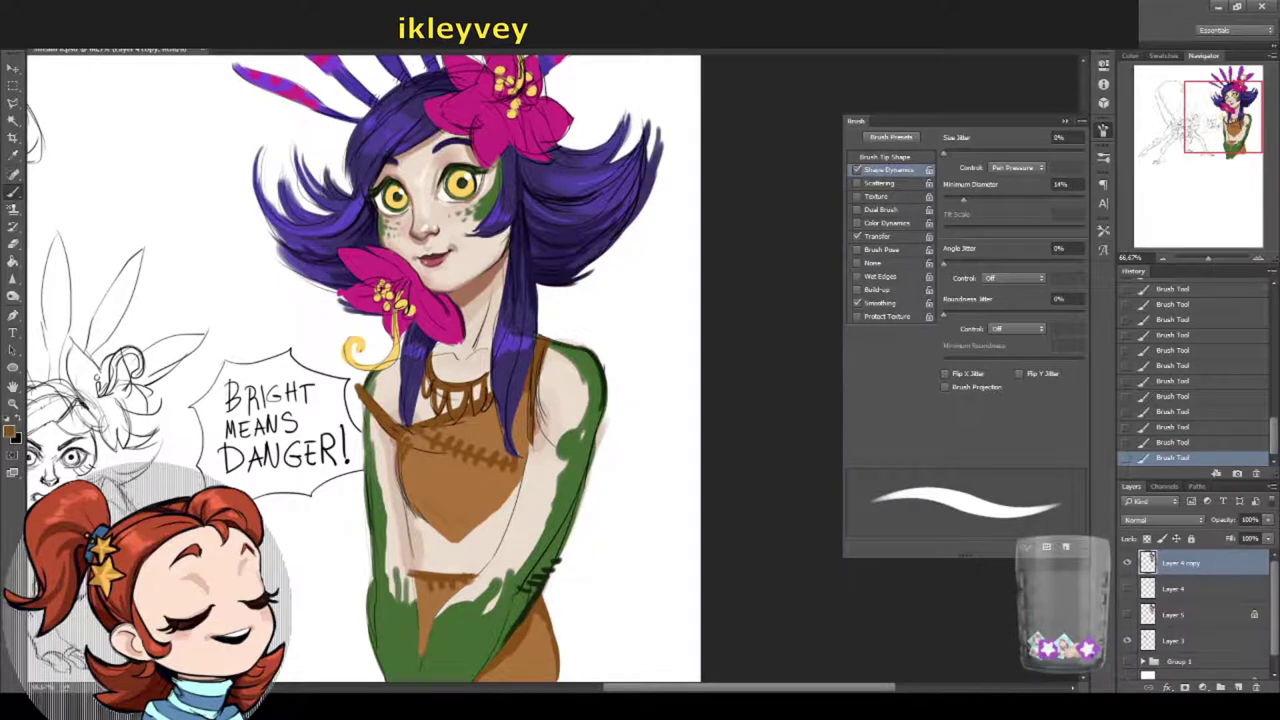
pyautogui.keyDown('alt'); pyautogui.click(362, 385); pyautogui.keyUp('alt')
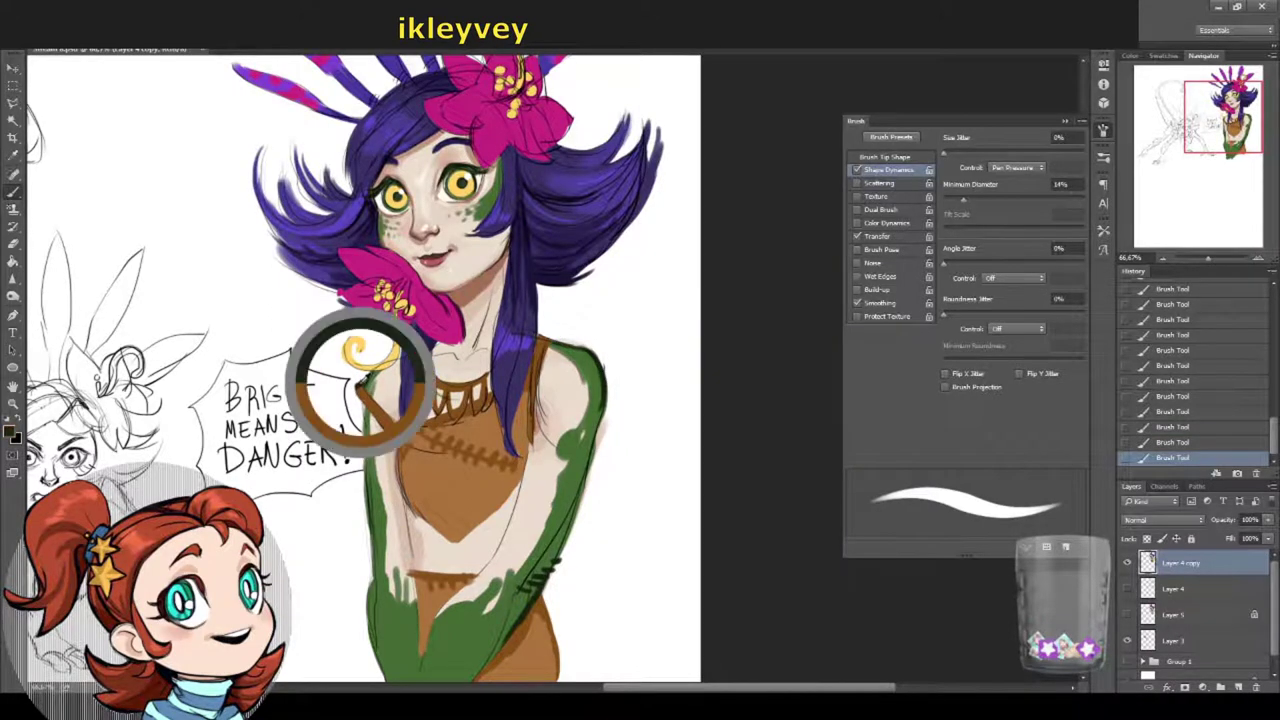
pyautogui.rightClick(540, 340)
pyautogui.moveTo(356, 385); pyautogui.dragTo(360, 400)
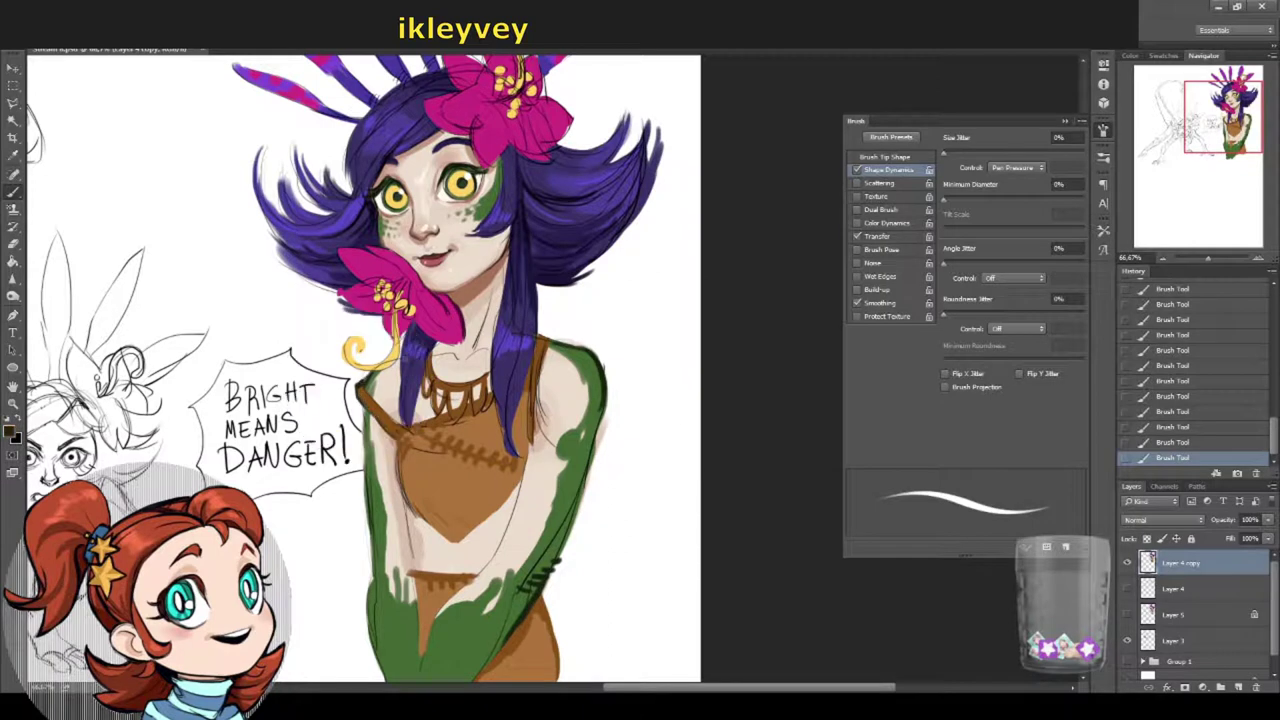
# Step: Extend the tip of the front hair lock over the brown top in dark purple and add lighter purple strands to the locks
pyautogui.rightClick(440, 402)
pyautogui.moveTo(530, 442); pyautogui.dragTo(570, 442)
pyautogui.press('Return')
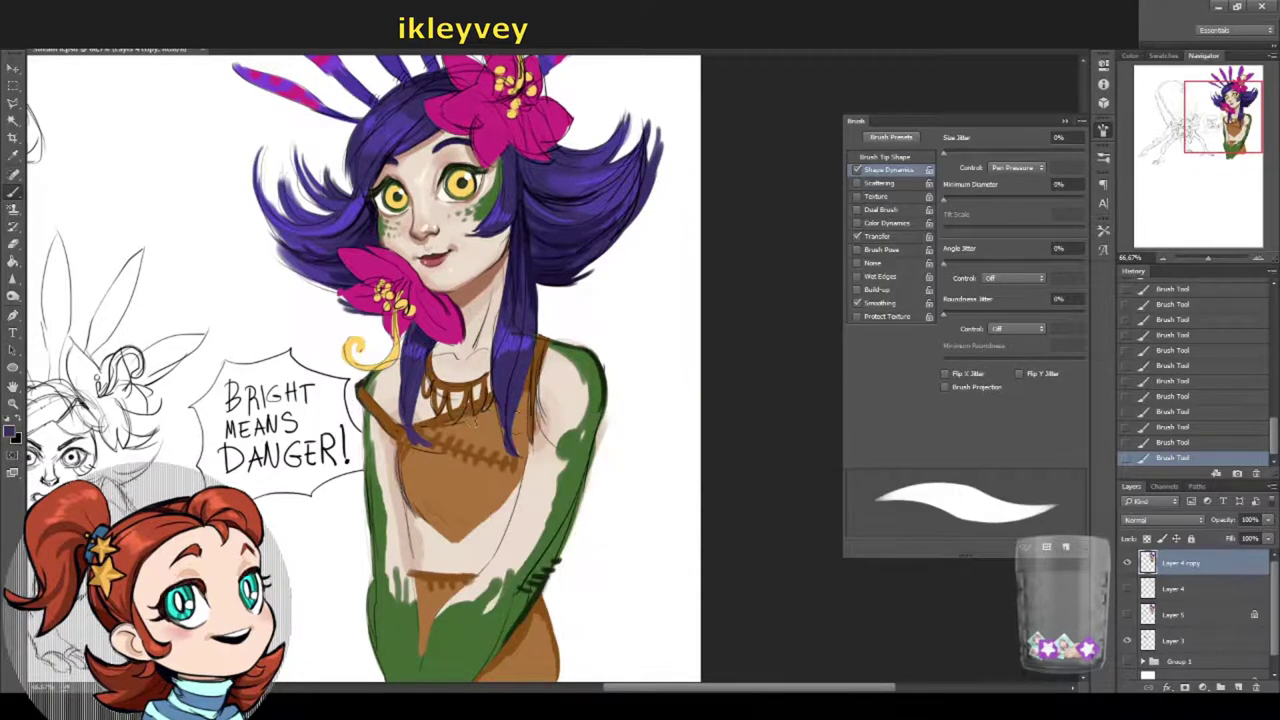
pyautogui.moveTo(500, 378); pyautogui.dragTo(492, 438)
pyautogui.rightClick(572, 388)
pyautogui.press('Return')
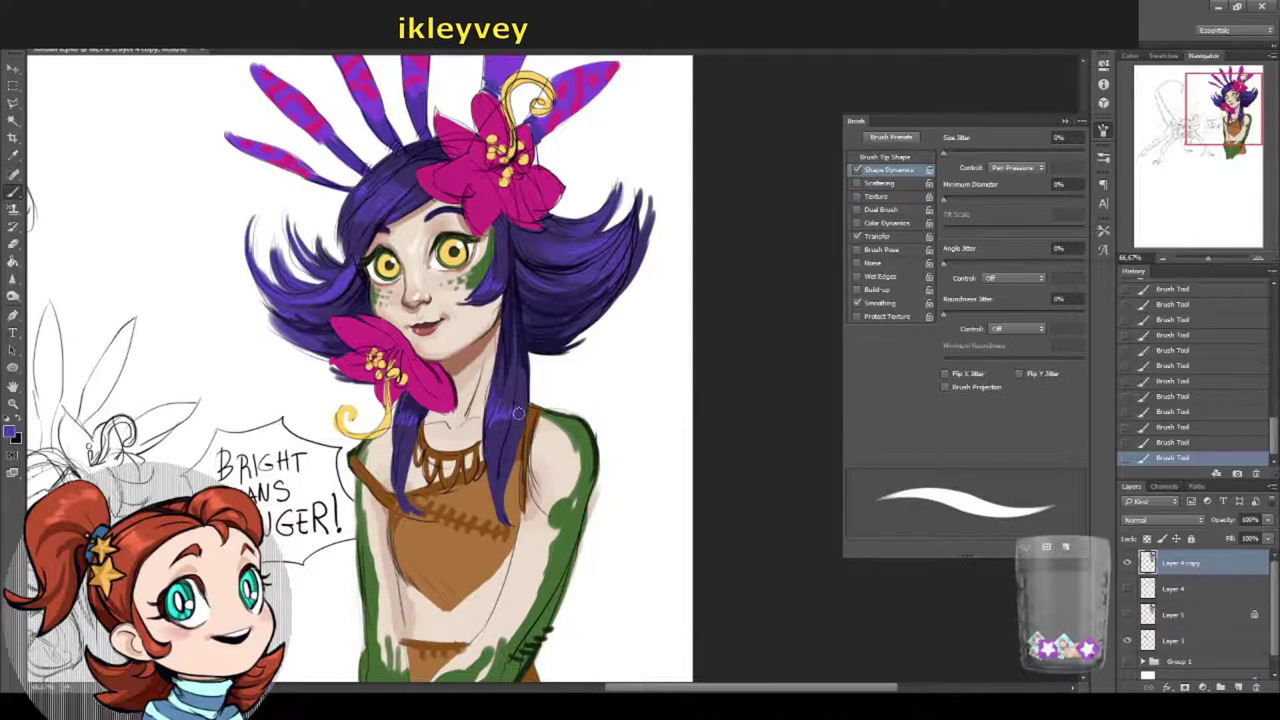
pyautogui.moveTo(394, 195); pyautogui.dragTo(427, 275)
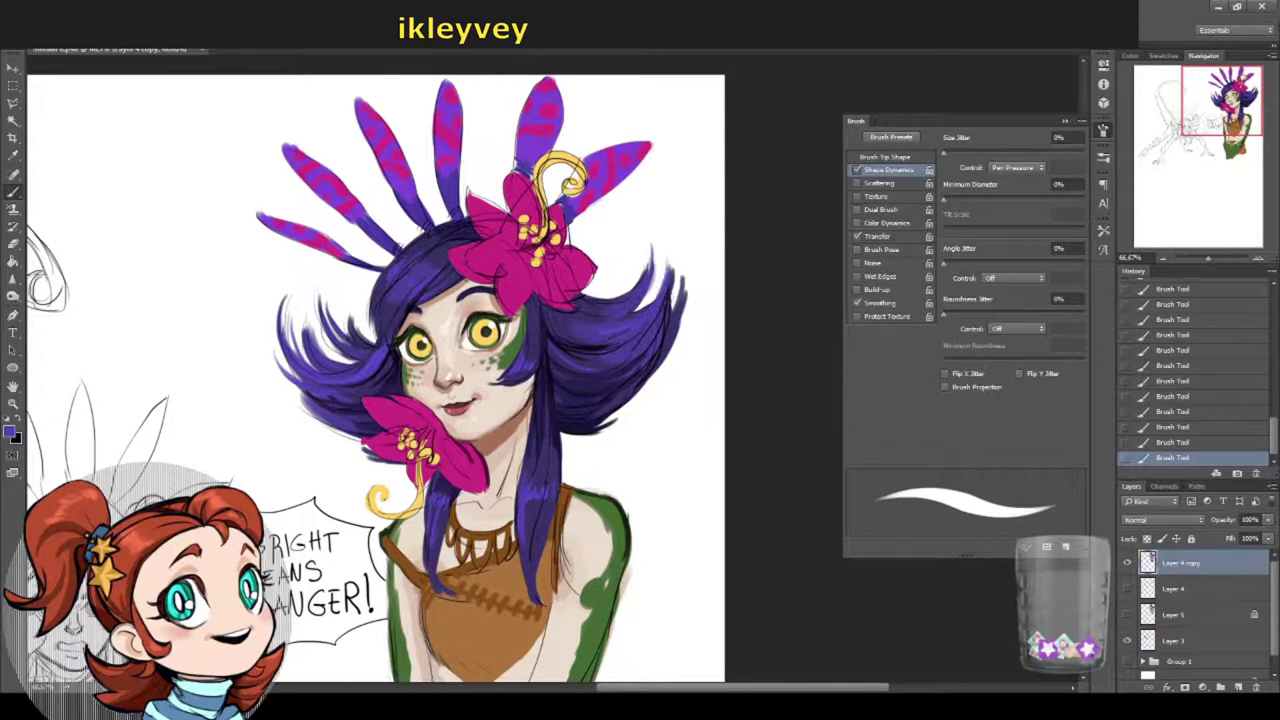
pyautogui.scroll(1, 384, 372)
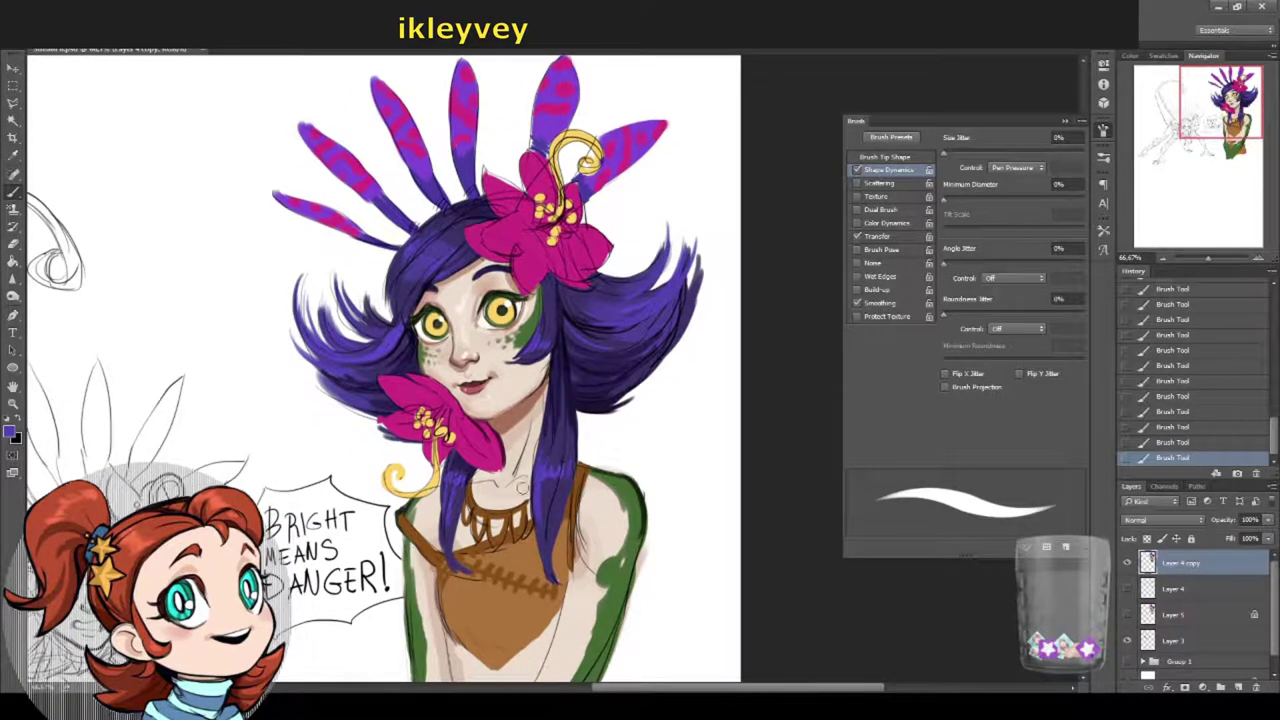
# Step: Save the document and dab small green spots in a sampled green across the pale skin of the shoulder
pyautogui.hotkey('alt', 'f')
pyautogui.press('s')
pyautogui.keyDown('alt'); pyautogui.click(604, 530); pyautogui.keyUp('alt')
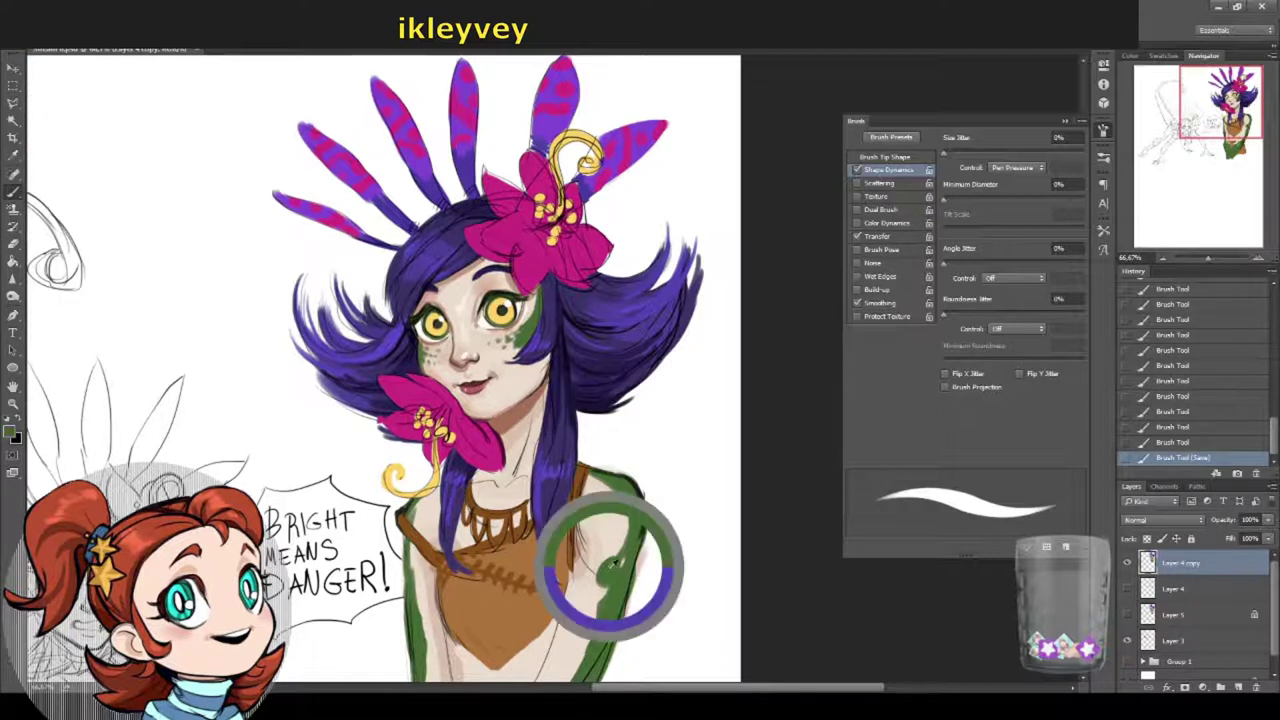
pyautogui.click(602, 553)
pyautogui.click(612, 548)
pyautogui.click(618, 541)
pyautogui.click(606, 519)
pyautogui.click(613, 512)
pyautogui.click(620, 522)
pyautogui.click(600, 530)
pyautogui.click(624, 513)
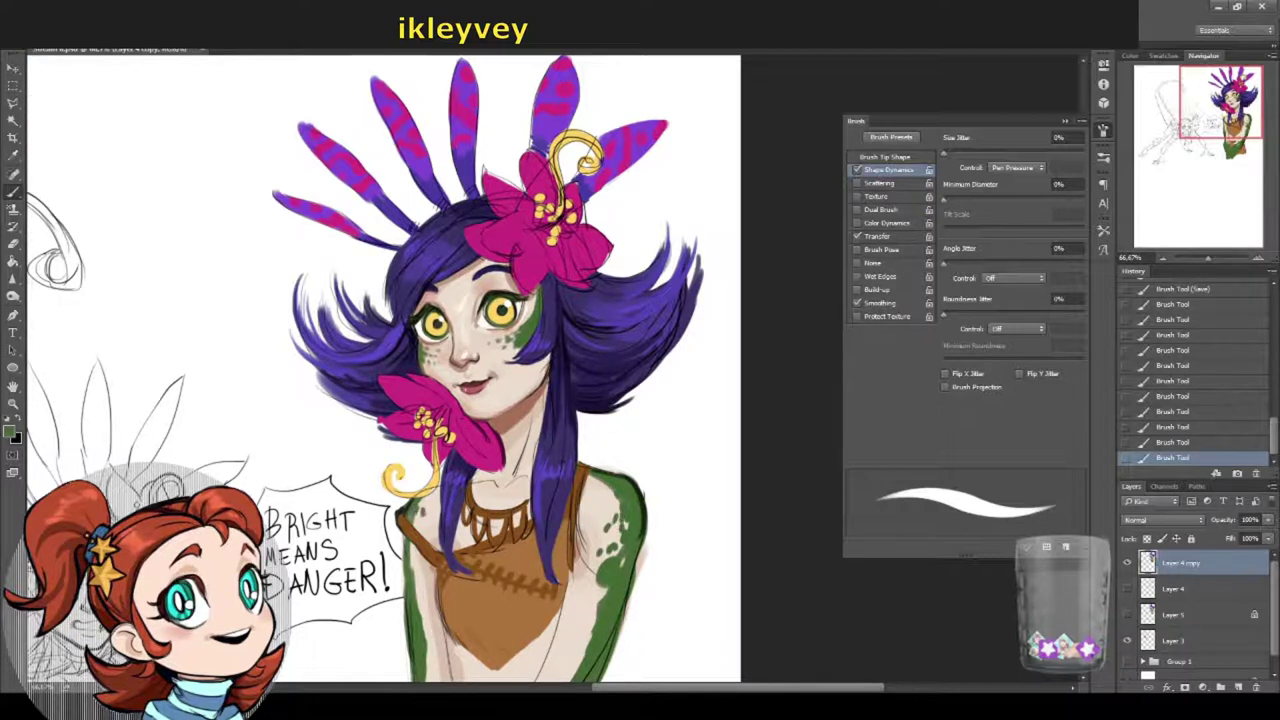
# Step: Strengthen the outer contours of both green arms with a sampled dark green and a fine brush
pyautogui.keyDown('alt'); pyautogui.click(445, 503); pyautogui.keyUp('alt')
pyautogui.rightClick(445, 503)
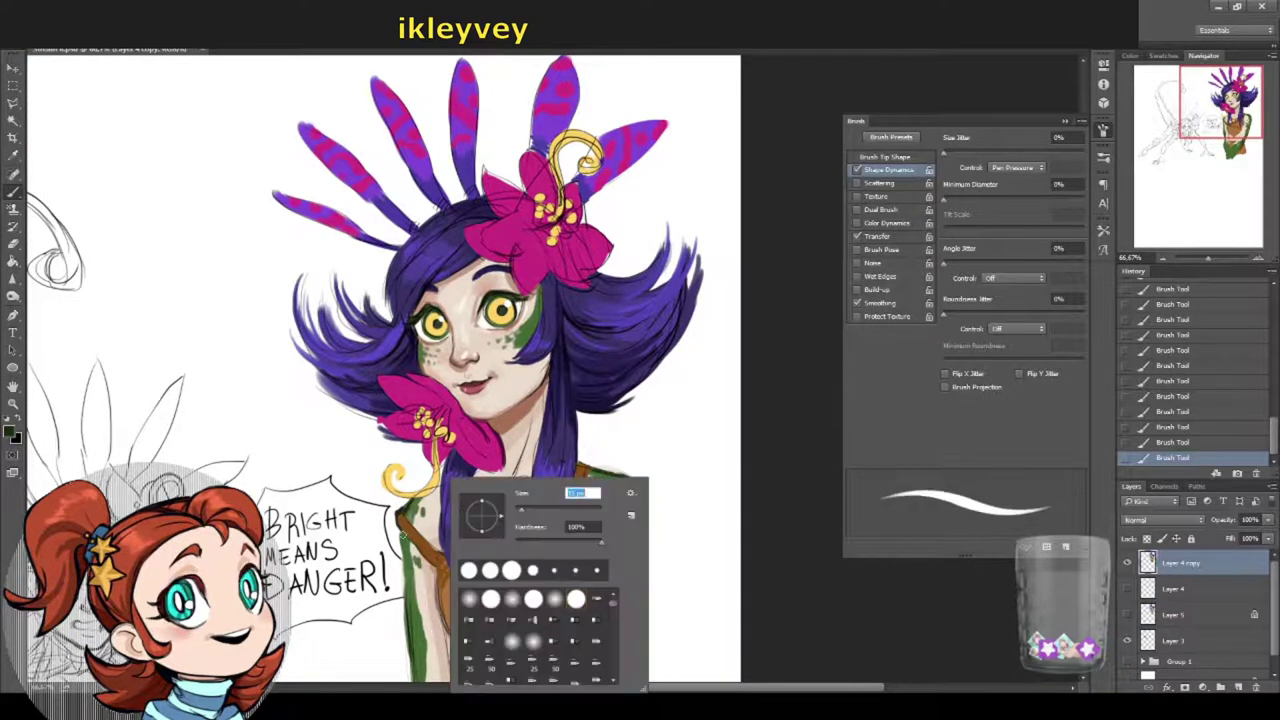
pyautogui.click(408, 622)
pyautogui.scroll(-2, 408, 630)
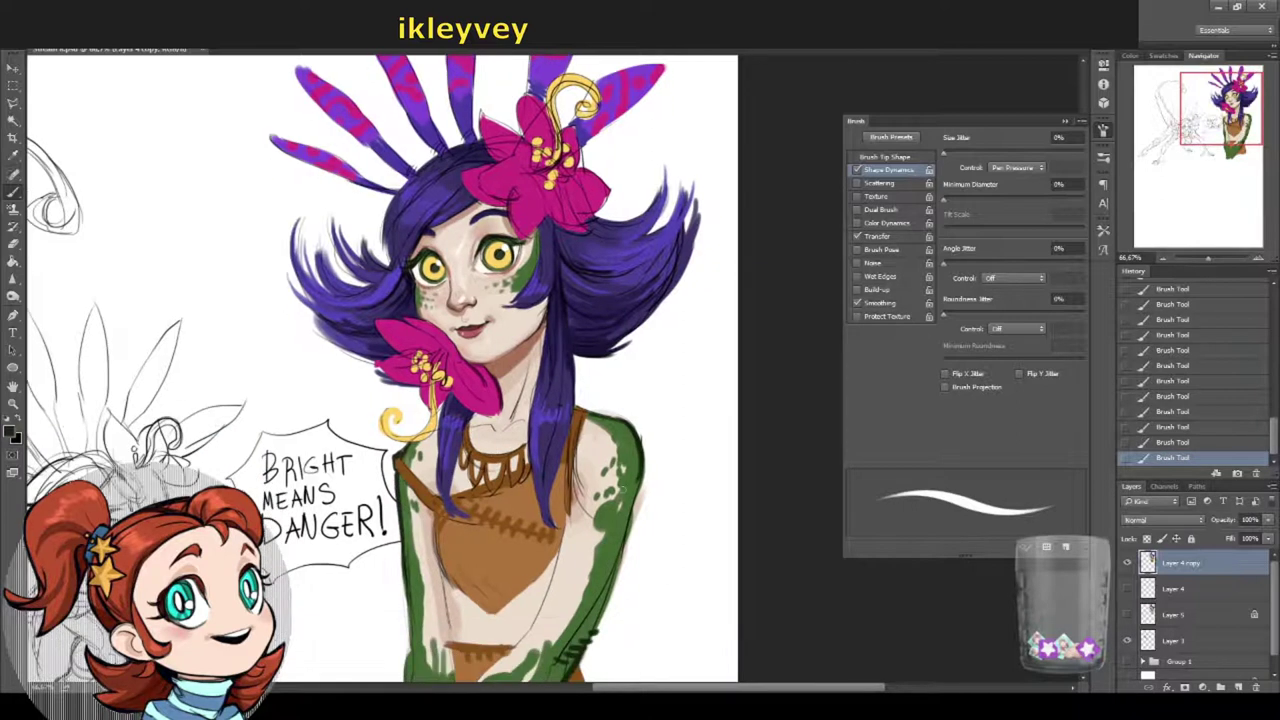
pyautogui.moveTo(636, 490); pyautogui.dragTo(604, 618)
pyautogui.moveTo(431, 432); pyautogui.dragTo(471, 465)
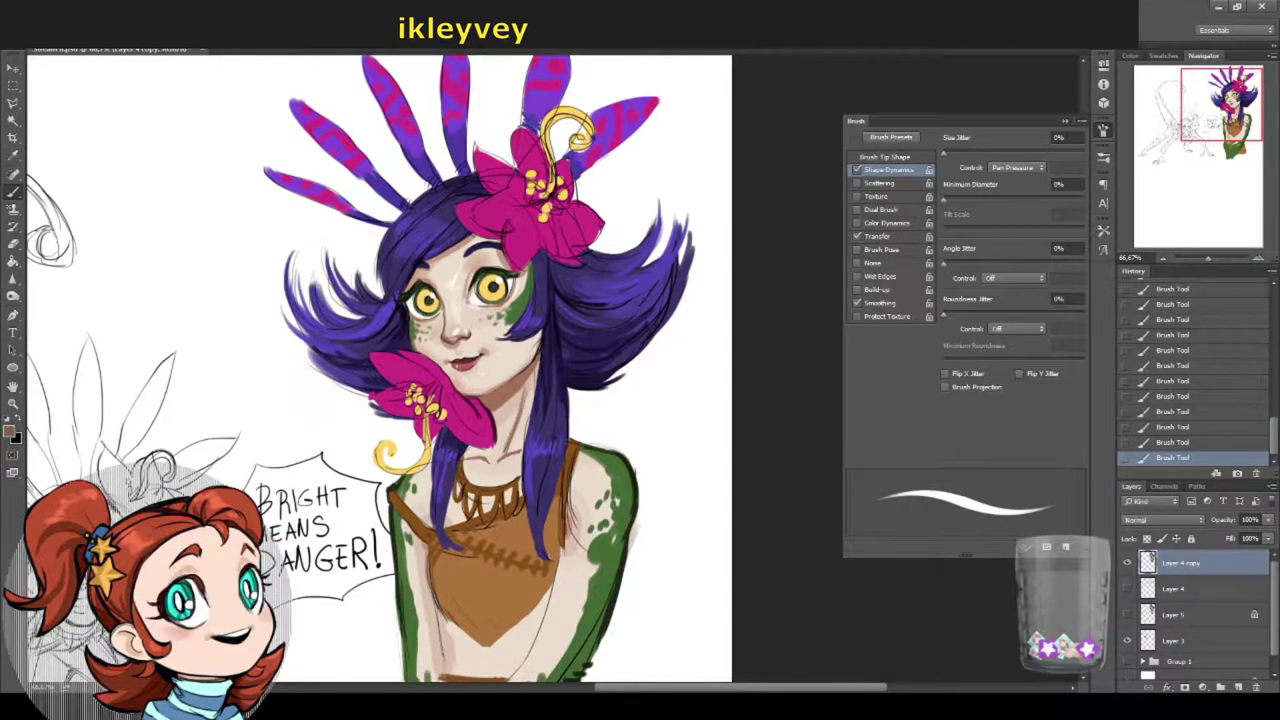
# Step: Paint pale skin highlights on the collarbone and shoulder, using a minimum brush diameter of 73% for the shoulder
pyautogui.rightClick(528, 386)
pyautogui.click(582, 408)
pyautogui.press('Return')
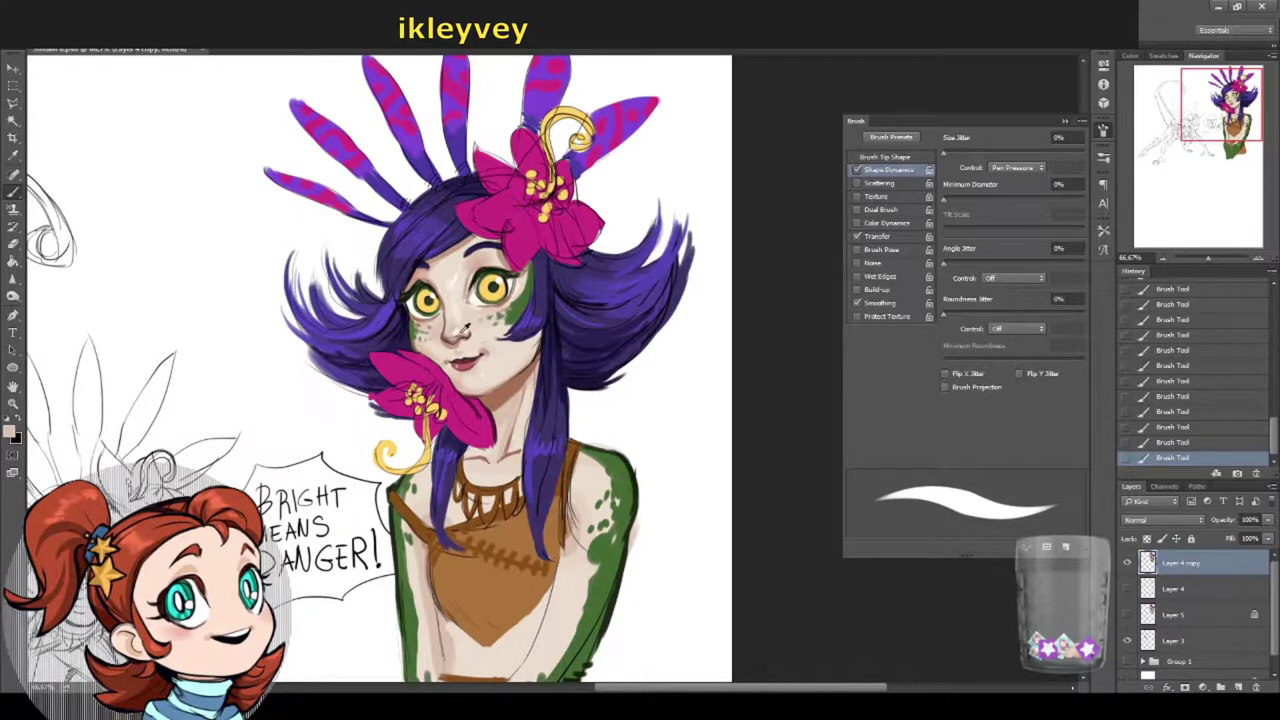
pyautogui.hotkey('ctrl', 'z')
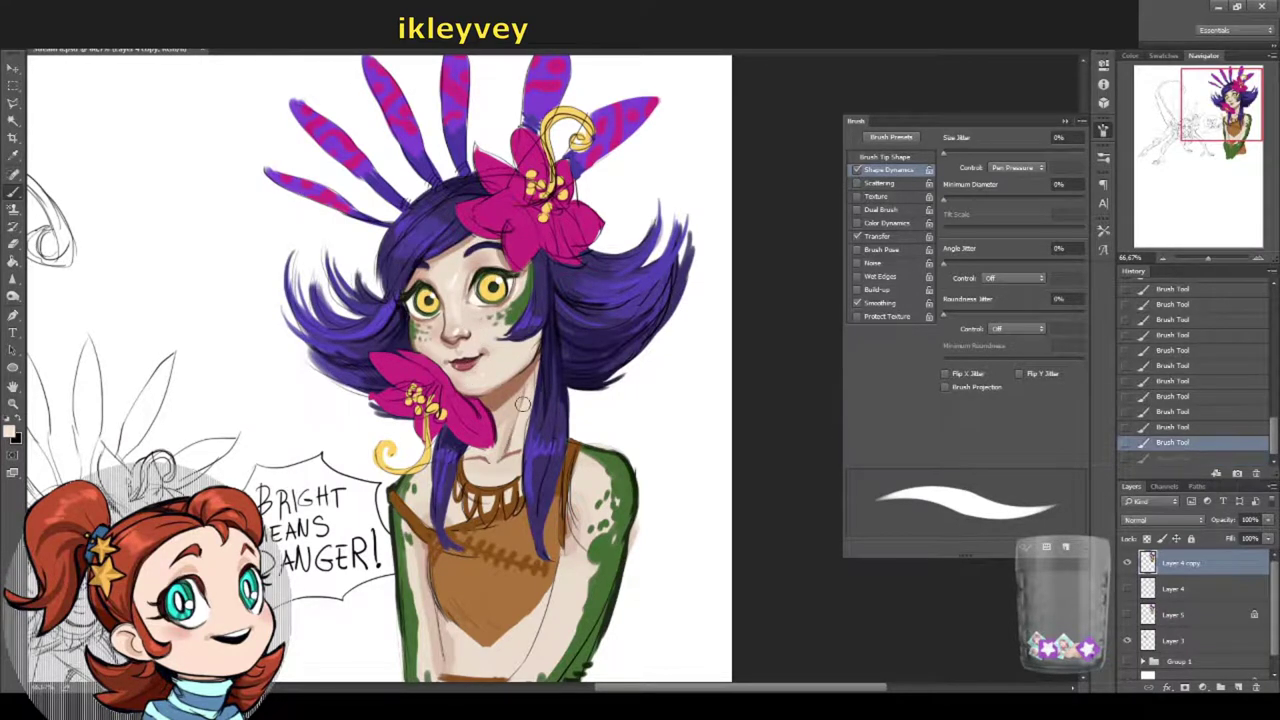
pyautogui.moveTo(502, 458); pyautogui.dragTo(512, 462)
pyautogui.click(1045, 199)
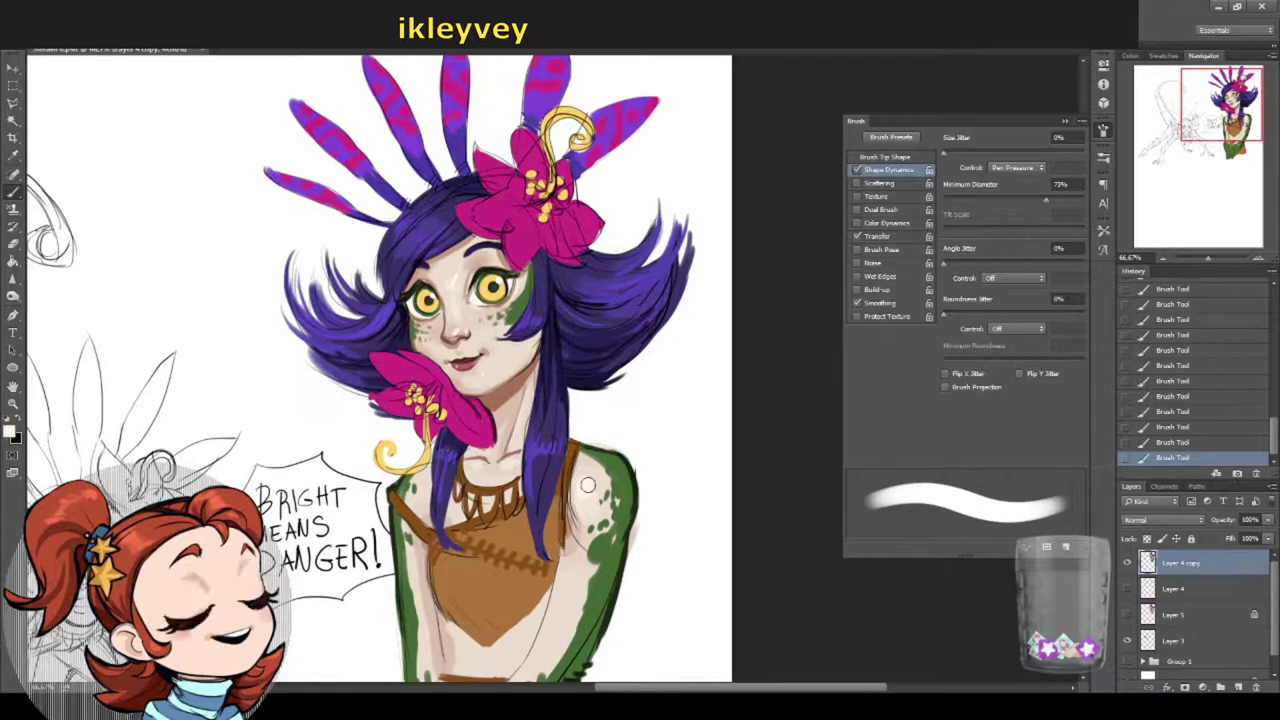
pyautogui.moveTo(538, 538)
pyautogui.mouseDown()
pyautogui.moveTo(522, 498)
pyautogui.moveTo(524, 408)
pyautogui.mouseUp()
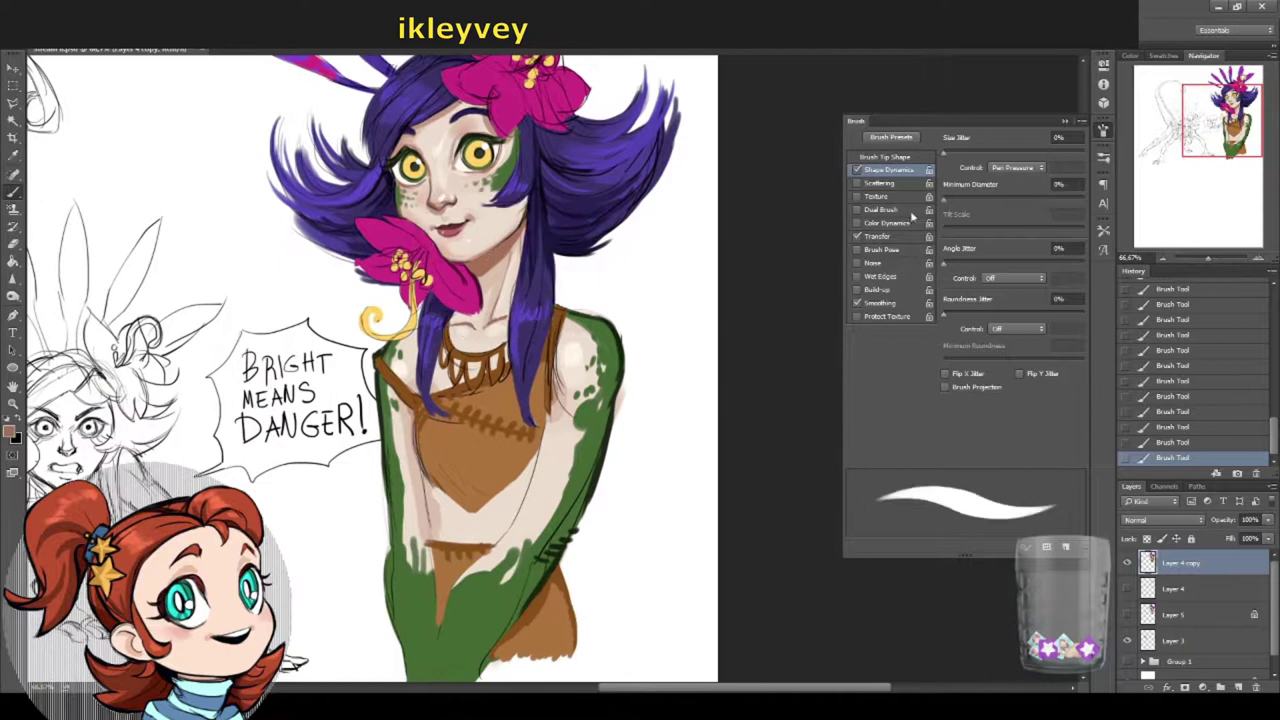
# Step: Outline the inner edge of the arm beside the brown top with a thin reddish-brown line
pyautogui.rightClick(572, 400)
pyautogui.doubleClick(645, 470)
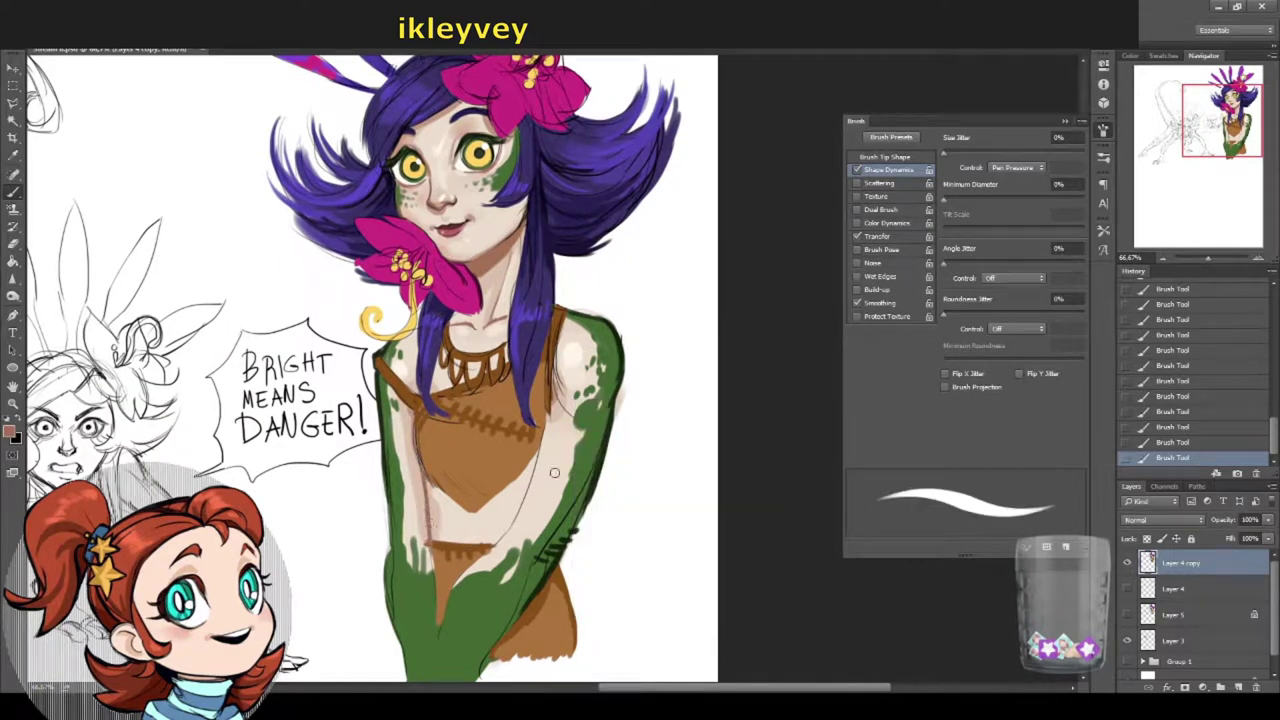
pyautogui.moveTo(521, 514); pyautogui.dragTo(544, 448)
pyautogui.click(1175, 442)
pyautogui.click(1175, 457)
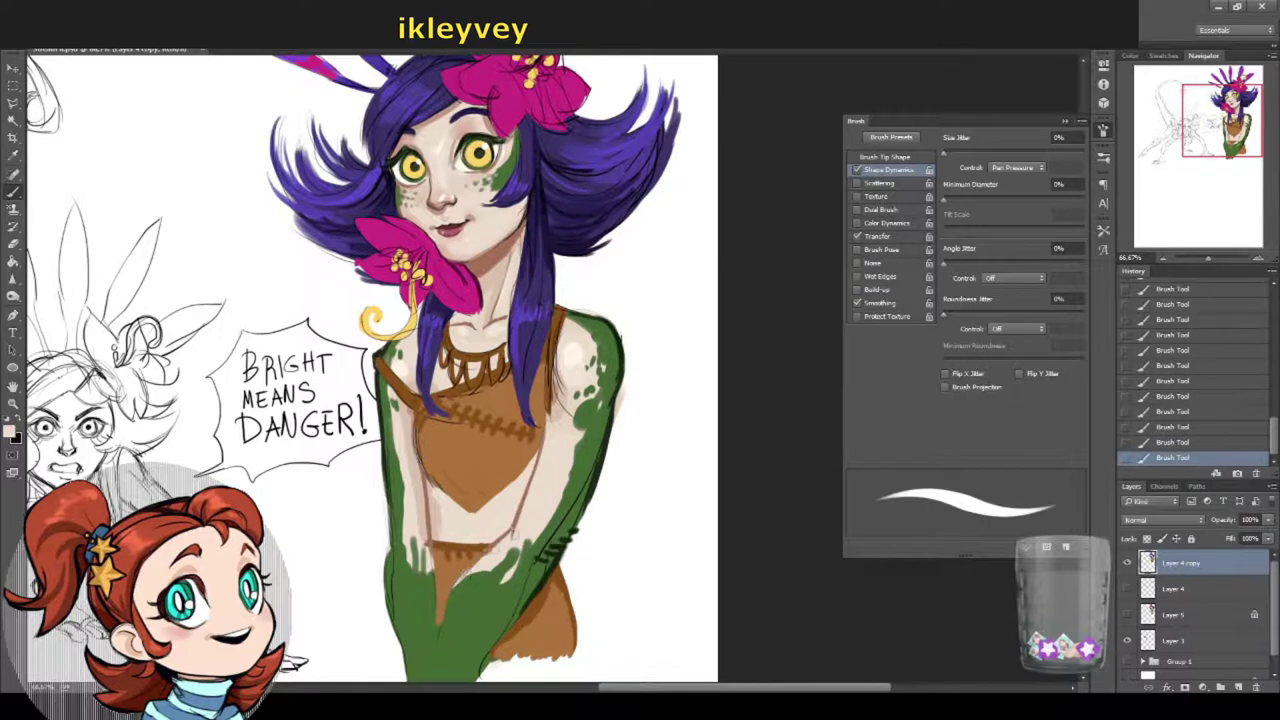
# Step: Outline the crossed front forearm down to the wrist in dark green, including its elbow hatching
pyautogui.scroll(-2, 590, 495)
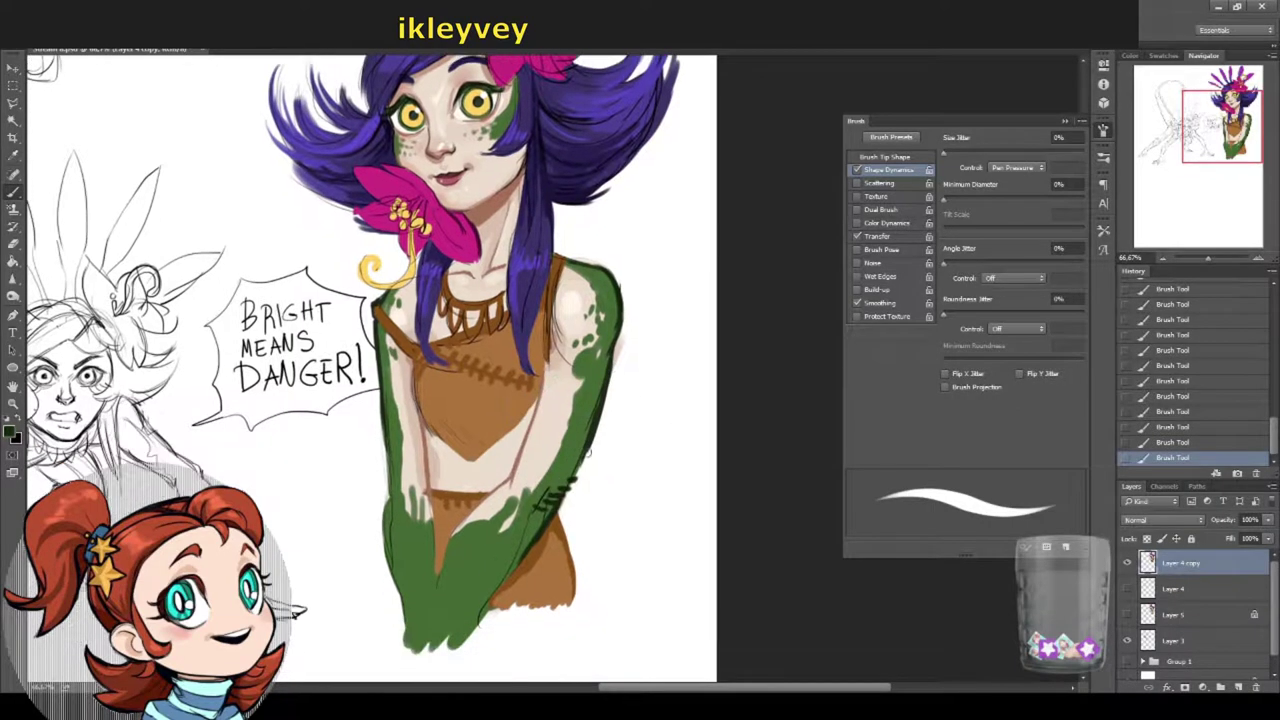
pyautogui.moveTo(554, 490); pyautogui.dragTo(564, 502)
pyautogui.moveTo(530, 546); pyautogui.dragTo(415, 668)
pyautogui.scroll(-4, 430, 560)
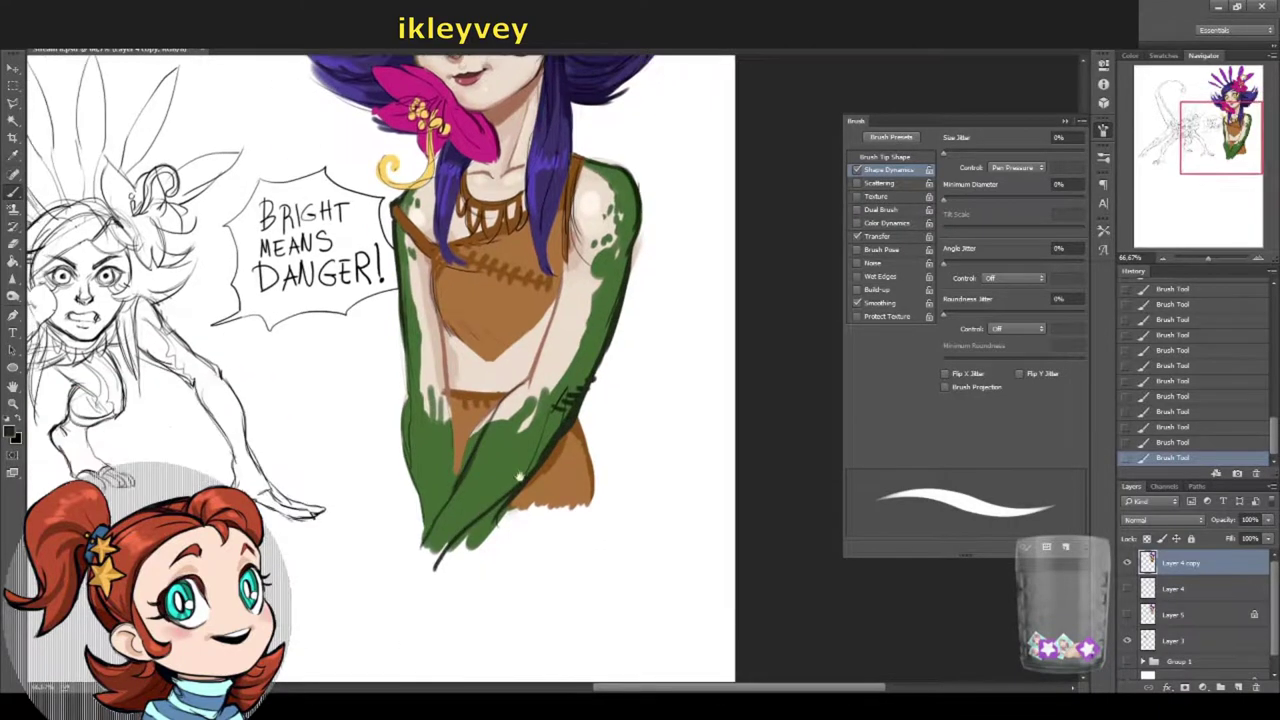
pyautogui.moveTo(530, 472)
pyautogui.mouseDown()
pyautogui.moveTo(455, 540)
pyautogui.moveTo(440, 580)
pyautogui.mouseUp()
# Step: Sketch the clasped hands below the green forearms and the outer line of the hip in a dark colour
pyautogui.scroll(-4, 420, 548)
pyautogui.moveTo(400, 458)
pyautogui.mouseDown()
pyautogui.moveTo(386, 538)
pyautogui.moveTo(418, 578)
pyautogui.mouseUp()
pyautogui.moveTo(445, 458); pyautogui.dragTo(438, 575)
pyautogui.moveTo(462, 445); pyautogui.dragTo(455, 545)
pyautogui.moveTo(406, 358); pyautogui.dragTo(396, 460)
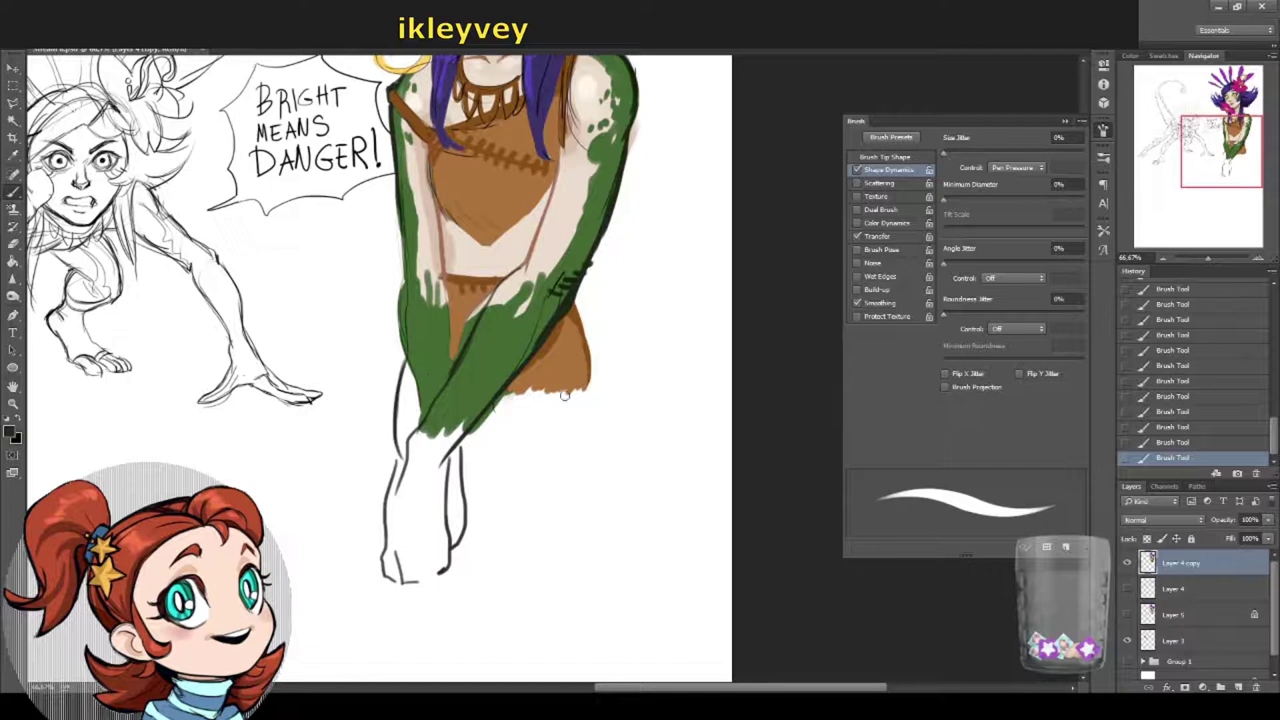
pyautogui.scroll(2, 613, 400)
pyautogui.moveTo(605, 415); pyautogui.dragTo(593, 588)
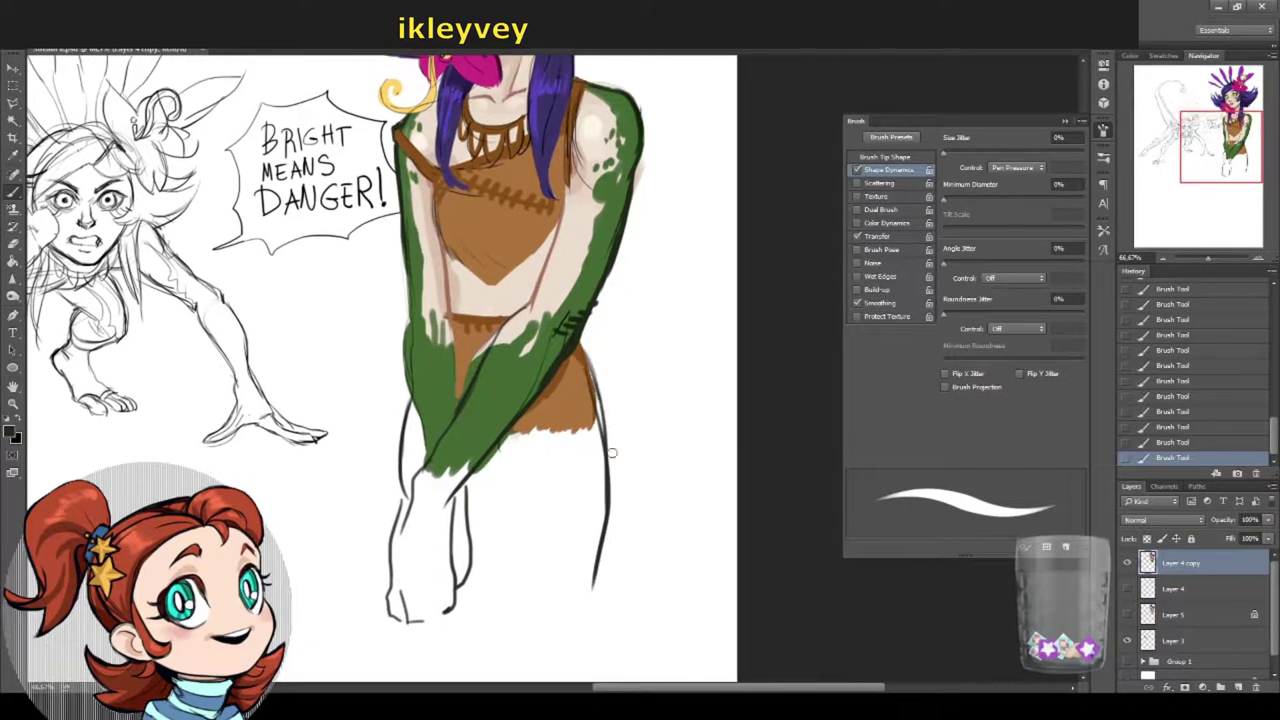
# Step: Sketch a long curved tail sweeping out below the hands and reinforce the hip and finger lines
pyautogui.scroll(-5, 597, 597)
pyautogui.hscroll(-2, 597, 597)
pyautogui.moveTo(440, 456); pyautogui.dragTo(266, 590)
pyautogui.moveTo(145, 505)
pyautogui.mouseDown()
pyautogui.moveTo(255, 375)
pyautogui.moveTo(250, 440)
pyautogui.mouseUp()
pyautogui.moveTo(347, 590)
pyautogui.mouseDown()
pyautogui.moveTo(270, 588)
pyautogui.moveTo(450, 522)
pyautogui.mouseUp()
pyautogui.scroll(3, 500, 470)
pyautogui.hscroll(1, 500, 470)
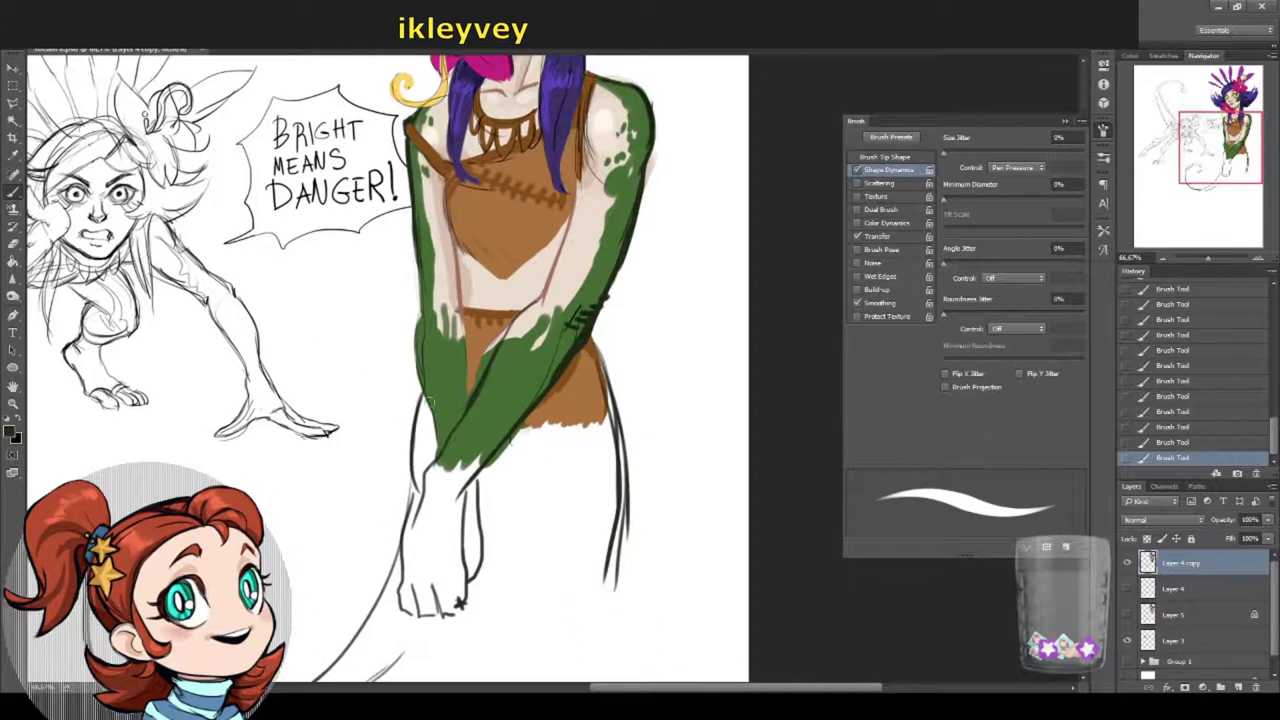
# Step: Erase the stray paint along the outer edge of the spotted upper arm
pyautogui.scroll(3, 437, 492)
pyautogui.hscroll(1, 437, 492)
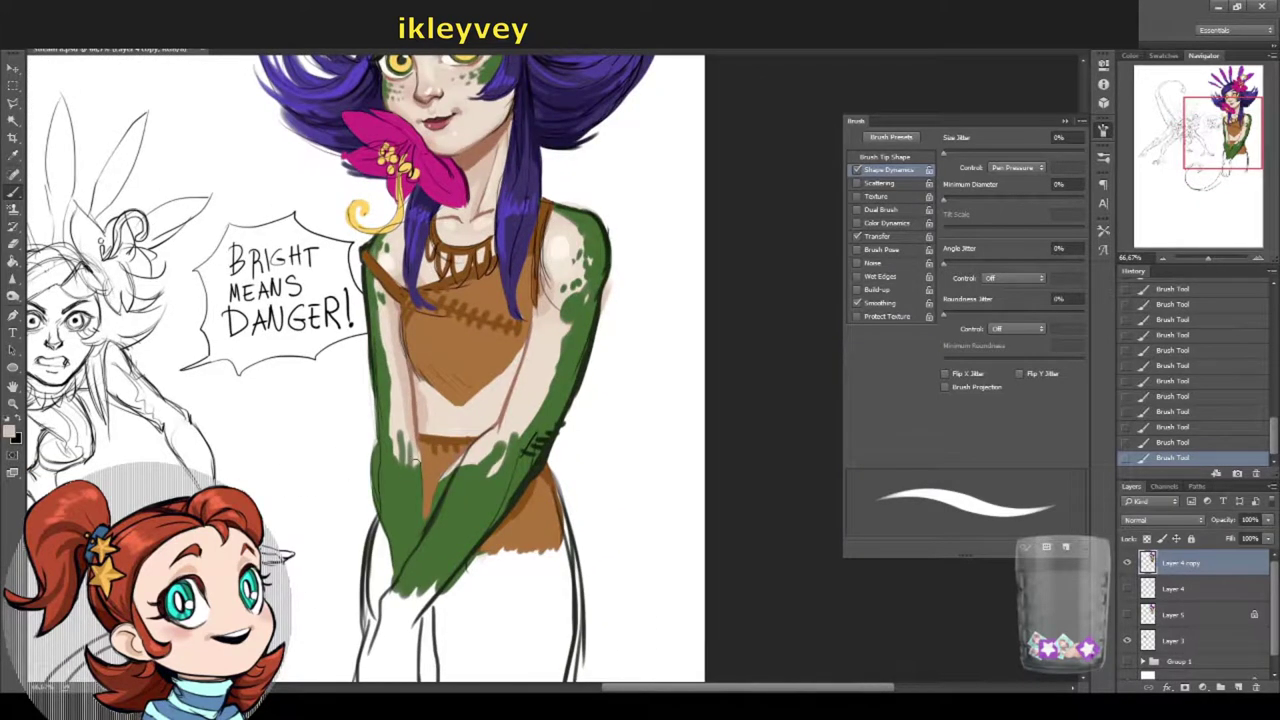
pyautogui.scroll(3, 437, 492)
pyautogui.scroll(-2, 437, 492)
pyautogui.press('e')
pyautogui.moveTo(600, 343); pyautogui.dragTo(598, 356)
pyautogui.moveTo(597, 330); pyautogui.dragTo(593, 373)
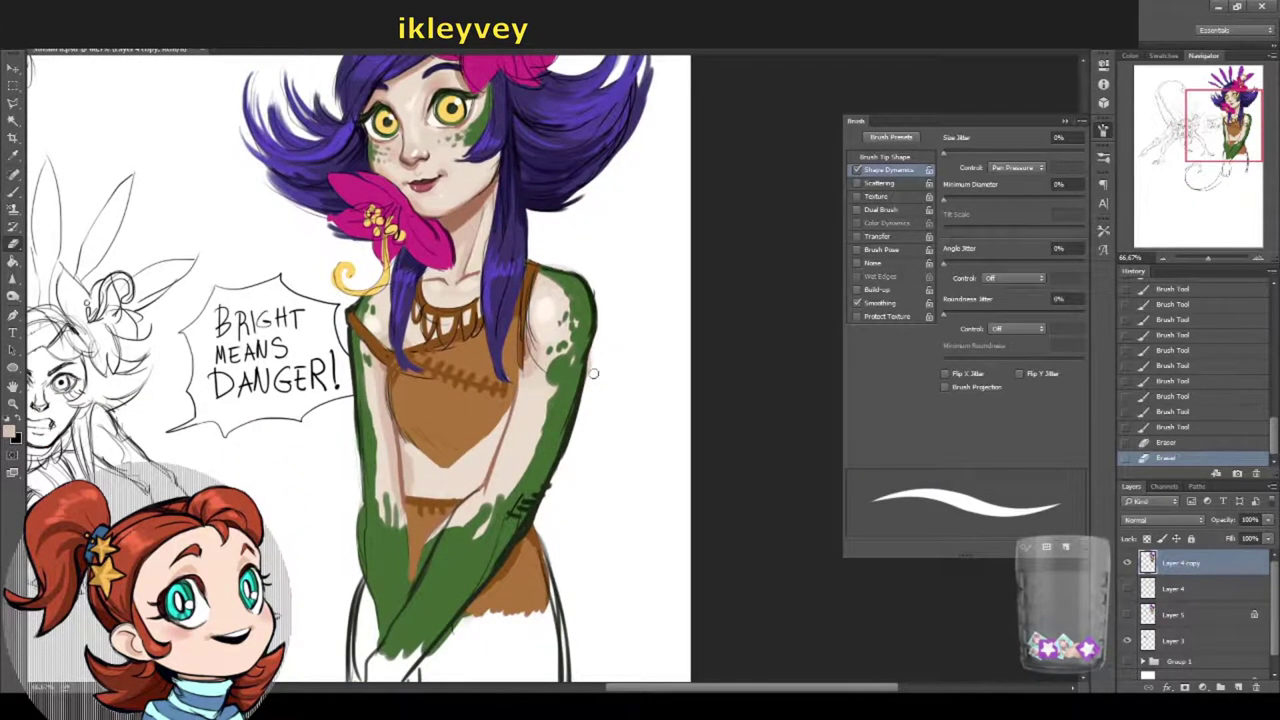
pyautogui.scroll(5, 594, 354)
pyautogui.hscroll(-2, 594, 354)
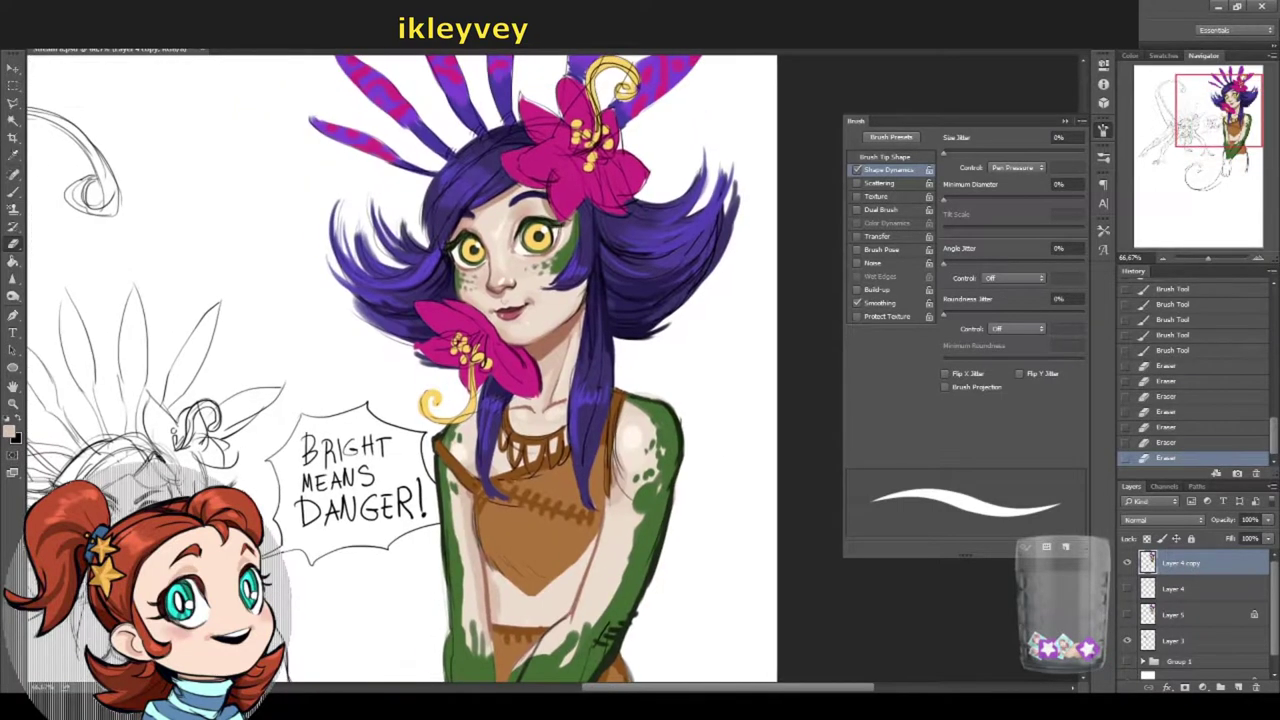
# Step: Save the document and flip the whole canvas horizontally
pyautogui.click(35, 30)
pyautogui.click(60, 131)
pyautogui.press('Escape')
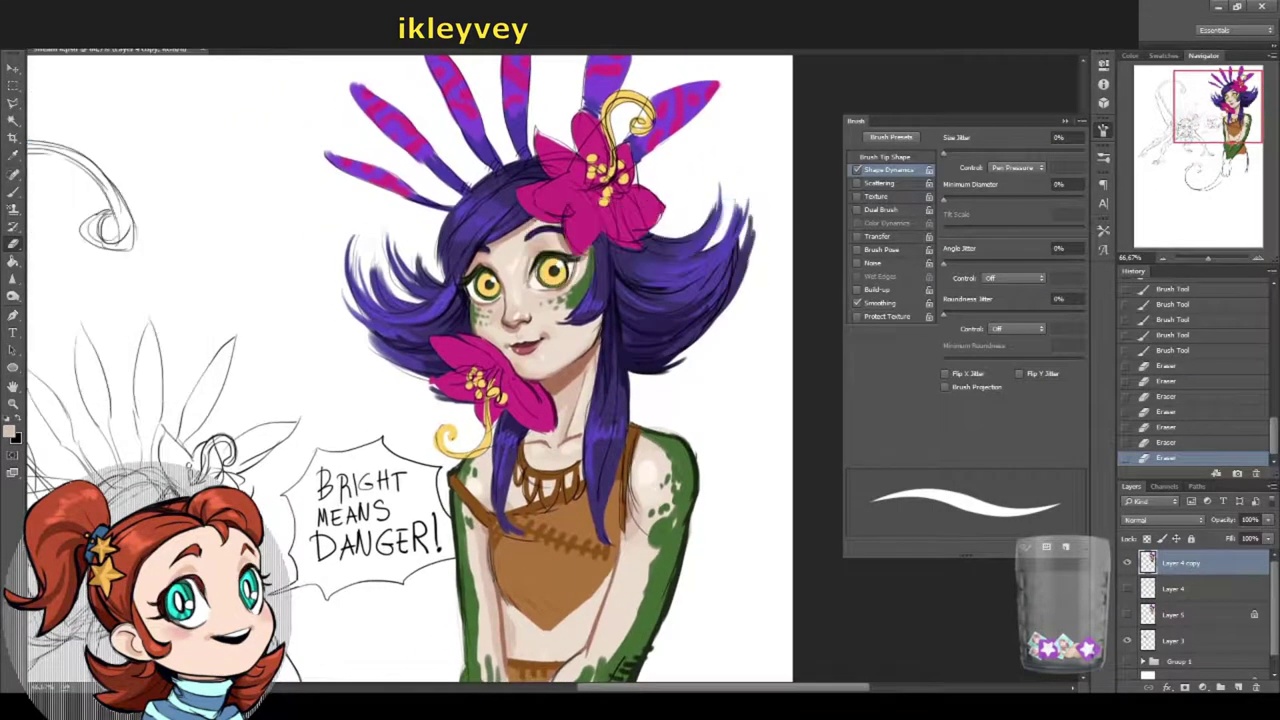
pyautogui.click(35, 30)
pyautogui.click(266, 357)
pyautogui.click(84, 38)
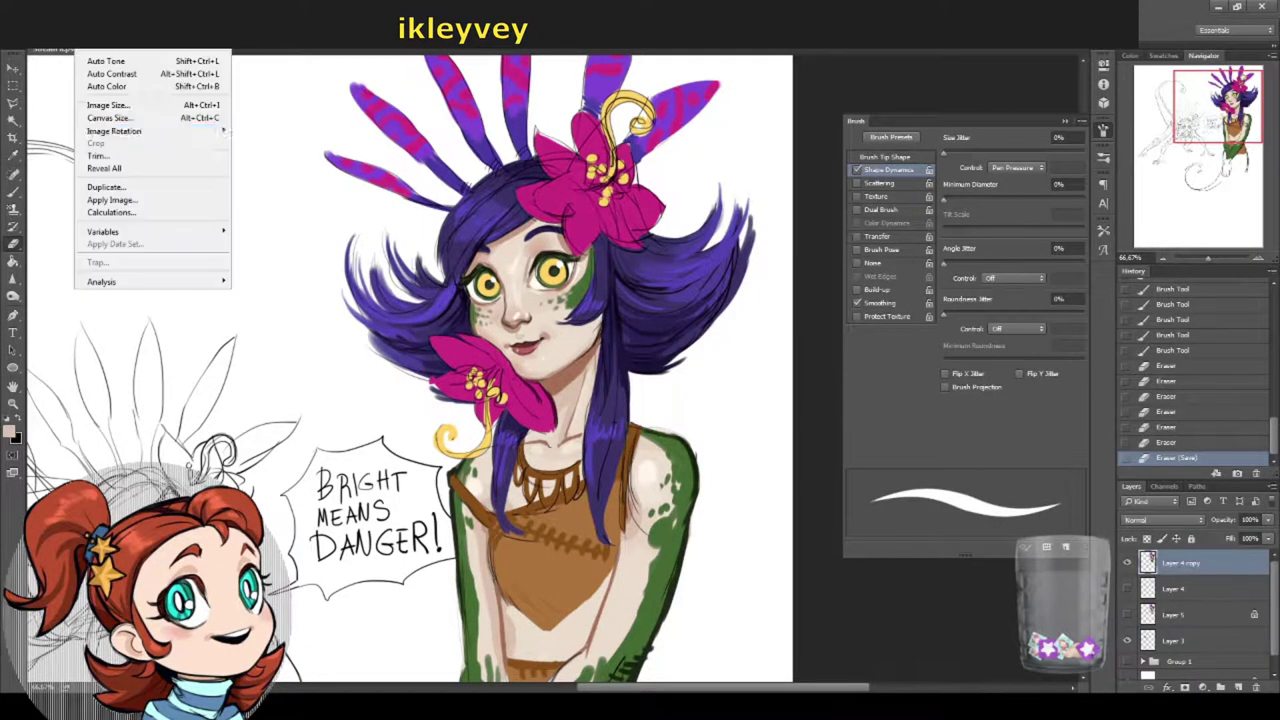
pyautogui.moveTo(100, 137)
pyautogui.click(290, 191)
pyautogui.moveTo(550, 304); pyautogui.dragTo(608, 314)
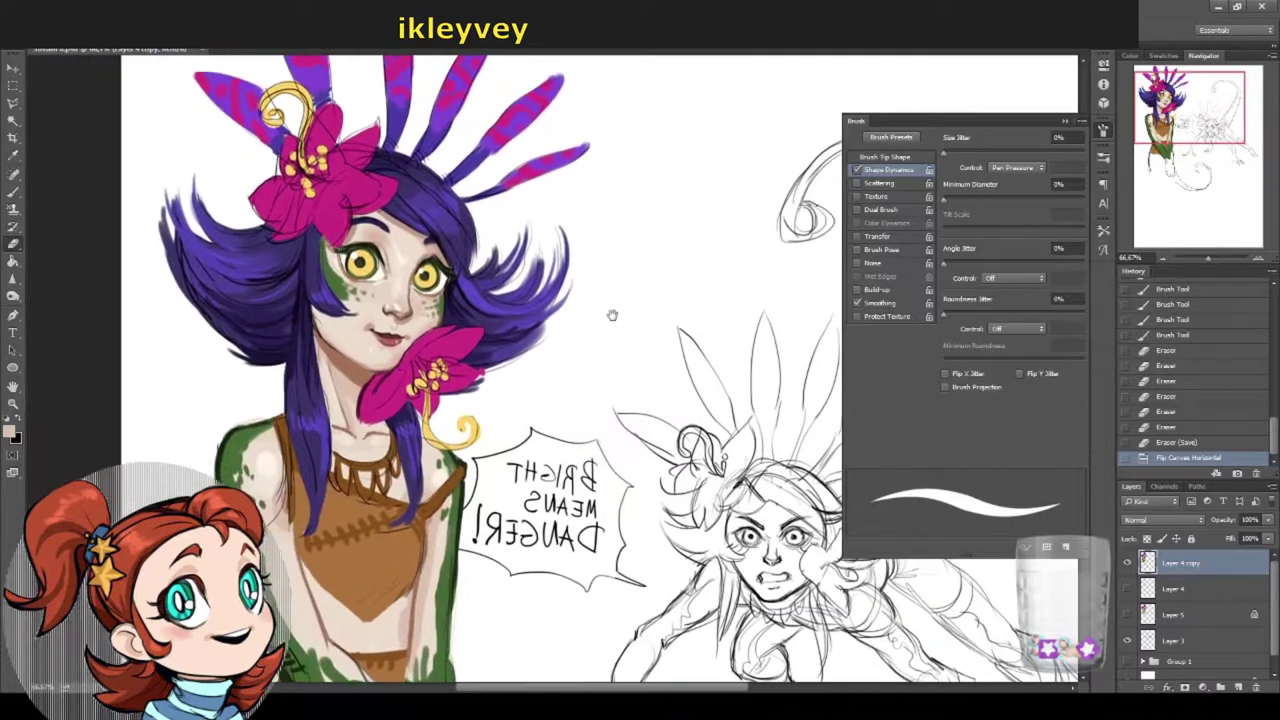
# Step: Paint dark purple strands along the outer lower edge of the flared hair beneath the large flower
pyautogui.keyDown('alt'); pyautogui.click(262, 359); pyautogui.keyUp('alt')
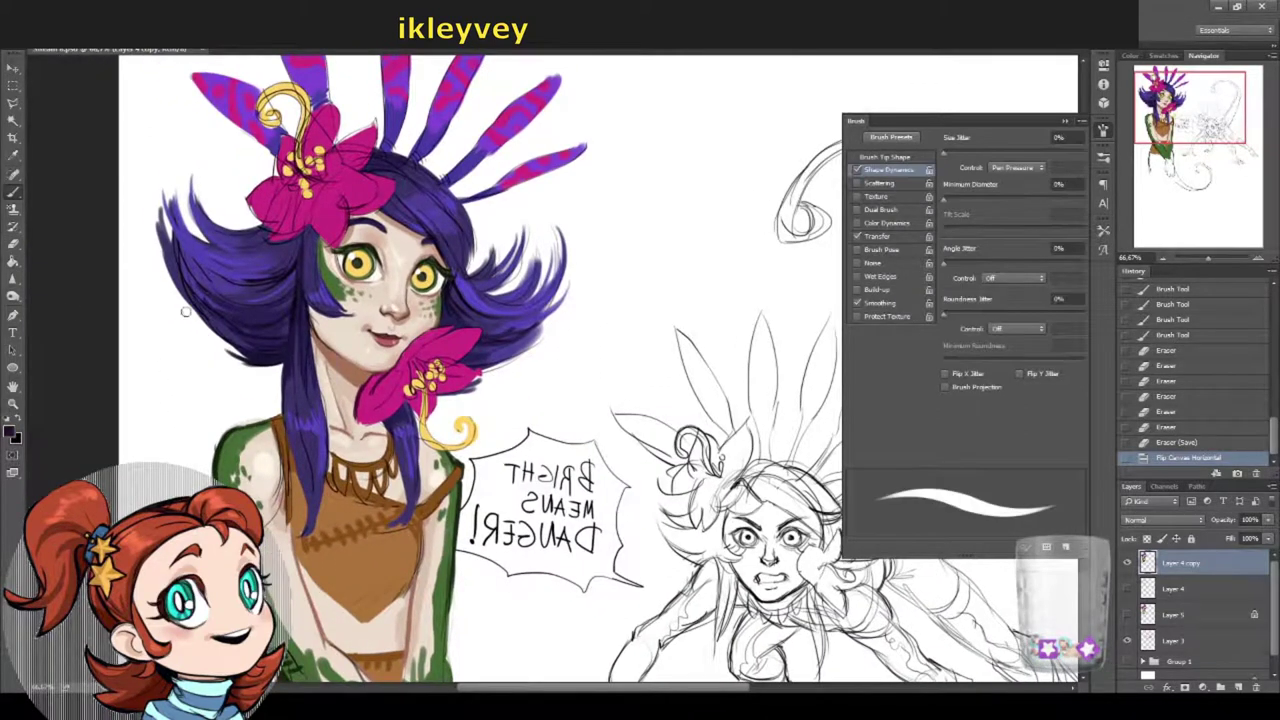
pyautogui.moveTo(230, 344); pyautogui.dragTo(172, 300)
pyautogui.moveTo(224, 340)
pyautogui.mouseDown()
pyautogui.moveTo(174, 302)
pyautogui.moveTo(178, 322)
pyautogui.mouseUp()
pyautogui.moveTo(226, 342); pyautogui.dragTo(176, 320)
pyautogui.moveTo(224, 340); pyautogui.dragTo(178, 322)
pyautogui.moveTo(226, 342); pyautogui.dragTo(180, 324)
pyautogui.moveTo(230, 346); pyautogui.dragTo(176, 320)
pyautogui.moveTo(600, 300); pyautogui.dragTo(596, 378)
pyautogui.moveTo(196, 326); pyautogui.dragTo(146, 298)
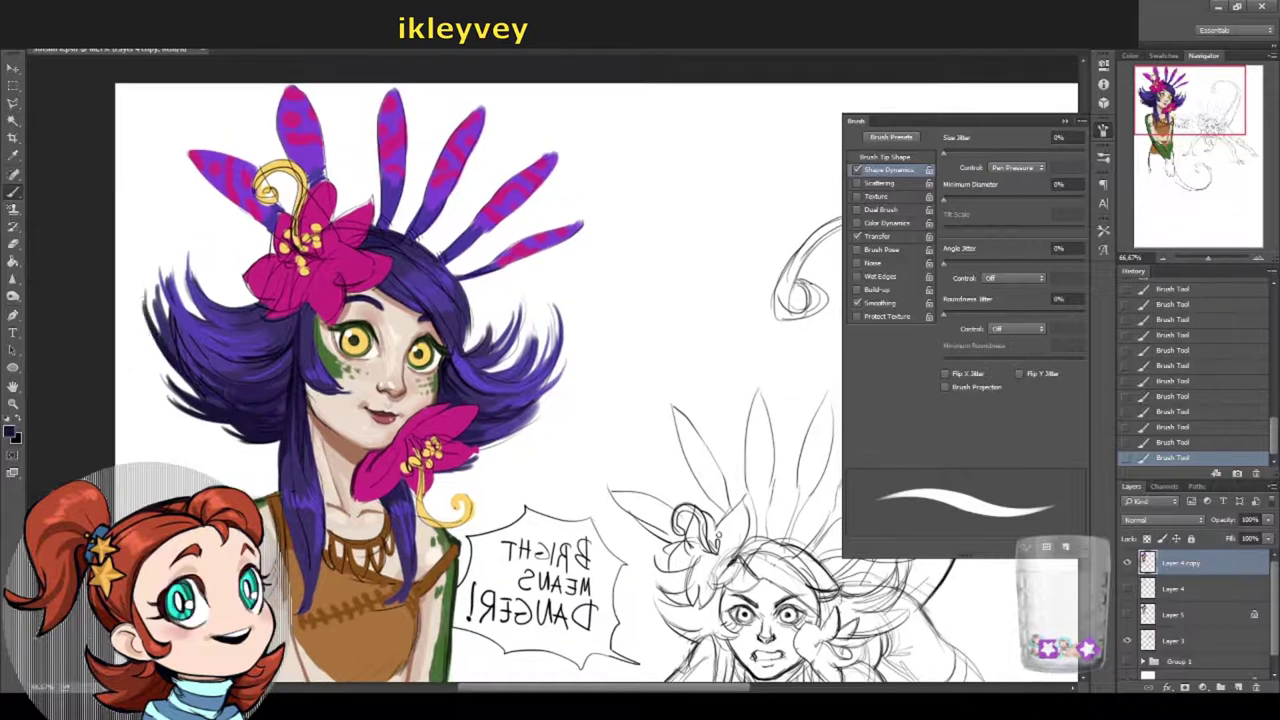
# Step: Erase thin gaps between the upturned tips of the flared hair to separate the strands
pyautogui.keyDown('alt'); pyautogui.click(200, 305); pyautogui.keyUp('alt')
pyautogui.click(14, 245)
pyautogui.moveTo(246, 310)
pyautogui.mouseDown()
pyautogui.moveTo(204, 296)
pyautogui.moveTo(214, 270)
pyautogui.moveTo(180, 308)
pyautogui.mouseUp()
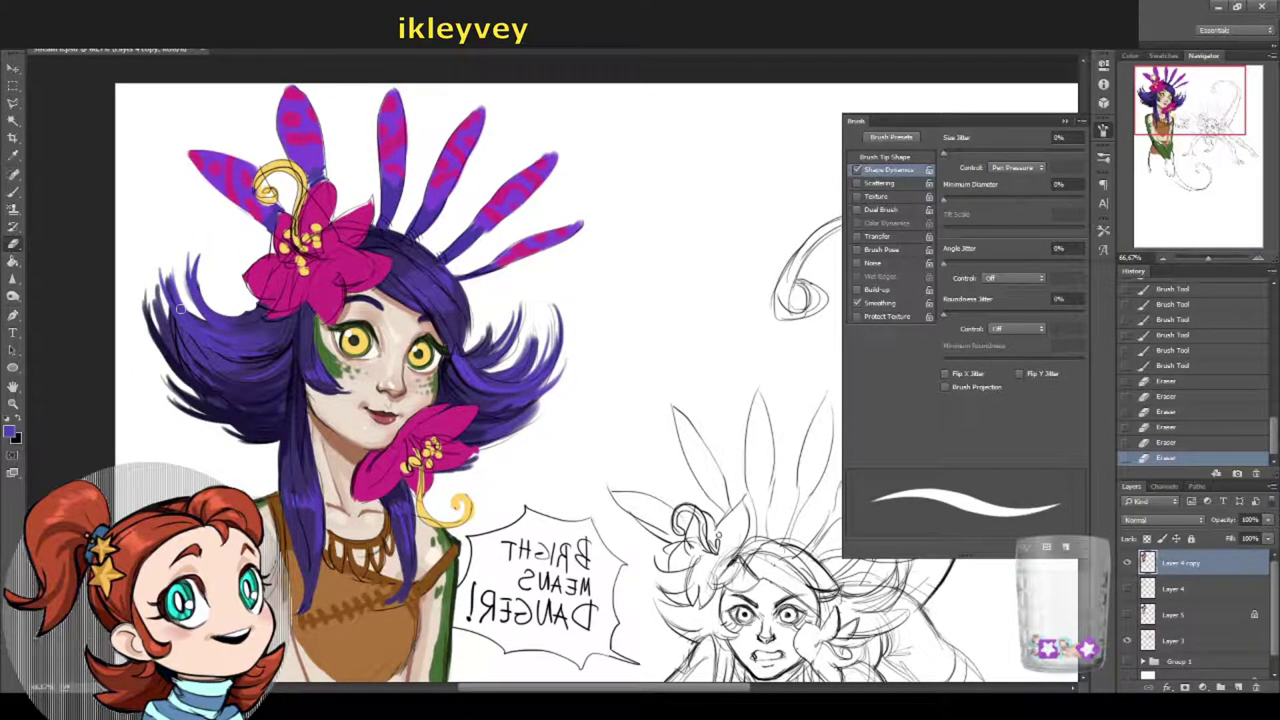
# Step: Darken the crown of the hair around the feather bases with dark purple strokes
pyautogui.press('b')
pyautogui.moveTo(408, 250); pyautogui.dragTo(440, 240)
pyautogui.moveTo(390, 230)
pyautogui.mouseDown()
pyautogui.moveTo(430, 250)
pyautogui.moveTo(380, 242)
pyautogui.moveTo(454, 270)
pyautogui.moveTo(466, 302)
pyautogui.moveTo(452, 272)
pyautogui.mouseUp()
pyautogui.press('[')
pyautogui.press('[')
pyautogui.press('[')
pyautogui.press('[')
pyautogui.press('[')
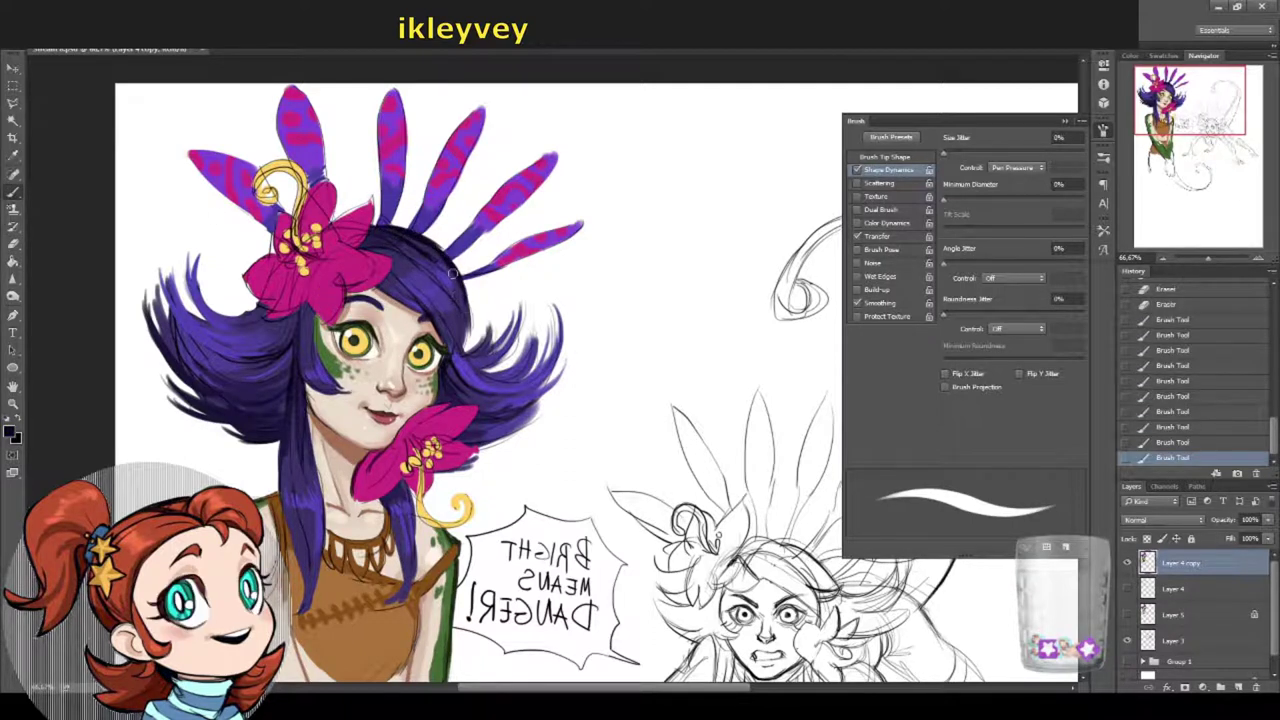
# Step: Extend the ends of both front hair locks over the brown top with curved dark purple strokes
pyautogui.moveTo(305, 385); pyautogui.dragTo(299, 320)
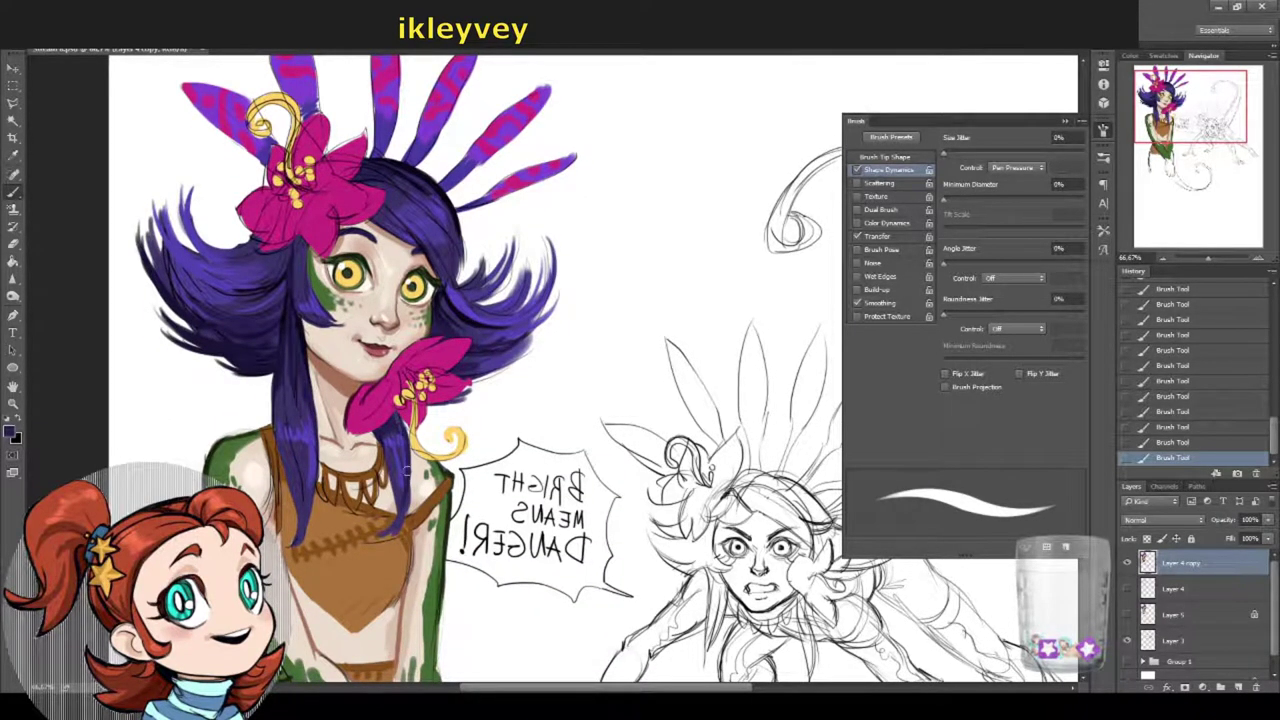
pyautogui.moveTo(407, 440); pyautogui.dragTo(412, 525)
pyautogui.moveTo(410, 470); pyautogui.dragTo(402, 540)
pyautogui.moveTo(298, 500); pyautogui.dragTo(300, 556)
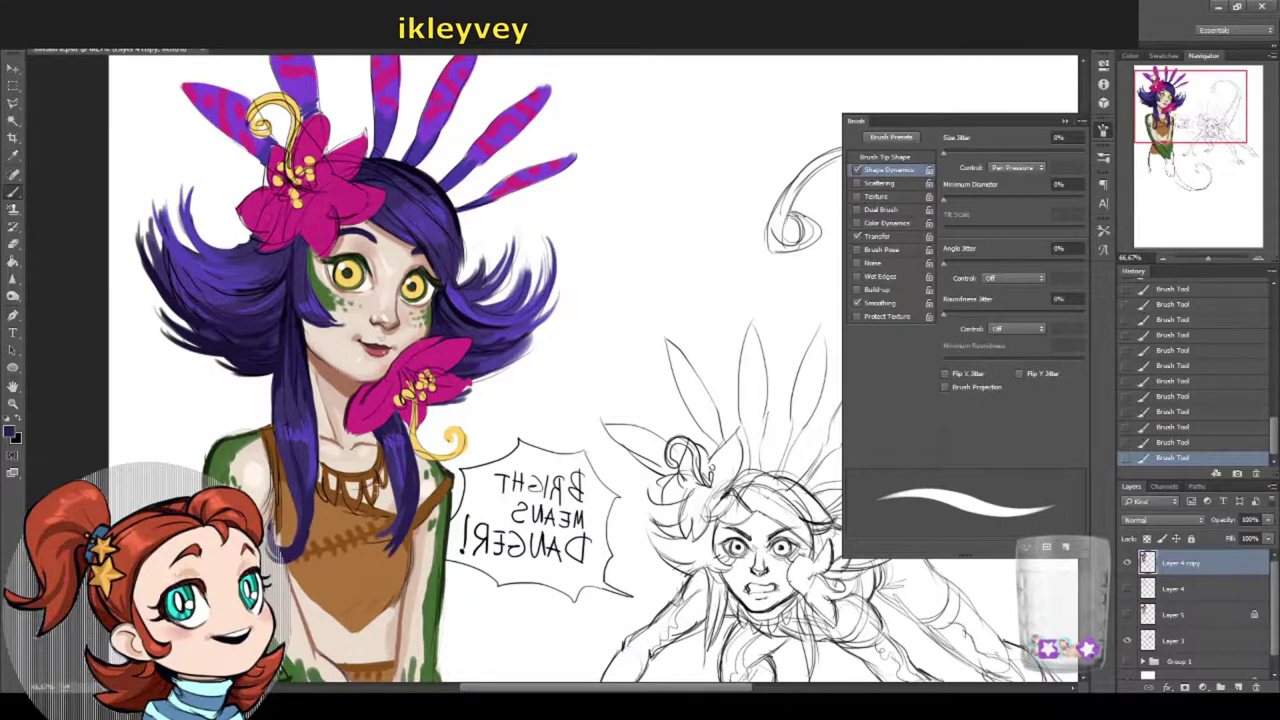
# Step: Shade the brown top with soft lighter and darker brown strokes, using a brush with 63% minimum diameter
pyautogui.moveTo(379, 511); pyautogui.dragTo(371, 423)
pyautogui.keyDown('alt'); pyautogui.click(371, 423); pyautogui.keyUp('alt')
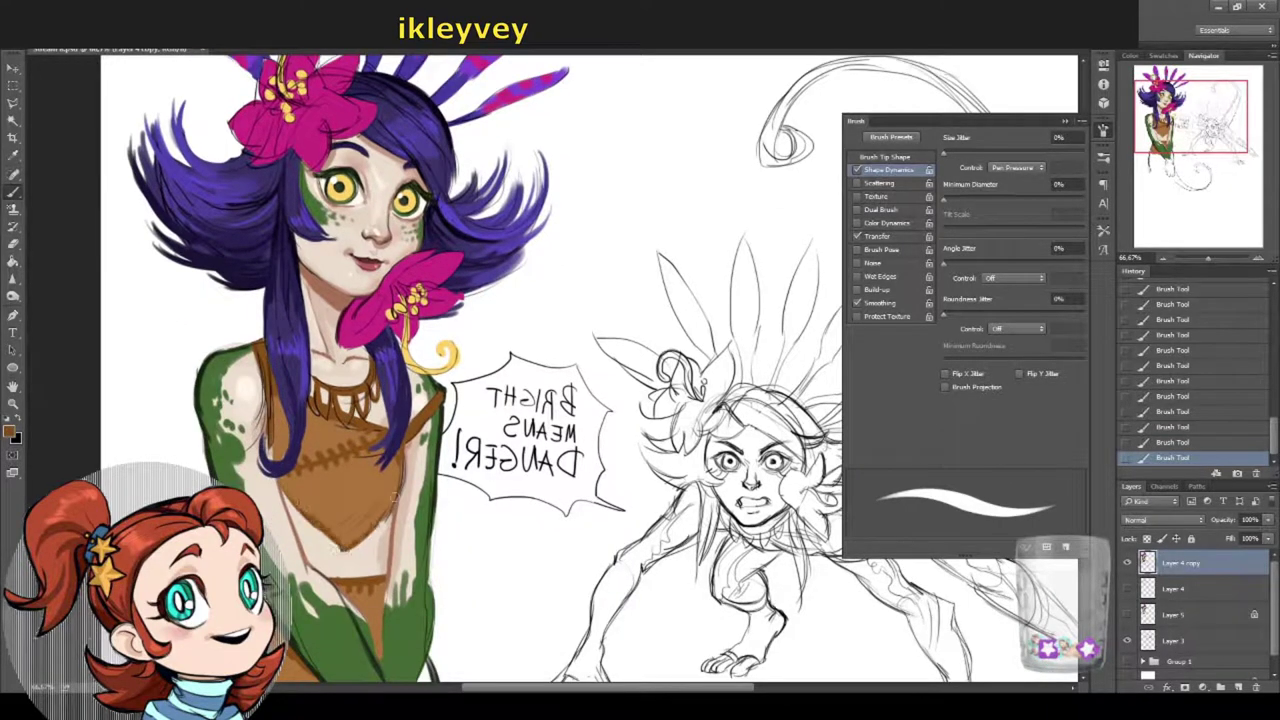
pyautogui.click(1028, 200)
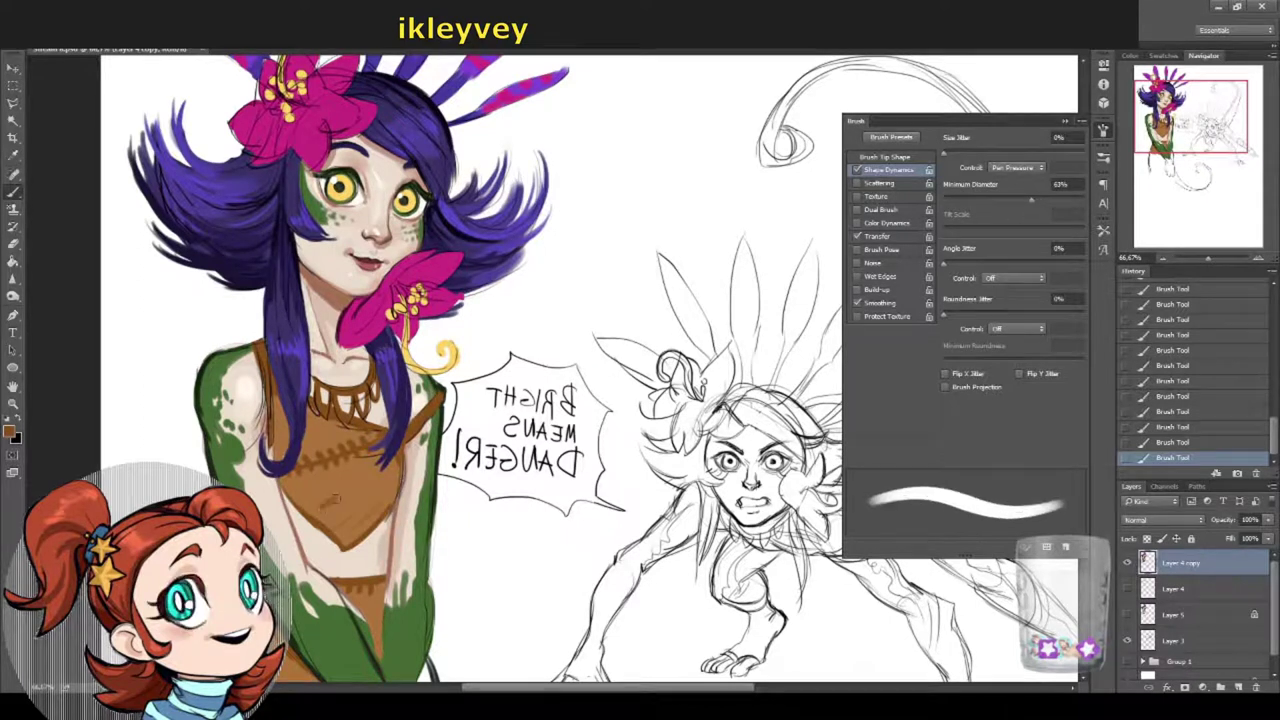
pyautogui.keyDown('alt'); pyautogui.click(329, 429); pyautogui.keyUp('alt')
pyautogui.rightClick(395, 468)
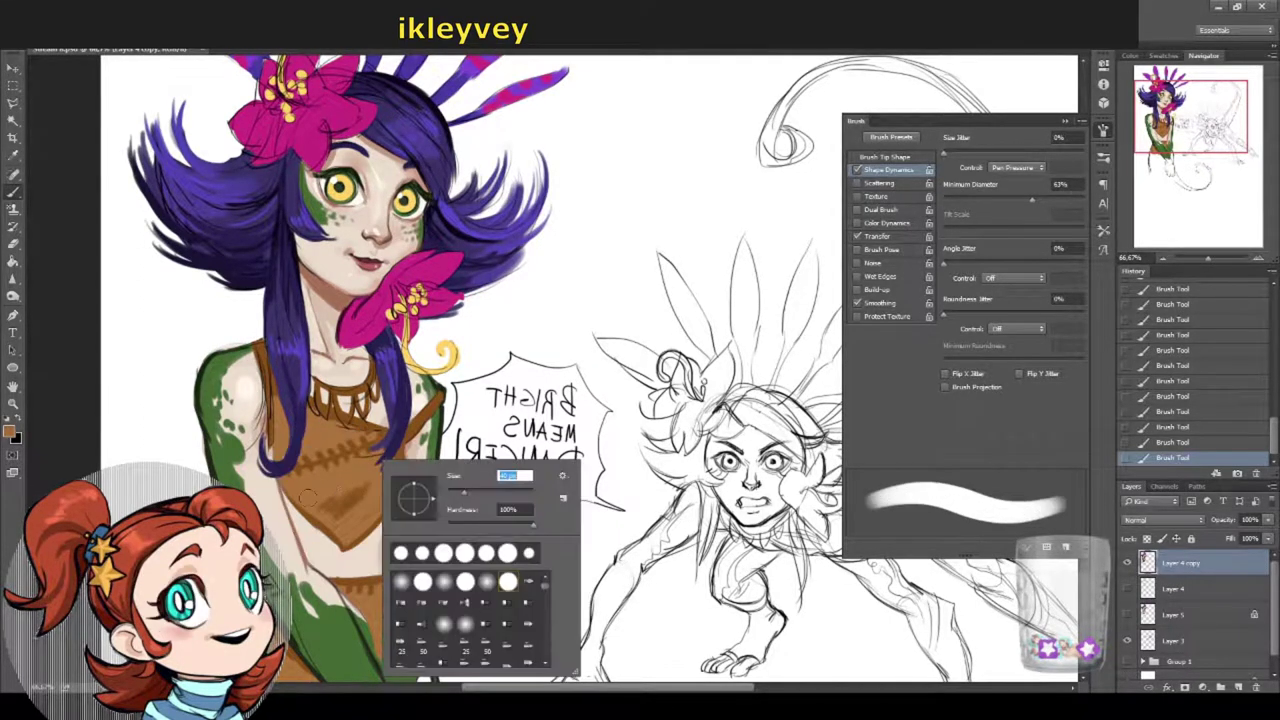
pyautogui.press('Return')
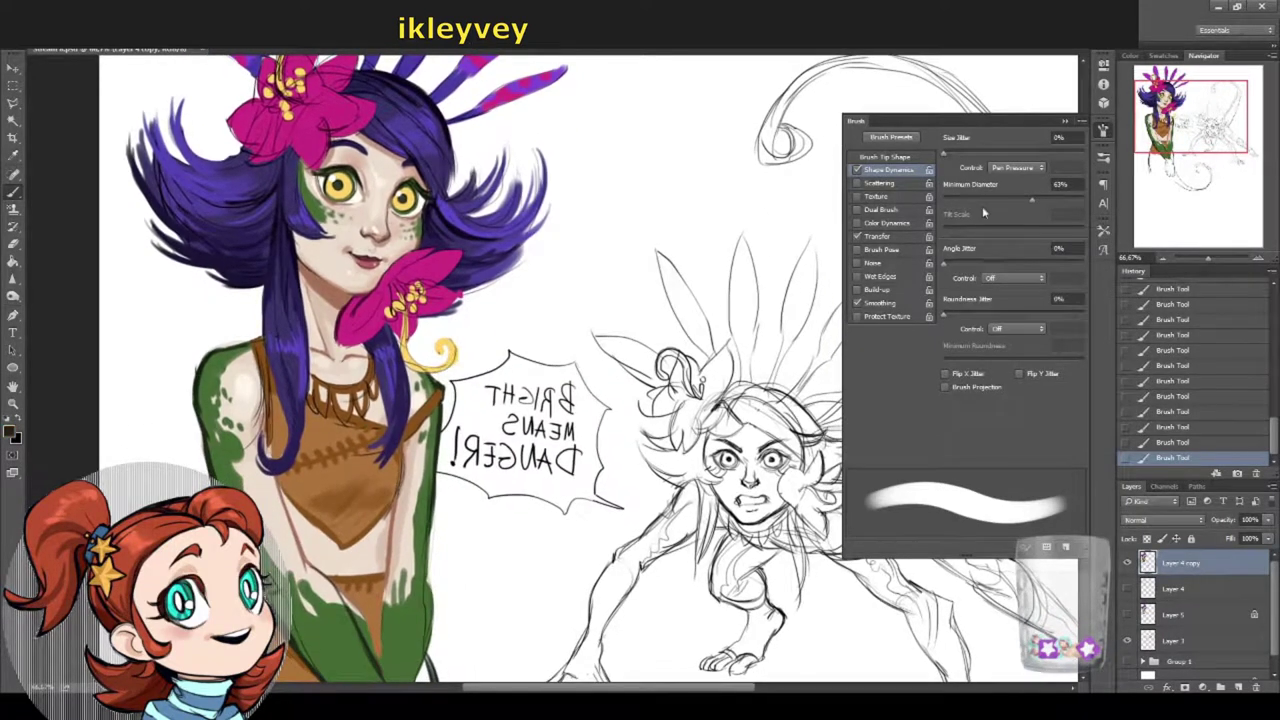
# Step: Draw thin dark accent lines around the shoulder strap and the elbow with a smaller brush at 0% minimum diameter
pyautogui.rightClick(492, 322)
pyautogui.moveTo(552, 366); pyautogui.dragTo(542, 366)
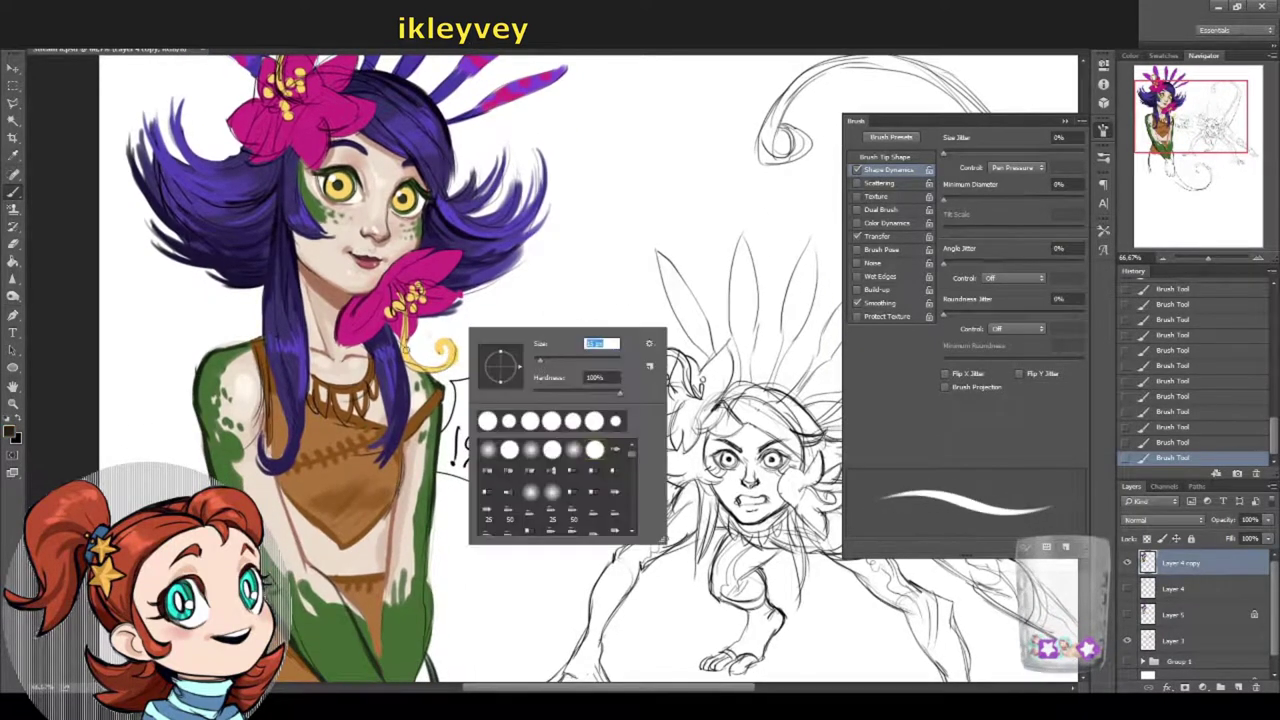
pyautogui.press('Return')
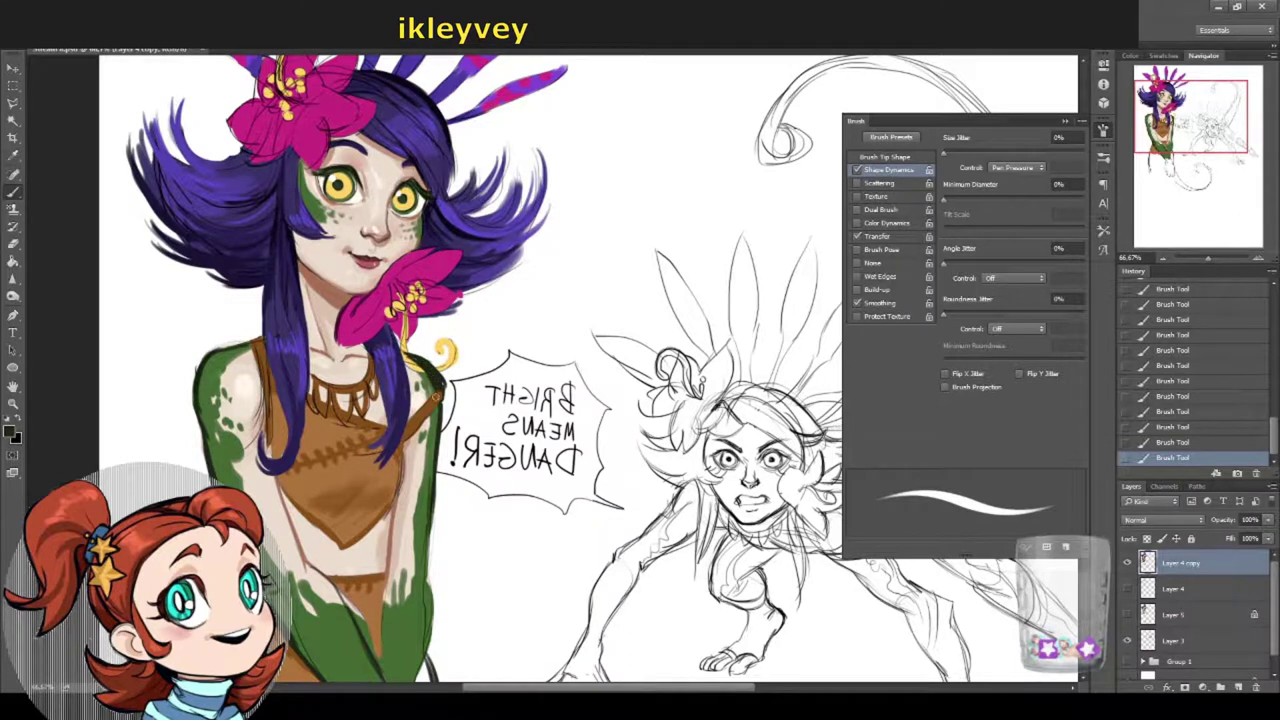
pyautogui.scroll(-5, 318, 530)
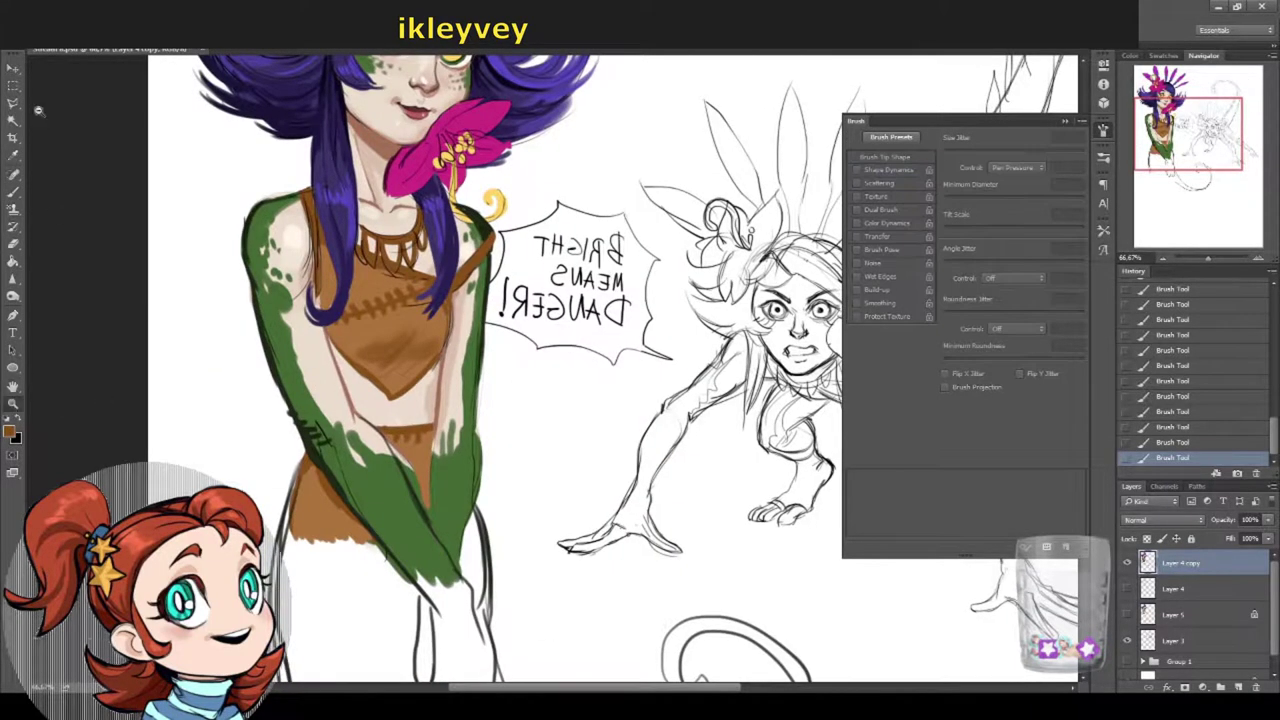
# Step: Outline the near hip and outer side of the shorts with thick brown strokes using a larger brush
pyautogui.scroll(-3, 318, 530)
pyautogui.press('b')
pyautogui.rightClick(410, 385)
pyautogui.moveTo(470, 406); pyautogui.dragTo(500, 406)
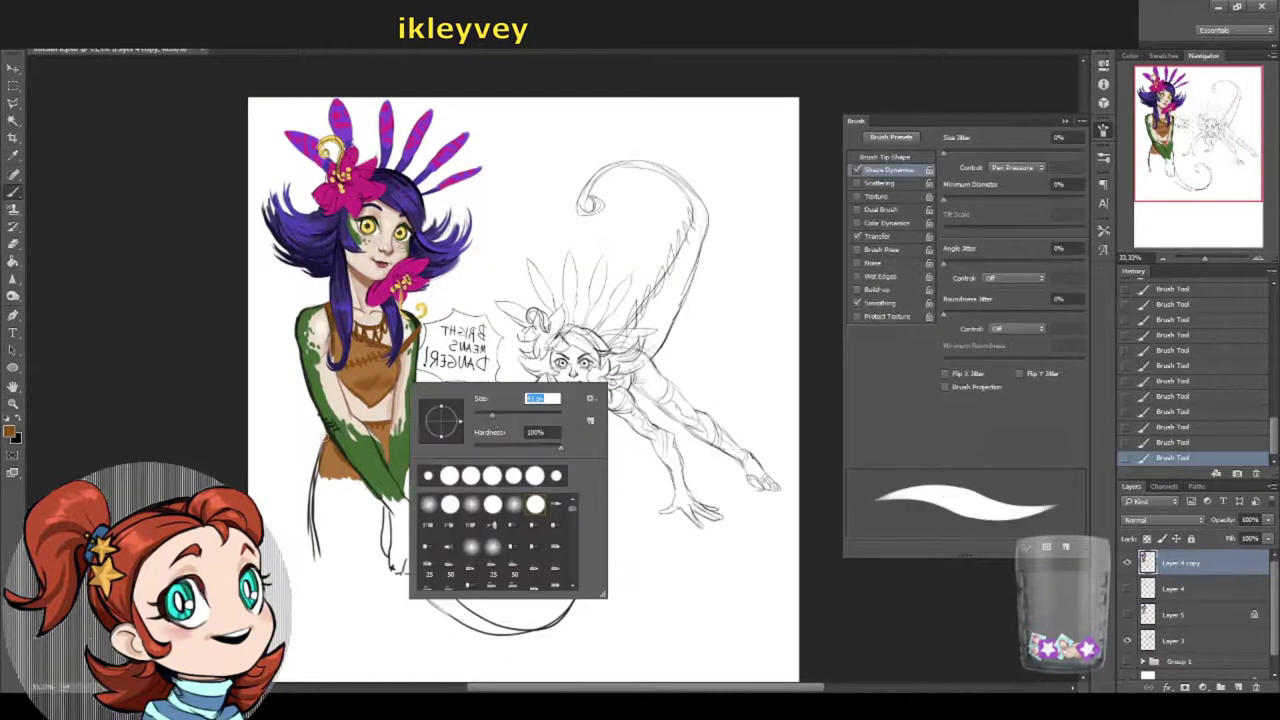
pyautogui.press('Return')
pyautogui.moveTo(310, 472); pyautogui.dragTo(312, 480)
pyautogui.moveTo(318, 436); pyautogui.dragTo(305, 522)
pyautogui.moveTo(312, 460); pyautogui.dragTo(306, 550)
# Step: Outline the far hip, redoing its stroke, and add the hem and diagonal overlap line of the shorts in brown
pyautogui.moveTo(428, 464); pyautogui.dragTo(424, 526)
pyautogui.hotkey('ctrl', 'alt', 'z')
pyautogui.hotkey('ctrl', 'alt', 'z')
pyautogui.moveTo(424, 454); pyautogui.dragTo(422, 526)
pyautogui.moveTo(320, 462)
pyautogui.mouseDown()
pyautogui.moveTo(308, 516)
pyautogui.moveTo(354, 558)
pyautogui.mouseUp()
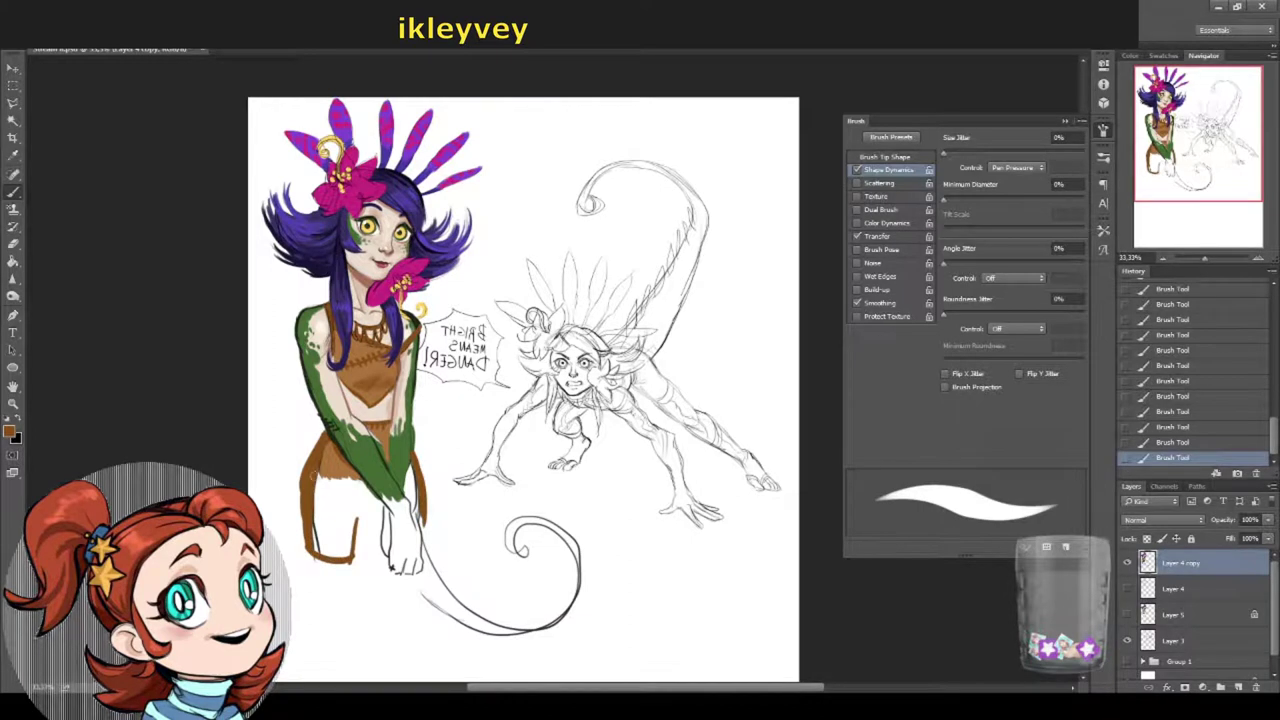
pyautogui.moveTo(312, 472)
pyautogui.mouseDown()
pyautogui.moveTo(376, 538)
pyautogui.moveTo(364, 574)
pyautogui.mouseUp()
# Step: Sketch both thighs below the shorts with dark lines sampled from the drawing
pyautogui.moveTo(560, 400); pyautogui.dragTo(587, 310)
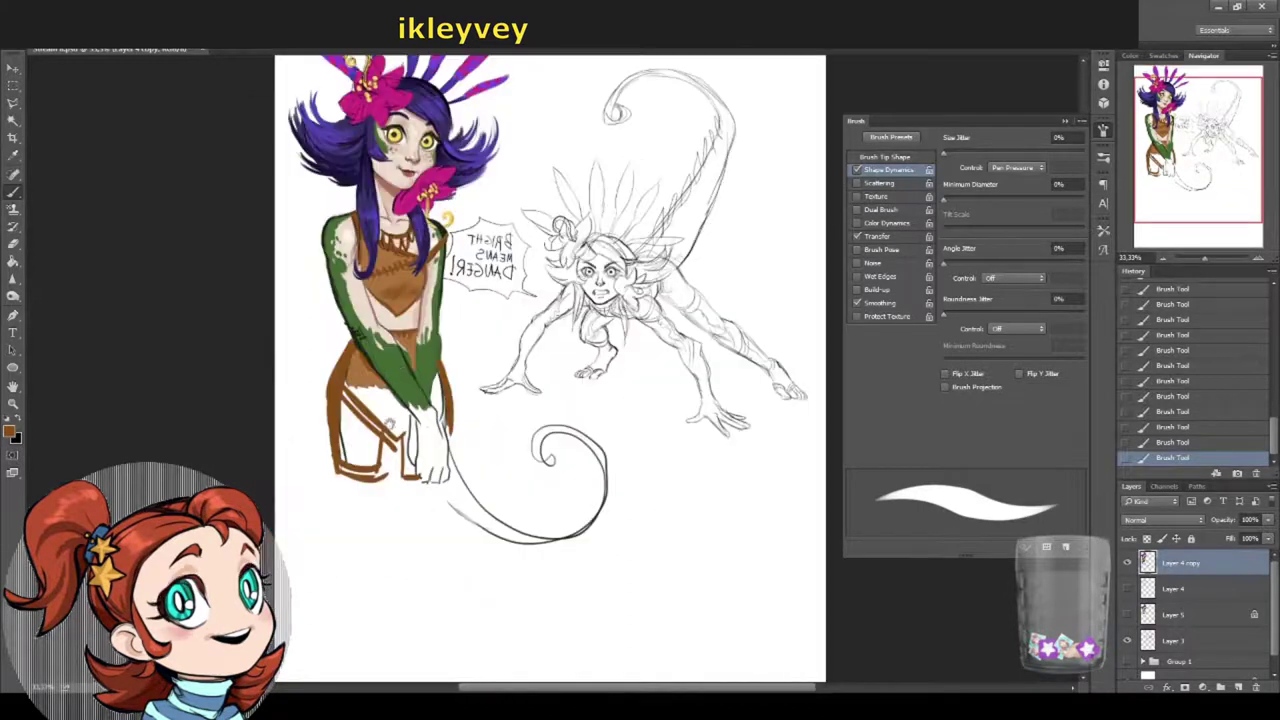
pyautogui.keyDown('alt'); pyautogui.click(378, 372); pyautogui.keyUp('alt')
pyautogui.moveTo(332, 438); pyautogui.dragTo(344, 556)
pyautogui.moveTo(342, 514); pyautogui.dragTo(346, 566)
pyautogui.moveTo(380, 442); pyautogui.dragTo(388, 558)
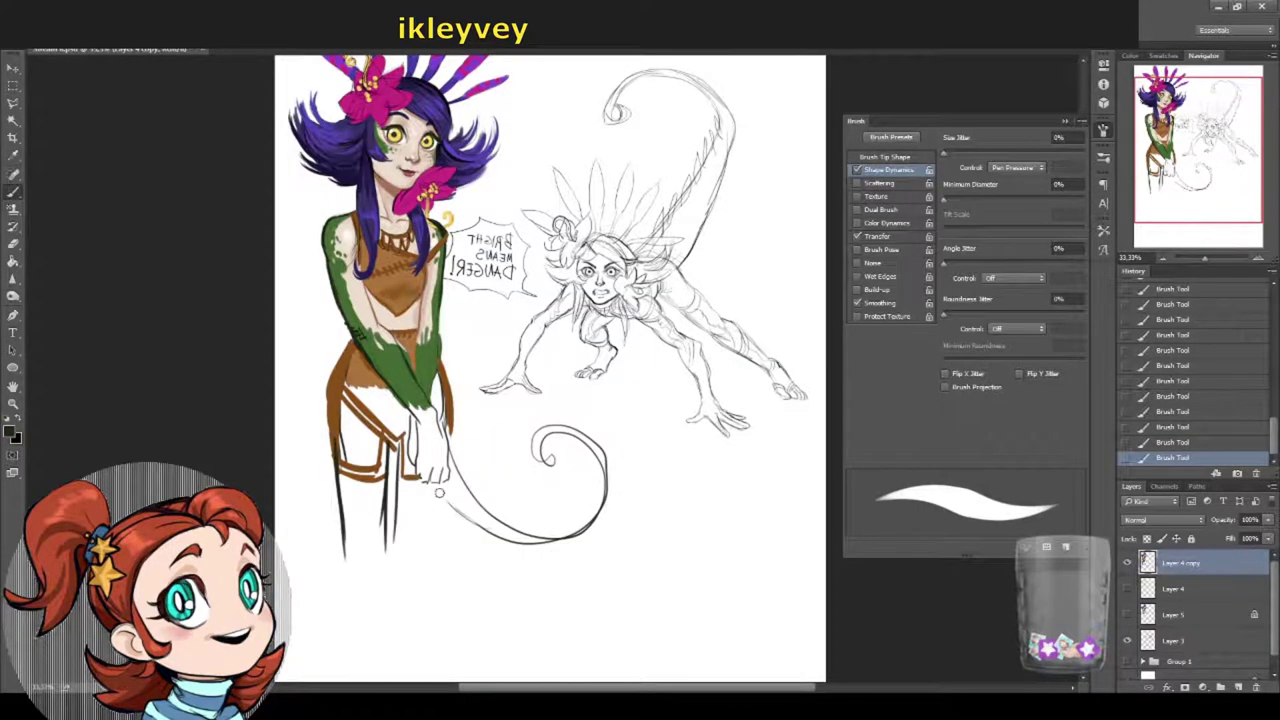
pyautogui.moveTo(446, 474); pyautogui.dragTo(418, 562)
pyautogui.moveTo(420, 560); pyautogui.dragTo(430, 480)
# Step: Sketch the lower legs from the knees down to the feet with dark lines
pyautogui.moveTo(352, 472); pyautogui.dragTo(368, 594)
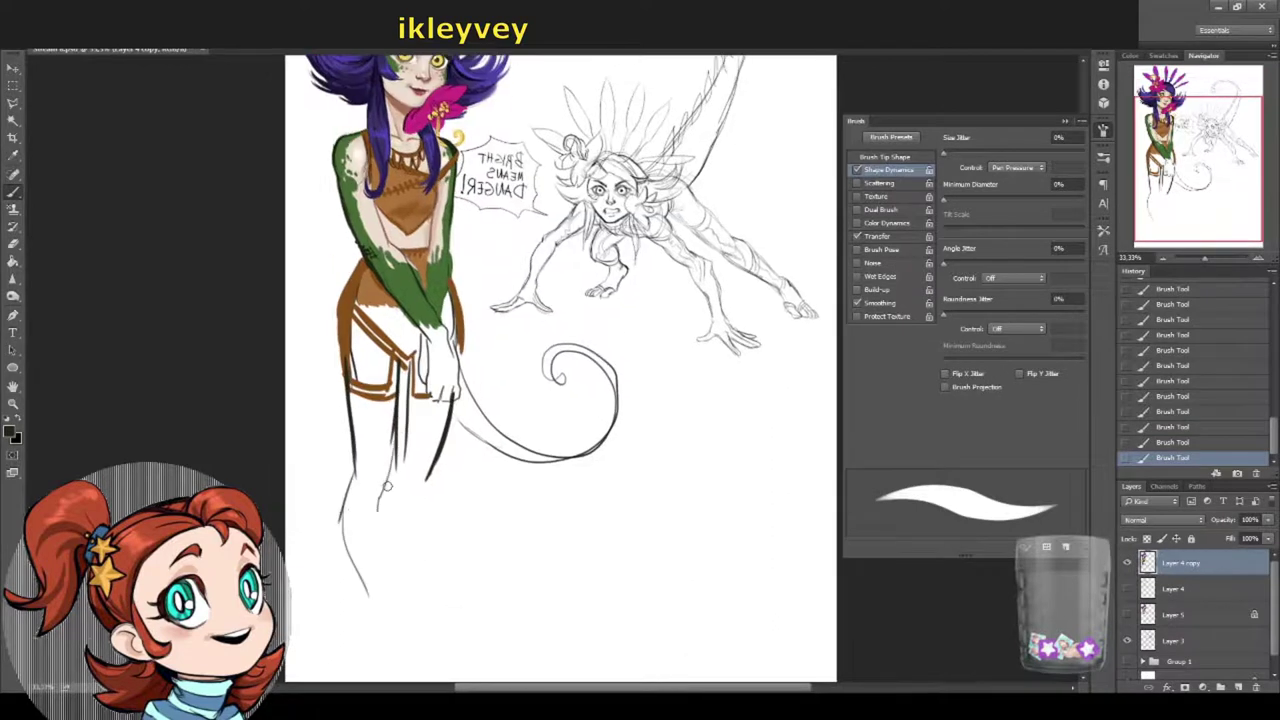
pyautogui.moveTo(390, 474); pyautogui.dragTo(384, 570)
pyautogui.moveTo(384, 560); pyautogui.dragTo(412, 428)
pyautogui.moveTo(371, 491); pyautogui.dragTo(305, 568)
pyautogui.moveTo(396, 414)
pyautogui.mouseDown()
pyautogui.moveTo(376, 596)
pyautogui.moveTo(284, 640)
pyautogui.mouseUp()
pyautogui.moveTo(384, 594); pyautogui.dragTo(432, 630)
pyautogui.moveTo(456, 364)
pyautogui.mouseDown()
pyautogui.moveTo(388, 506)
pyautogui.moveTo(395, 488)
pyautogui.mouseUp()
# Step: Erase the old curled tail and the sketch lines beside the legs with a resized eraser
pyautogui.press('e')
pyautogui.rightClick(472, 428)
pyautogui.click(530, 520)
pyautogui.press('Return')
pyautogui.moveTo(362, 436); pyautogui.dragTo(366, 496)
pyautogui.moveTo(468, 532); pyautogui.dragTo(416, 518)
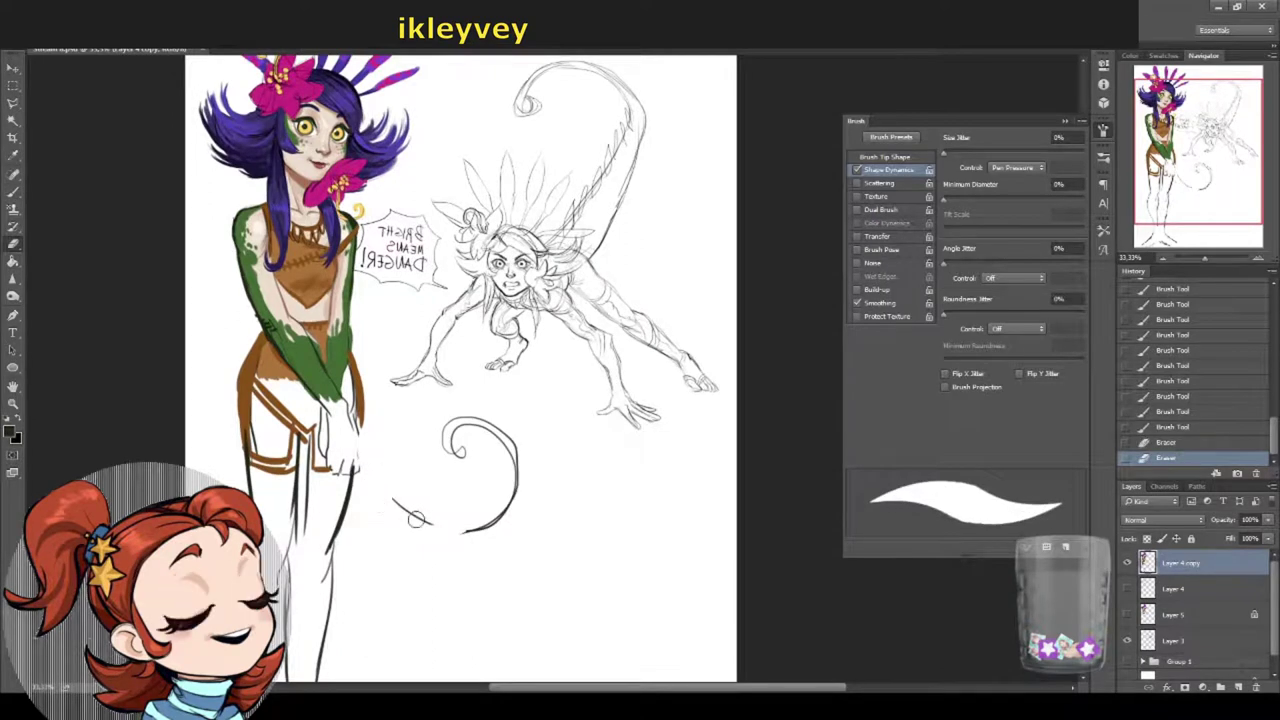
pyautogui.moveTo(505, 440); pyautogui.dragTo(488, 525)
pyautogui.moveTo(440, 455)
pyautogui.mouseDown()
pyautogui.moveTo(500, 420)
pyautogui.moveTo(477, 443)
pyautogui.mouseUp()
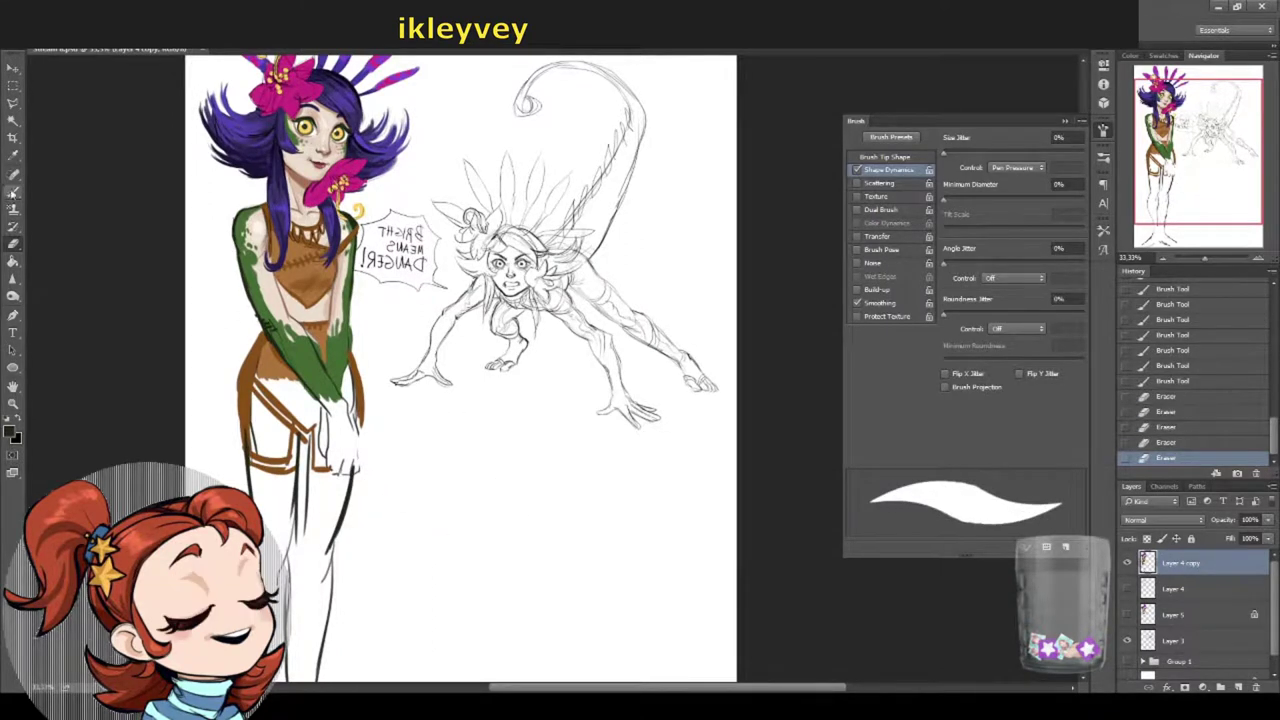
# Step: Sketch a new tail starting behind the near hip and draw its inward curl beside the lower legs
pyautogui.press('b')
pyautogui.moveTo(240, 392); pyautogui.dragTo(208, 488)
pyautogui.moveTo(304, 628); pyautogui.dragTo(306, 548)
pyautogui.moveTo(346, 592); pyautogui.dragTo(510, 624)
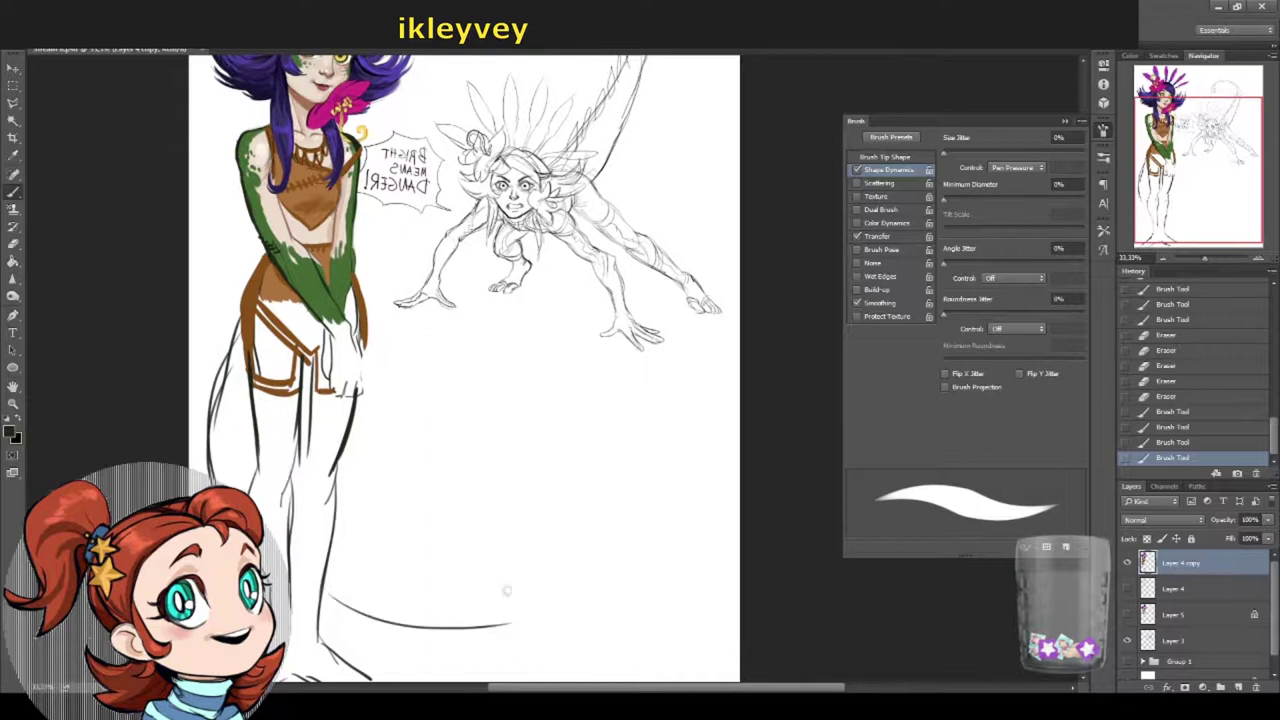
pyautogui.hotkey('ctrl', 'z')
pyautogui.moveTo(346, 606)
pyautogui.mouseDown()
pyautogui.moveTo(462, 602)
pyautogui.moveTo(455, 438)
pyautogui.mouseUp()
pyautogui.moveTo(450, 440); pyautogui.dragTo(476, 480)
# Step: Draw the outer curve of the tail and its lower sweep towards the legs, undoing the last misplaced strokes
pyautogui.moveTo(540, 440)
pyautogui.mouseDown()
pyautogui.moveTo(488, 456)
pyautogui.moveTo(560, 505)
pyautogui.mouseUp()
pyautogui.moveTo(495, 430); pyautogui.dragTo(545, 540)
pyautogui.moveTo(545, 510); pyautogui.dragTo(502, 565)
pyautogui.moveTo(332, 552); pyautogui.dragTo(426, 578)
pyautogui.moveTo(368, 578)
pyautogui.mouseDown()
pyautogui.moveTo(518, 550)
pyautogui.moveTo(470, 572)
pyautogui.moveTo(512, 560)
pyautogui.mouseUp()
pyautogui.hotkey('ctrl', 'alt', 'z')
pyautogui.hotkey('ctrl', 'alt', 'z')
# Step: Add pointed leaf-shaped fins along the outside of the tail's curl and sketch the tail's underside
pyautogui.moveTo(545, 418); pyautogui.dragTo(565, 482)
pyautogui.moveTo(564, 430)
pyautogui.mouseDown()
pyautogui.moveTo(585, 500)
pyautogui.moveTo(550, 552)
pyautogui.mouseUp()
pyautogui.moveTo(580, 540); pyautogui.dragTo(522, 574)
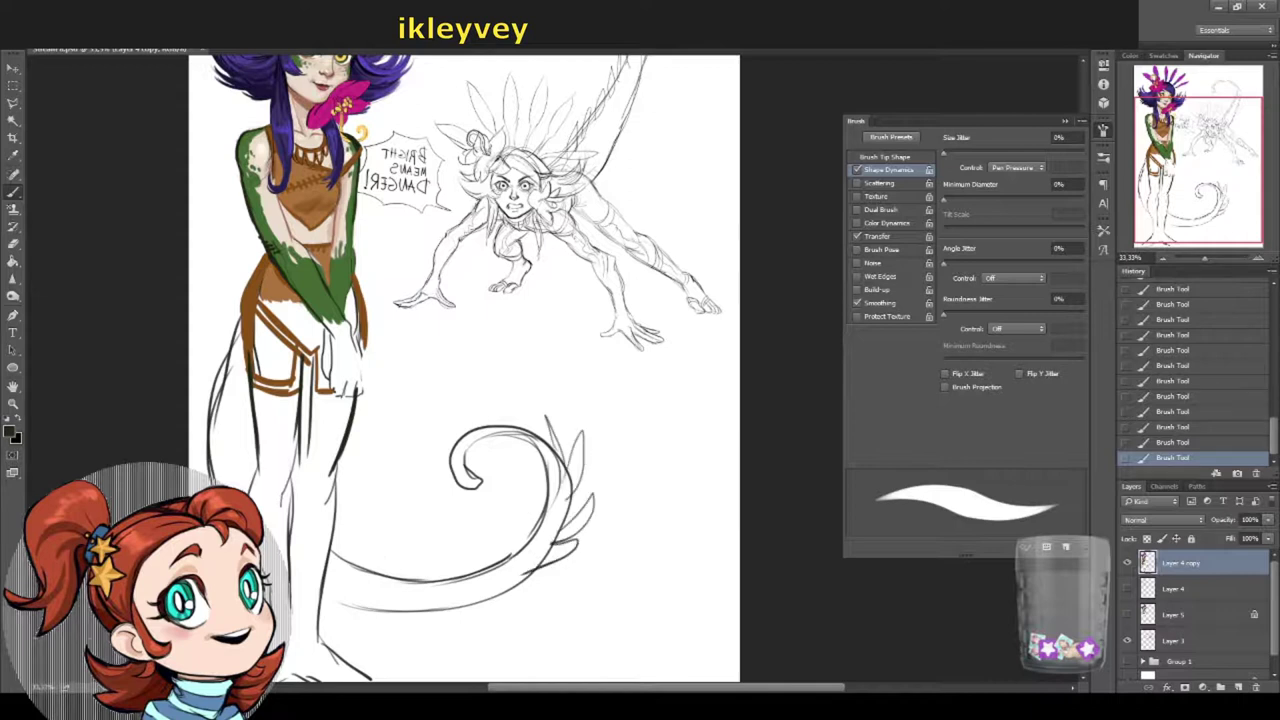
pyautogui.moveTo(362, 610); pyautogui.dragTo(496, 602)
# Step: Fill the outlined shorts with brown sampled from the outfit, using a brush with 48% minimum diameter
pyautogui.moveTo(346, 358)
pyautogui.mouseDown()
pyautogui.moveTo(344, 458)
pyautogui.moveTo(384, 438)
pyautogui.mouseUp()
pyautogui.keyDown('alt'); pyautogui.click(310, 363); pyautogui.keyUp('alt')
pyautogui.click(1012, 204)
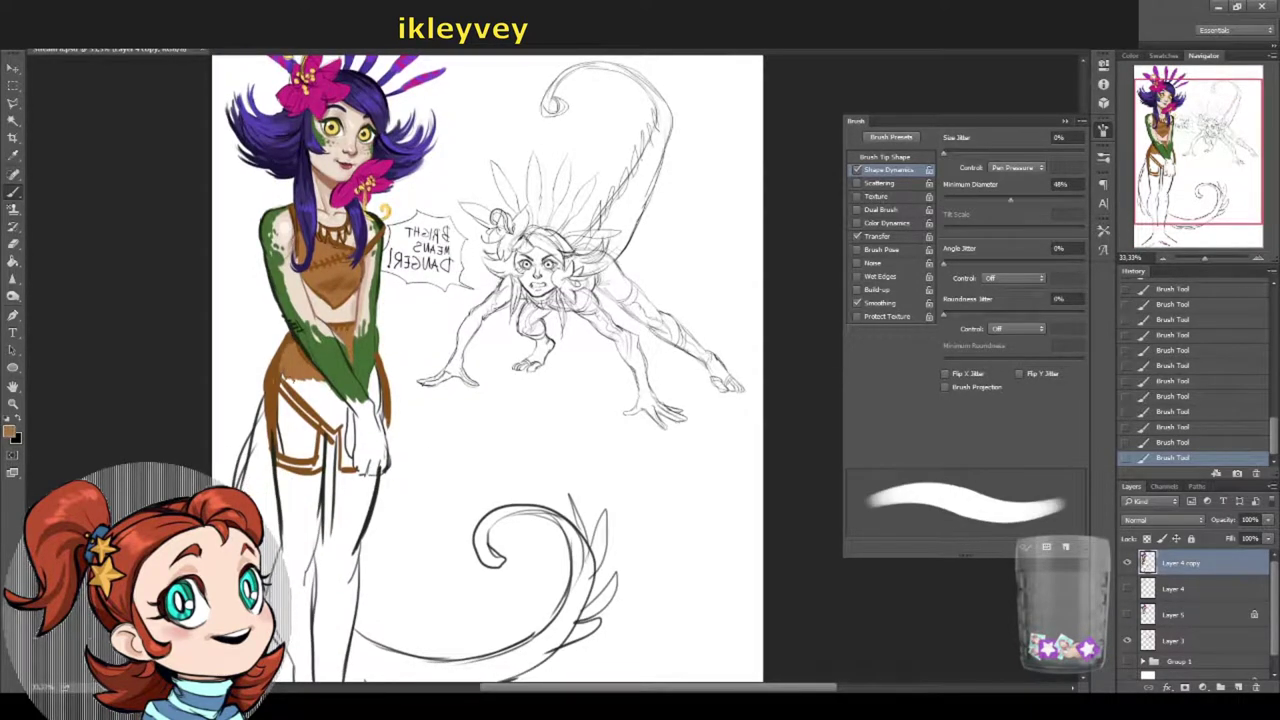
pyautogui.moveTo(280, 372); pyautogui.dragTo(334, 416)
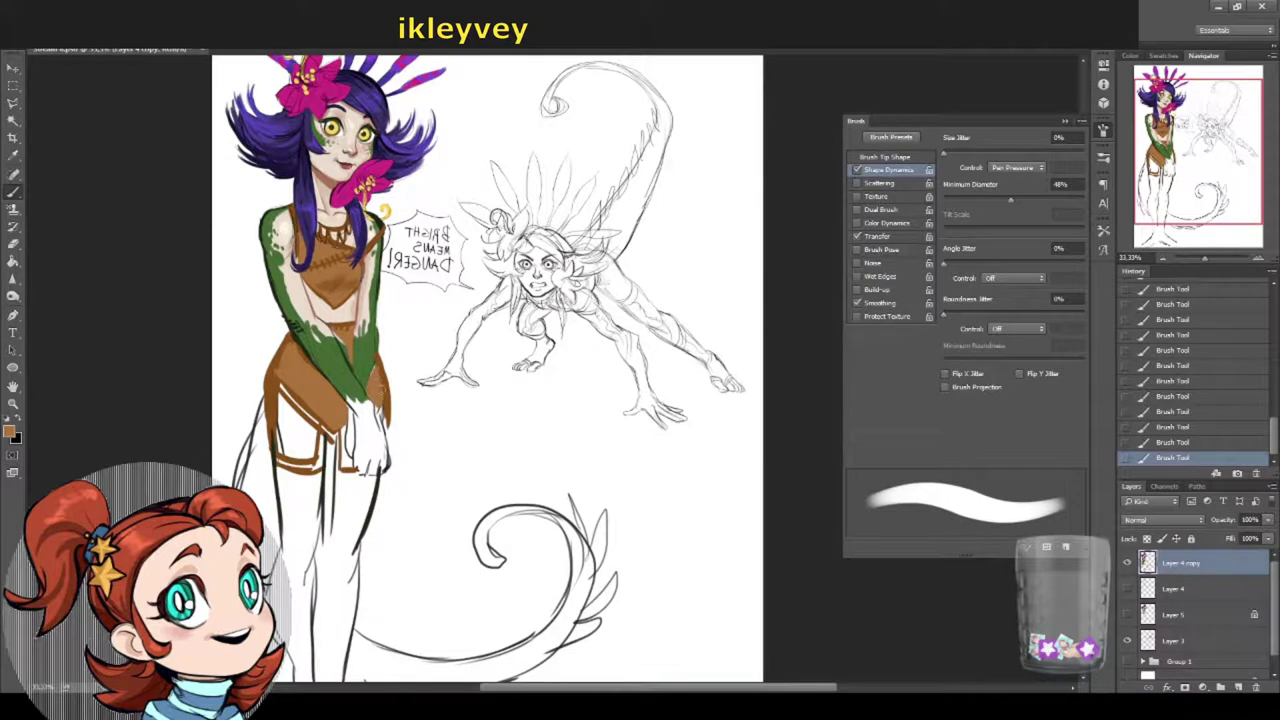
pyautogui.moveTo(278, 396)
pyautogui.mouseDown()
pyautogui.moveTo(282, 440)
pyautogui.moveTo(296, 415)
pyautogui.moveTo(284, 430)
pyautogui.mouseUp()
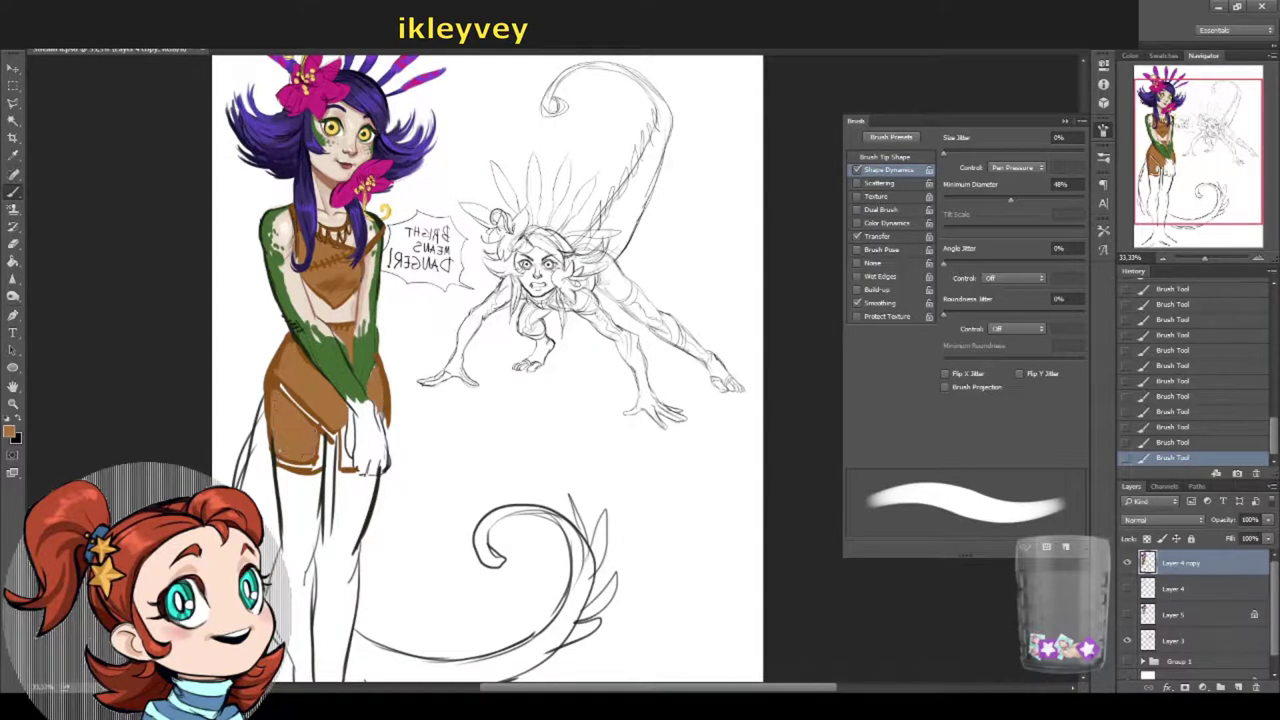
# Step: Paint the front hand and wrist purple and the hand behind it dark purple over the sketch lines
pyautogui.keyDown('alt'); pyautogui.click(368, 398); pyautogui.keyUp('alt')
pyautogui.moveTo(370, 398); pyautogui.dragTo(376, 452)
pyautogui.keyDown('alt'); pyautogui.click(281, 140); pyautogui.keyUp('alt')
pyautogui.moveTo(352, 402); pyautogui.dragTo(357, 452)
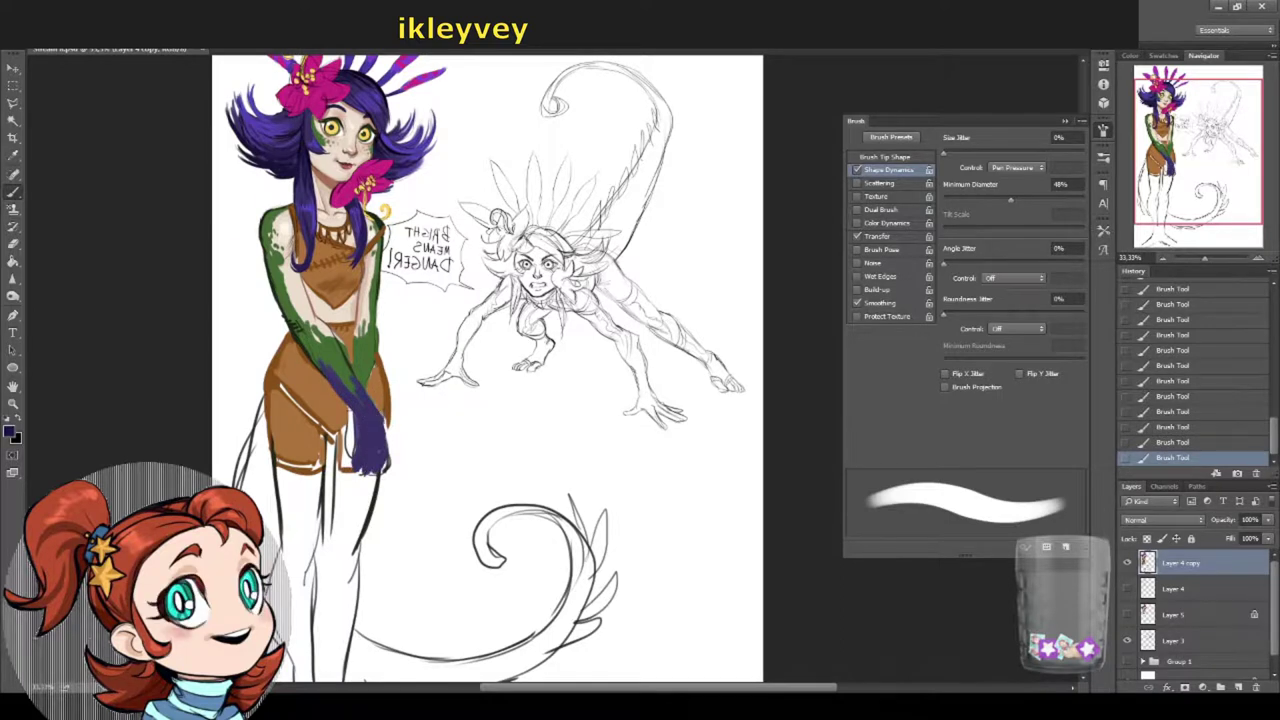
pyautogui.moveTo(355, 455); pyautogui.dragTo(348, 418)
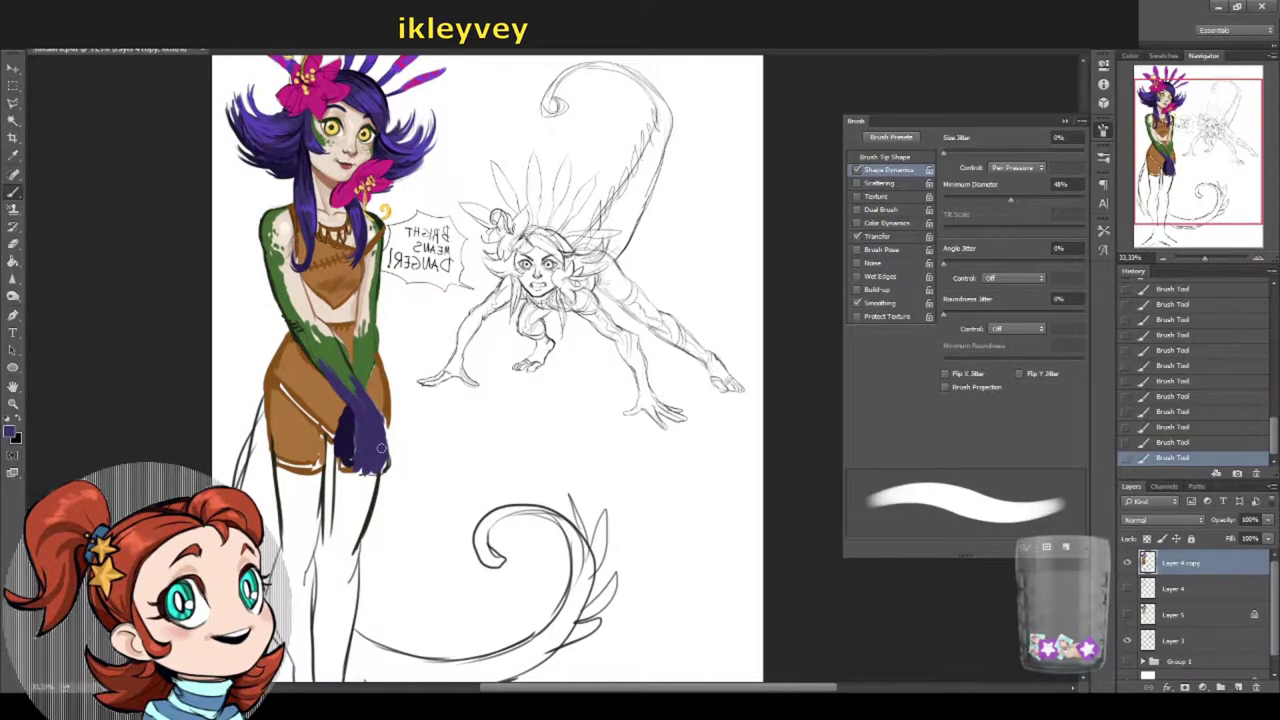
# Step: Separate the fingers of the front hand with dark purple strokes using a smaller brush
pyautogui.click(350, 405)
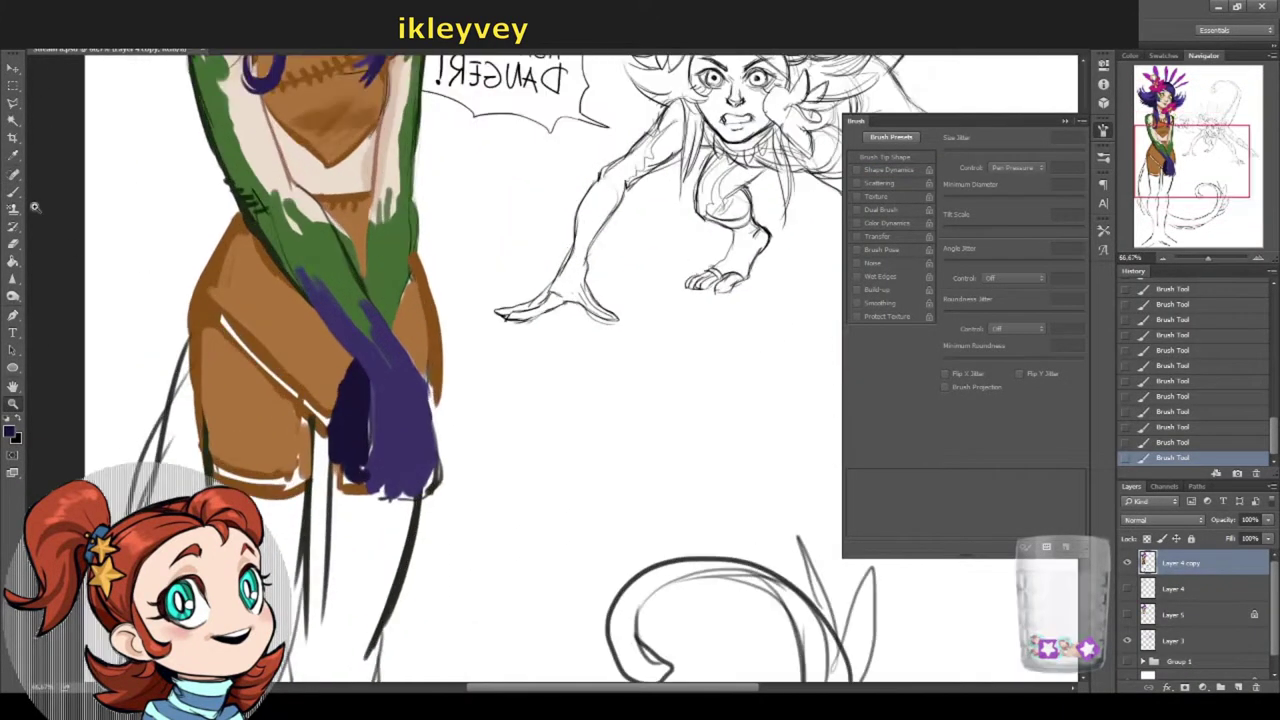
pyautogui.rightClick(600, 375)
pyautogui.moveTo(600, 375); pyautogui.dragTo(592, 375)
pyautogui.press('Return')
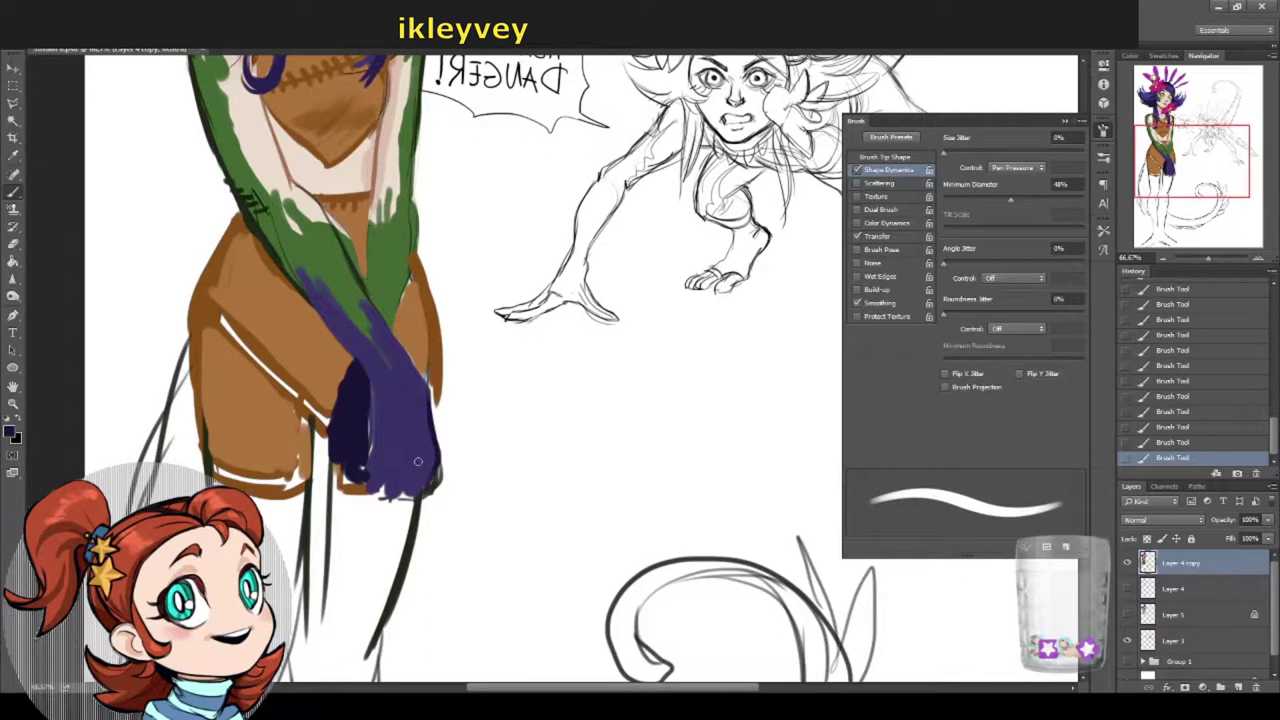
pyautogui.moveTo(412, 466); pyautogui.dragTo(414, 490)
pyautogui.moveTo(438, 425); pyautogui.dragTo(443, 455)
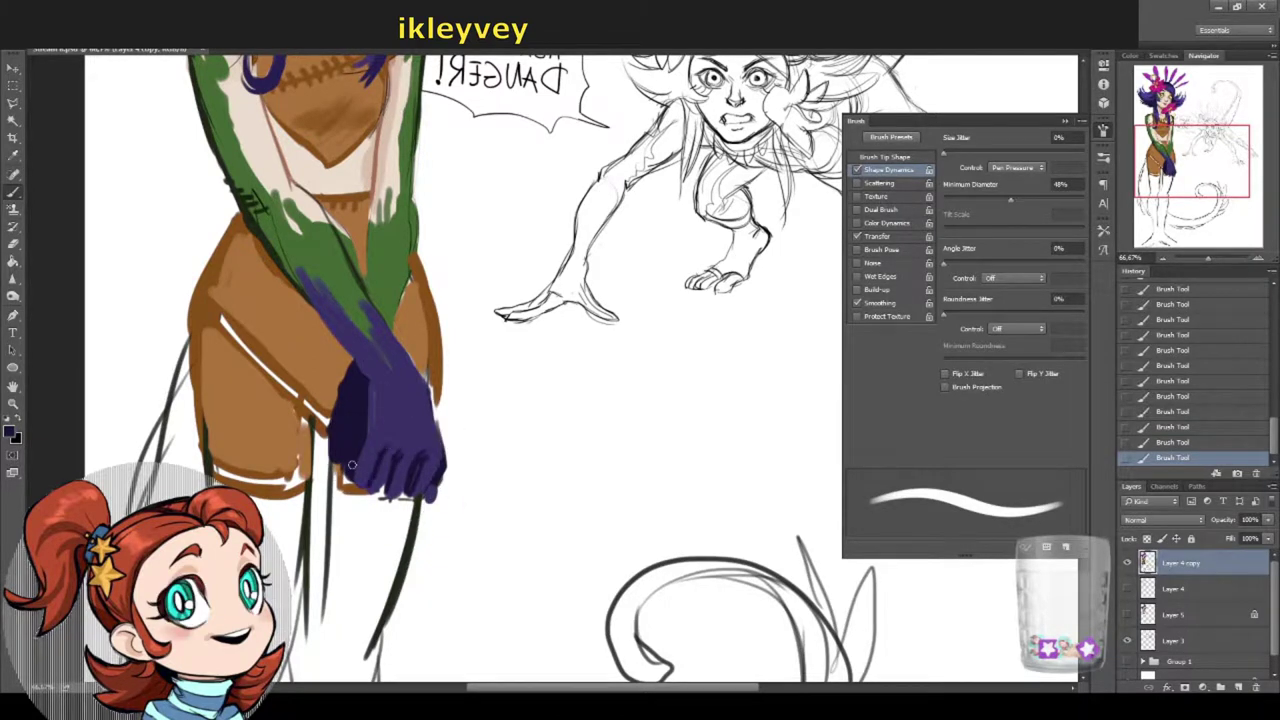
# Step: Refine the knuckles and outer edge of the front hand with sampled purple tones
pyautogui.keyDown('alt'); pyautogui.click(415, 465); pyautogui.keyUp('alt')
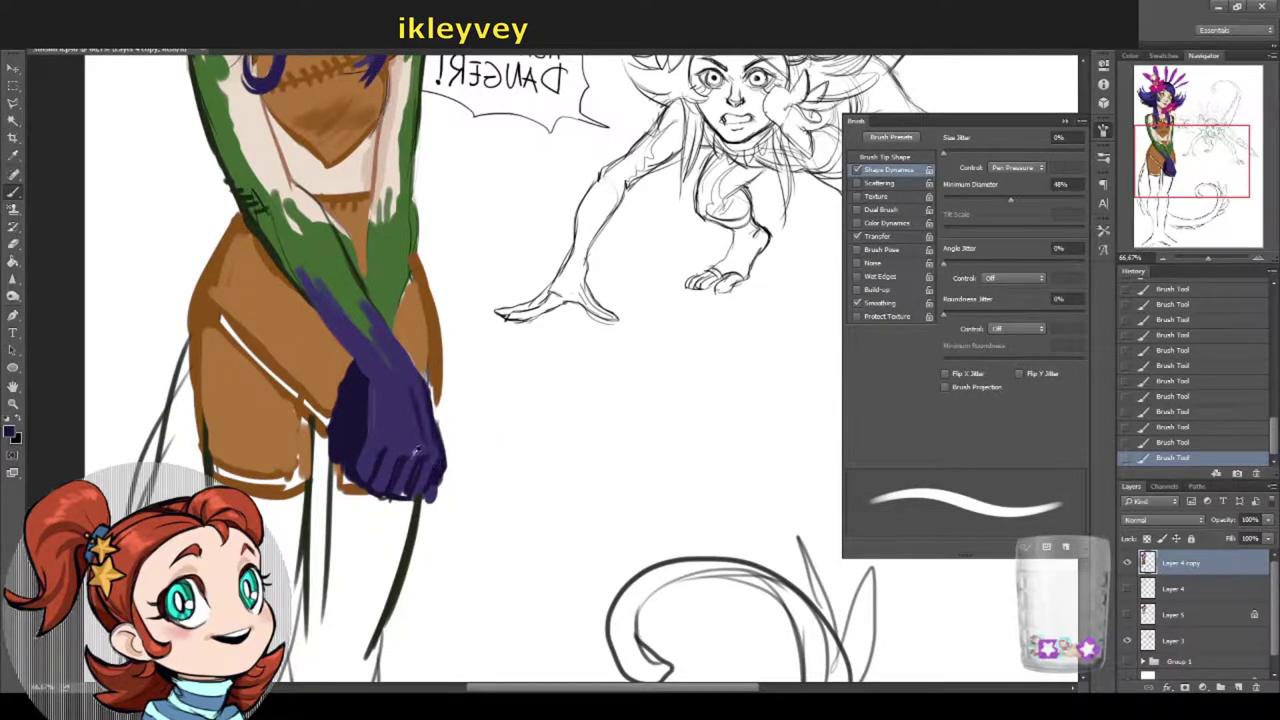
pyautogui.rightClick(417, 451)
pyautogui.press('Escape')
pyautogui.keyDown('alt'); pyautogui.click(385, 440); pyautogui.keyUp('alt')
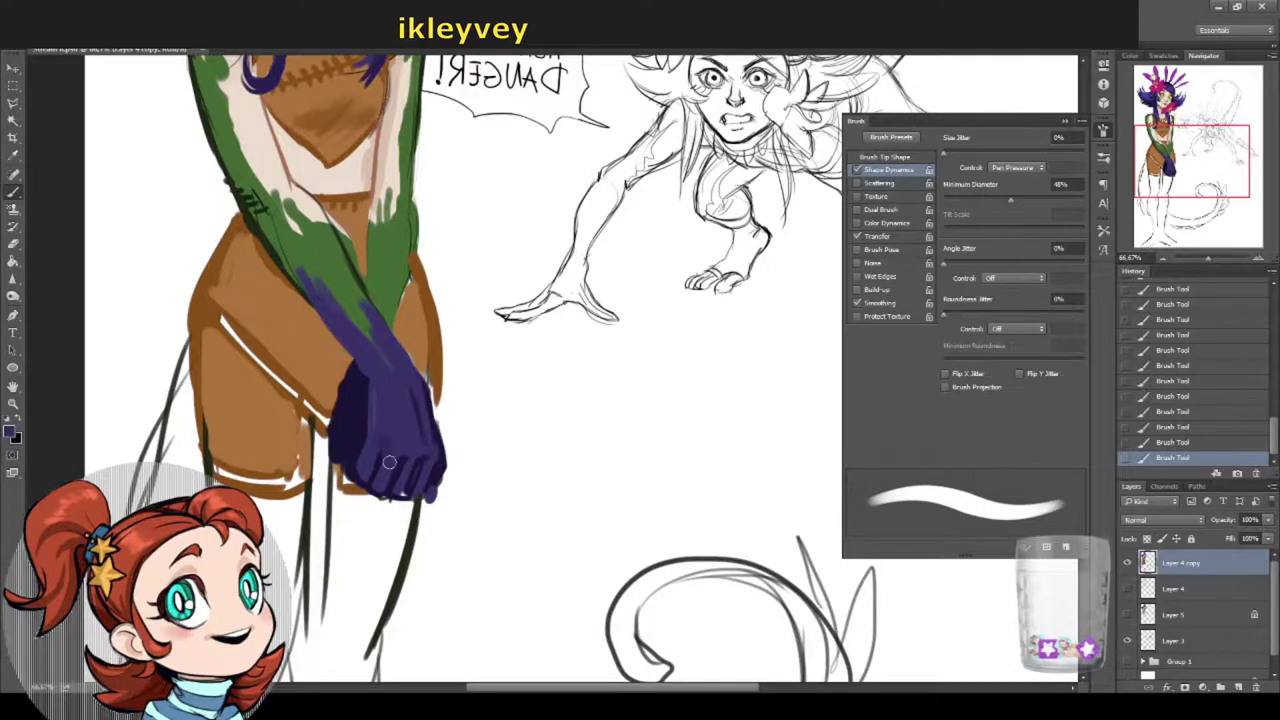
pyautogui.keyDown('alt'); pyautogui.click(392, 446); pyautogui.keyUp('alt')
pyautogui.keyDown('alt'); pyautogui.click(408, 457); pyautogui.keyUp('alt')
pyautogui.moveTo(438, 462); pyautogui.dragTo(424, 412)
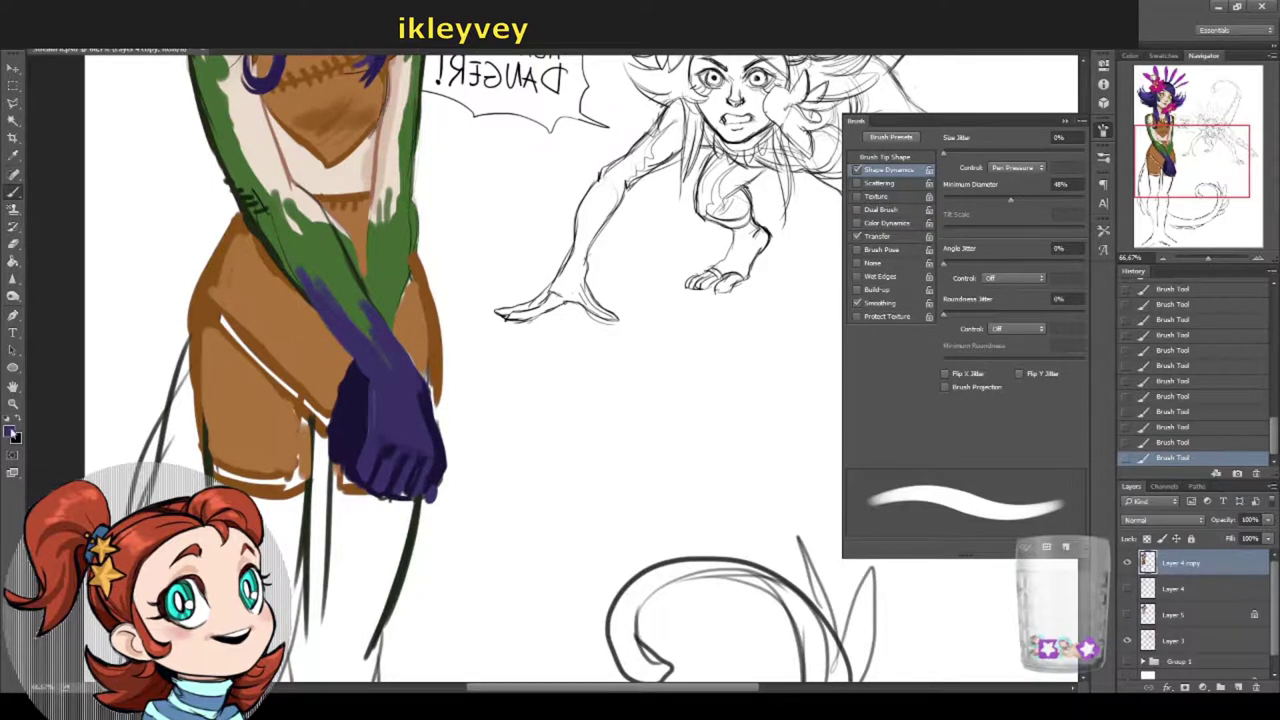
# Step: Choose a lighter purple and paint highlights on the back of the hand and the knuckles
pyautogui.click(12, 431)
pyautogui.click(738, 311)
pyautogui.scroll(3, 400, 440)
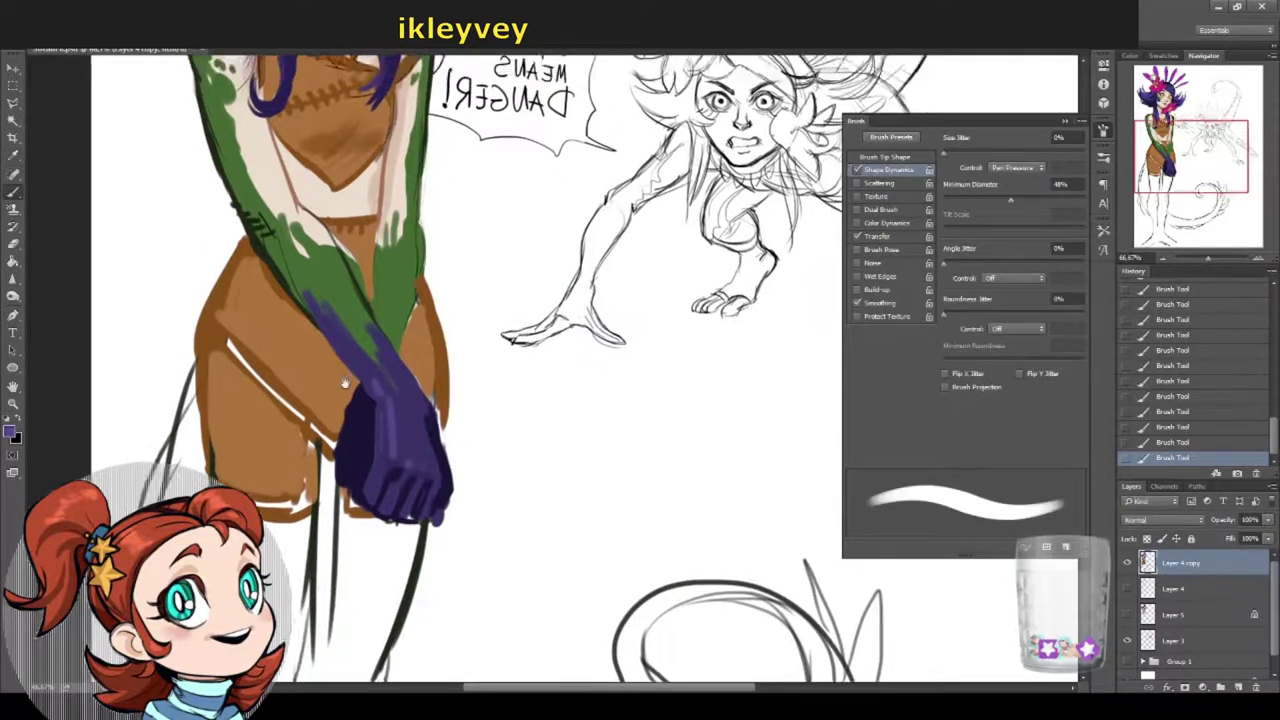
# Step: Refine the shorts and the forearm edges around the clasped hands with sampled brown, dark and purple tones
pyautogui.keyDown('alt'); pyautogui.click(305, 390); pyautogui.keyUp('alt')
pyautogui.keyDown('alt'); pyautogui.click(287, 363); pyautogui.keyUp('alt')
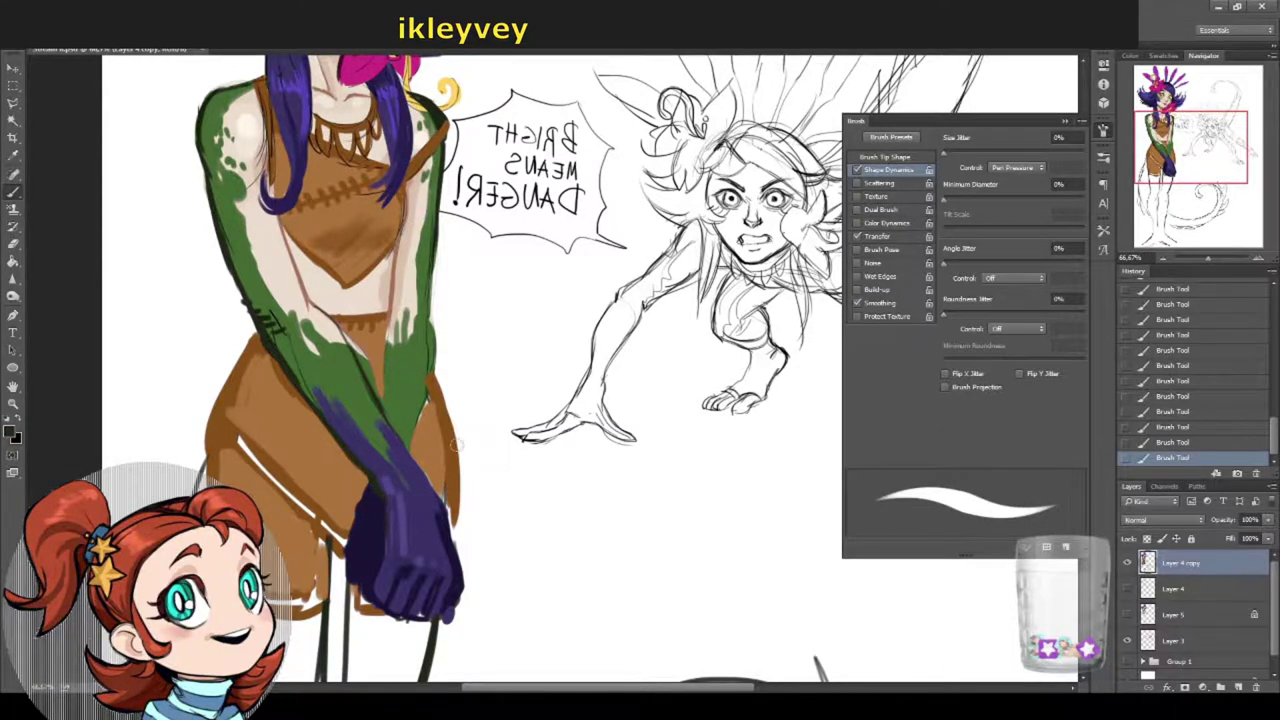
pyautogui.scroll(-2, 457, 443)
pyautogui.keyDown('alt'); pyautogui.click(428, 481); pyautogui.keyUp('alt')
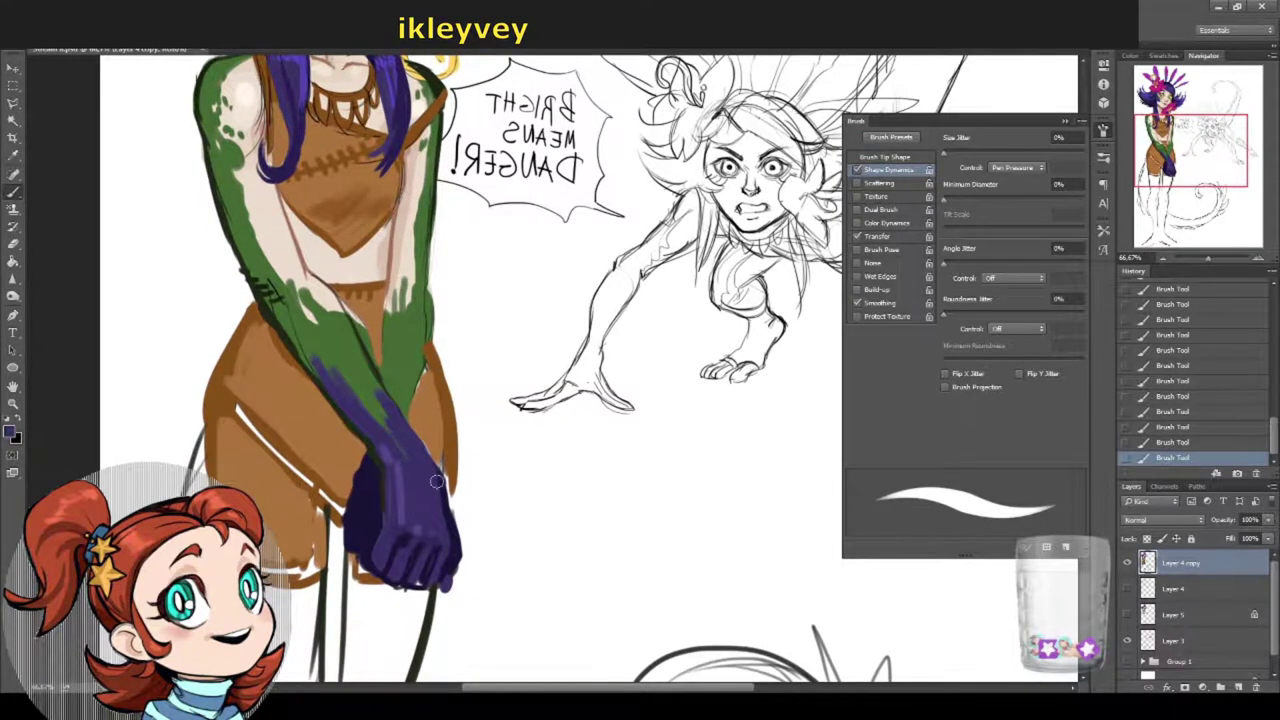
# Step: Erase the rough paint edges beside the hand and along the hips
pyautogui.press('e')
pyautogui.moveTo(440, 478); pyautogui.dragTo(462, 502)
pyautogui.moveTo(448, 482); pyautogui.dragTo(482, 570)
pyautogui.scroll(5, 477, 543)
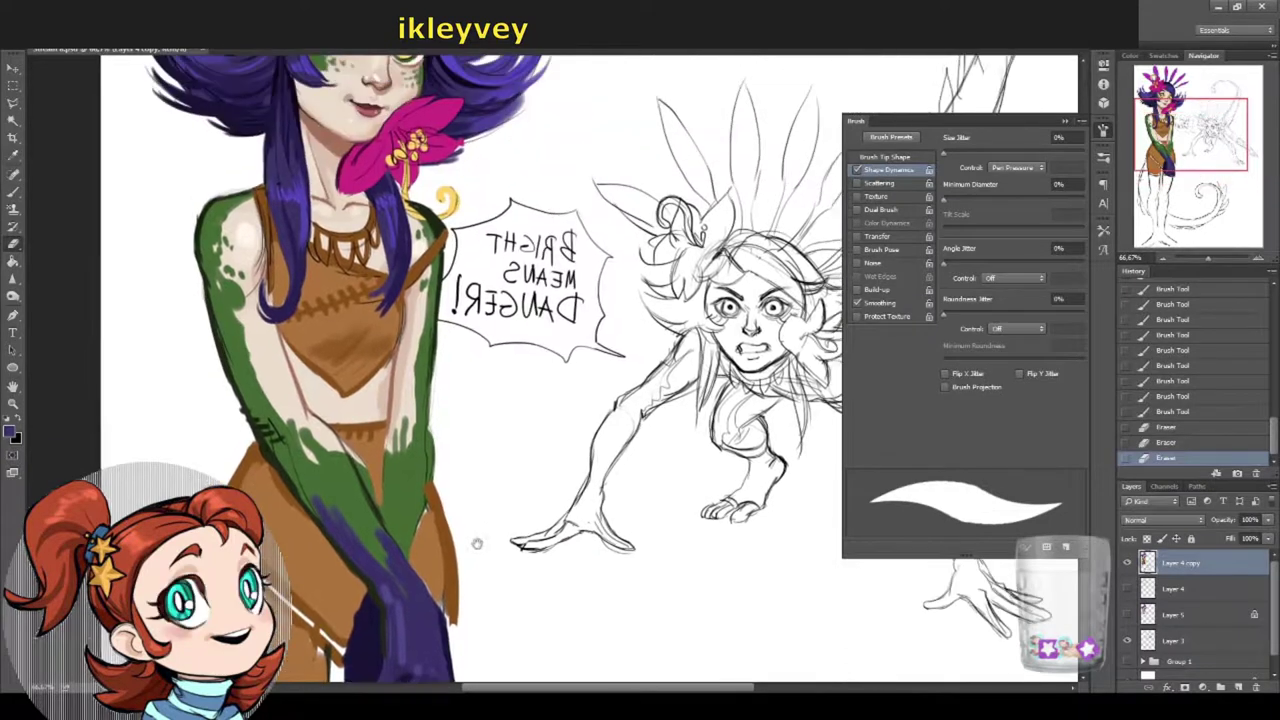
pyautogui.scroll(-1, 477, 543)
pyautogui.moveTo(245, 452)
pyautogui.mouseDown()
pyautogui.moveTo(195, 494)
pyautogui.moveTo(286, 538)
pyautogui.moveTo(330, 610)
pyautogui.mouseUp()
# Step: Blend soft green shading over the arms with sampled green and a raised minimum brush diameter
pyautogui.scroll(4, 220, 485)
pyautogui.press('b')
pyautogui.keyDown('alt'); pyautogui.click(252, 498); pyautogui.keyUp('alt')
pyautogui.click(1041, 199)
pyautogui.moveTo(430, 550)
pyautogui.mouseDown()
pyautogui.moveTo(412, 612)
pyautogui.moveTo(432, 558)
pyautogui.mouseUp()
pyautogui.moveTo(465, 533); pyautogui.dragTo(468, 623)
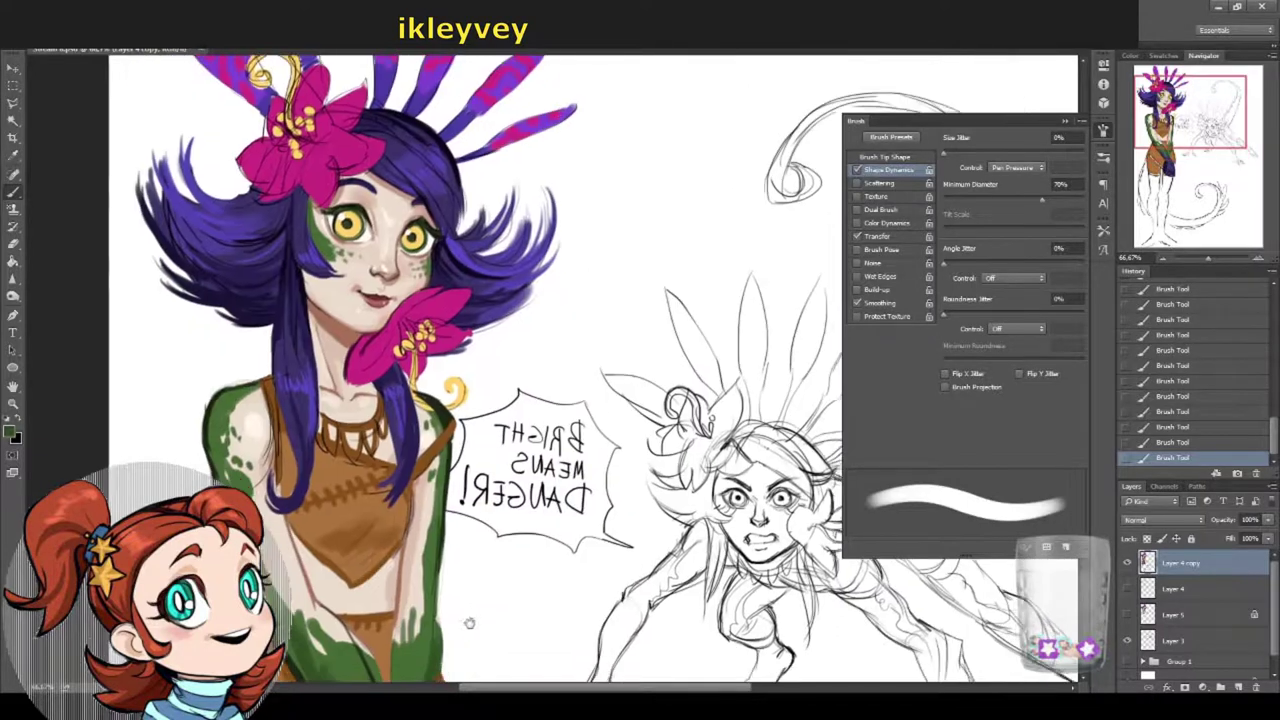
# Step: Erase the stray paint along the outer contour of the near shoulder
pyautogui.press('e')
pyautogui.rightClick(432, 362)
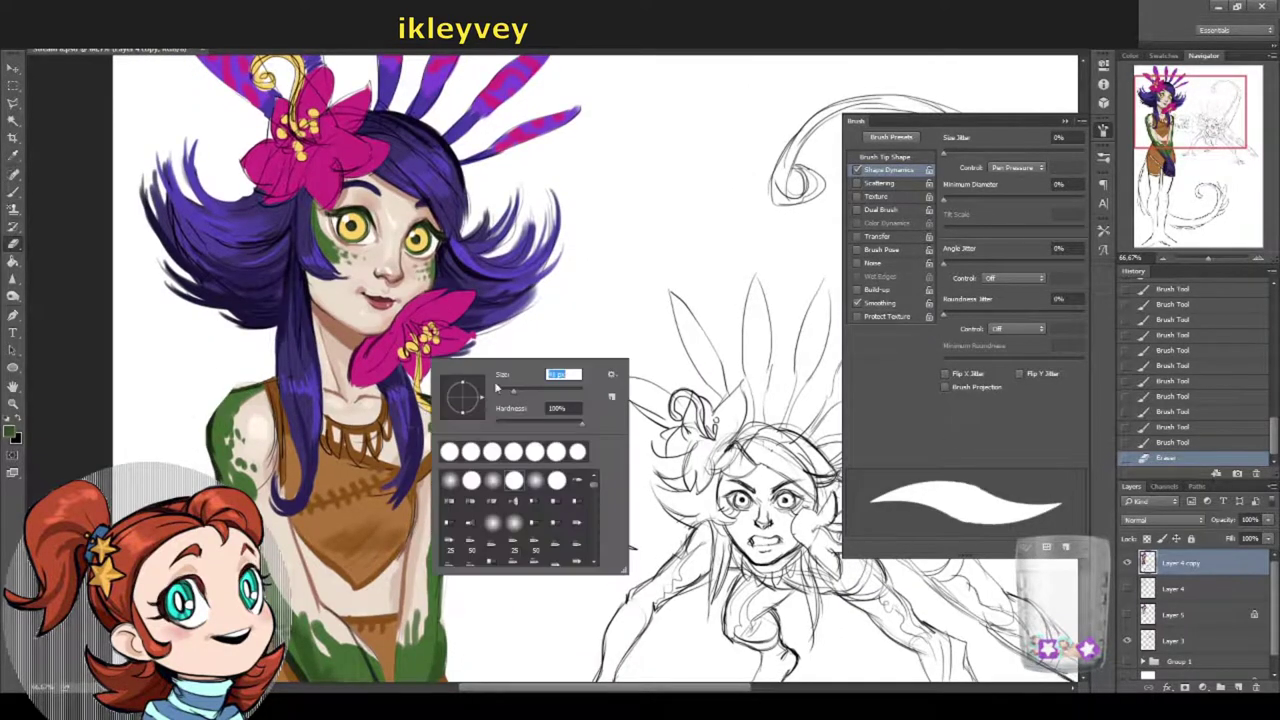
pyautogui.press('Escape')
pyautogui.moveTo(242, 376); pyautogui.dragTo(250, 386)
# Step: Repaint the curled stamen of the chest flower in golden yellow, starting from its sampled yellow
pyautogui.scroll(1, 311, 366)
pyautogui.keyDown('alt'); pyautogui.click(428, 360); pyautogui.keyUp('alt')
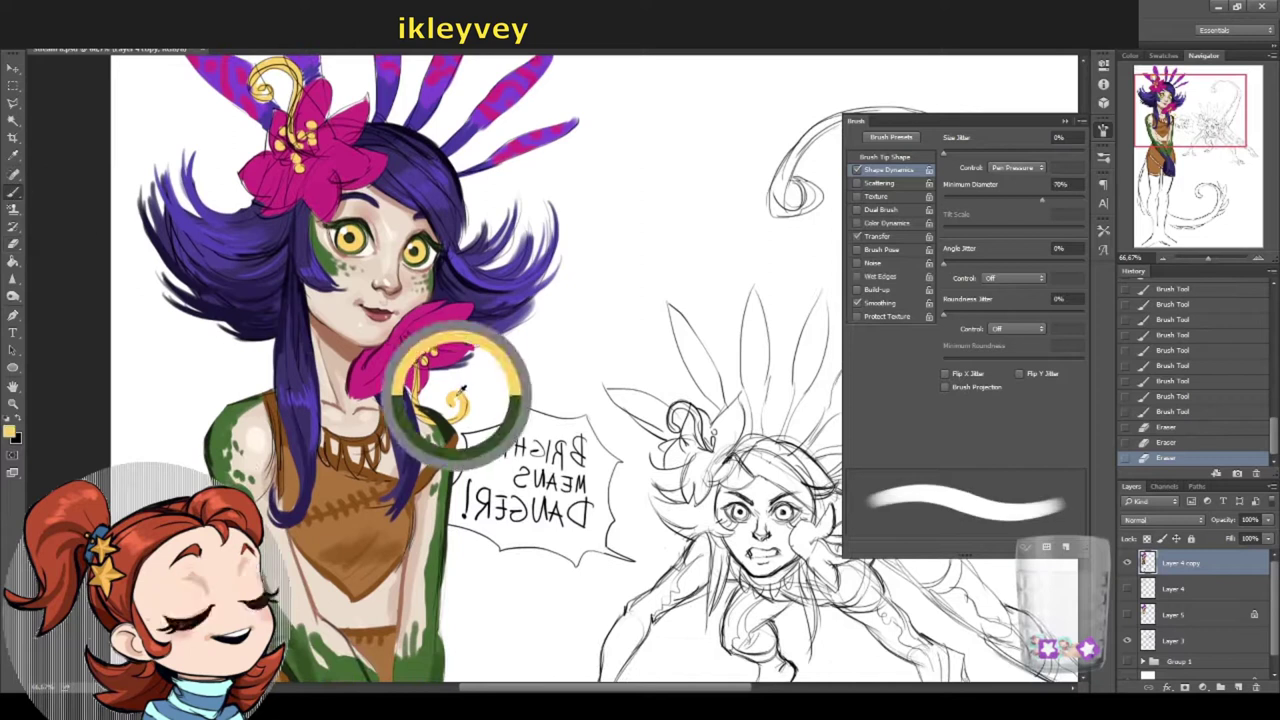
pyautogui.click(10, 432)
pyautogui.click(763, 294)
pyautogui.moveTo(412, 366); pyautogui.dragTo(417, 402)
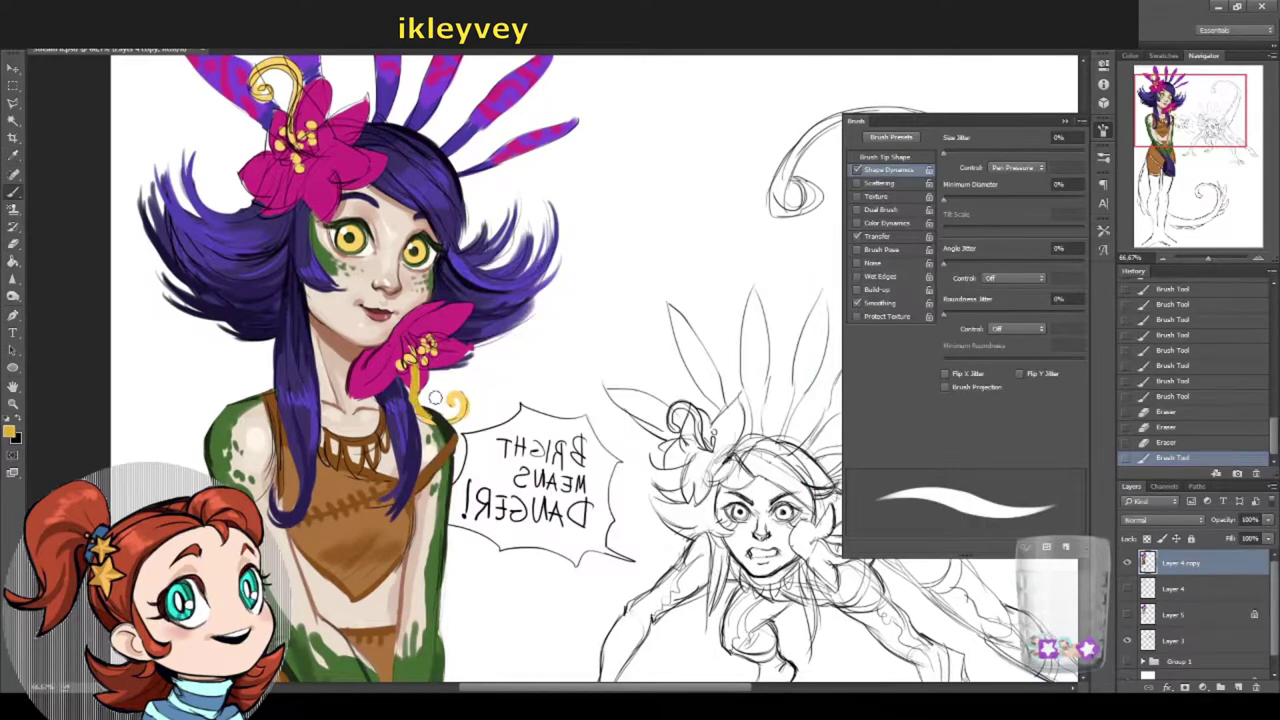
# Step: Choose a darker orange and paint over the whole curled stamen of the chest flower
pyautogui.click(10, 432)
pyautogui.click(590, 340)
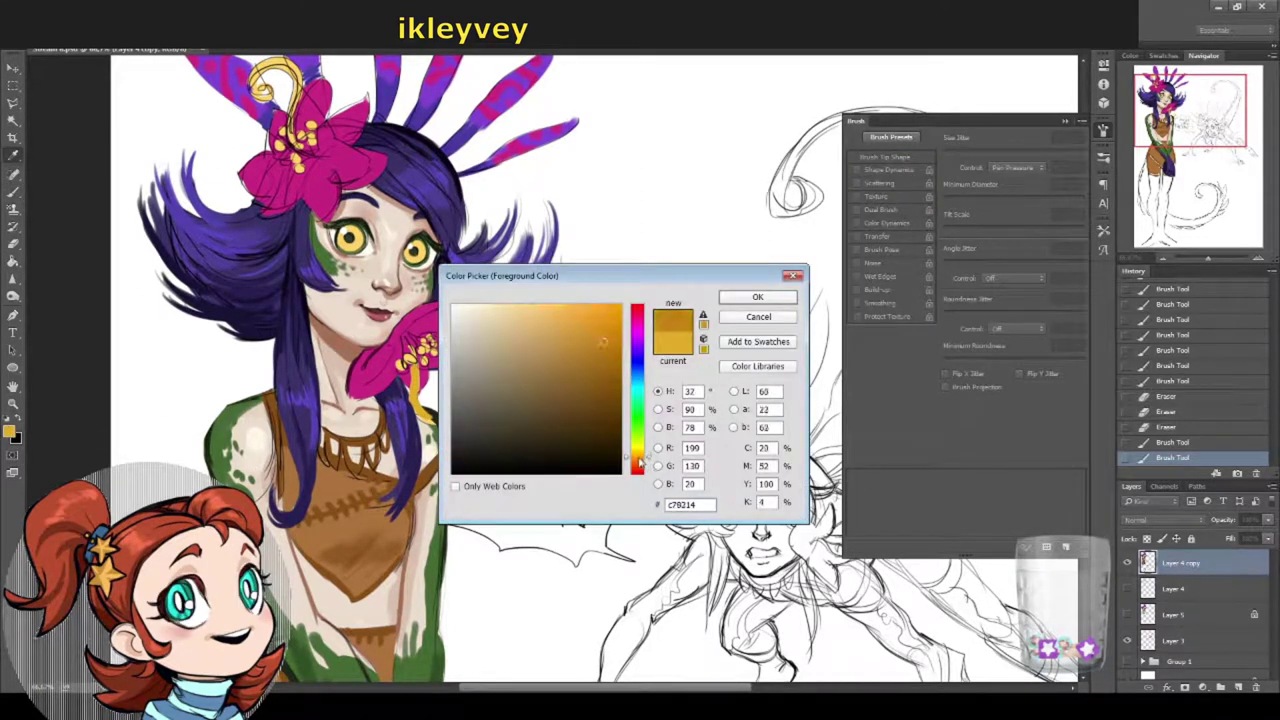
pyautogui.click(757, 294)
pyautogui.moveTo(412, 368)
pyautogui.mouseDown()
pyautogui.moveTo(446, 424)
pyautogui.moveTo(464, 404)
pyautogui.moveTo(455, 398)
pyautogui.moveTo(466, 420)
pyautogui.mouseUp()
pyautogui.press('e')
pyautogui.press('b')
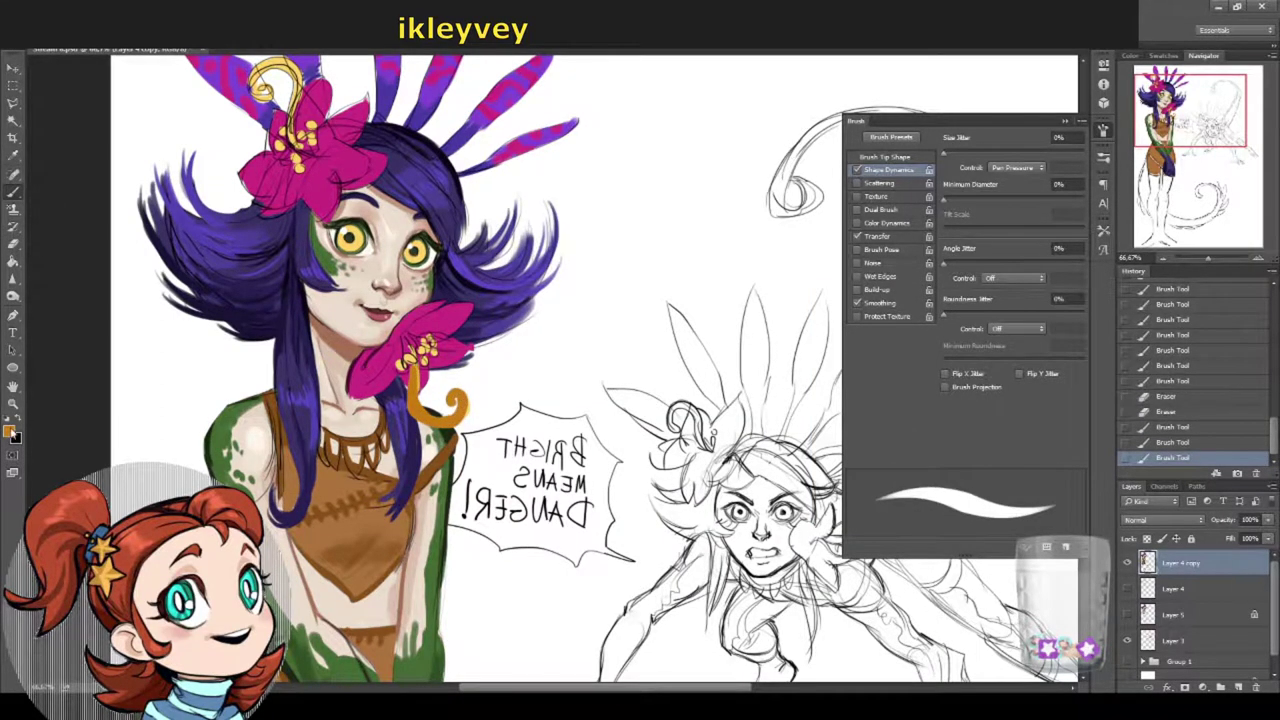
# Step: Paint light yellow highlights along the chest flower's curl, sampling the colour from the hair flower's curl
pyautogui.keyDown('alt'); pyautogui.click(267, 97); pyautogui.keyUp('alt')
pyautogui.moveTo(408, 364); pyautogui.dragTo(410, 410)
pyautogui.moveTo(414, 394); pyautogui.dragTo(428, 416)
pyautogui.moveTo(408, 398)
pyautogui.mouseDown()
pyautogui.moveTo(430, 426)
pyautogui.moveTo(448, 422)
pyautogui.mouseUp()
pyautogui.moveTo(434, 418); pyautogui.dragTo(460, 412)
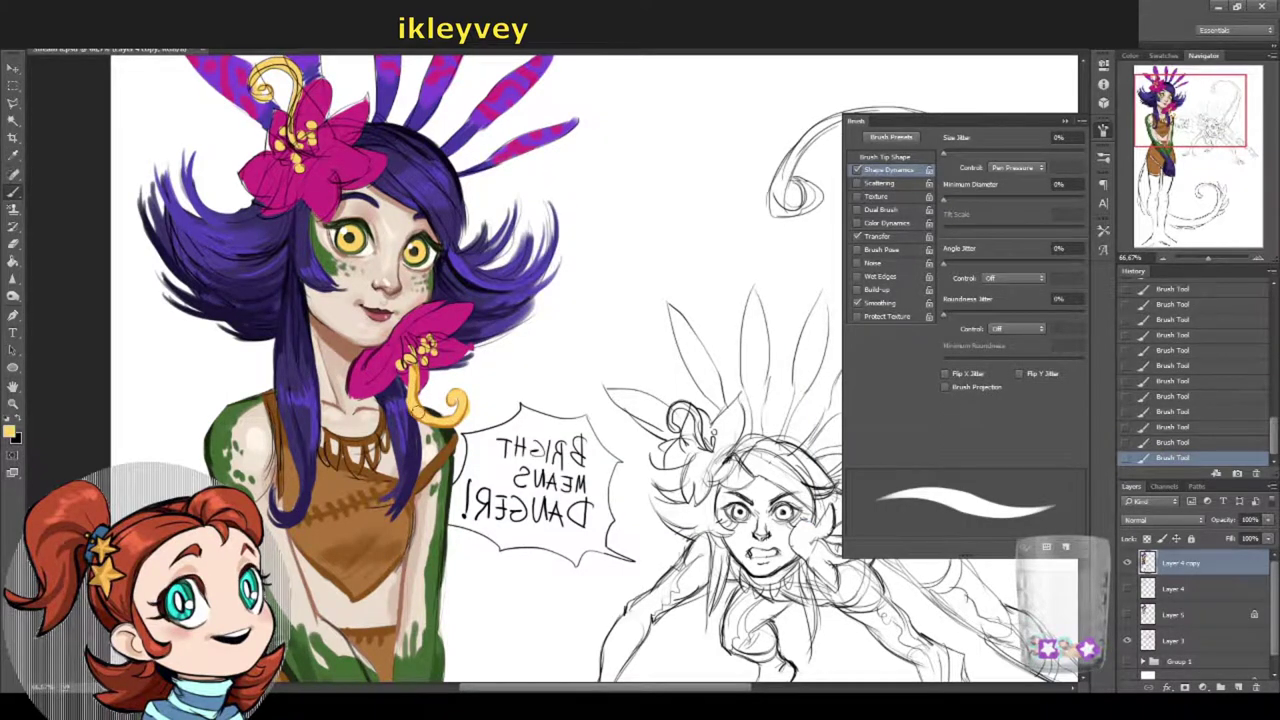
# Step: Detail the base of the chest flower's curl with sampled orange and light yellow, using an adjusted brush size
pyautogui.keyDown('alt'); pyautogui.click(452, 416); pyautogui.keyUp('alt')
pyautogui.rightClick(502, 306)
pyautogui.moveTo(560, 331); pyautogui.dragTo(585, 331)
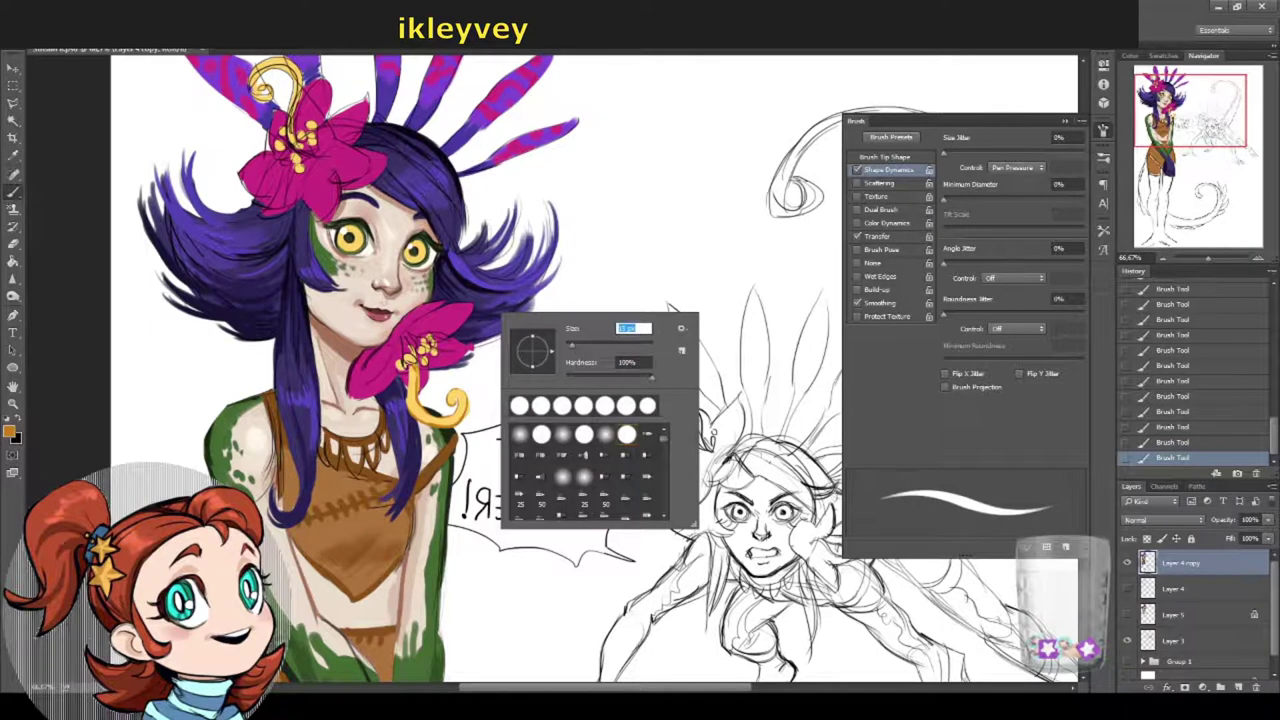
pyautogui.press('Return')
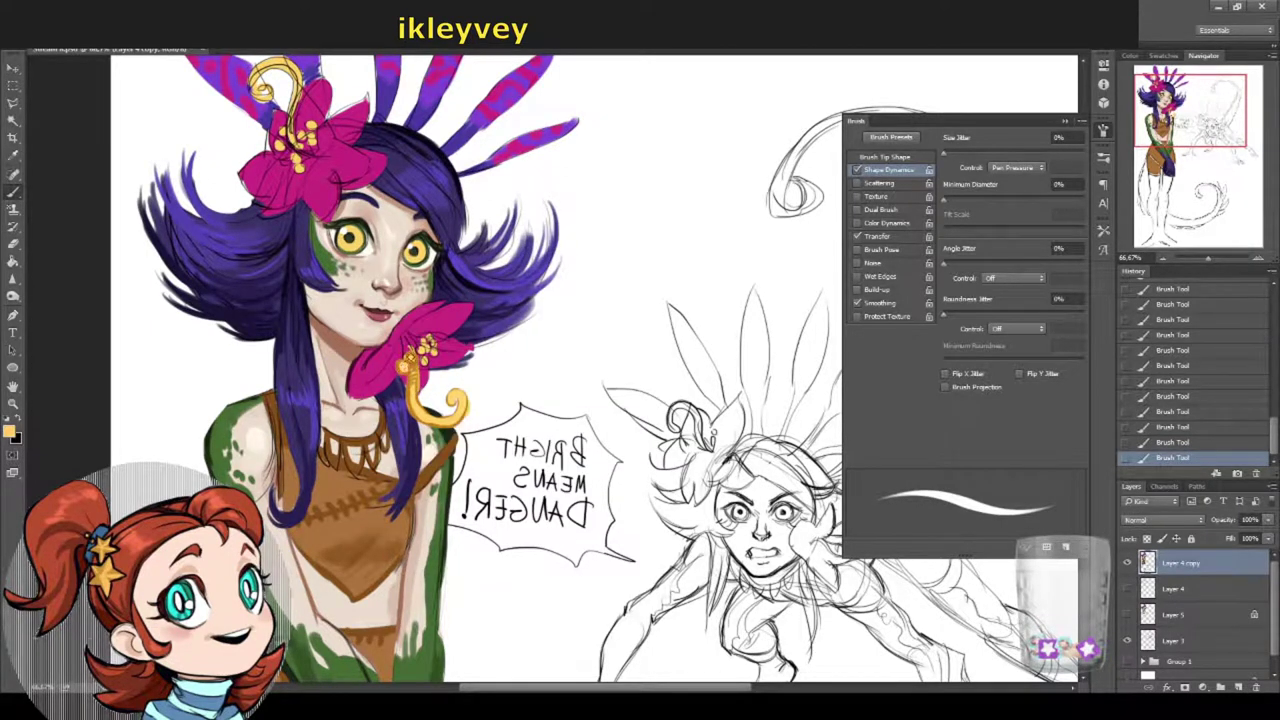
pyautogui.keyDown('alt'); pyautogui.click(409, 400); pyautogui.keyUp('alt')
# Step: Cover the sketch lines on the hair flower's petals with magenta and erase the rough petal edges
pyautogui.scroll(2, 437, 356)
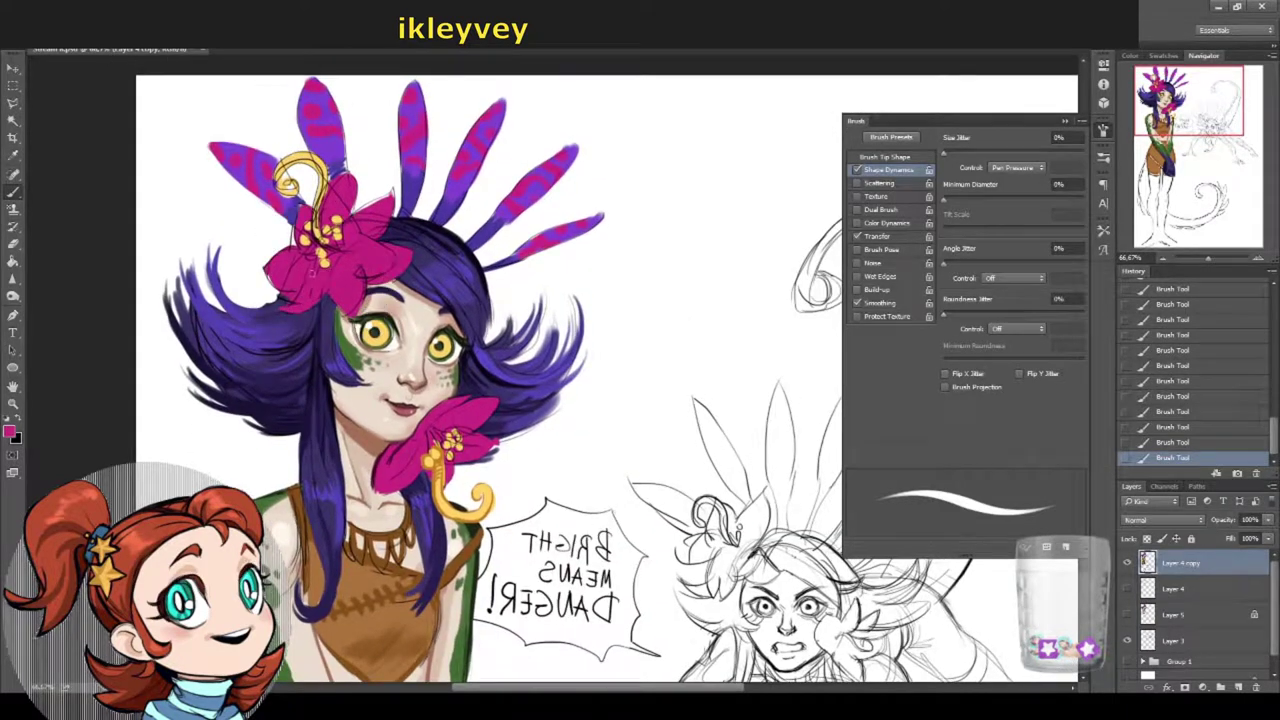
pyautogui.rightClick(295, 303)
pyautogui.moveTo(388, 285); pyautogui.dragTo(400, 285)
pyautogui.press('Return')
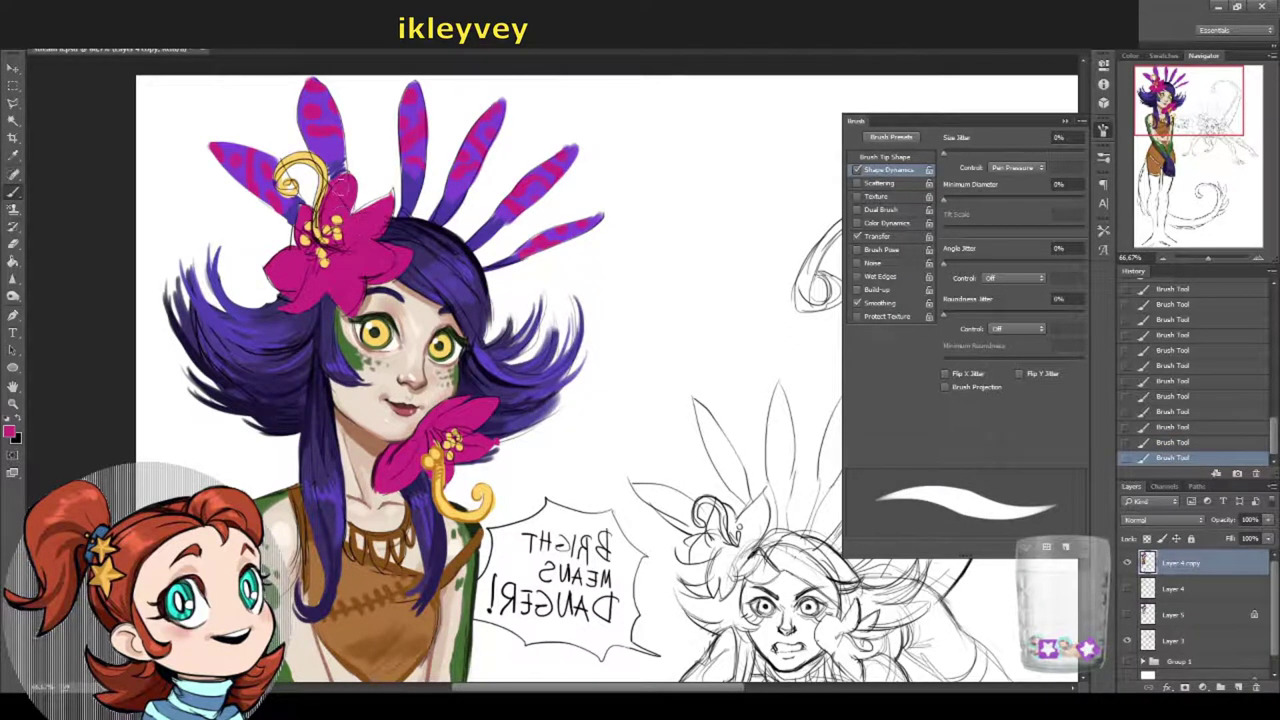
pyautogui.press('e')
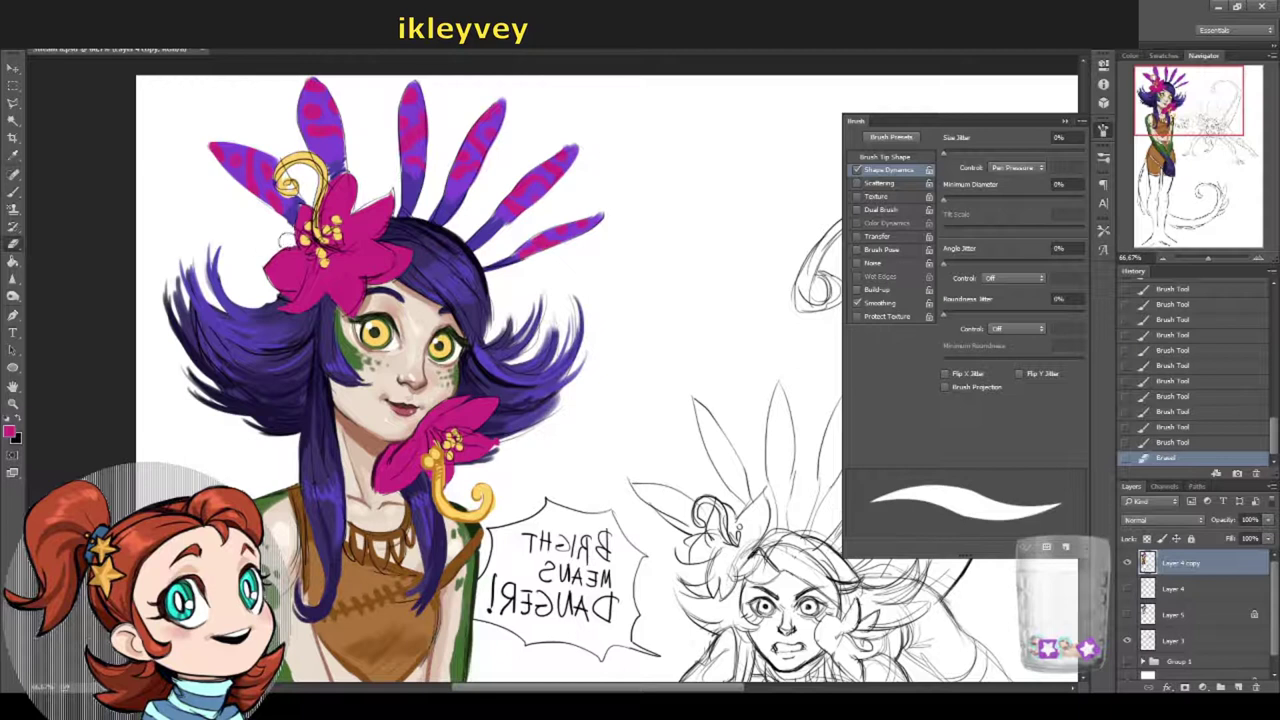
# Step: Erase stray marks around the chest flower's curl and the outer shoulder, stepping through the history to keep the wanted eraser stroke
pyautogui.hotkey('ctrl', '-')
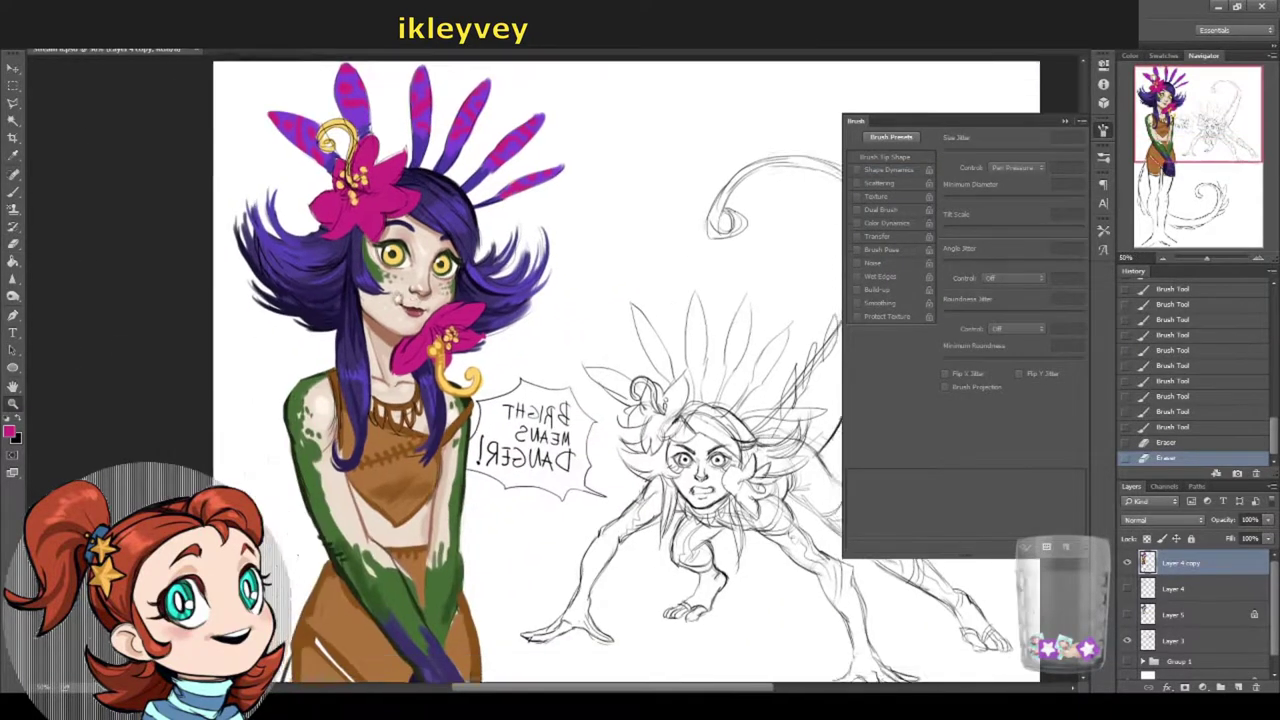
pyautogui.moveTo(562, 356); pyautogui.dragTo(584, 376)
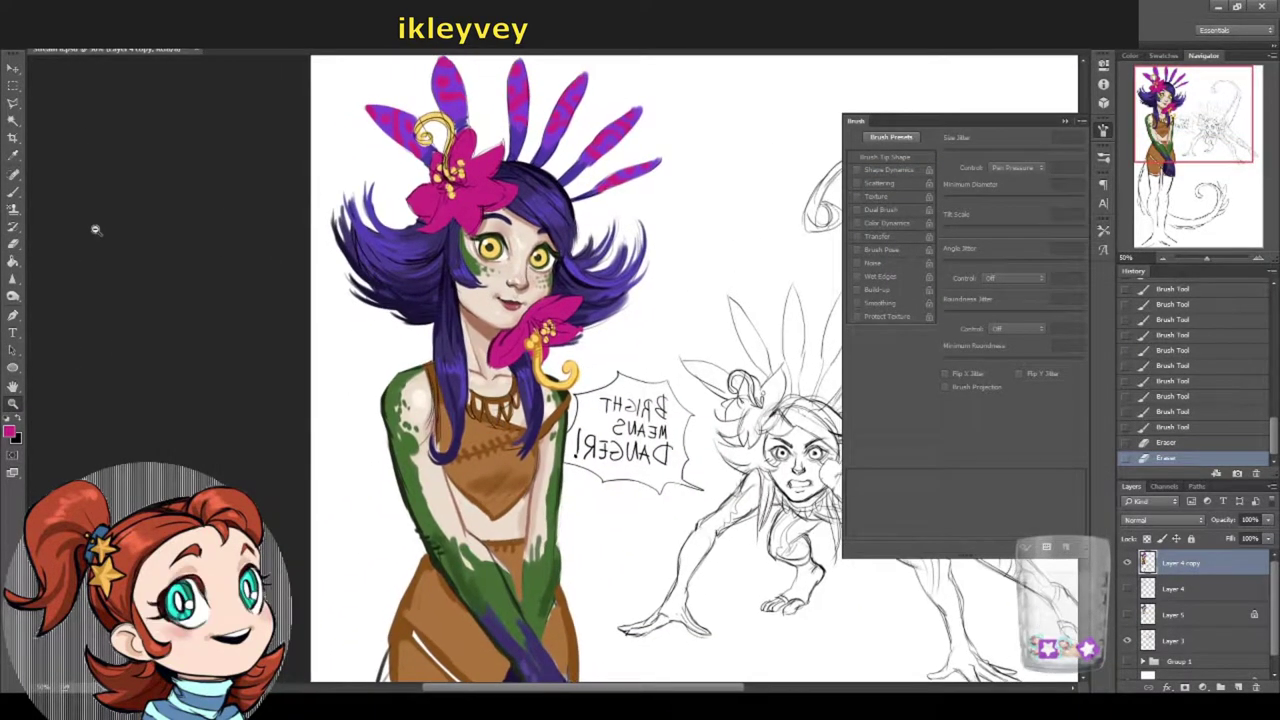
pyautogui.press('b')
pyautogui.click(580, 362)
pyautogui.click(584, 370)
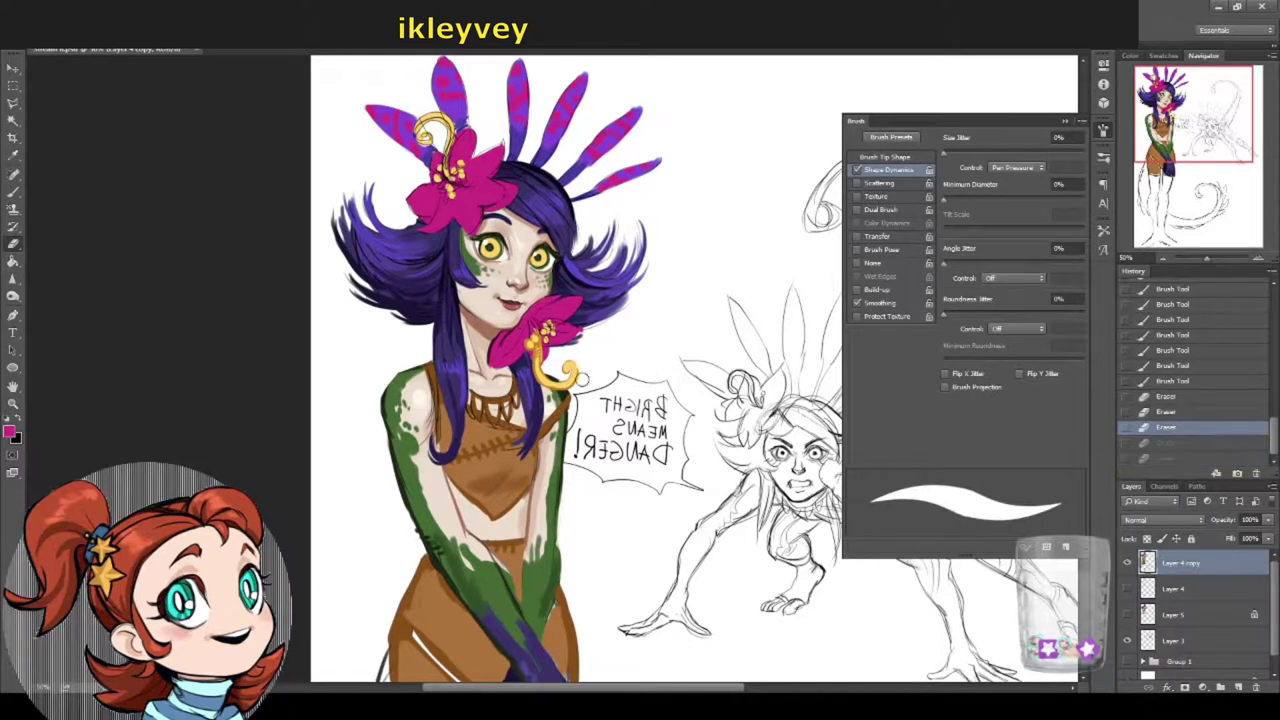
pyautogui.click(1196, 442)
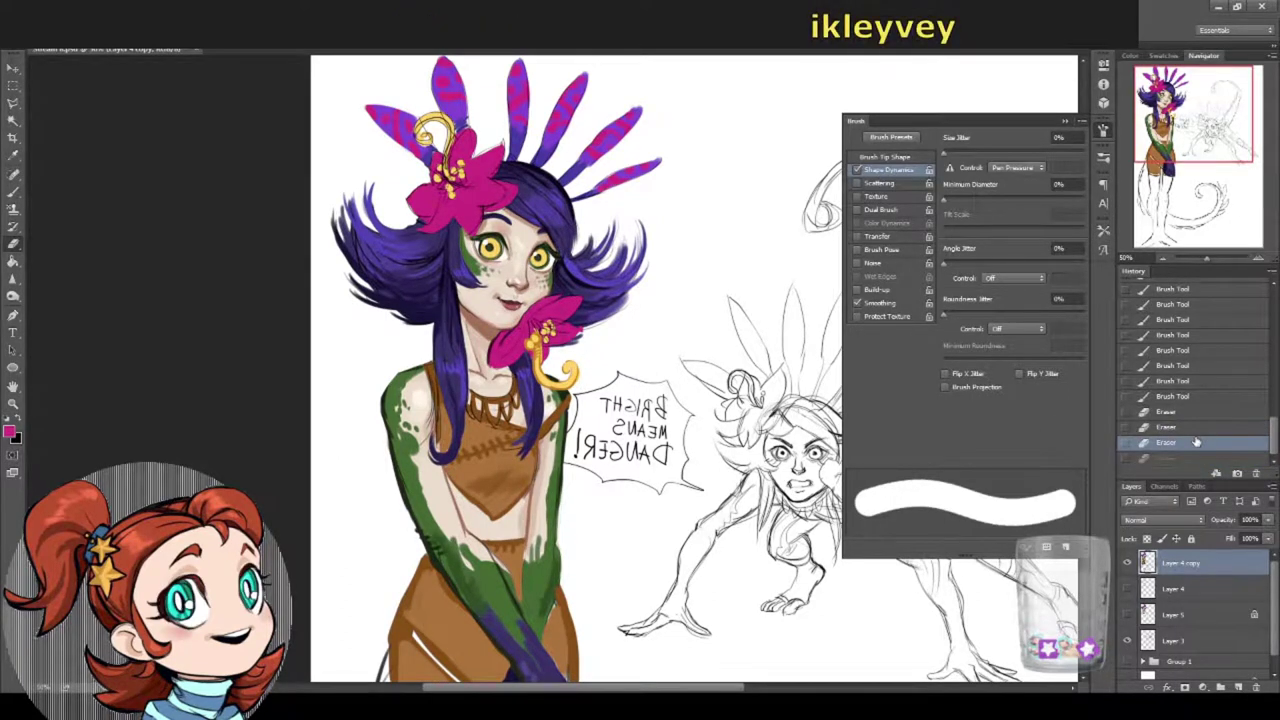
pyautogui.moveTo(384, 421); pyautogui.dragTo(386, 431)
# Step: Paint short strokes on the hair beside the hair flower and clean their edges with the eraser
pyautogui.press('b')
pyautogui.moveTo(397, 218); pyautogui.dragTo(384, 230)
pyautogui.moveTo(394, 210); pyautogui.dragTo(380, 238)
pyautogui.moveTo(412, 210); pyautogui.dragTo(388, 234)
pyautogui.press('e')
pyautogui.press('b')
# Step: Shade the hair flower's petals with a dark magenta tone
pyautogui.keyDown('alt'); pyautogui.click(511, 343); pyautogui.keyUp('alt')
pyautogui.rightClick(512, 343)
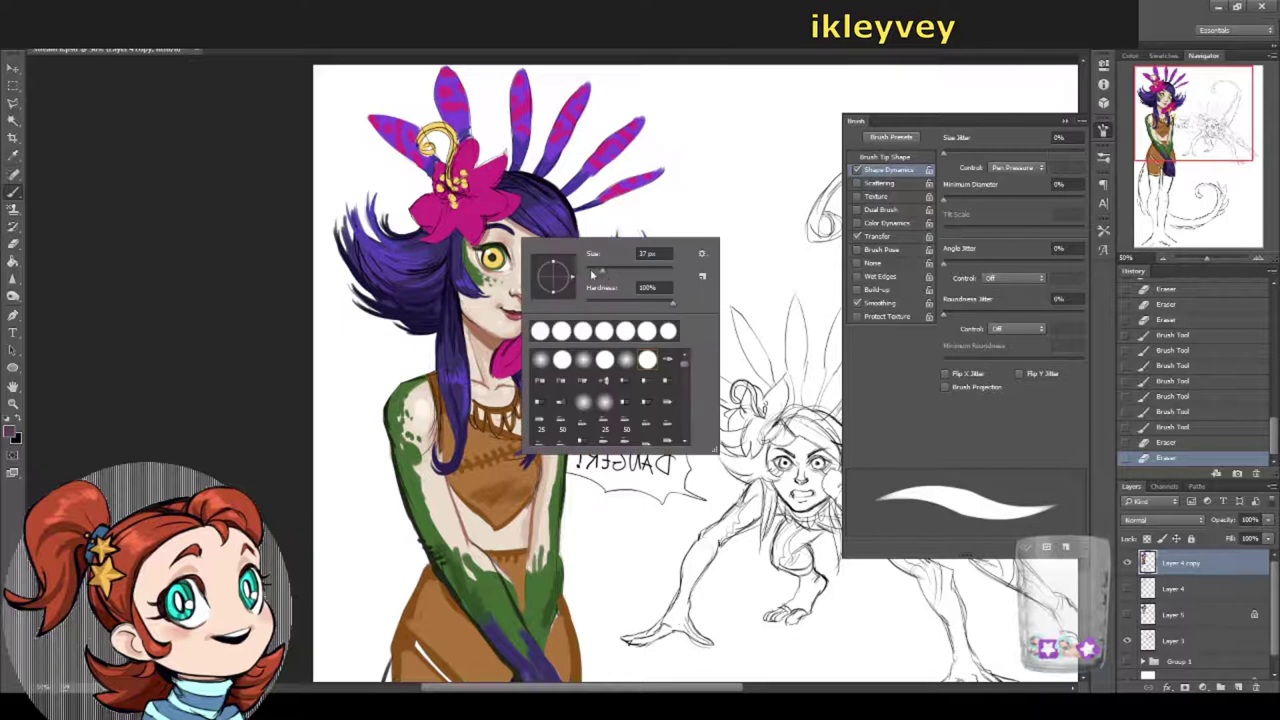
pyautogui.press('Escape')
pyautogui.moveTo(508, 288); pyautogui.dragTo(511, 292)
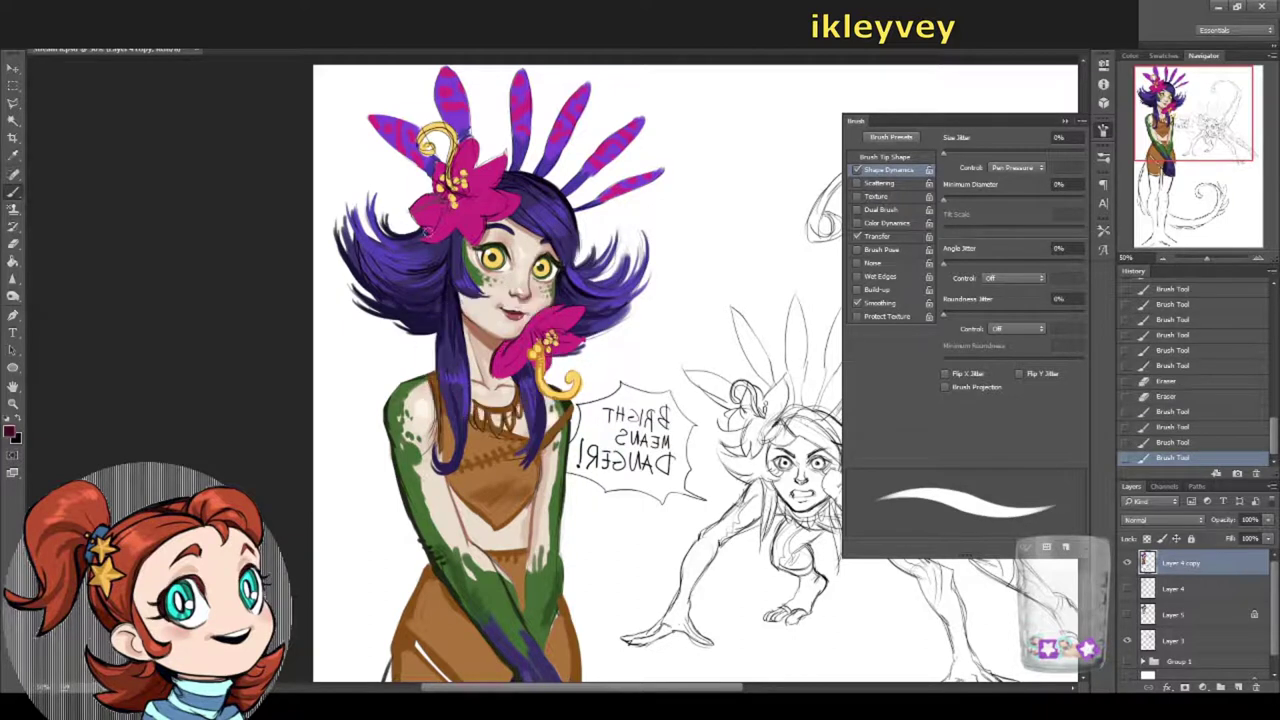
pyautogui.moveTo(430, 228); pyautogui.dragTo(424, 236)
pyautogui.moveTo(430, 212)
pyautogui.mouseDown()
pyautogui.moveTo(412, 226)
pyautogui.moveTo(426, 226)
pyautogui.mouseUp()
pyautogui.moveTo(440, 216)
pyautogui.mouseDown()
pyautogui.moveTo(418, 240)
pyautogui.moveTo(438, 222)
pyautogui.mouseUp()
pyautogui.moveTo(454, 210); pyautogui.dragTo(440, 226)
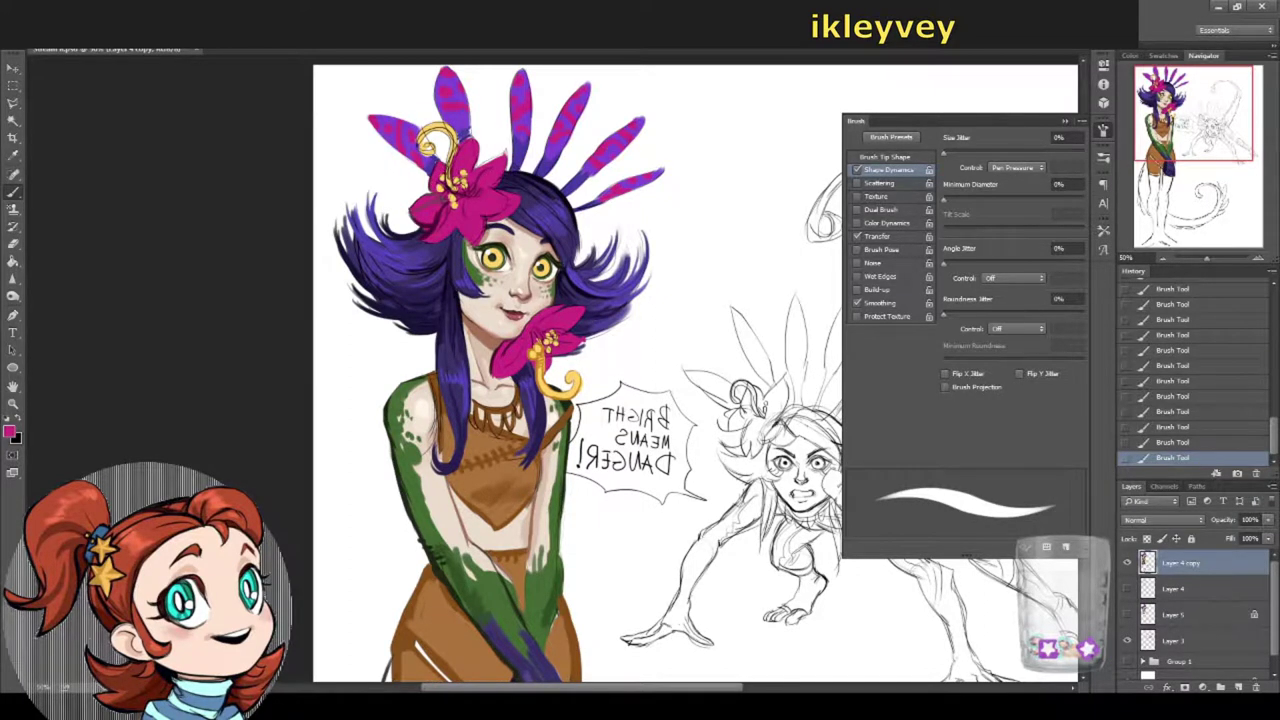
# Step: Choose the lighter pink #dc4496 and paint highlights on the petals of both flowers
pyautogui.moveTo(700, 400); pyautogui.dragTo(652, 378)
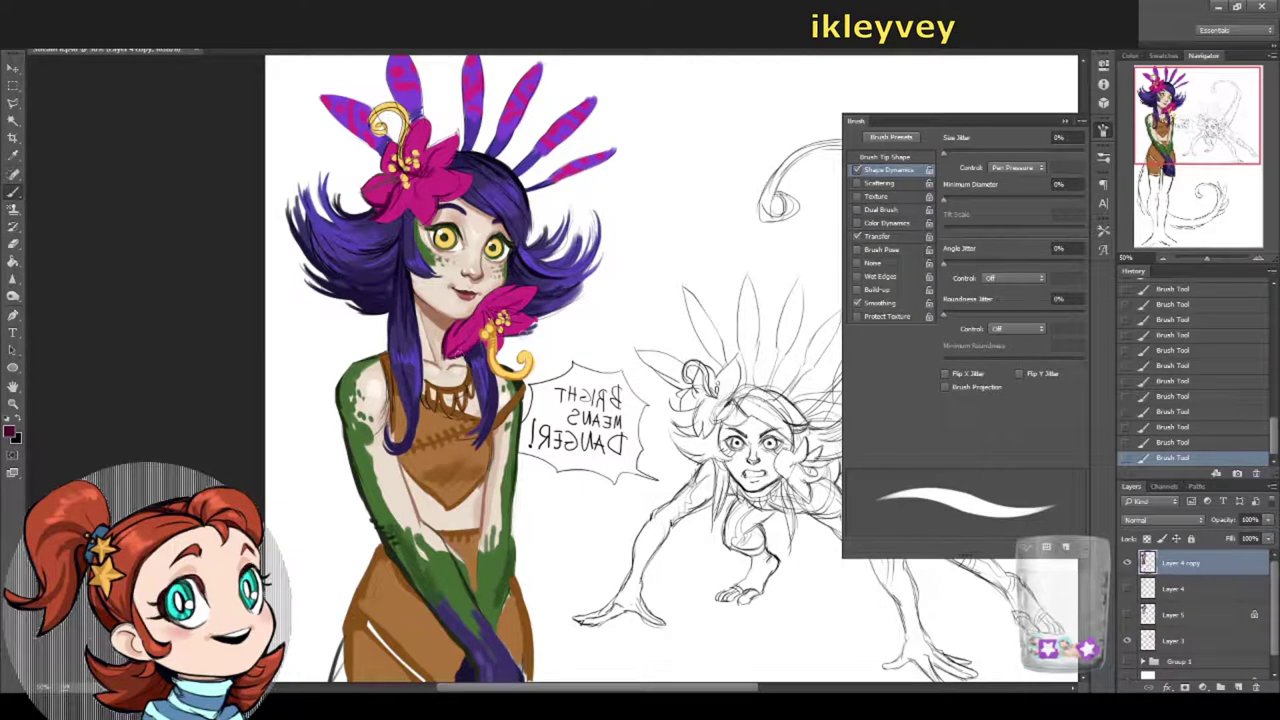
pyautogui.moveTo(700, 400); pyautogui.dragTo(708, 437)
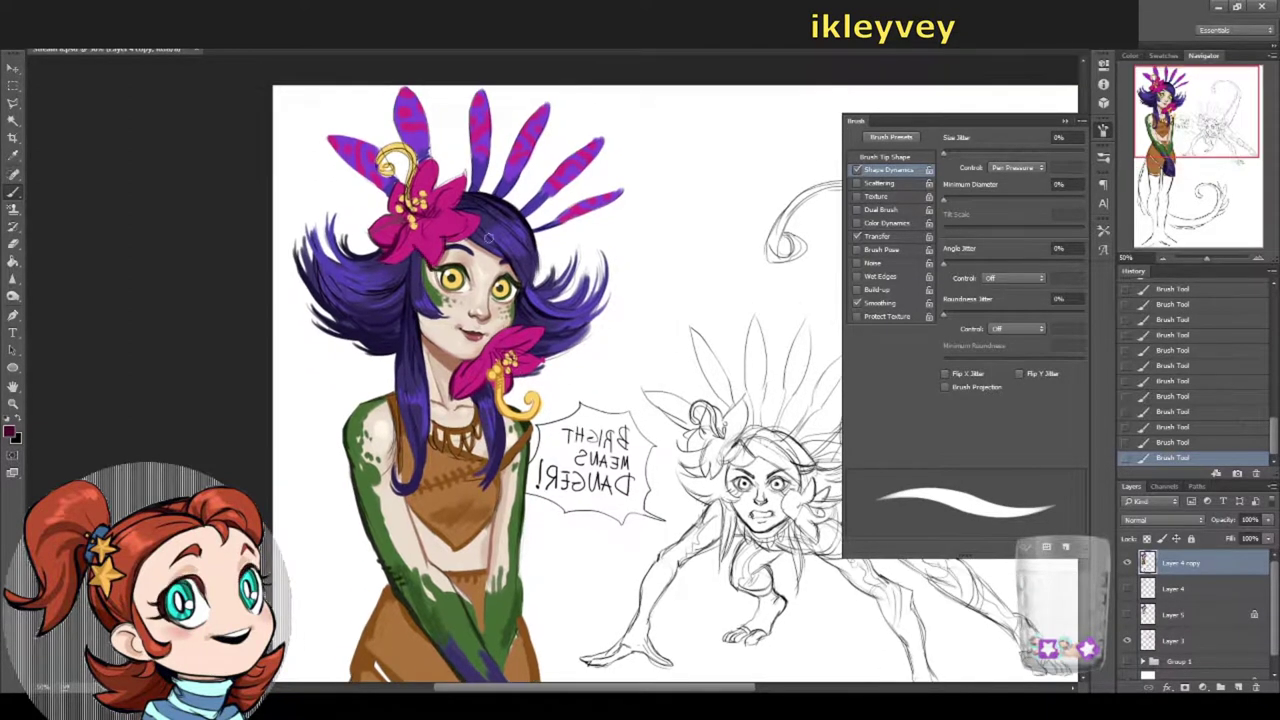
pyautogui.click(10, 432)
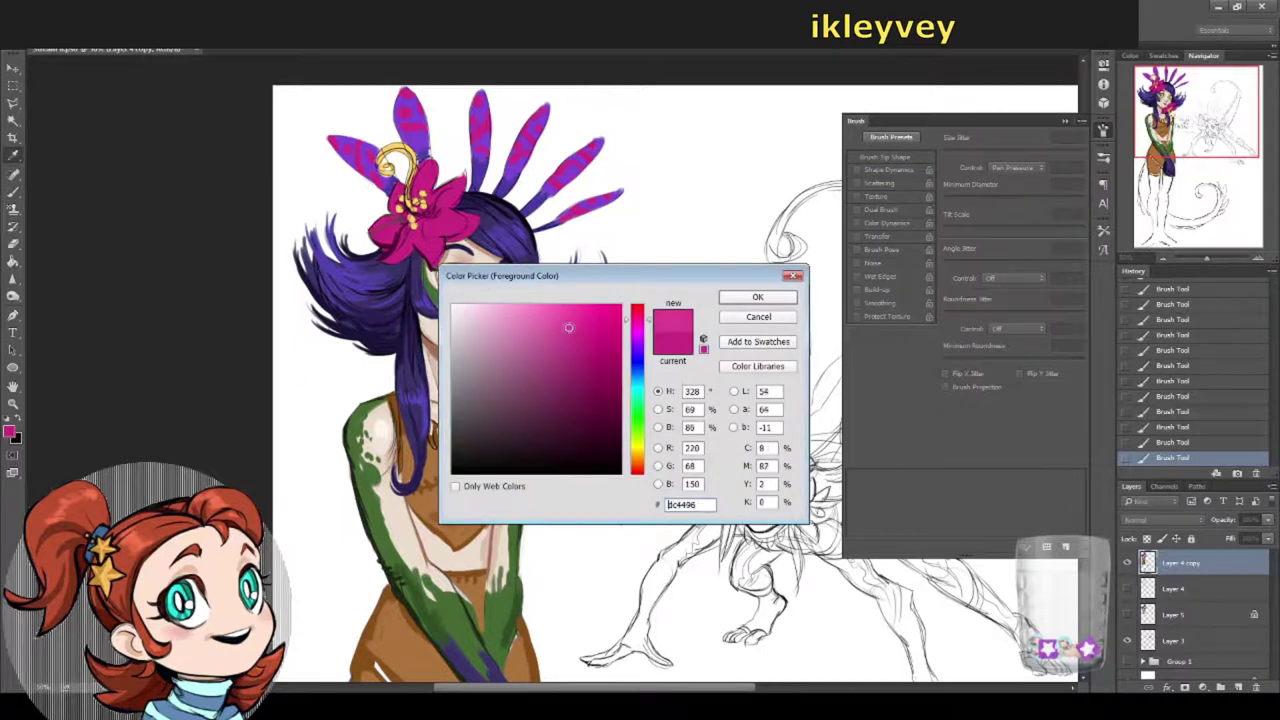
pyautogui.click(757, 294)
pyautogui.rightClick(566, 215)
pyautogui.press('Escape')
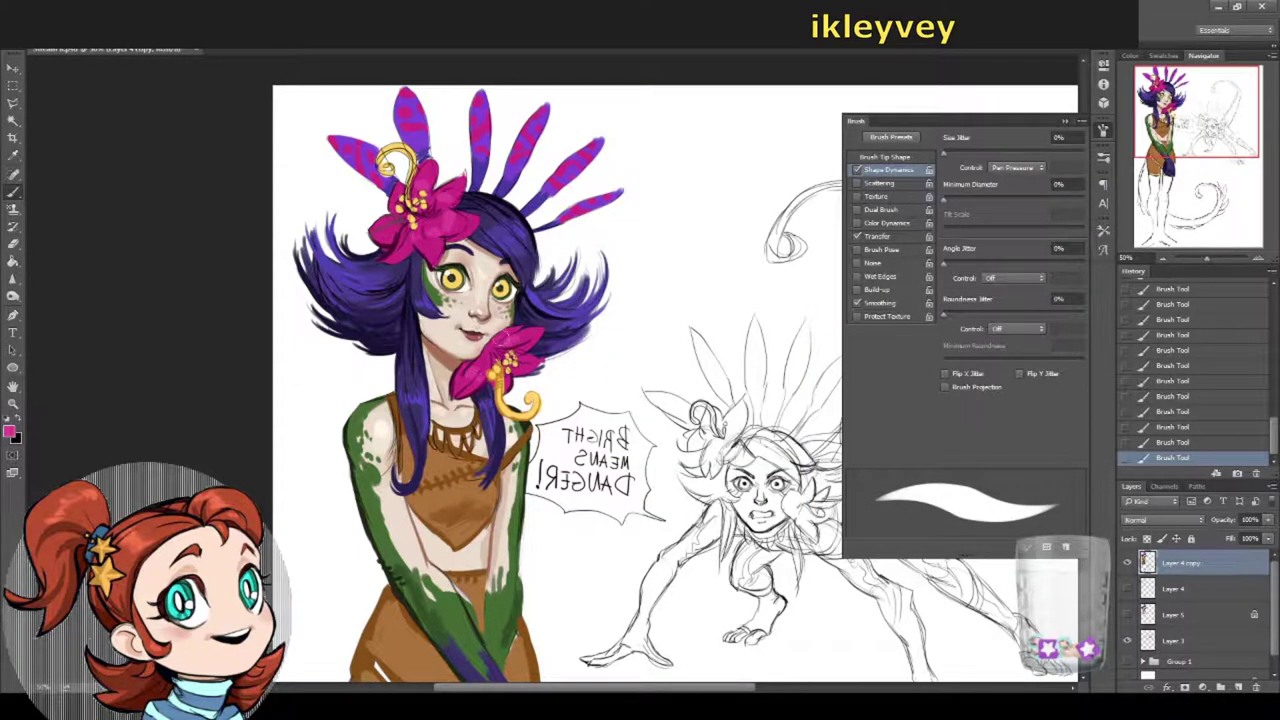
pyautogui.moveTo(474, 352); pyautogui.dragTo(518, 354)
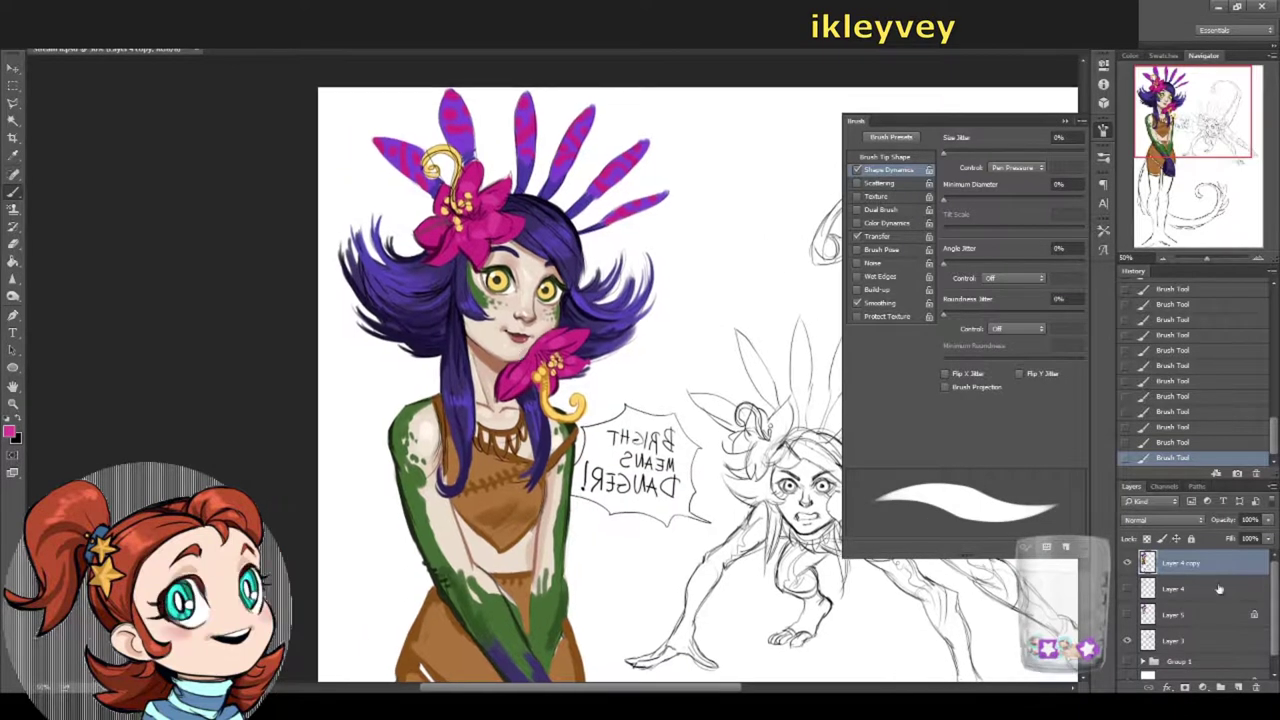
# Step: Add a Color Balance adjustment layer and shift the midtones toward red
pyautogui.click(1220, 687)
pyautogui.click(1194, 520)
pyautogui.moveTo(971, 126); pyautogui.dragTo(997, 129)
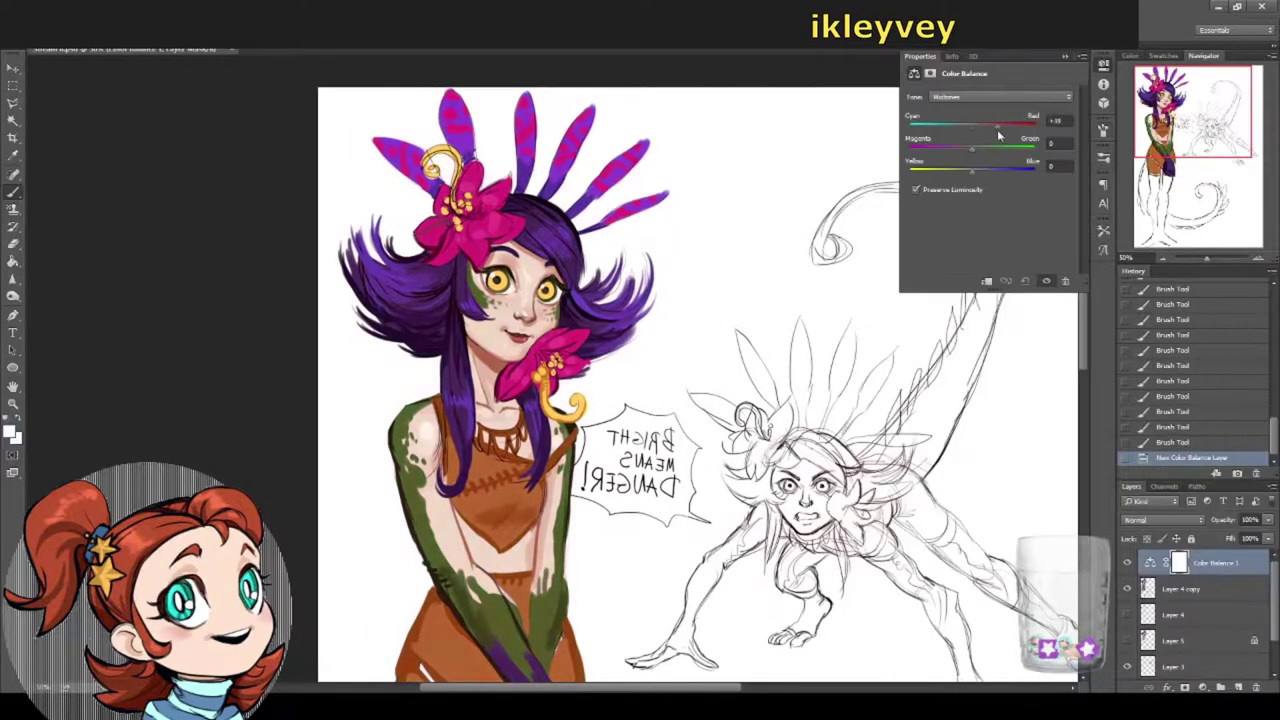
# Step: Add a Hue/Saturation adjustment layer with the saturation raised to +18
pyautogui.click(1202, 687)
pyautogui.click(1195, 522)
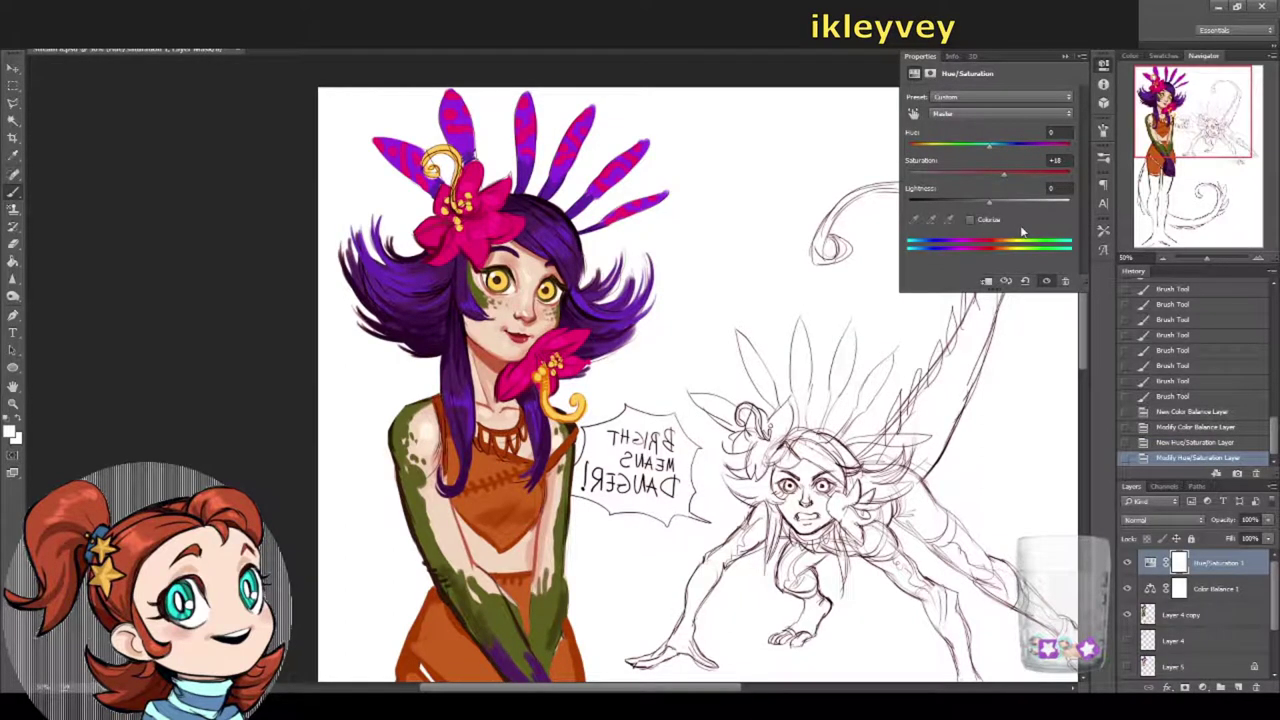
pyautogui.click(1107, 95)
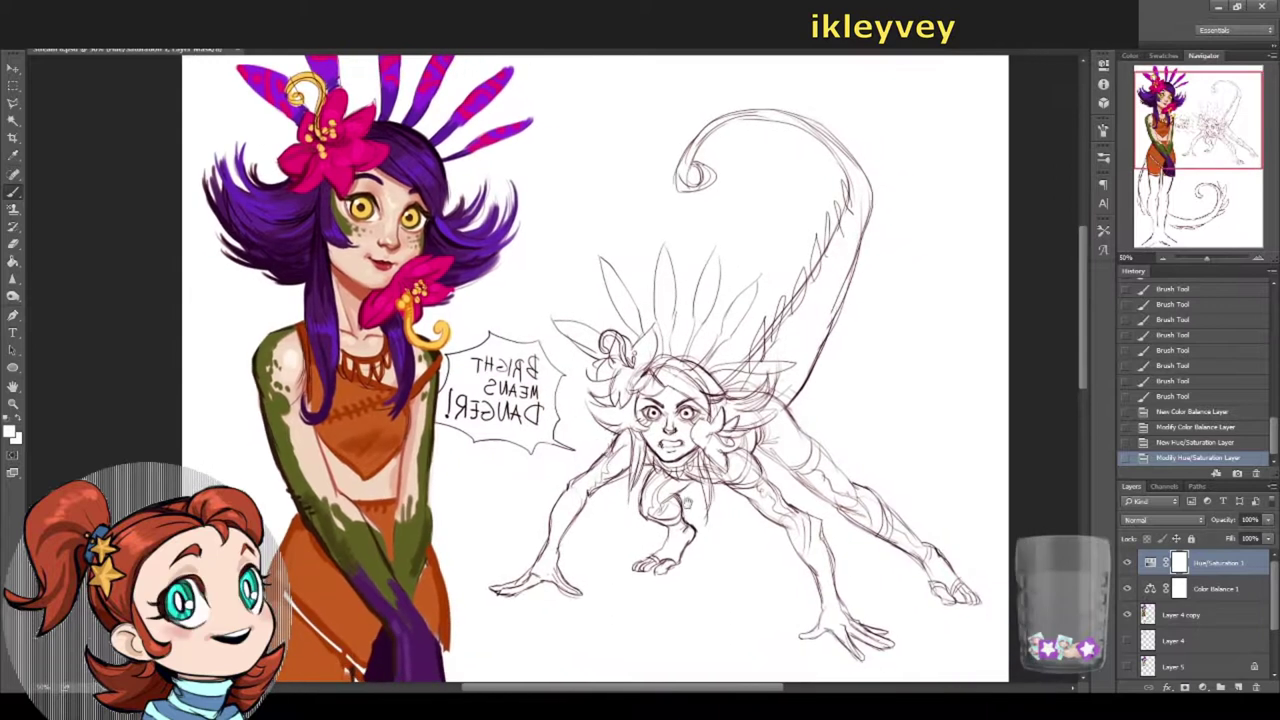
# Step: Create a new layer and place it directly beneath the sketch layer, Layer 3
pyautogui.scroll(-2, 1173, 633)
pyautogui.click(1237, 687)
pyautogui.moveTo(1173, 625); pyautogui.dragTo(1173, 650)
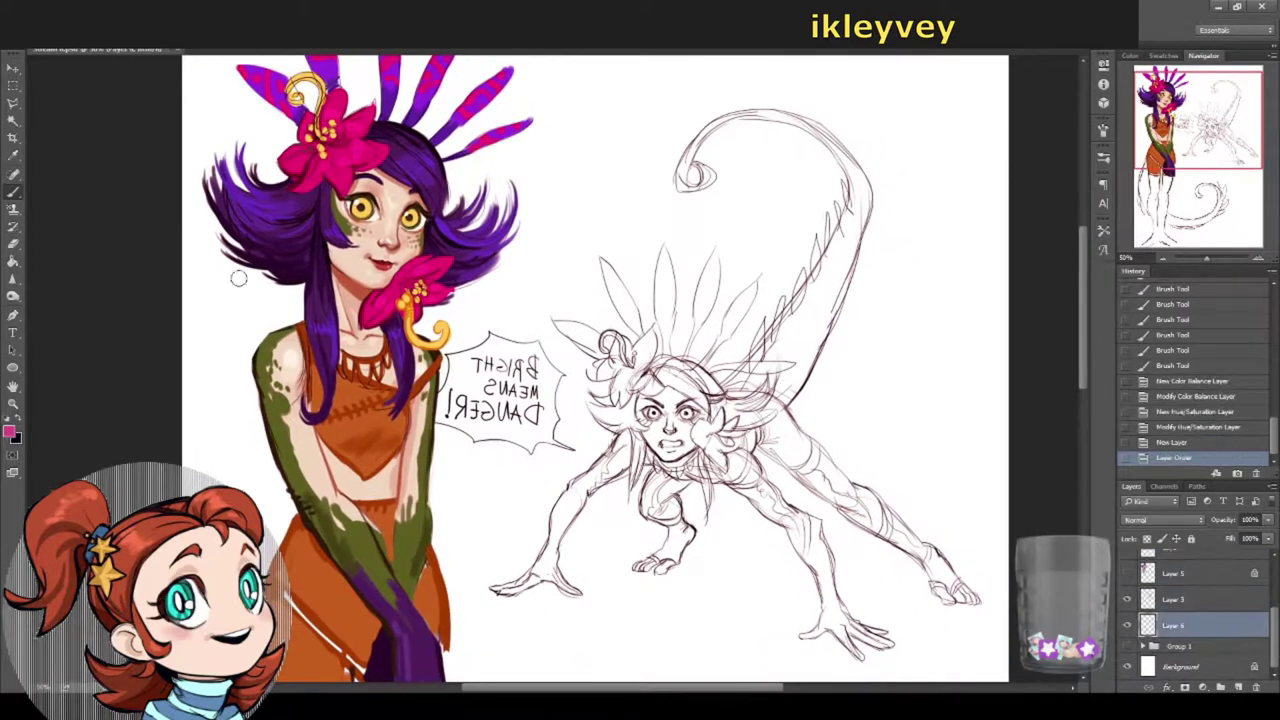
# Step: Block in the crouching figure's head with olive green #7d7d3a, derived from the sampled arm green, using a large hard brush
pyautogui.keyDown('alt'); pyautogui.click(271, 400); pyautogui.keyUp('alt')
pyautogui.rightClick(785, 398)
pyautogui.click(10, 432)
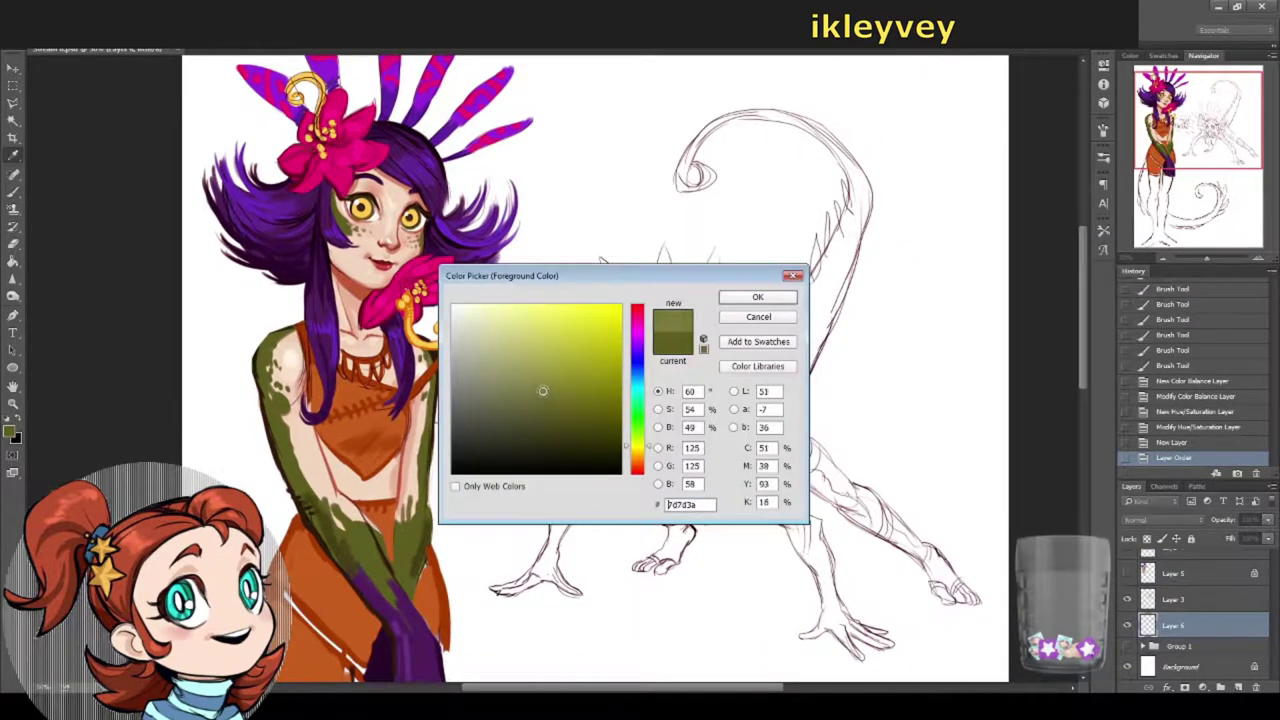
pyautogui.click(754, 294)
pyautogui.click(1105, 154)
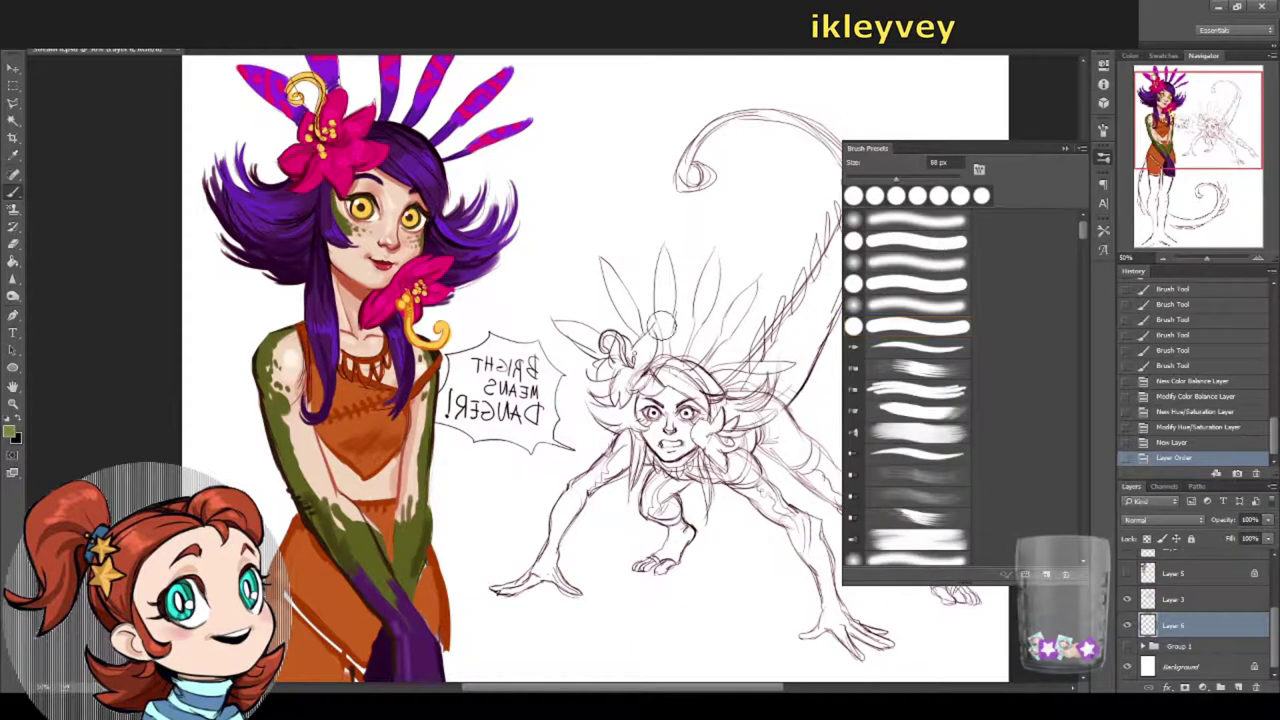
pyautogui.moveTo(630, 375)
pyautogui.mouseDown()
pyautogui.moveTo(675, 400)
pyautogui.moveTo(690, 440)
pyautogui.mouseUp()
pyautogui.moveTo(700, 365)
pyautogui.mouseDown()
pyautogui.moveTo(700, 430)
pyautogui.moveTo(700, 465)
pyautogui.mouseUp()
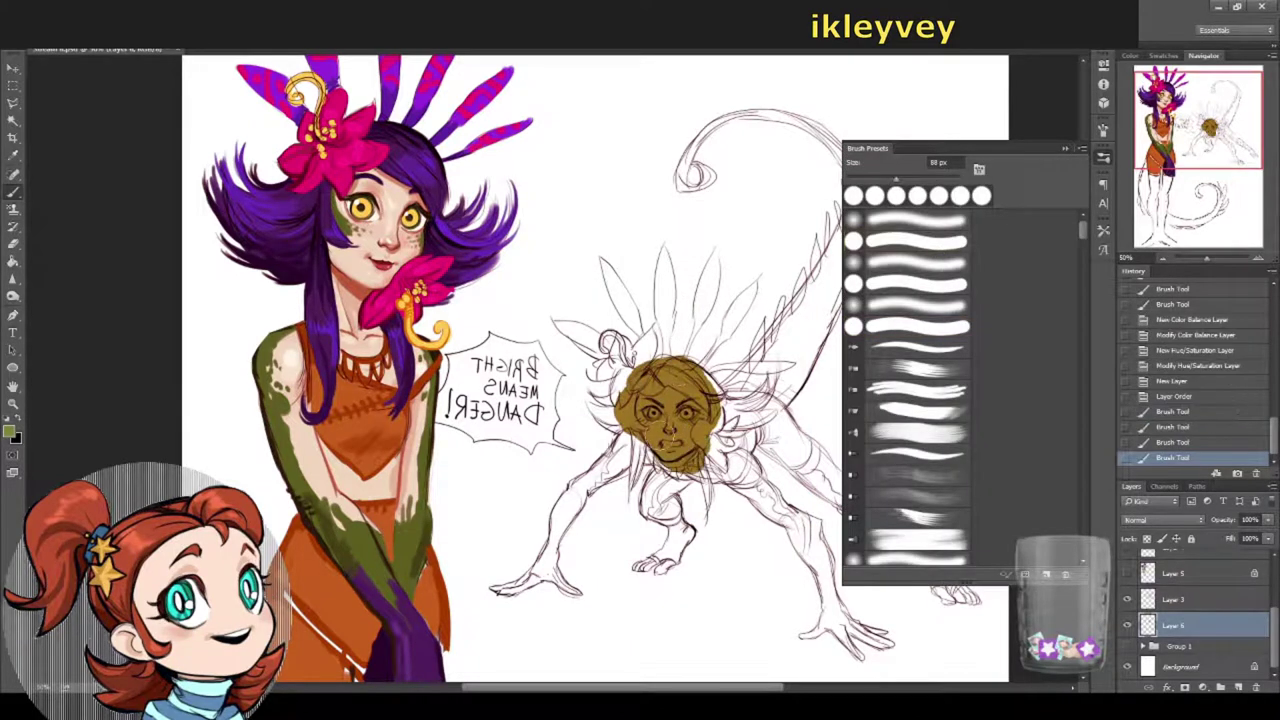
pyautogui.moveTo(620, 440); pyautogui.dragTo(670, 460)
pyautogui.moveTo(705, 420); pyautogui.dragTo(725, 465)
pyautogui.moveTo(710, 390); pyautogui.dragTo(745, 450)
pyautogui.click(1105, 154)
# Step: Block in the crouching figure's curled tail with olive green from its spiral tip down to the body
pyautogui.moveTo(682, 165)
pyautogui.mouseDown()
pyautogui.moveTo(708, 178)
pyautogui.moveTo(730, 130)
pyautogui.moveTo(830, 180)
pyautogui.mouseUp()
pyautogui.moveTo(715, 110); pyautogui.dragTo(830, 290)
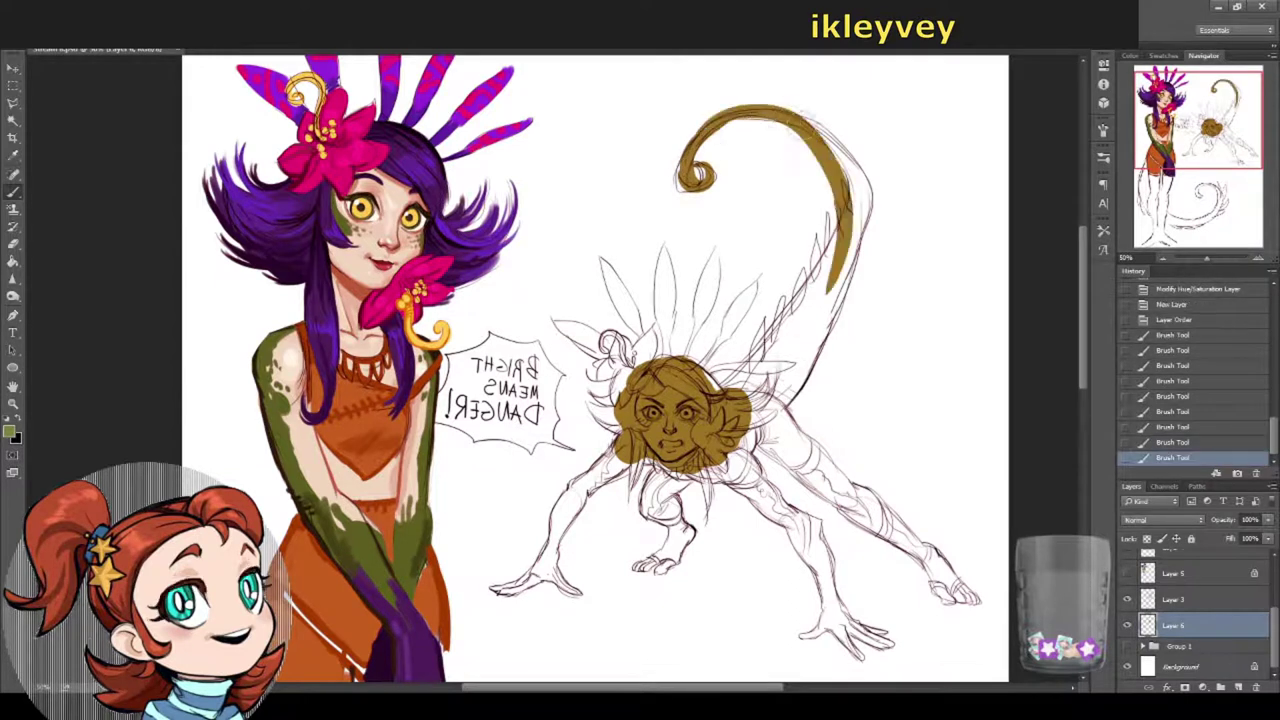
pyautogui.moveTo(800, 112); pyautogui.dragTo(822, 322)
pyautogui.moveTo(855, 140); pyautogui.dragTo(740, 365)
pyautogui.hotkey('ctrl', 'z')
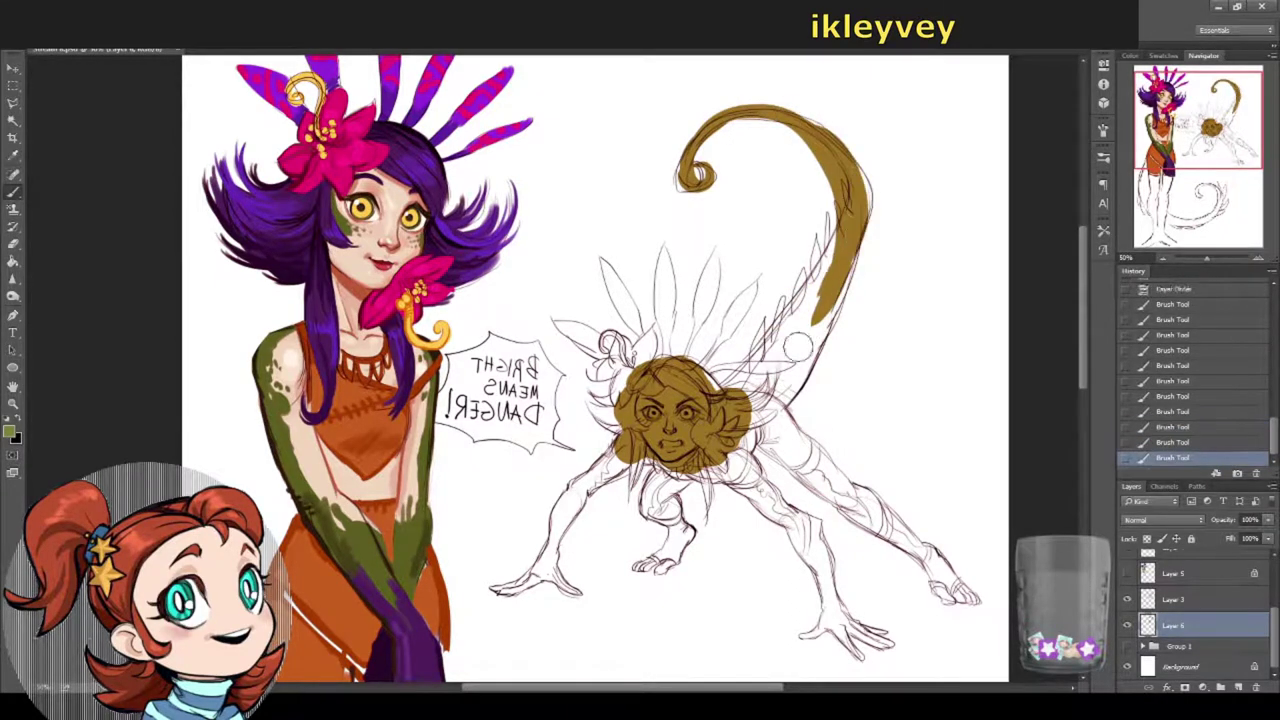
pyautogui.moveTo(845, 235); pyautogui.dragTo(710, 390)
pyautogui.moveTo(820, 300); pyautogui.dragTo(720, 392)
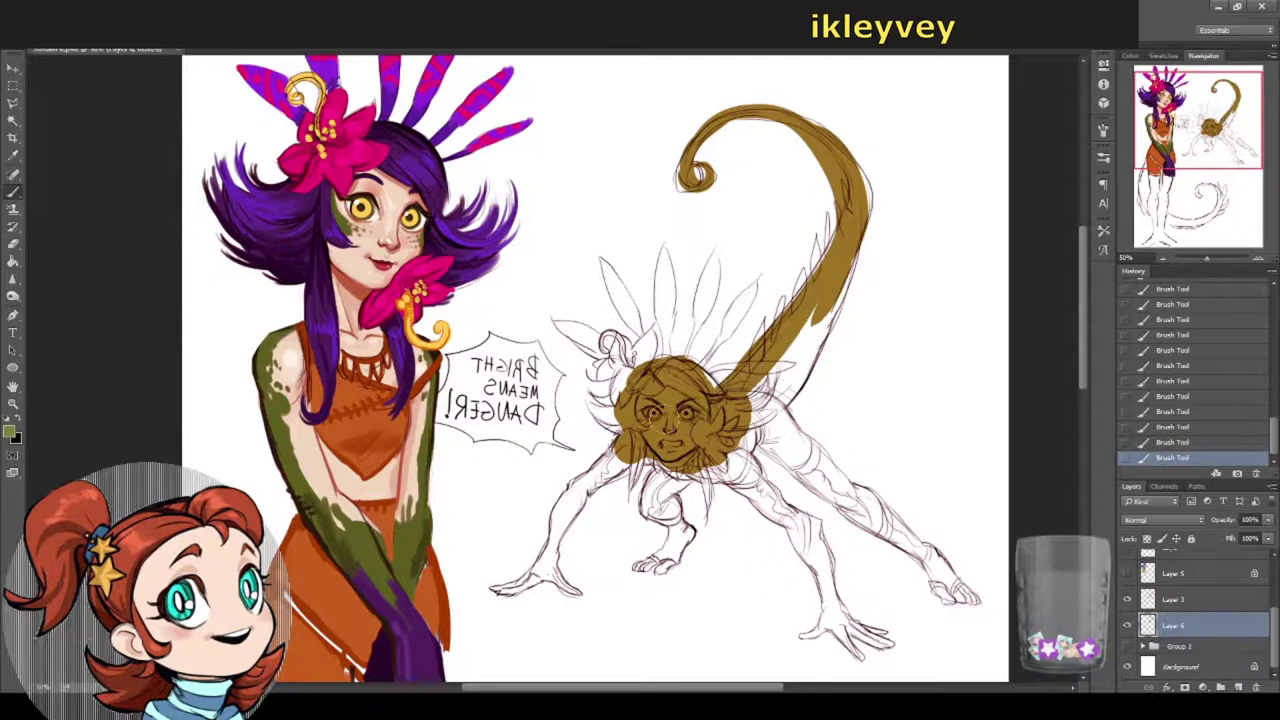
pyautogui.moveTo(830, 280); pyautogui.dragTo(760, 390)
# Step: Block in the crouching figure's side hair, tail base, far arm, torso and outstretched thigh with the olive green
pyautogui.moveTo(670, 368)
pyautogui.mouseDown()
pyautogui.moveTo(662, 318)
pyautogui.moveTo(578, 348)
pyautogui.moveTo(612, 384)
pyautogui.mouseUp()
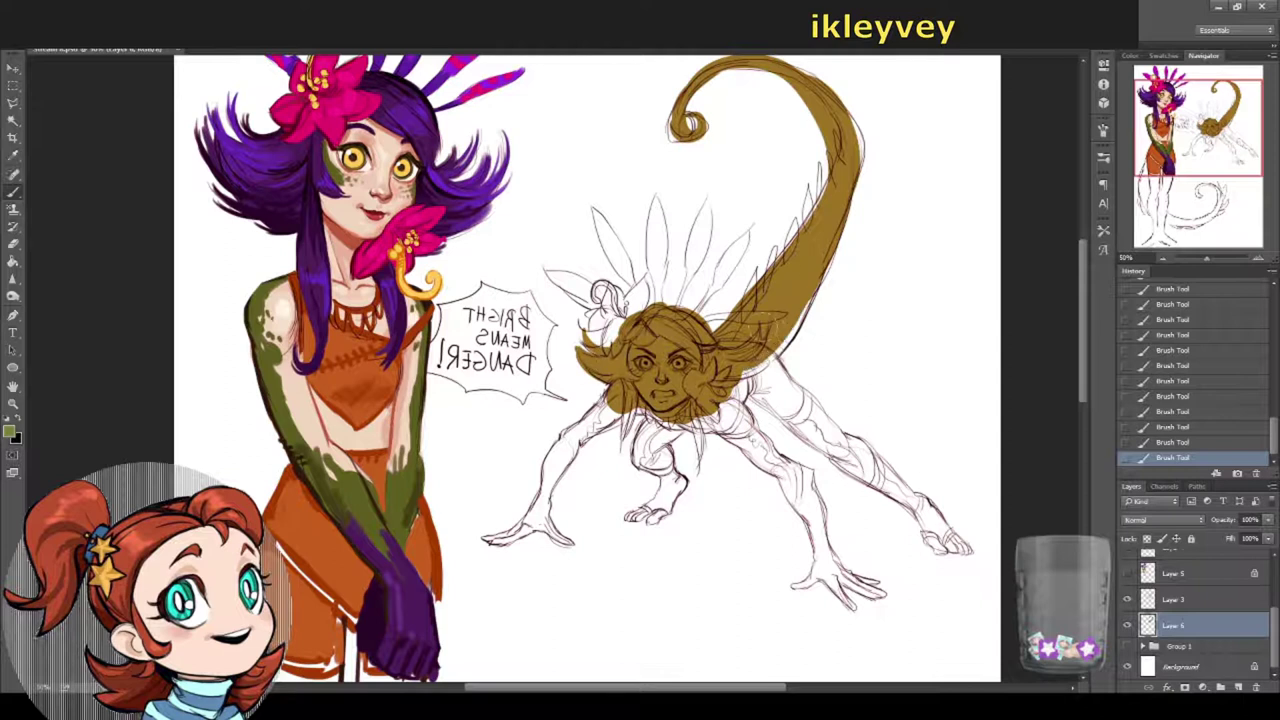
pyautogui.moveTo(805, 300); pyautogui.dragTo(740, 378)
pyautogui.moveTo(632, 388)
pyautogui.mouseDown()
pyautogui.moveTo(578, 440)
pyautogui.moveTo(605, 405)
pyautogui.mouseUp()
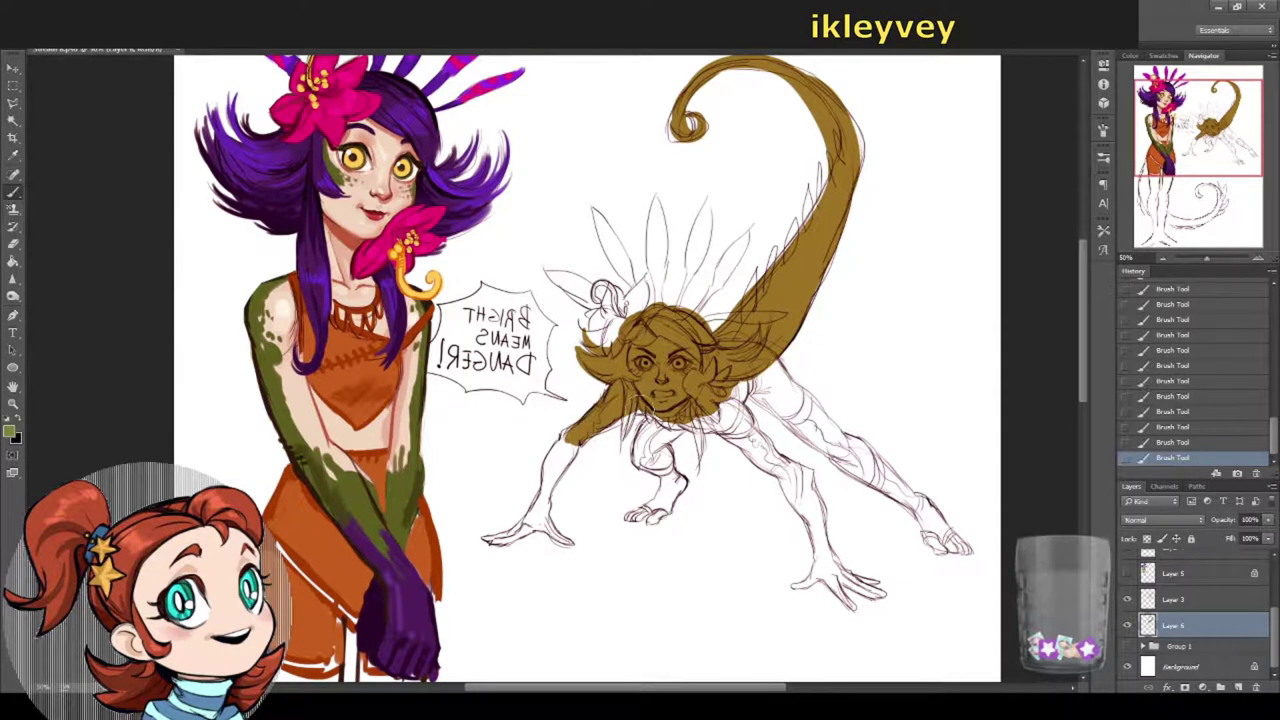
pyautogui.moveTo(558, 446)
pyautogui.mouseDown()
pyautogui.moveTo(530, 505)
pyautogui.moveTo(543, 488)
pyautogui.mouseUp()
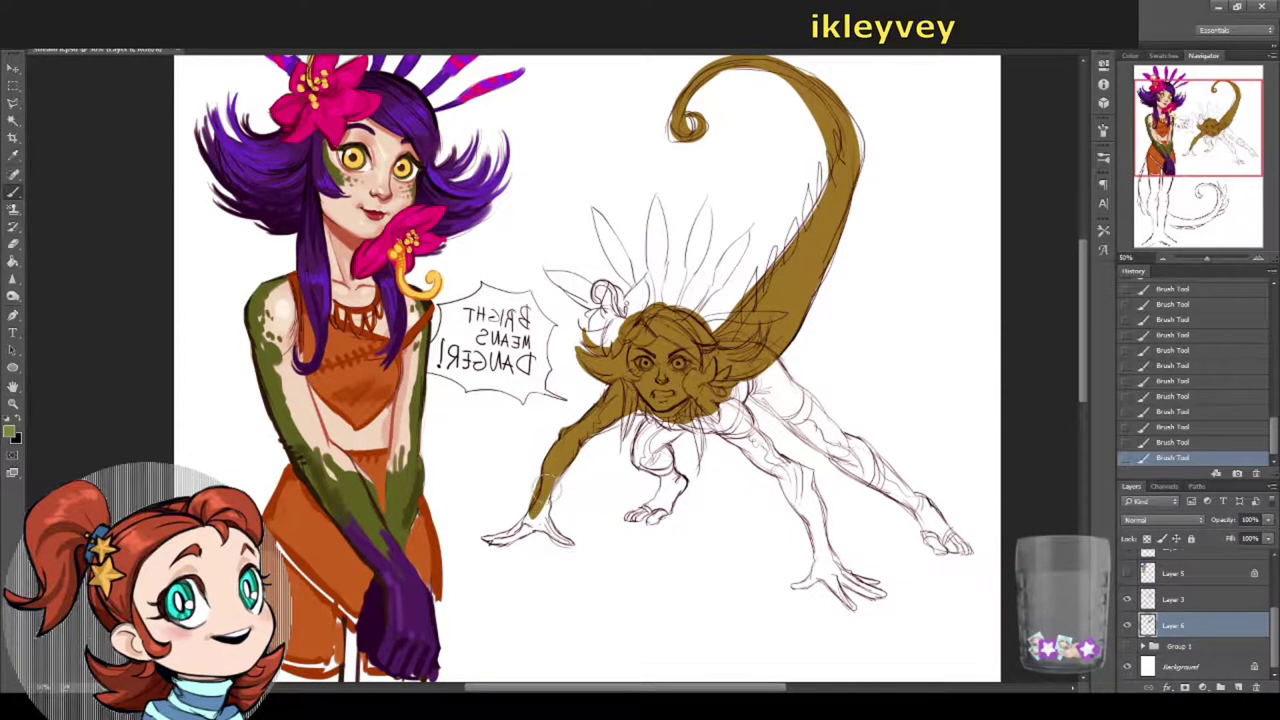
pyautogui.moveTo(625, 385)
pyautogui.mouseDown()
pyautogui.moveTo(730, 418)
pyautogui.moveTo(705, 388)
pyautogui.moveTo(770, 388)
pyautogui.moveTo(797, 410)
pyautogui.moveTo(777, 388)
pyautogui.moveTo(795, 403)
pyautogui.moveTo(815, 396)
pyautogui.moveTo(865, 462)
pyautogui.mouseUp()
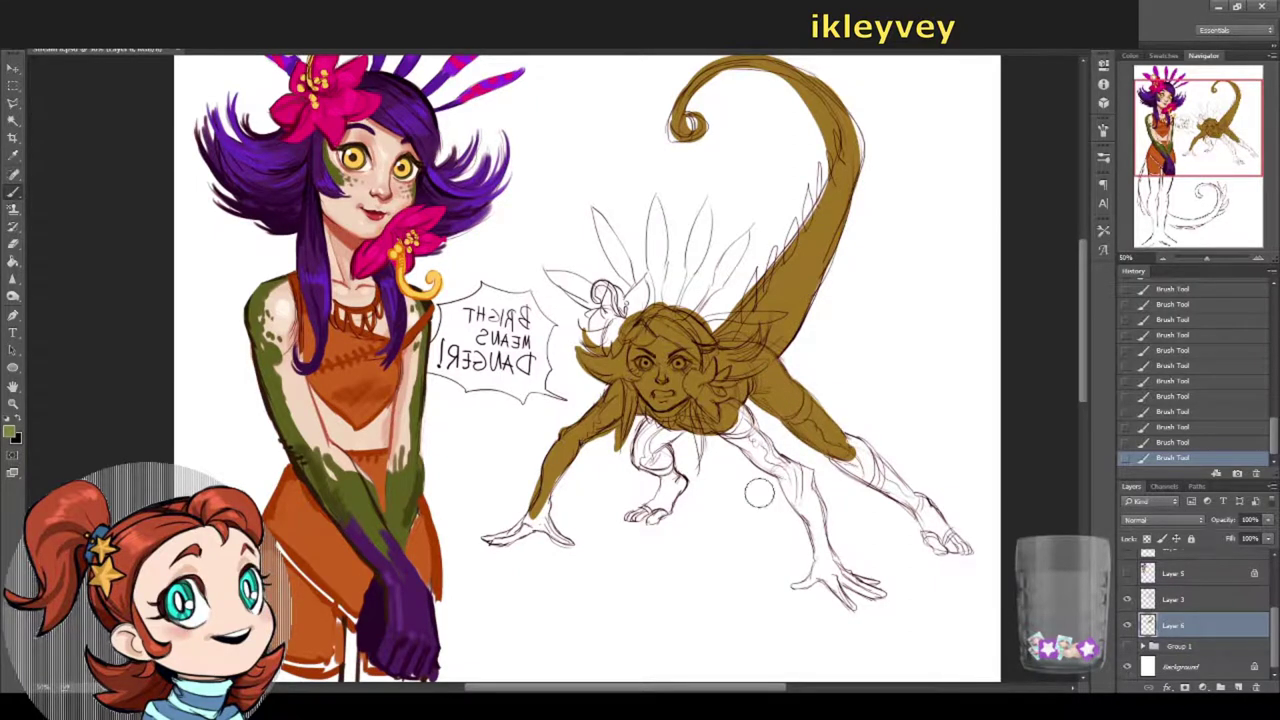
pyautogui.moveTo(838, 388)
pyautogui.mouseDown()
pyautogui.moveTo(875, 476)
pyautogui.moveTo(885, 470)
pyautogui.mouseUp()
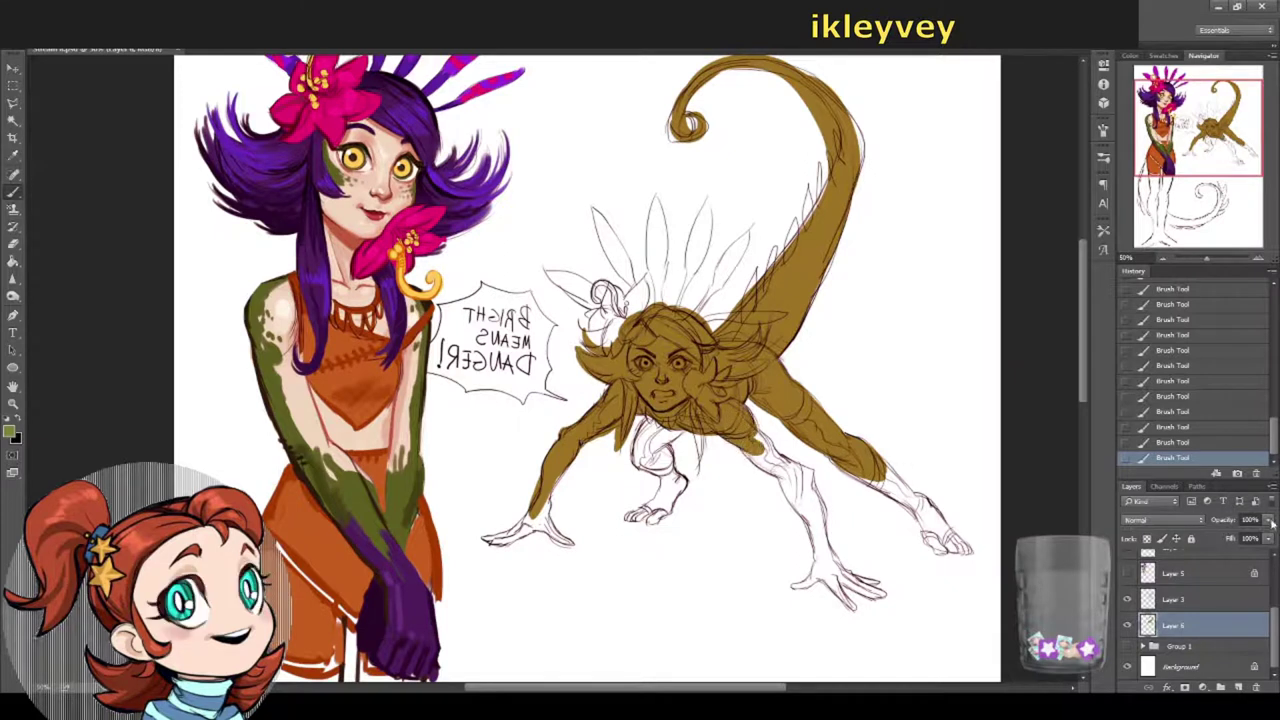
# Step: Set the base colour layer's opacity to 76% and block in the near upper arm and the bent leg
pyautogui.moveTo(1267, 519); pyautogui.dragTo(1250, 535)
pyautogui.moveTo(736, 426); pyautogui.dragTo(768, 464)
pyautogui.moveTo(750, 426); pyautogui.dragTo(786, 466)
pyautogui.moveTo(770, 436); pyautogui.dragTo(784, 456)
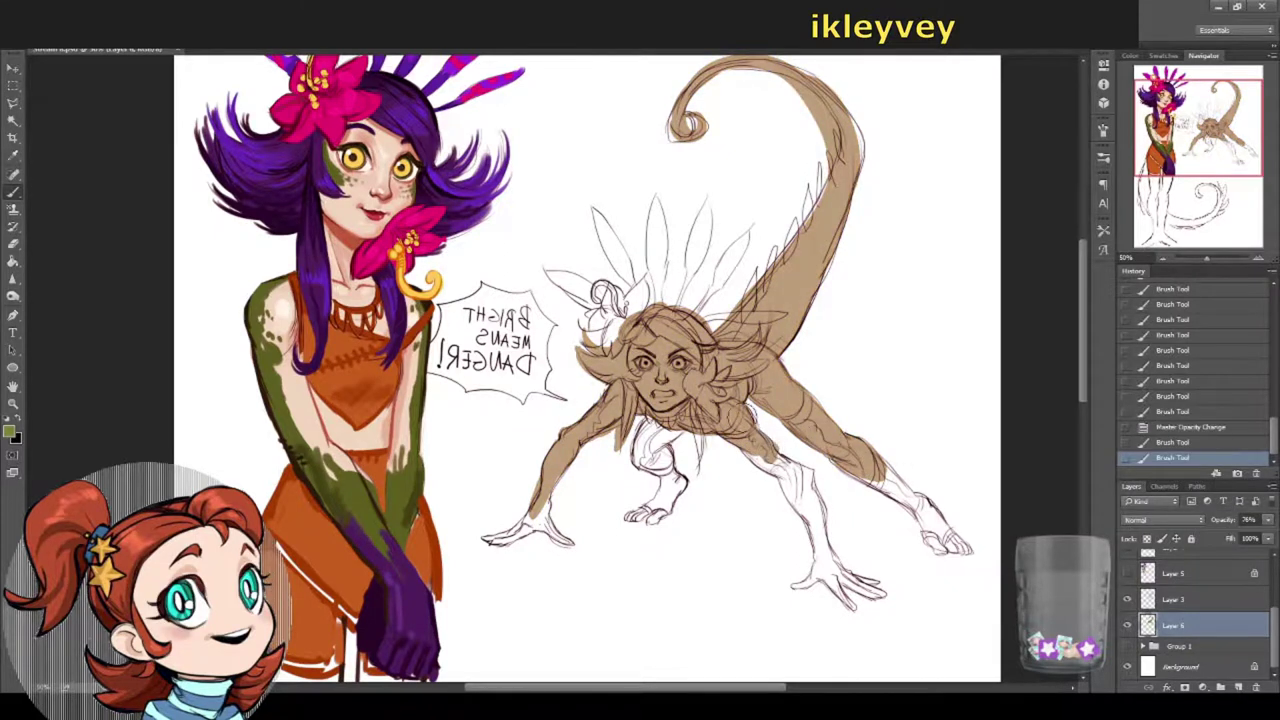
pyautogui.moveTo(730, 410); pyautogui.dragTo(764, 436)
pyautogui.moveTo(668, 428)
pyautogui.mouseDown()
pyautogui.moveTo(648, 464)
pyautogui.moveTo(684, 432)
pyautogui.moveTo(630, 478)
pyautogui.mouseUp()
# Step: Block in the flower on the crouching figure's hair and the fan of feathers above the head
pyautogui.moveTo(590, 312); pyautogui.dragTo(624, 348)
pyautogui.moveTo(584, 306)
pyautogui.mouseDown()
pyautogui.moveTo(622, 328)
pyautogui.moveTo(650, 318)
pyautogui.mouseUp()
pyautogui.moveTo(624, 272); pyautogui.dragTo(658, 314)
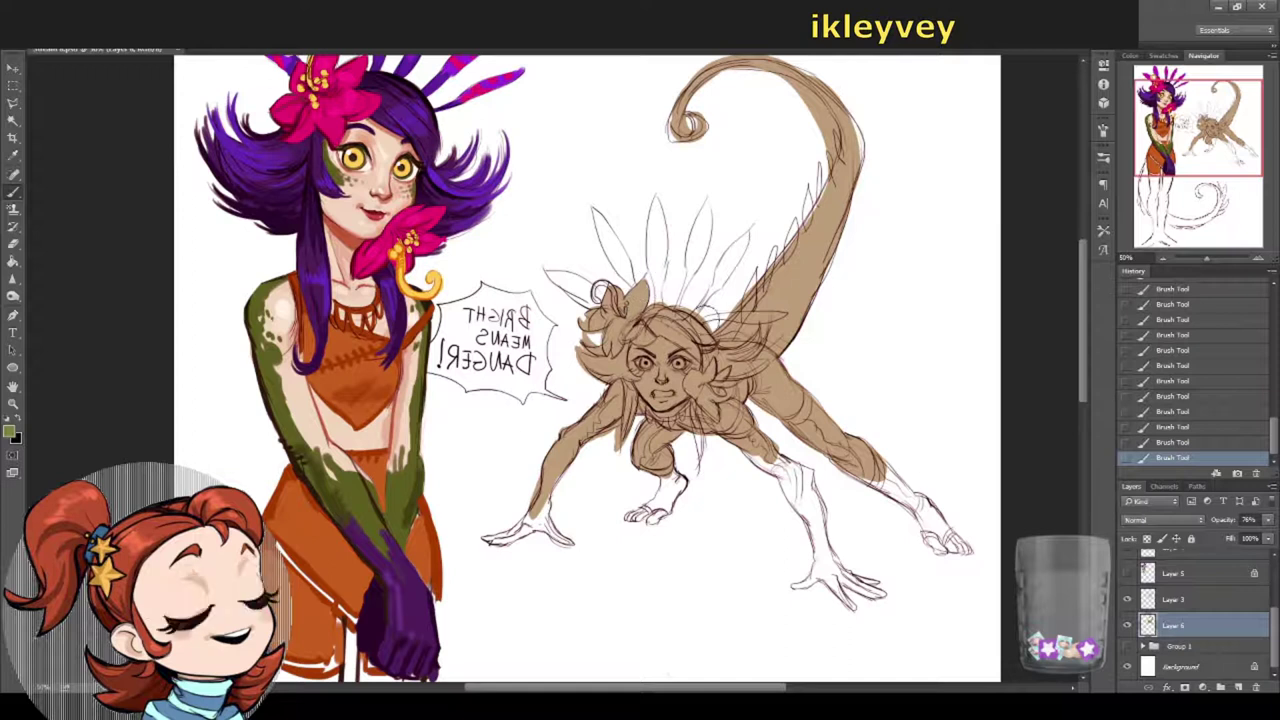
pyautogui.moveTo(736, 278)
pyautogui.mouseDown()
pyautogui.moveTo(722, 306)
pyautogui.moveTo(740, 243)
pyautogui.moveTo(736, 278)
pyautogui.mouseUp()
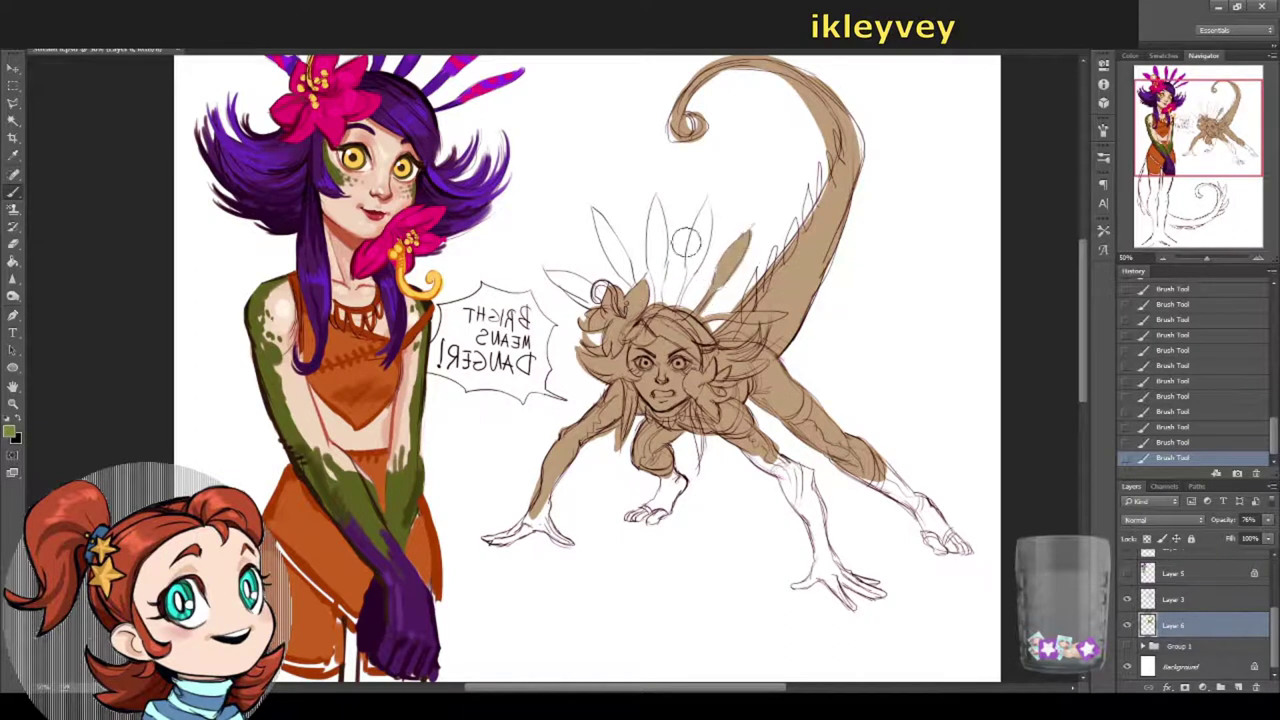
pyautogui.moveTo(706, 202)
pyautogui.mouseDown()
pyautogui.moveTo(696, 286)
pyautogui.moveTo(676, 300)
pyautogui.moveTo(660, 224)
pyautogui.moveTo(662, 300)
pyautogui.mouseUp()
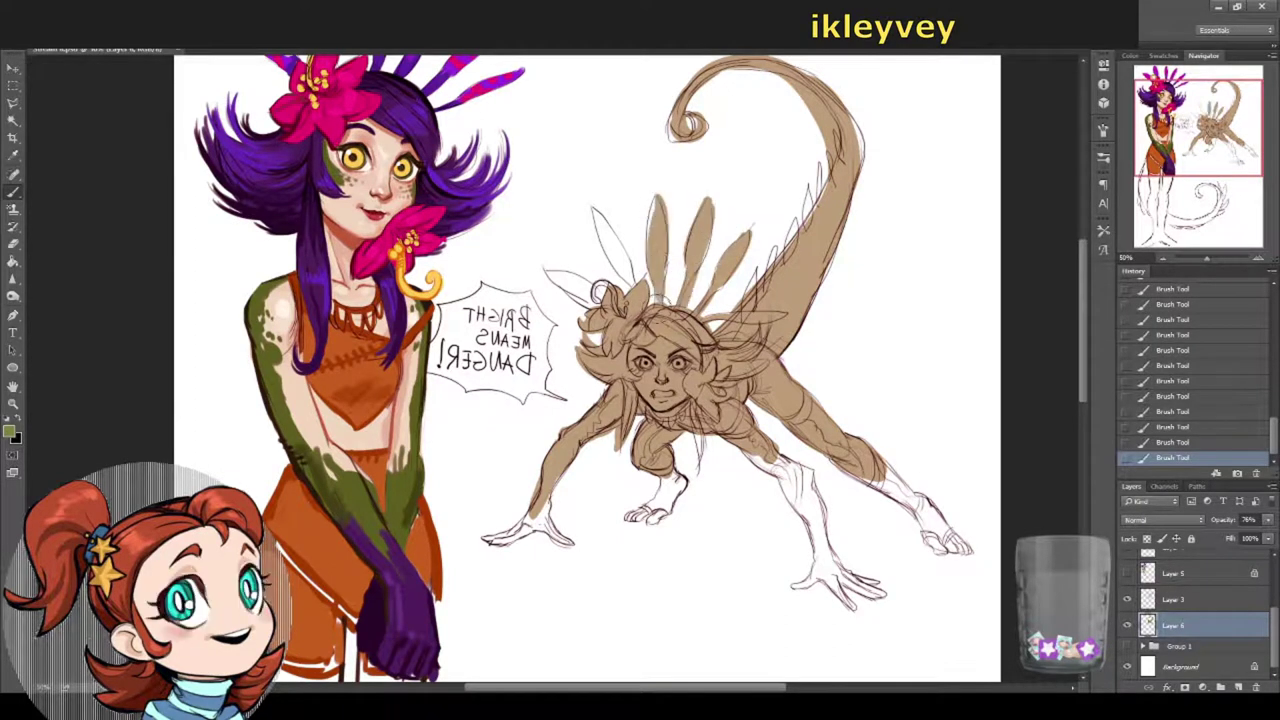
pyautogui.moveTo(662, 238); pyautogui.dragTo(668, 302)
pyautogui.moveTo(600, 208); pyautogui.dragTo(632, 288)
pyautogui.moveTo(548, 270); pyautogui.dragTo(606, 300)
# Step: Block in the far hand's fingers and the bent leg's foot with an adjusted brush
pyautogui.rightClick(585, 478)
pyautogui.press('Return')
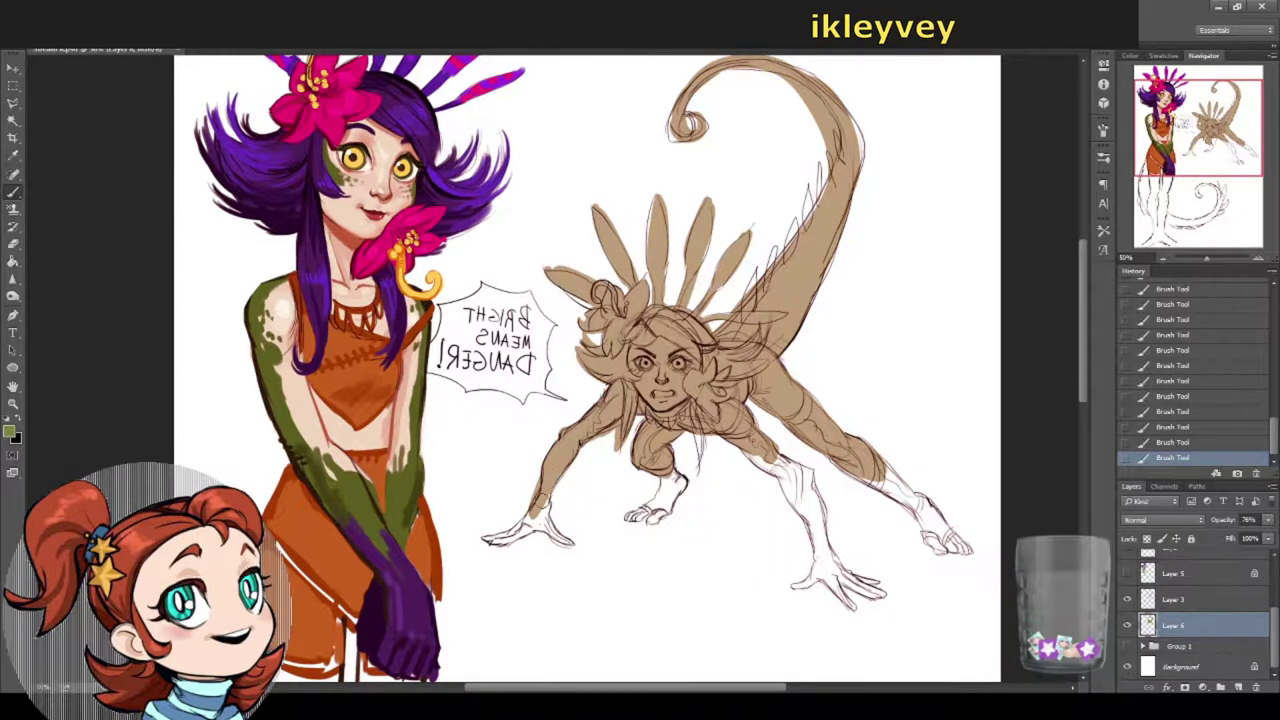
pyautogui.moveTo(490, 540); pyautogui.dragTo(532, 526)
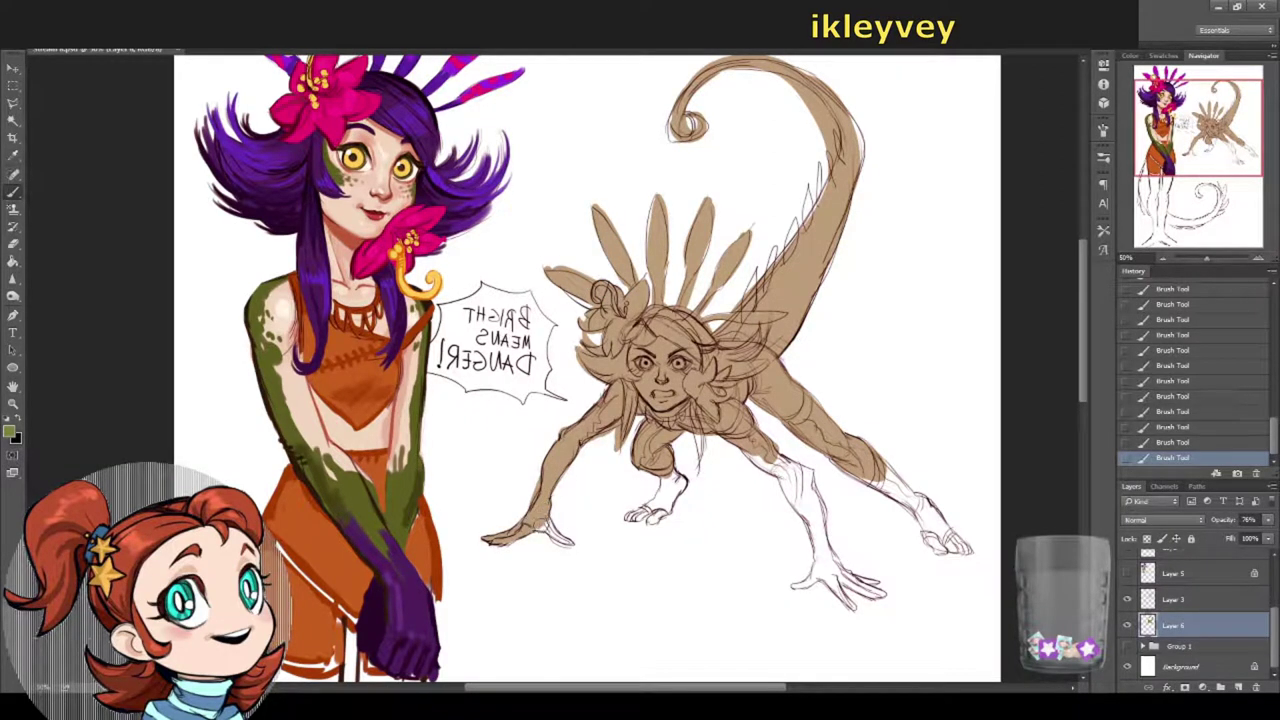
pyautogui.moveTo(655, 505)
pyautogui.mouseDown()
pyautogui.moveTo(632, 520)
pyautogui.moveTo(666, 493)
pyautogui.mouseUp()
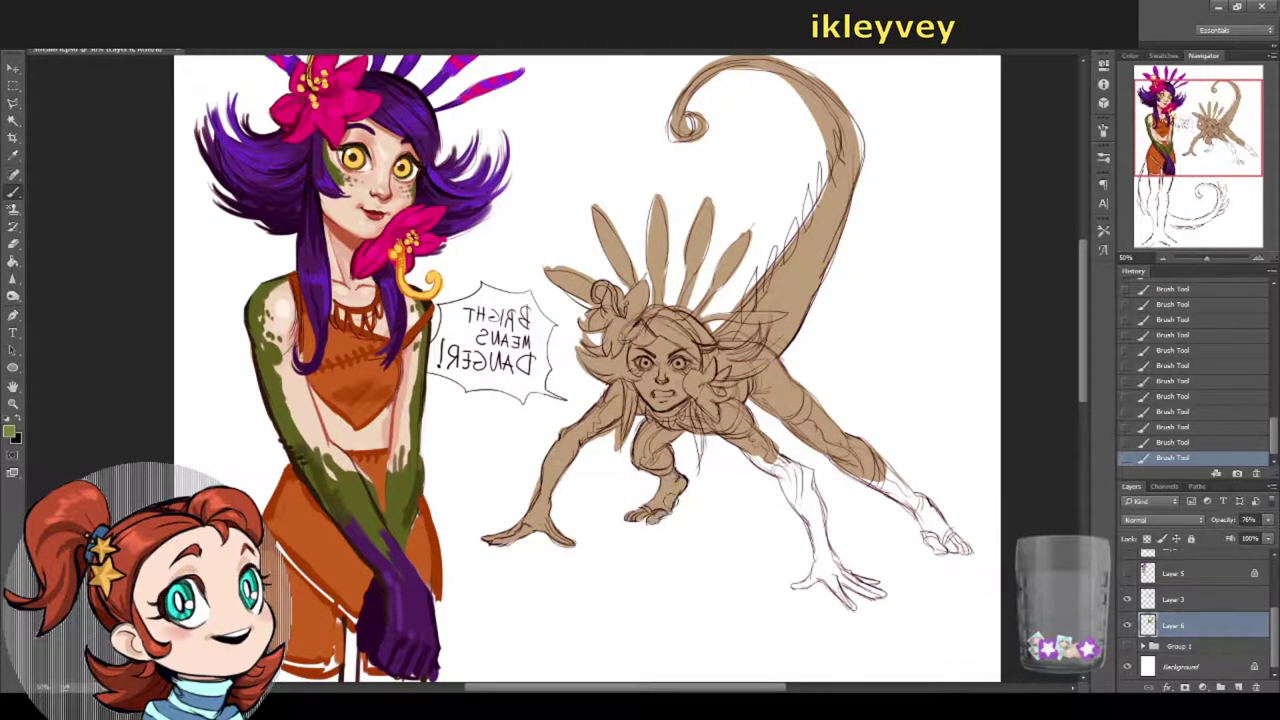
# Step: Erase stray base colour, and block in the near forearm, hand and splayed fingers
pyautogui.hscroll(4, 593, 434)
pyautogui.press('e')
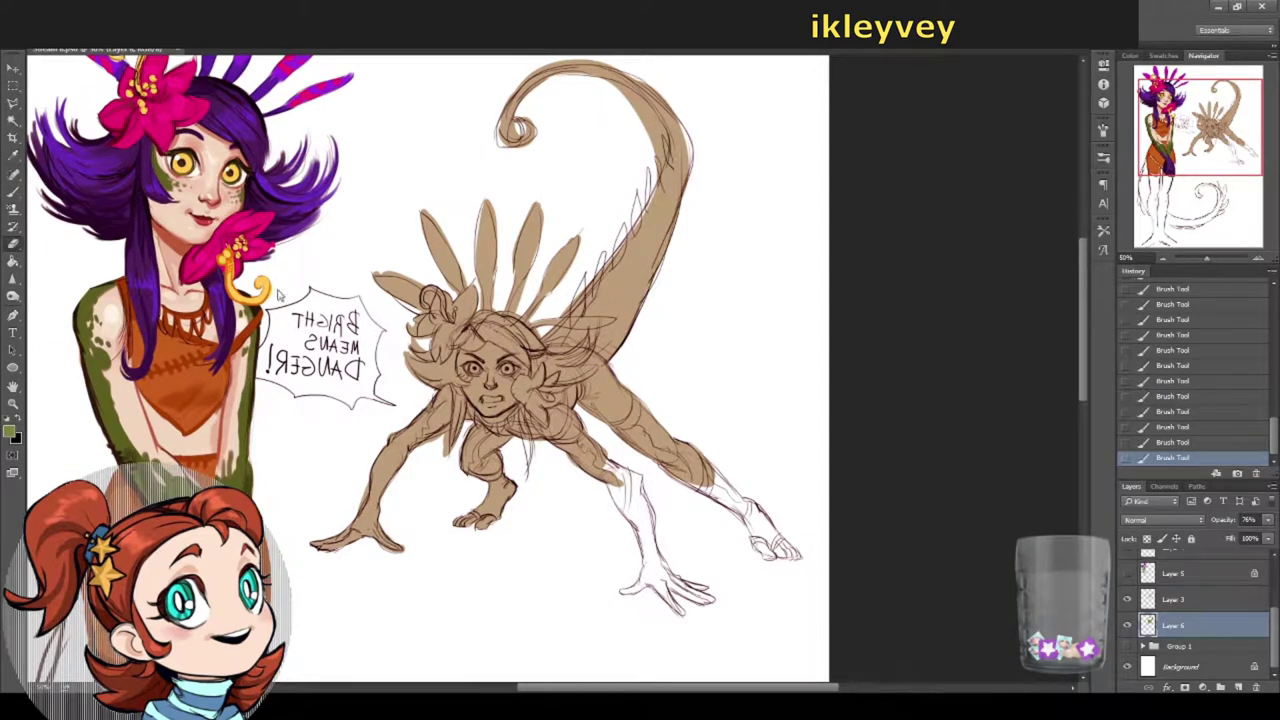
pyautogui.press('b')
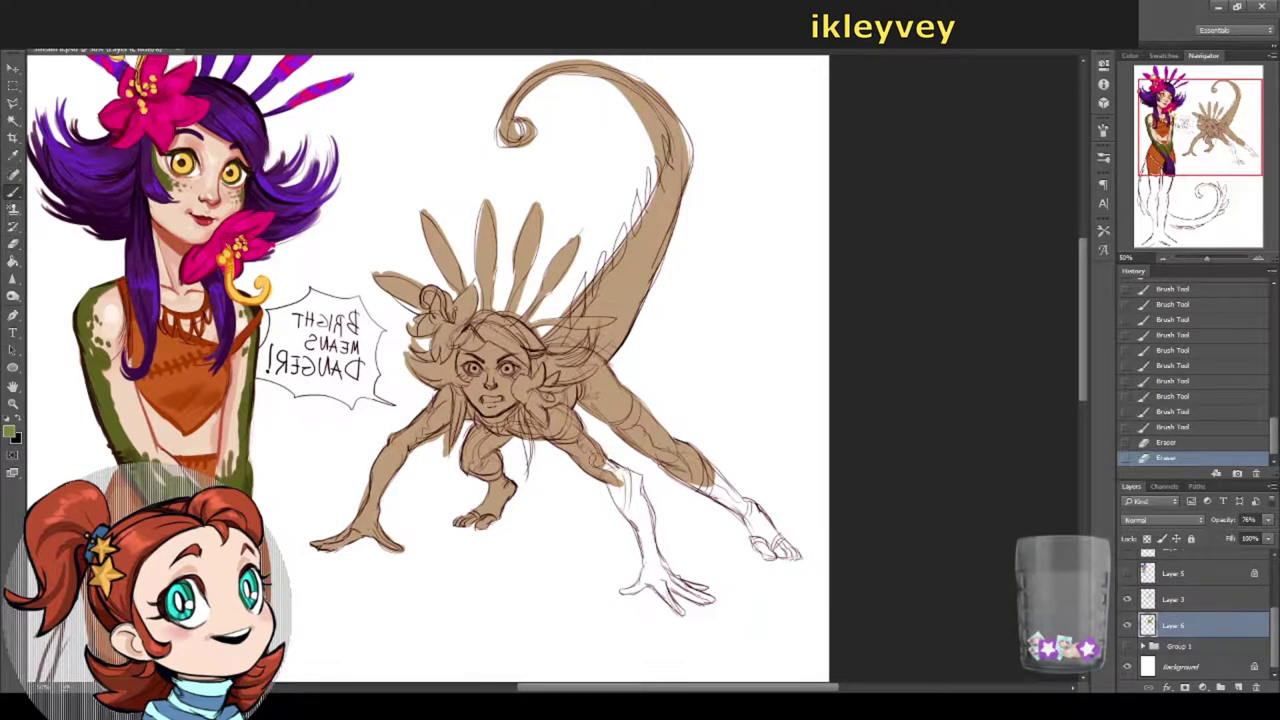
pyautogui.moveTo(592, 456)
pyautogui.mouseDown()
pyautogui.moveTo(630, 486)
pyautogui.moveTo(640, 526)
pyautogui.mouseUp()
pyautogui.moveTo(608, 488); pyautogui.dragTo(648, 540)
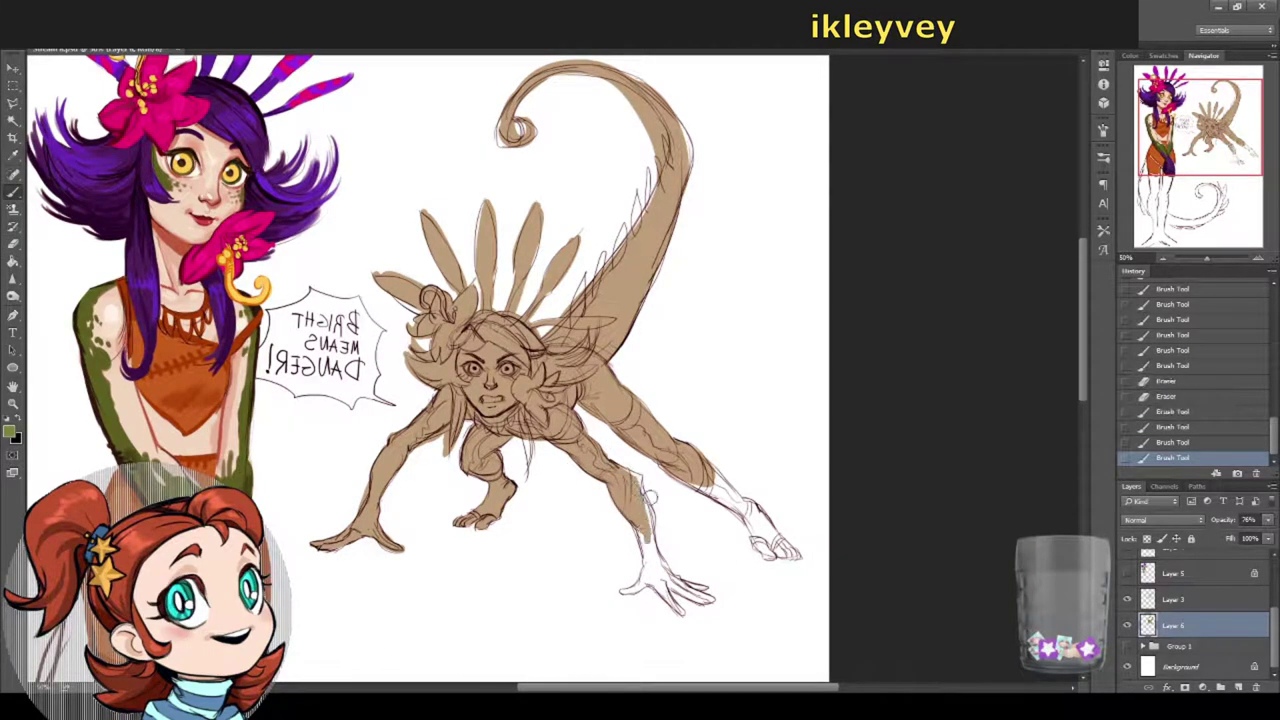
pyautogui.moveTo(642, 490)
pyautogui.mouseDown()
pyautogui.moveTo(656, 504)
pyautogui.moveTo(642, 486)
pyautogui.moveTo(654, 546)
pyautogui.mouseUp()
pyautogui.moveTo(634, 526); pyautogui.dragTo(658, 570)
pyautogui.moveTo(642, 536)
pyautogui.mouseDown()
pyautogui.moveTo(660, 578)
pyautogui.moveTo(646, 598)
pyautogui.moveTo(688, 620)
pyautogui.mouseUp()
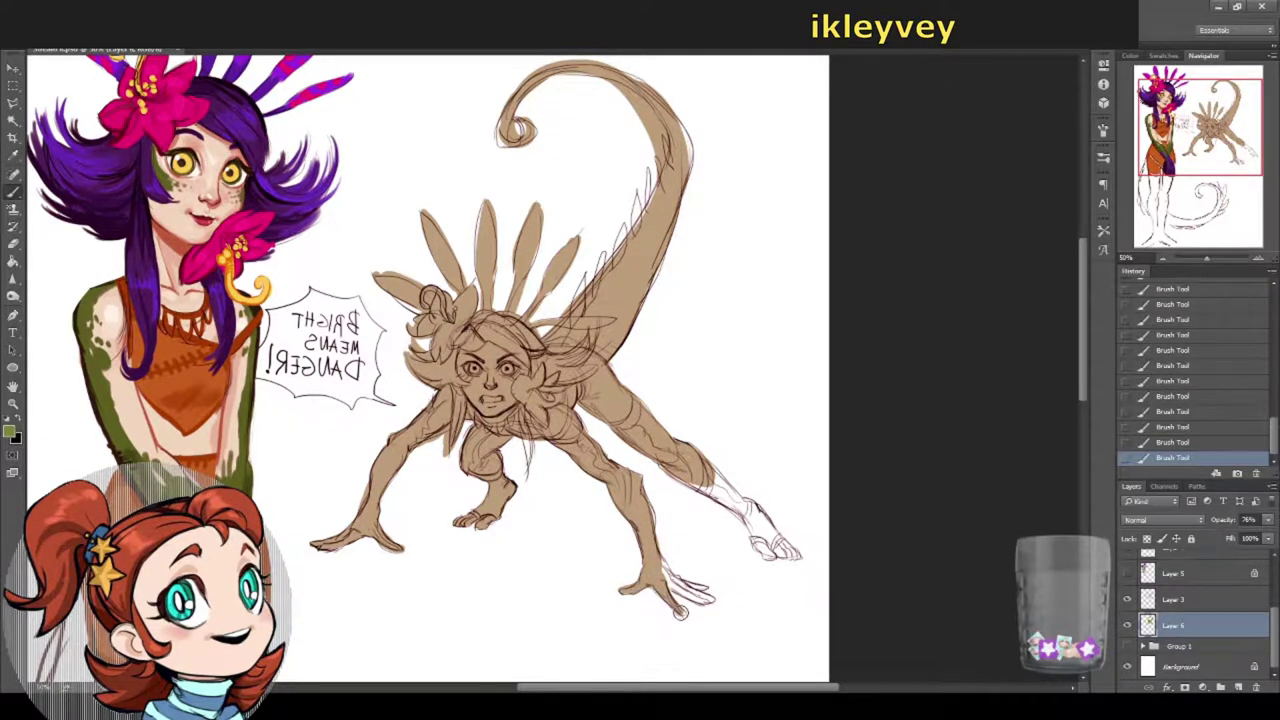
pyautogui.moveTo(672, 576); pyautogui.dragTo(700, 602)
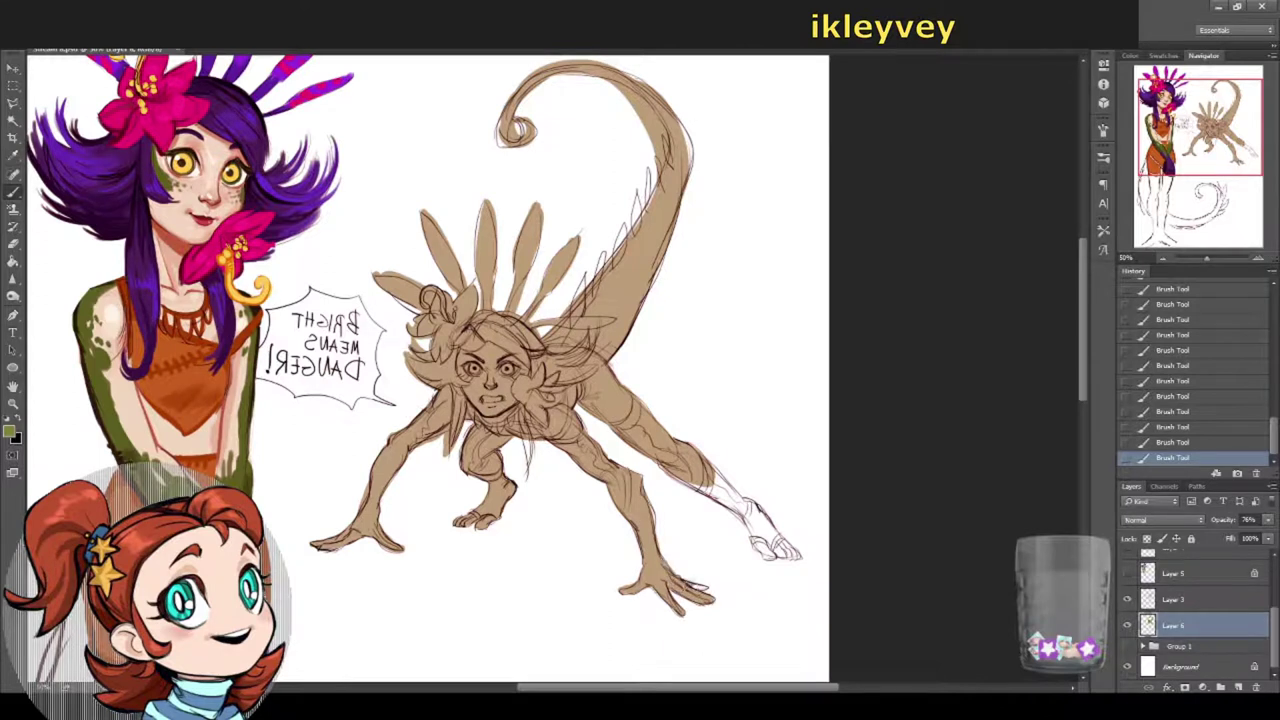
# Step: Block in the outstretched leg's shin, foot and toes, and the spines along the tail
pyautogui.moveTo(656, 452); pyautogui.dragTo(746, 512)
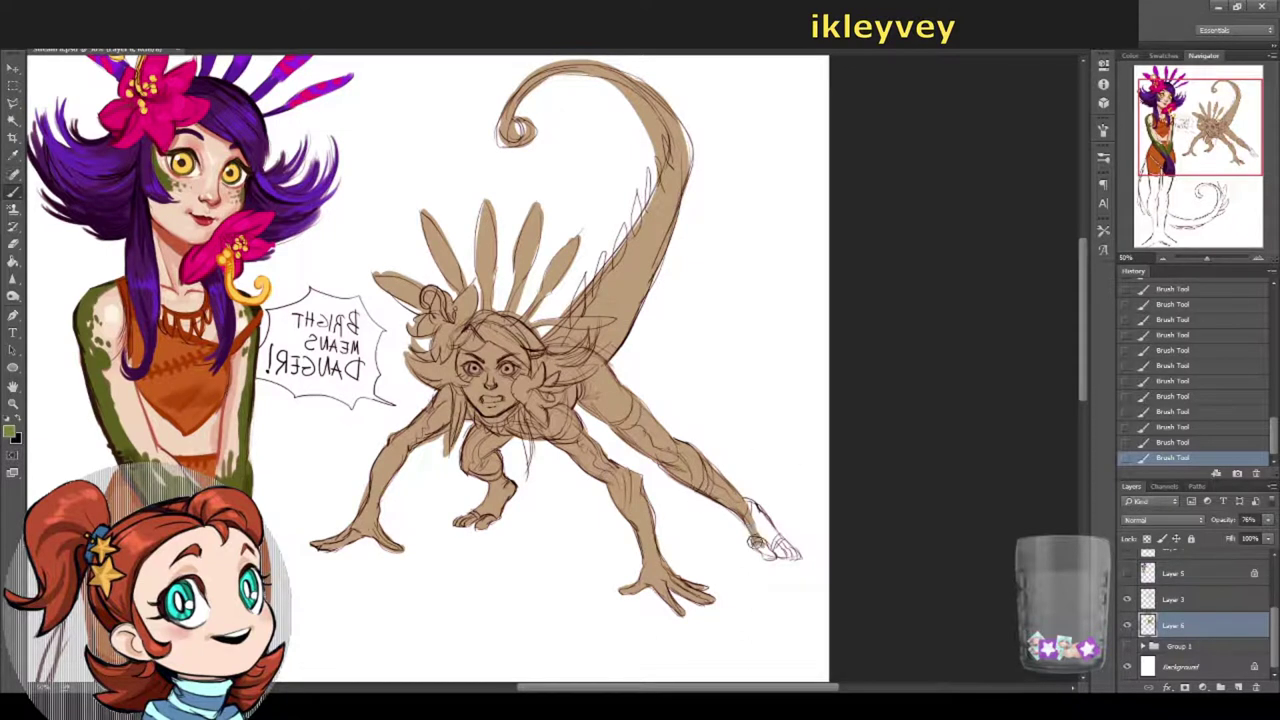
pyautogui.moveTo(748, 502); pyautogui.dragTo(770, 560)
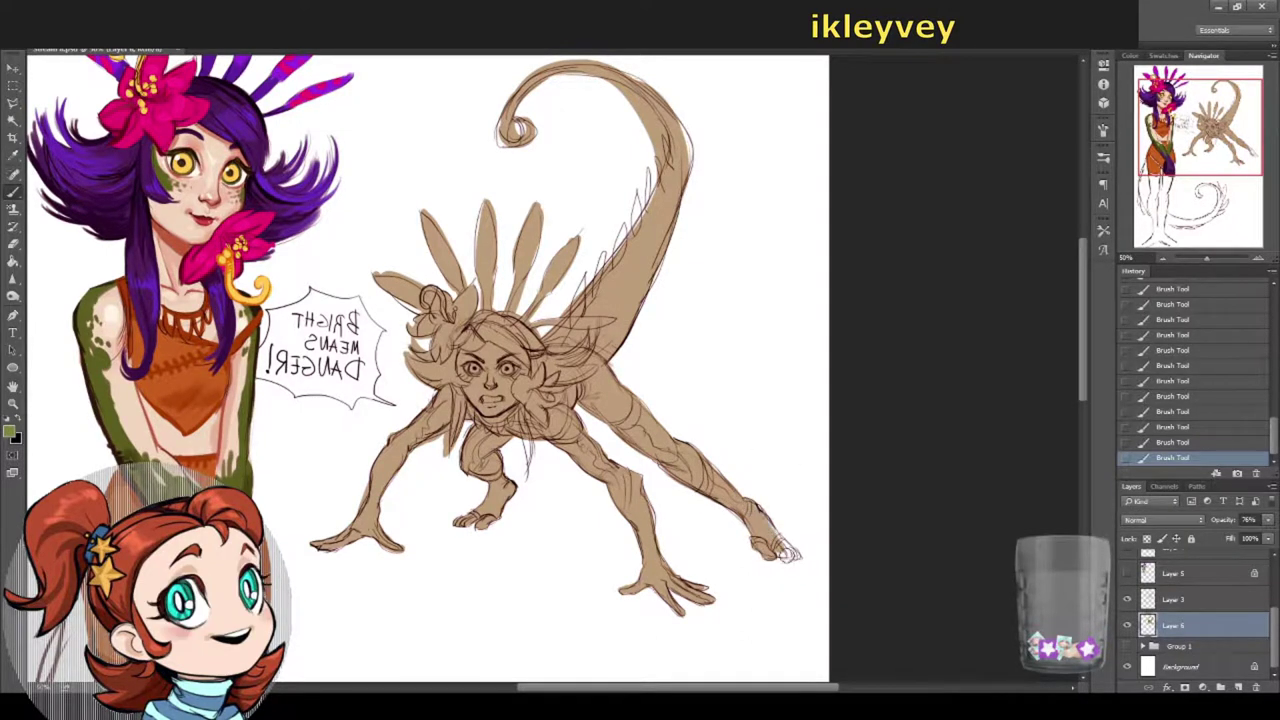
pyautogui.moveTo(714, 466); pyautogui.dragTo(760, 496)
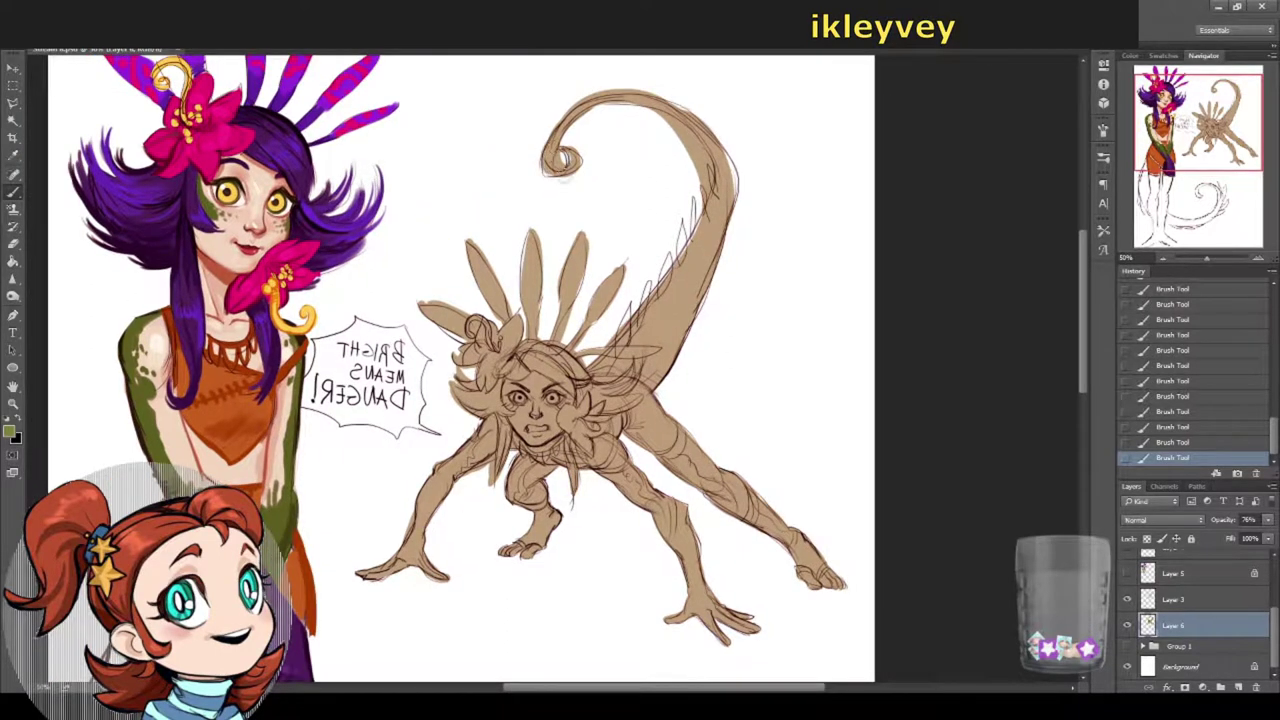
pyautogui.moveTo(624, 322)
pyautogui.mouseDown()
pyautogui.moveTo(664, 280)
pyautogui.moveTo(701, 275)
pyautogui.mouseUp()
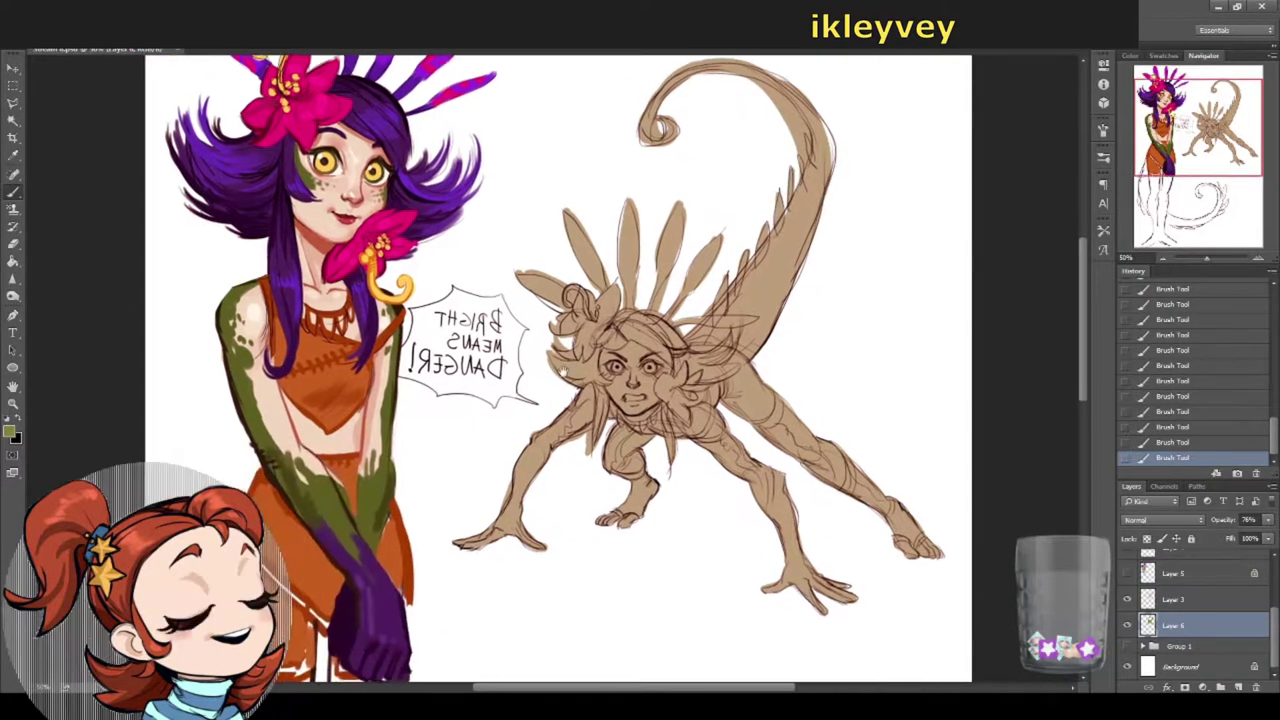
# Step: Create a new layer beneath Layer 4 copy and block in the standing figure's tail with green along its curve and spiral tip
pyautogui.scroll(-2, 469, 376)
pyautogui.scroll(-1, 469, 376)
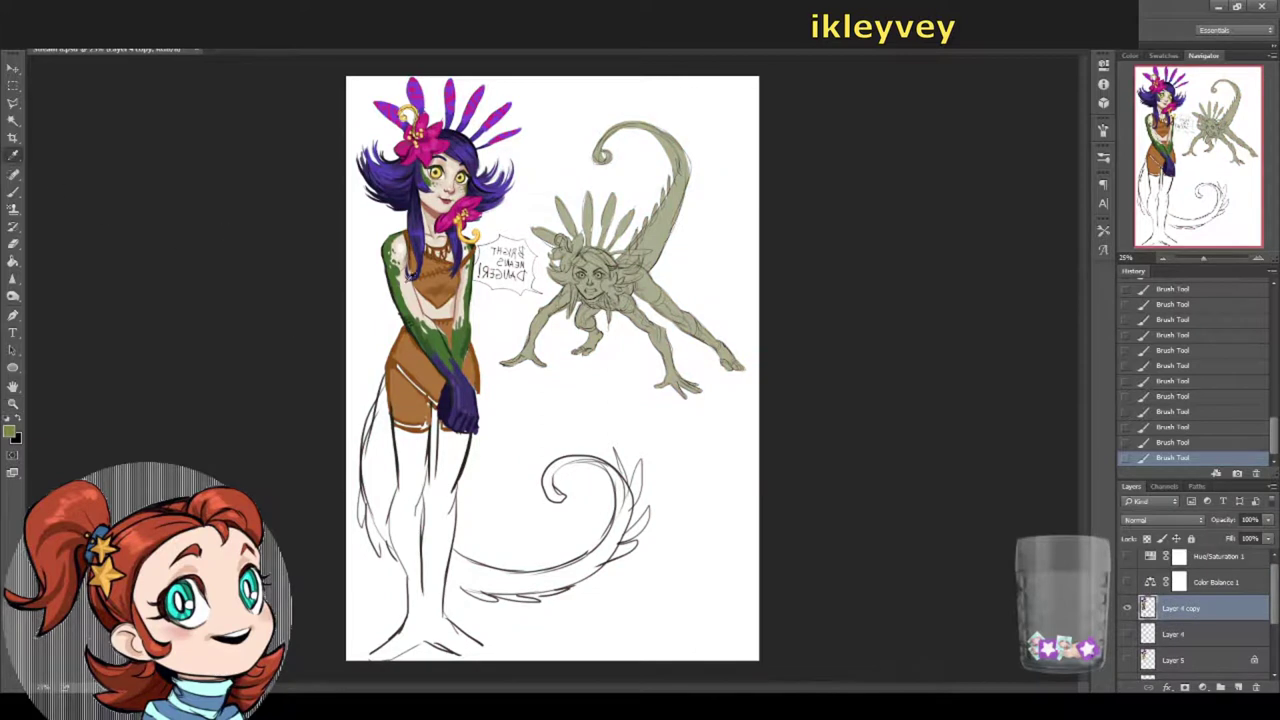
pyautogui.hotkey('ctrl', 'shift', 'alt', 'n')
pyautogui.rightClick(452, 367)
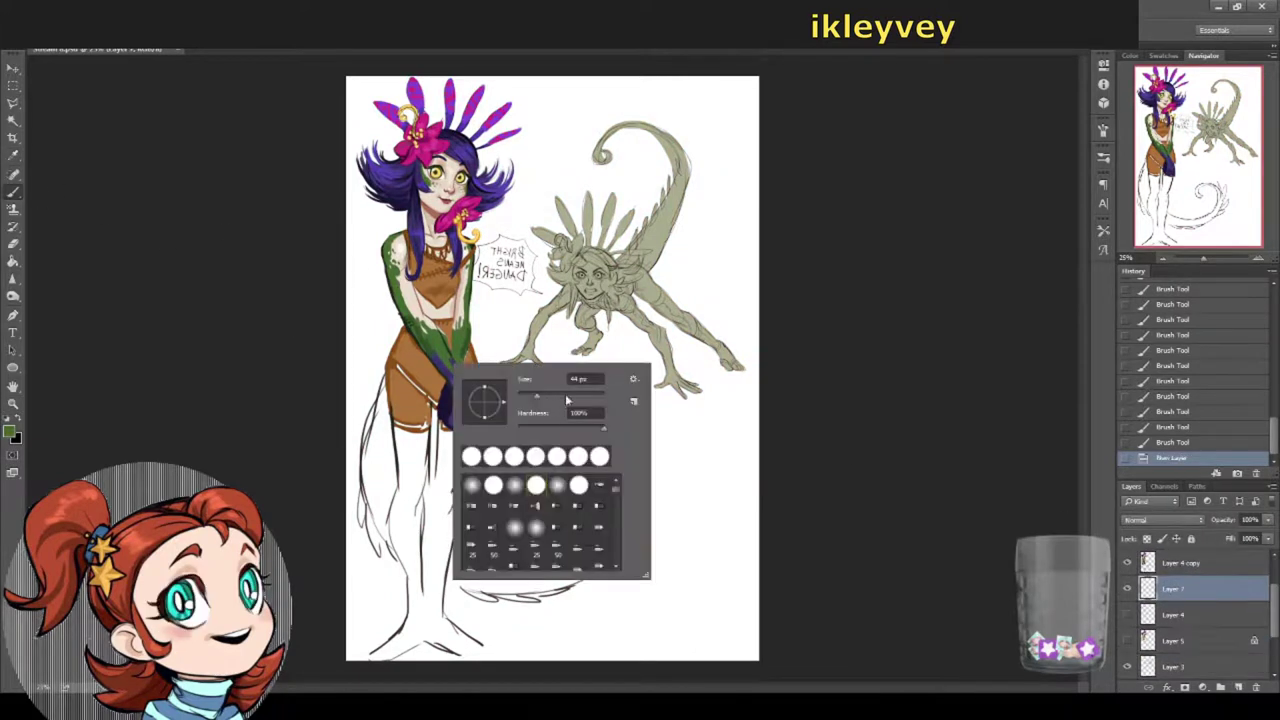
pyautogui.moveTo(380, 382); pyautogui.dragTo(384, 490)
pyautogui.moveTo(386, 430)
pyautogui.mouseDown()
pyautogui.moveTo(405, 560)
pyautogui.moveTo(525, 590)
pyautogui.mouseUp()
pyautogui.moveTo(558, 495)
pyautogui.mouseDown()
pyautogui.moveTo(580, 452)
pyautogui.moveTo(628, 520)
pyautogui.mouseUp()
pyautogui.moveTo(410, 535); pyautogui.dragTo(580, 575)
pyautogui.hotkey('ctrl', 'z')
# Step: Fill the remaining lower curve of the standing figure's tail with green using a 79 px round brush preset
pyautogui.click(1103, 157)
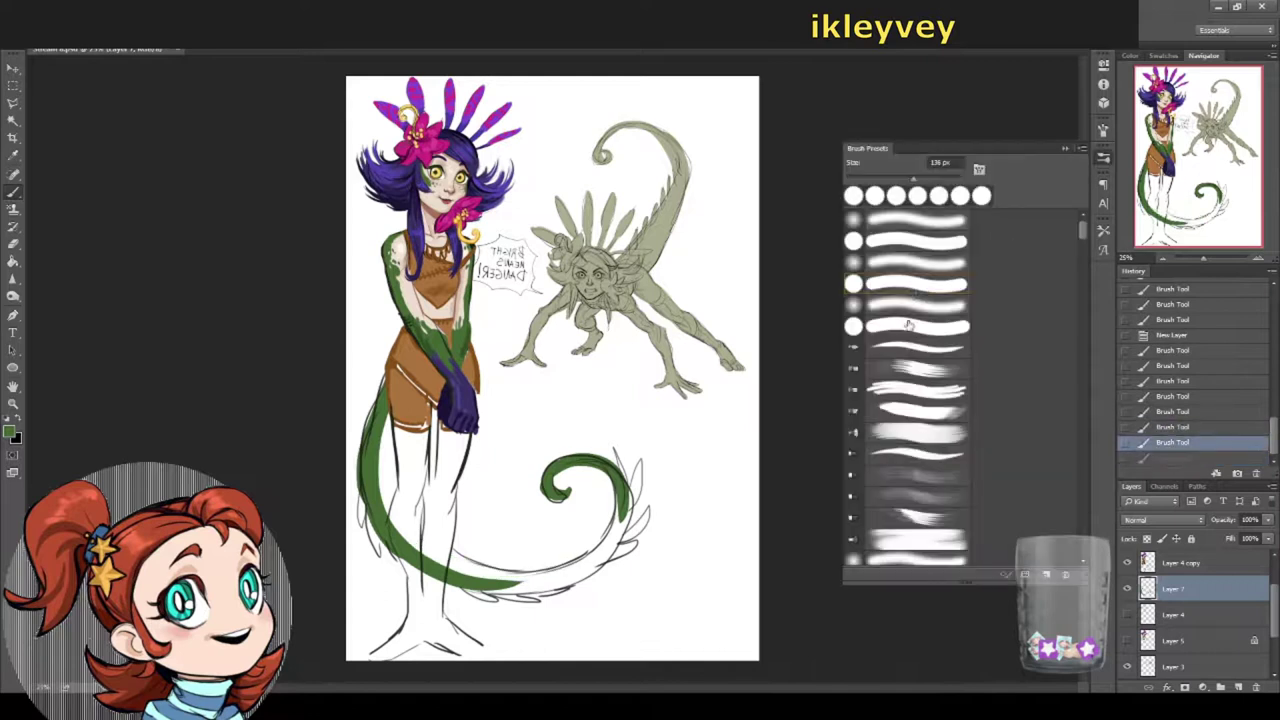
pyautogui.rightClick(652, 480)
pyautogui.moveTo(430, 550)
pyautogui.mouseDown()
pyautogui.moveTo(520, 585)
pyautogui.moveTo(586, 580)
pyautogui.moveTo(626, 500)
pyautogui.mouseUp()
pyautogui.press('Escape')
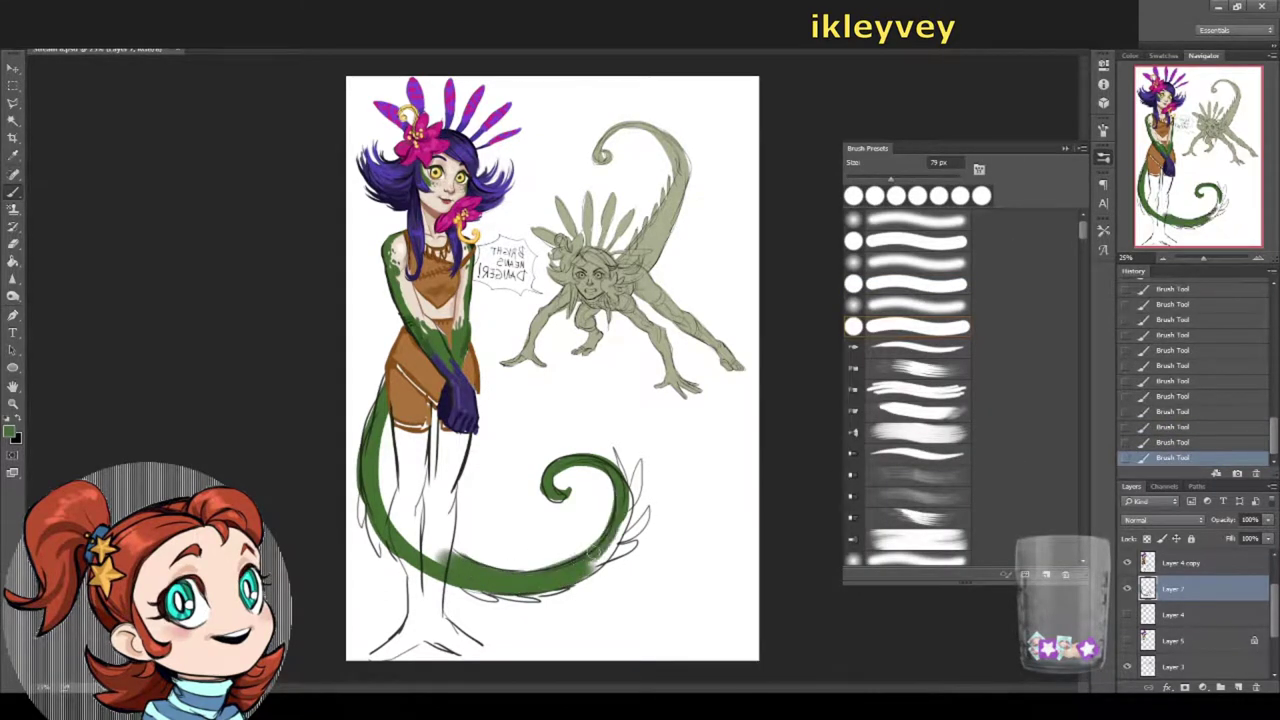
pyautogui.moveTo(592, 570); pyautogui.dragTo(617, 527)
# Step: Paint green onto the standing figure's thigh, and purple sampled from the hair beside the thigh and on the tail's spiral tip
pyautogui.moveTo(411, 485); pyautogui.dragTo(404, 451)
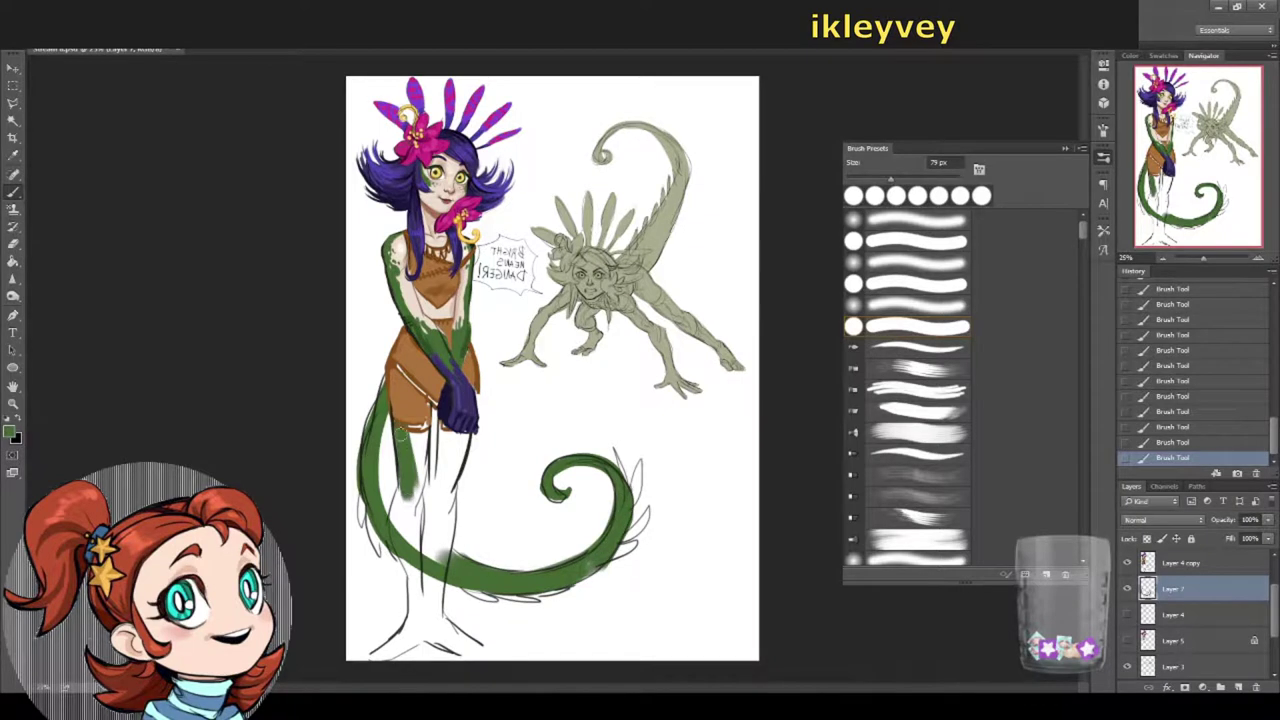
pyautogui.keyDown('alt'); pyautogui.click(416, 236); pyautogui.keyUp('alt')
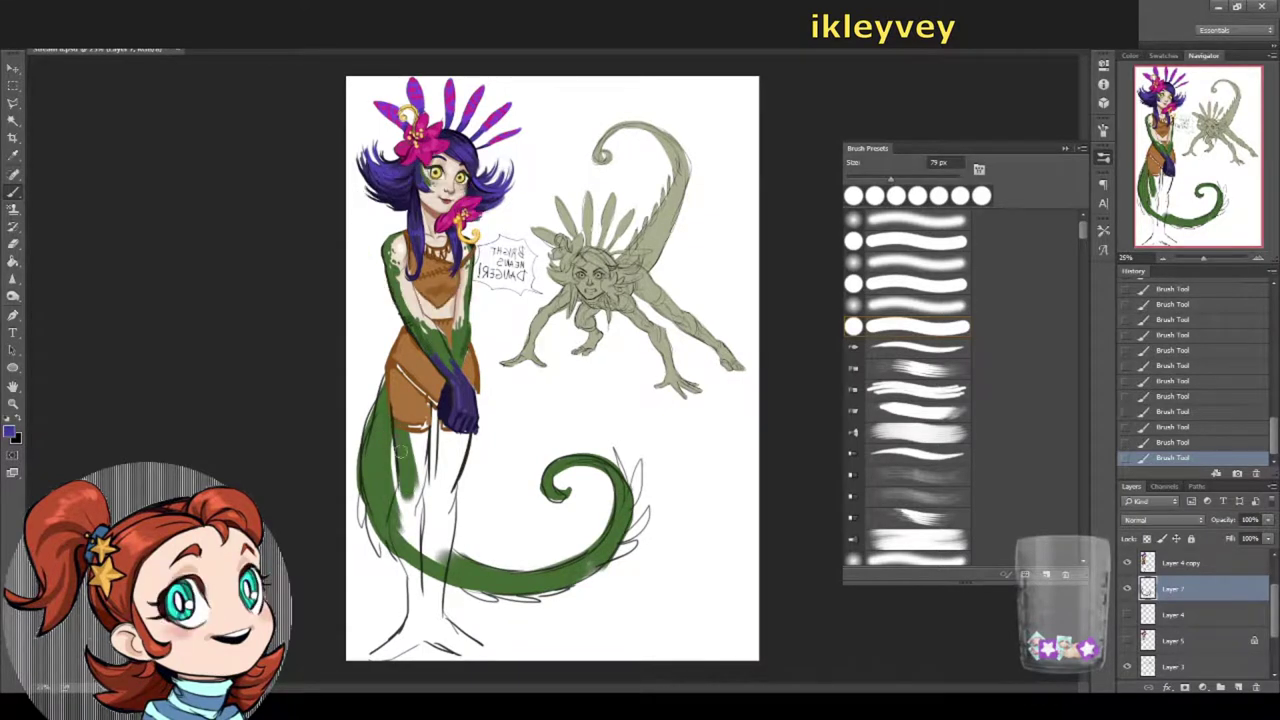
pyautogui.moveTo(400, 428); pyautogui.dragTo(392, 508)
pyautogui.moveTo(562, 500)
pyautogui.mouseDown()
pyautogui.moveTo(545, 475)
pyautogui.moveTo(598, 462)
pyautogui.moveTo(620, 490)
pyautogui.mouseUp()
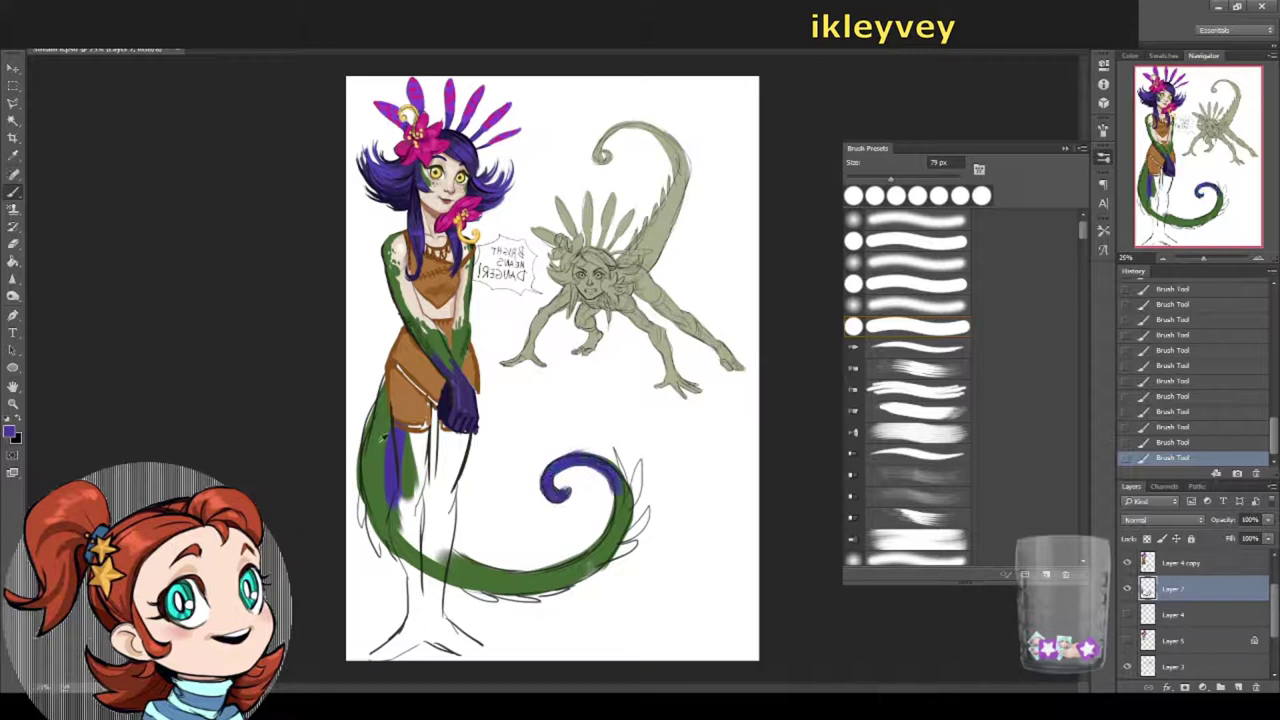
# Step: Block in both of the standing figure's legs and feet with the sampled green
pyautogui.keyDown('alt'); pyautogui.click(402, 444); pyautogui.keyUp('alt')
pyautogui.moveTo(412, 483); pyautogui.dragTo(406, 615)
pyautogui.moveTo(460, 430)
pyautogui.mouseDown()
pyautogui.moveTo(428, 600)
pyautogui.moveTo(430, 500)
pyautogui.moveTo(416, 605)
pyautogui.moveTo(392, 648)
pyautogui.moveTo(417, 633)
pyautogui.mouseUp()
pyautogui.moveTo(425, 632); pyautogui.dragTo(470, 650)
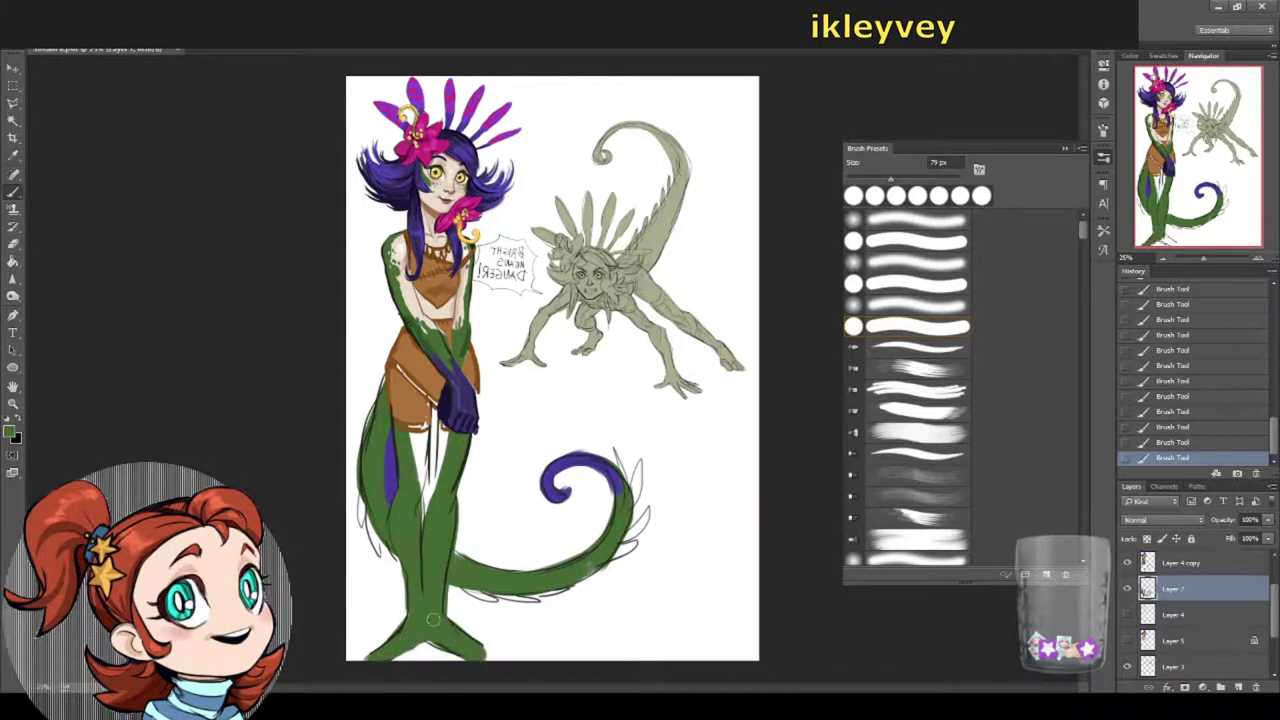
# Step: Paint the inner thighs below the shorts in skin tone with a green strip between them, undoing the last stray stroke
pyautogui.keyDown('alt'); pyautogui.click(449, 277); pyautogui.keyUp('alt')
pyautogui.moveTo(420, 495); pyautogui.dragTo(440, 410)
pyautogui.keyDown('alt'); pyautogui.click(464, 463); pyautogui.keyUp('alt')
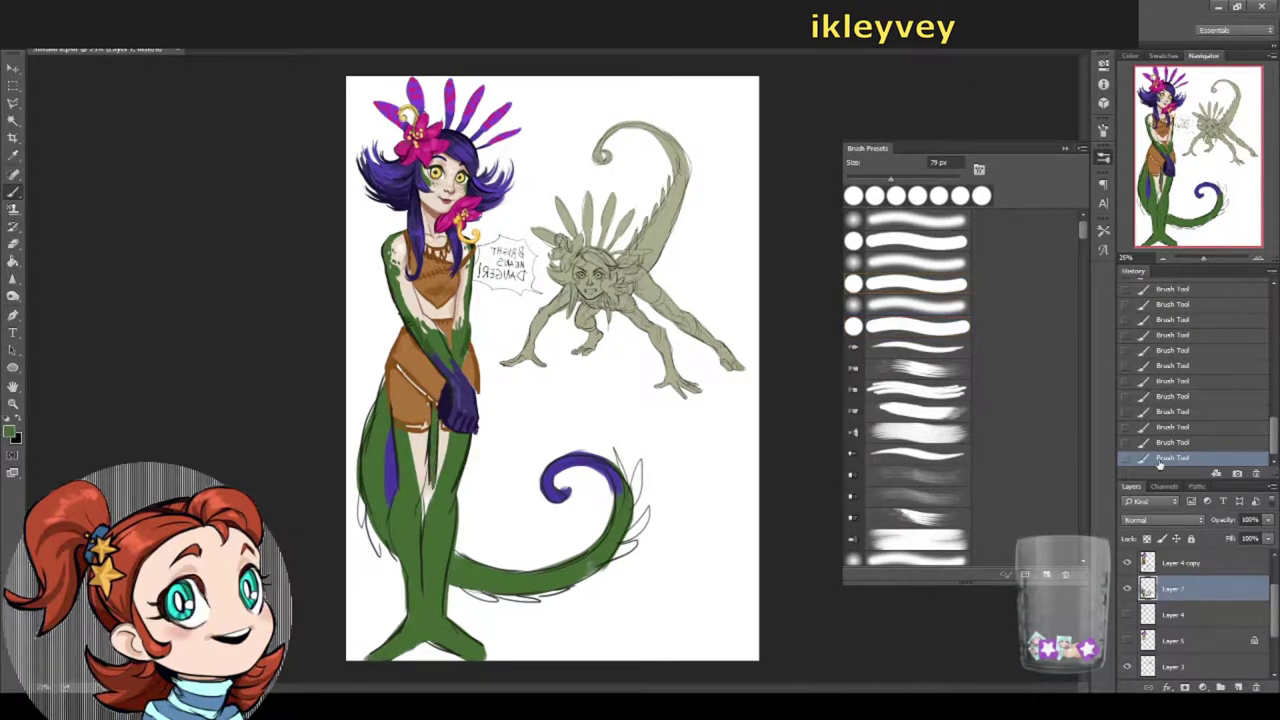
pyautogui.hotkey('ctrl', 'z')
# Step: Paint the standing figure's shins and feet with orange-brown sampled from the shorts, adding darker brown accents
pyautogui.keyDown('alt'); pyautogui.click(432, 432); pyautogui.keyUp('alt')
pyautogui.moveTo(408, 550)
pyautogui.mouseDown()
pyautogui.moveTo(420, 596)
pyautogui.moveTo(392, 644)
pyautogui.mouseUp()
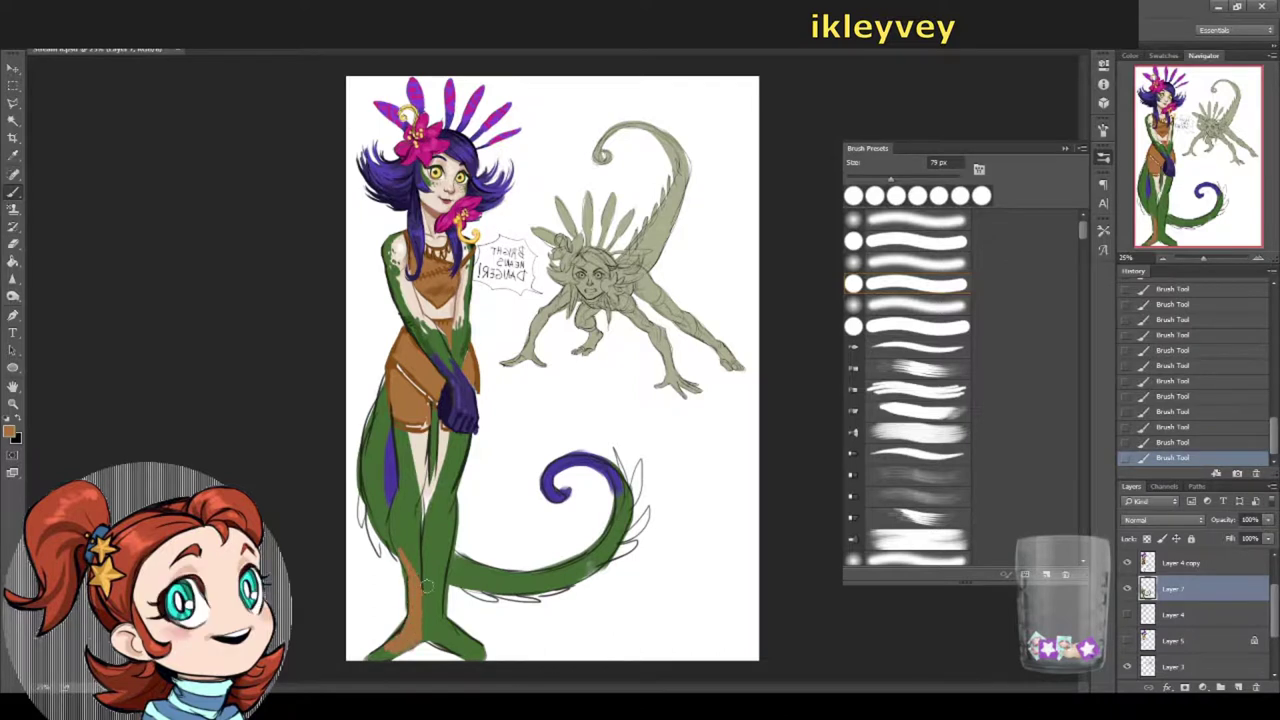
pyautogui.moveTo(440, 555)
pyautogui.mouseDown()
pyautogui.moveTo(422, 620)
pyautogui.moveTo(456, 650)
pyautogui.moveTo(426, 638)
pyautogui.mouseUp()
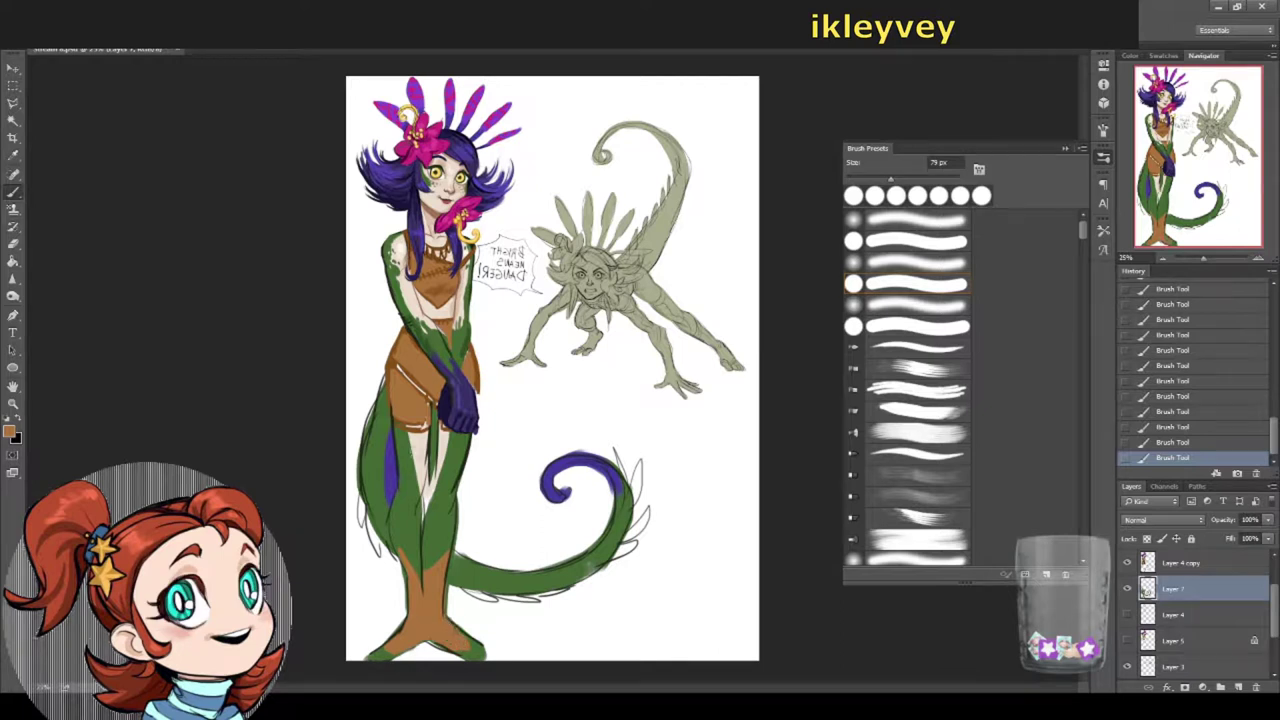
pyautogui.moveTo(430, 562)
pyautogui.mouseDown()
pyautogui.moveTo(425, 624)
pyautogui.moveTo(410, 645)
pyautogui.moveTo(466, 640)
pyautogui.mouseUp()
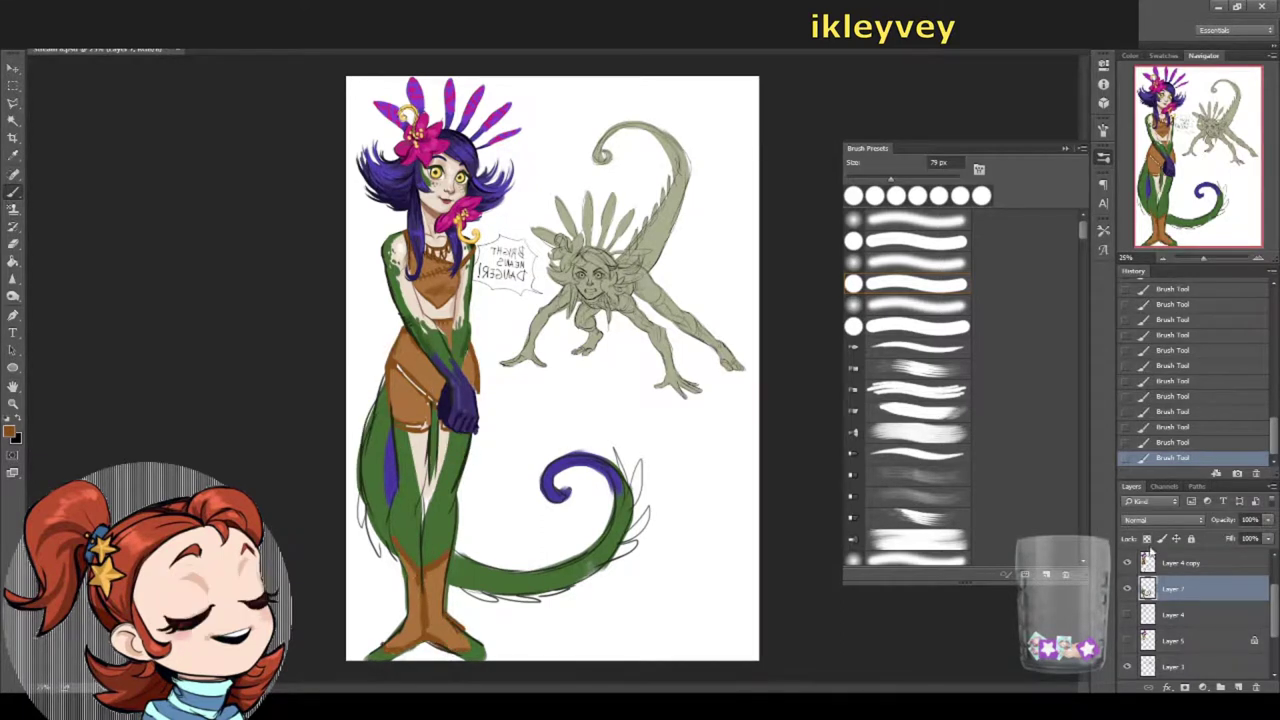
# Step: Lock the layer's transparent pixels and apply a darkening gradient from the feet up to the hips
pyautogui.press('/')
pyautogui.click(13, 260)
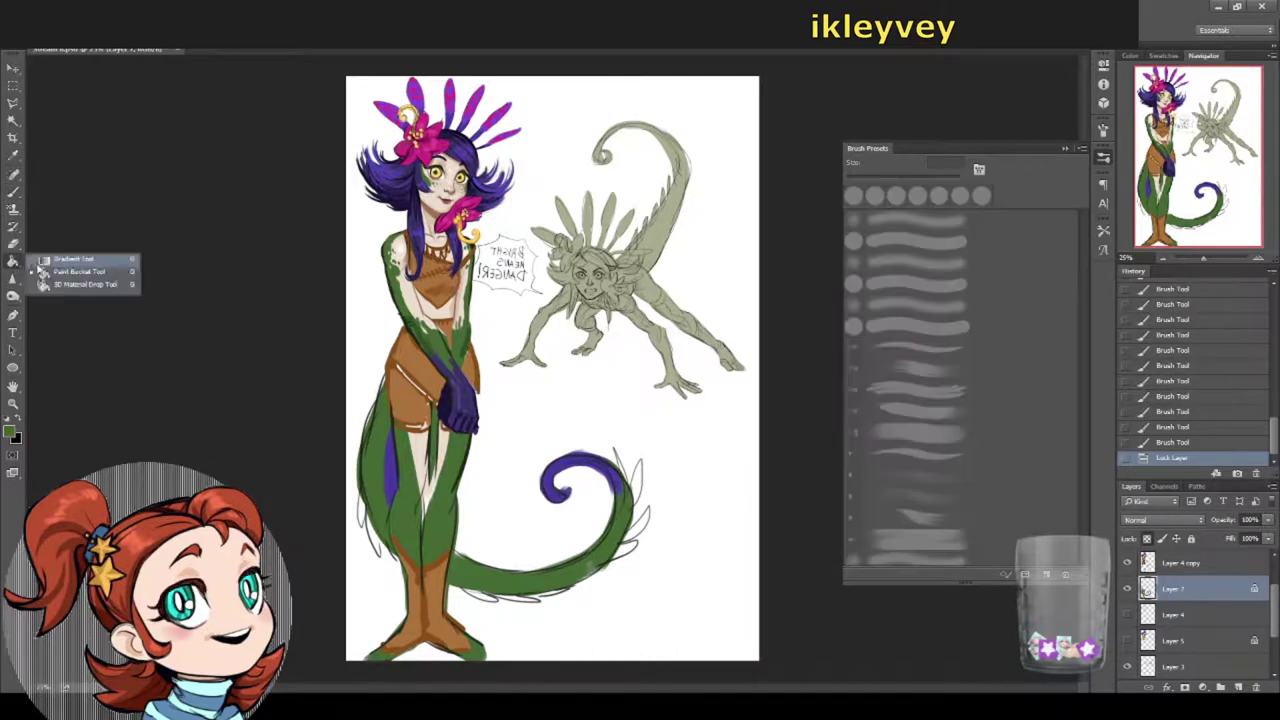
pyautogui.click(70, 277)
pyautogui.click(270, 40)
pyautogui.click(270, 82)
pyautogui.moveTo(426, 662); pyautogui.dragTo(466, 400)
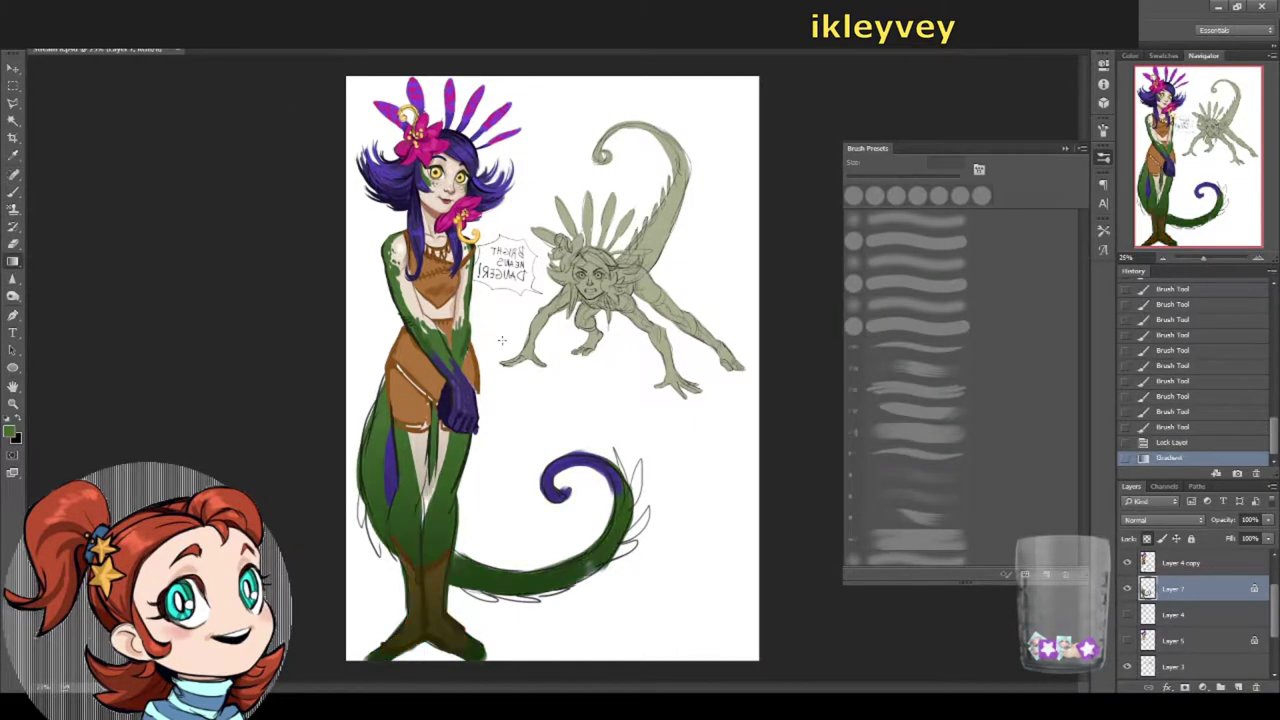
# Step: Replace the leg gradient with one in grey-green 5d625b from the feet up to the hips and unlock the layer's transparent pixels
pyautogui.click(1170, 442)
pyautogui.click(11, 430)
pyautogui.click(466, 408)
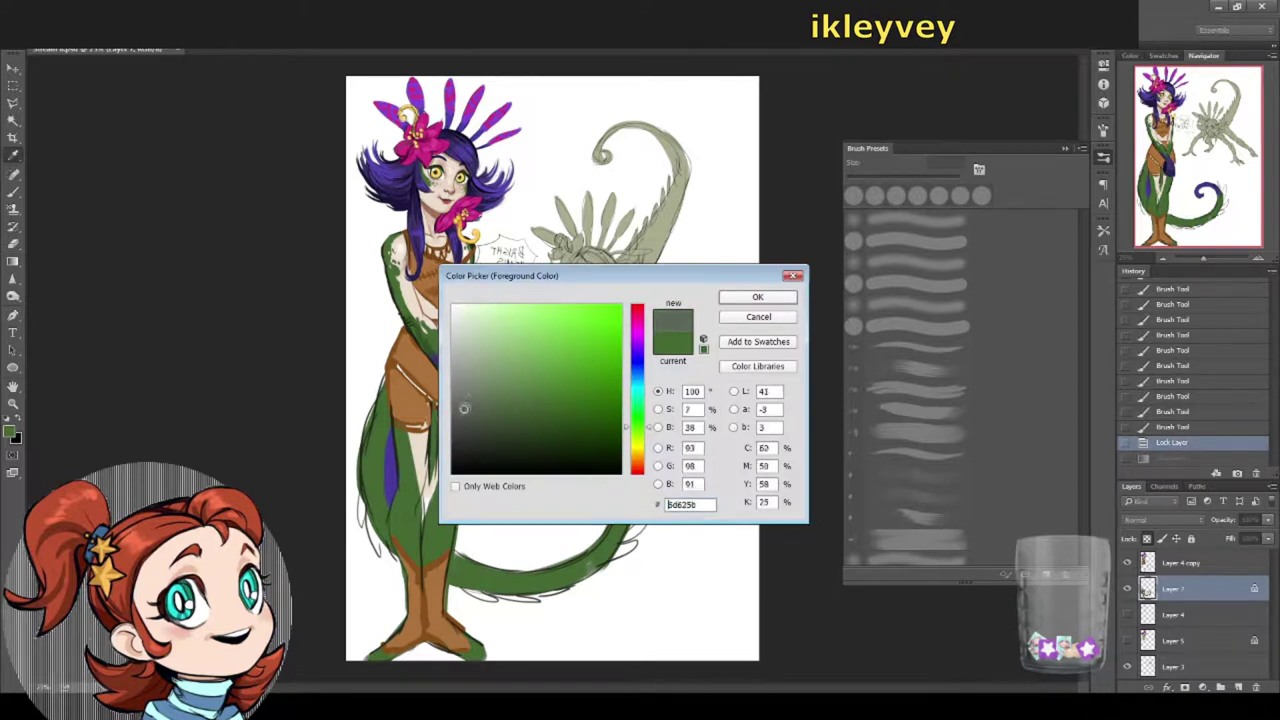
pyautogui.click(757, 291)
pyautogui.moveTo(424, 660); pyautogui.dragTo(445, 401)
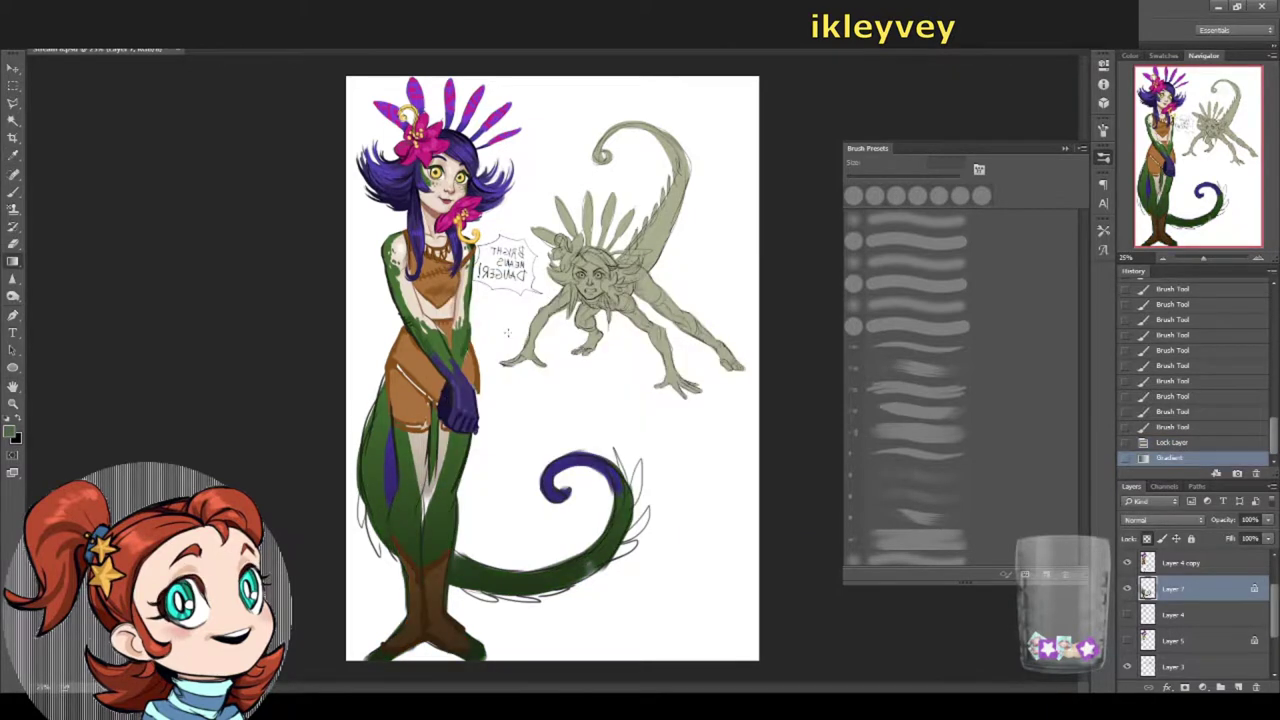
pyautogui.click(1147, 538)
# Step: Merge the leg paint layer with Layer 4 copy and erase the rough paint edges around the standing figure's feet
pyautogui.press('b')
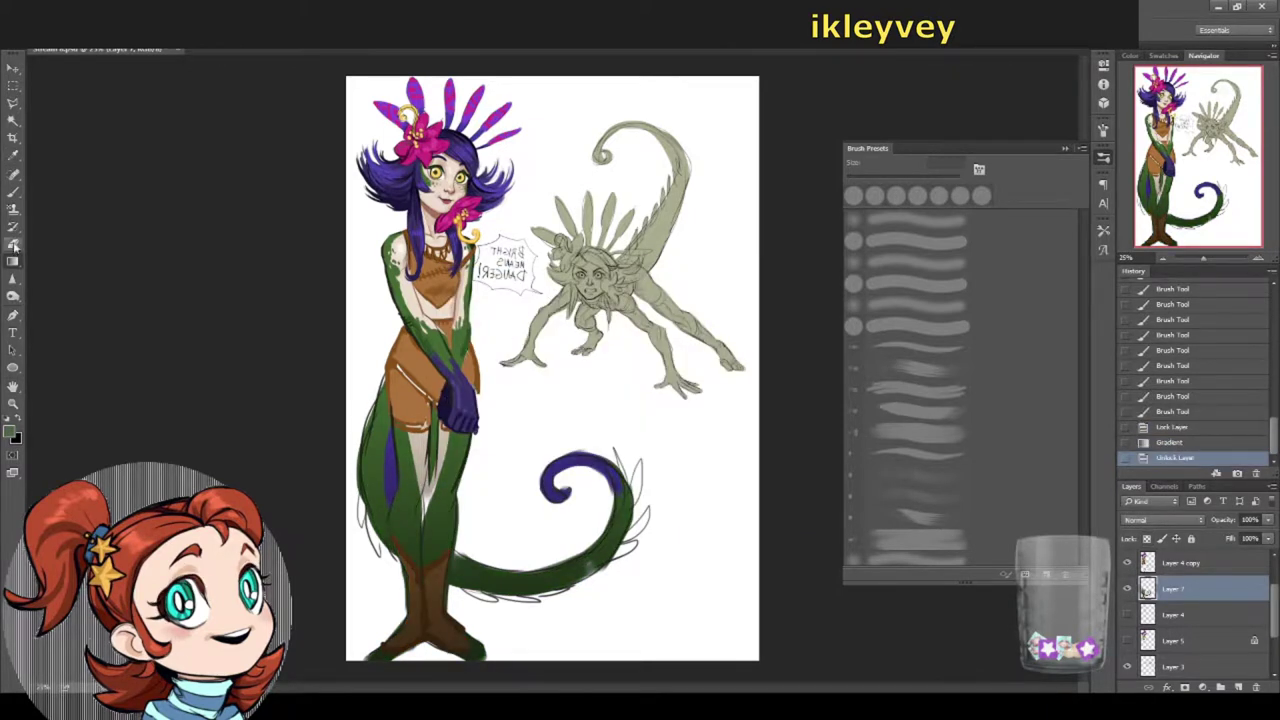
pyautogui.rightClick(592, 524)
pyautogui.moveTo(590, 508); pyautogui.dragTo(610, 508)
pyautogui.press('Return')
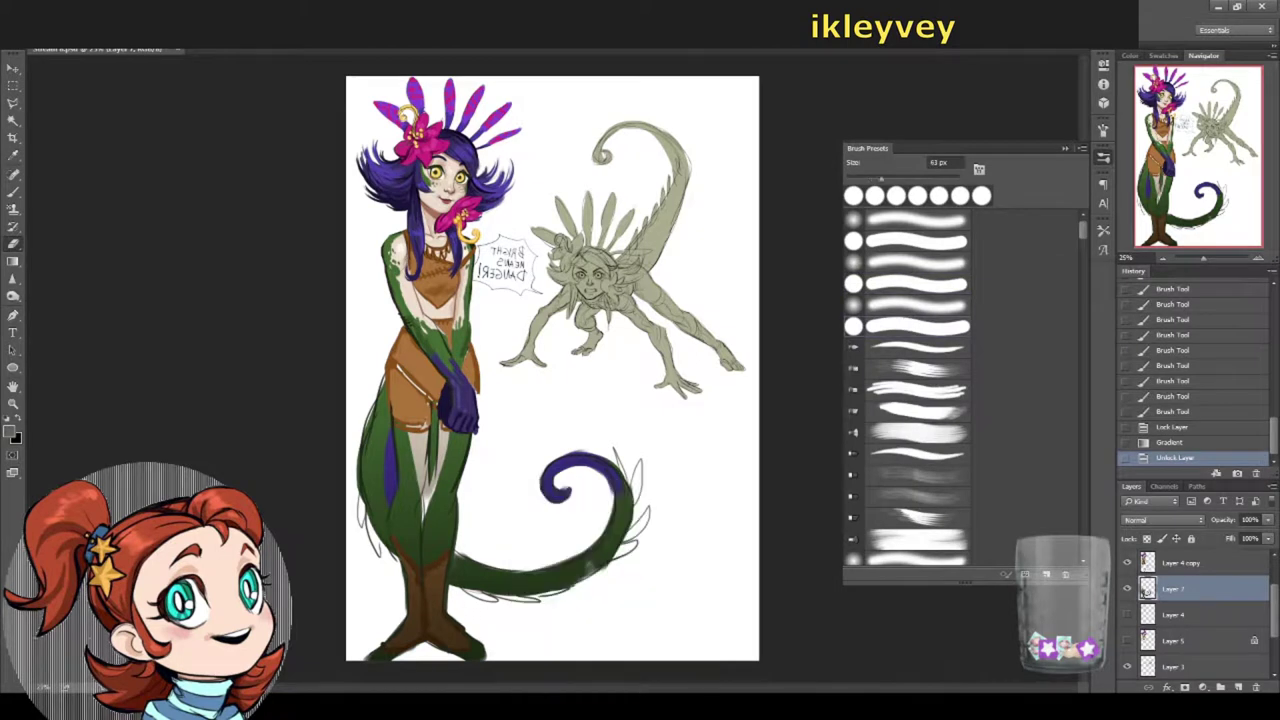
pyautogui.keyDown('shift'); pyautogui.click(1180, 563); pyautogui.keyUp('shift')
pyautogui.rightClick(1180, 563)
pyautogui.click(1035, 483)
pyautogui.press('e')
pyautogui.moveTo(450, 615); pyautogui.dragTo(480, 645)
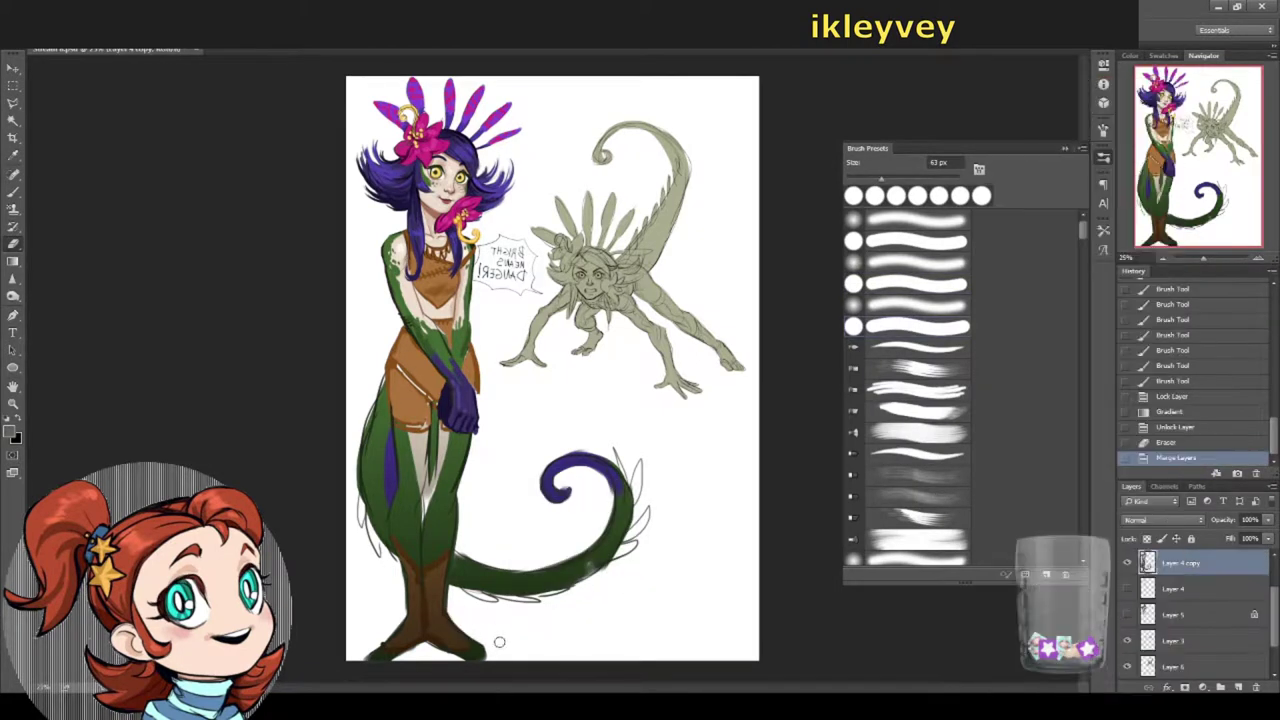
pyautogui.moveTo(380, 635); pyautogui.dragTo(470, 635)
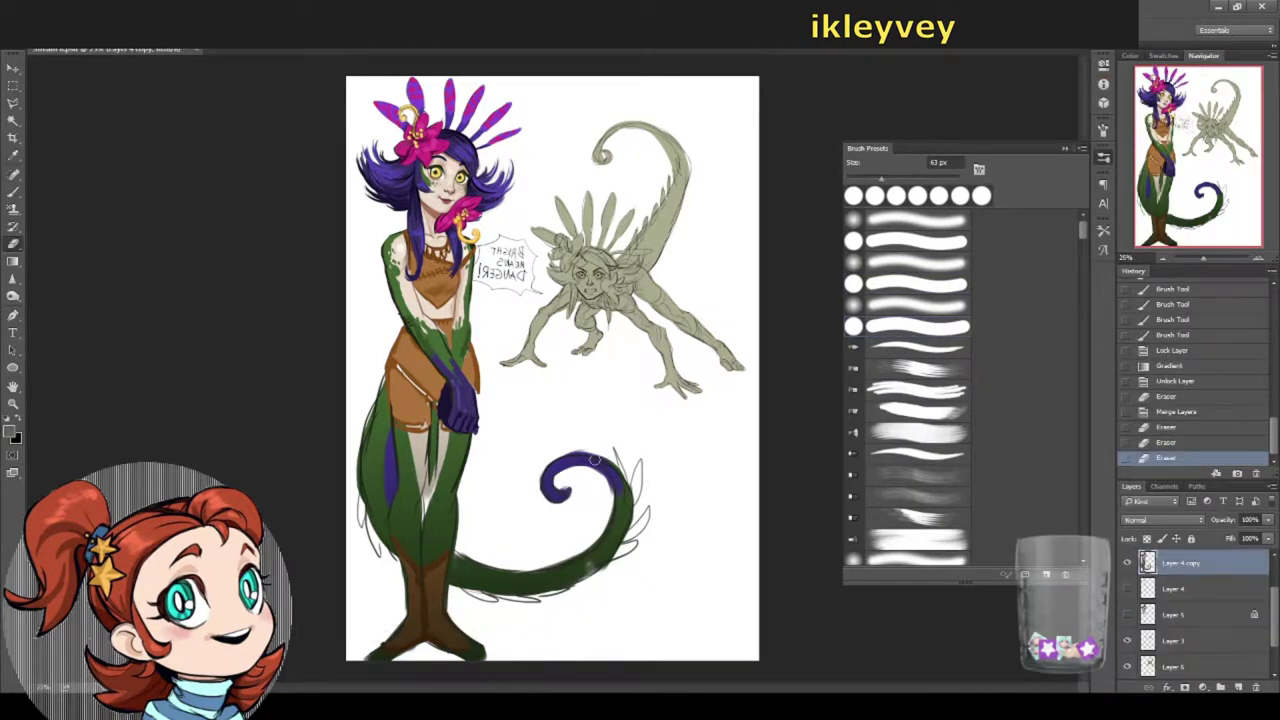
# Step: Enlarge the canvas to 25 cm wide and 33 cm high
pyautogui.click(10, 431)
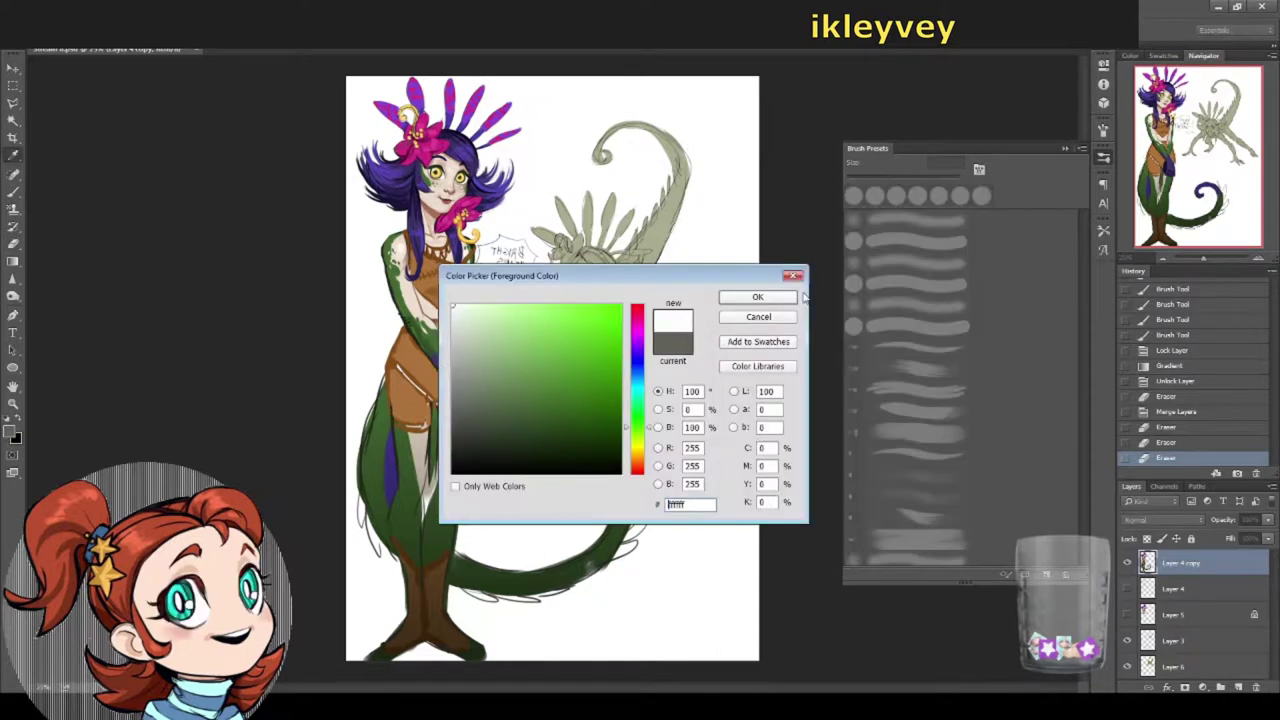
pyautogui.click(765, 291)
pyautogui.click(85, 38)
pyautogui.click(125, 103)
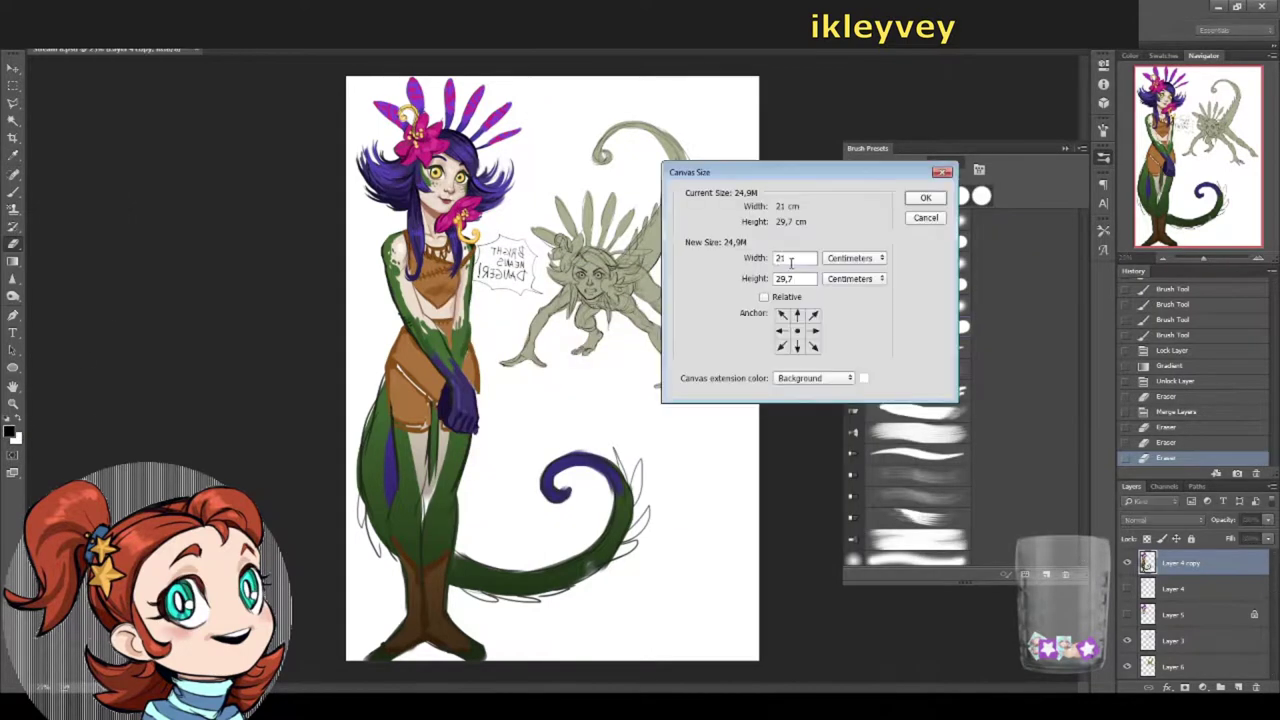
pyautogui.write('25')
pyautogui.press('Tab')
pyautogui.write('33')
pyautogui.press('Return')
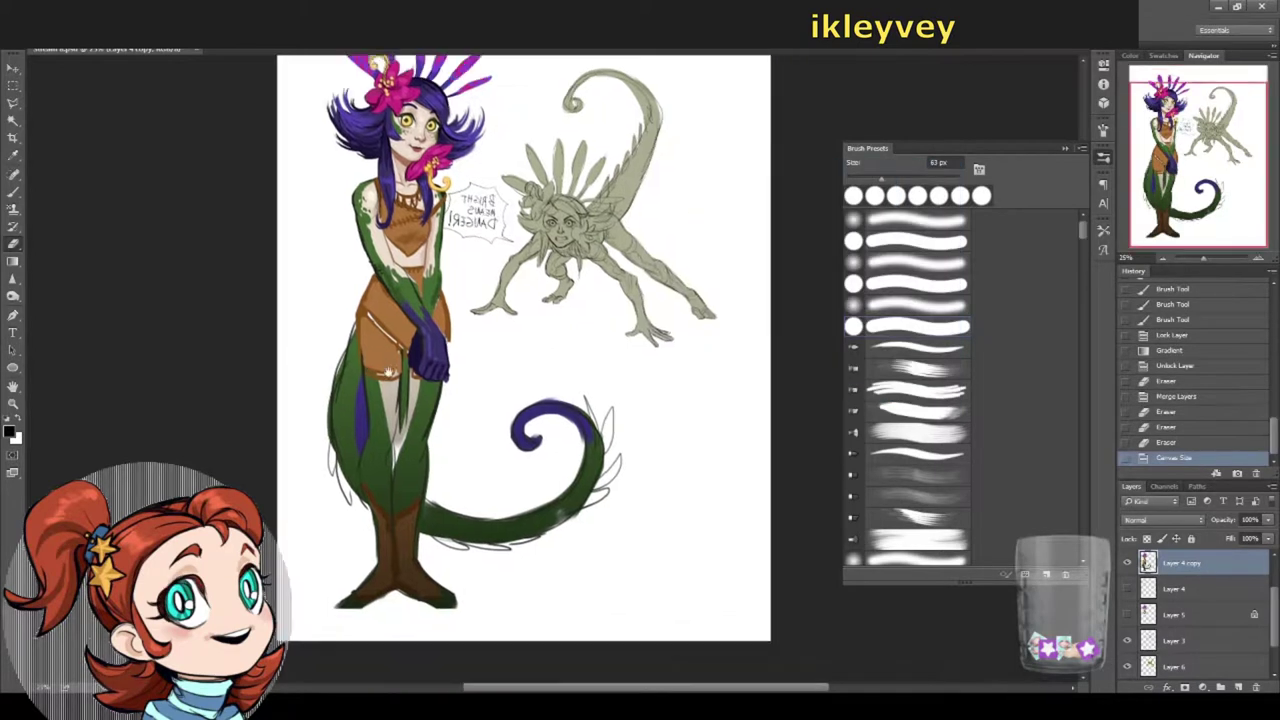
# Step: Paint the fins behind the standing figure's leg and along the outer edge of the tail with purple sampled from the hair
pyautogui.keyDown('alt'); pyautogui.click(382, 103); pyautogui.keyUp('alt')
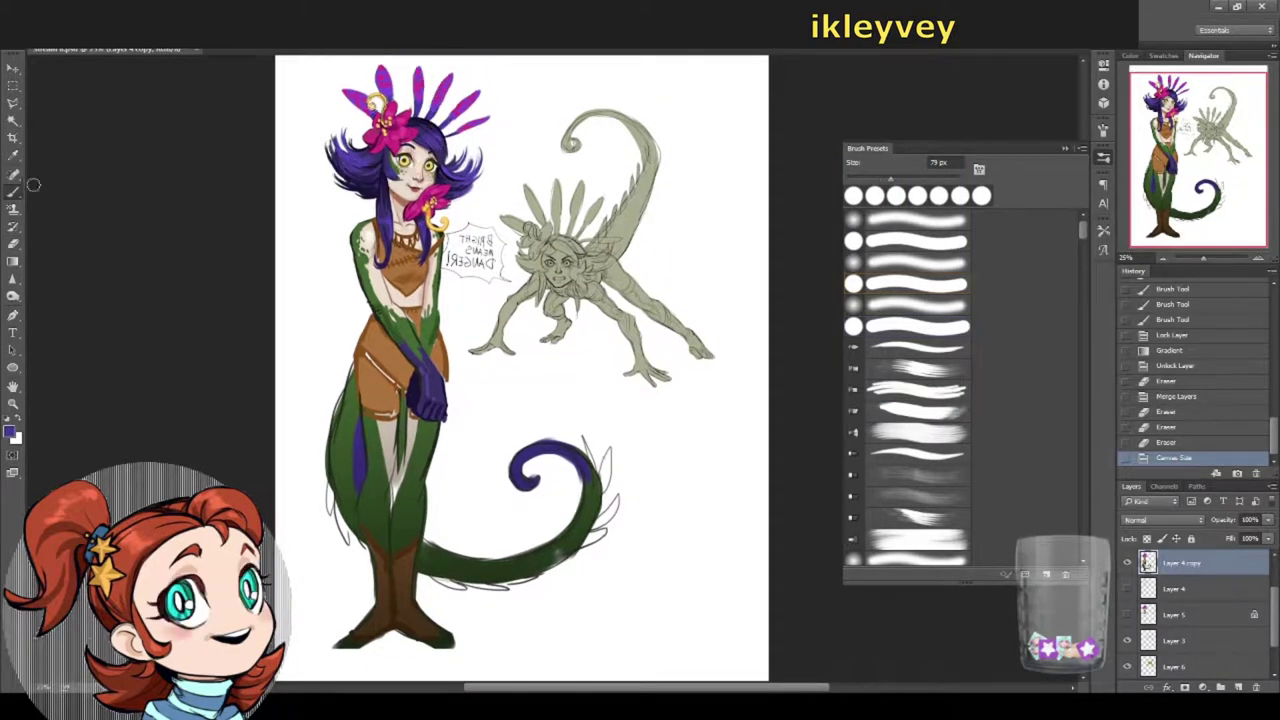
pyautogui.moveTo(340, 484); pyautogui.dragTo(342, 545)
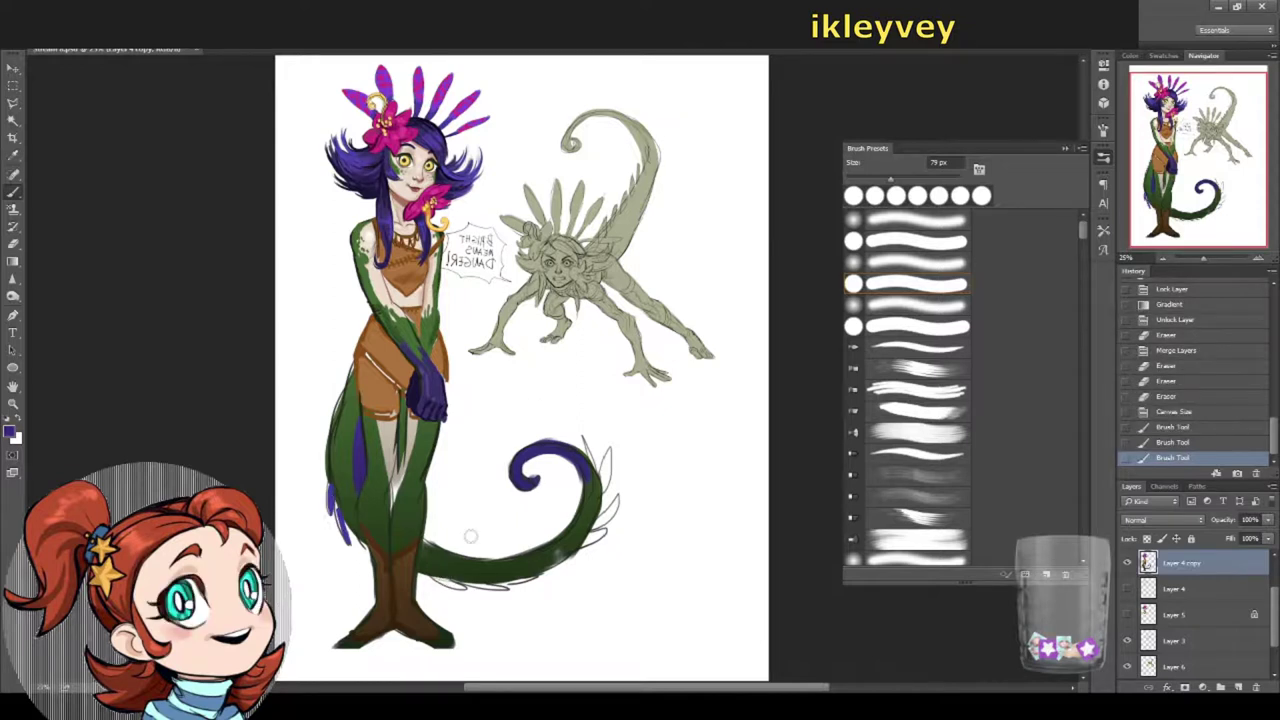
pyautogui.moveTo(434, 578)
pyautogui.mouseDown()
pyautogui.moveTo(462, 588)
pyautogui.moveTo(550, 574)
pyautogui.moveTo(582, 530)
pyautogui.mouseUp()
pyautogui.moveTo(604, 528); pyautogui.dragTo(596, 496)
pyautogui.moveTo(606, 470); pyautogui.dragTo(588, 442)
# Step: Add a new layer and paint curling markings on the standing figure's green arms with sampled yellow
pyautogui.hotkey('ctrl', 'shift', 'alt', 'n')
pyautogui.keyDown('alt'); pyautogui.click(410, 162); pyautogui.keyUp('alt')
pyautogui.moveTo(352, 236); pyautogui.dragTo(358, 256)
pyautogui.moveTo(354, 238); pyautogui.dragTo(360, 254)
pyautogui.moveTo(376, 306)
pyautogui.mouseDown()
pyautogui.moveTo(418, 354)
pyautogui.moveTo(436, 340)
pyautogui.mouseUp()
# Step: Continue the yellow swirl markings down the thighs and knees and along the green part of the tail
pyautogui.moveTo(356, 402); pyautogui.dragTo(334, 434)
pyautogui.moveTo(348, 376)
pyautogui.mouseDown()
pyautogui.moveTo(338, 451)
pyautogui.moveTo(342, 432)
pyautogui.mouseUp()
pyautogui.moveTo(352, 440); pyautogui.dragTo(348, 402)
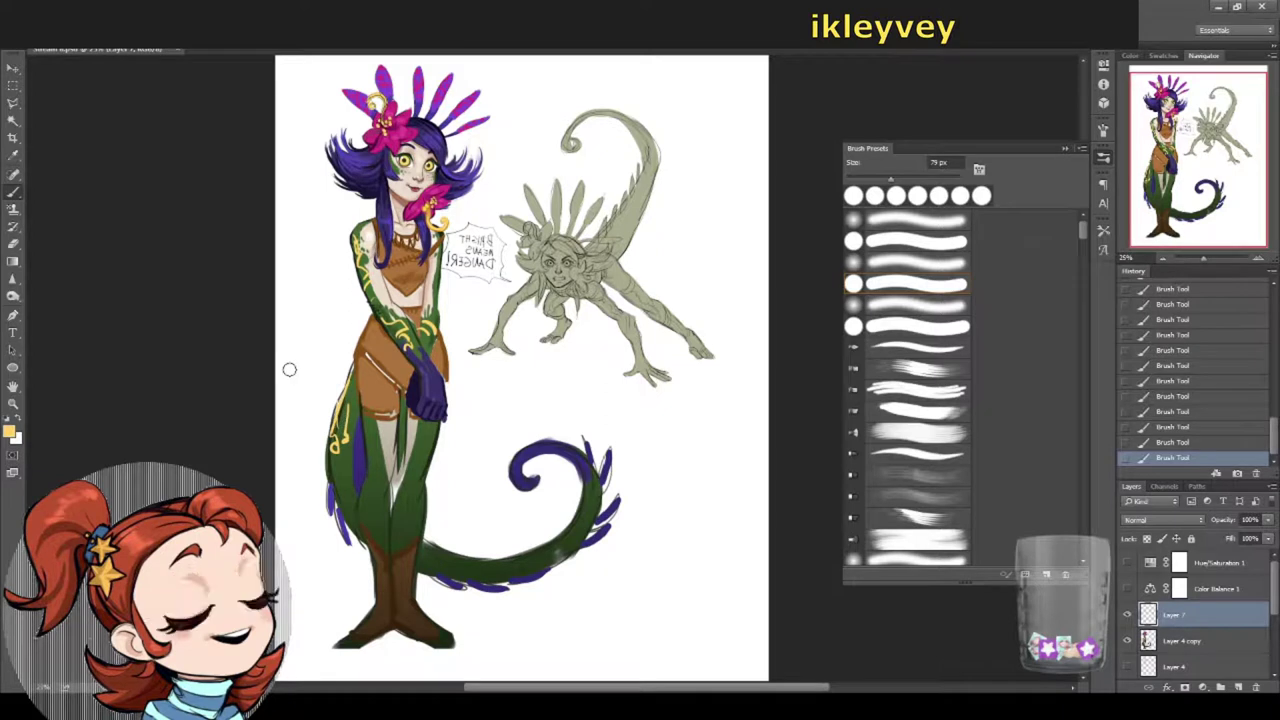
pyautogui.moveTo(357, 474)
pyautogui.mouseDown()
pyautogui.moveTo(336, 496)
pyautogui.moveTo(362, 508)
pyautogui.mouseUp()
pyautogui.moveTo(364, 430)
pyautogui.mouseDown()
pyautogui.moveTo(382, 514)
pyautogui.moveTo(407, 504)
pyautogui.moveTo(424, 532)
pyautogui.mouseUp()
pyautogui.moveTo(420, 456); pyautogui.dragTo(426, 468)
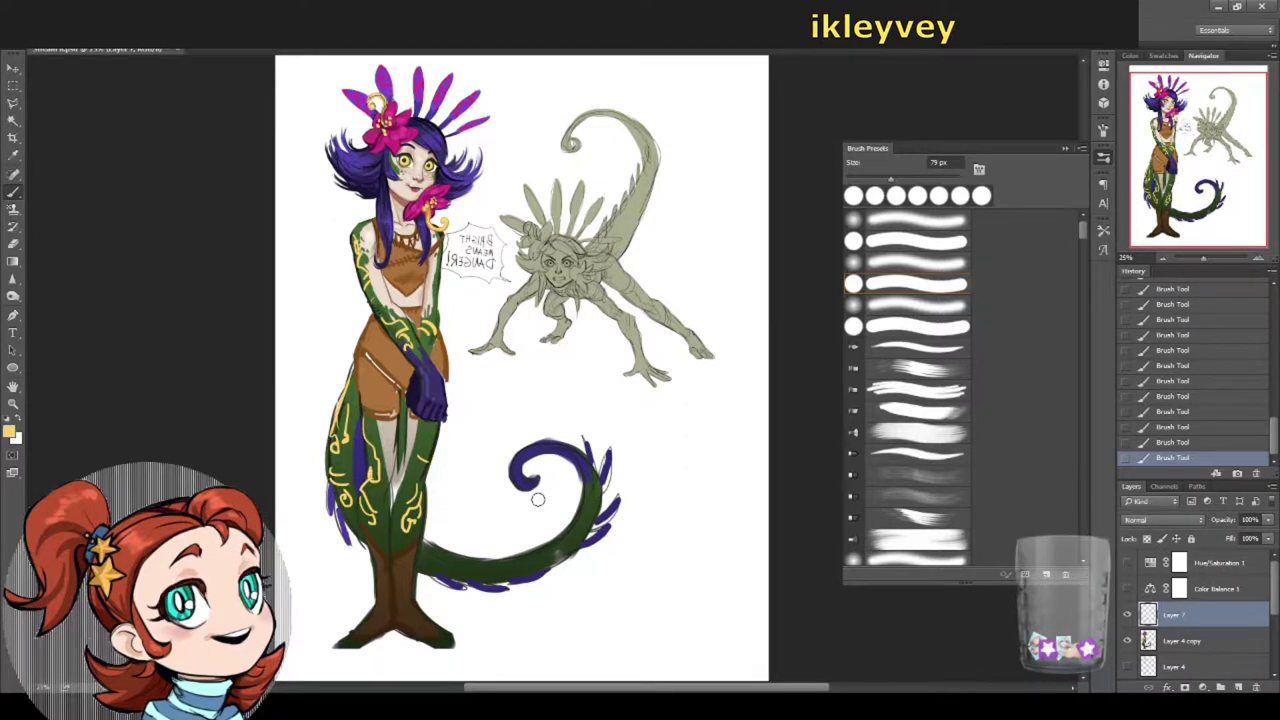
pyautogui.moveTo(424, 566)
pyautogui.mouseDown()
pyautogui.moveTo(556, 546)
pyautogui.moveTo(598, 511)
pyautogui.moveTo(596, 494)
pyautogui.mouseUp()
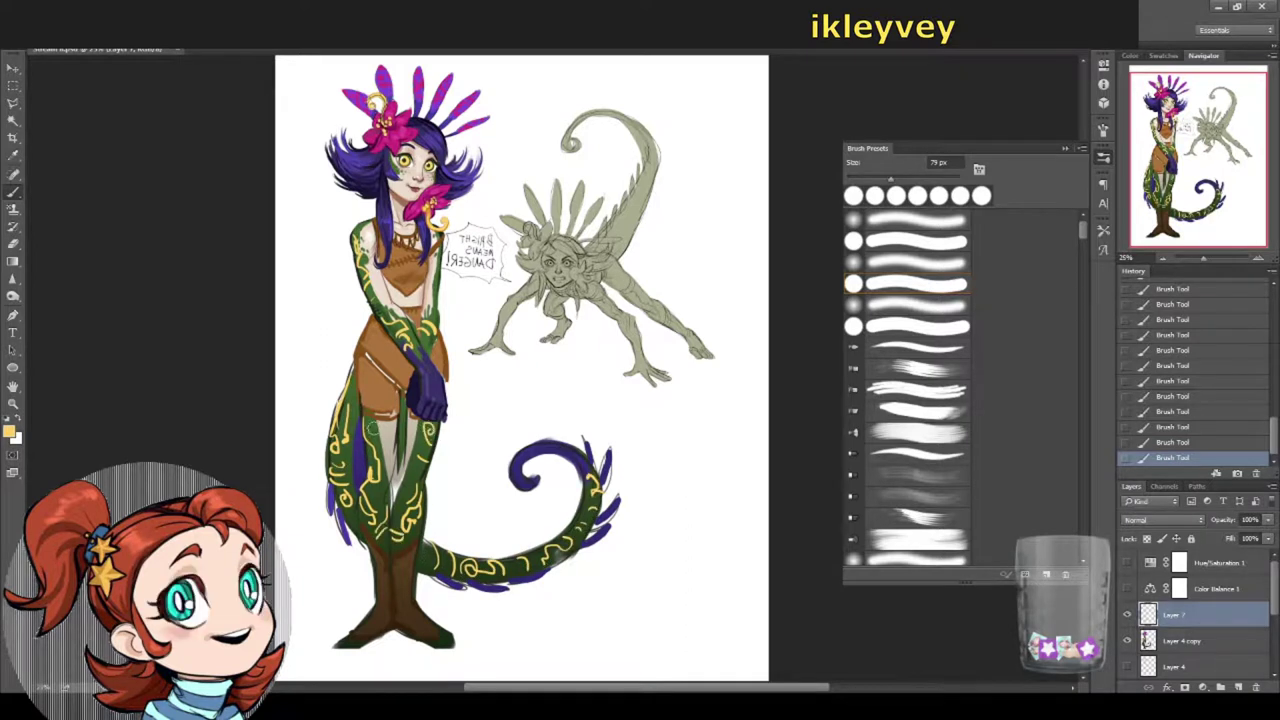
# Step: Set the markings layer to Overlay and add more yellow markings on the forearm, gloved hand and inner thighs
pyautogui.click(1160, 521)
pyautogui.click(1140, 510)
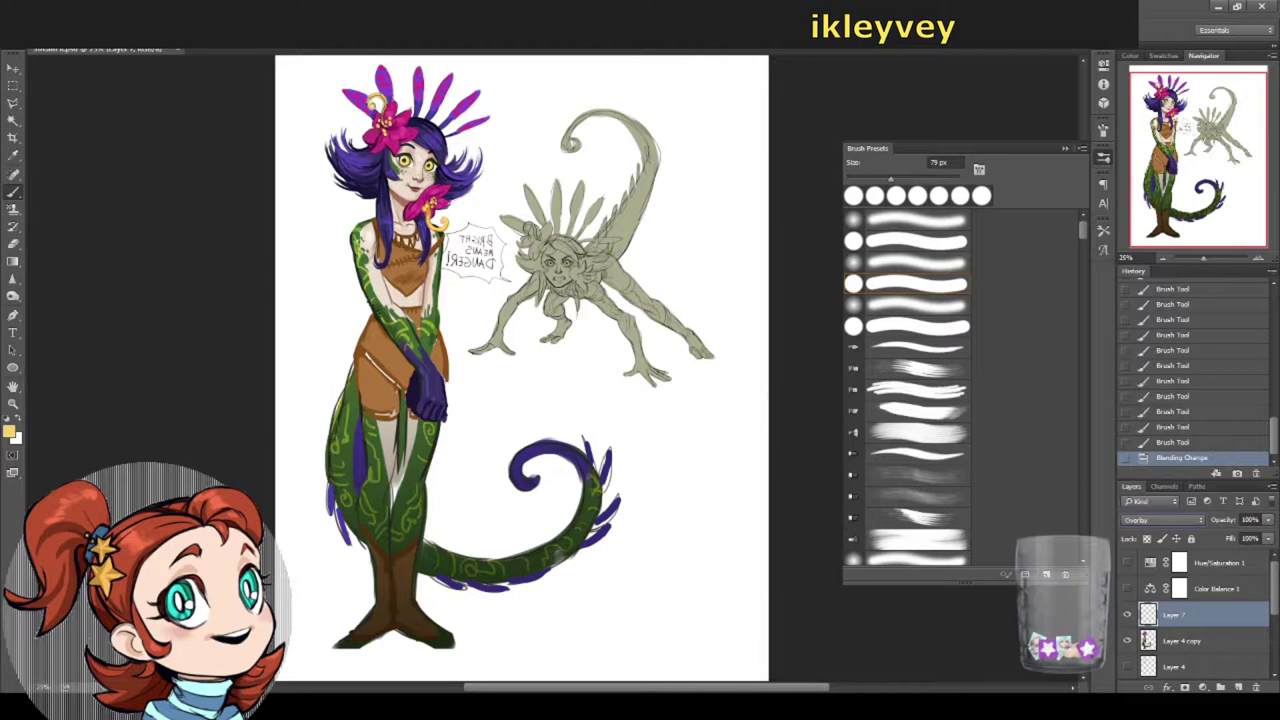
pyautogui.moveTo(430, 300)
pyautogui.mouseDown()
pyautogui.moveTo(420, 340)
pyautogui.moveTo(430, 320)
pyautogui.moveTo(424, 366)
pyautogui.moveTo(440, 404)
pyautogui.moveTo(437, 392)
pyautogui.mouseUp()
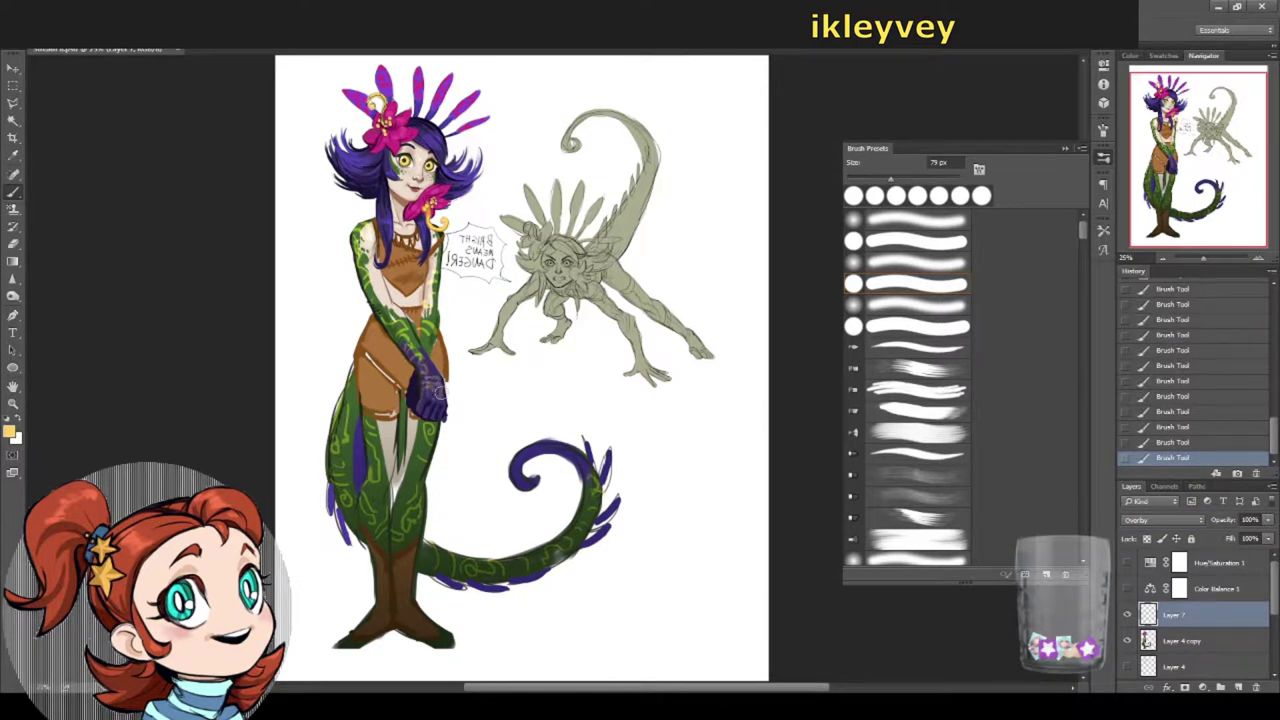
pyautogui.moveTo(378, 455)
pyautogui.mouseDown()
pyautogui.moveTo(383, 486)
pyautogui.moveTo(414, 494)
pyautogui.mouseUp()
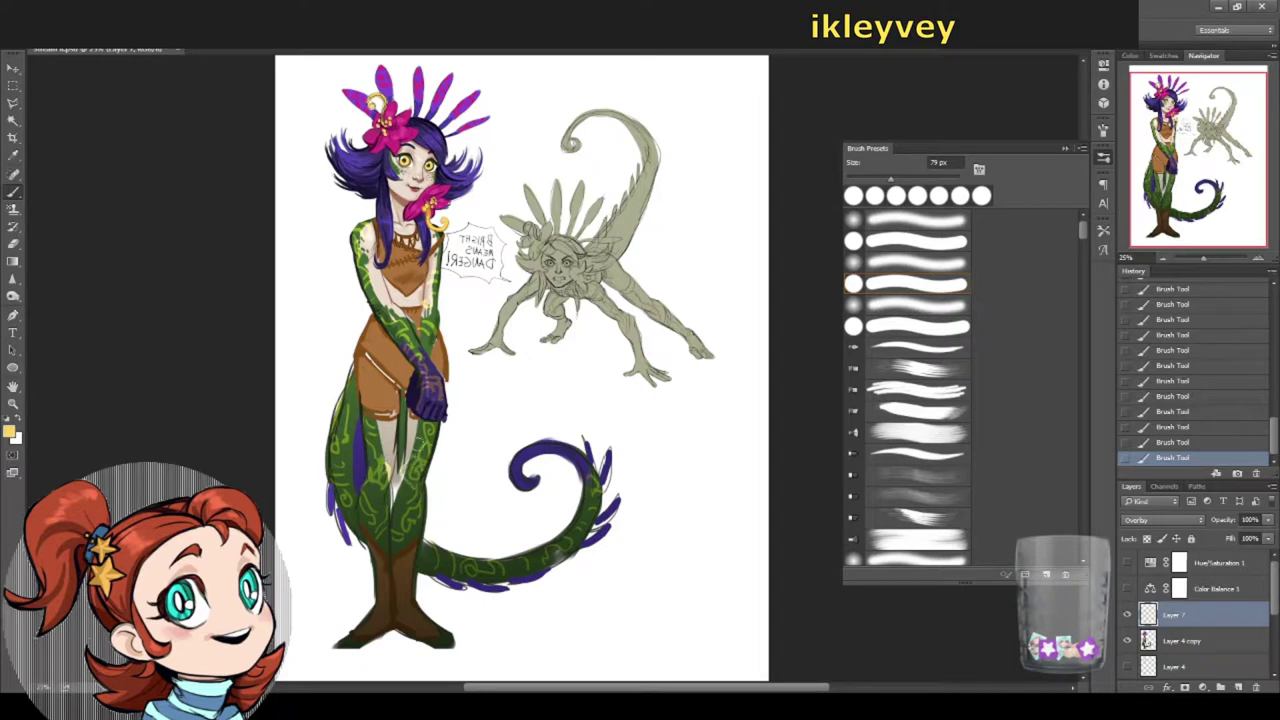
pyautogui.moveTo(424, 446); pyautogui.dragTo(406, 432)
# Step: Paint clawed toes on both feet of Layer 4 copy with dark green sampled from the foot
pyautogui.hotkey('alt', '[')
pyautogui.keyDown('alt'); pyautogui.click(346, 640); pyautogui.keyUp('alt')
pyautogui.moveTo(347, 640)
pyautogui.mouseDown()
pyautogui.moveTo(334, 652)
pyautogui.moveTo(460, 646)
pyautogui.mouseUp()
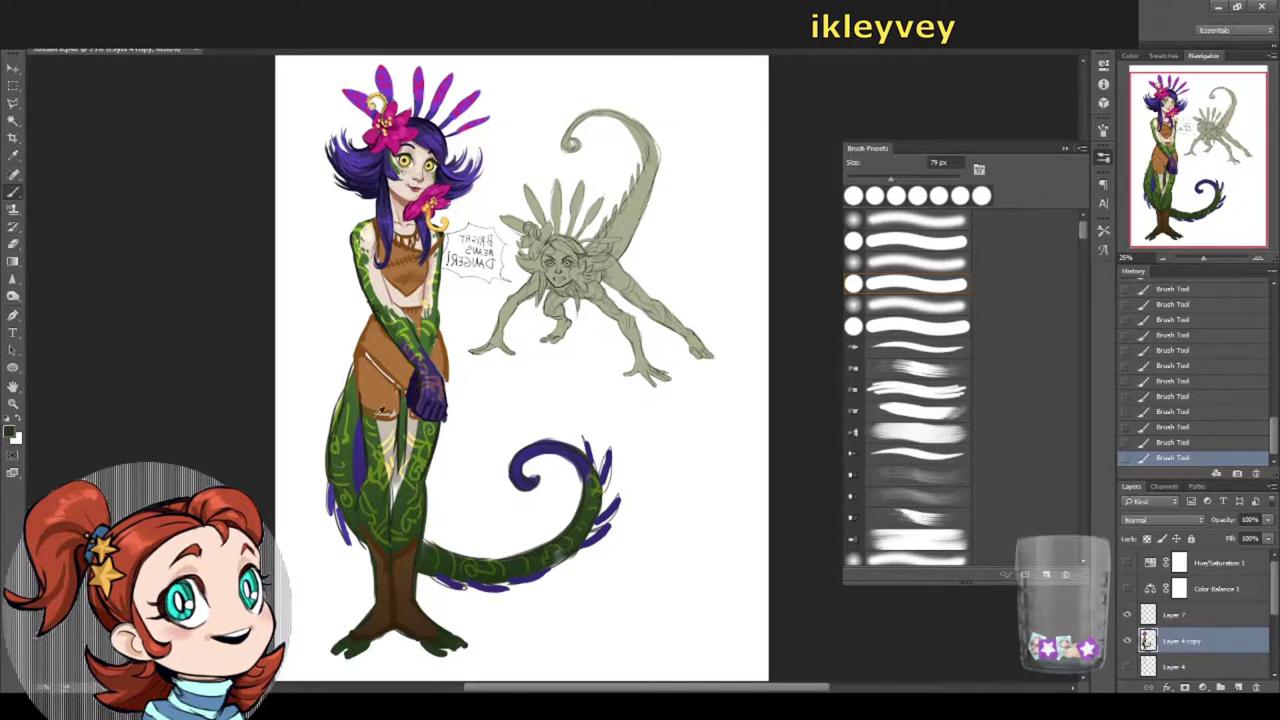
# Step: Touch up the shorts' hem and the brown shins and feet with sampled browns and dark green, blending them into the toes
pyautogui.keyDown('alt'); pyautogui.click(378, 414); pyautogui.keyUp('alt')
pyautogui.keyDown('alt'); pyautogui.click(371, 557); pyautogui.keyUp('alt')
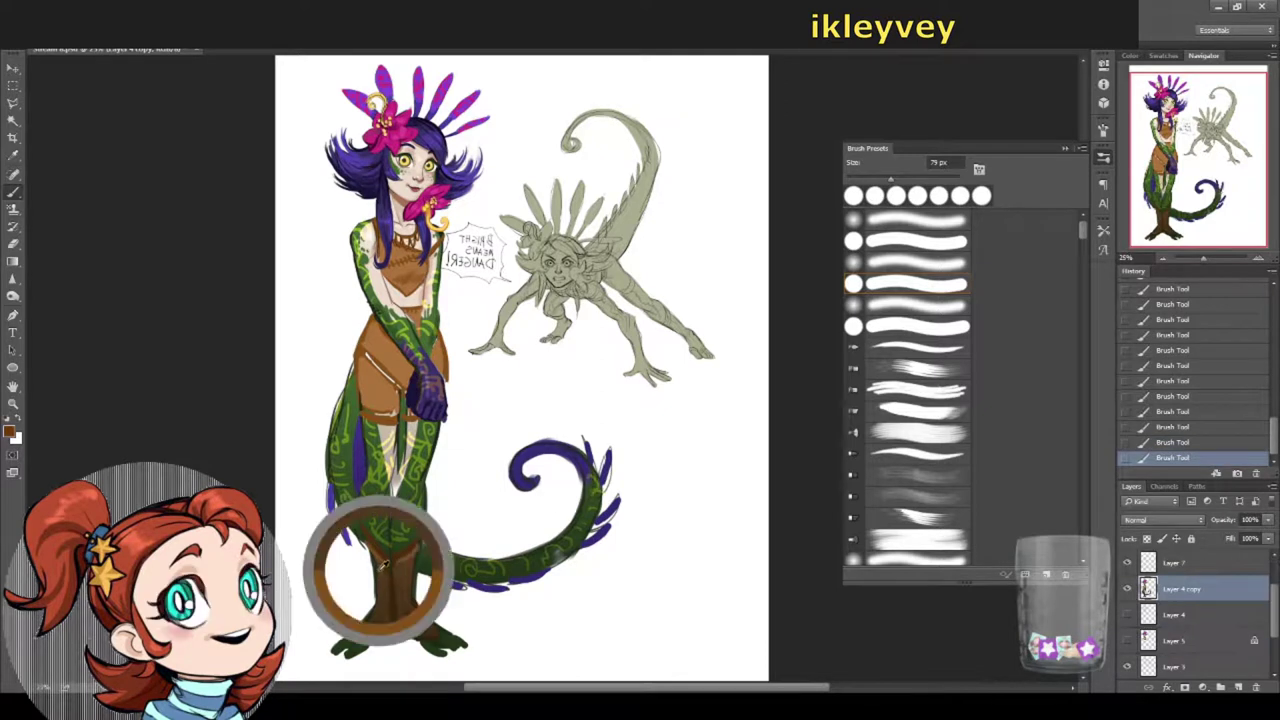
pyautogui.keyDown('alt'); pyautogui.click(355, 625); pyautogui.keyUp('alt')
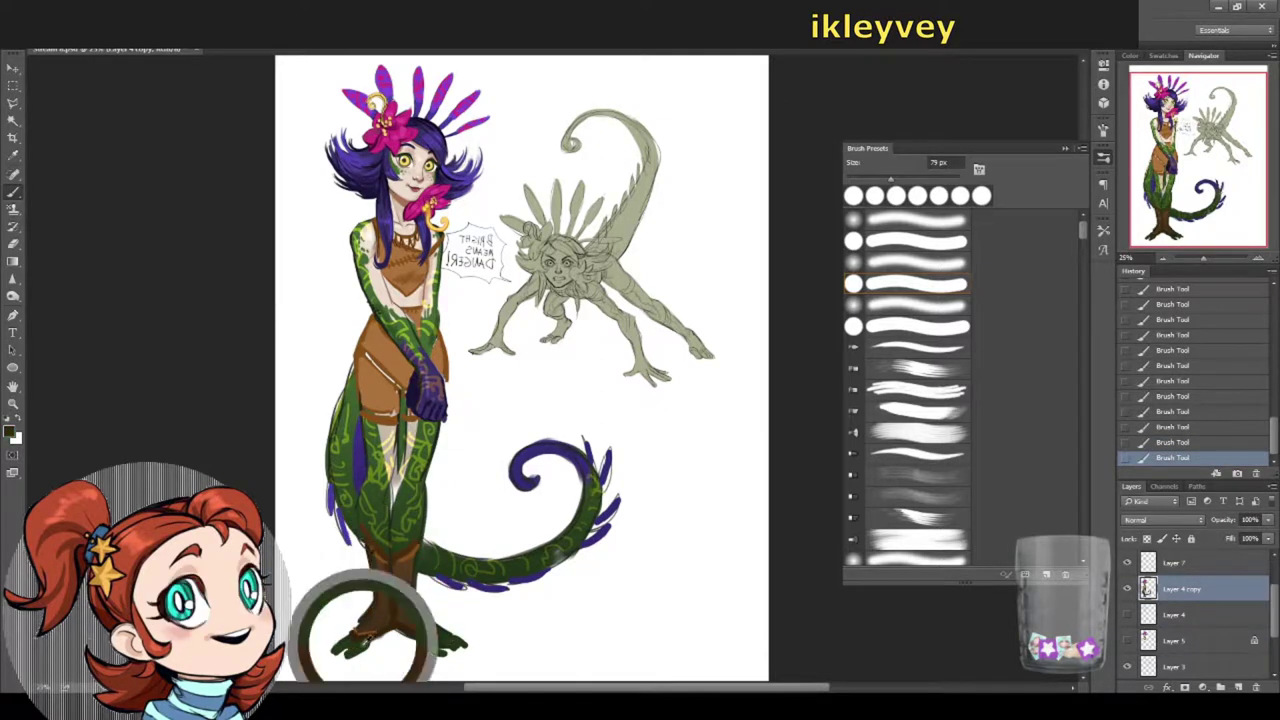
pyautogui.moveTo(355, 630); pyautogui.dragTo(361, 621)
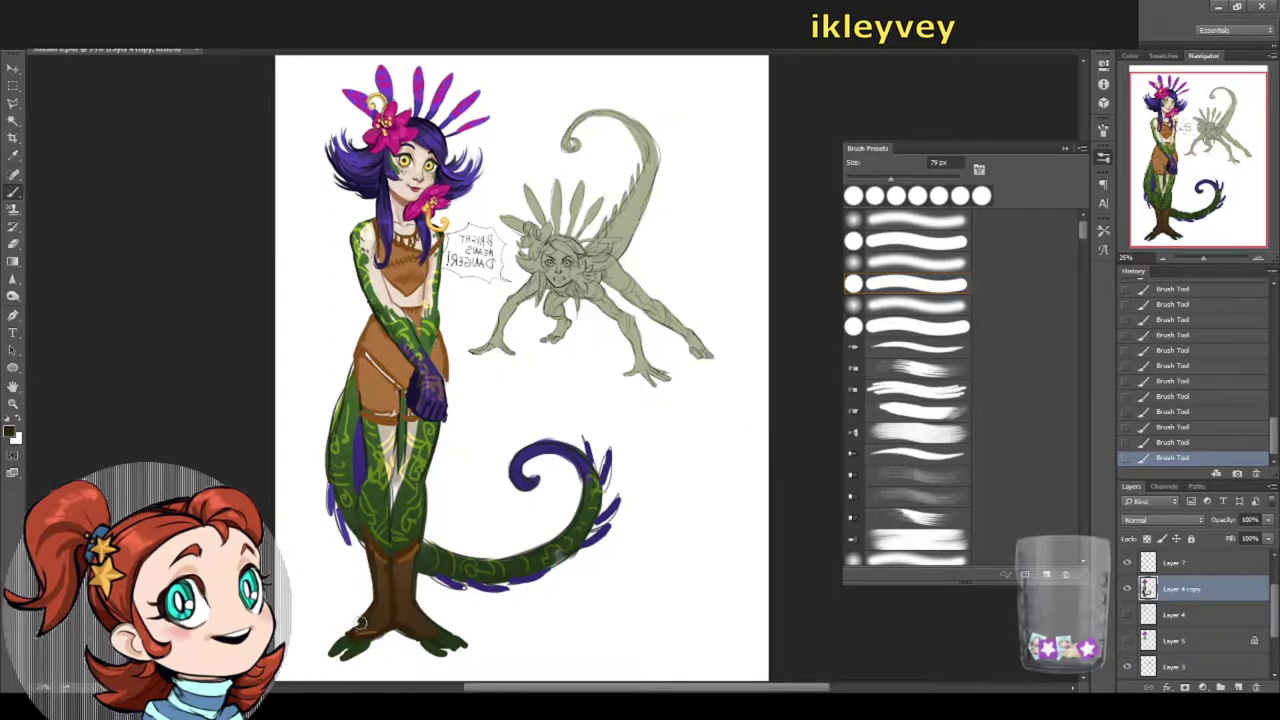
pyautogui.keyDown('alt'); pyautogui.click(361, 622); pyautogui.keyUp('alt')
pyautogui.keyDown('alt'); pyautogui.click(448, 630); pyautogui.keyUp('alt')
# Step: Draw dark brown stitching, crossed lacing and a hem band on the shorts with a smaller brush
pyautogui.rightClick(366, 351)
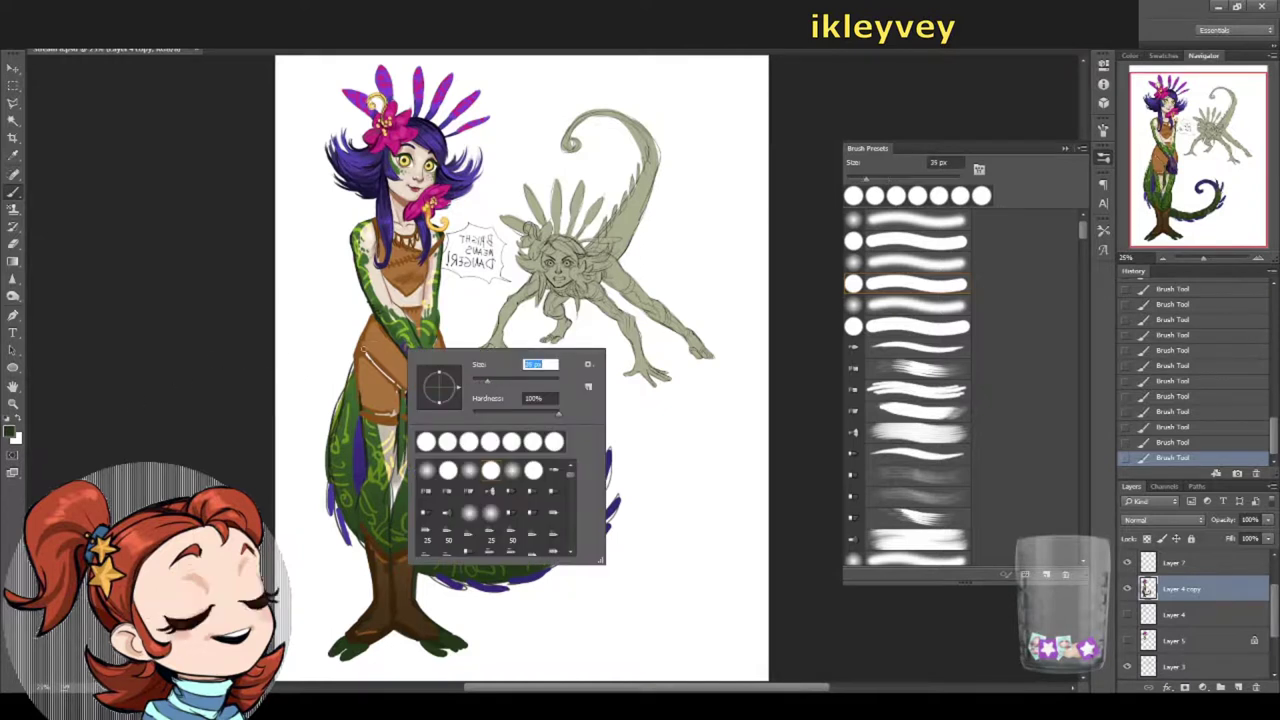
pyautogui.write('35')
pyautogui.press('Return')
pyautogui.rightClick(414, 458)
pyautogui.press('Escape')
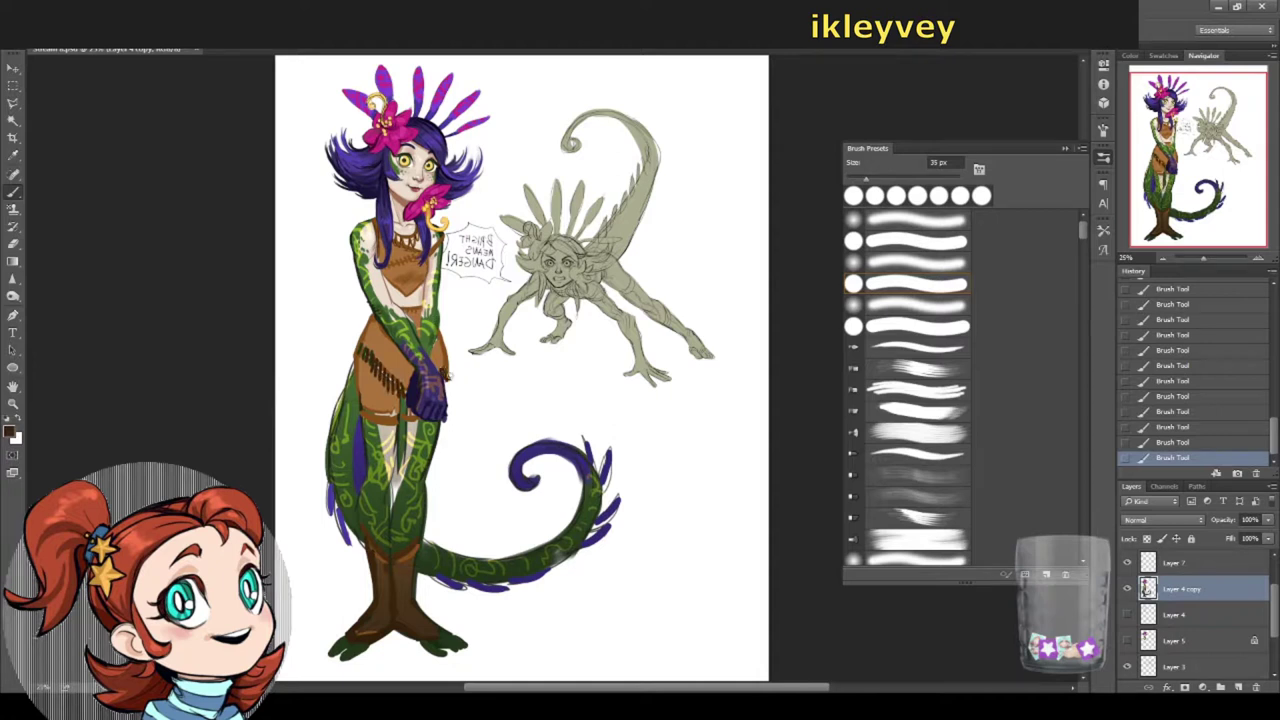
pyautogui.moveTo(382, 334); pyautogui.dragTo(355, 345)
pyautogui.keyDown('alt'); pyautogui.click(396, 414); pyautogui.keyUp('alt')
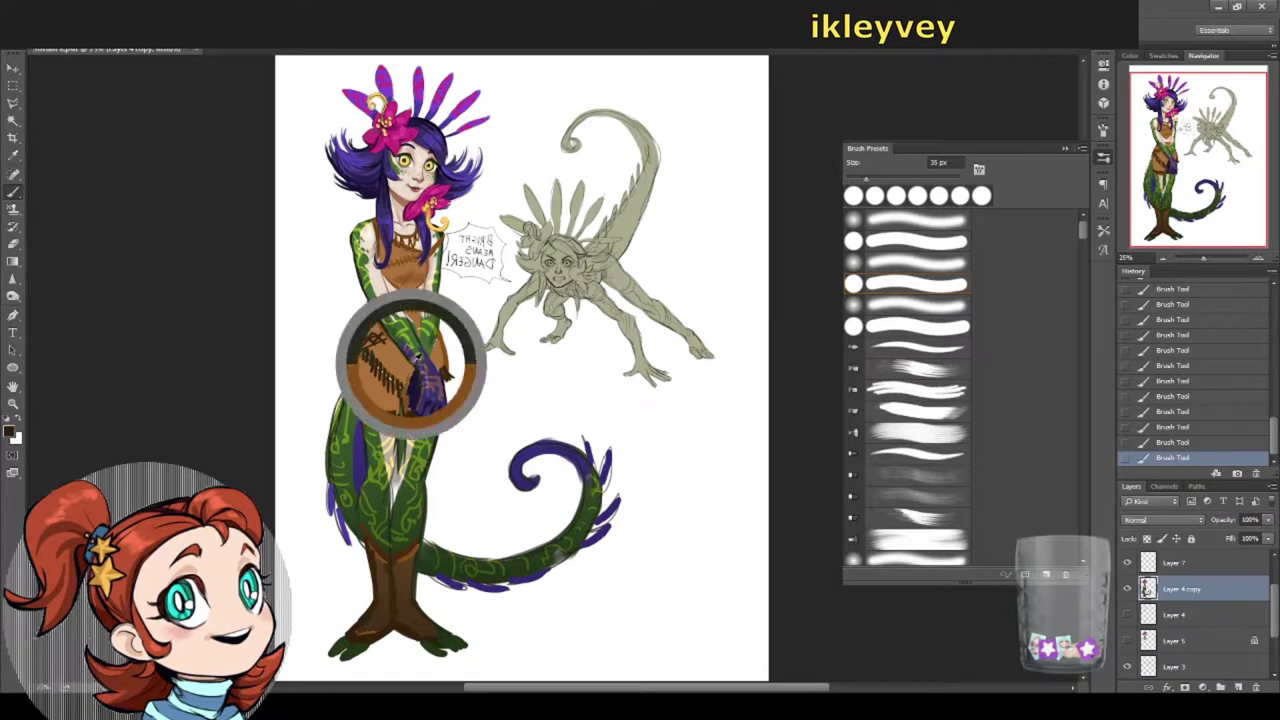
# Step: Paint bright yellow-green accents along the crossed forearms and clean up their edges beside the waist
pyautogui.keyDown('alt'); pyautogui.click(420, 365); pyautogui.keyUp('alt')
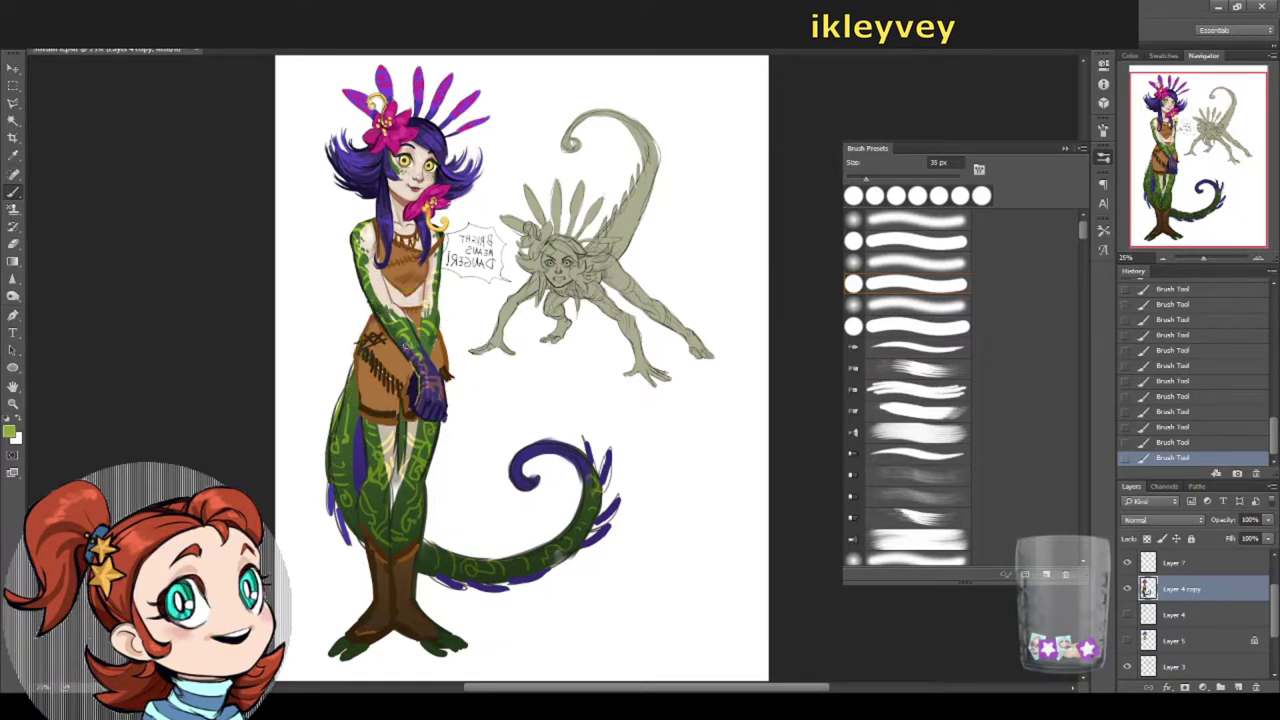
pyautogui.moveTo(392, 334); pyautogui.dragTo(408, 362)
pyautogui.moveTo(372, 308); pyautogui.dragTo(400, 346)
pyautogui.keyDown('alt'); pyautogui.click(400, 308); pyautogui.keyUp('alt')
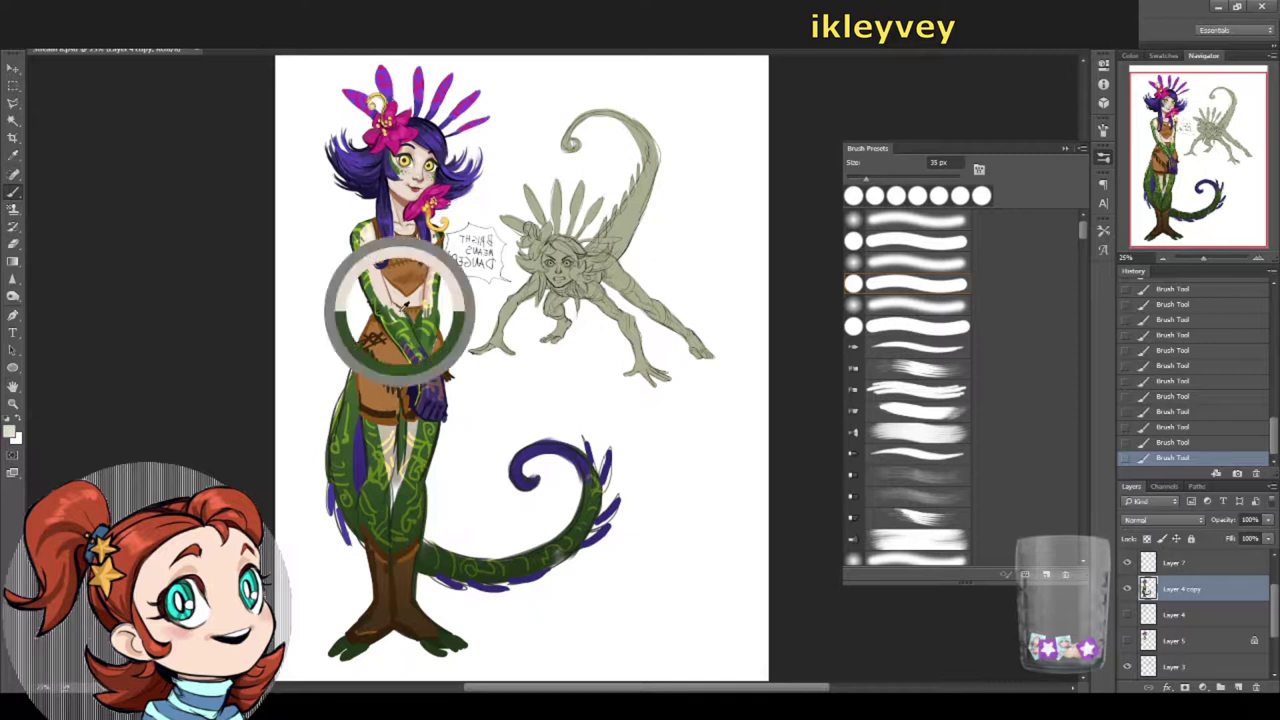
# Step: Undo the last strokes and shade the skin of the upper arm and armpit beside the brown top with a sampled pinkish tone
pyautogui.press('z')
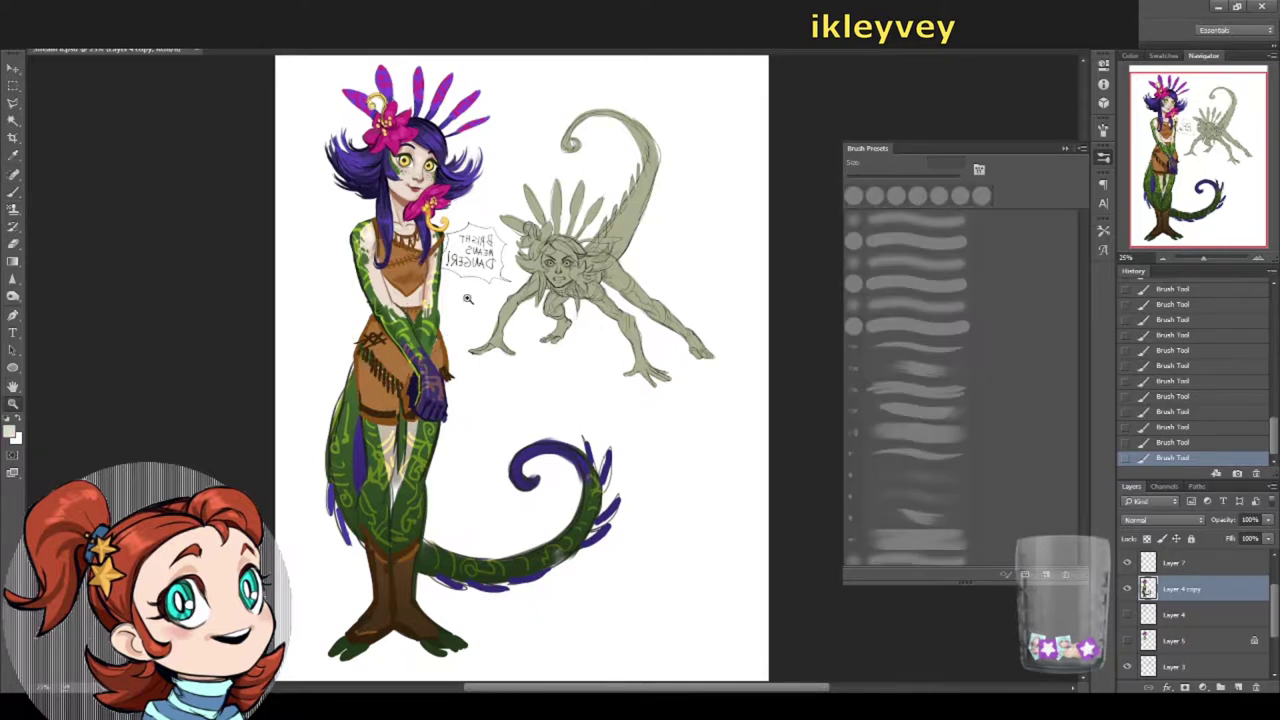
pyautogui.click(466, 298)
pyautogui.press('b')
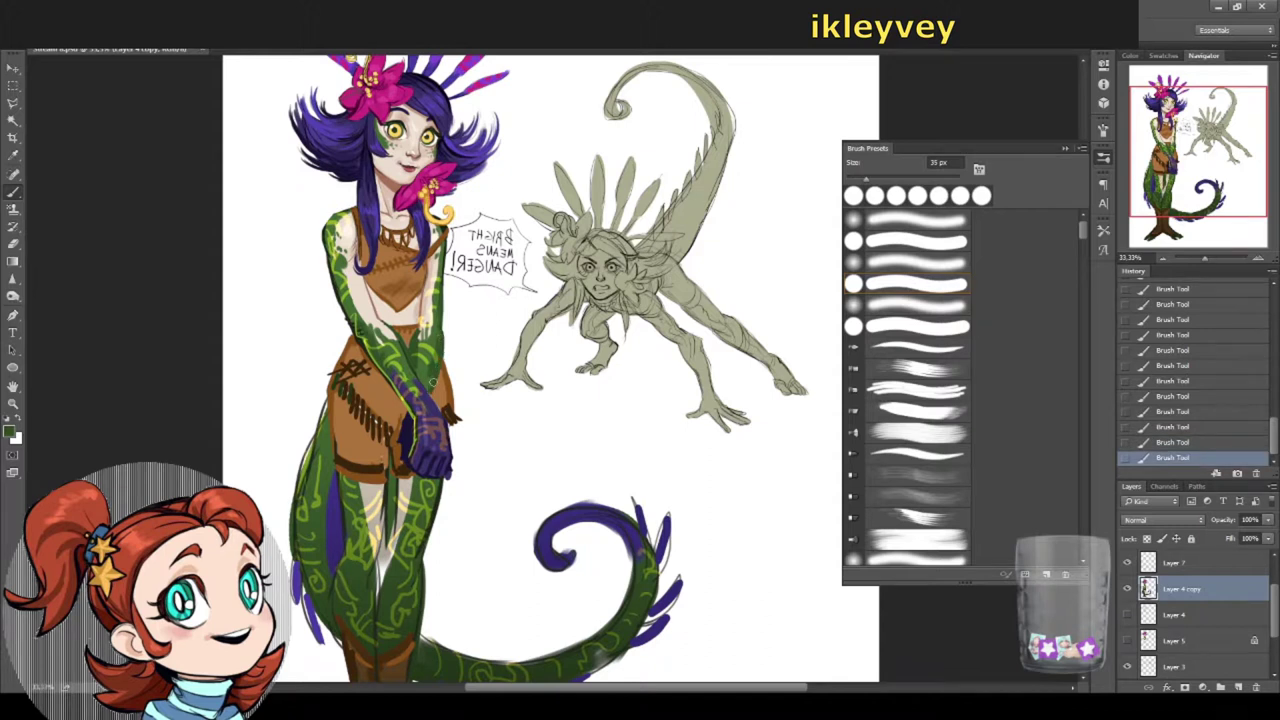
pyautogui.click(13, 403)
pyautogui.hotkey('ctrl', '+')
pyautogui.hotkey('ctrl', '+')
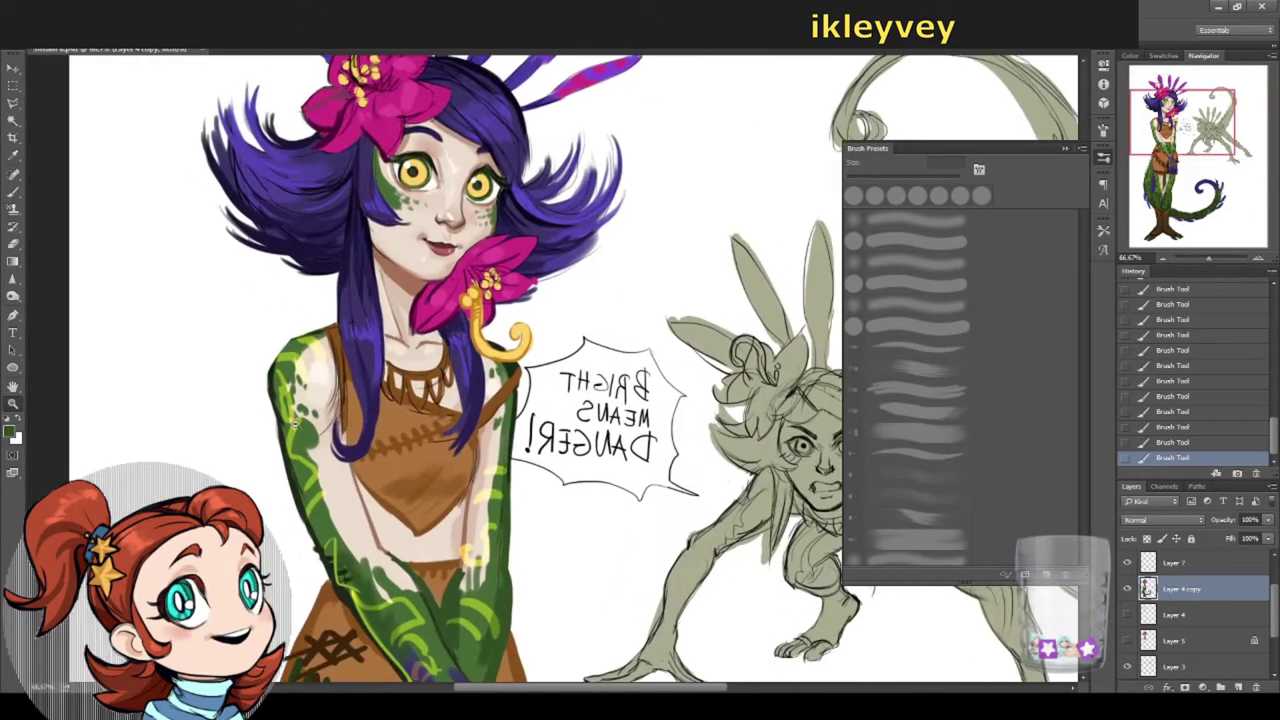
pyautogui.click(14, 192)
pyautogui.keyDown('alt'); pyautogui.click(350, 402); pyautogui.keyUp('alt')
pyautogui.click(1104, 157)
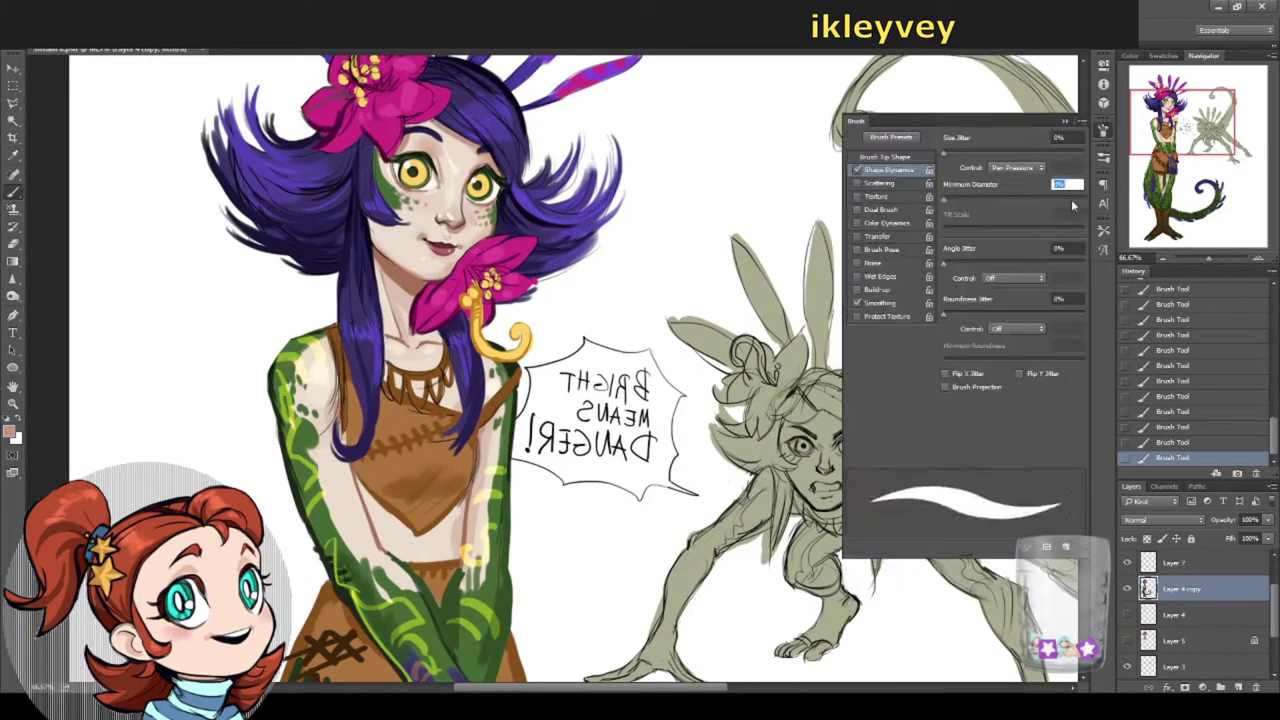
pyautogui.hotkey('ctrl', 'alt', 'z')
pyautogui.hotkey('ctrl', 'alt', 'z')
pyautogui.click(1104, 157)
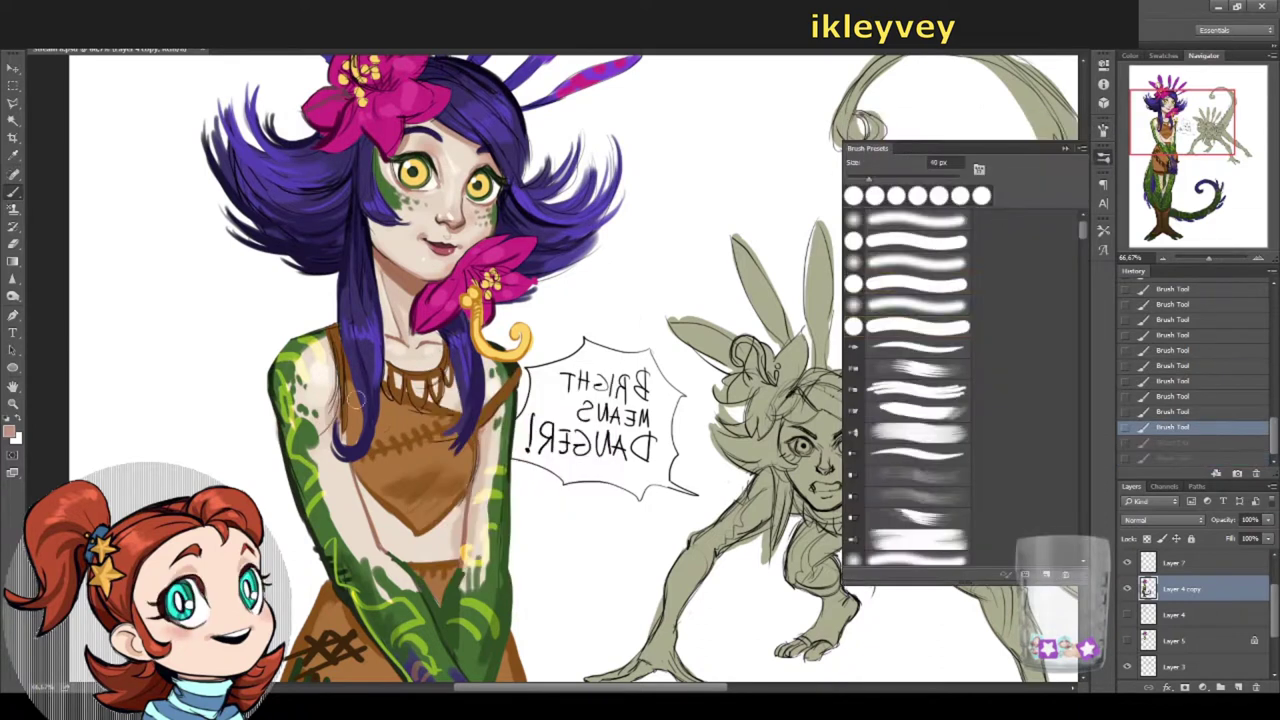
pyautogui.moveTo(352, 392); pyautogui.dragTo(324, 440)
pyautogui.moveTo(322, 382); pyautogui.dragTo(330, 412)
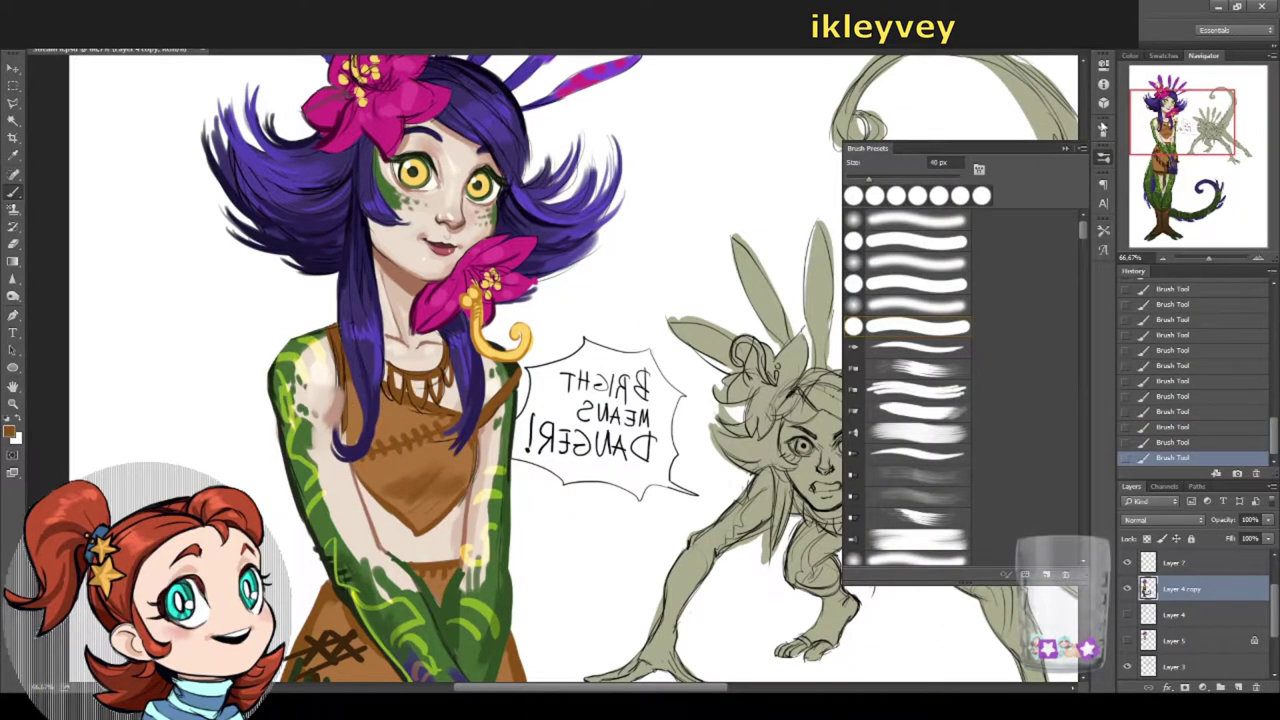
# Step: Set the brush's size jitter control to Pen Pressure and refine the brown top's strap edge at the shoulder
pyautogui.click(1104, 128)
pyautogui.click(1012, 167)
pyautogui.click(1010, 185)
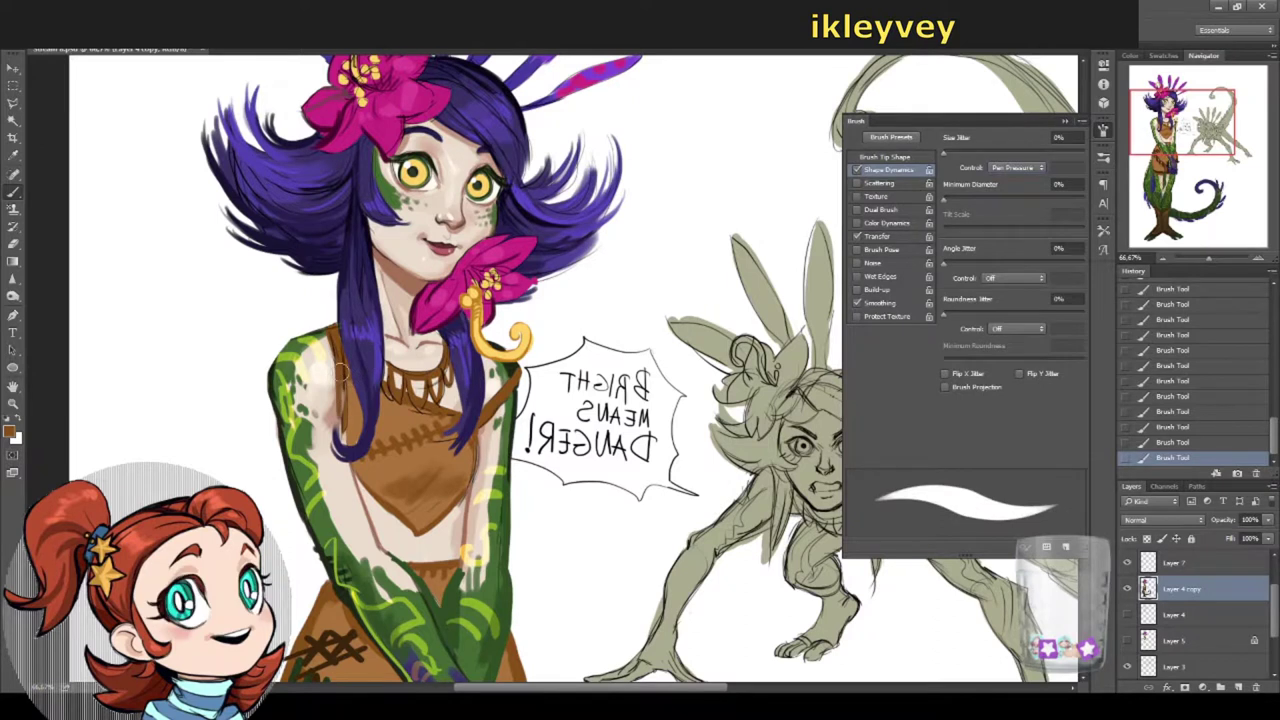
pyautogui.moveTo(340, 369)
pyautogui.mouseDown()
pyautogui.moveTo(312, 357)
pyautogui.moveTo(340, 357)
pyautogui.moveTo(327, 404)
pyautogui.mouseUp()
pyautogui.moveTo(338, 336); pyautogui.dragTo(338, 394)
pyautogui.moveTo(343, 244); pyautogui.dragTo(367, 240)
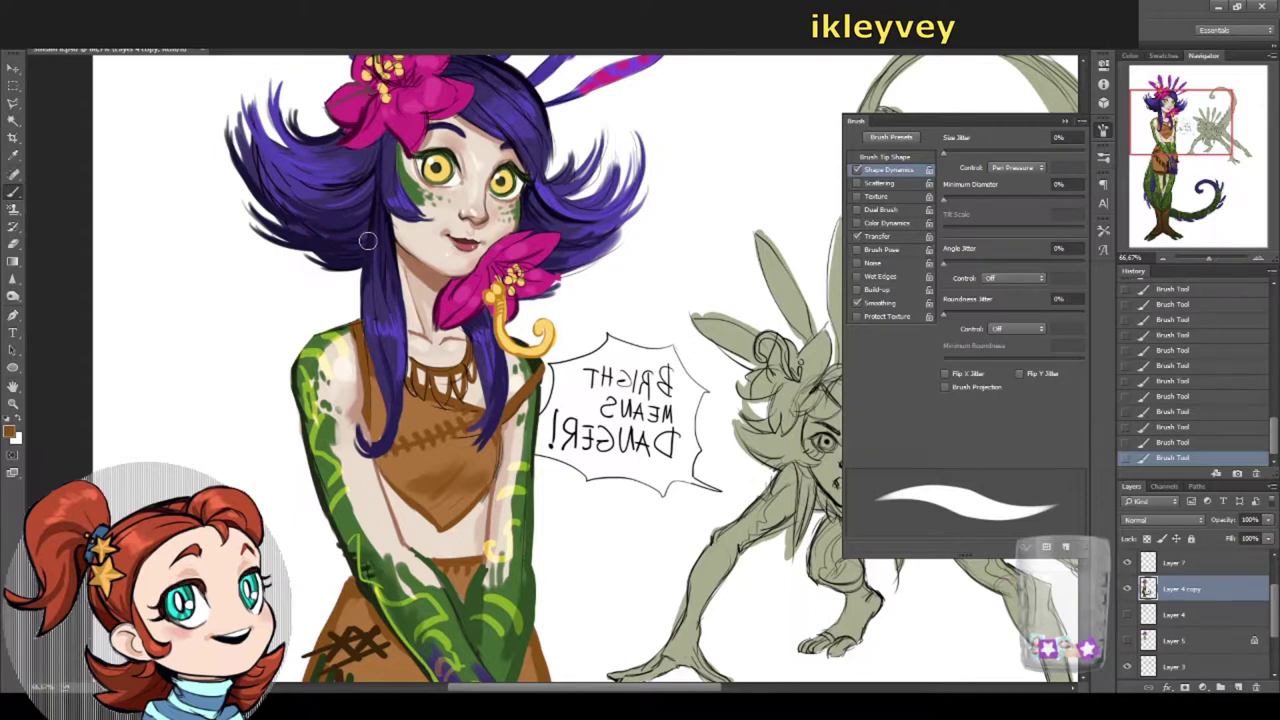
pyautogui.scroll(-1, 171, 163)
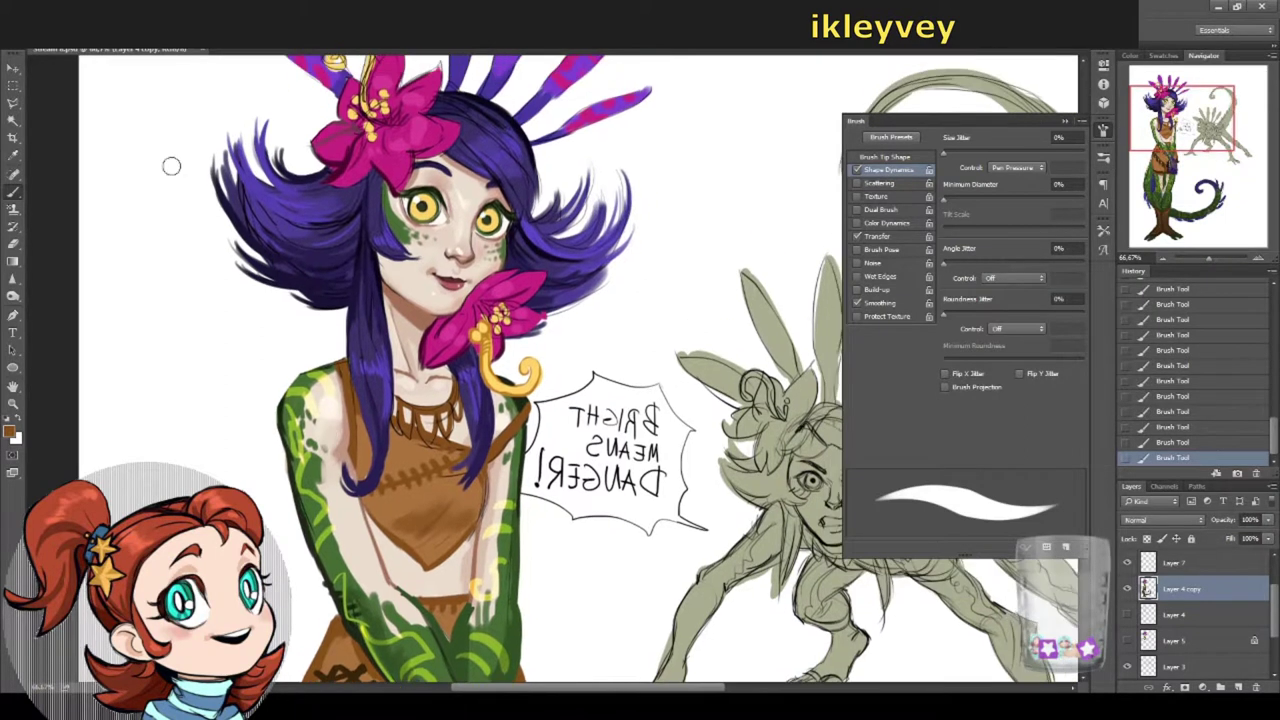
# Step: Retouch the standing figure's chin and jawline beside the lower pink flower with sampled skin tones
pyautogui.scroll(1, 415, 293)
pyautogui.keyDown('alt'); pyautogui.click(403, 324); pyautogui.keyUp('alt')
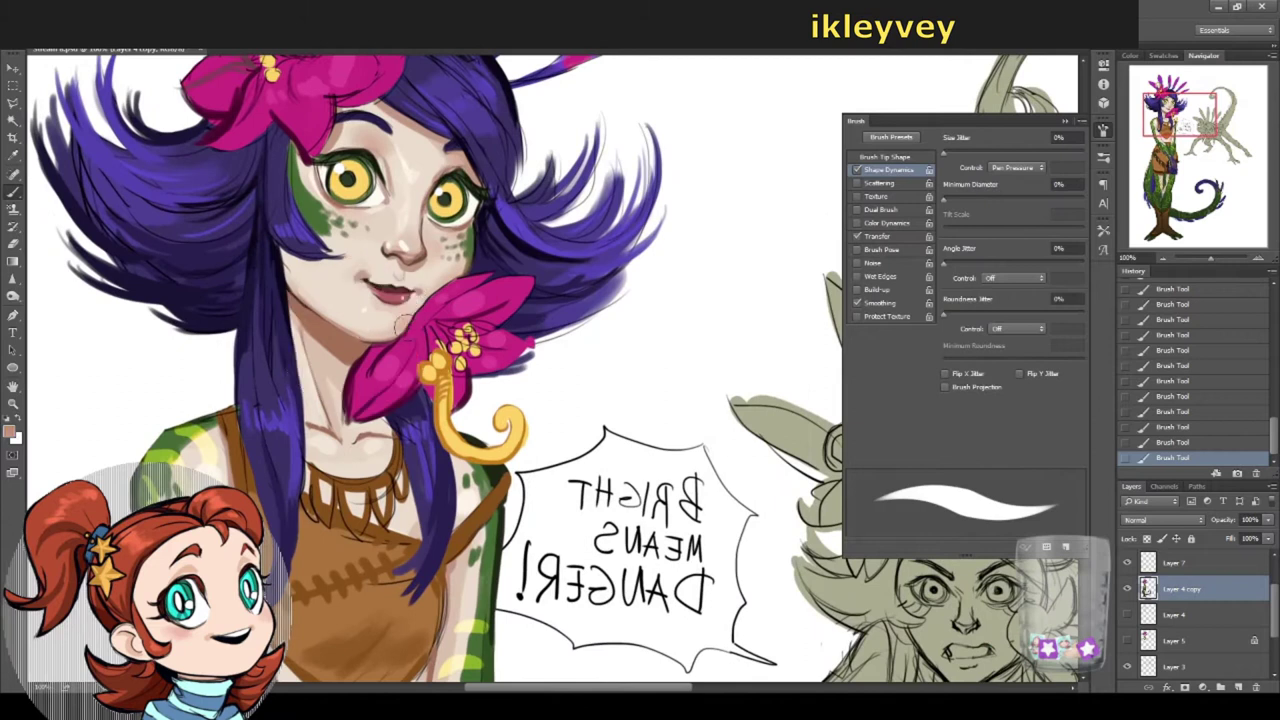
pyautogui.rightClick(521, 316)
pyautogui.press('Return')
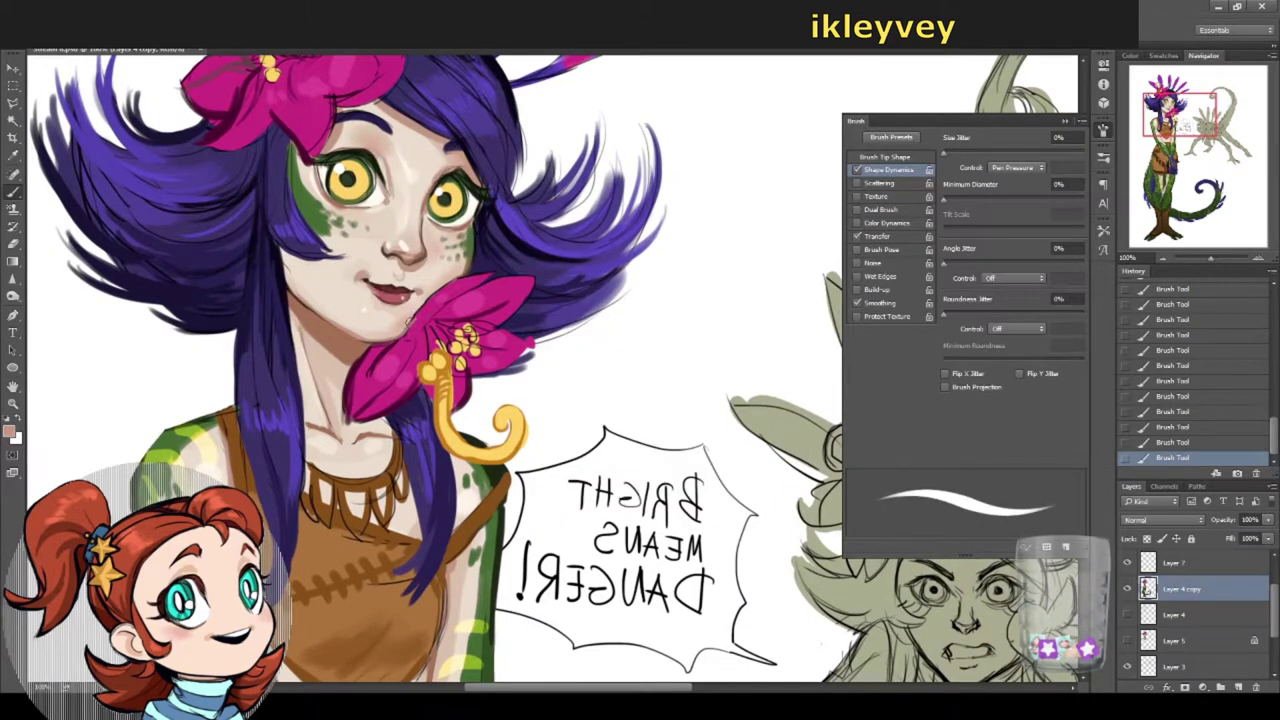
pyautogui.keyDown('alt'); pyautogui.click(386, 299); pyautogui.keyUp('alt')
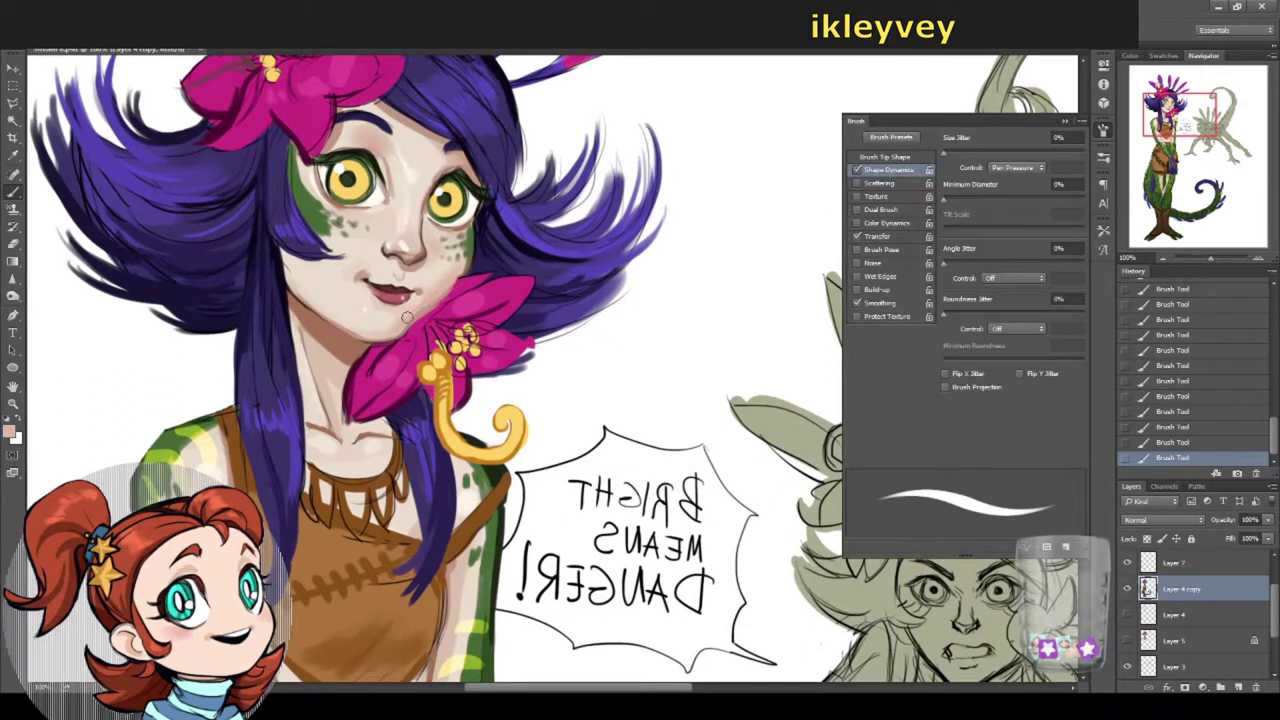
pyautogui.moveTo(407, 316); pyautogui.dragTo(395, 360)
pyautogui.keyDown('alt'); pyautogui.click(377, 385); pyautogui.keyUp('alt')
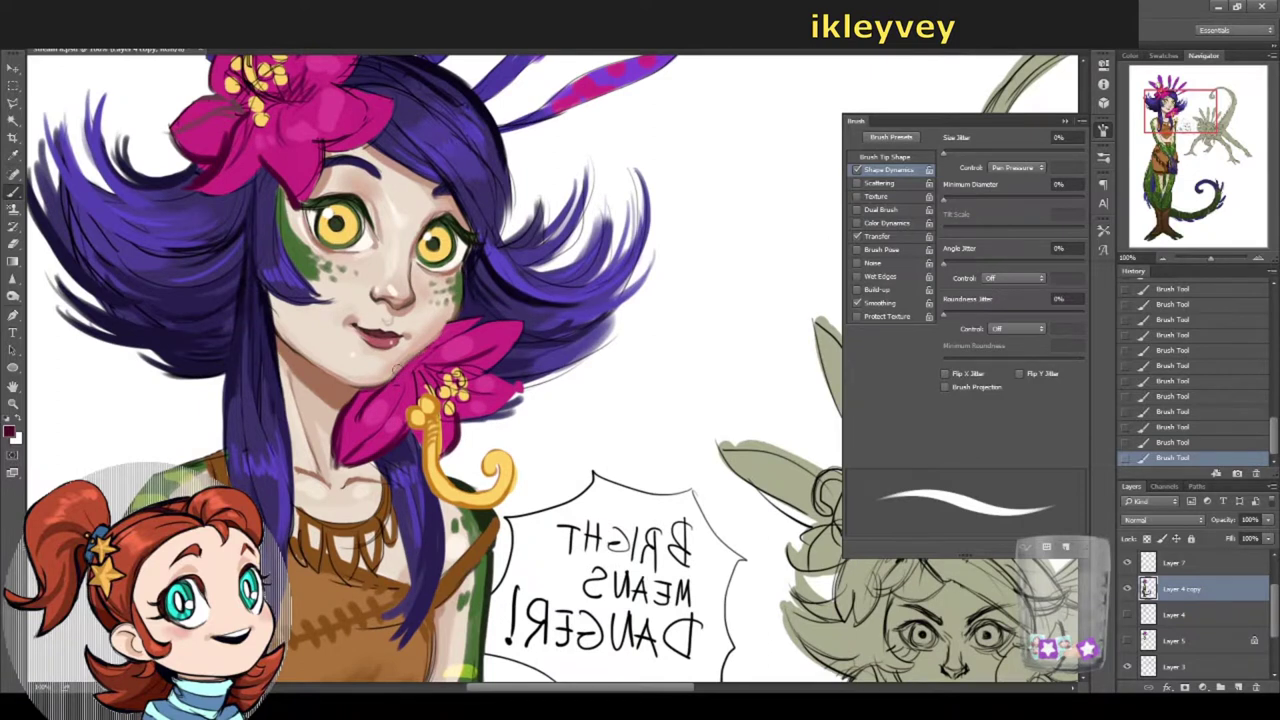
# Step: Refine the skin shading around the standing figure's cheek and mouth with tones sampled from the face
pyautogui.keyDown('alt'); pyautogui.click(447, 320); pyautogui.keyUp('alt')
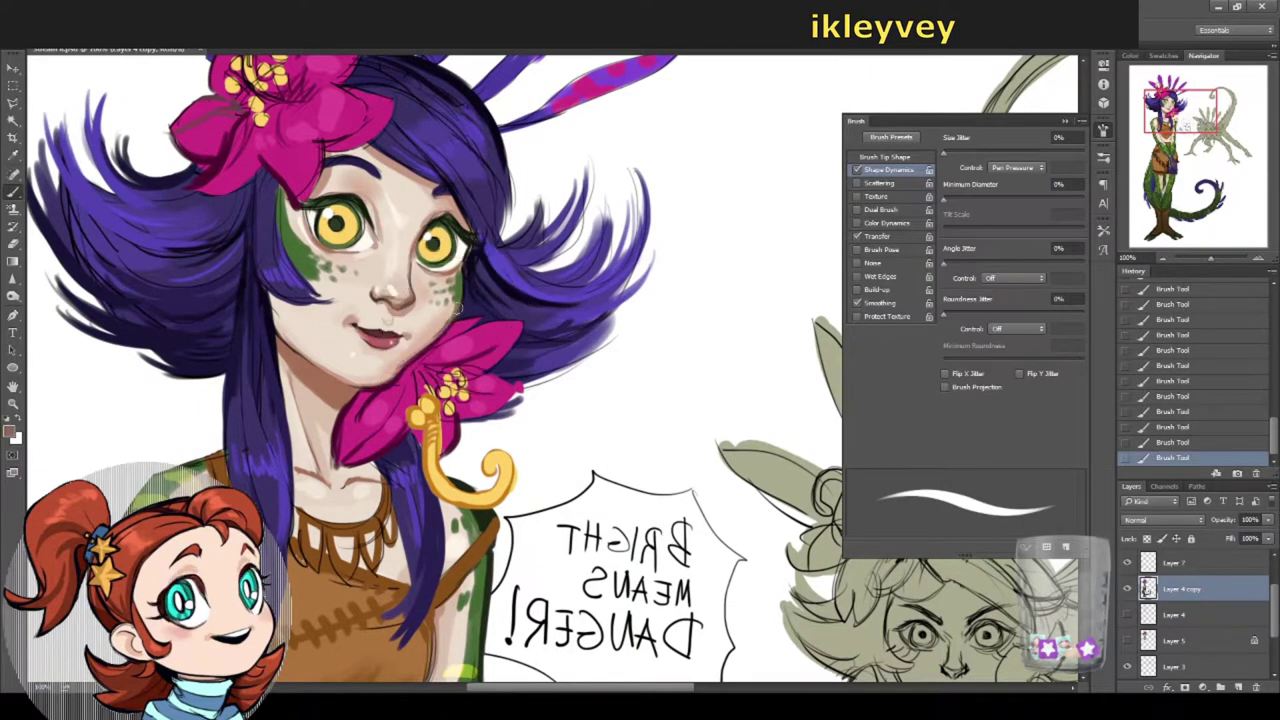
pyautogui.keyDown('alt'); pyautogui.click(417, 339); pyautogui.keyUp('alt')
pyautogui.moveTo(405, 310); pyautogui.dragTo(429, 366)
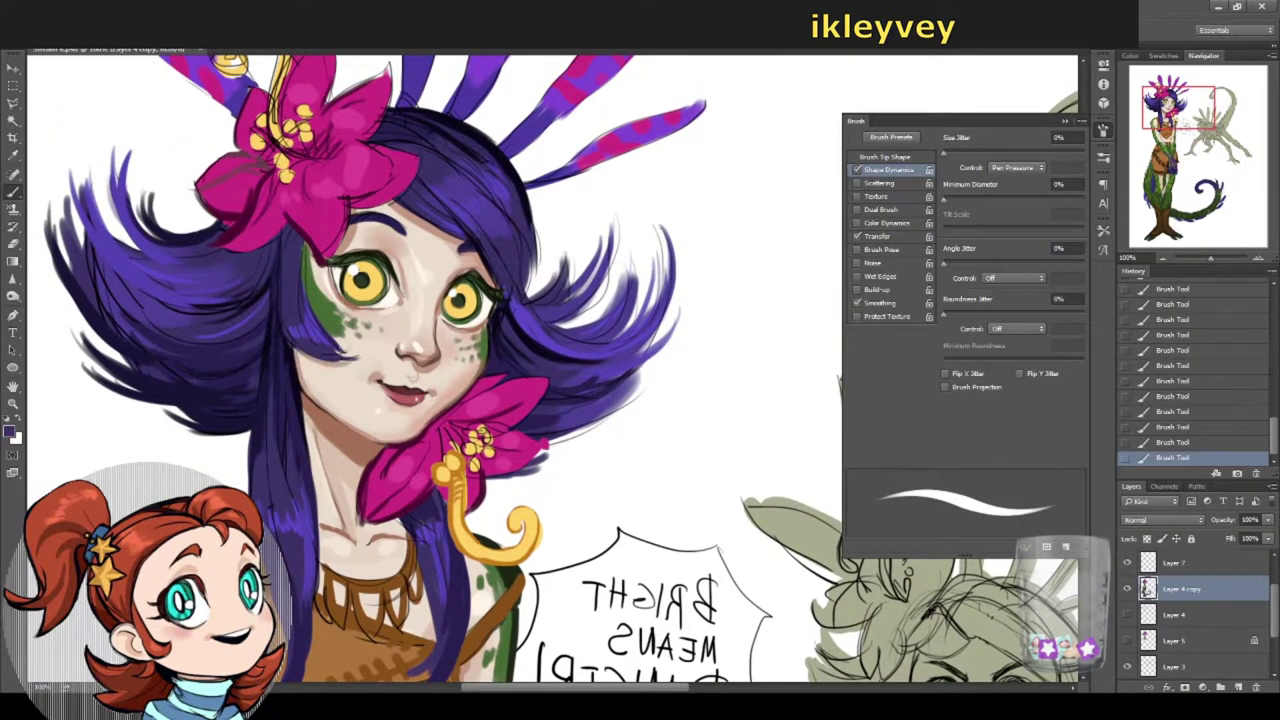
pyautogui.moveTo(338, 356); pyautogui.dragTo(317, 416)
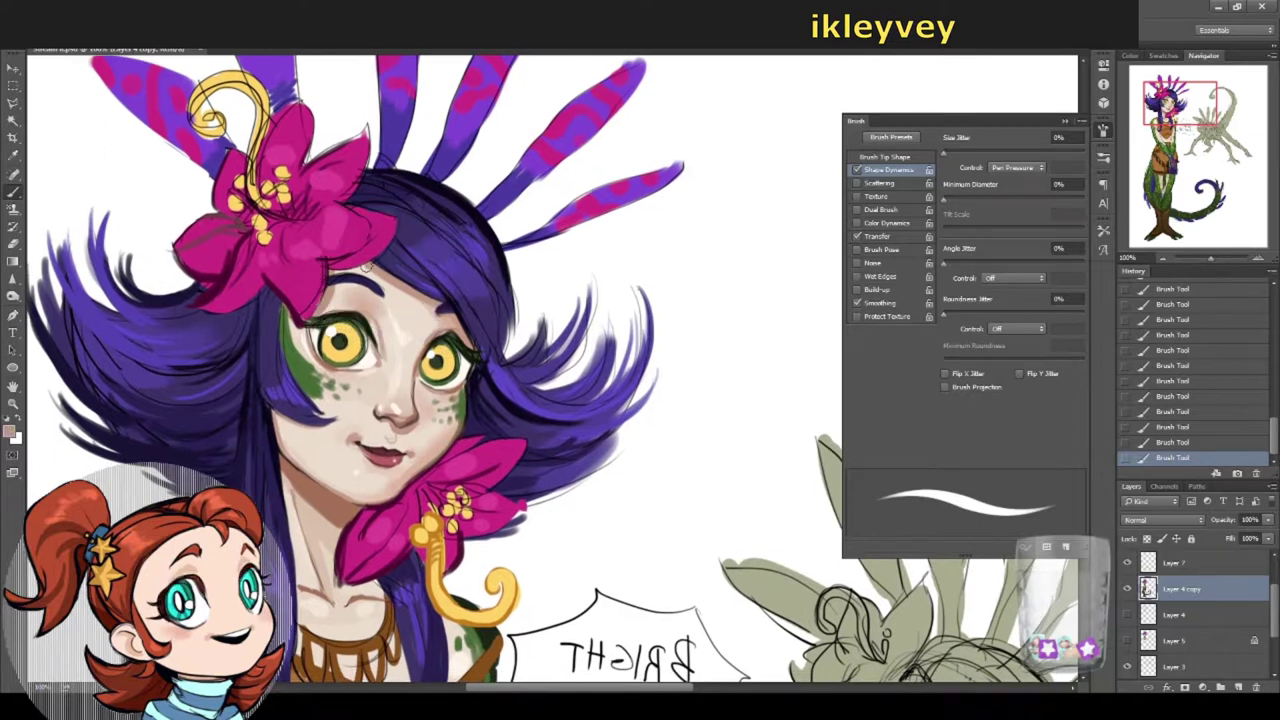
# Step: Show the Hue/Saturation and Color Balance adjustment layers above the painting and check the colours across the whole page
pyautogui.scroll(2, 1273, 597)
pyautogui.hotkey('ctrl', '-')
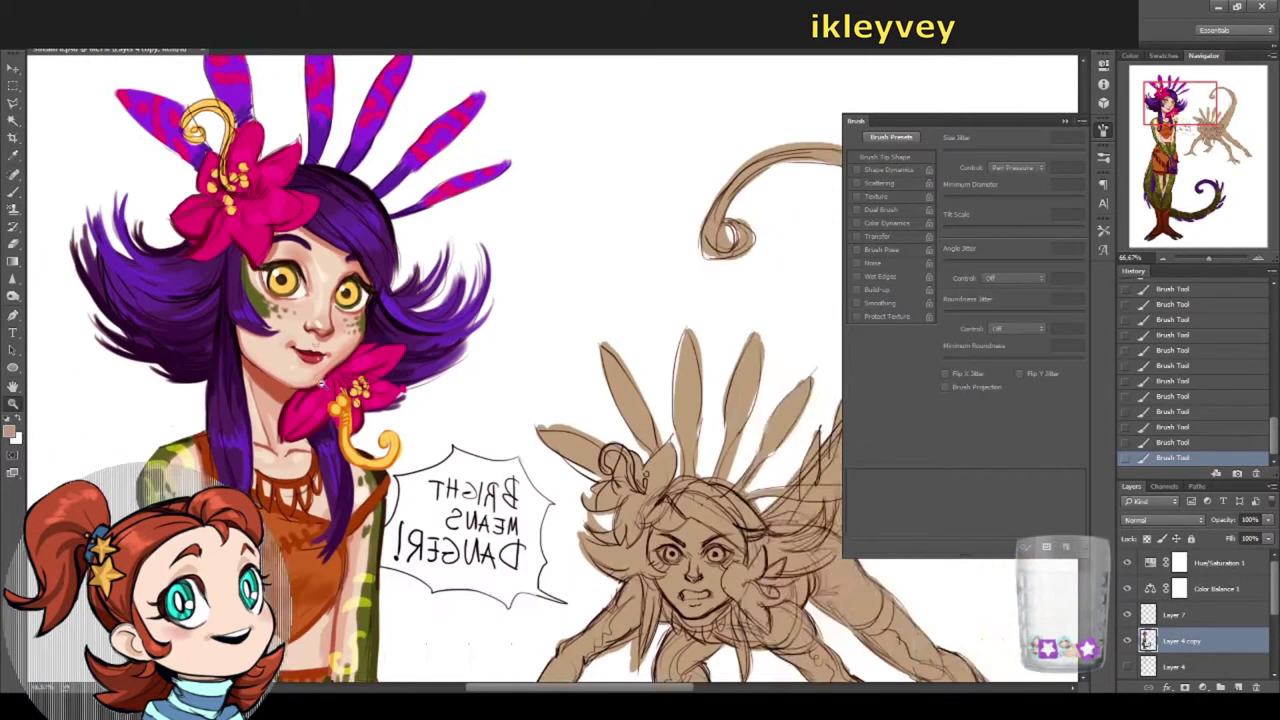
pyautogui.hotkey('ctrl', '-')
pyautogui.hotkey('ctrl', '-')
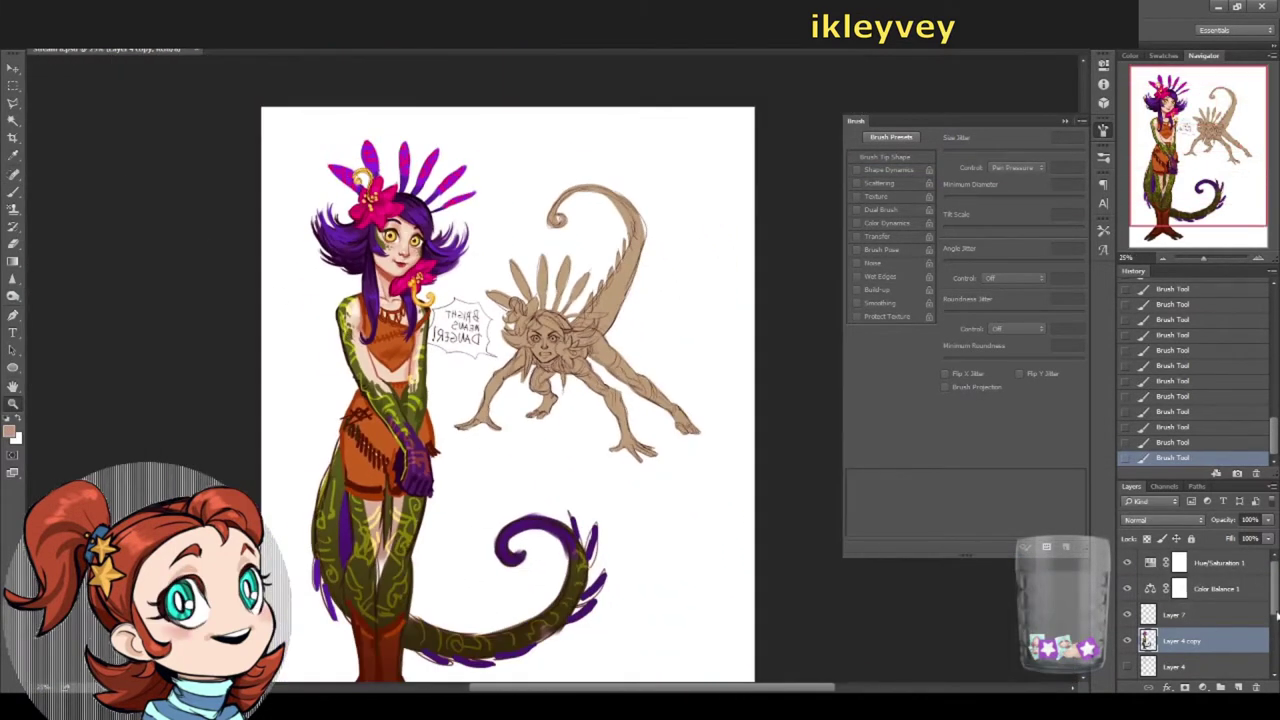
# Step: Select Layer 3 and Layer 6 together and move the crouching figure and speech bubble slightly away from the standing figure
pyautogui.scroll(-2, 1273, 617)
pyautogui.click(1200, 617)
pyautogui.keyDown('shift'); pyautogui.click(1200, 642); pyautogui.keyUp('shift')
pyautogui.moveTo(590, 330); pyautogui.dragTo(620, 331)
pyautogui.hotkey('ctrl', '-')
# Step: Save the document and flip the whole canvas horizontally
pyautogui.click(36, 38)
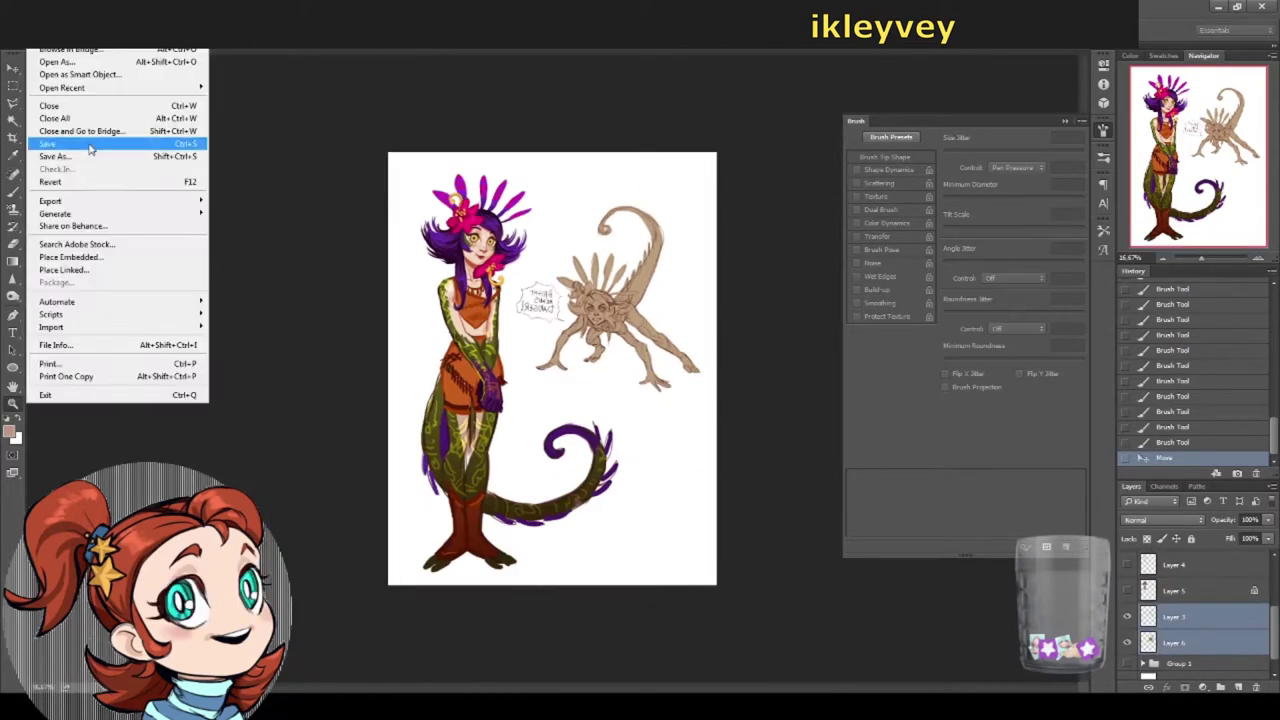
pyautogui.moveTo(90, 38)
pyautogui.moveTo(178, 130)
pyautogui.click(275, 184)
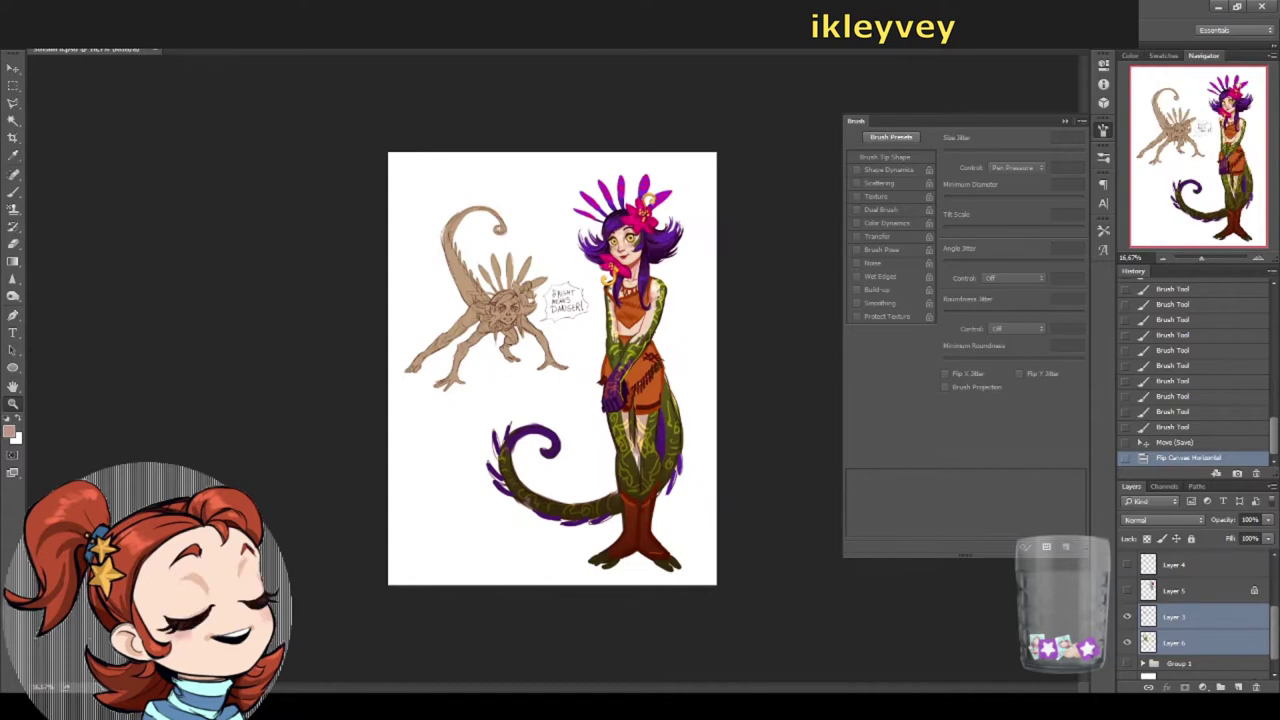
# Step: Check the mirrored illustration and save the flipped version of the document
pyautogui.hotkey('ctrl', '+')
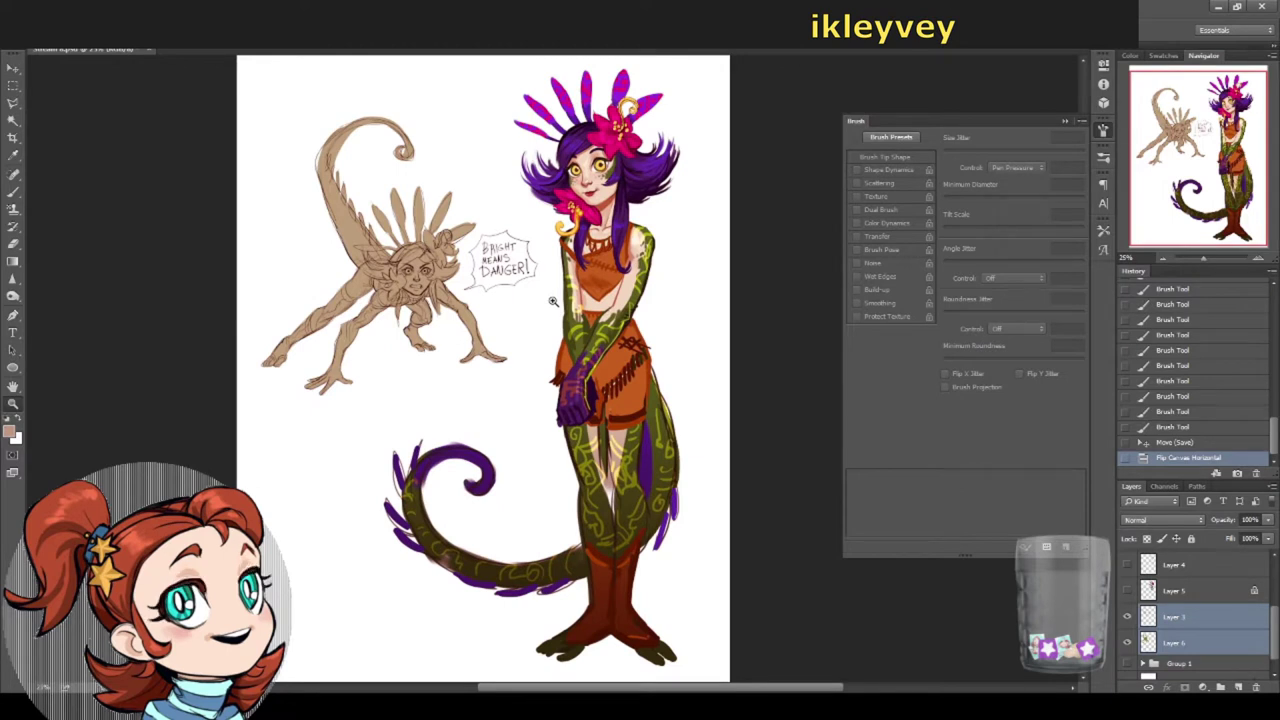
pyautogui.click(14, 40)
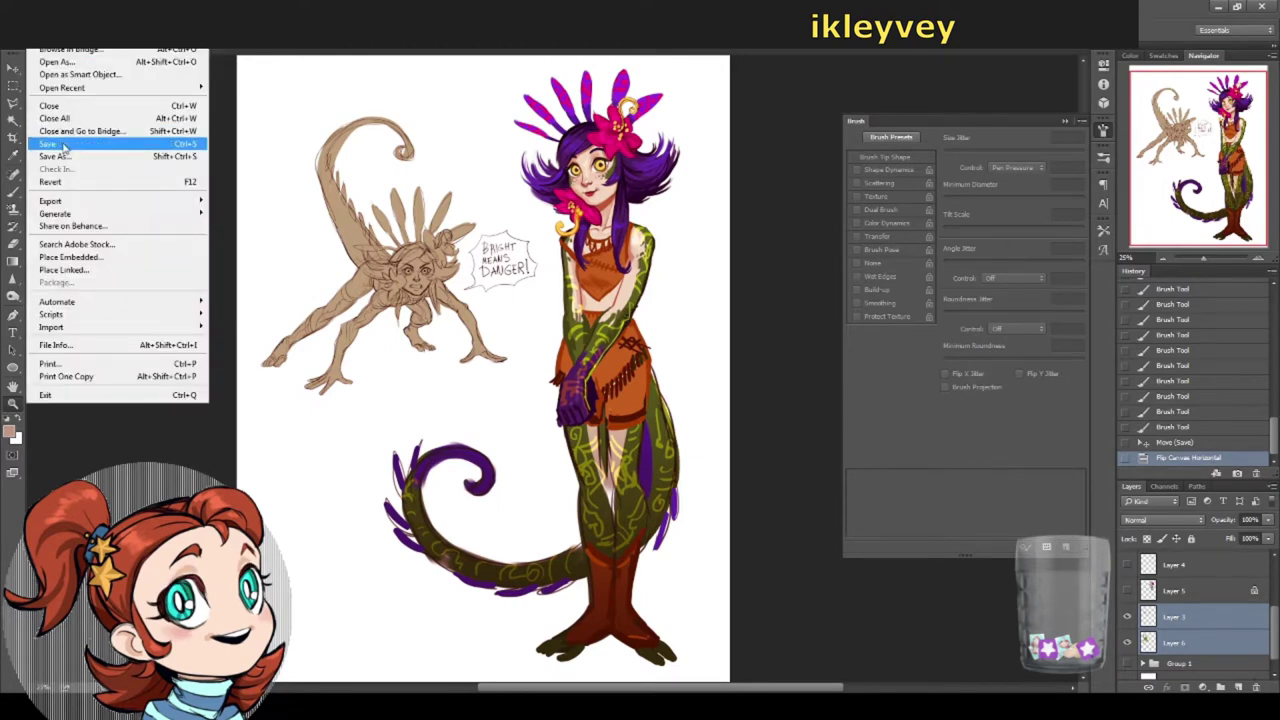
pyautogui.click(60, 143)
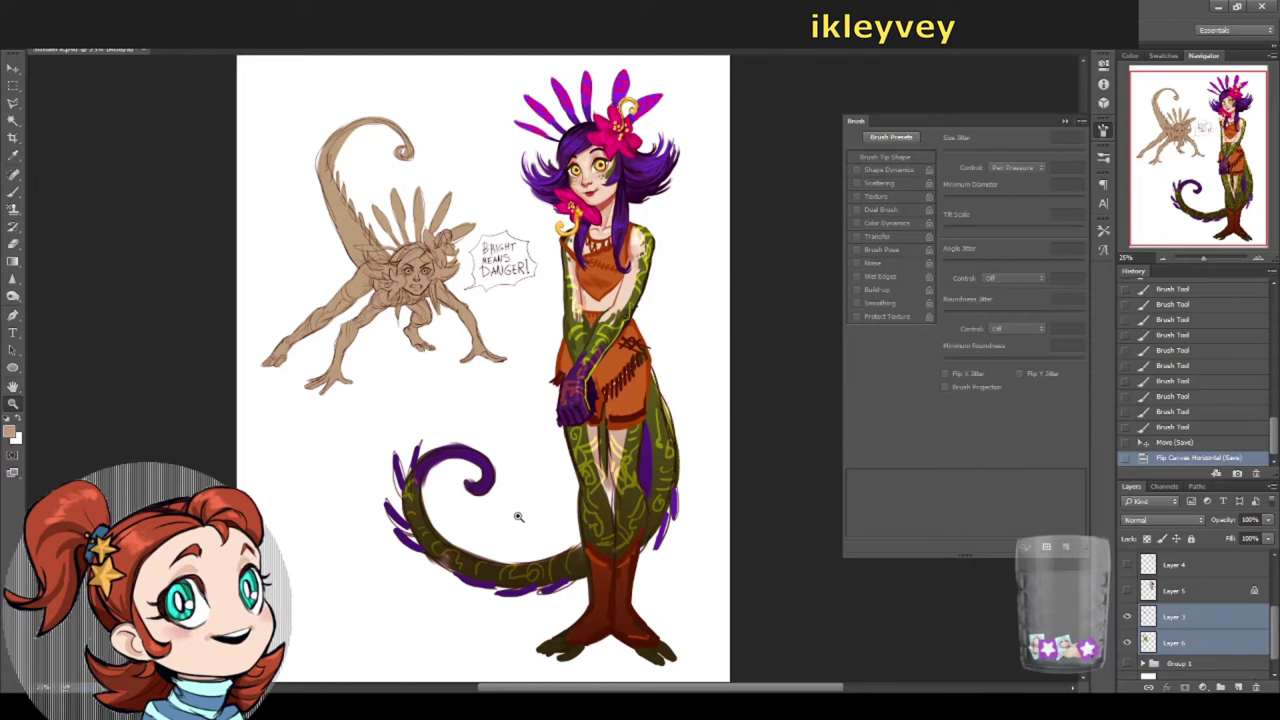
# Step: Create a green-labelled layer group named Neeko and move the illustration's layers into it
pyautogui.scroll(-3, 1259, 580)
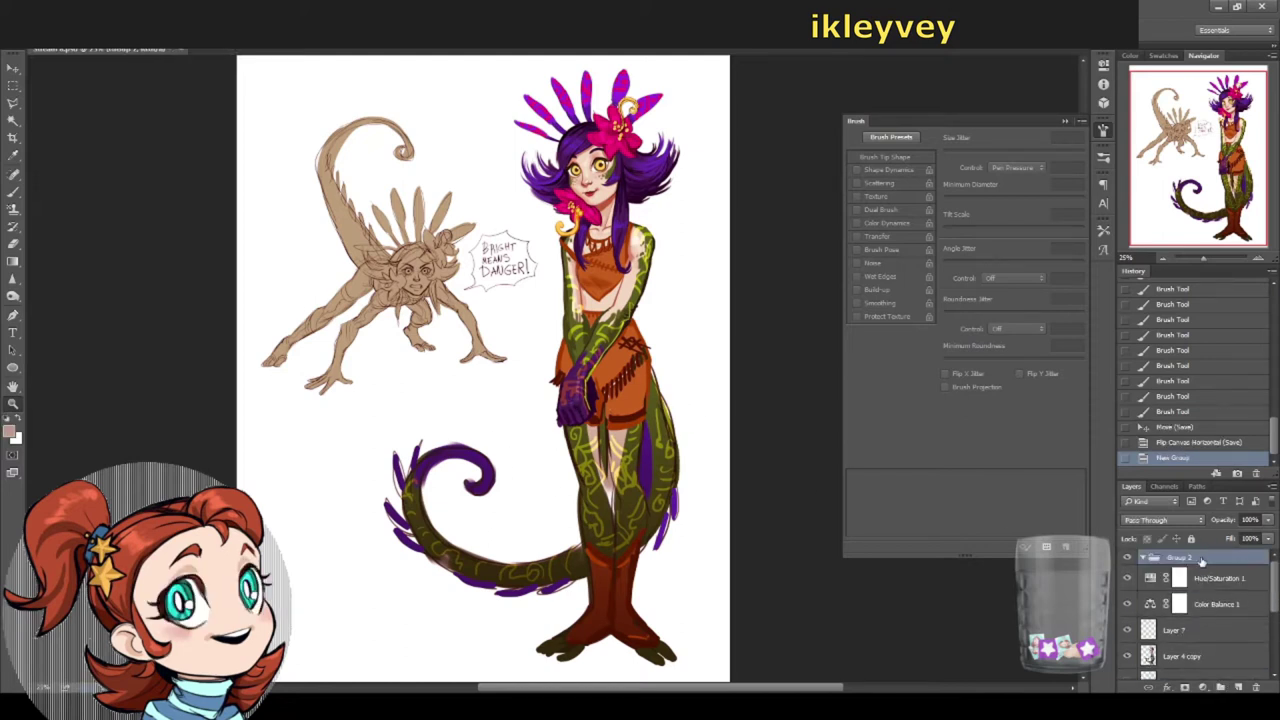
pyautogui.rightClick(1200, 558)
pyautogui.click(1134, 506)
pyautogui.press('Return')
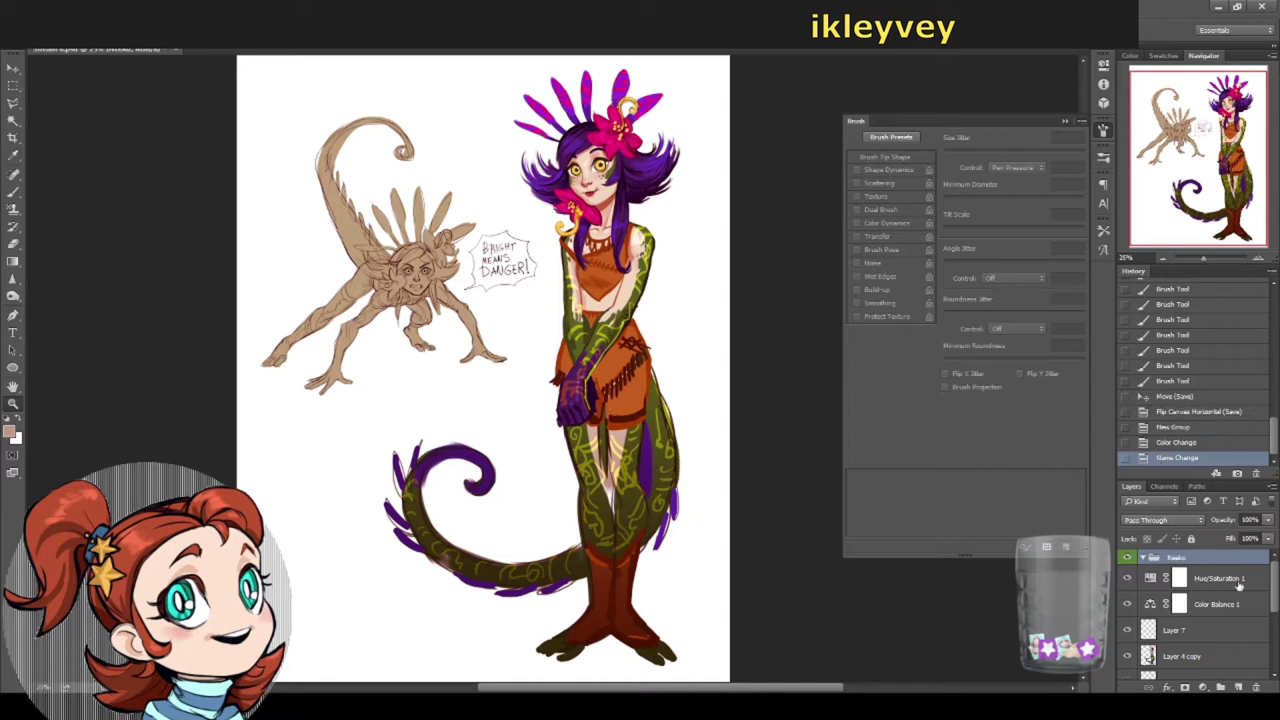
pyautogui.keyDown('shift'); pyautogui.click(1209, 568); pyautogui.keyUp('shift')
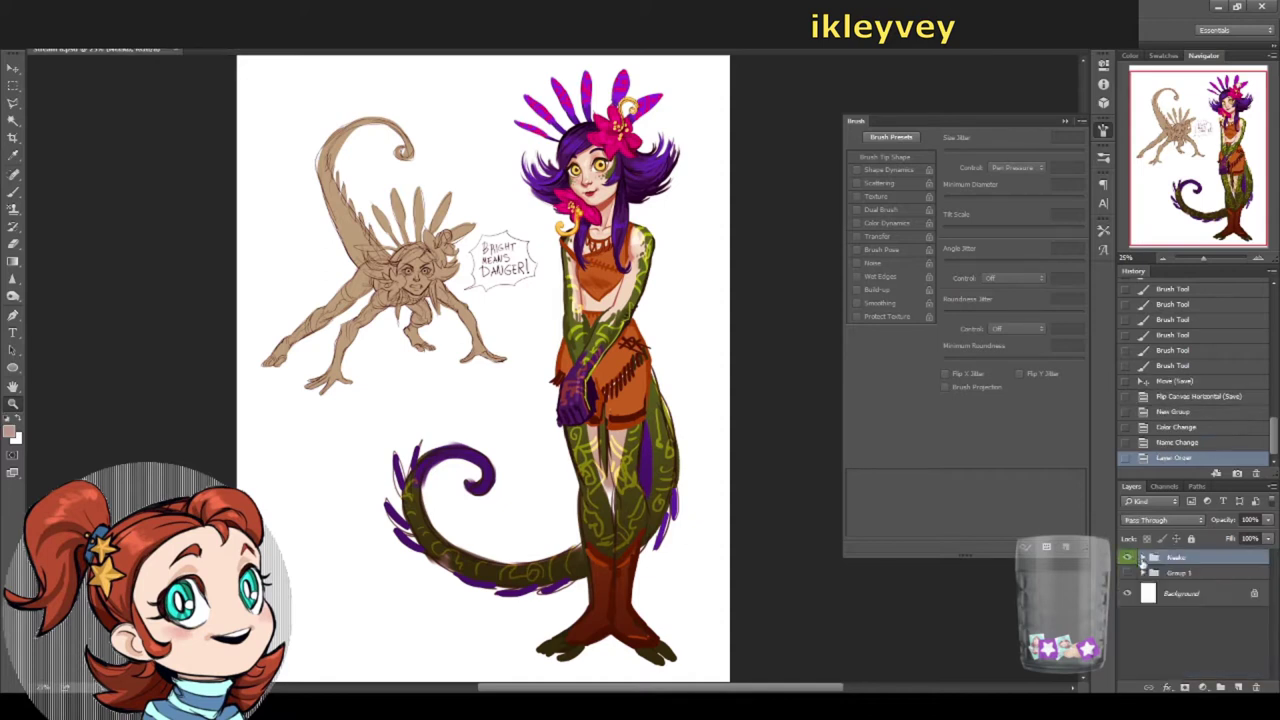
# Step: Hide the Neeko group and add a blank layer above it, with black as the foreground colour
pyautogui.click(1238, 687)
pyautogui.click(11, 432)
pyautogui.press('Return')
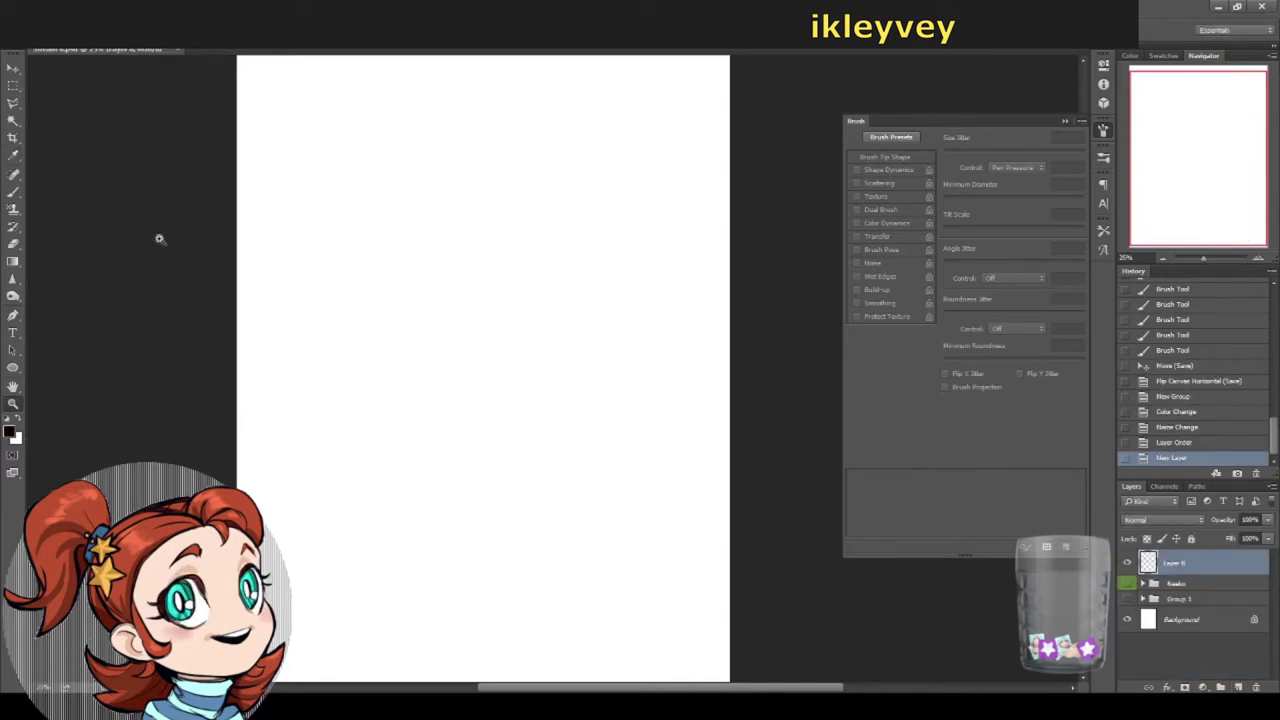